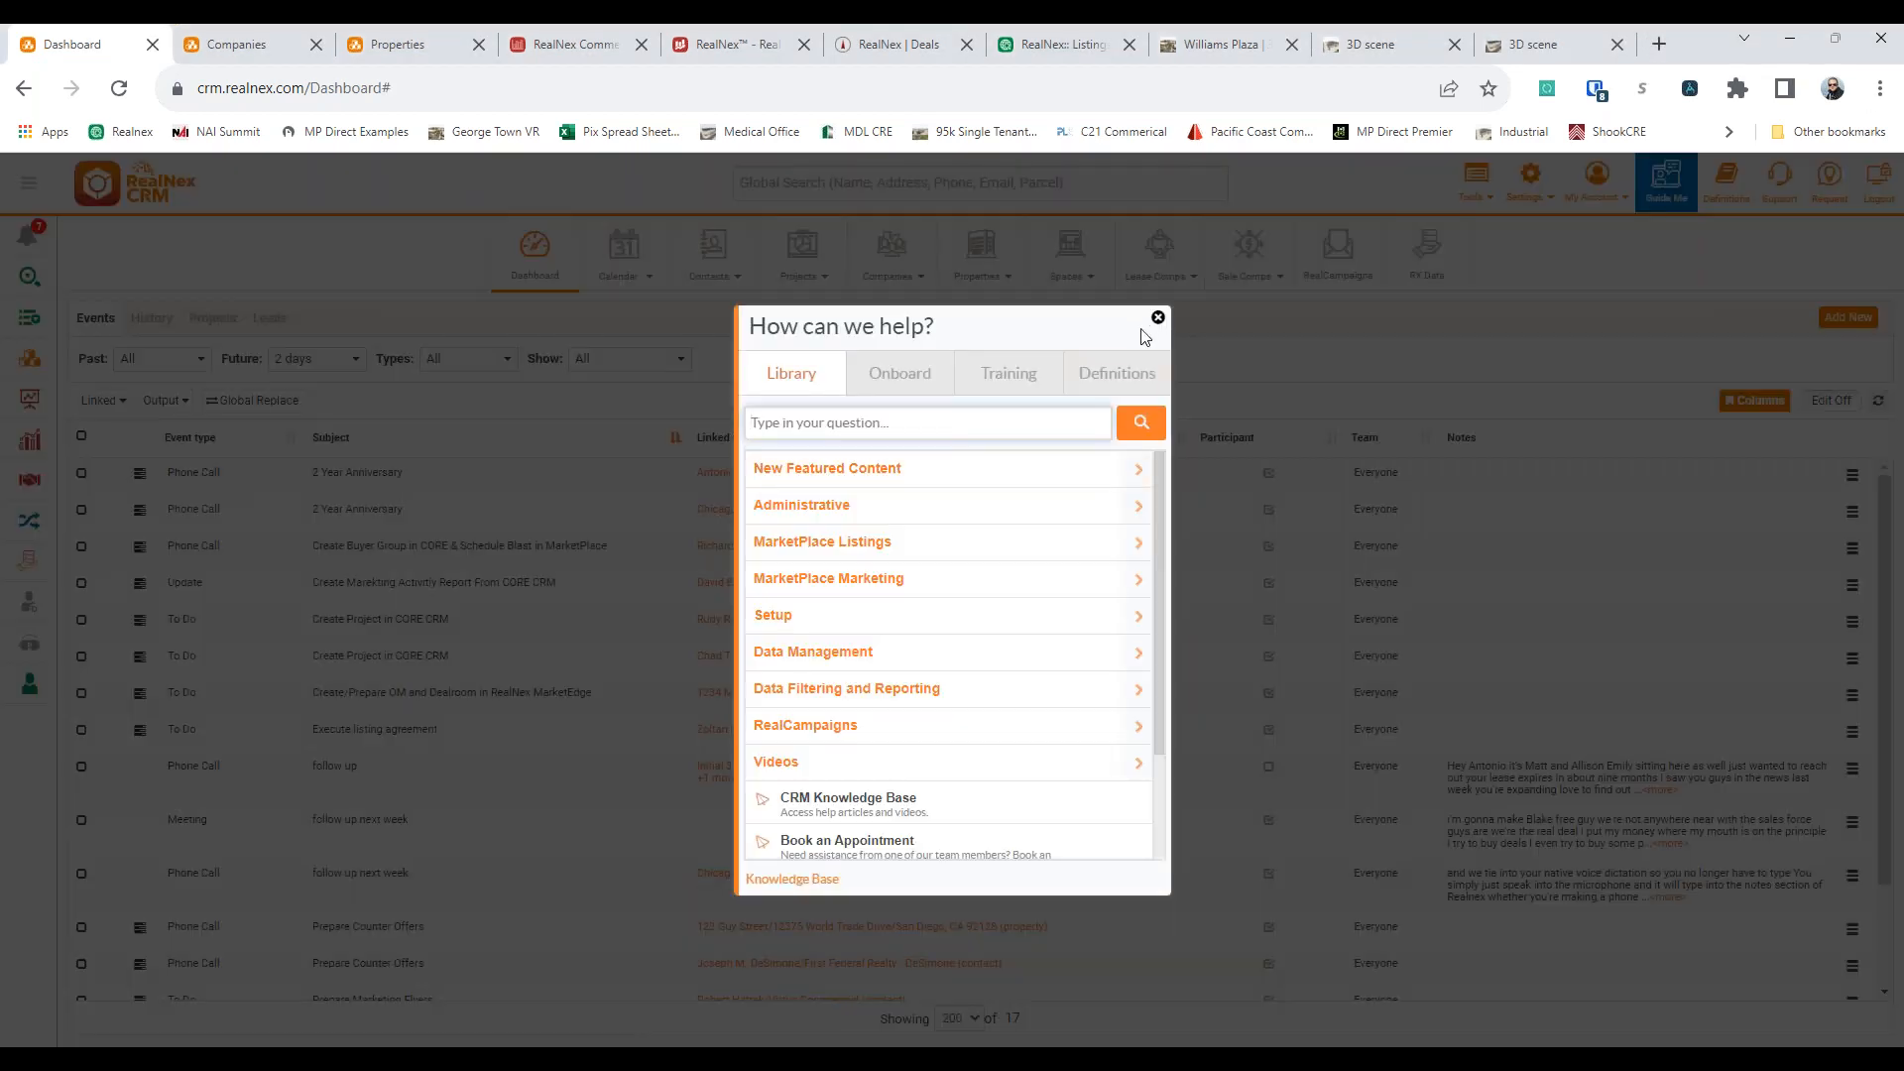
Close the help window, show the Properties records as a list, and look over the available saved views
{"action": "left_click", "coordinate": [1156, 318]}
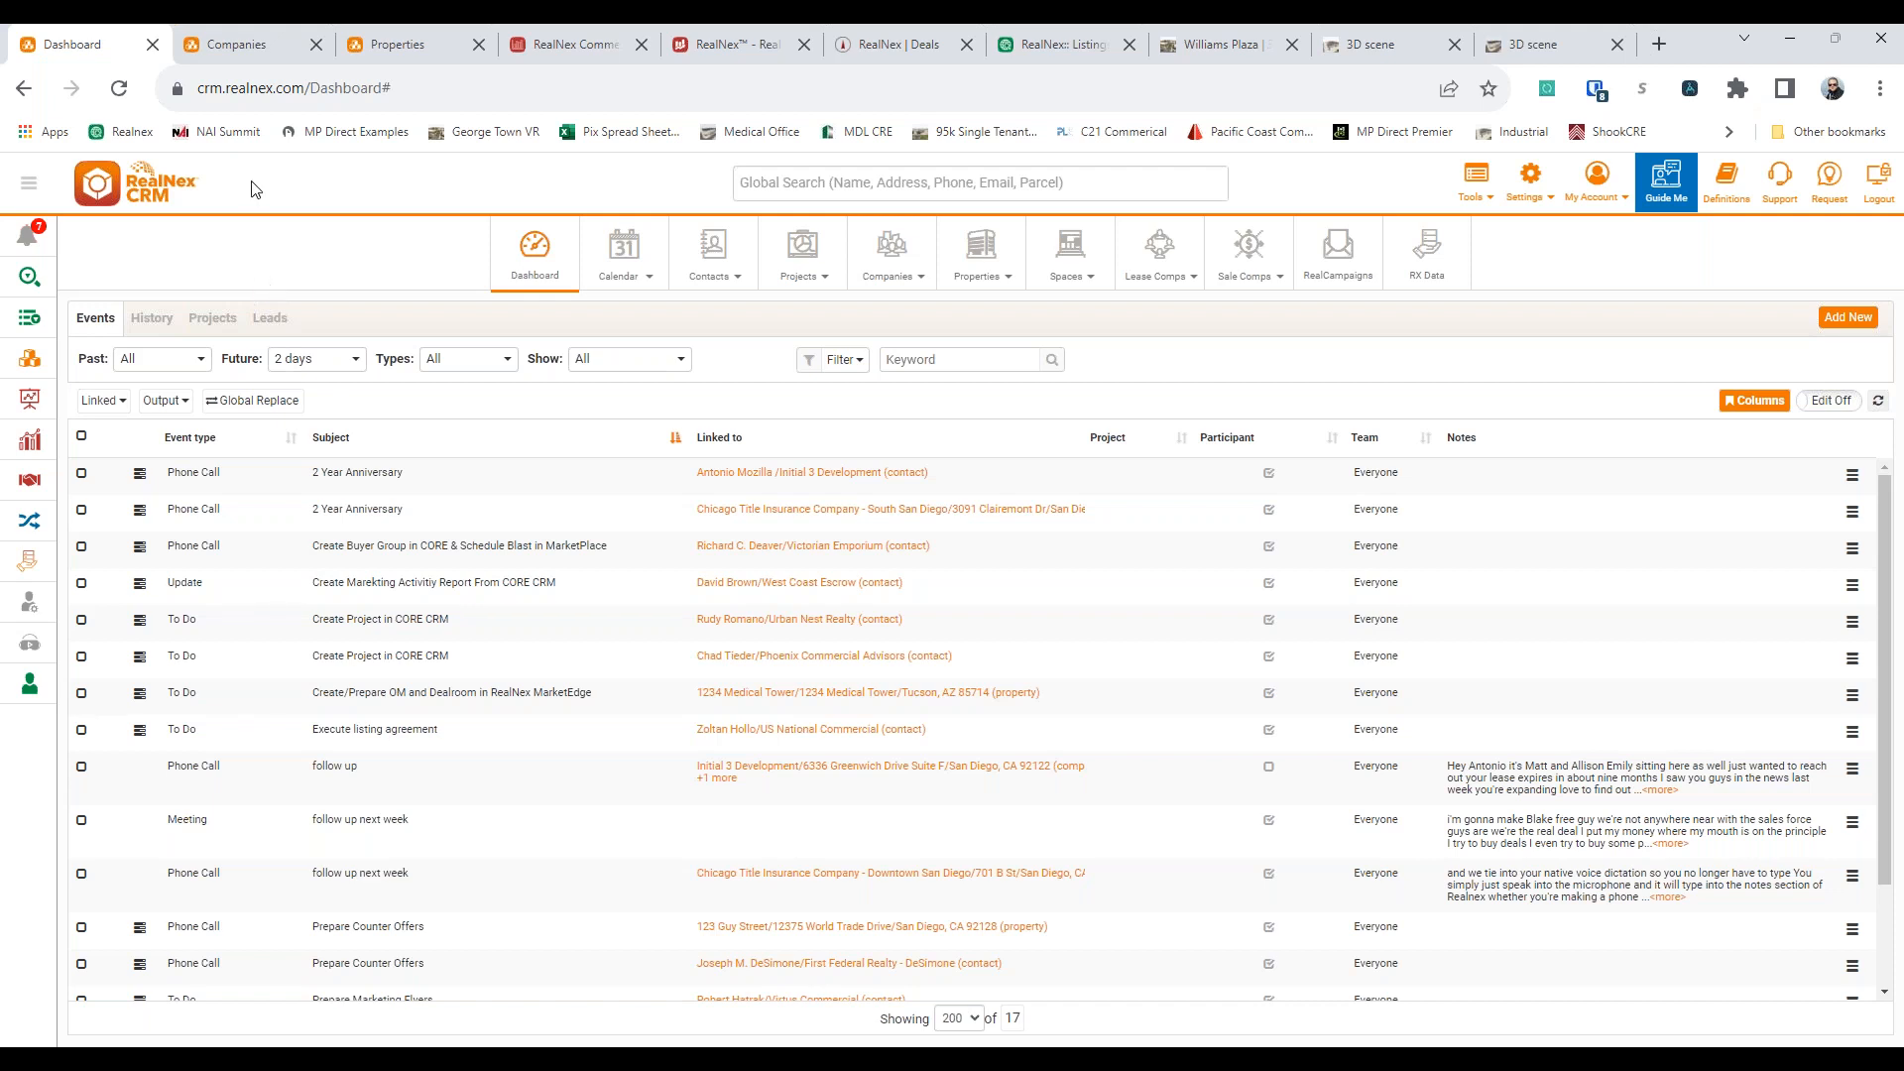
{"action": "left_click", "coordinate": [390, 39]}
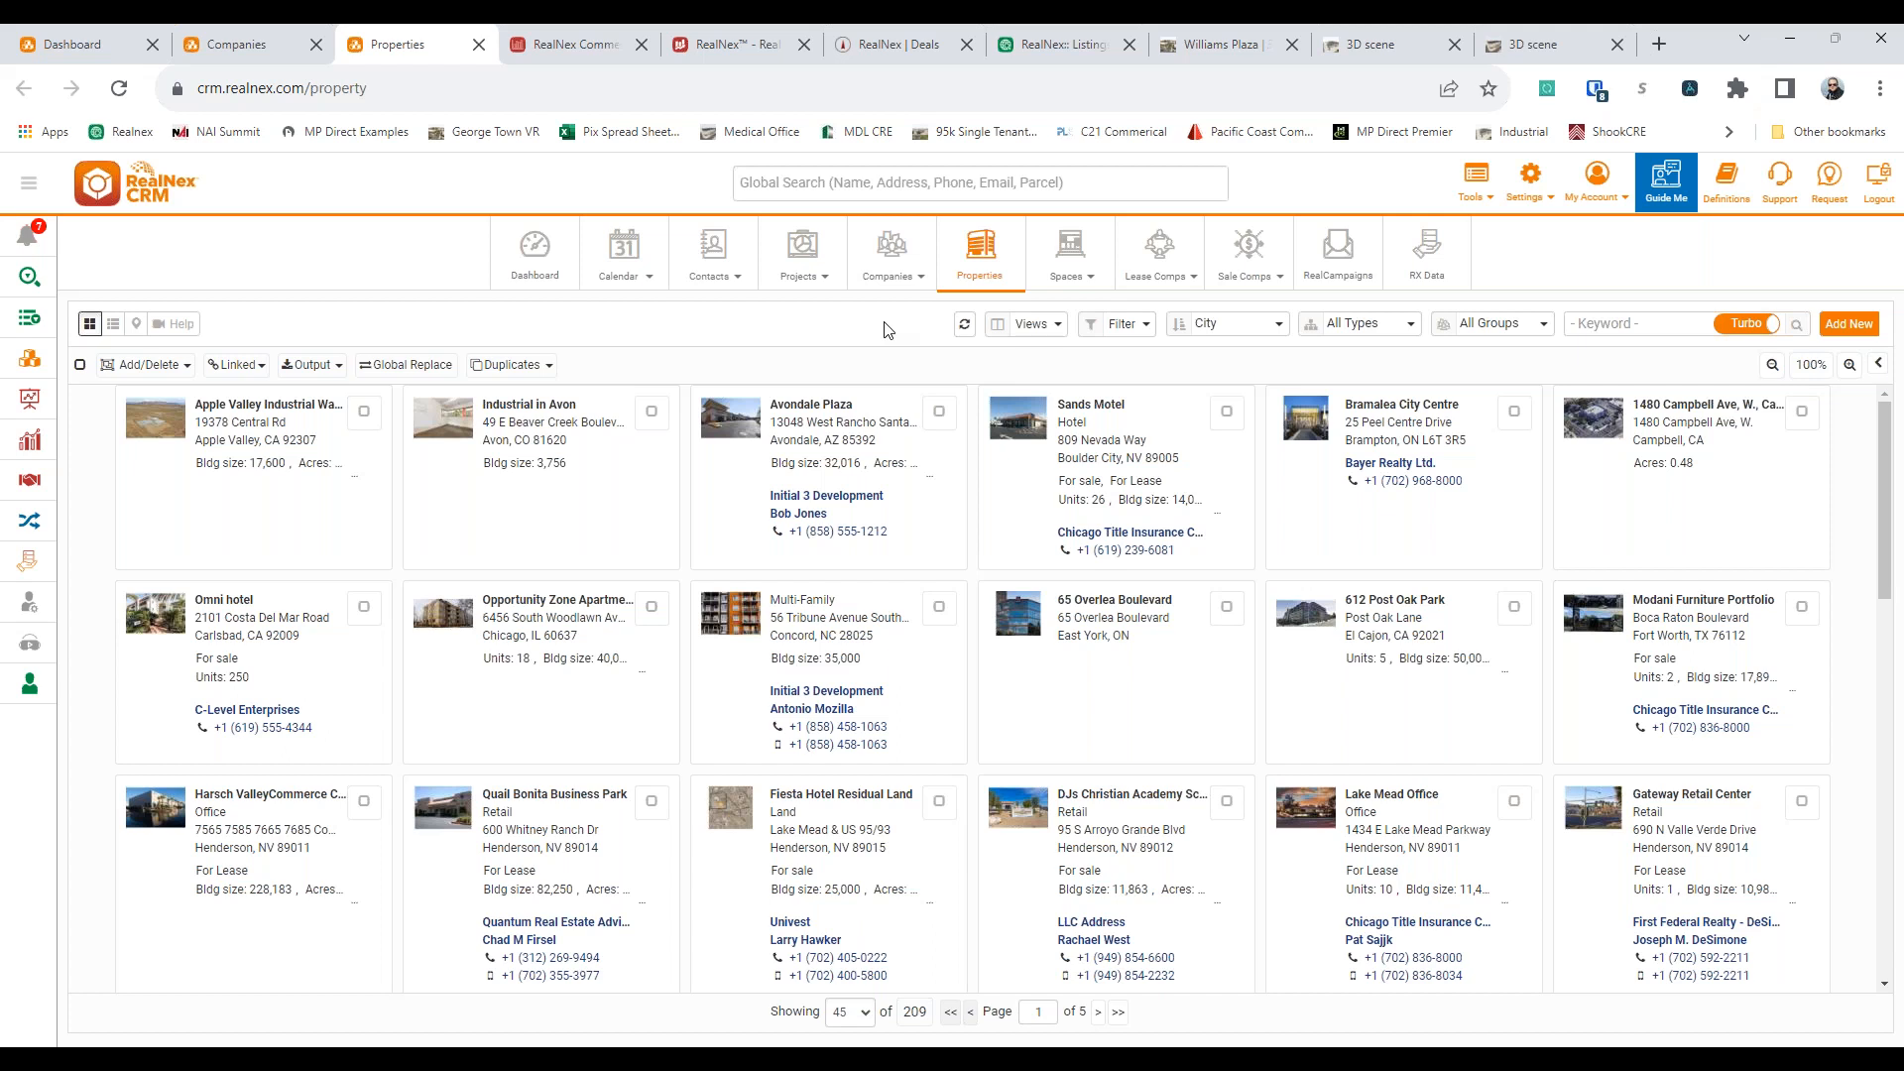
{"action": "left_click", "coordinate": [112, 324]}
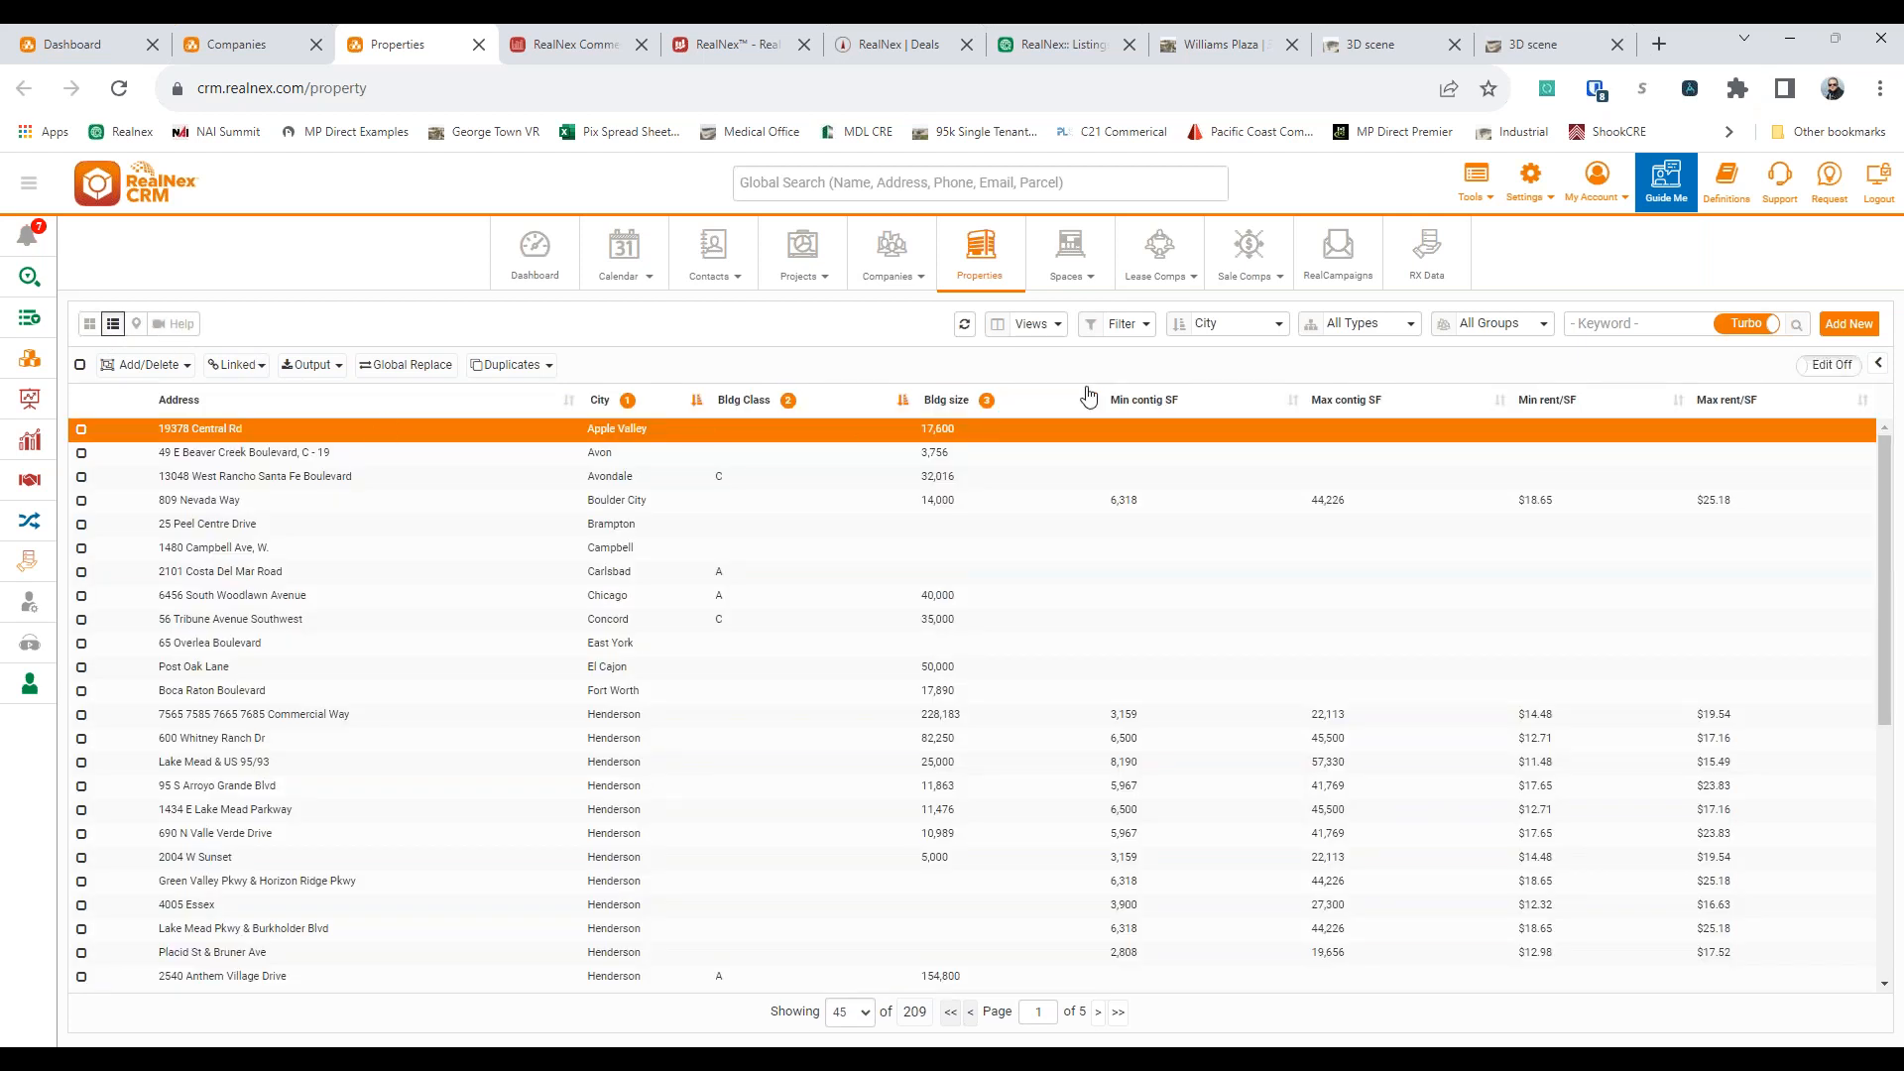
{"action": "left_click", "coordinate": [1041, 325]}
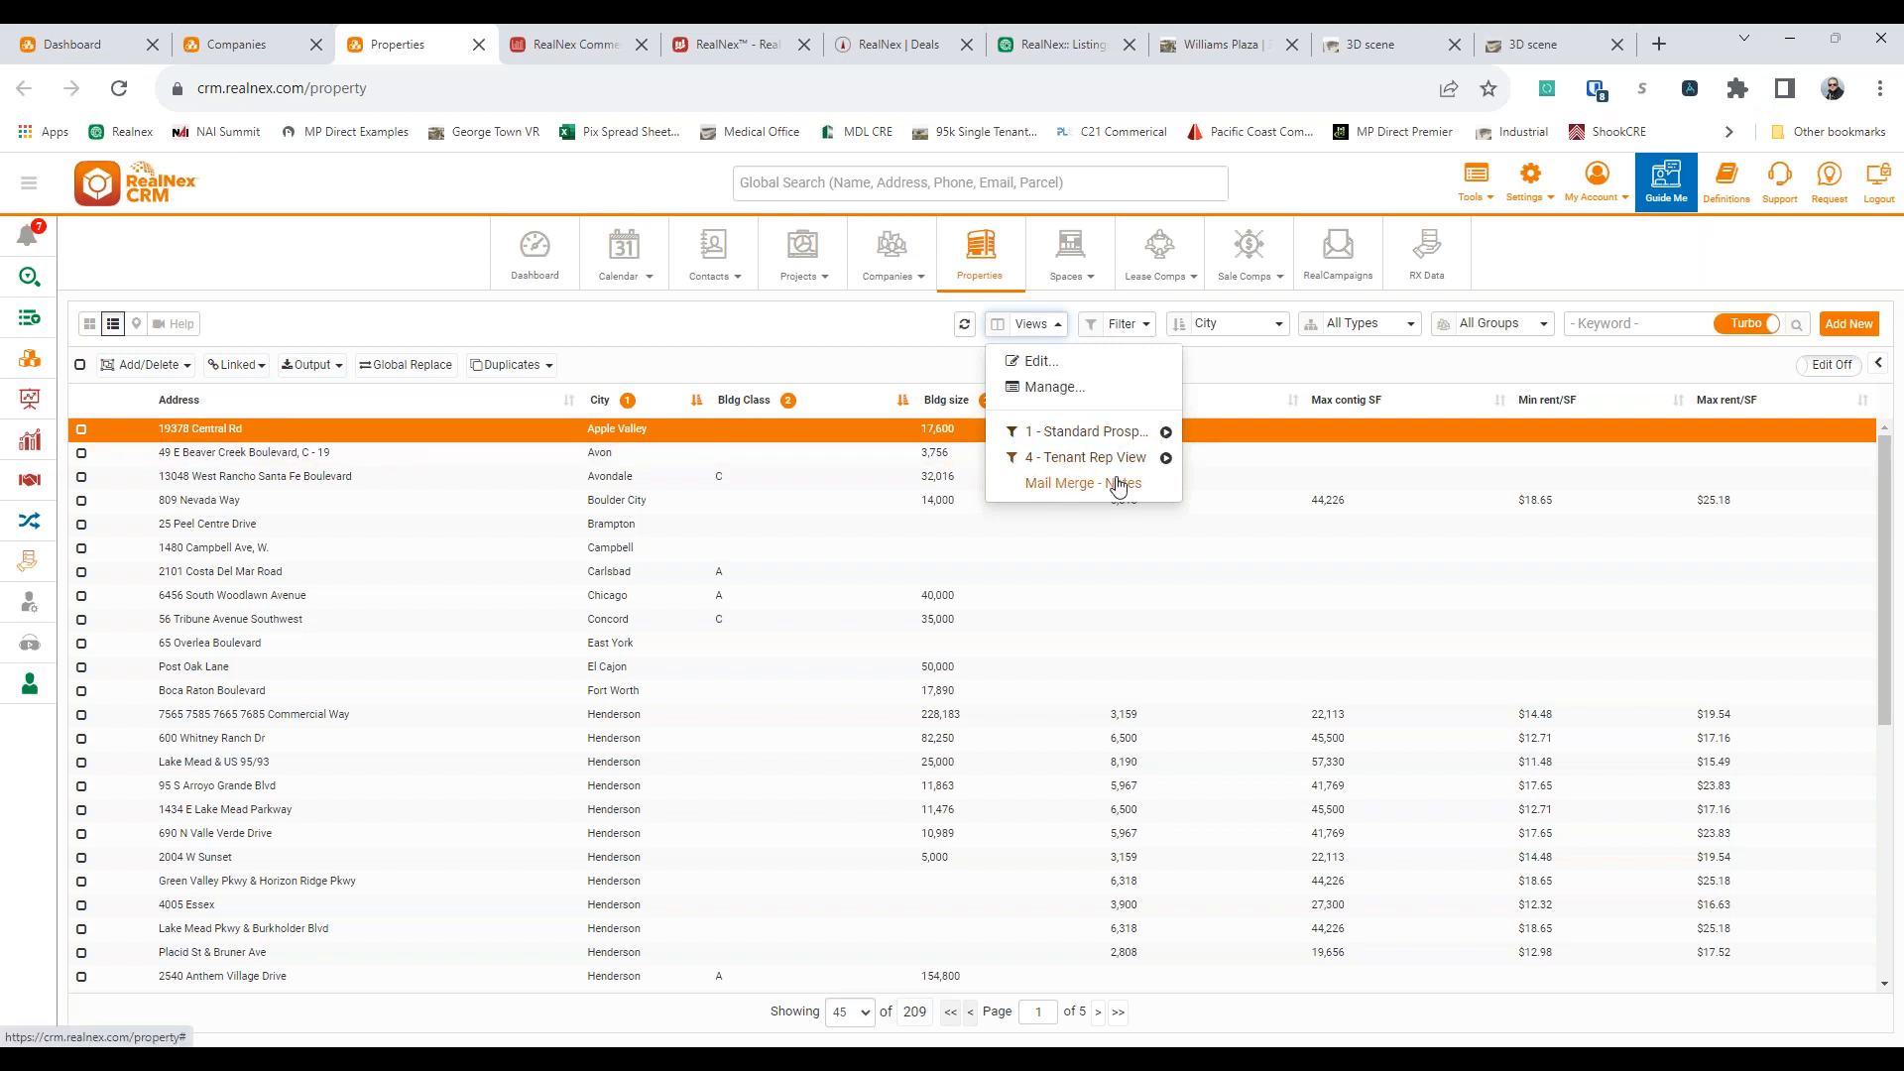
{"action": "left_click", "coordinate": [874, 350]}
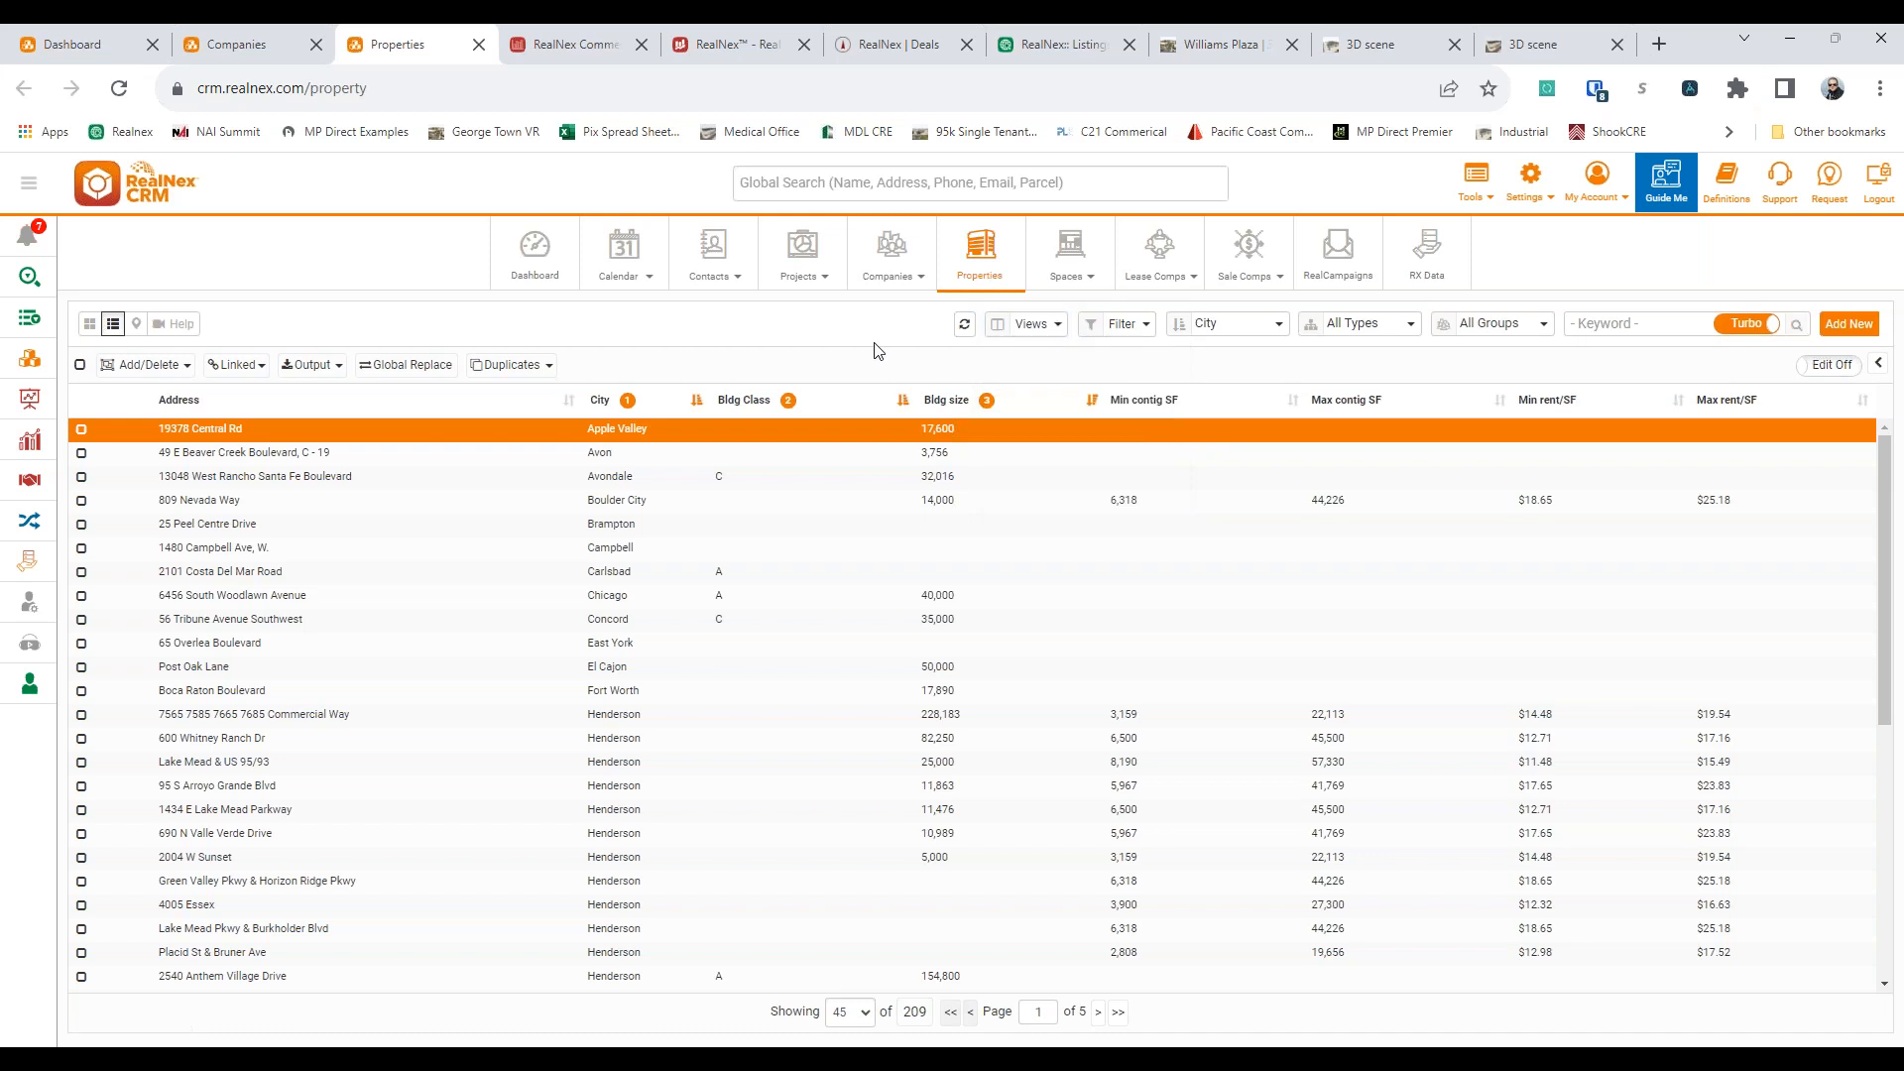
Show the properties on the map and filter them with a four-sided polygon drawn around the coast between Carlsbad and Encinitas
{"action": "left_click", "coordinate": [136, 324]}
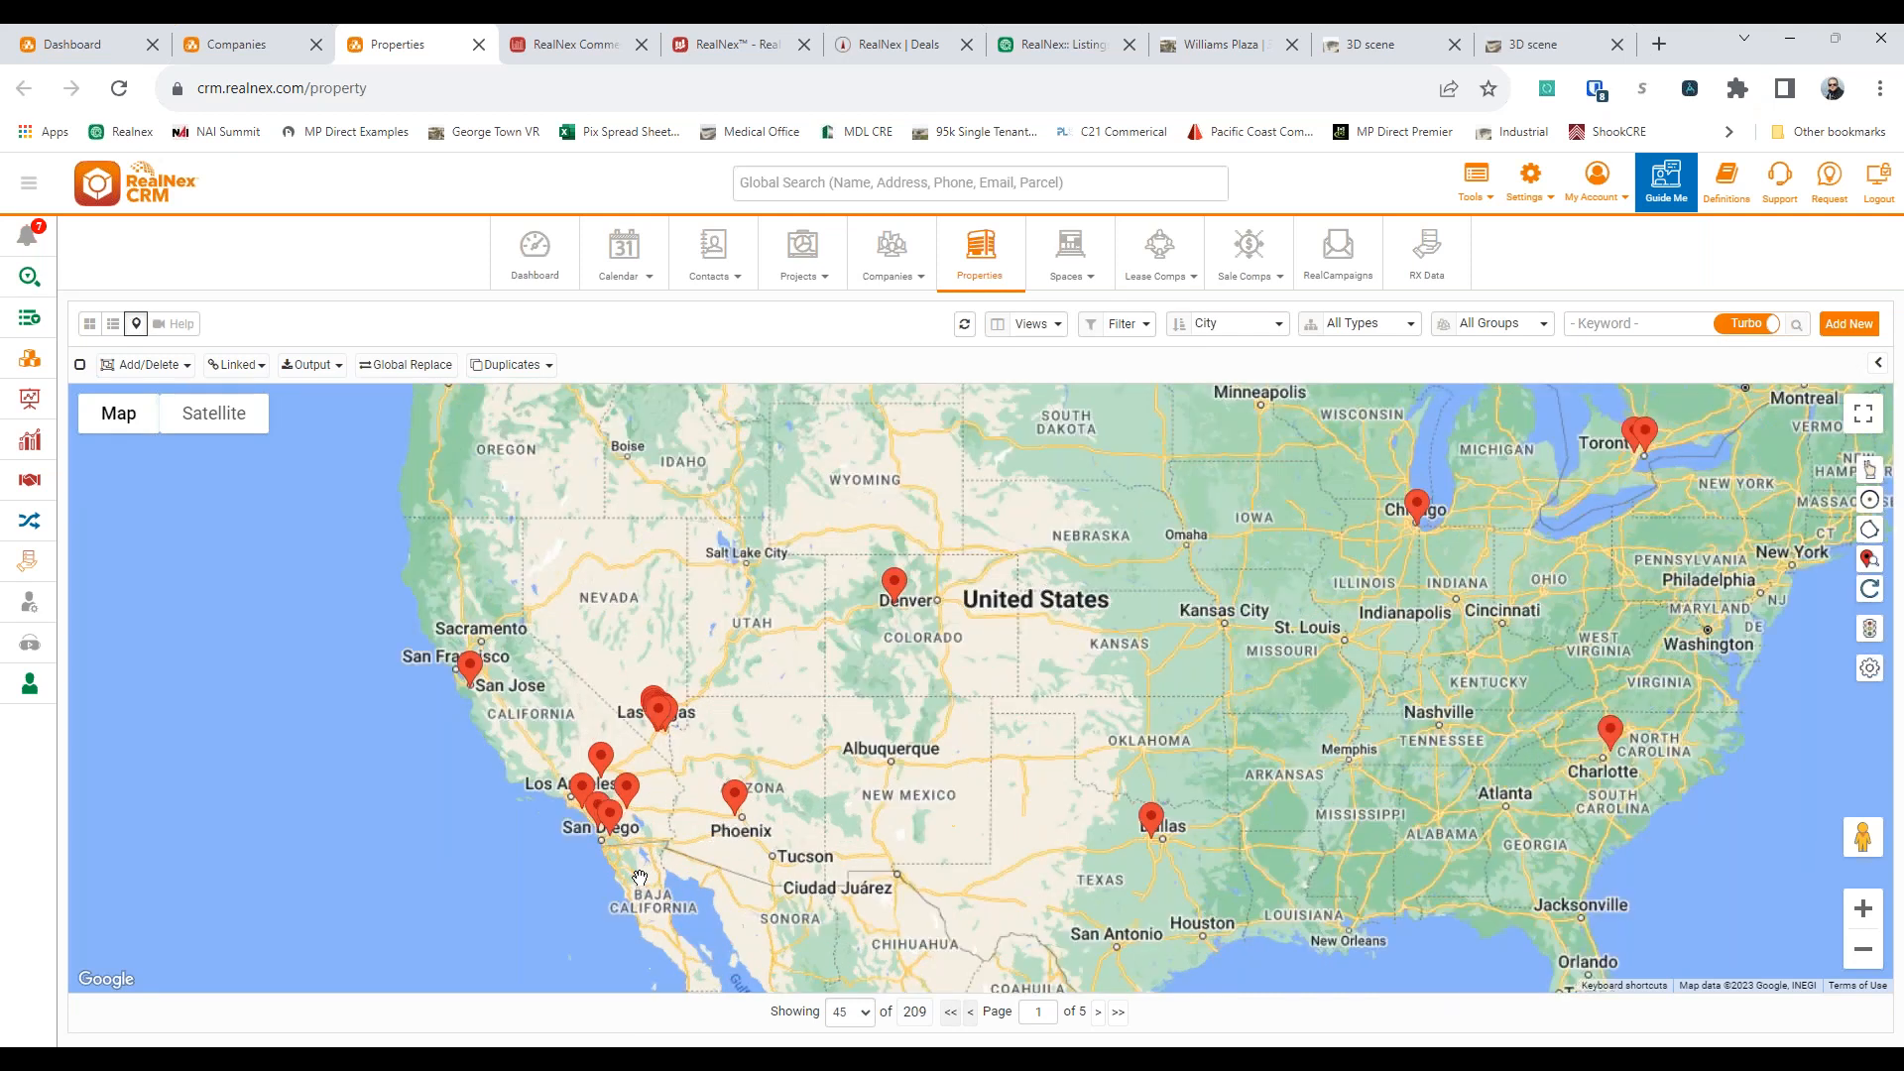
{"action": "scroll", "coordinate": [640, 878], "scroll_direction": "up", "scroll_amount": 5}
{"action": "left_click_drag", "start_coordinate": [628, 747], "coordinate": [689, 734]}
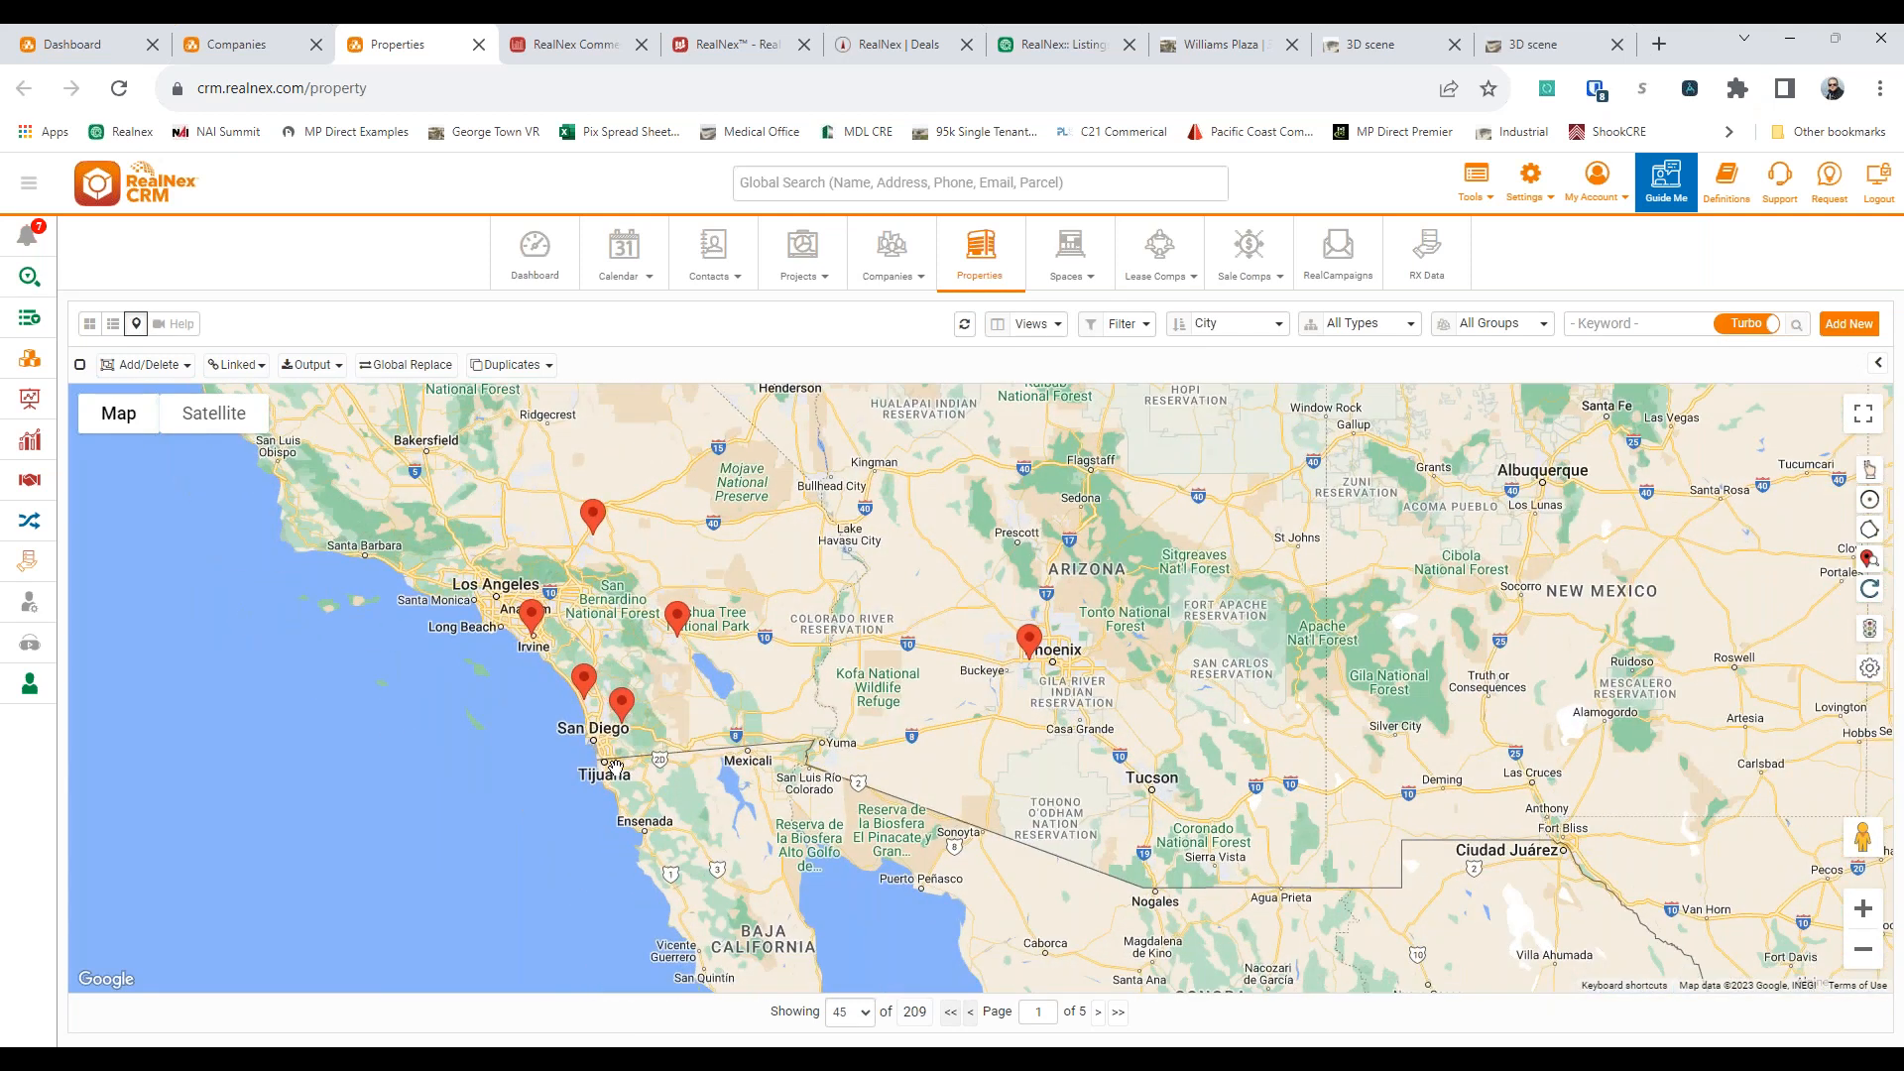
{"action": "scroll", "coordinate": [682, 763], "scroll_direction": "up", "scroll_amount": 2}
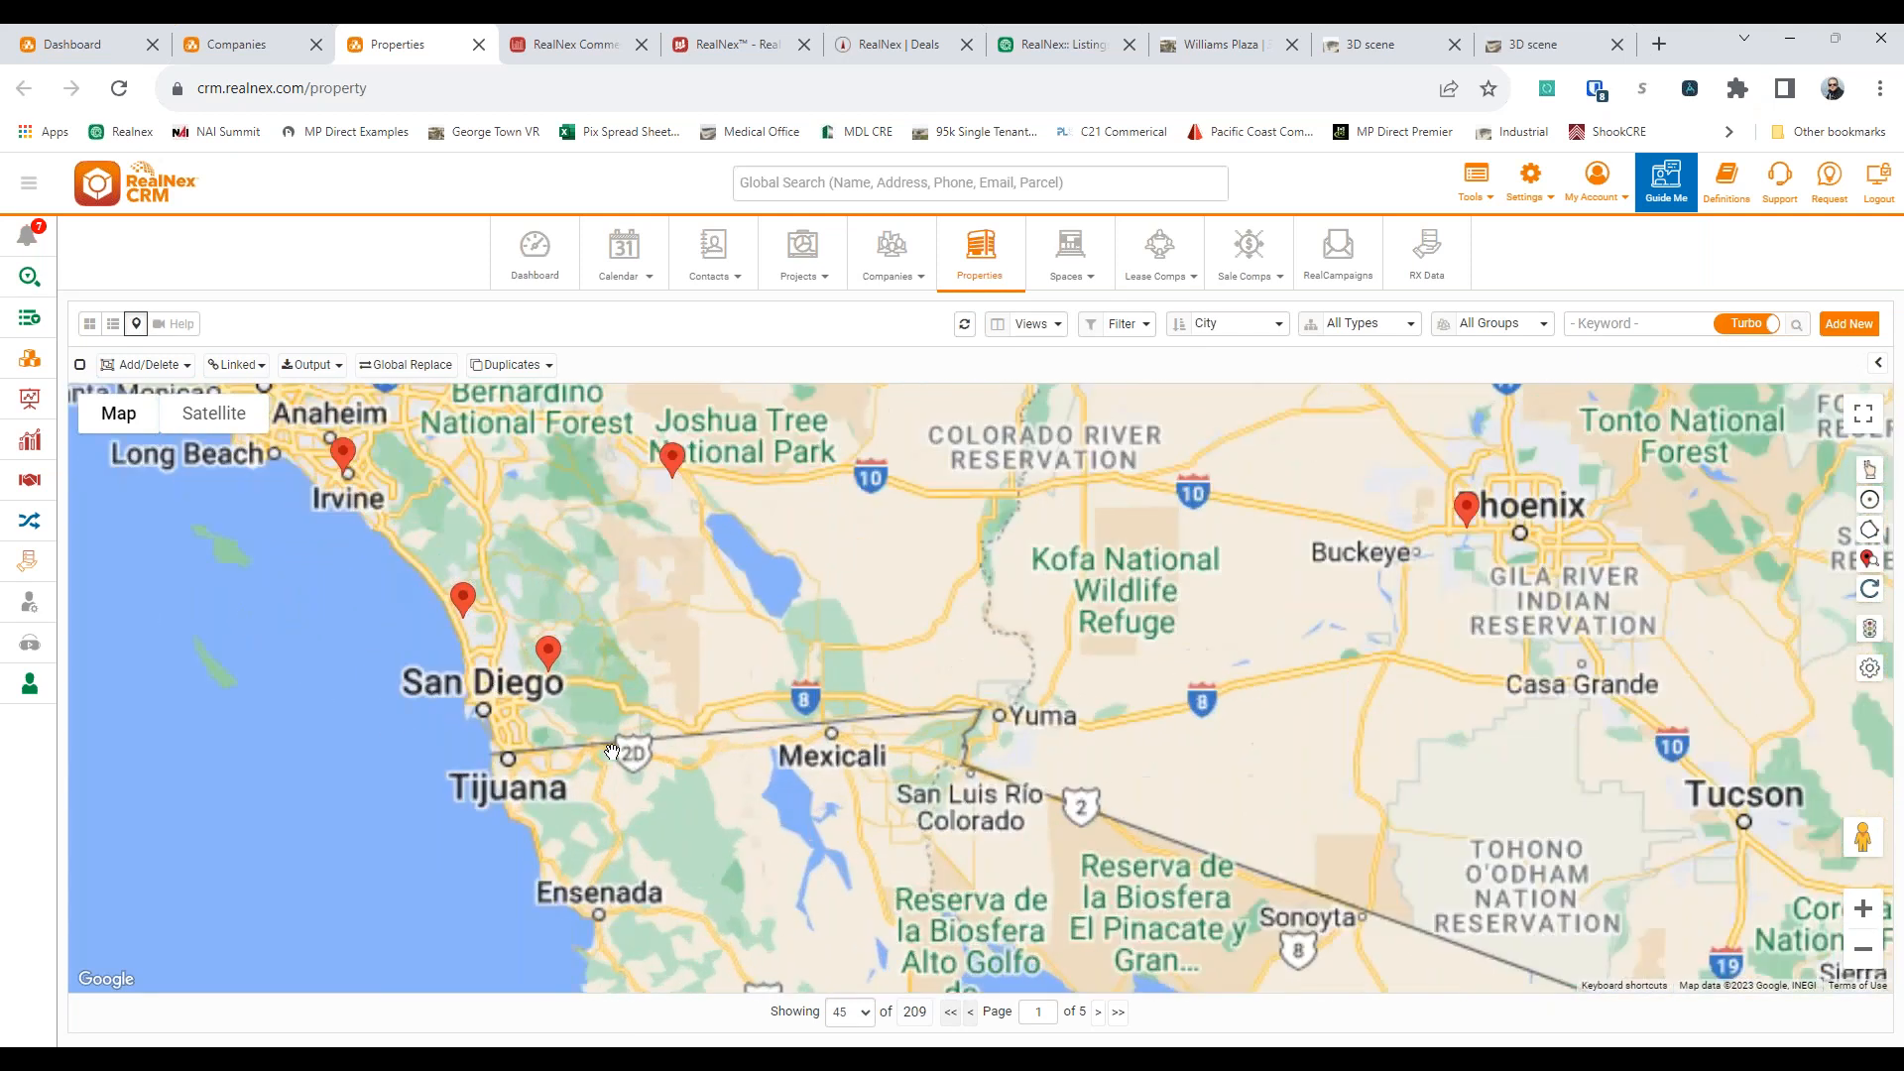
{"action": "left_click_drag", "start_coordinate": [682, 763], "coordinate": [868, 755]}
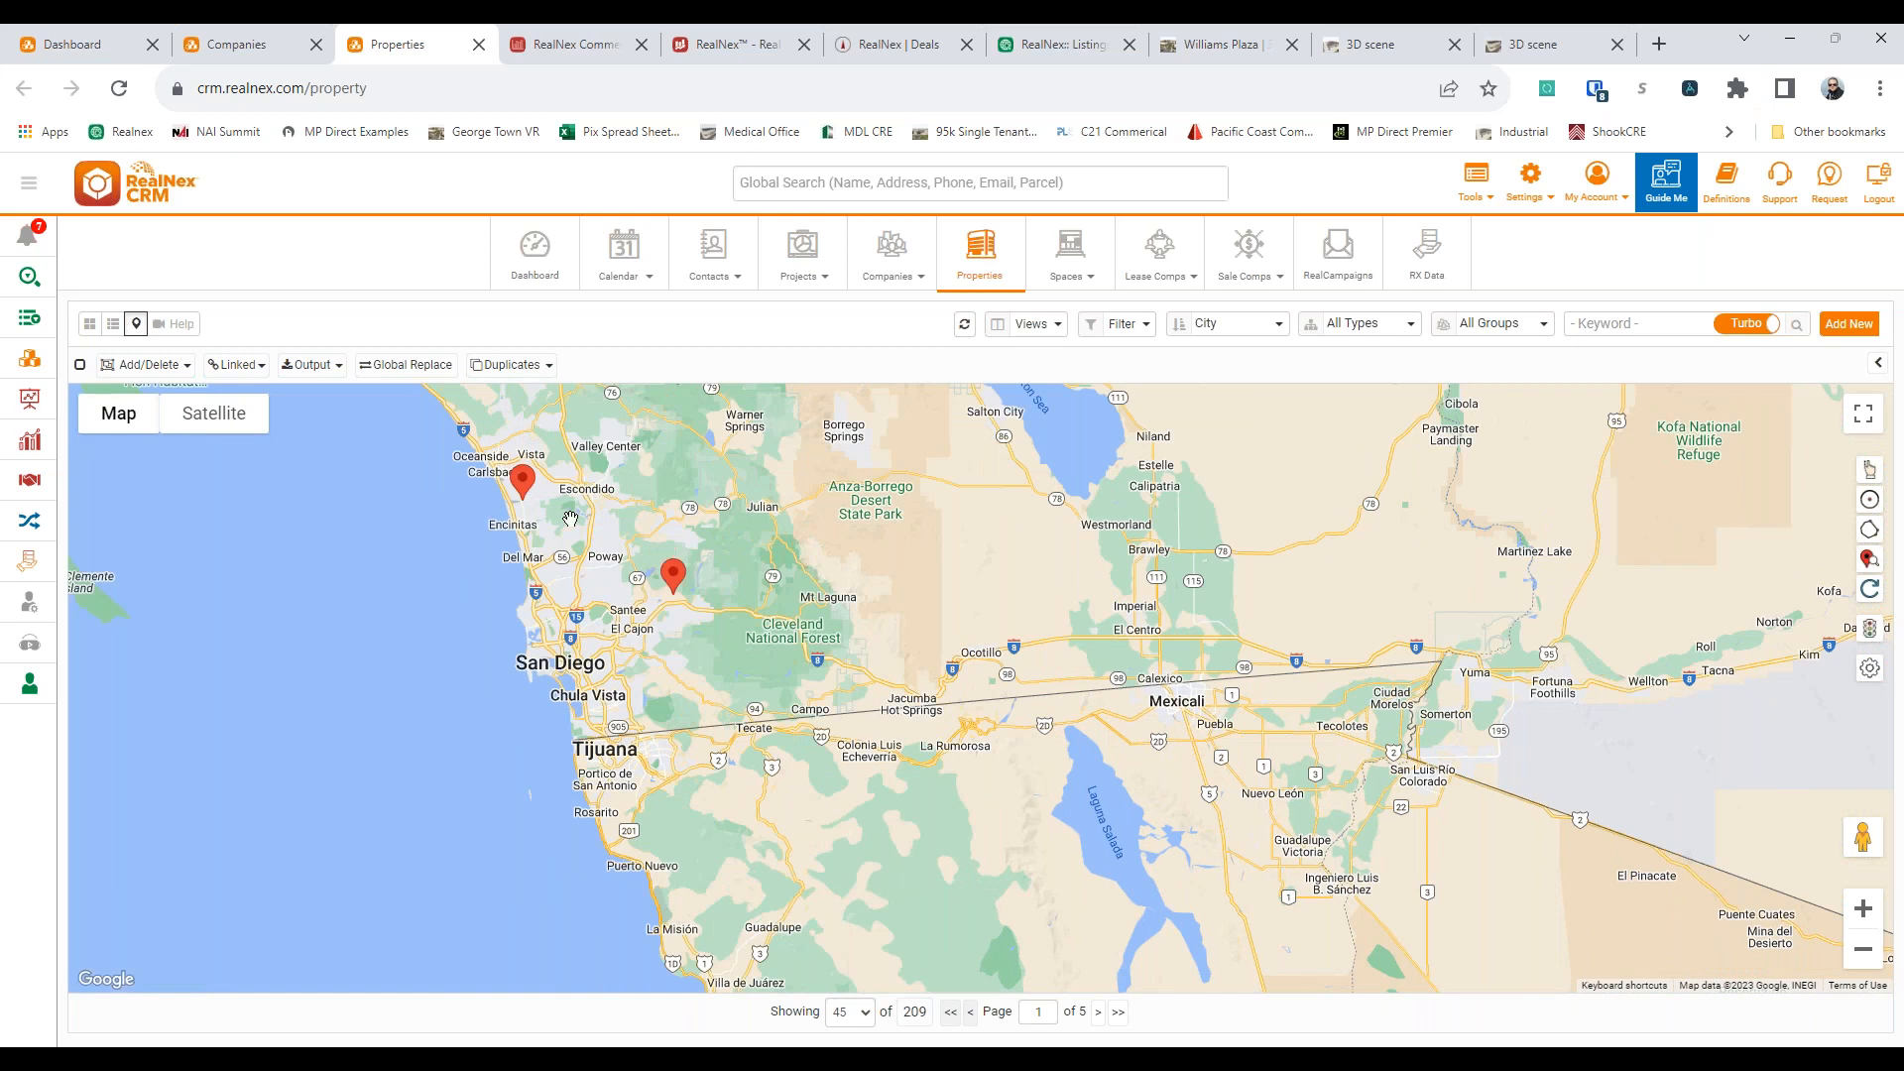
{"action": "scroll", "coordinate": [585, 564], "scroll_direction": "up", "scroll_amount": 1}
{"action": "left_click_drag", "start_coordinate": [527, 531], "coordinate": [579, 675]}
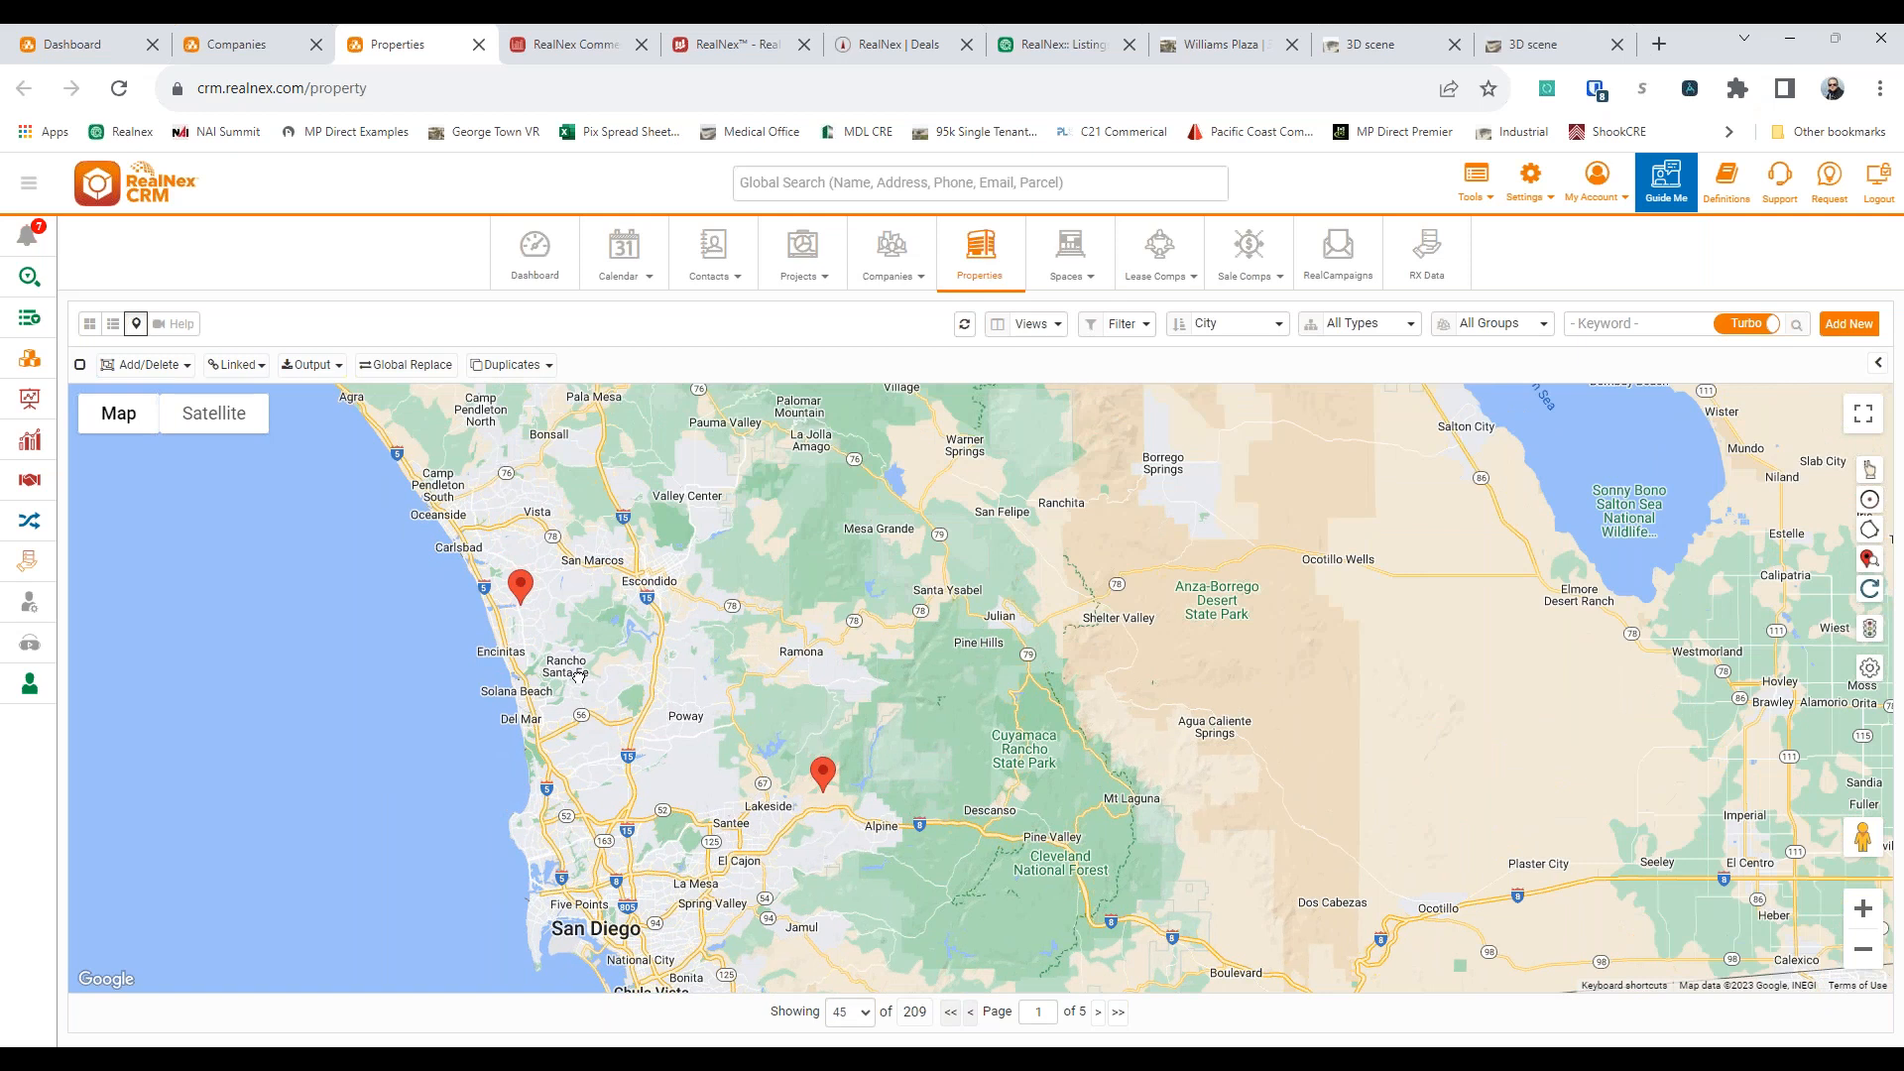
{"action": "left_click", "coordinate": [1870, 502]}
{"action": "left_click", "coordinate": [456, 531]}
{"action": "left_click", "coordinate": [548, 534]}
{"action": "left_click", "coordinate": [571, 613]}
{"action": "left_click", "coordinate": [505, 642]}
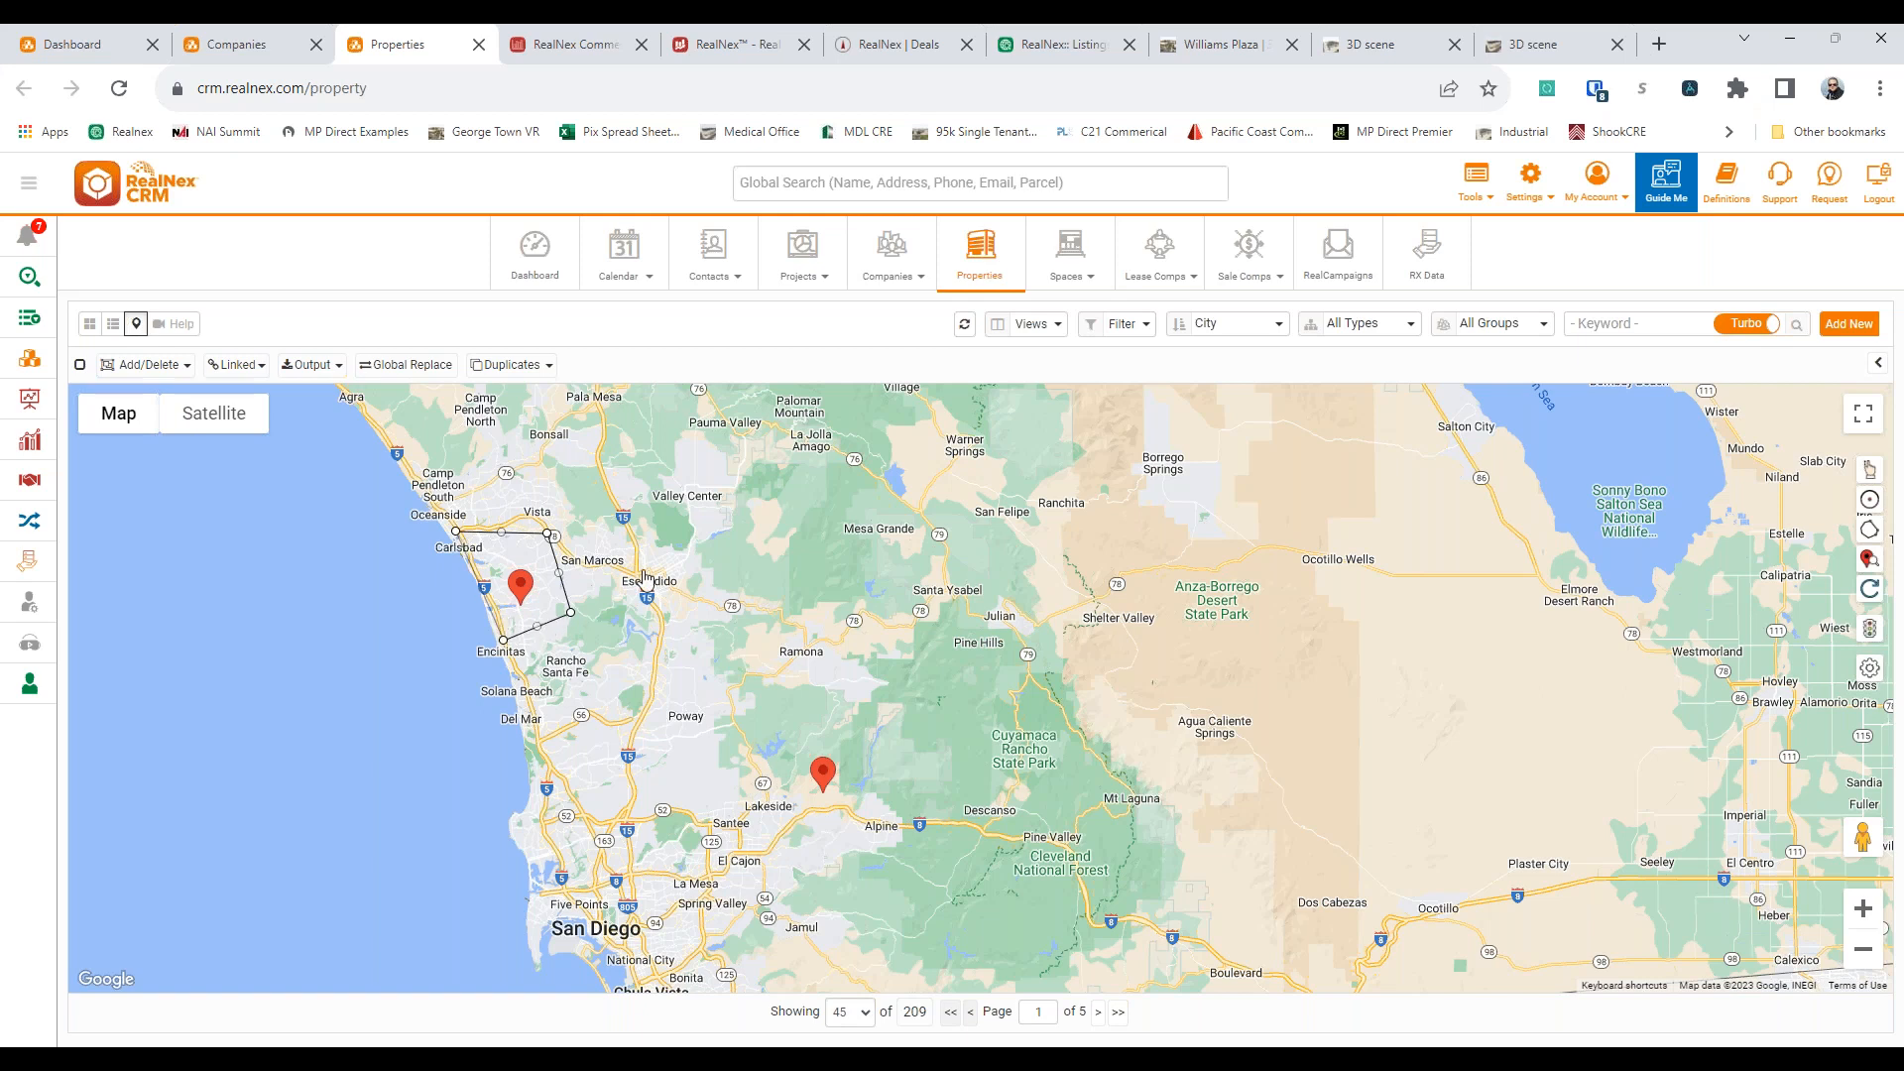
{"action": "left_click", "coordinate": [456, 531]}
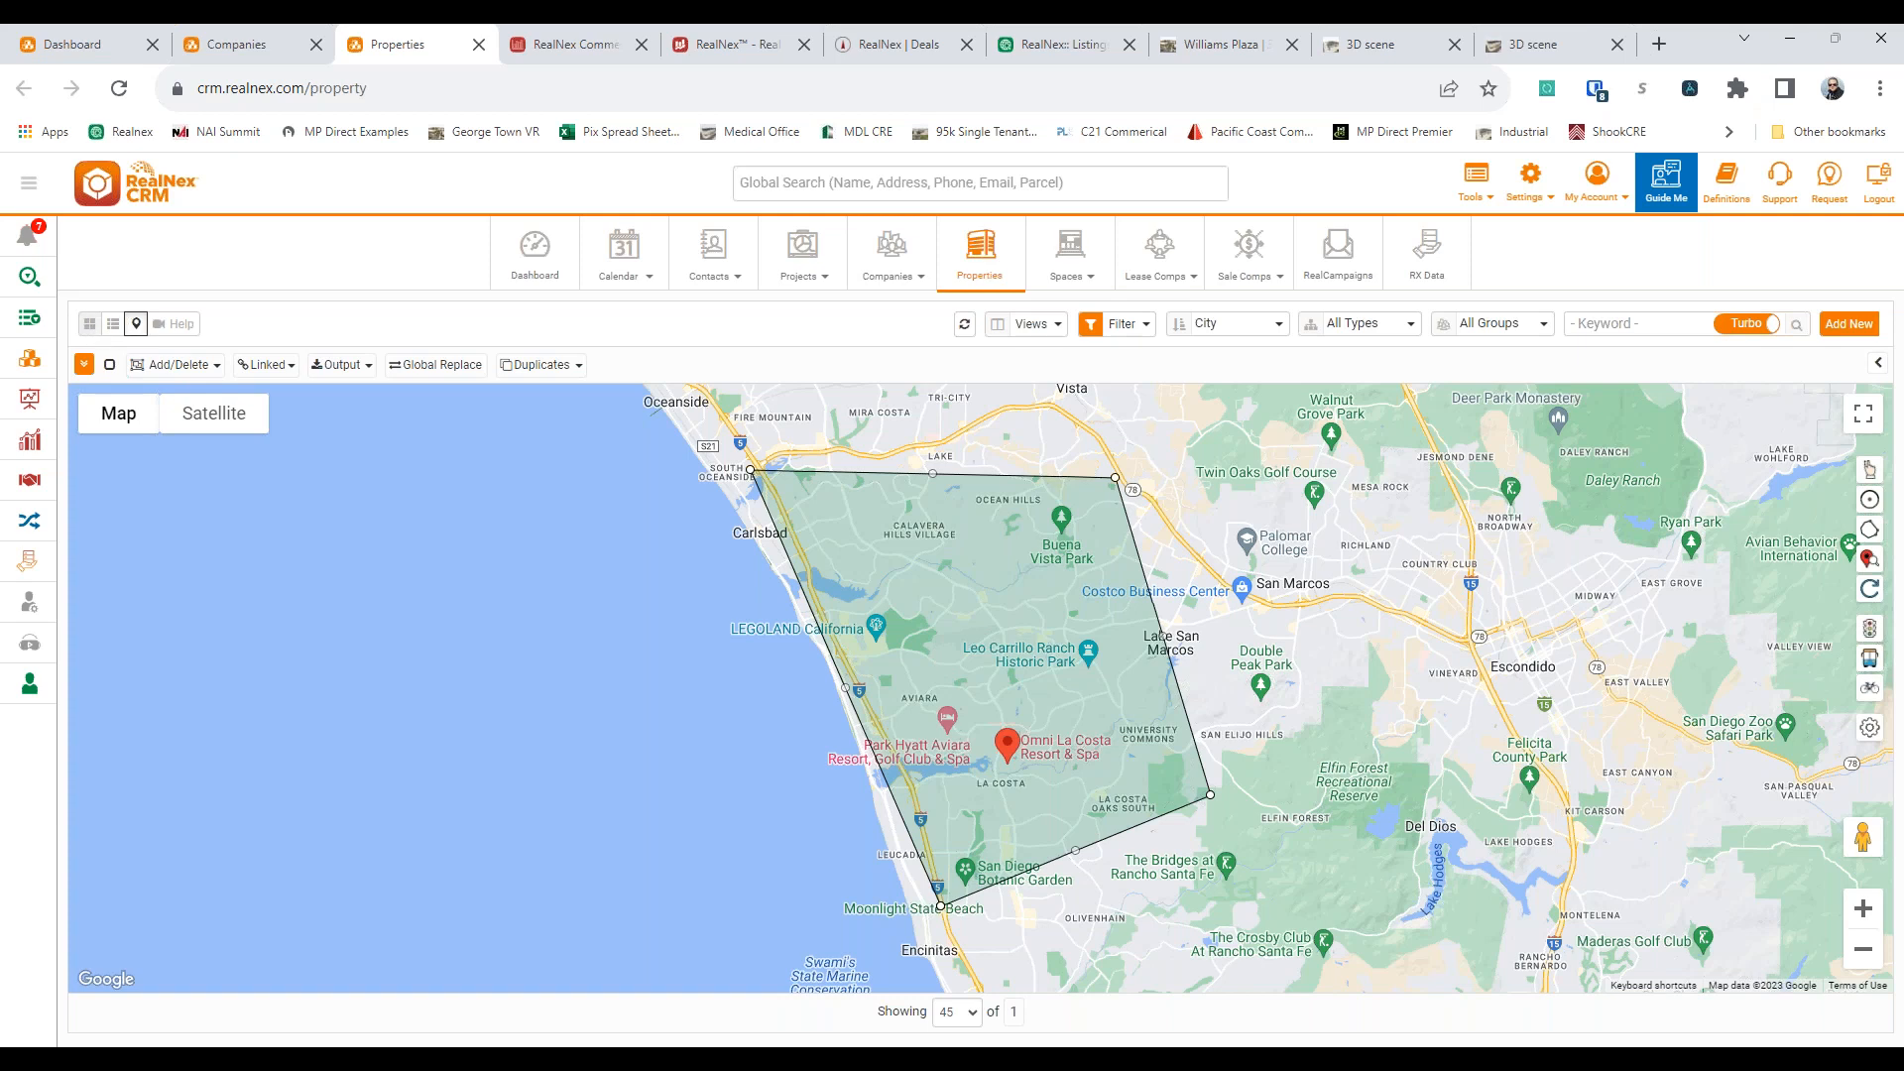
Show the Omni hotel's record details beside the filtered property list and view its spaces
{"action": "left_click", "coordinate": [1877, 362]}
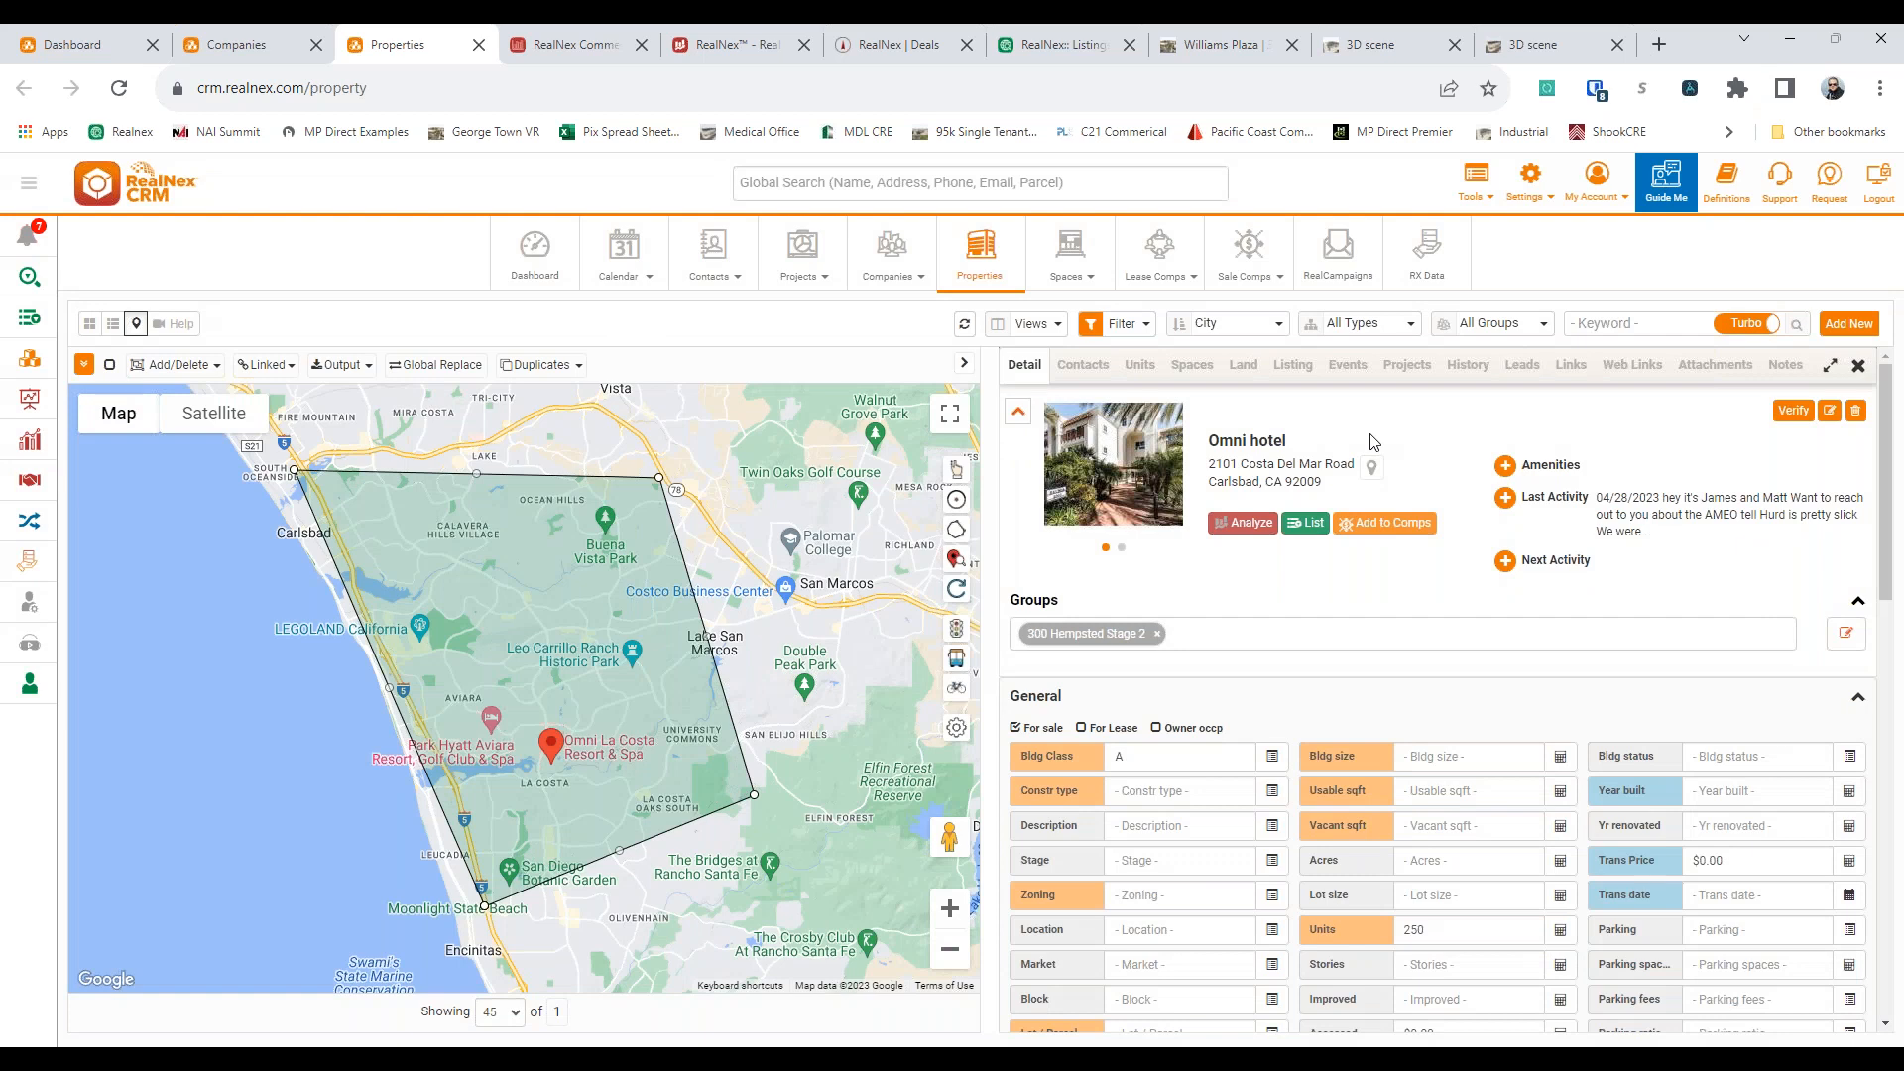
{"action": "left_click", "coordinate": [113, 326]}
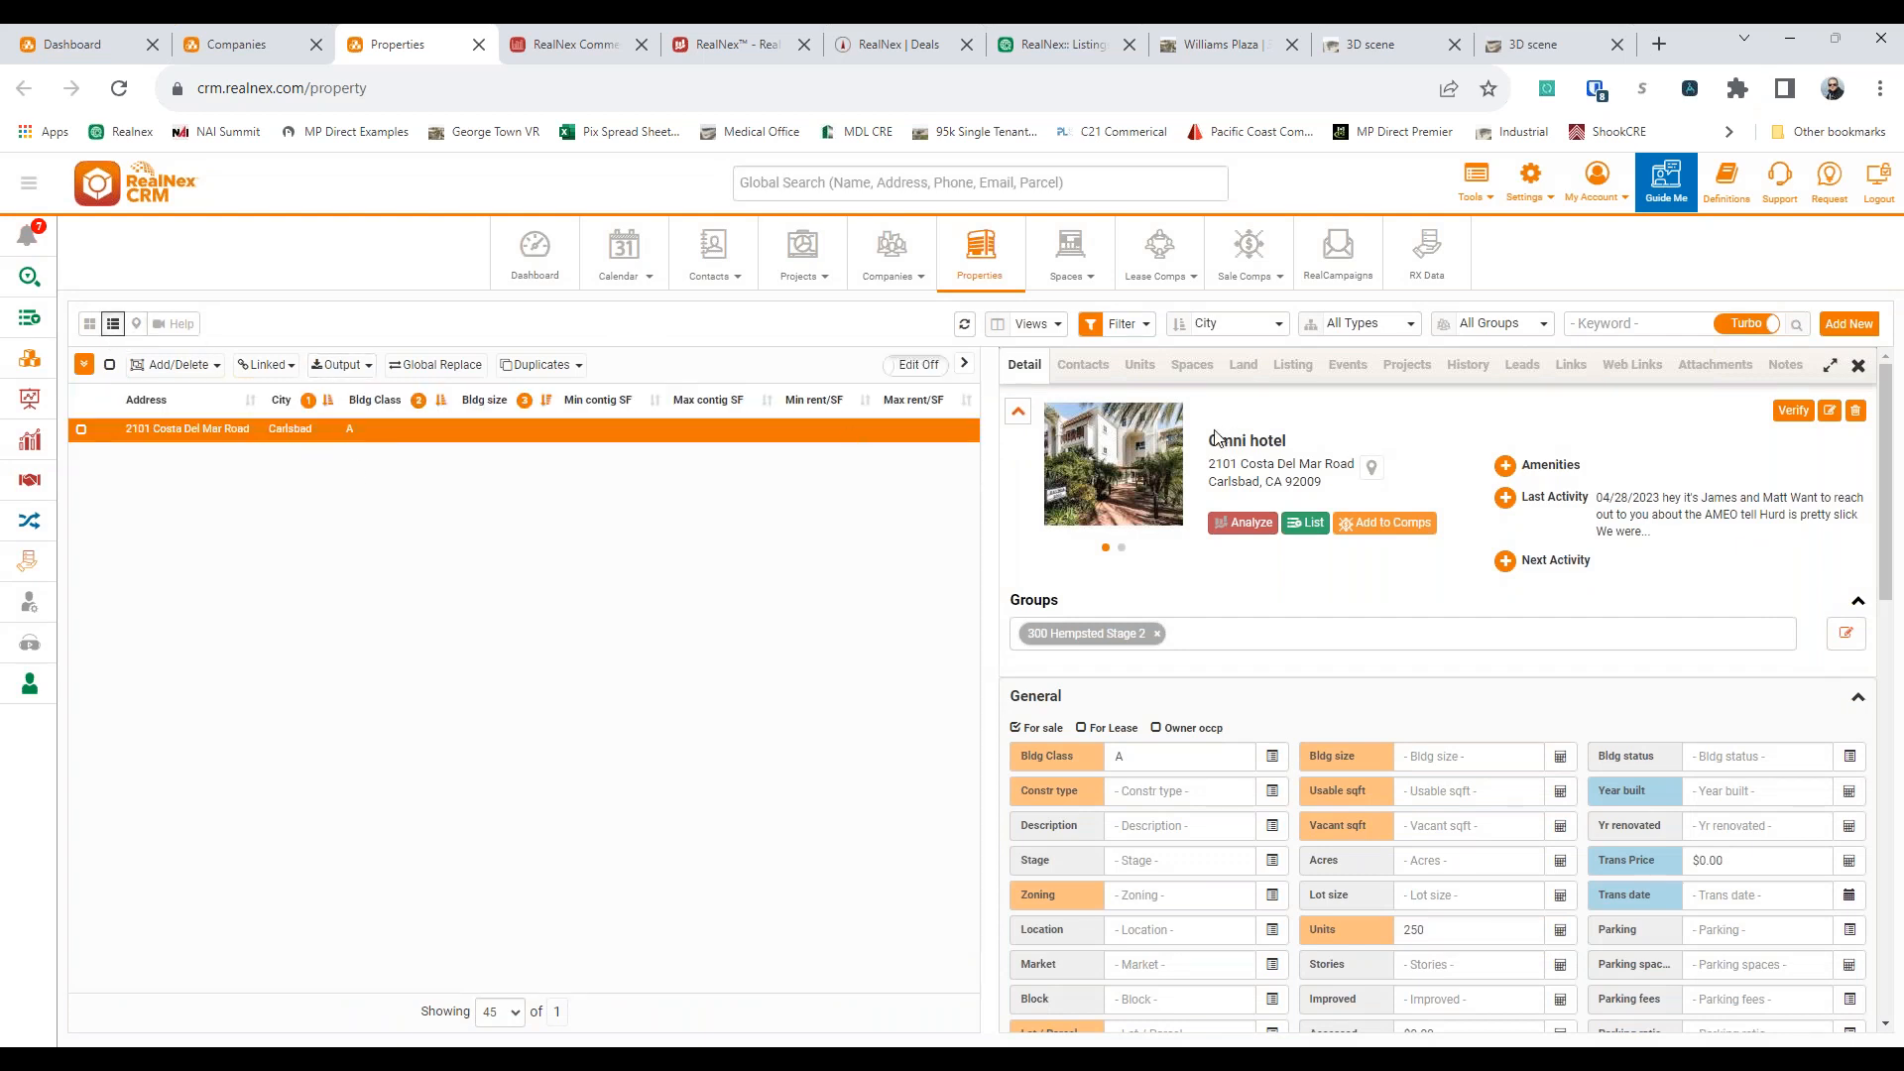
{"action": "left_click", "coordinate": [1182, 366]}
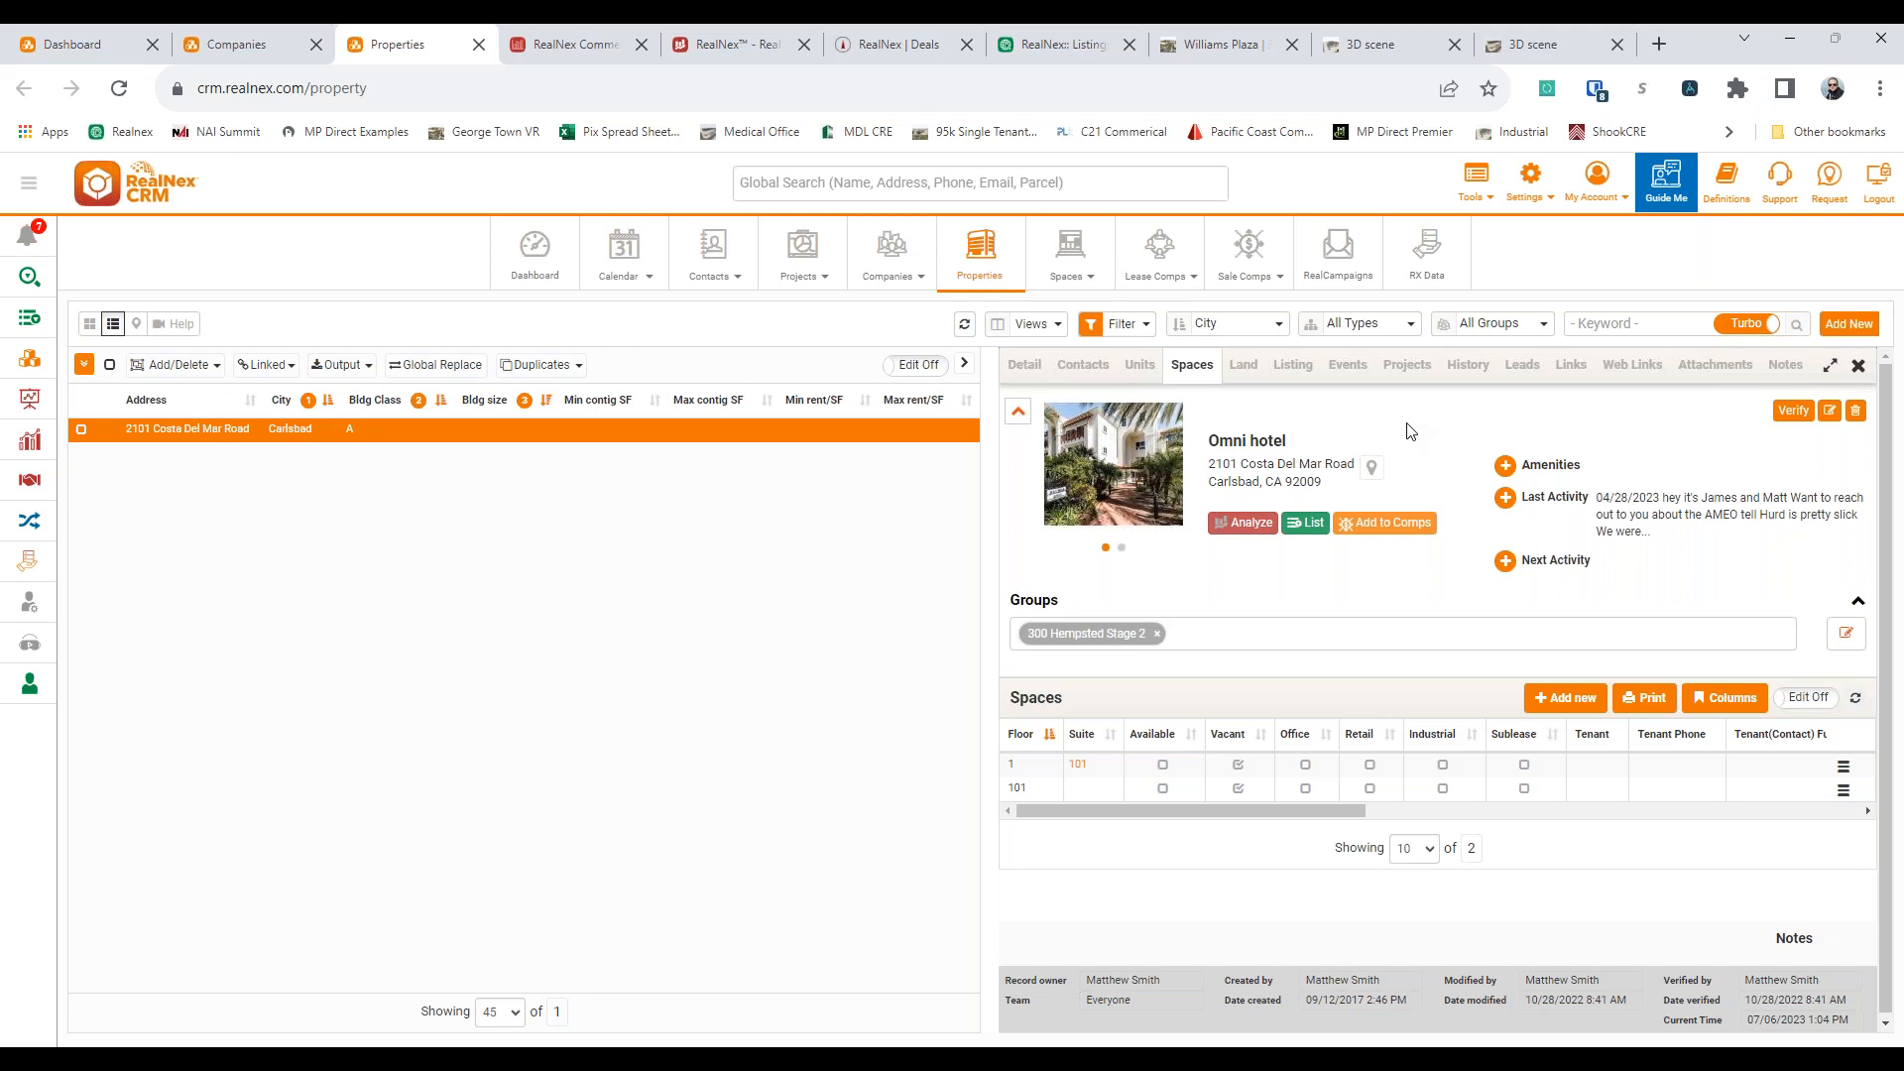
Clear the property filter and view the contacts linked to the Omni hotel
{"action": "left_click", "coordinate": [1116, 324]}
{"action": "left_click", "coordinate": [1179, 409]}
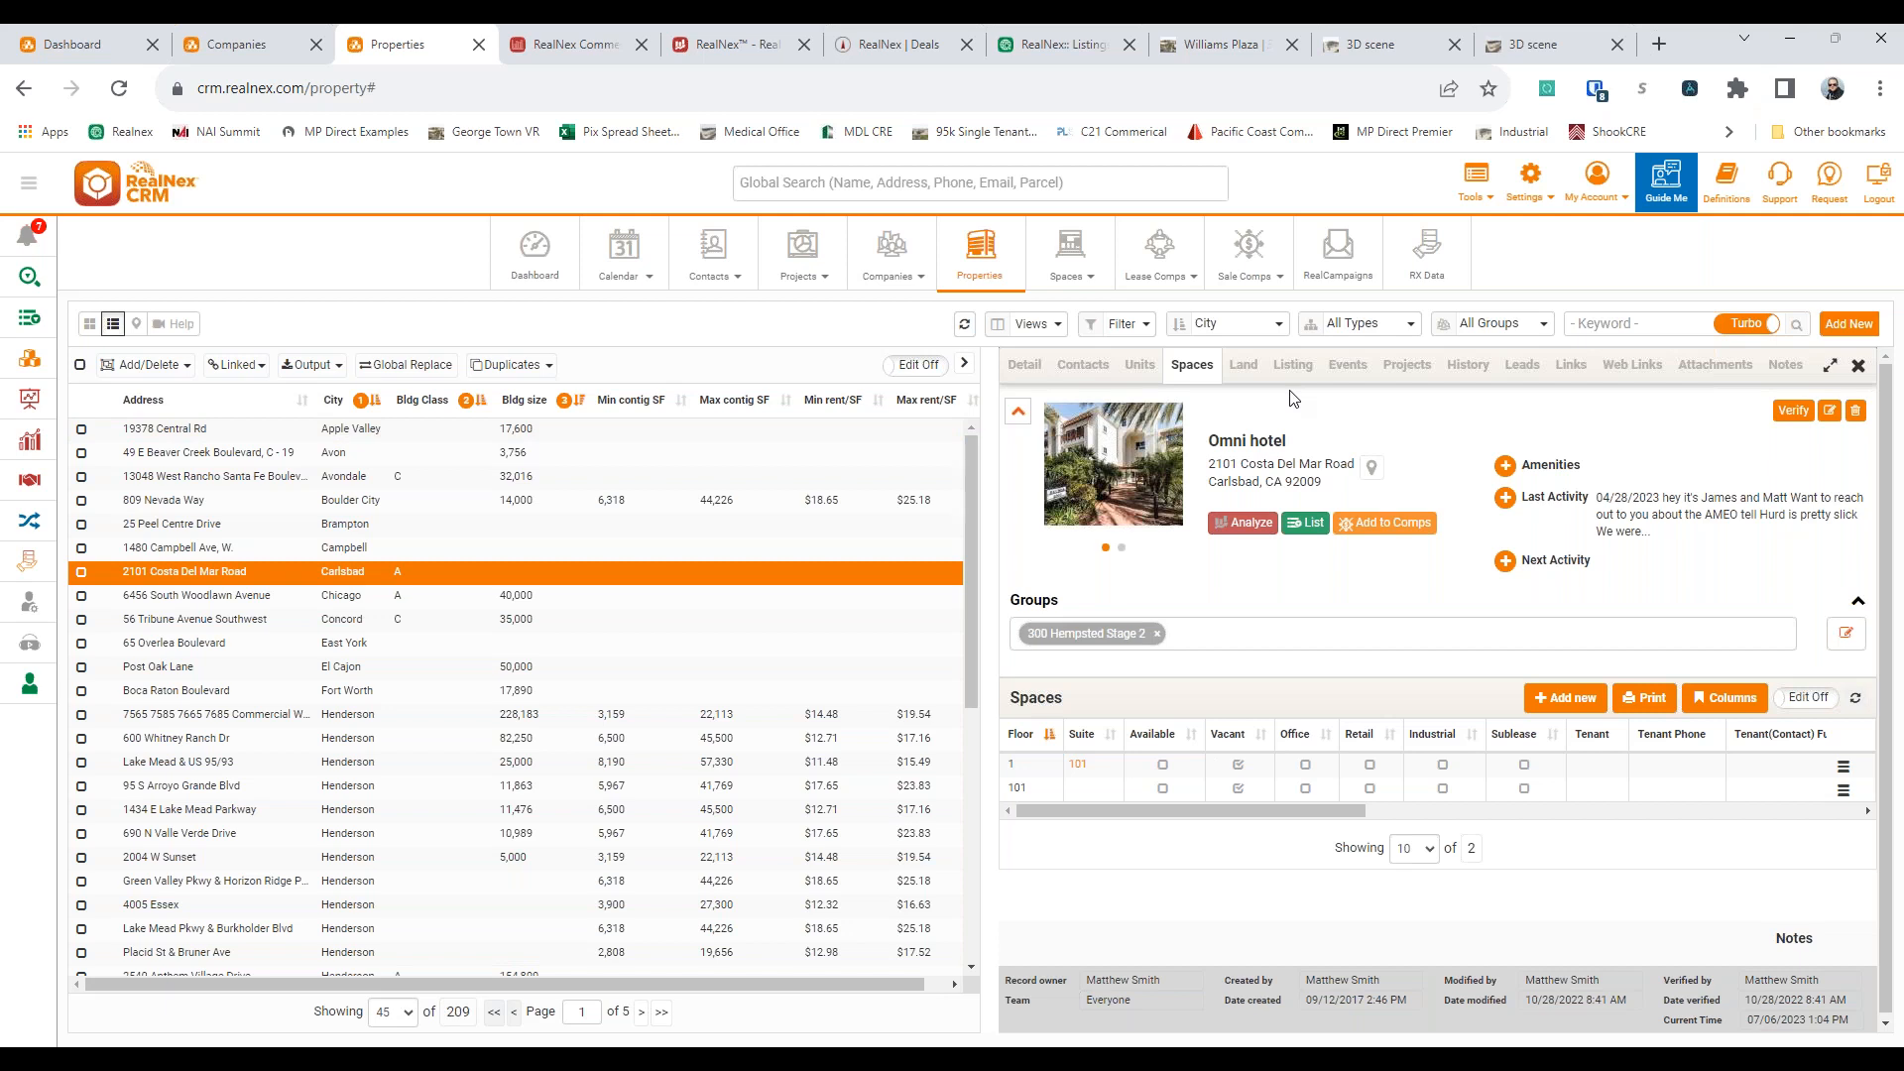
{"action": "left_click", "coordinate": [1076, 365]}
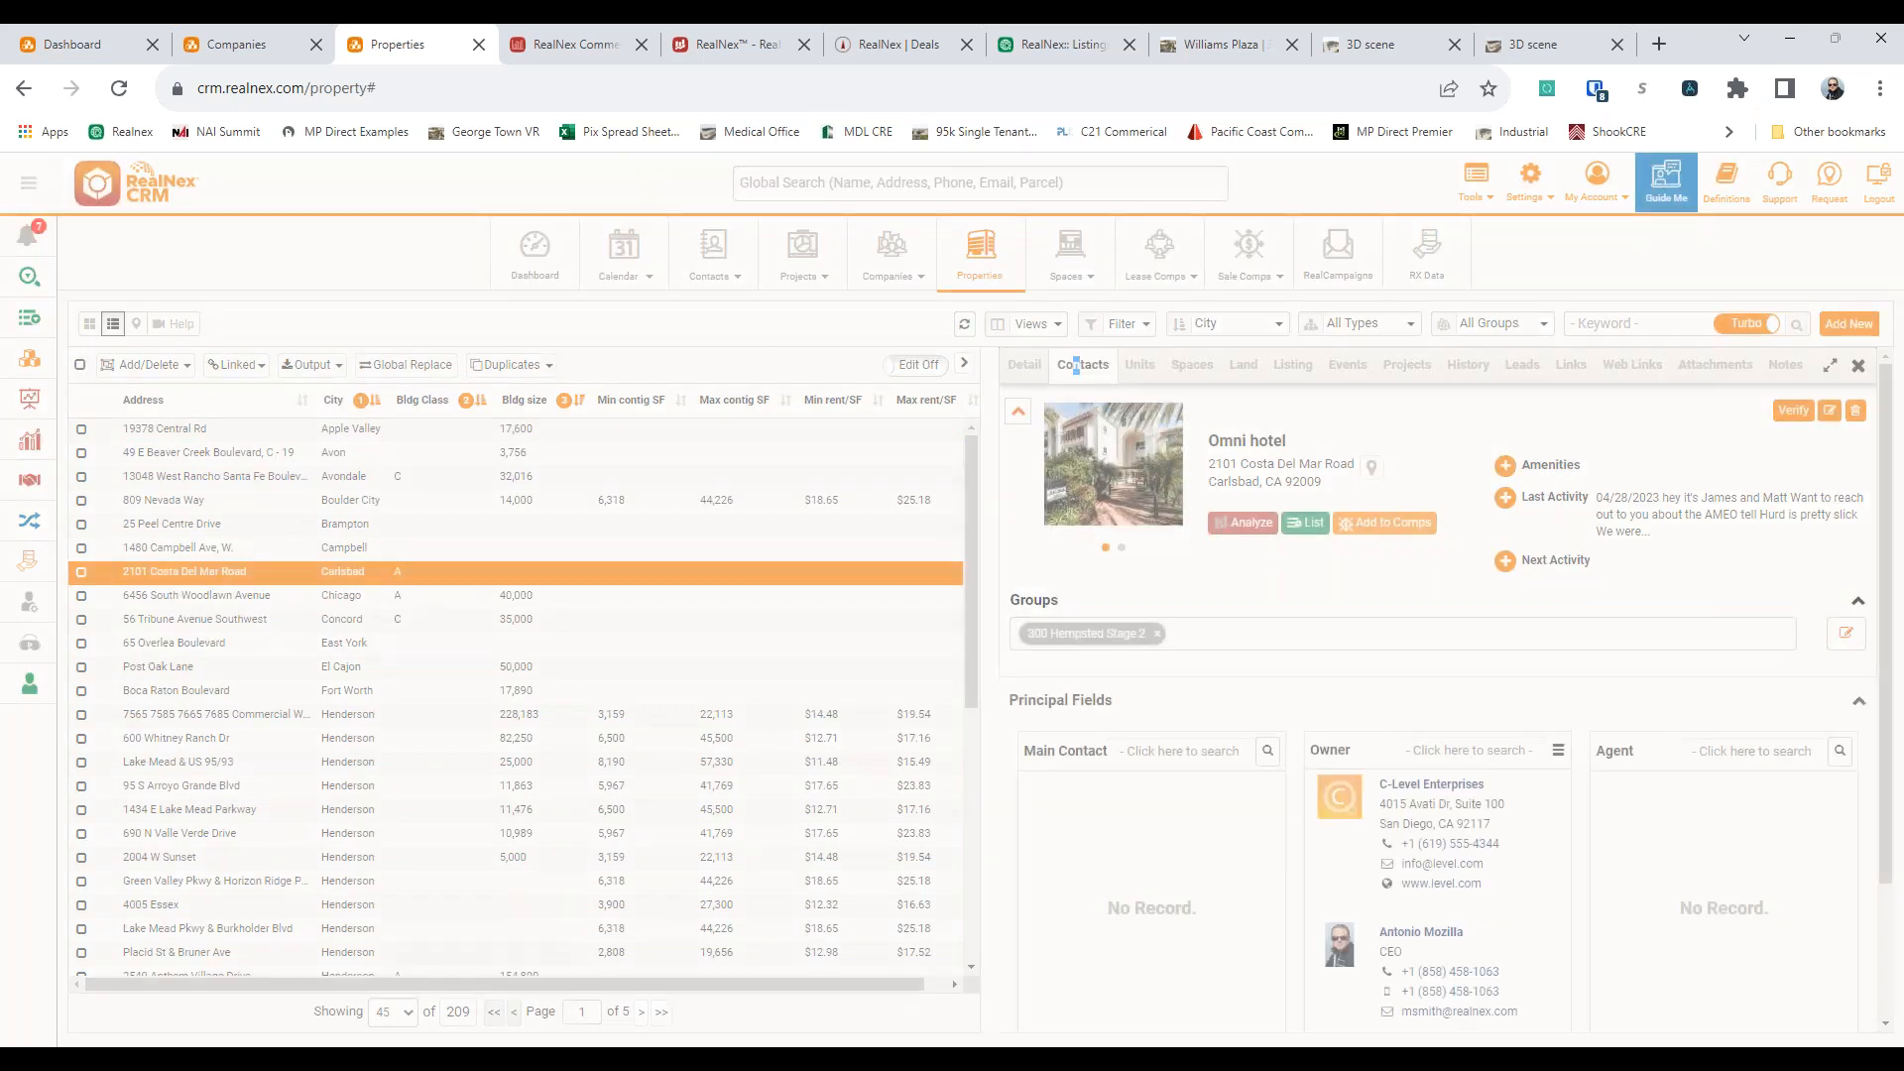
{"action": "left_click", "coordinate": [1325, 458]}
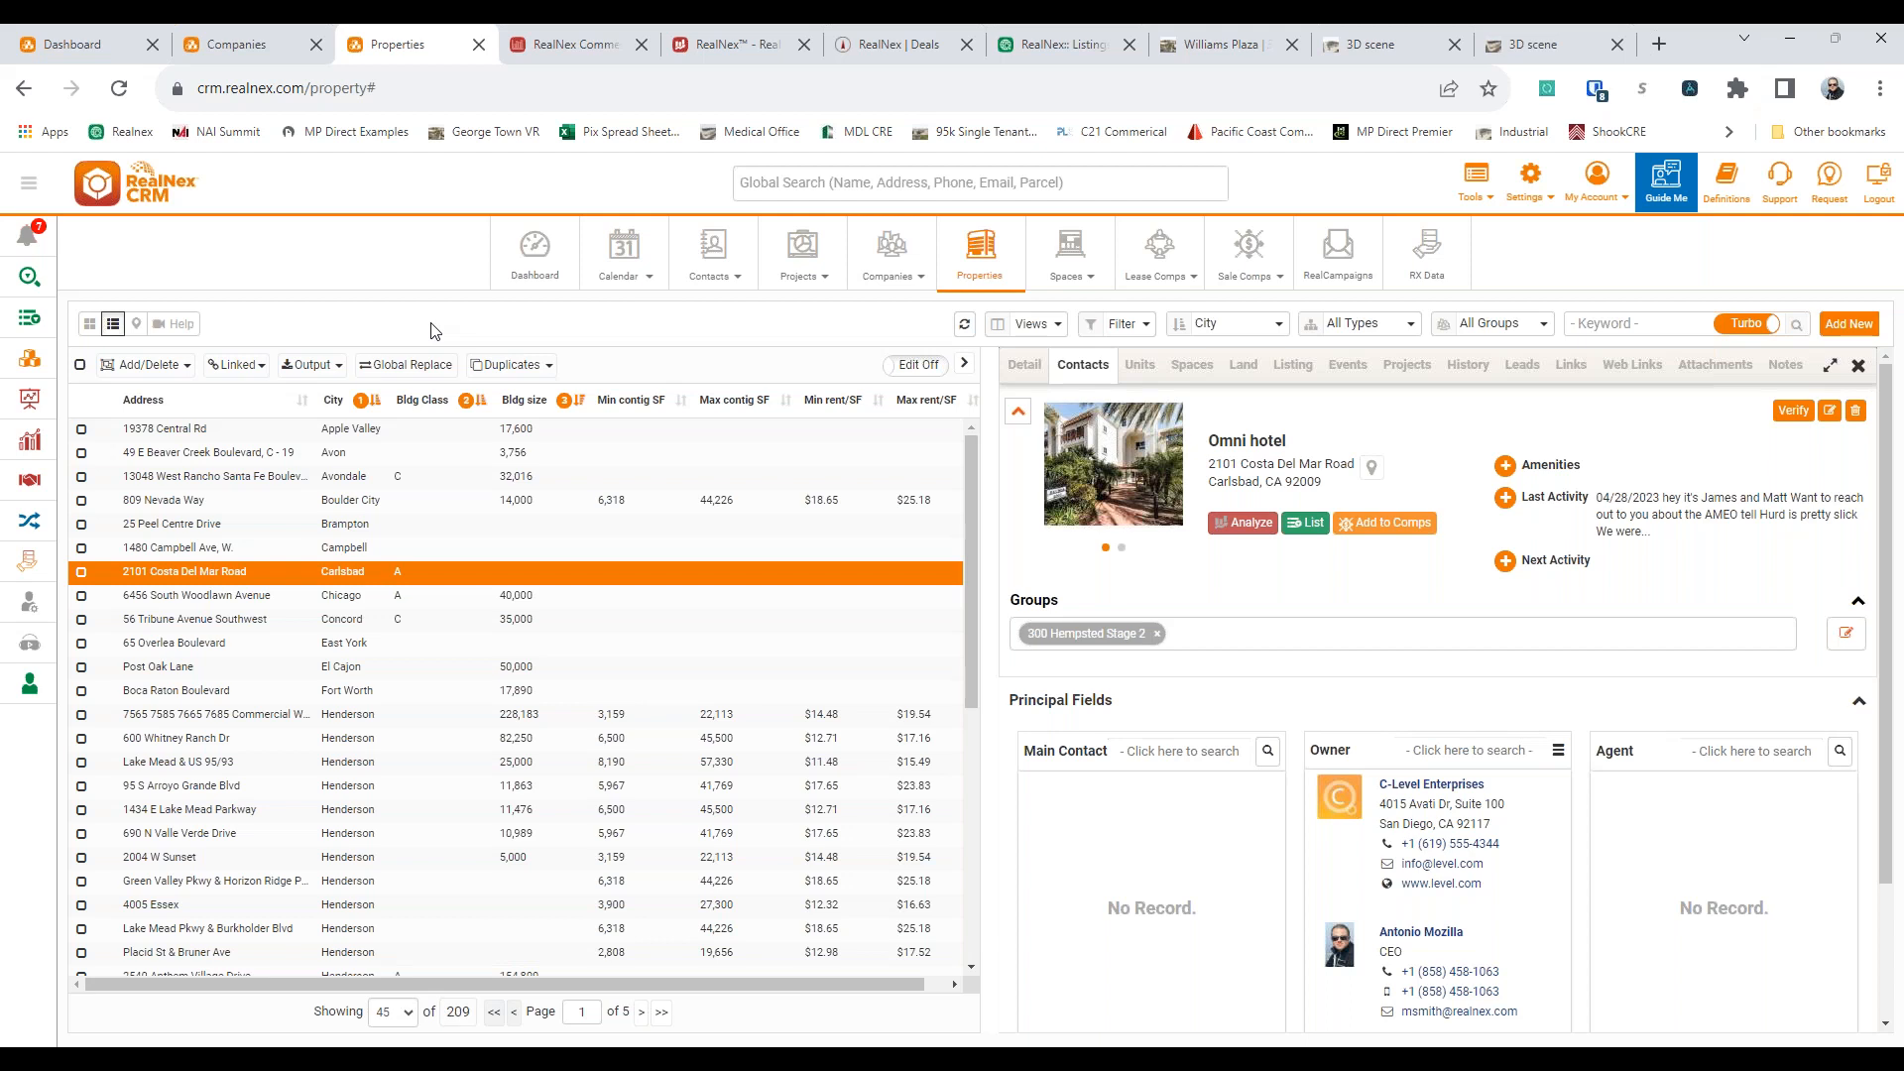
Switch to Companies, open the Chicago Title Insurance Company - South West Las Vegas record, and view its contacts
{"action": "left_click", "coordinate": [1487, 188]}
{"action": "left_click", "coordinate": [1512, 286]}
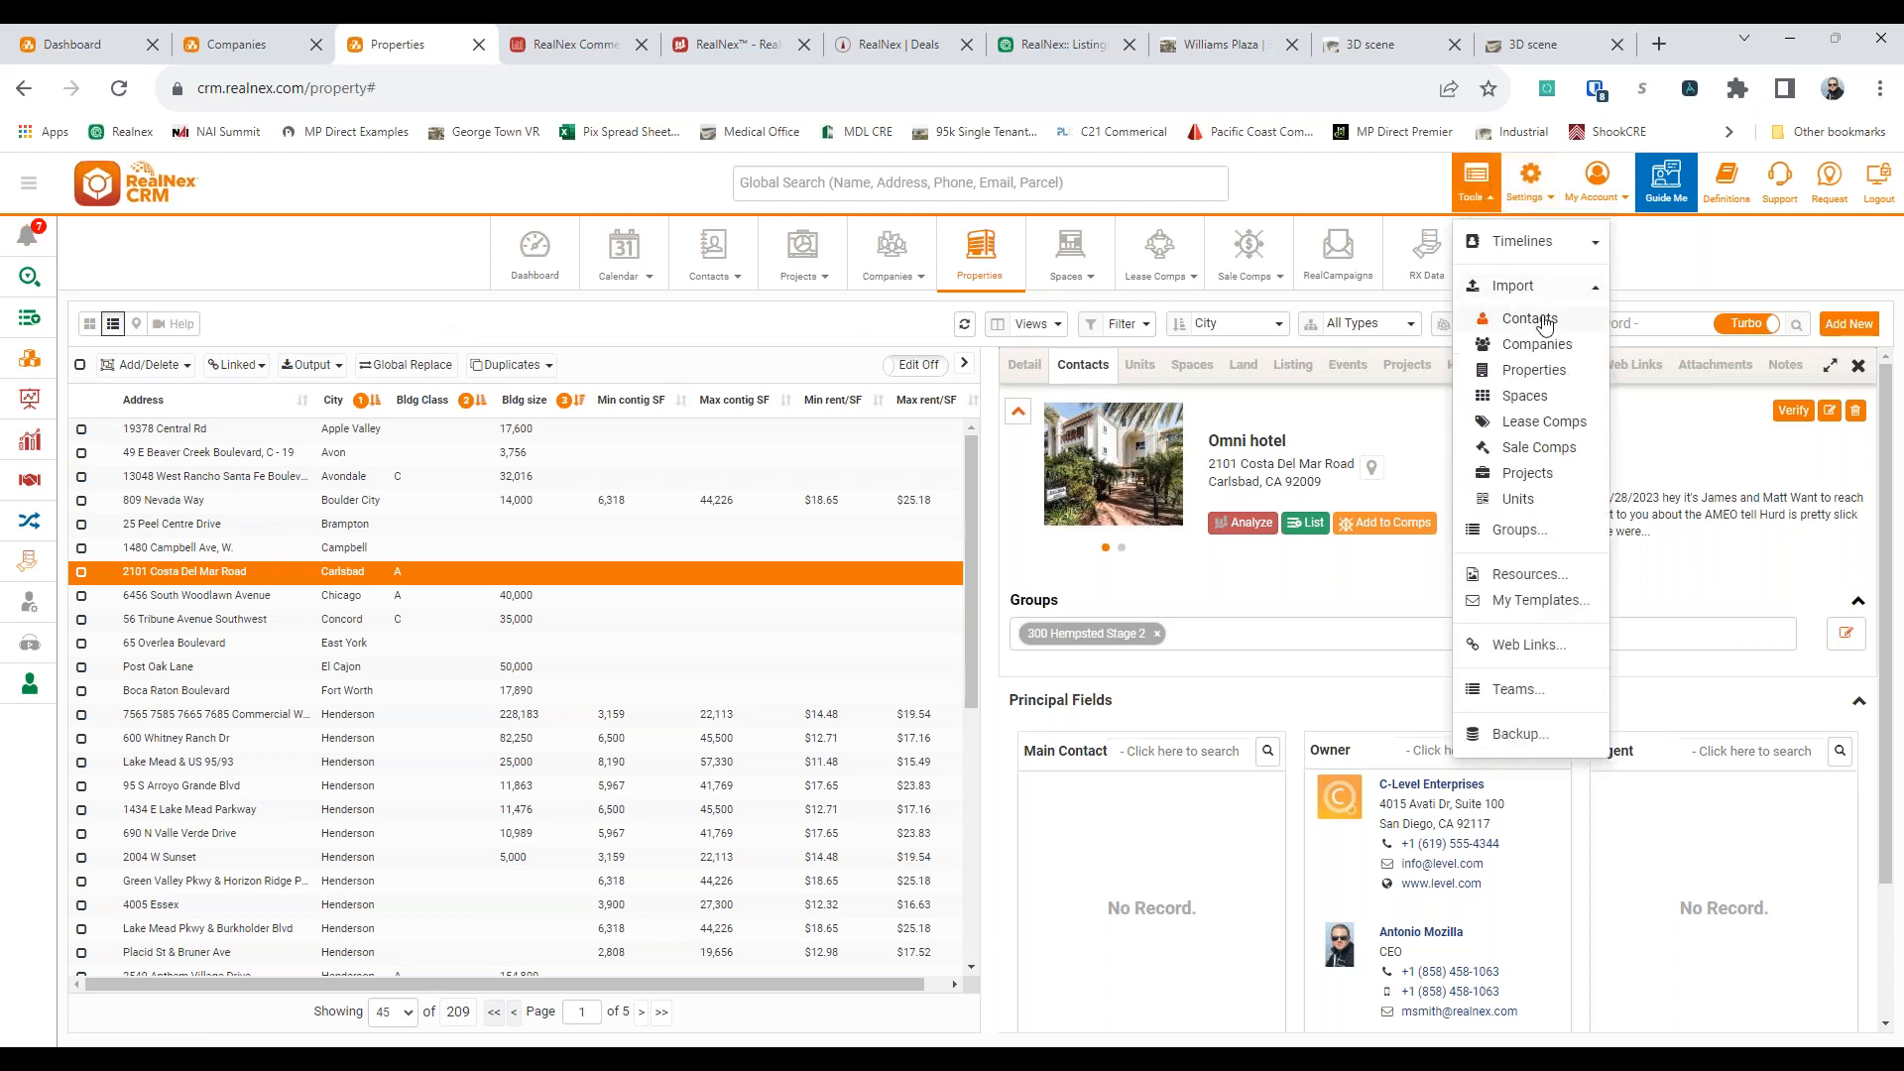
{"action": "left_click", "coordinate": [238, 45]}
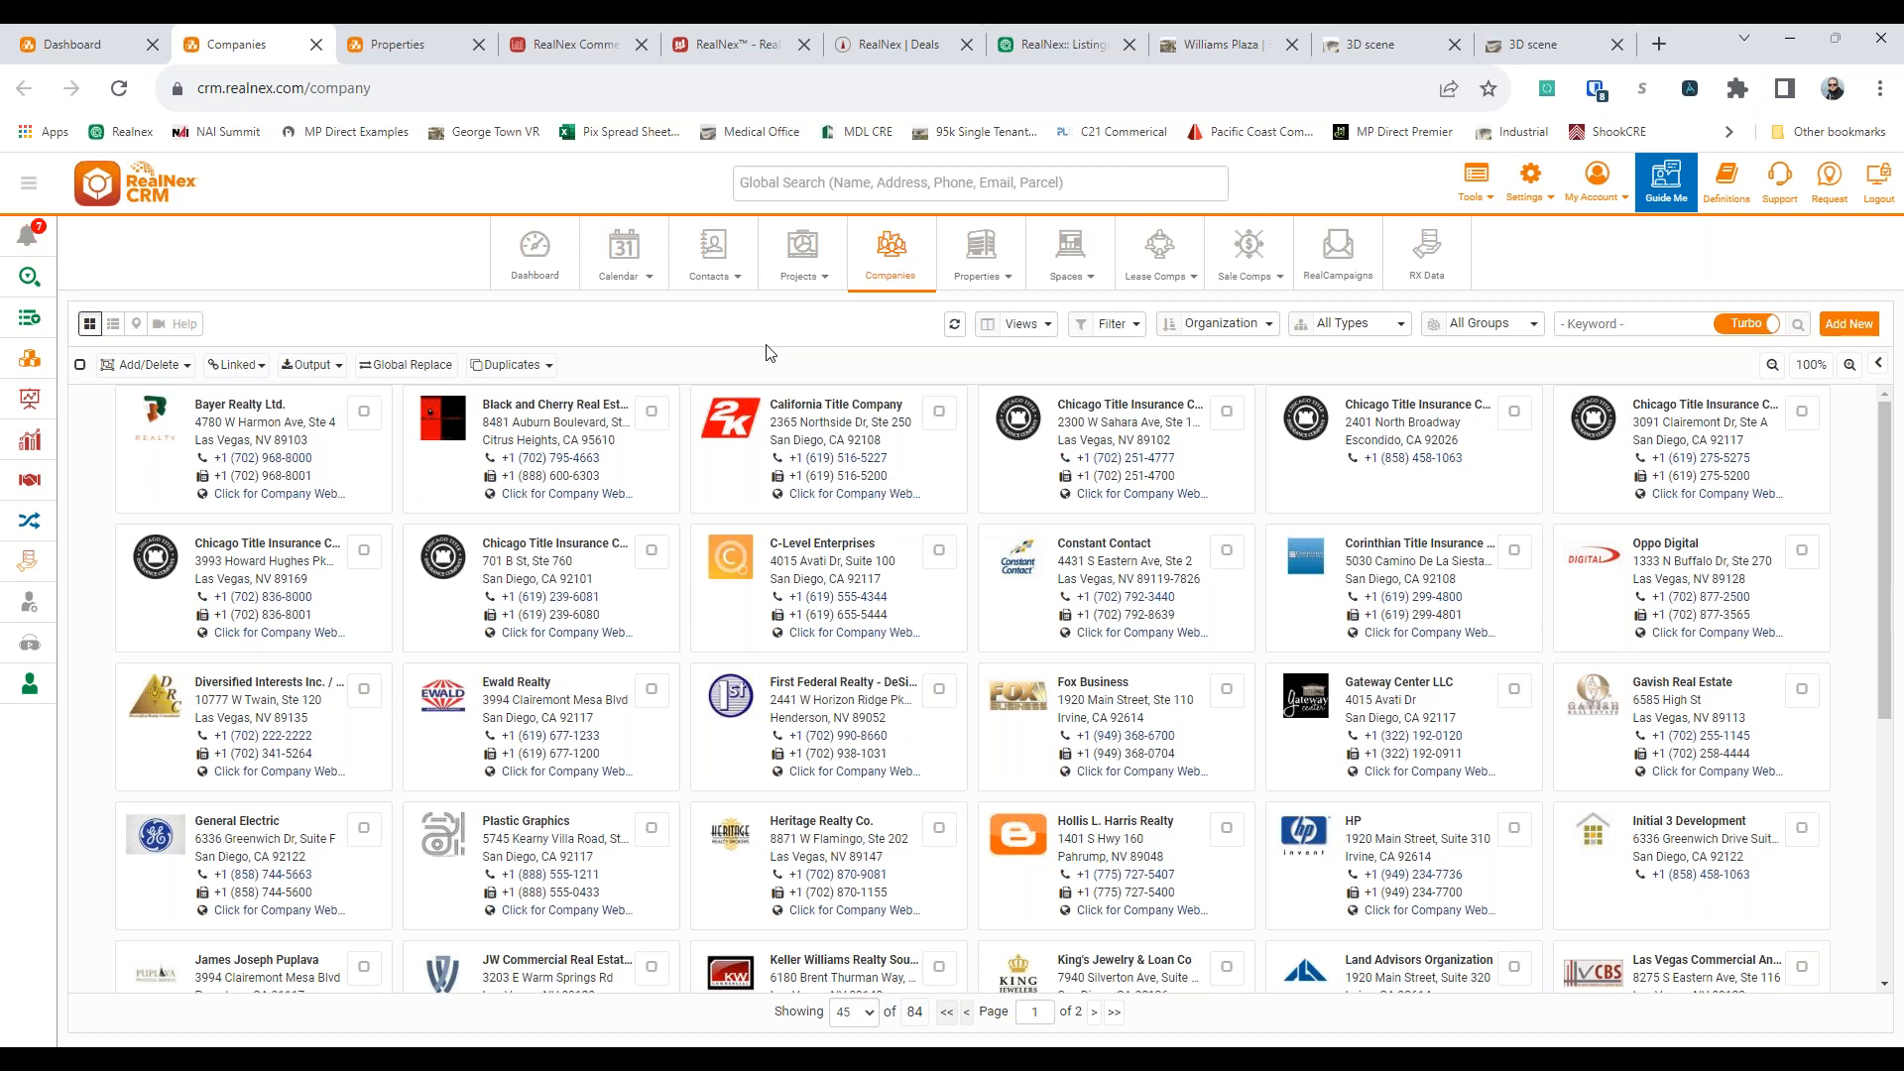
{"action": "left_click", "coordinate": [1131, 415]}
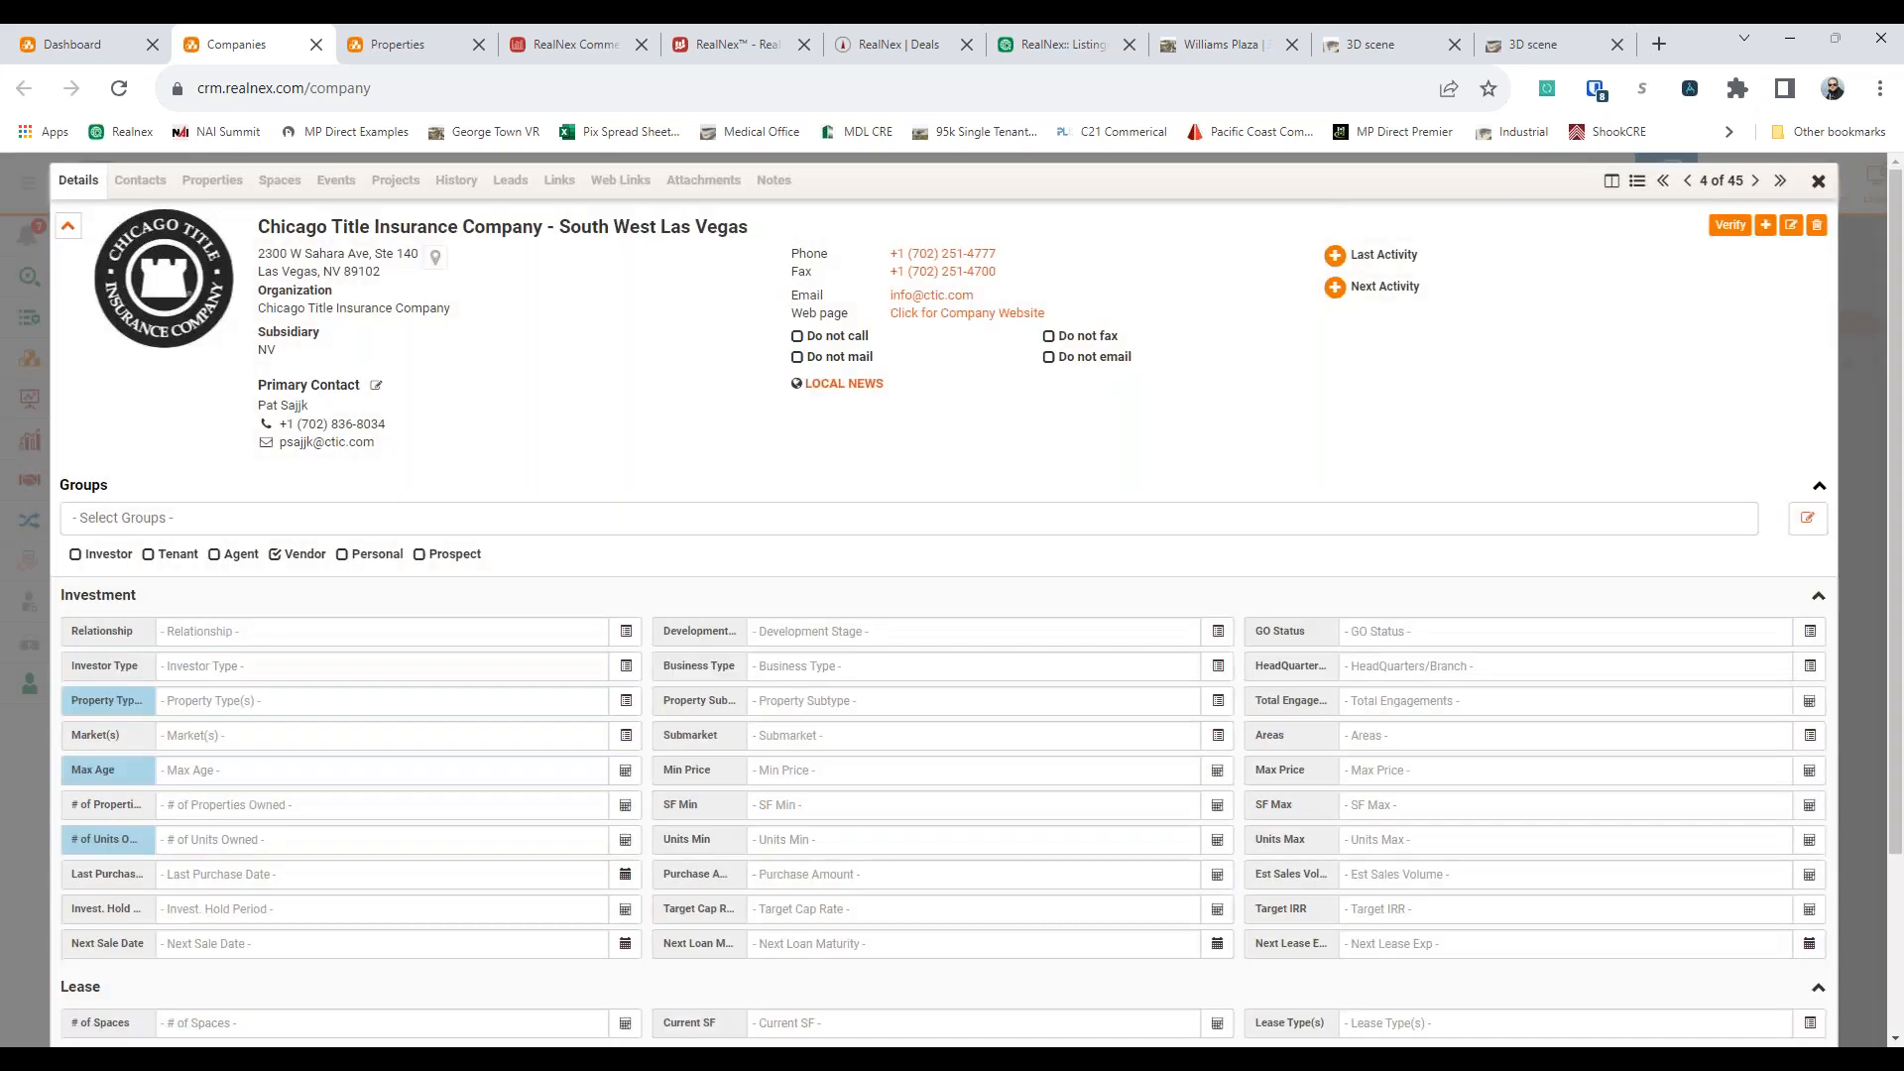
{"action": "left_click", "coordinate": [140, 182]}
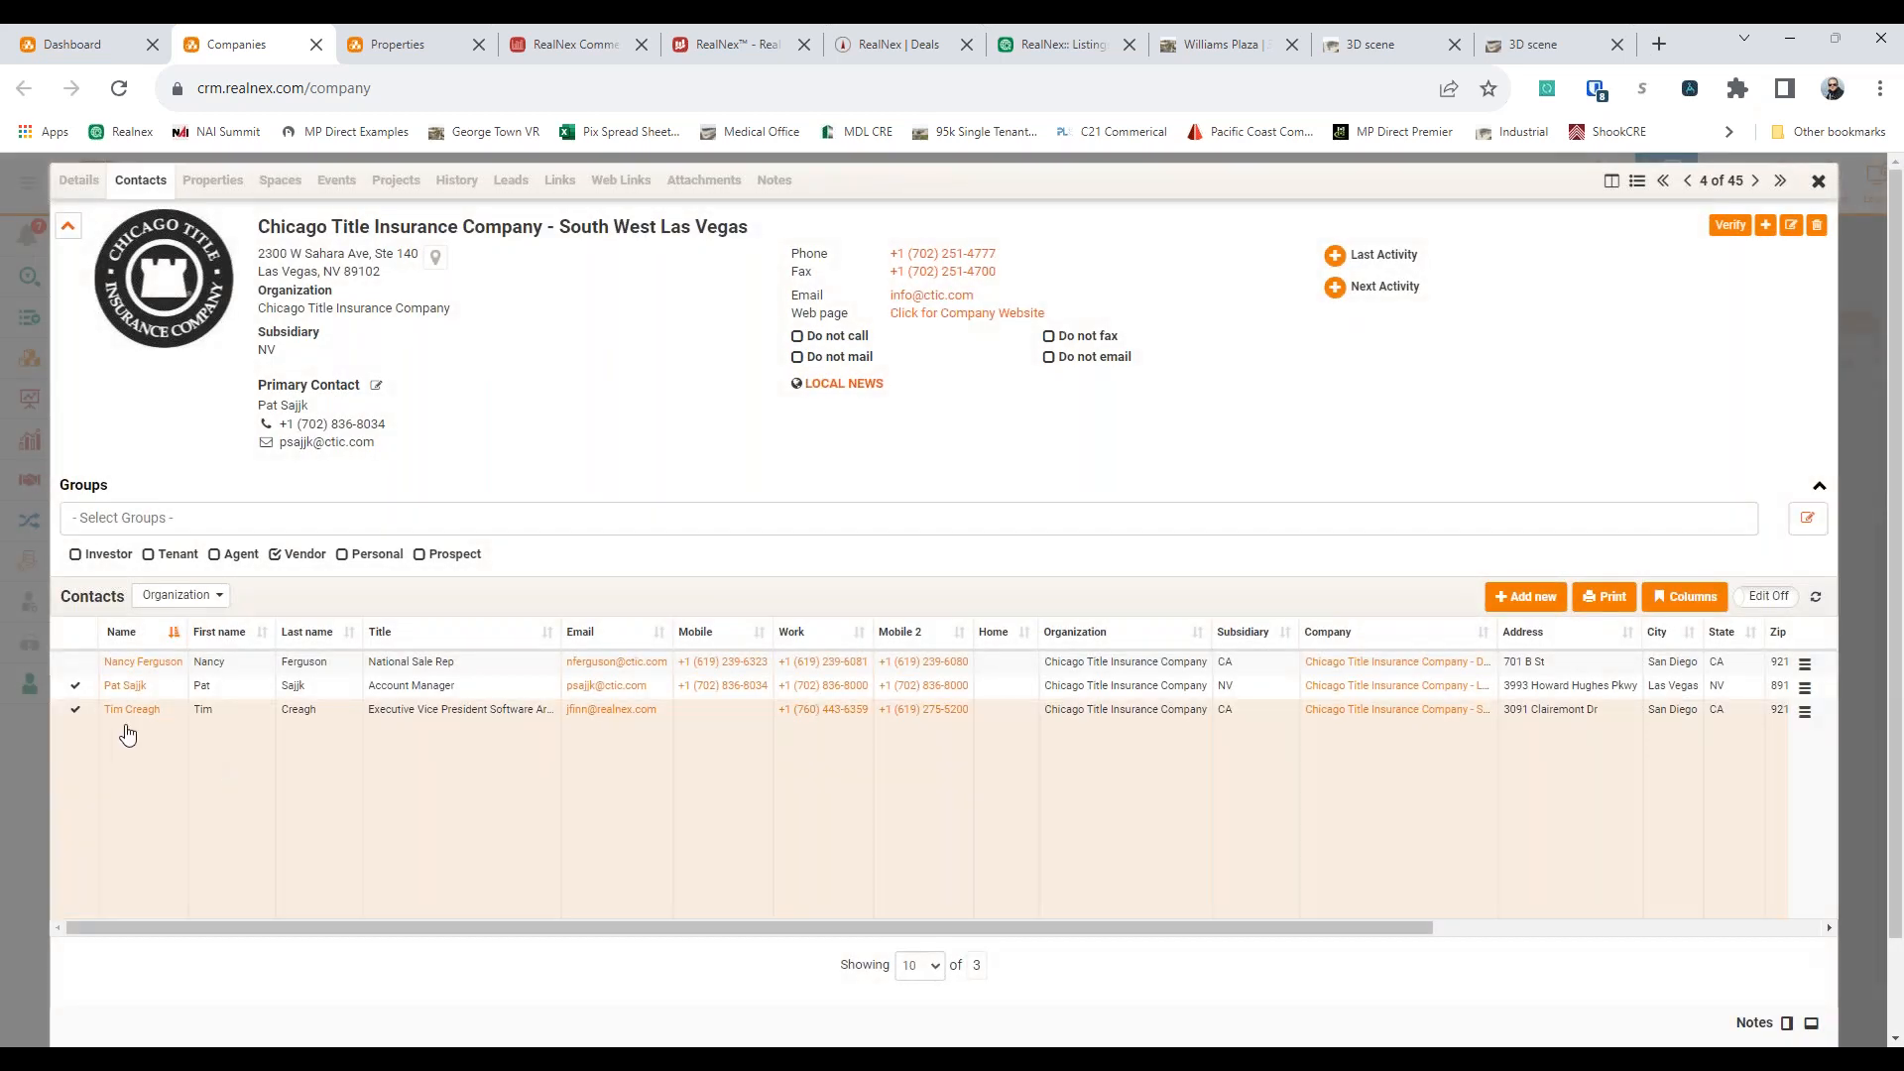
View the company's spaces at the Organization level instead of for this record only
{"action": "left_click", "coordinate": [279, 182]}
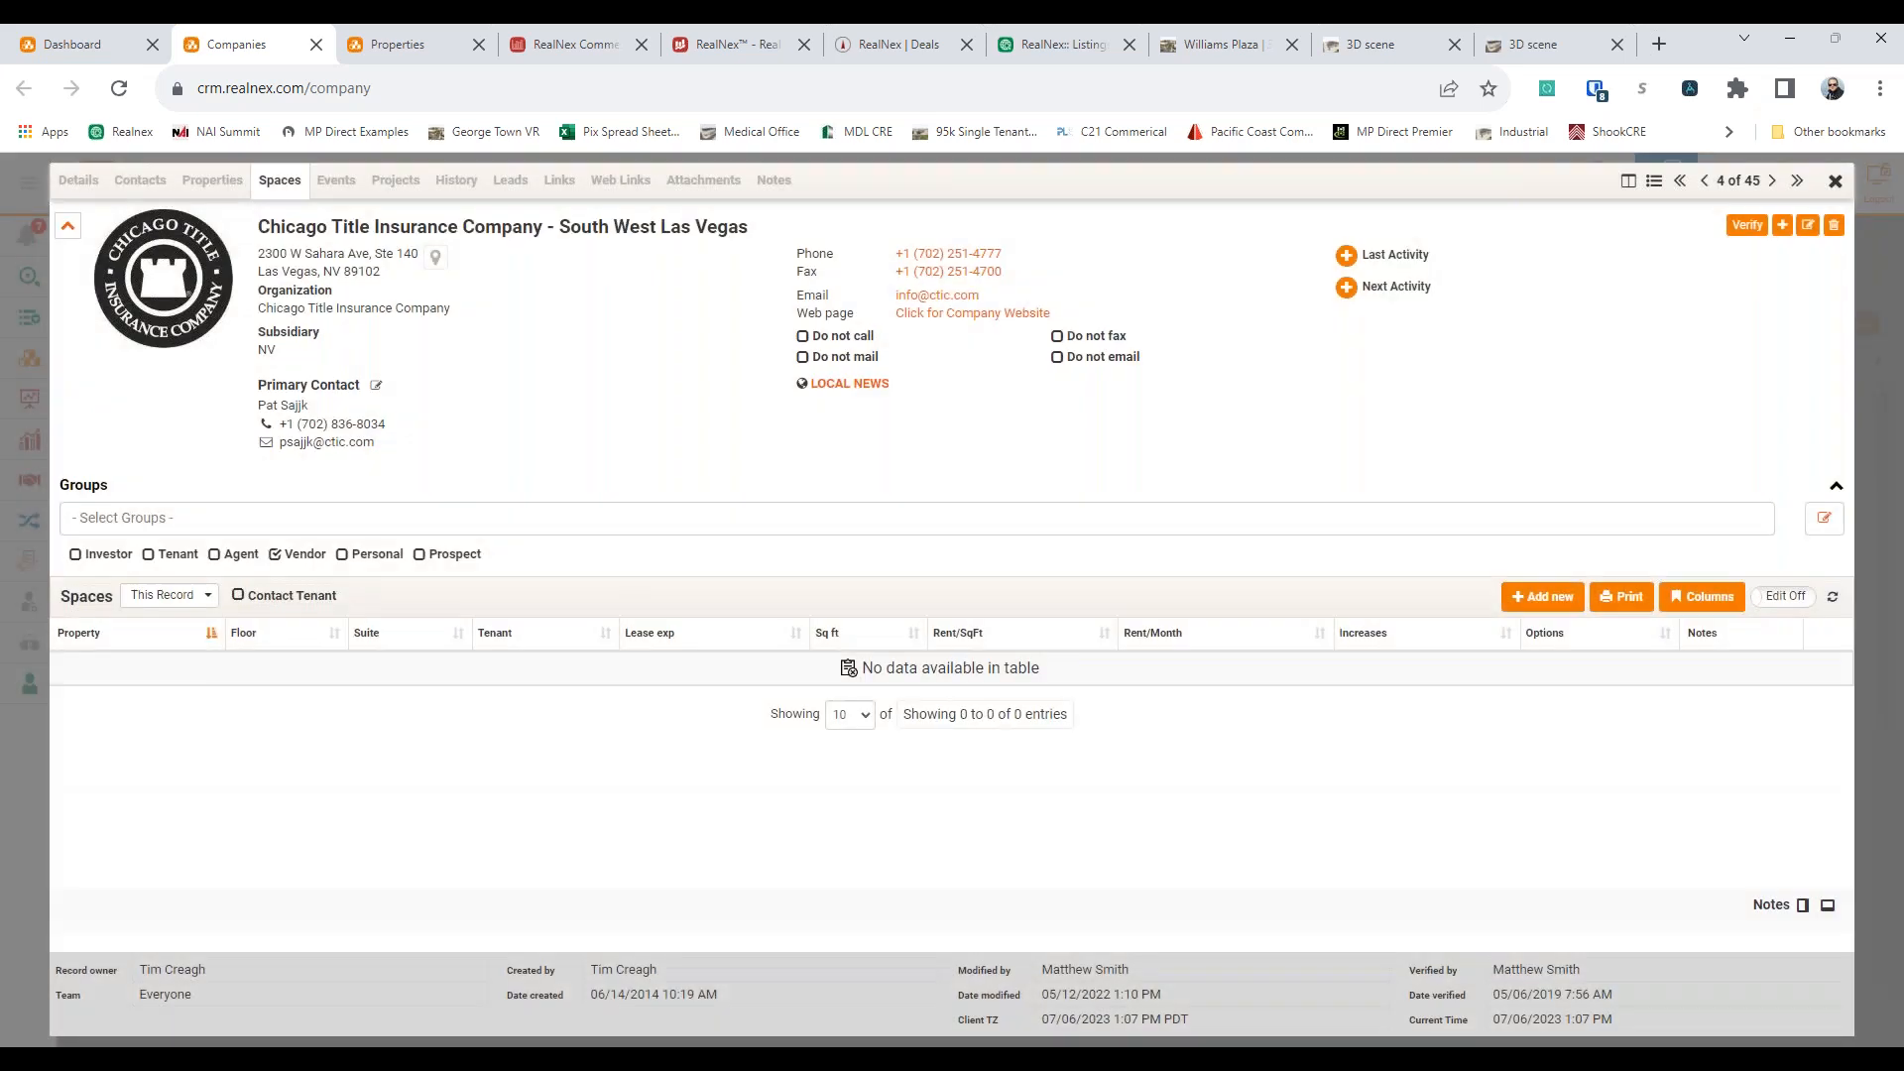
{"action": "left_click", "coordinate": [162, 595]}
{"action": "left_click", "coordinate": [179, 627]}
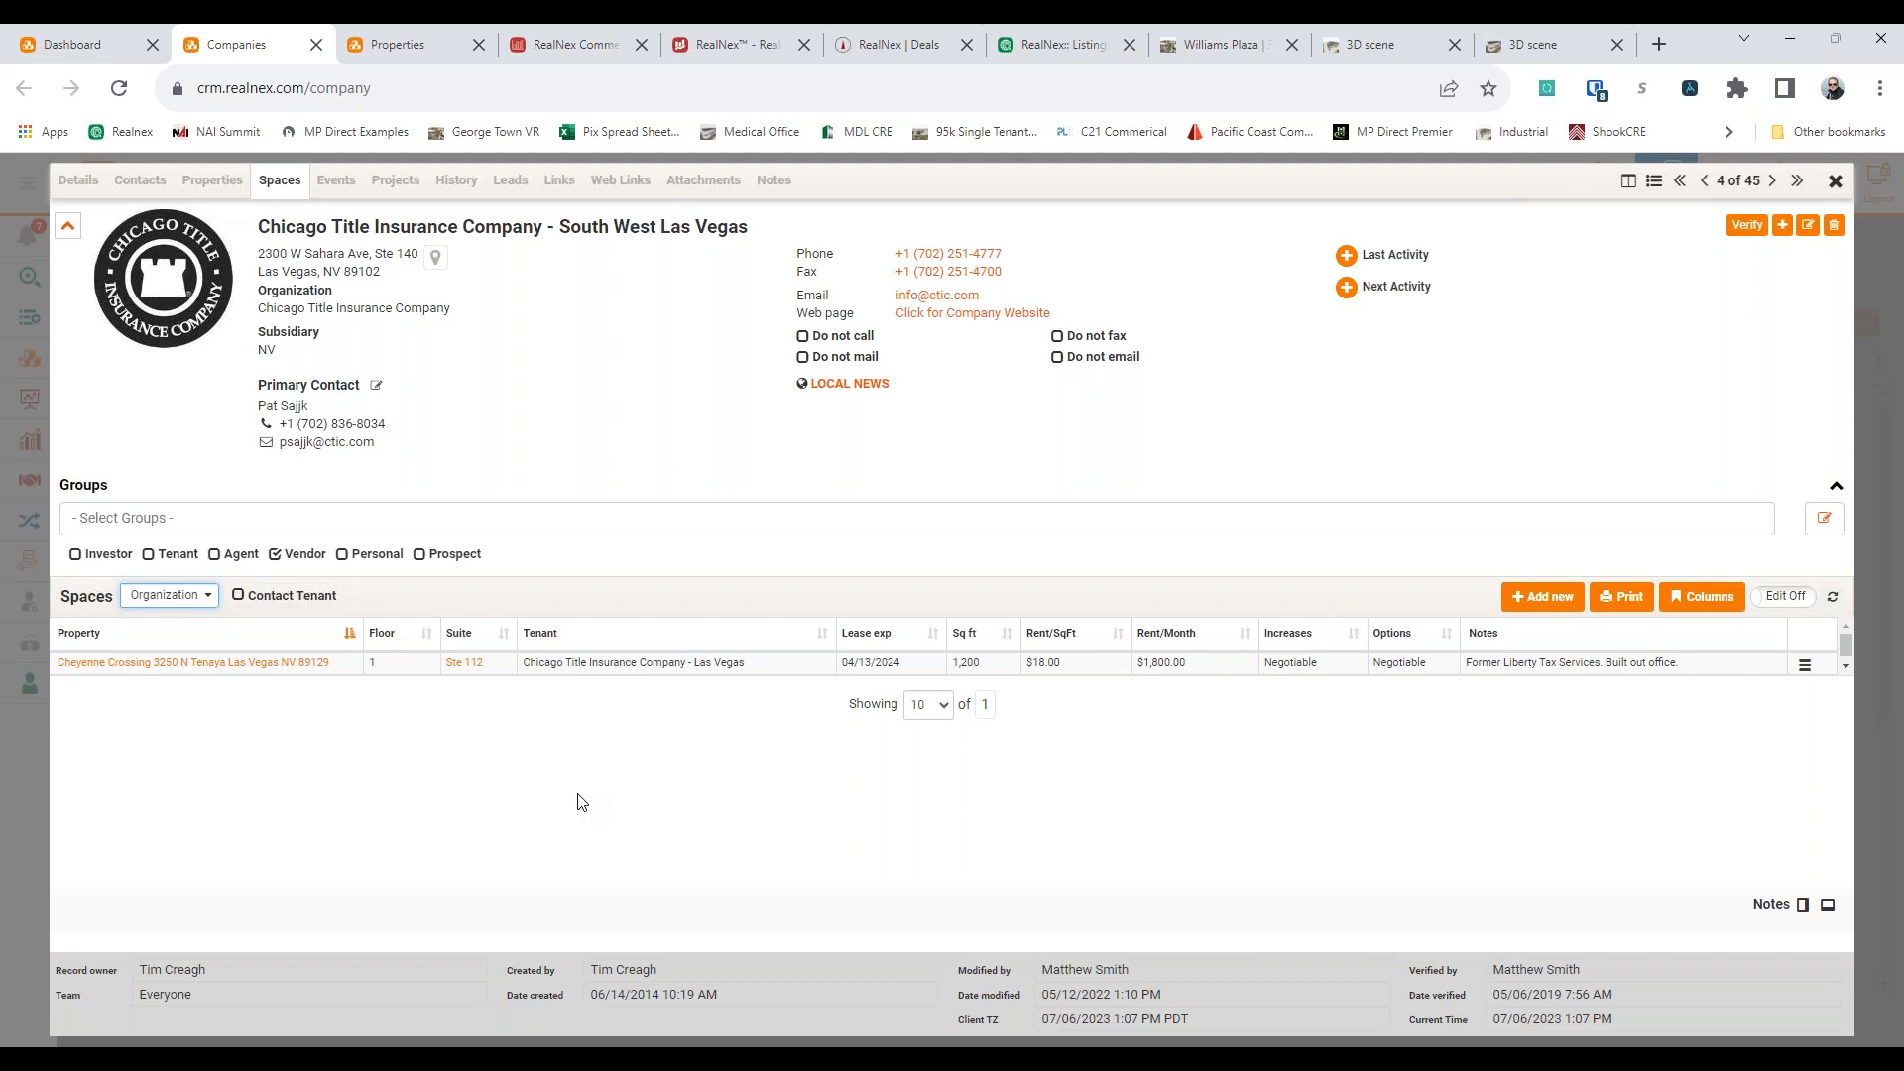
{"action": "left_click", "coordinate": [608, 488]}
Return to Properties, search the records for the keyword 123, and select the 123 Anywhere office property
{"action": "left_click", "coordinate": [411, 47]}
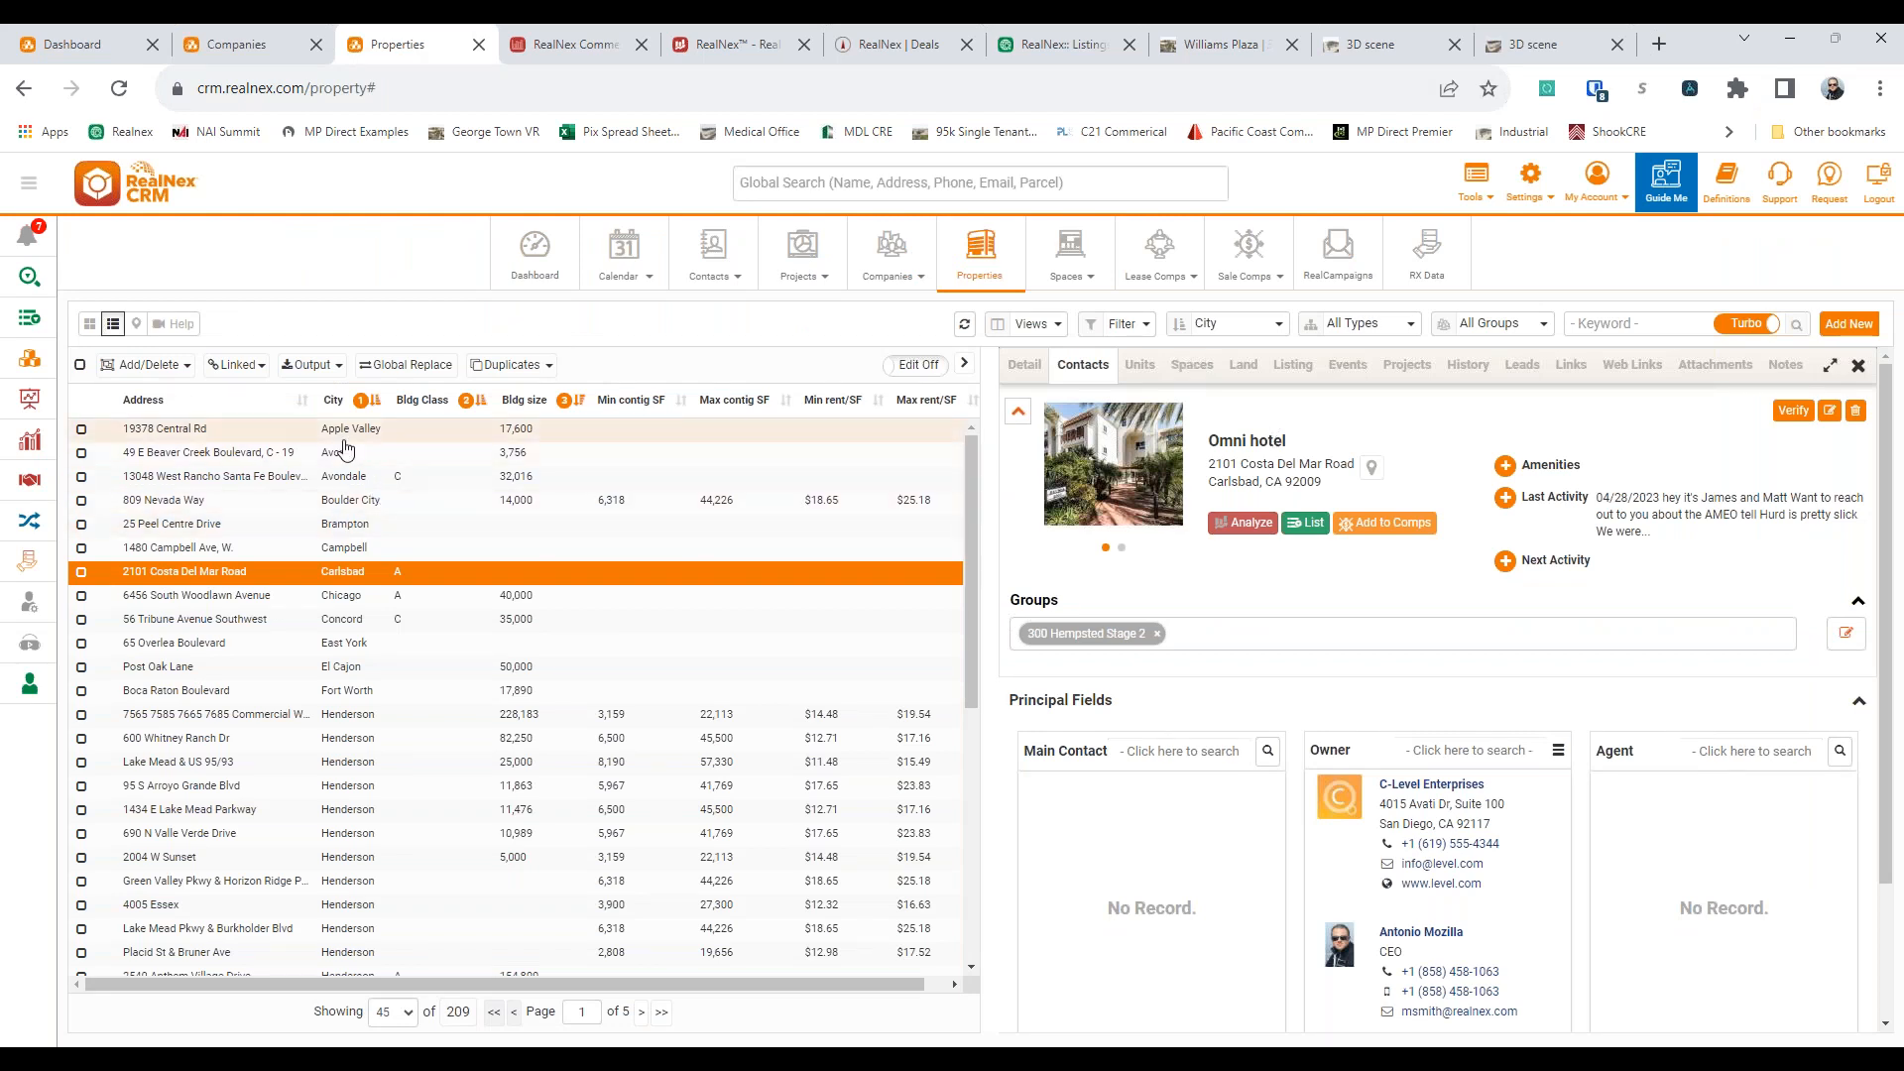
{"action": "left_click", "coordinate": [1616, 327]}
{"action": "type", "text": "123"}
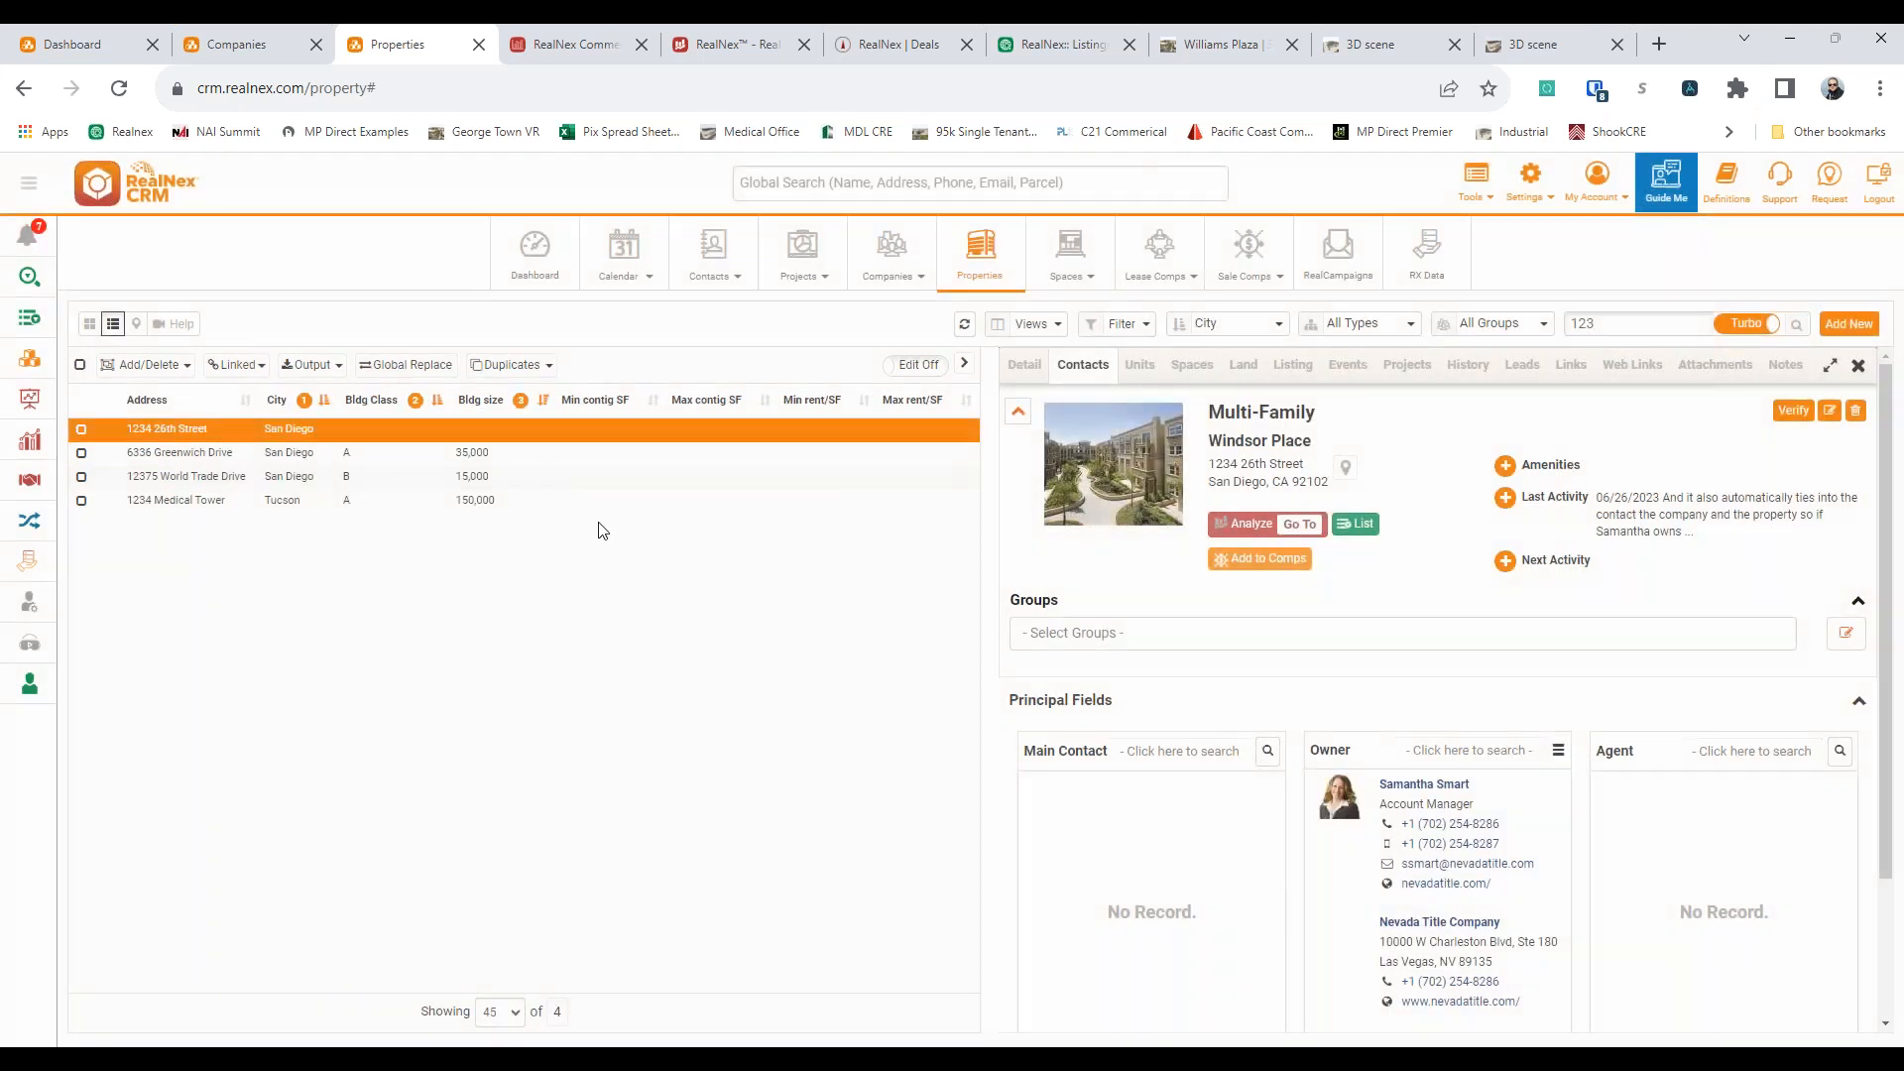
{"action": "left_click", "coordinate": [233, 455]}
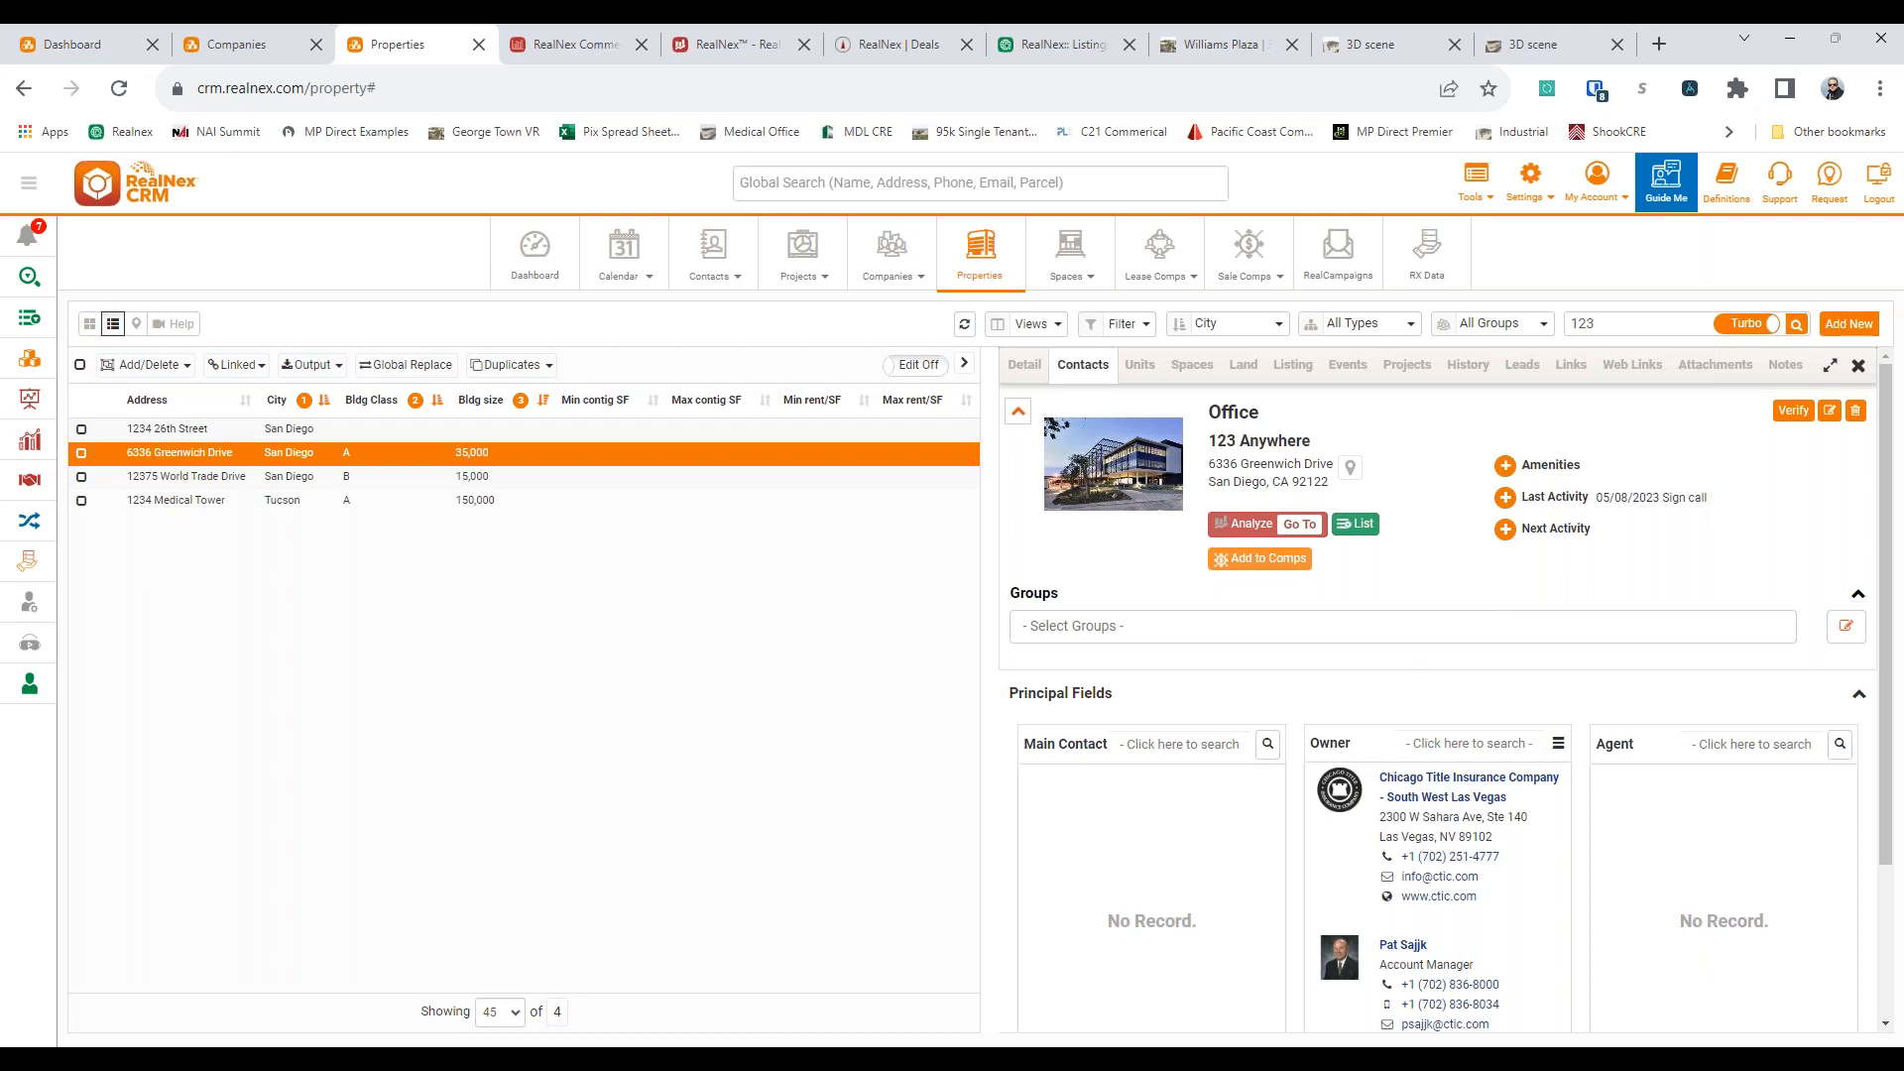
Examine the spaces and tenants recorded for the 123 Anywhere office property
{"action": "left_click", "coordinate": [1180, 366]}
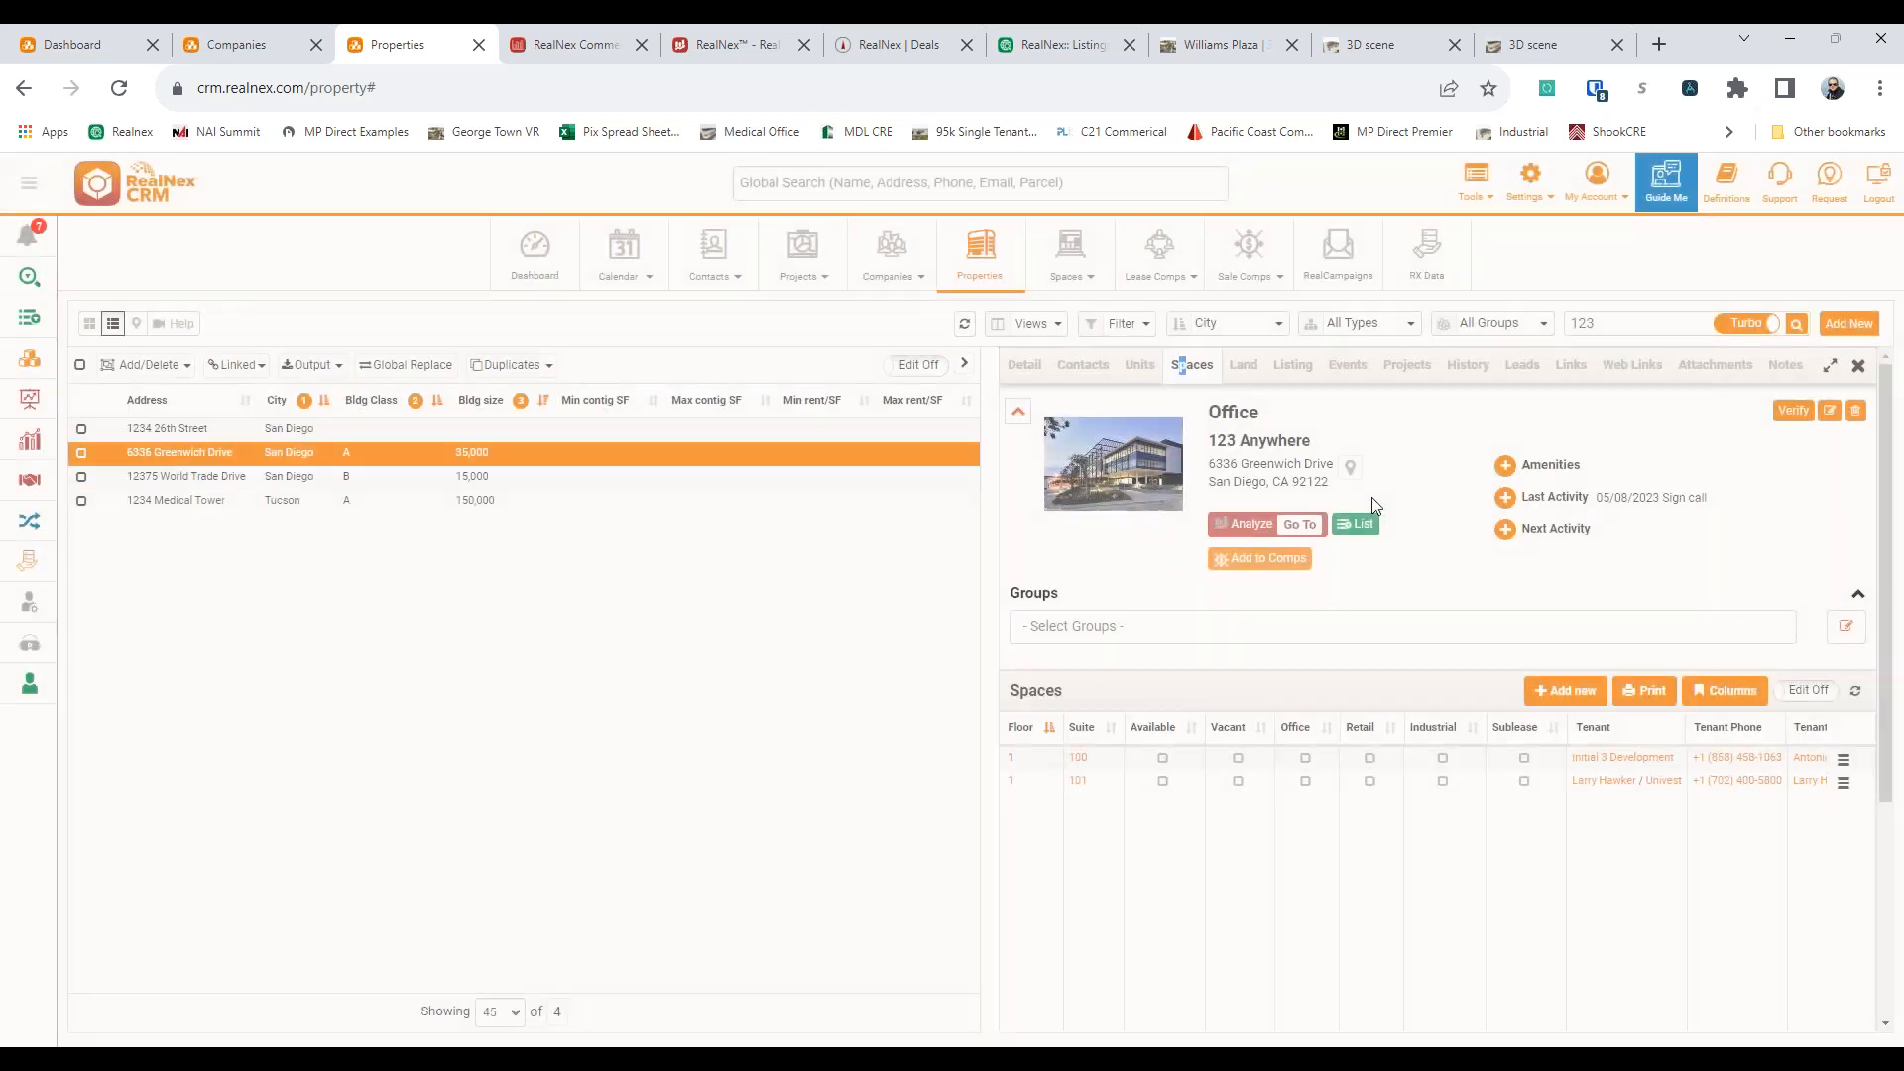
{"action": "scroll", "coordinate": [1455, 596], "scroll_direction": "down", "scroll_amount": 2}
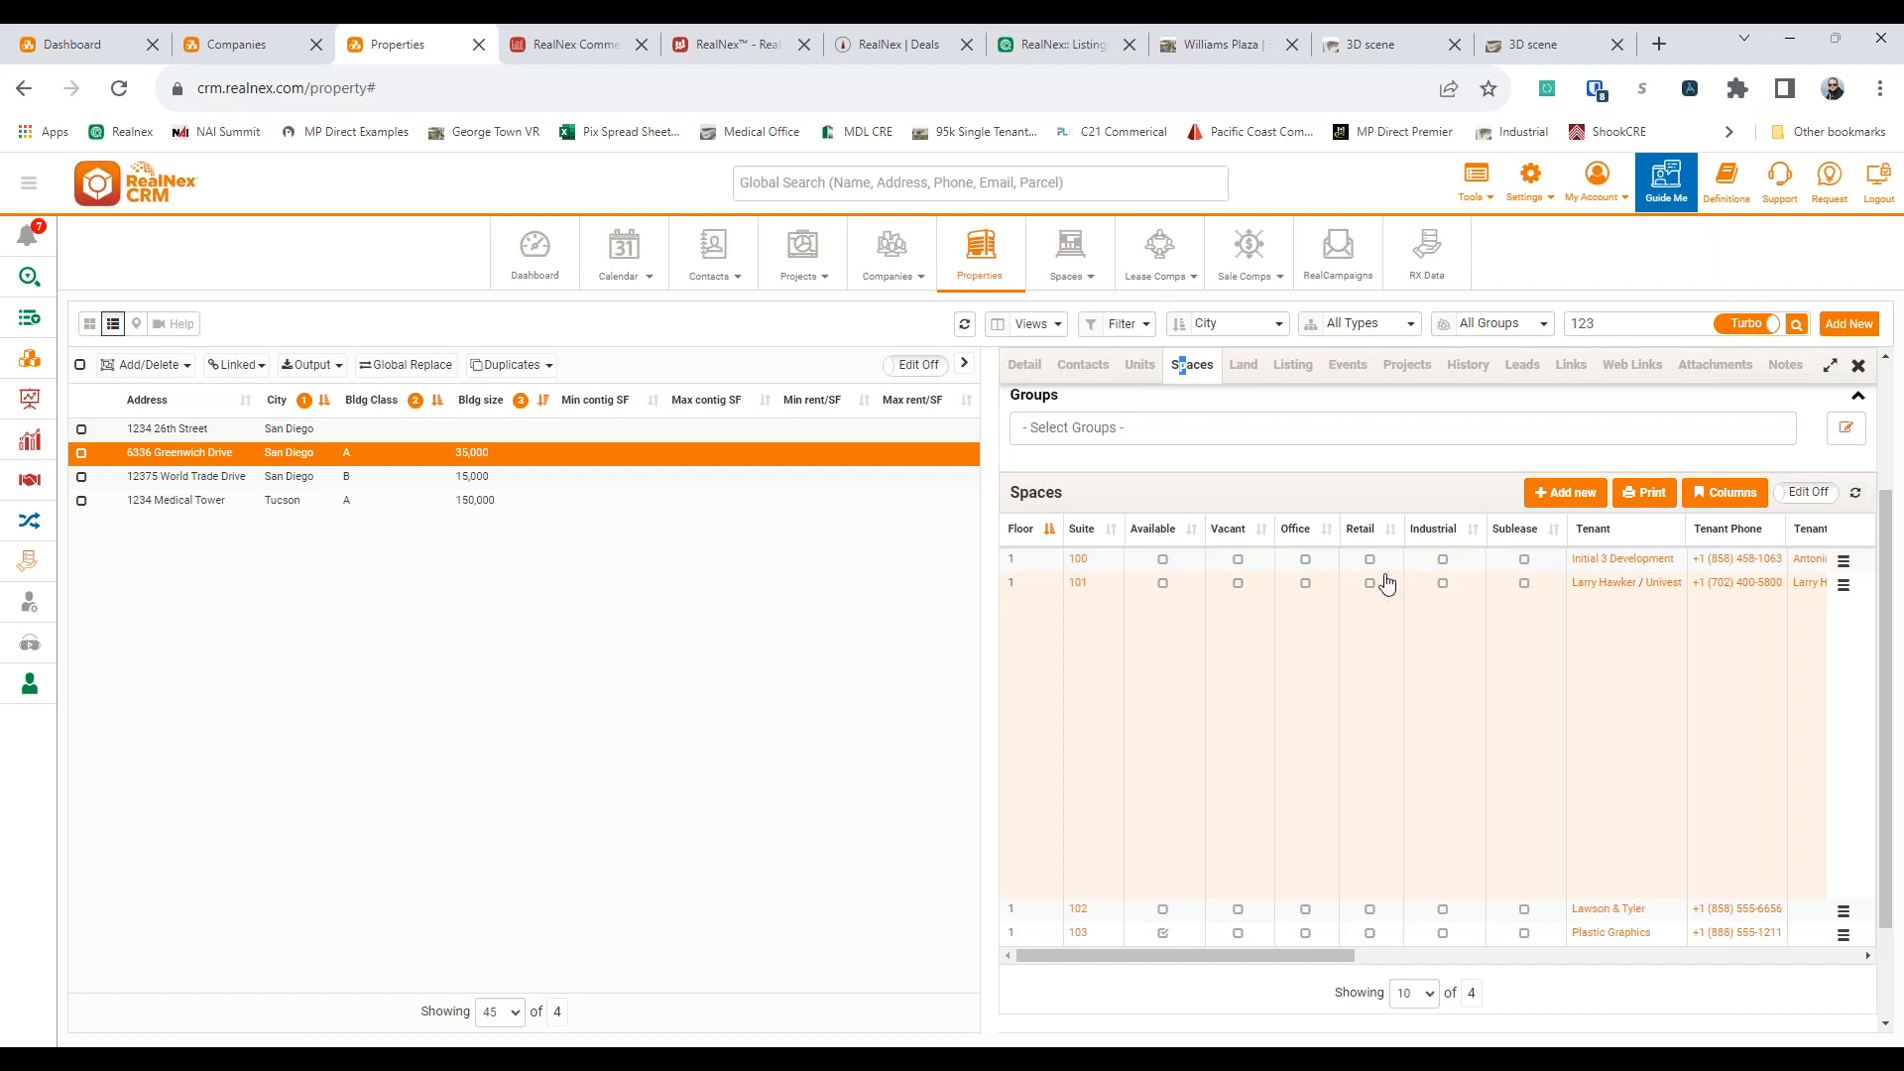
{"action": "left_click_drag", "start_coordinate": [1279, 965], "coordinate": [1106, 932]}
{"action": "scroll", "coordinate": [1285, 640], "scroll_direction": "up", "scroll_amount": 2}
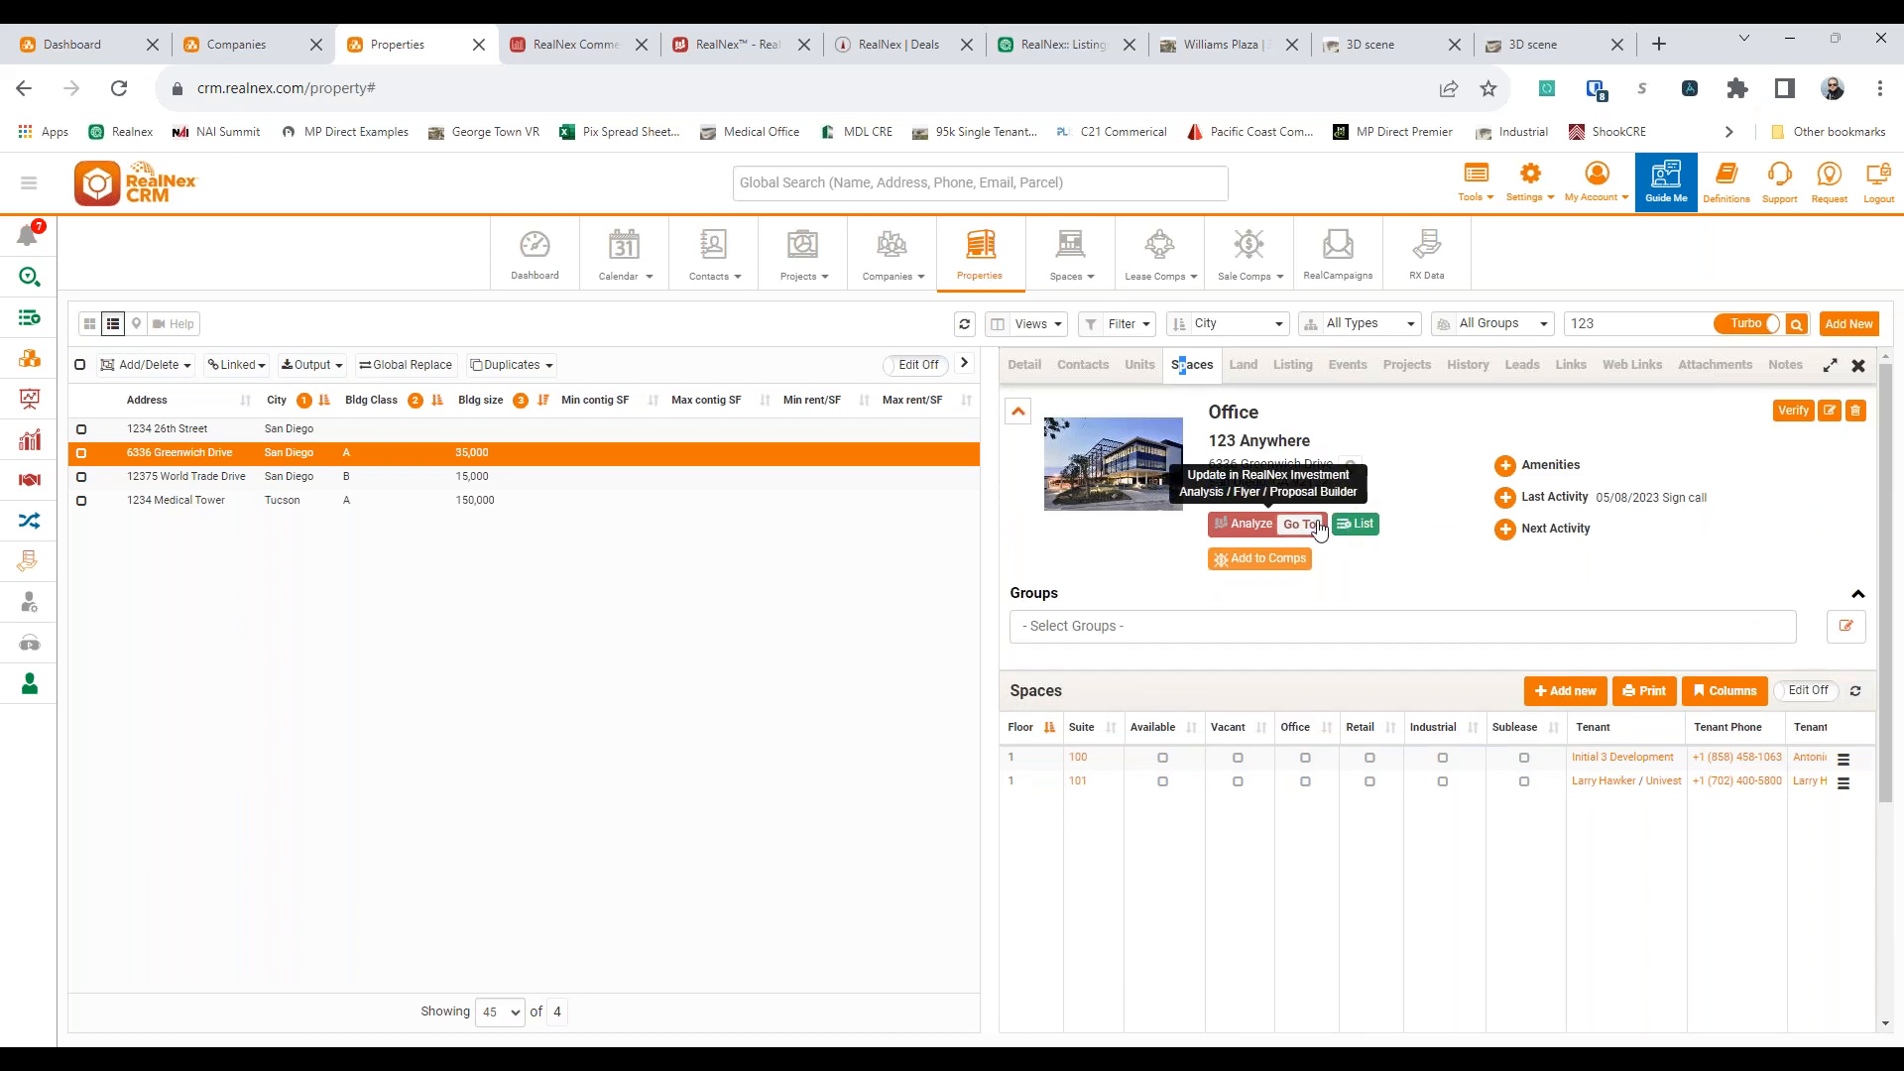
Start a For Lease listing for 123 Anywhere, try the Available Spaces and All Spaces options, and cancel publishing
{"action": "left_click", "coordinate": [1354, 525]}
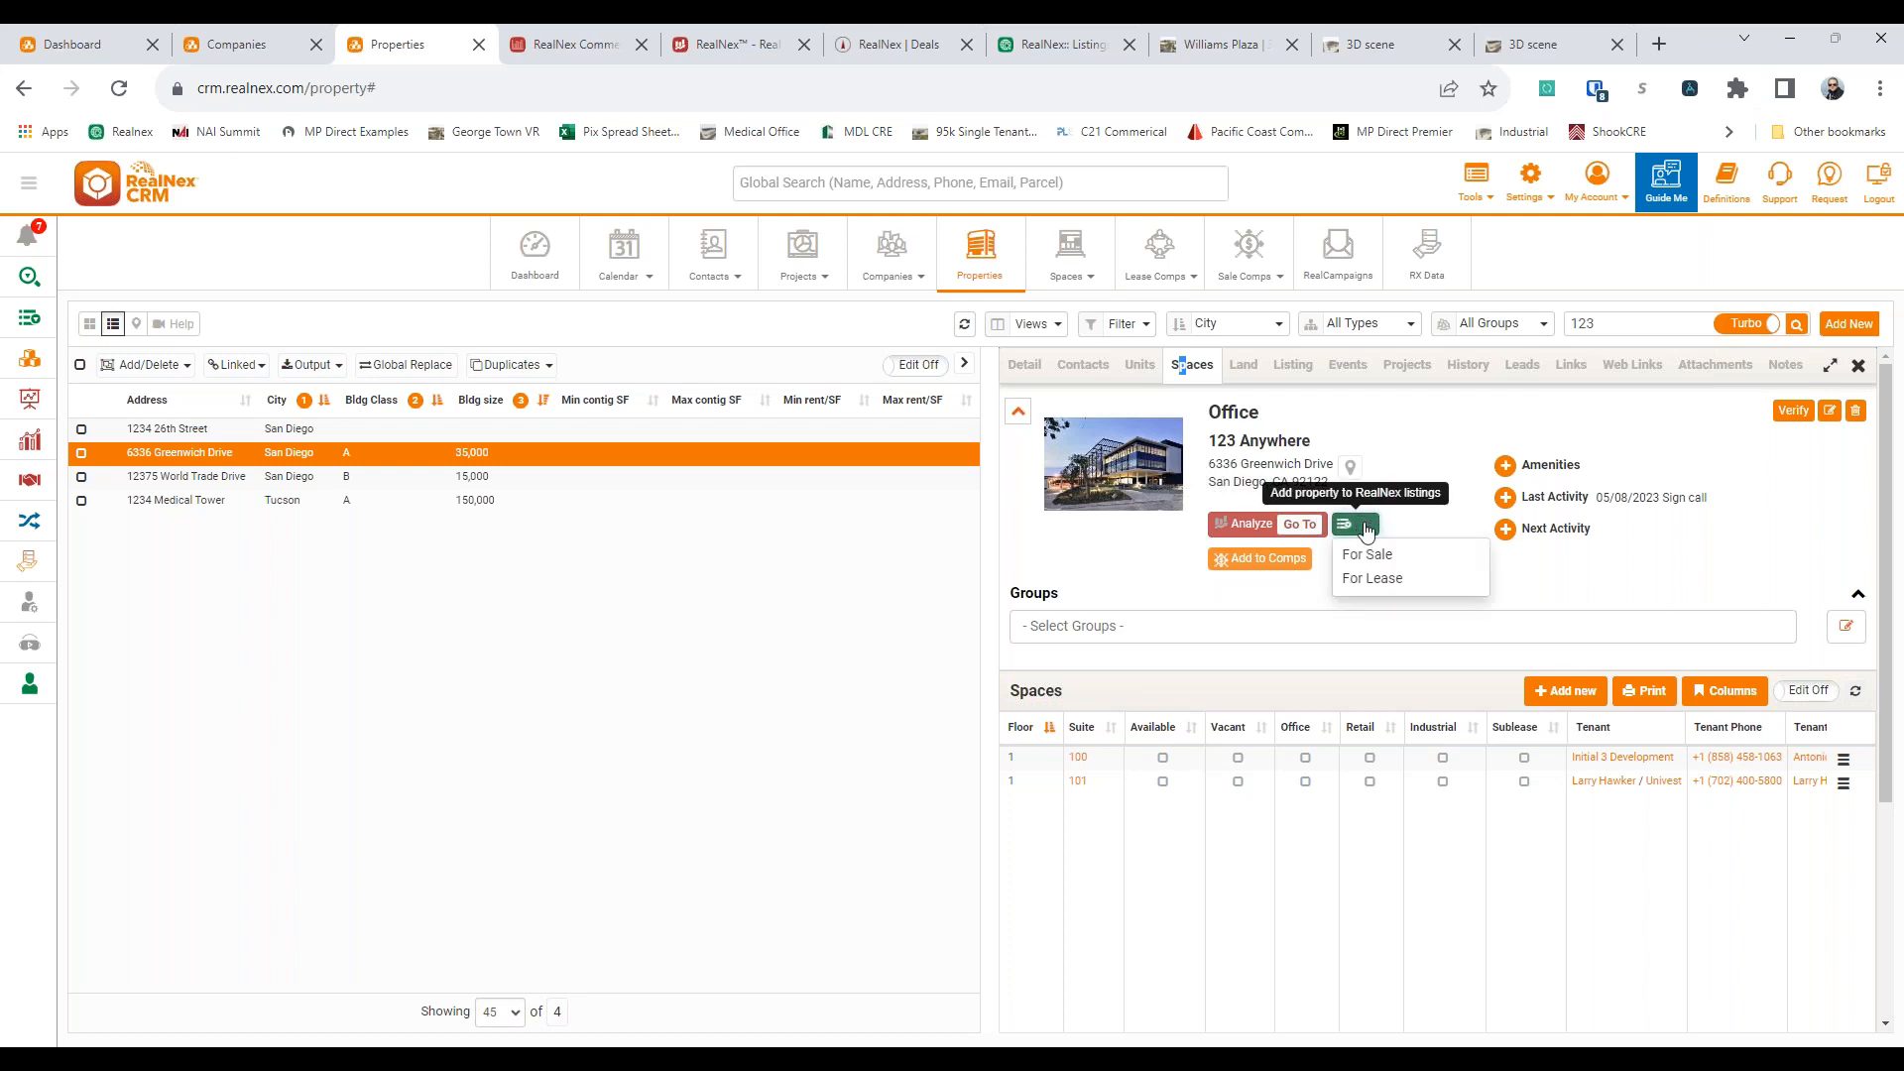
{"action": "left_click", "coordinate": [1418, 439]}
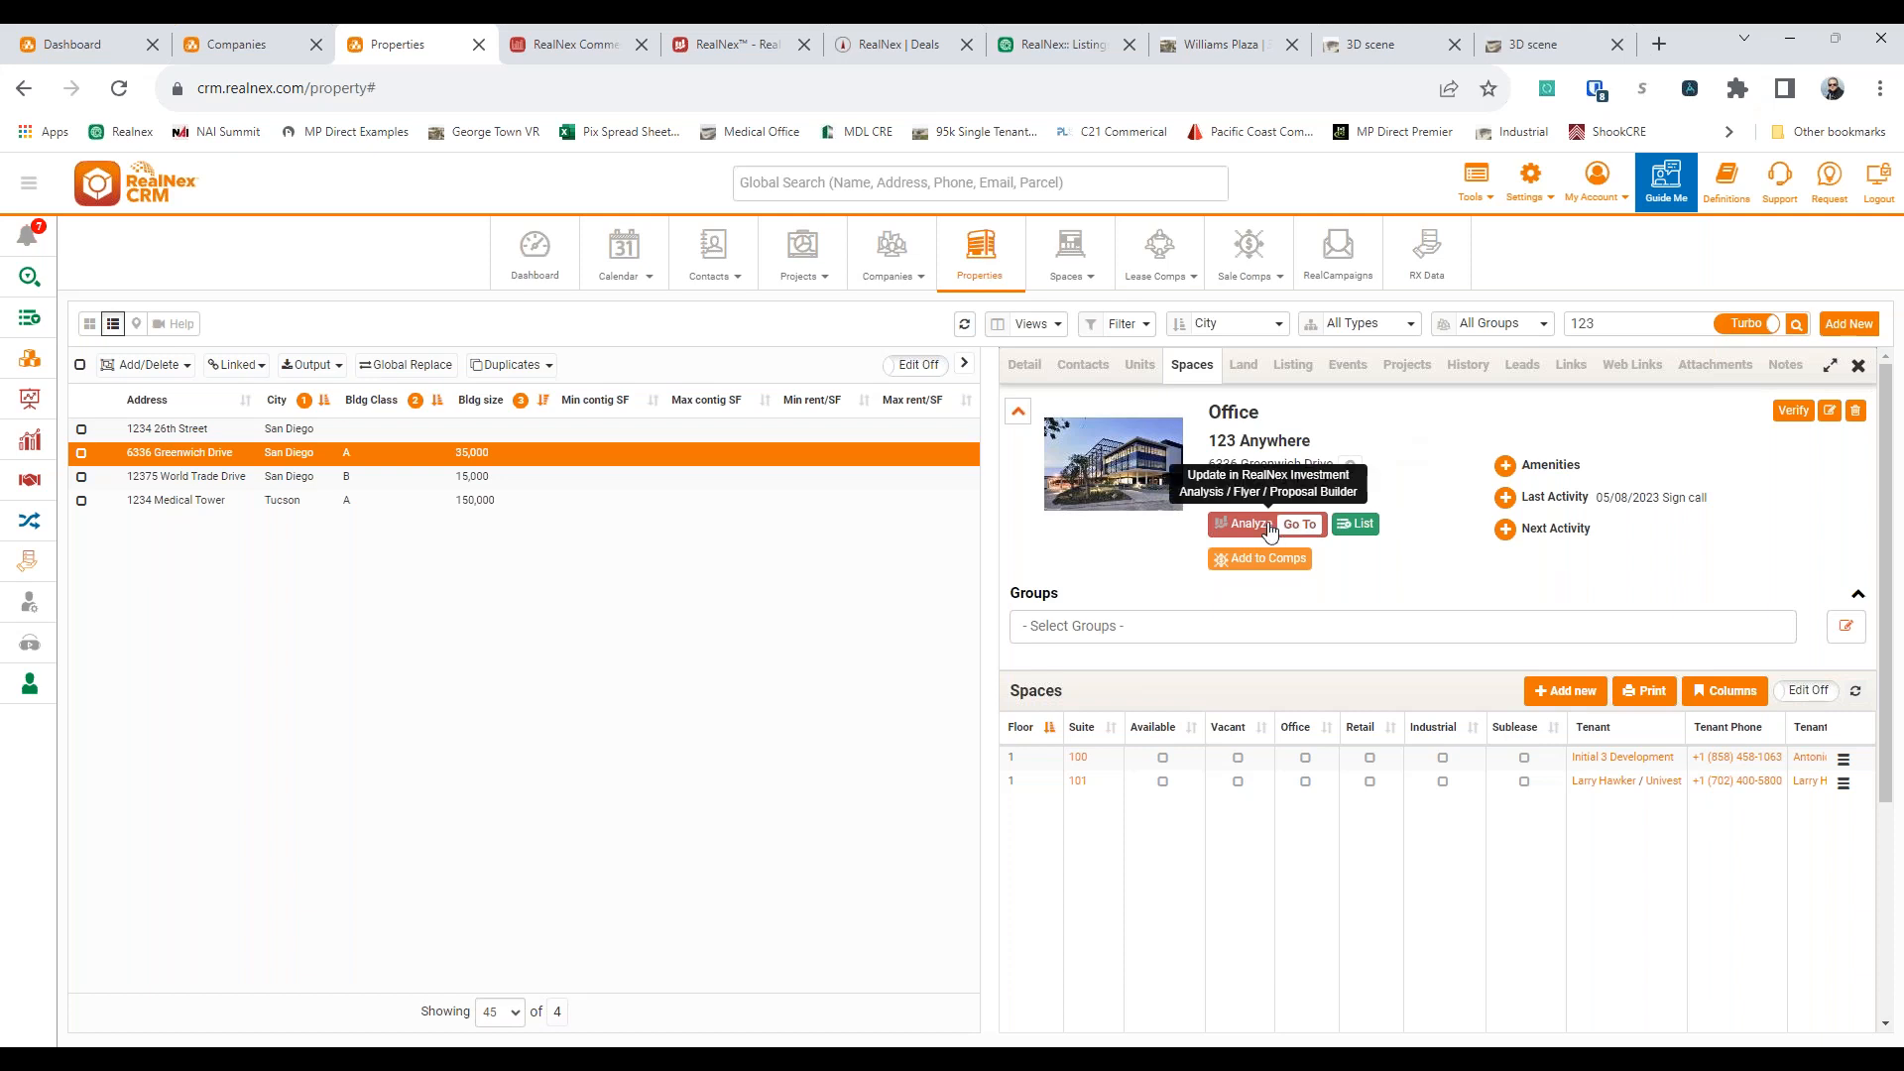
{"action": "left_click", "coordinate": [1371, 527]}
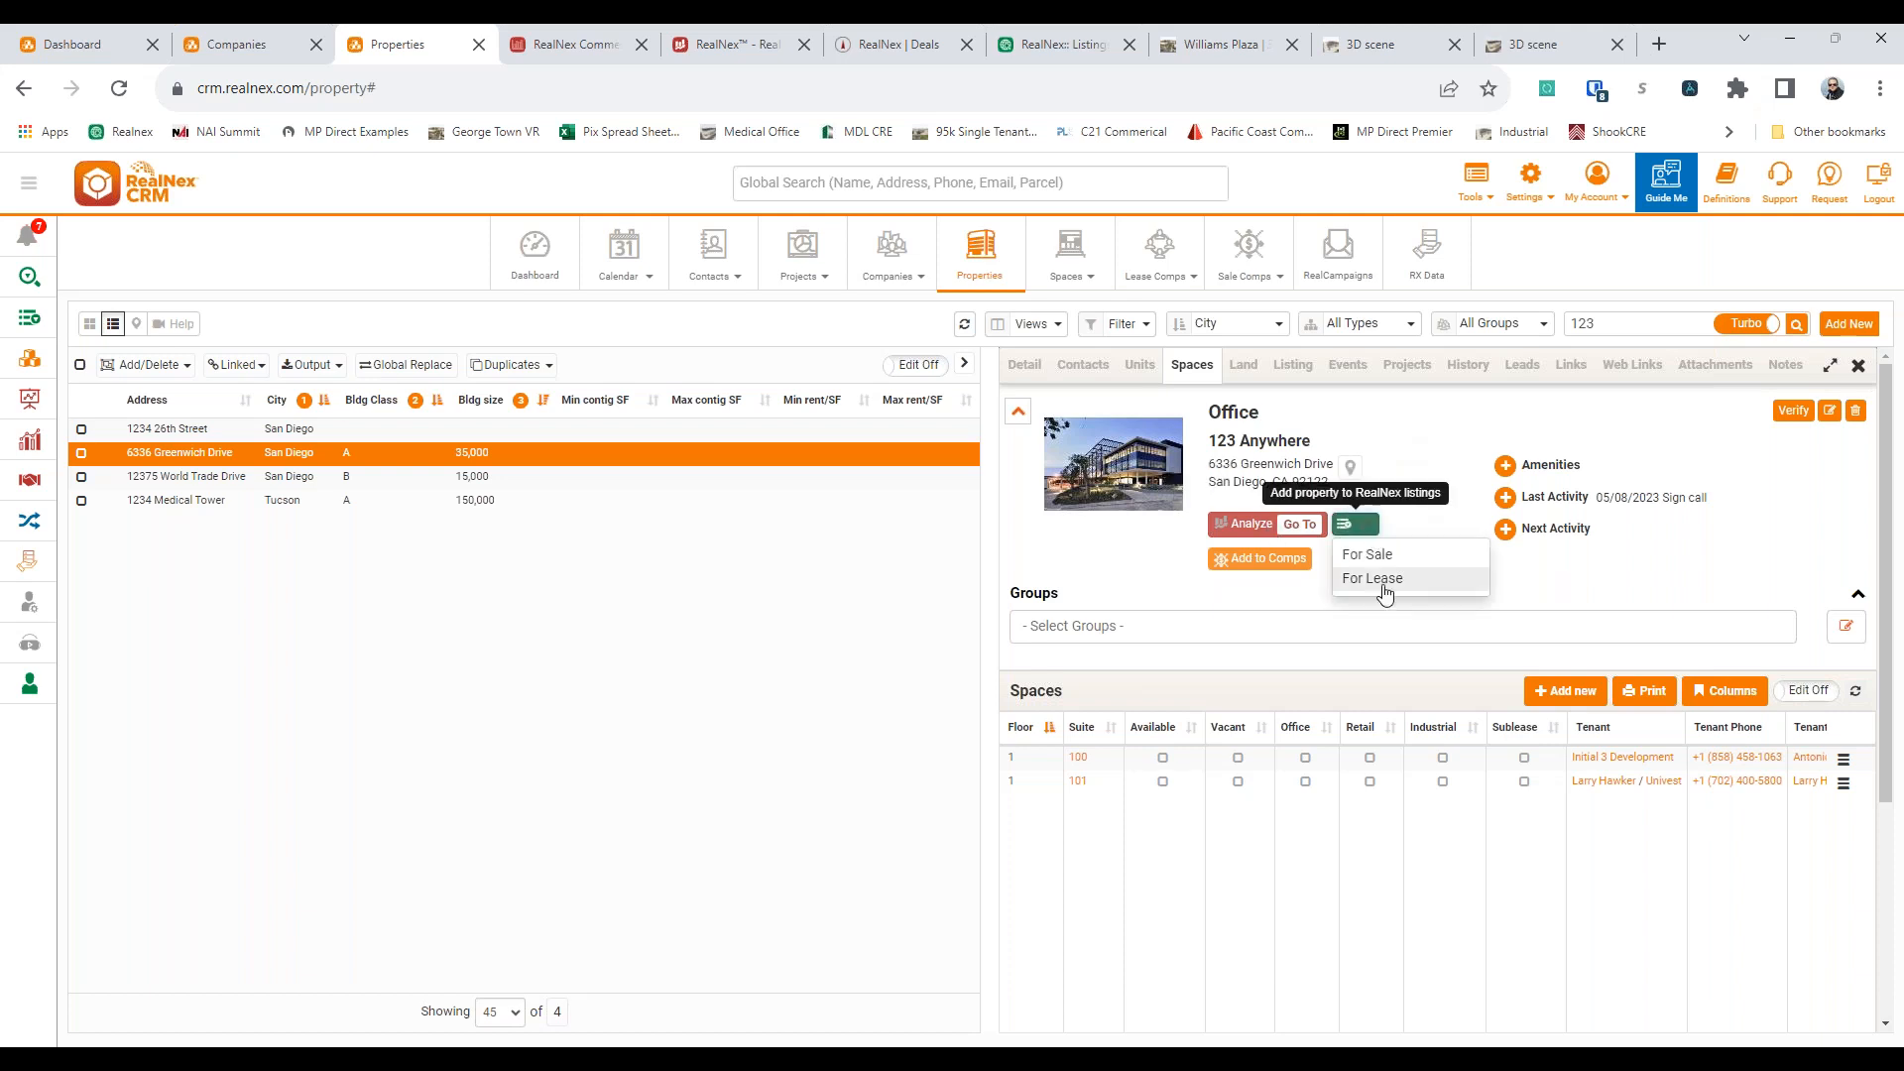
{"action": "left_click", "coordinate": [1382, 583]}
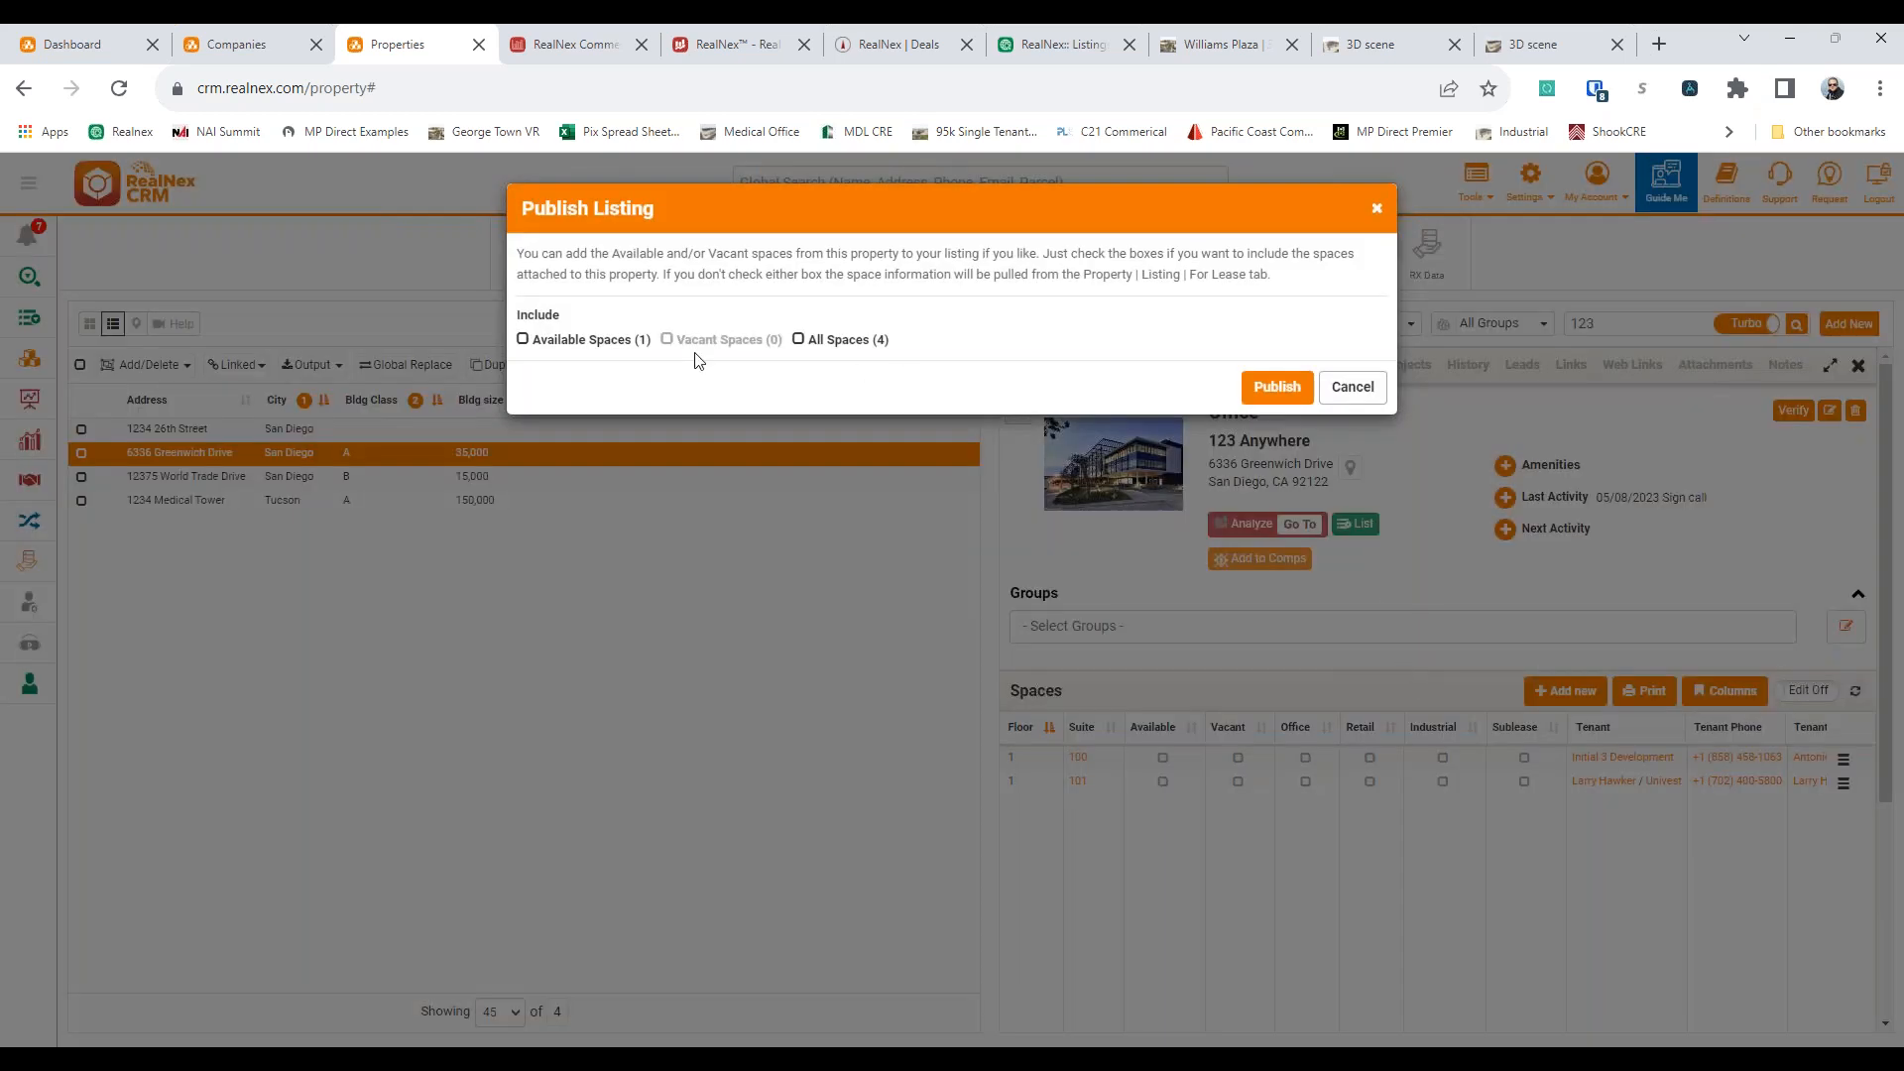
{"action": "left_click", "coordinate": [556, 342]}
{"action": "left_click", "coordinate": [850, 341]}
{"action": "left_click", "coordinate": [834, 347]}
{"action": "left_click", "coordinate": [834, 346]}
{"action": "left_click", "coordinate": [1350, 388]}
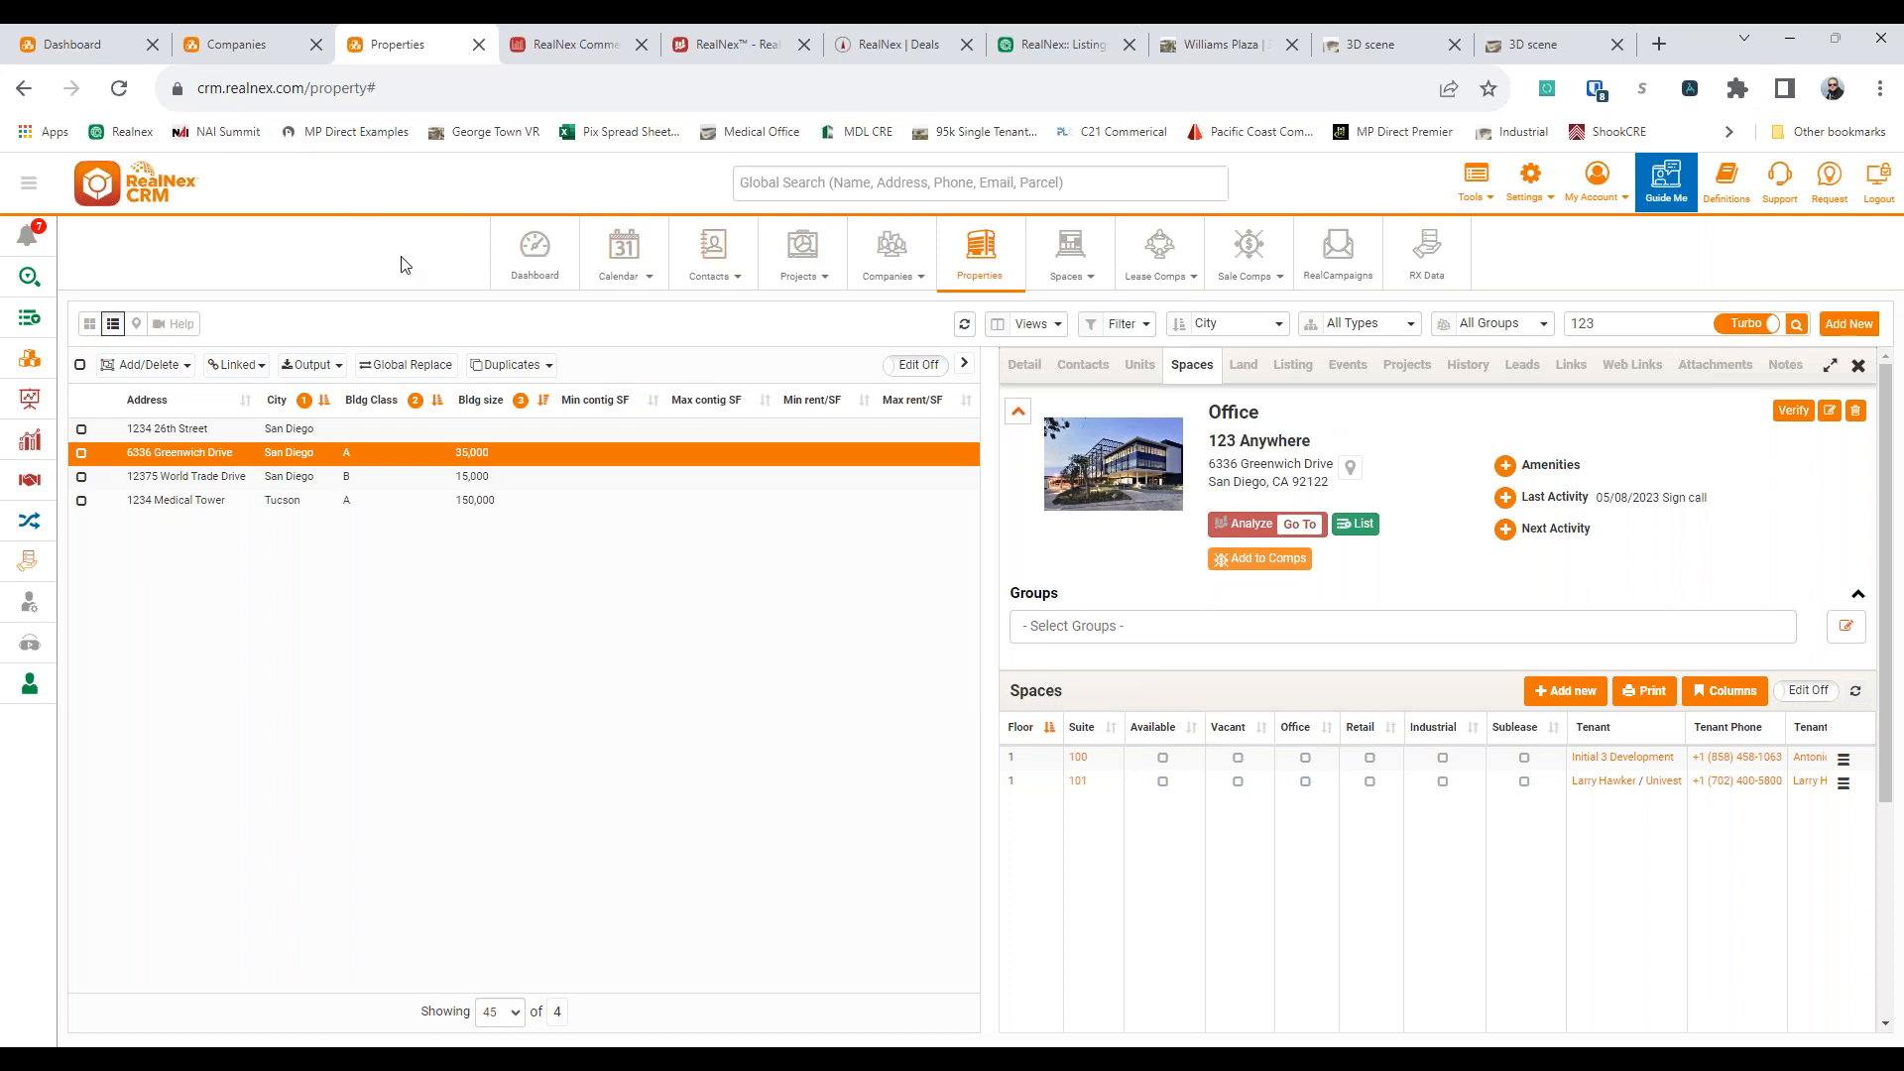
Open the Contacts page in a new browser tab
{"action": "right_click", "coordinate": [714, 256]}
{"action": "left_click", "coordinate": [747, 272]}
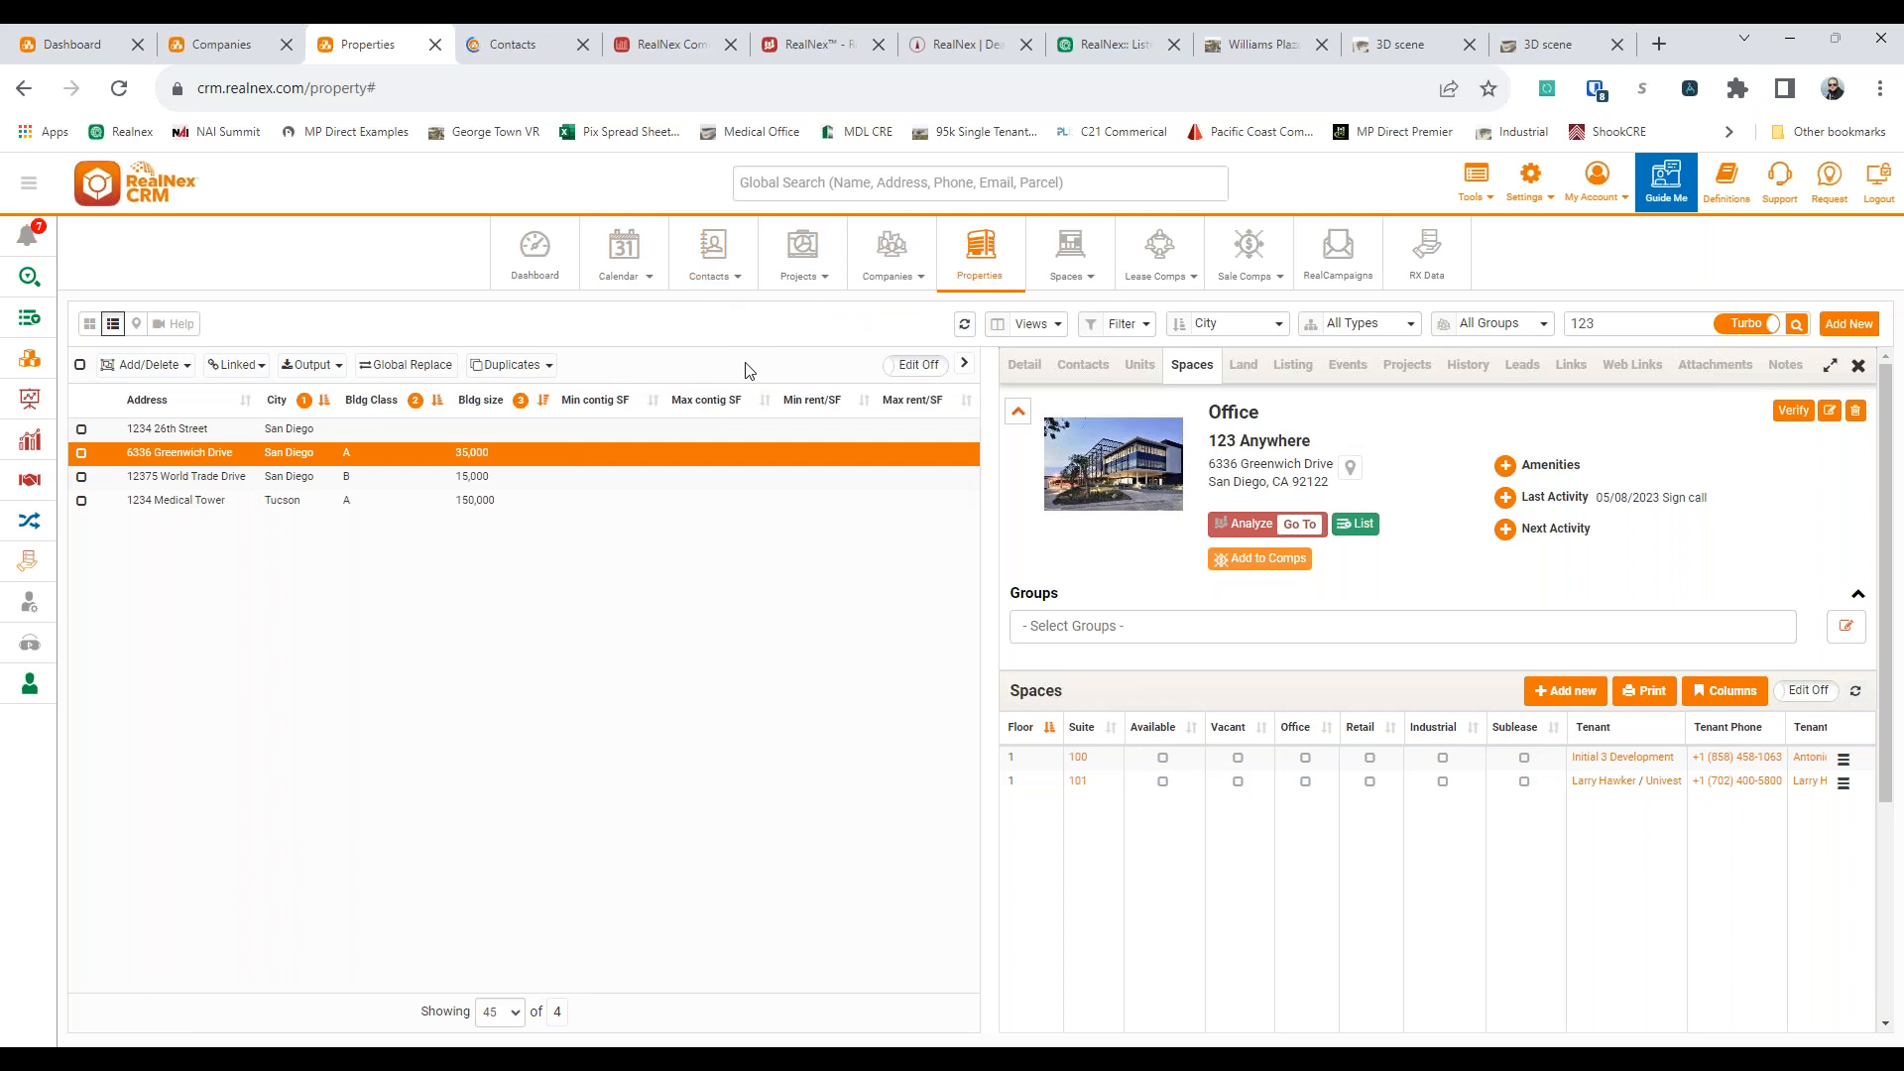
Start an email campaign to the contacts using the "Your lease expiring" text template
{"action": "left_click", "coordinate": [493, 44]}
{"action": "left_click", "coordinate": [620, 365]}
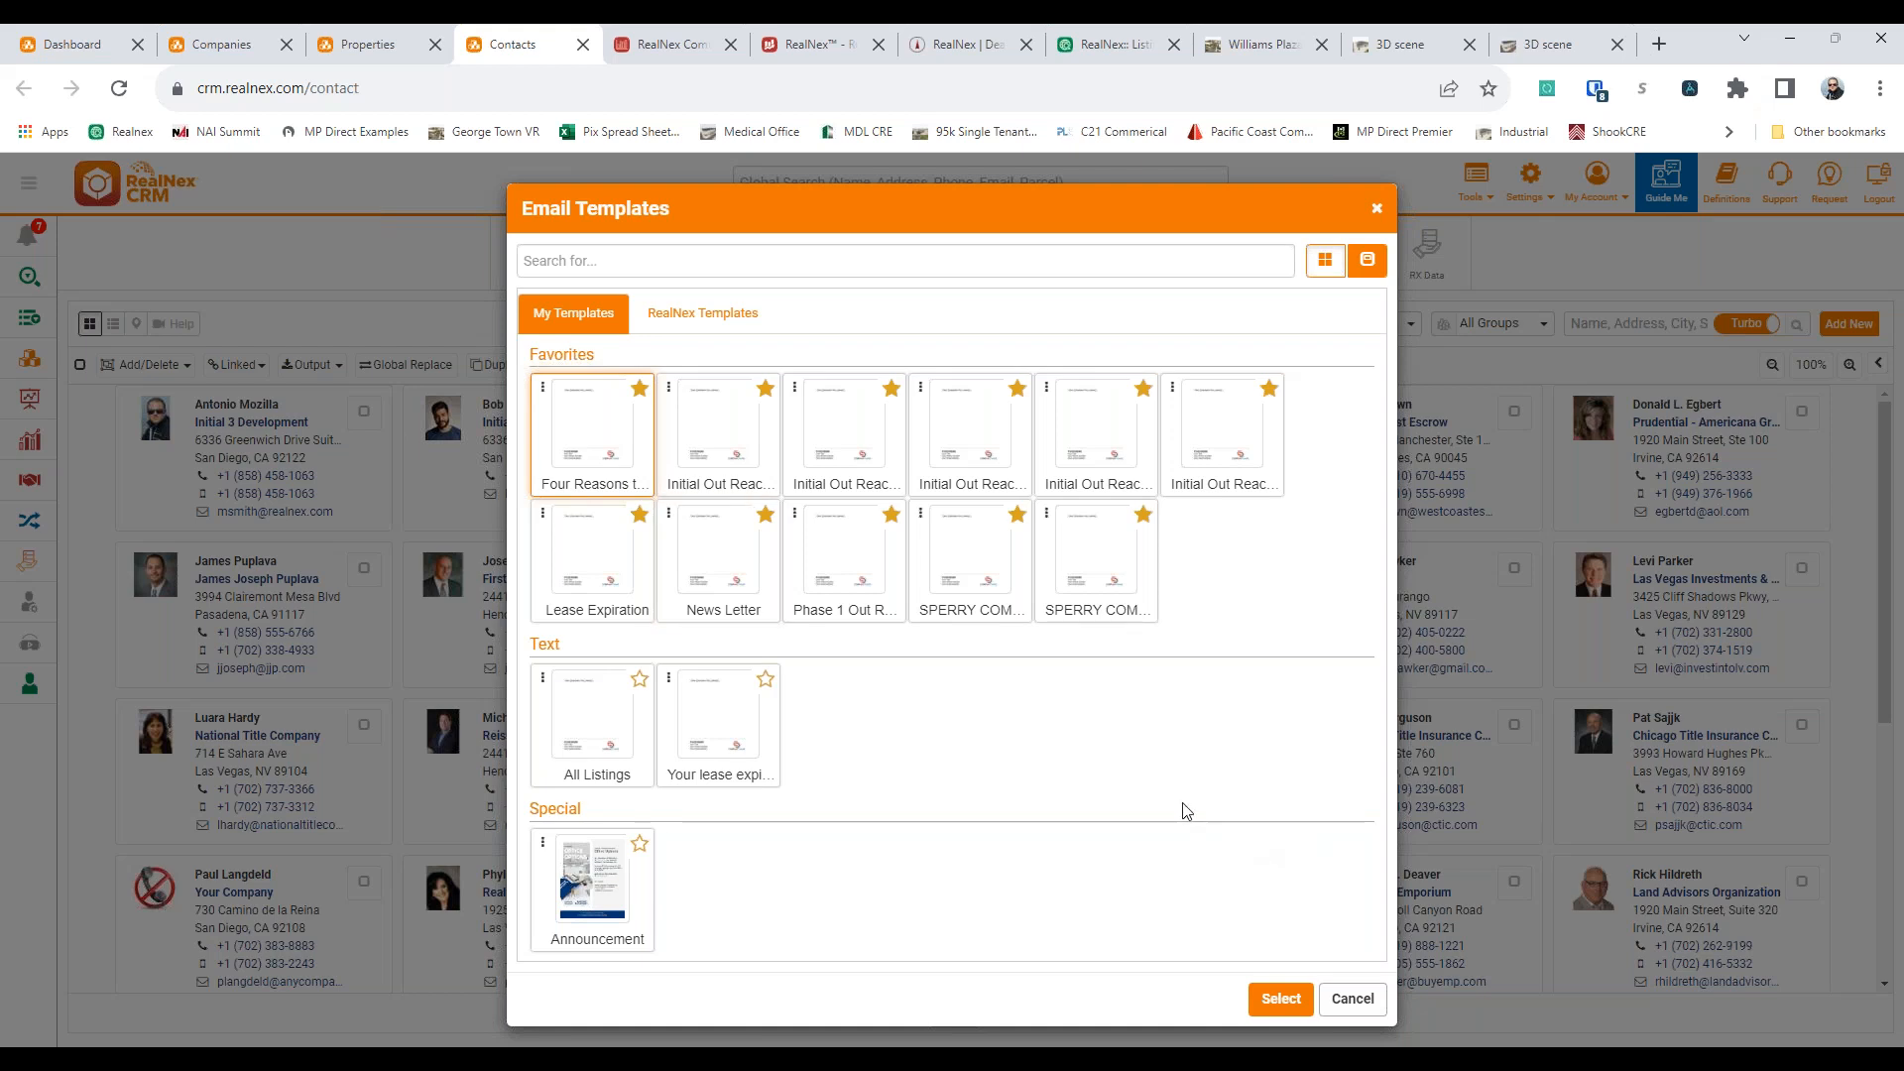
{"action": "left_click", "coordinate": [739, 745]}
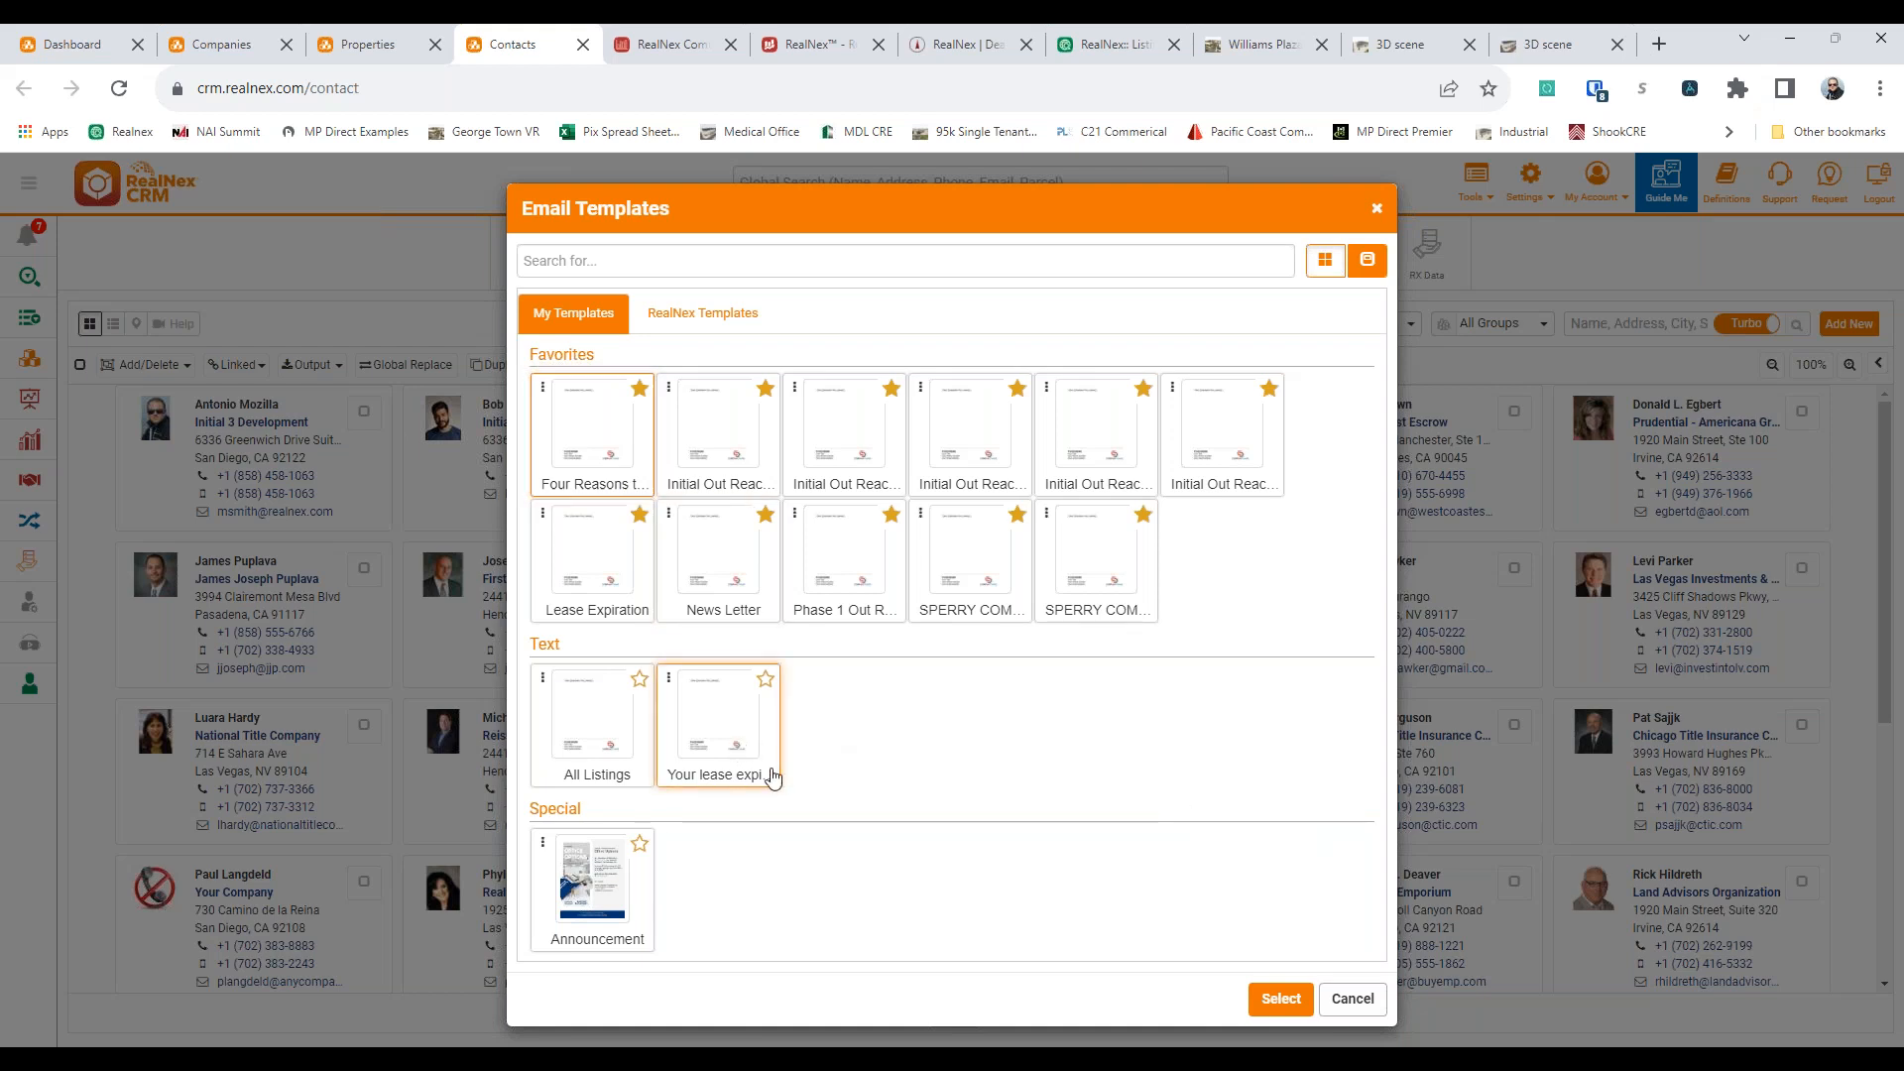
{"action": "left_click", "coordinate": [1277, 999]}
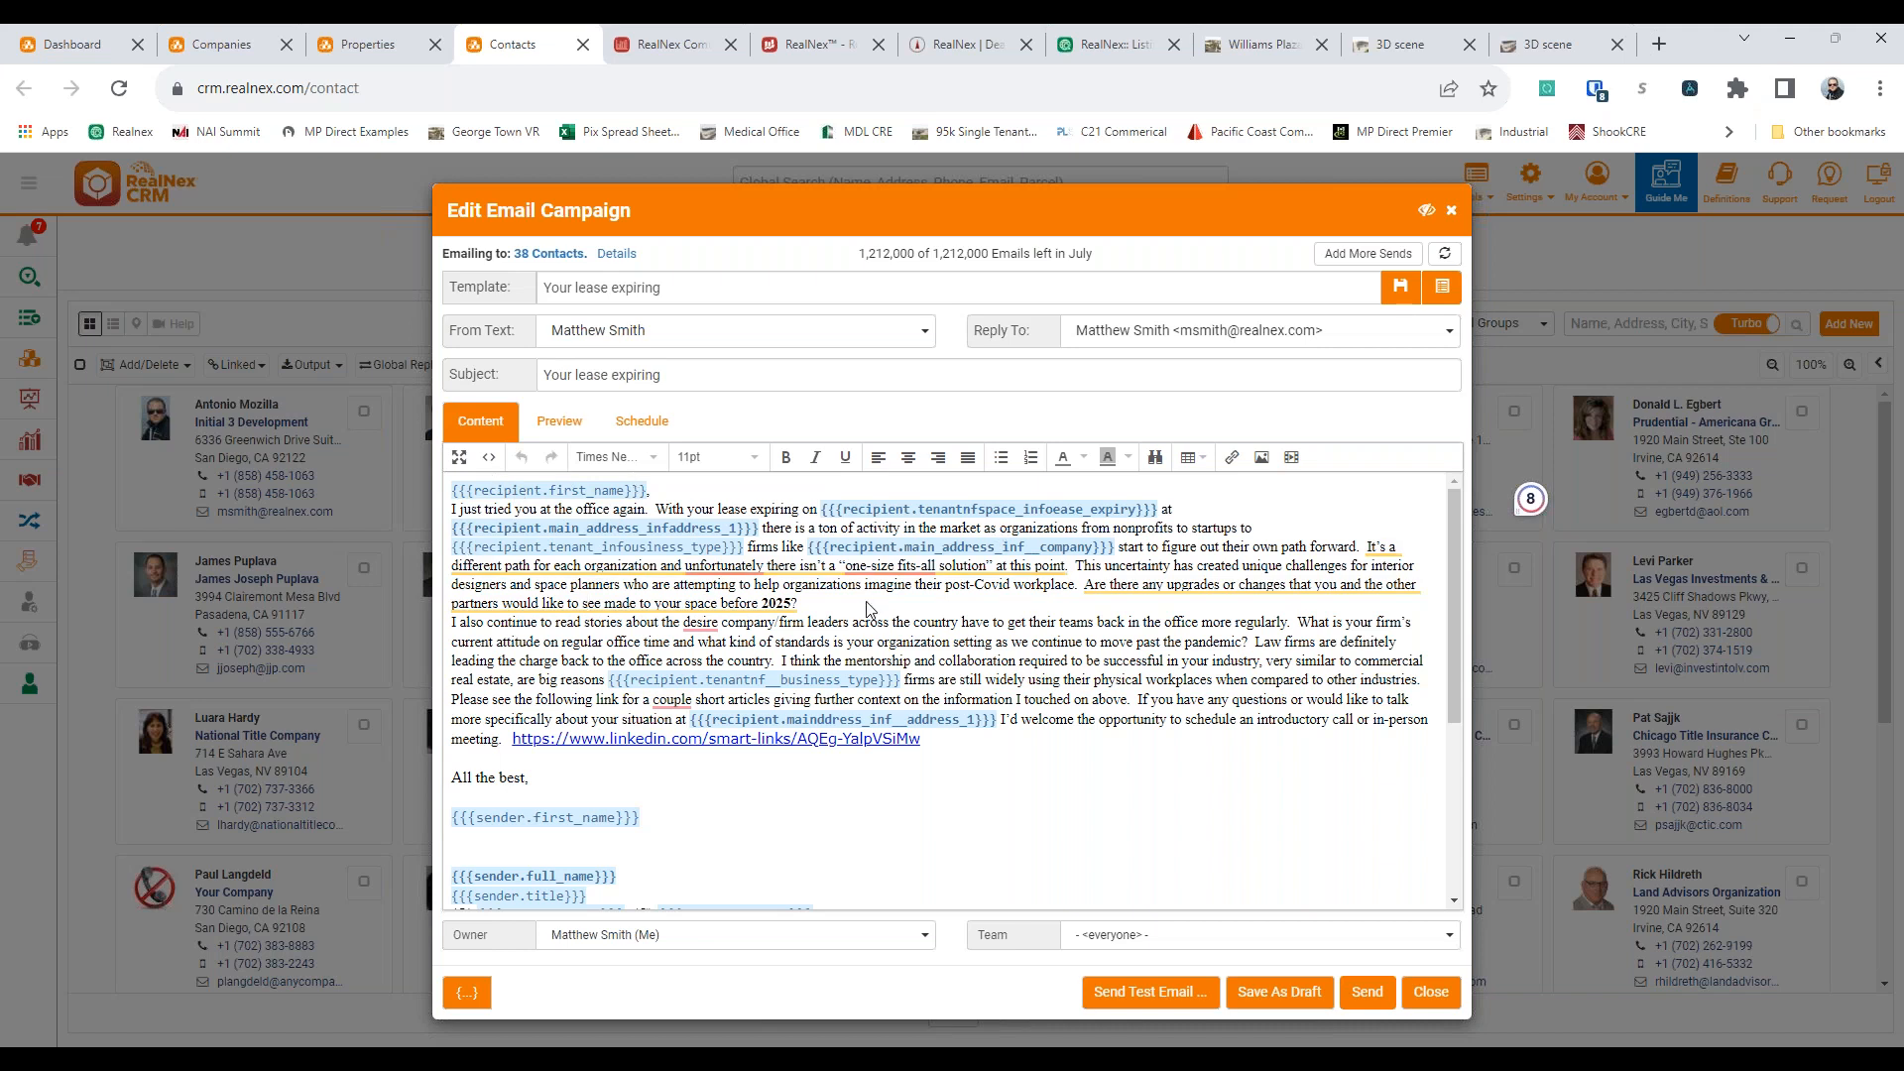
Browse the recipient merge fields, including the Tenant group, and cancel without inserting one
{"action": "left_click", "coordinate": [470, 999]}
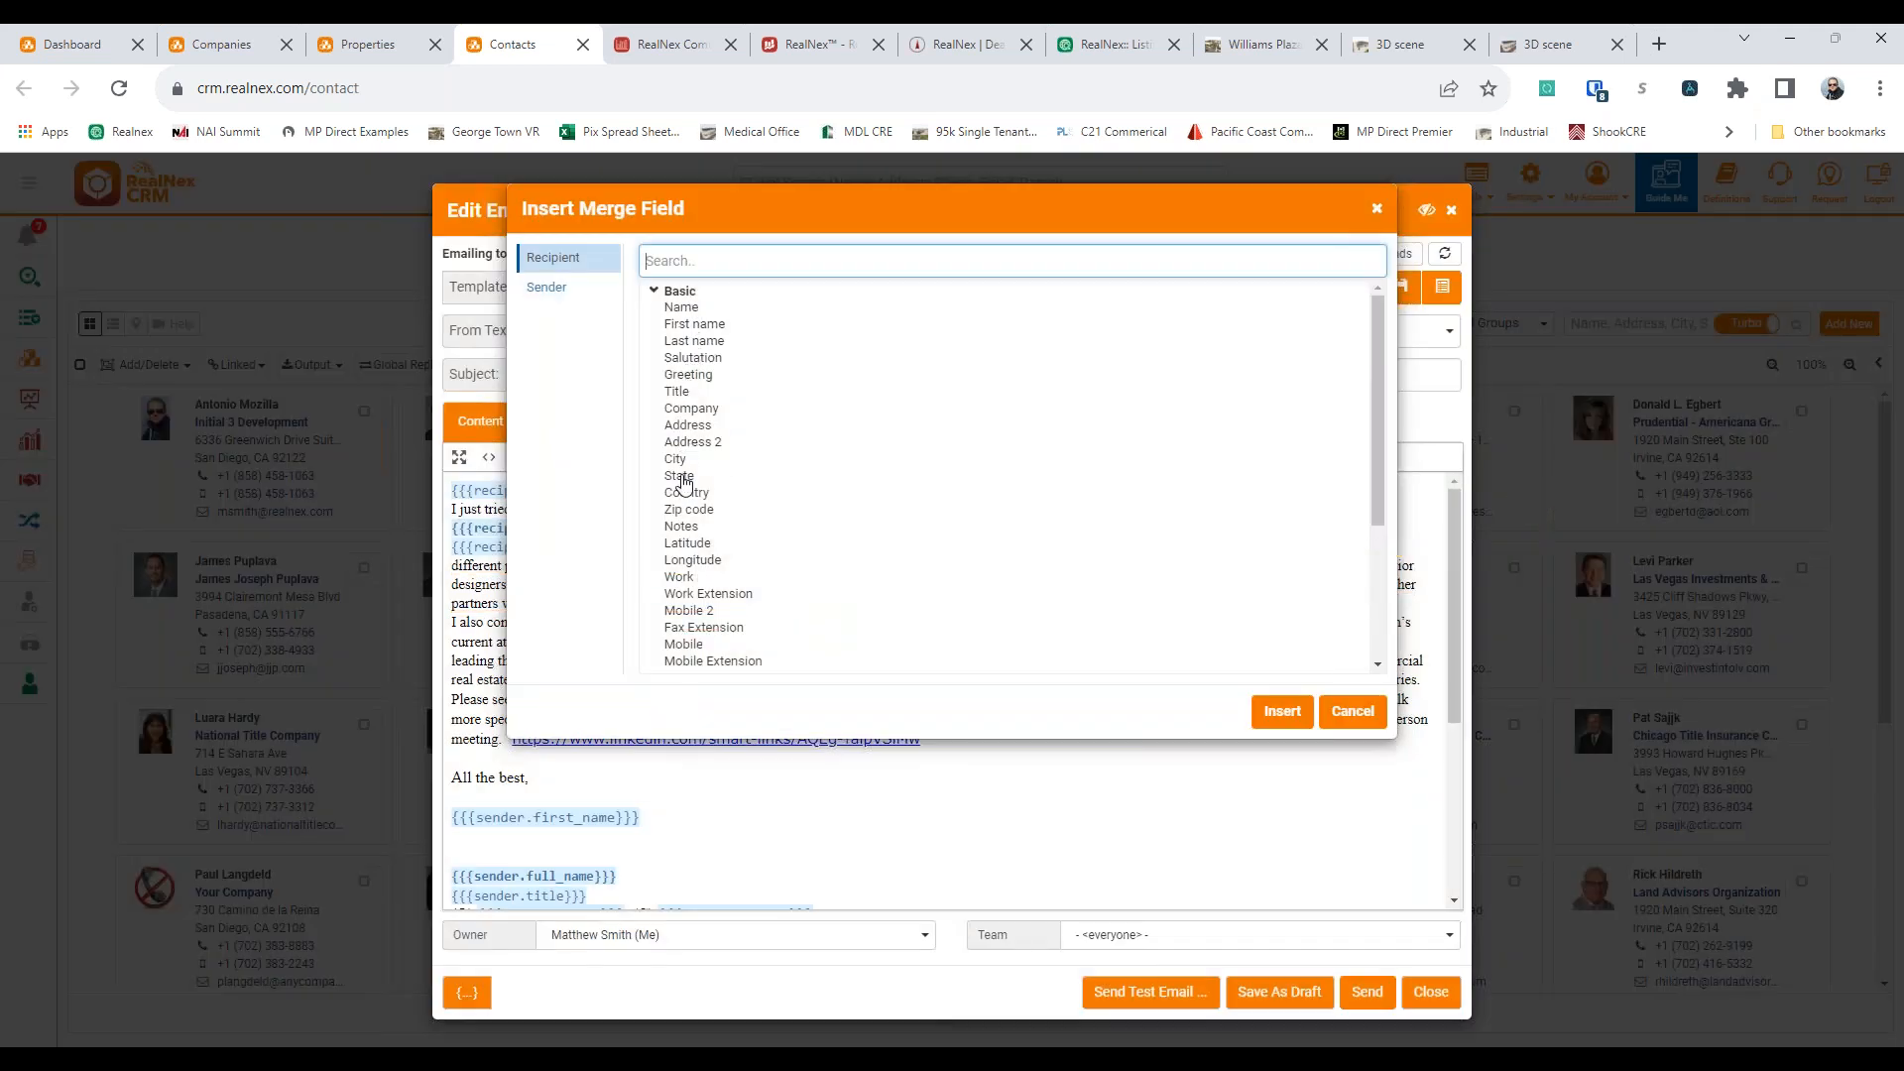
{"action": "scroll", "coordinate": [688, 481], "scroll_direction": "down", "scroll_amount": 3}
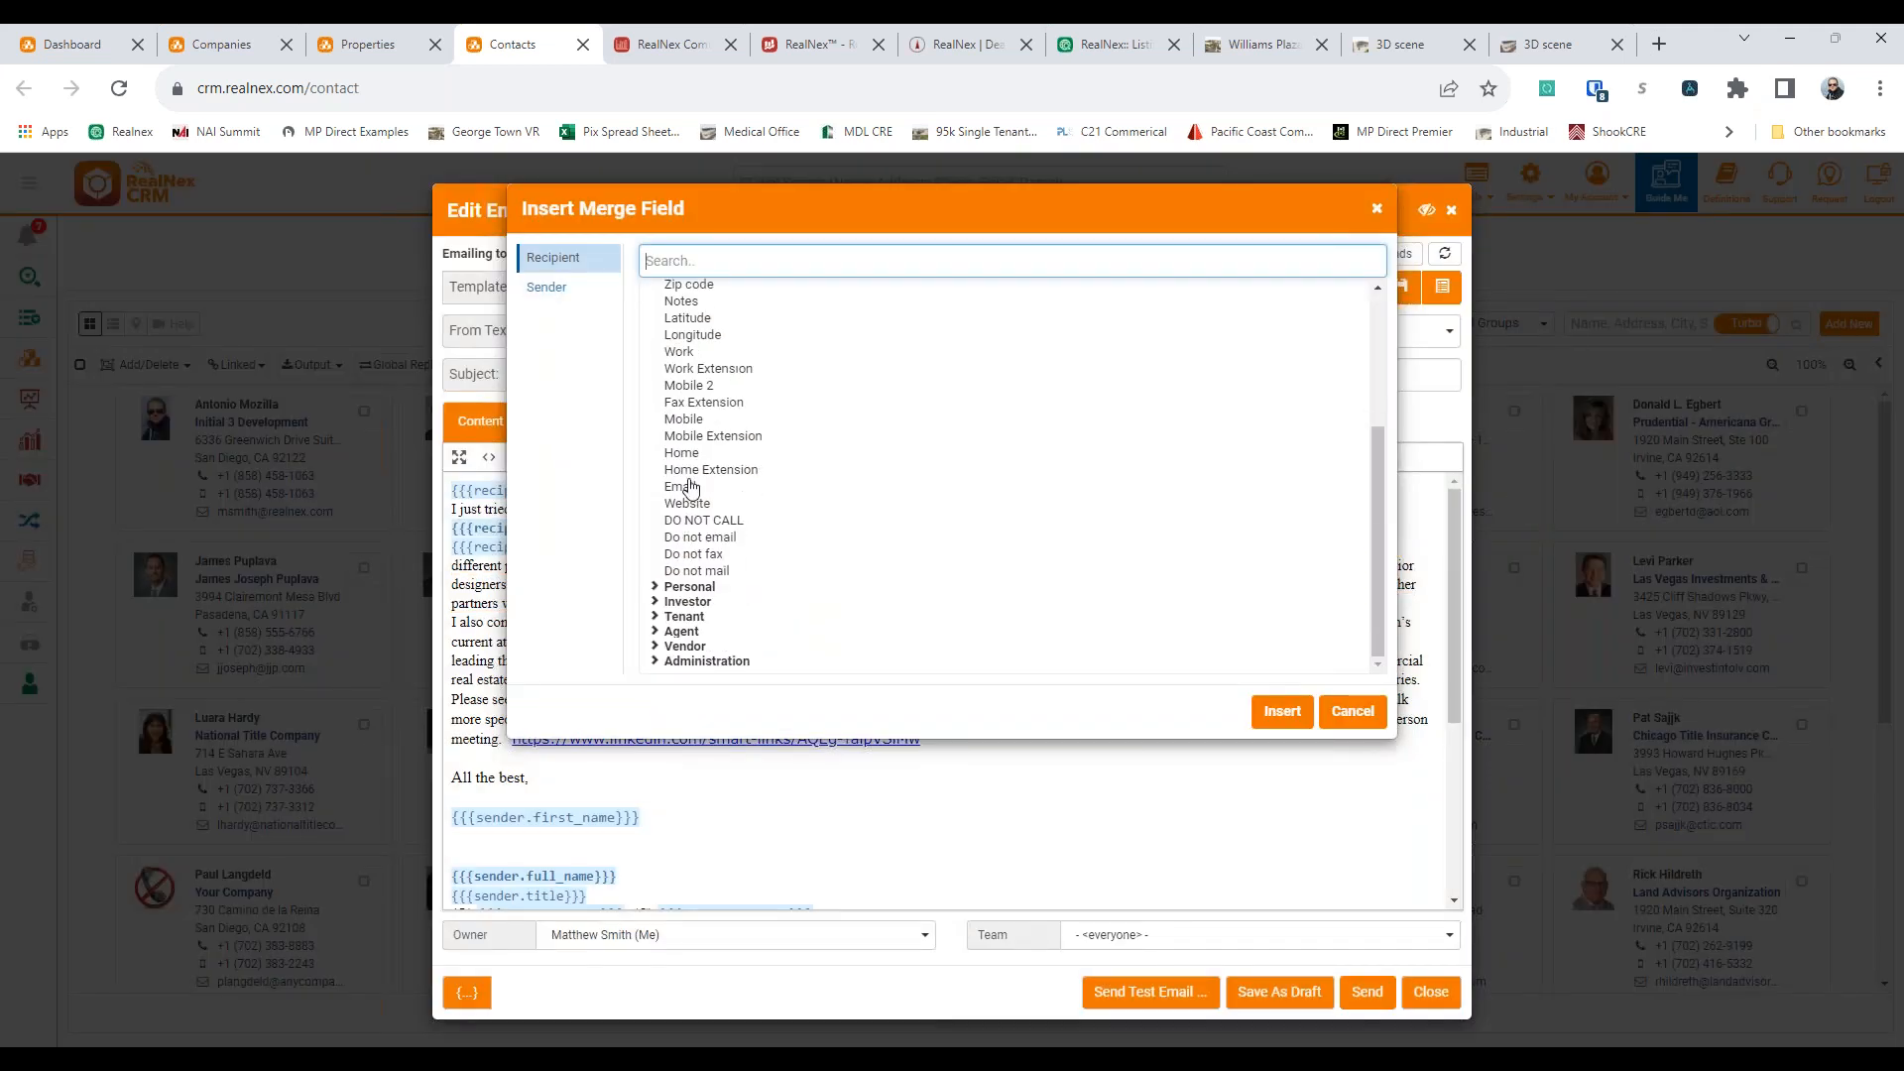
{"action": "left_click", "coordinate": [684, 617]}
{"action": "scroll", "coordinate": [777, 627], "scroll_direction": "down", "scroll_amount": 3}
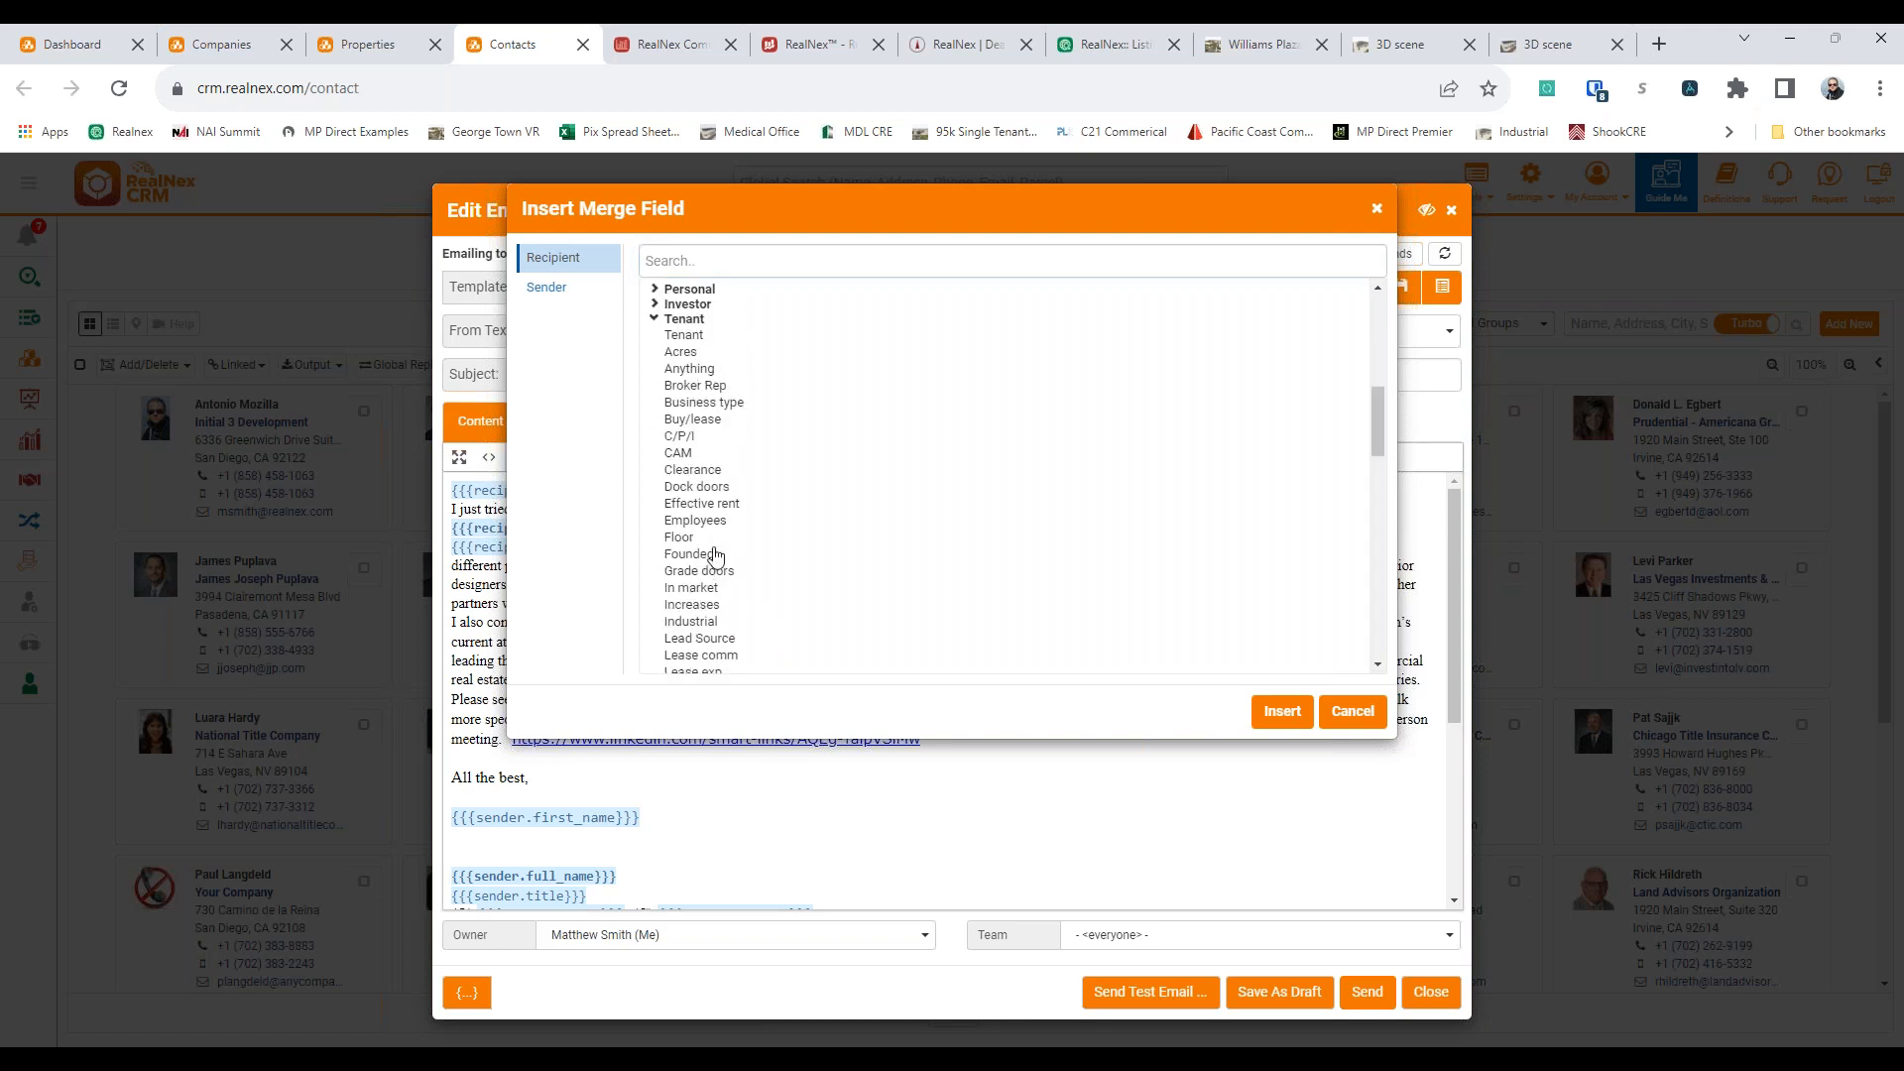
{"action": "left_click", "coordinate": [1352, 712]}
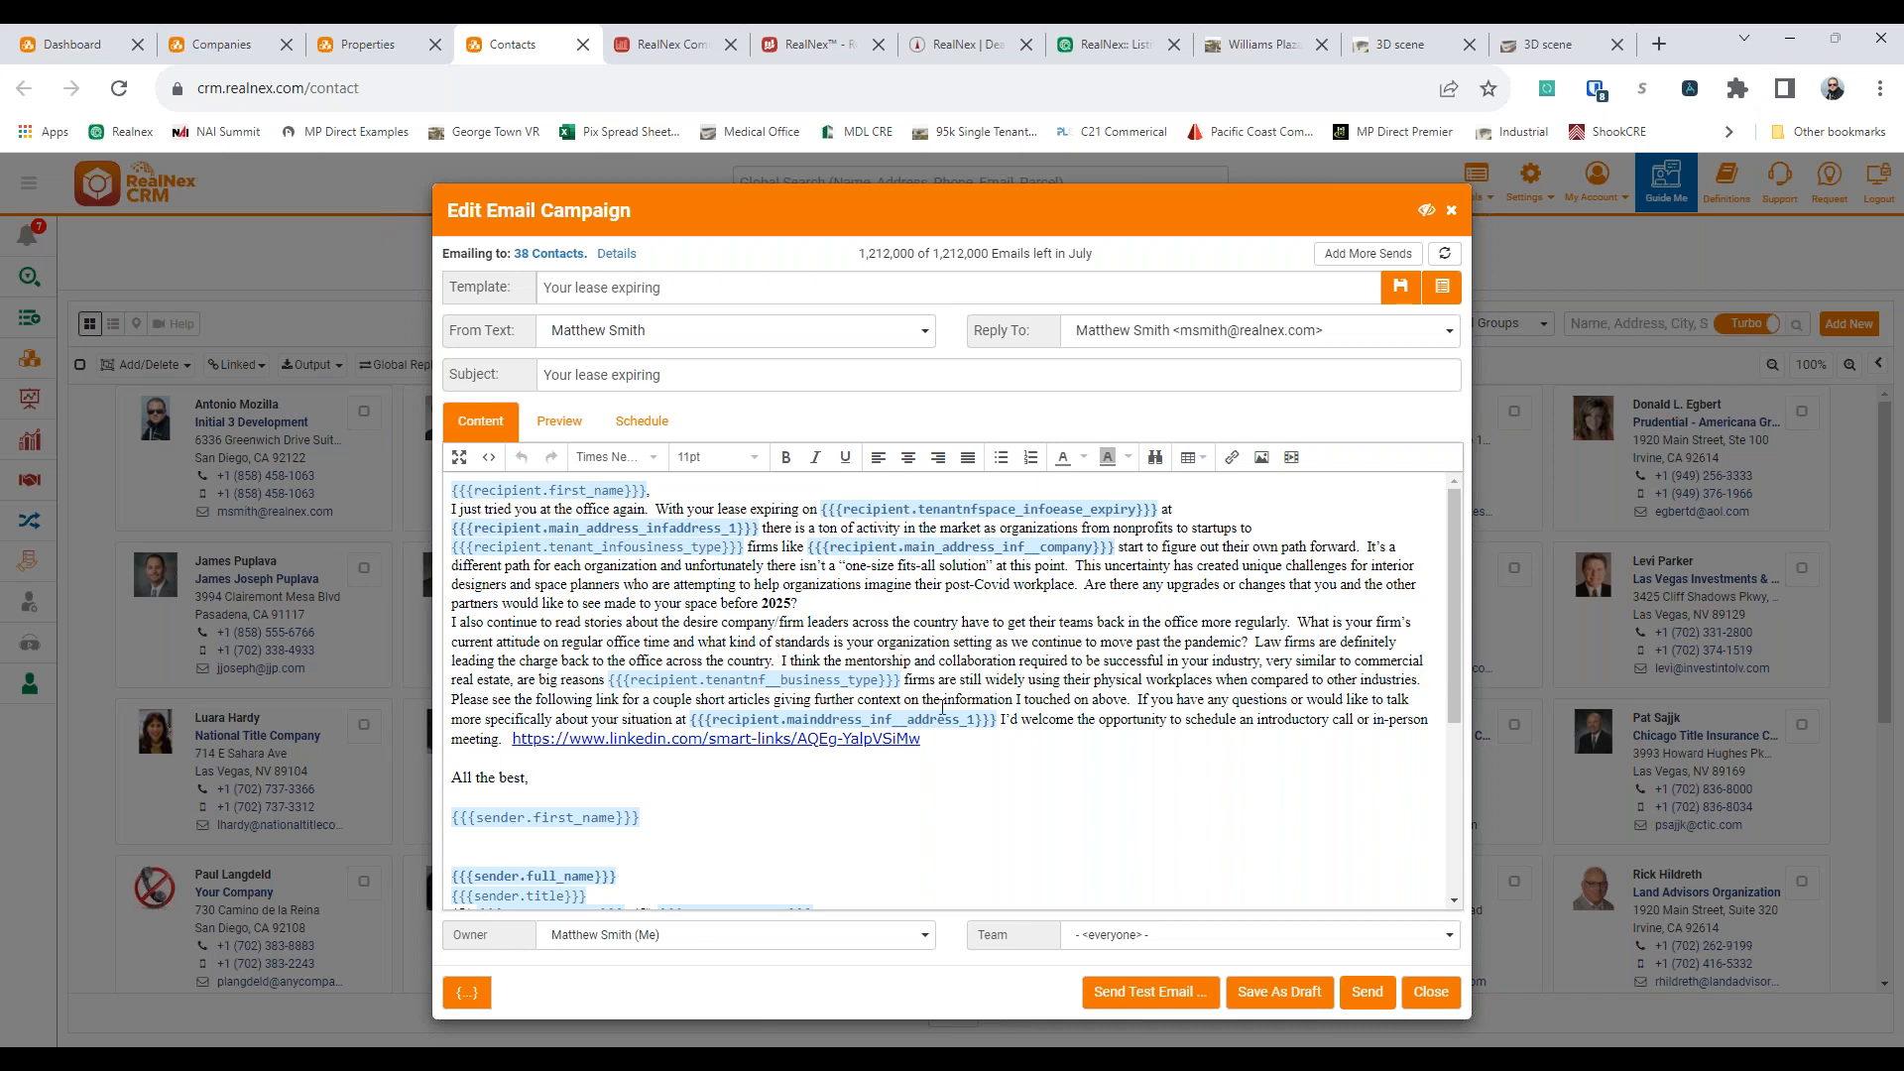
Preview the personalized lease-expiring email for several of the recipients
{"action": "left_click", "coordinate": [559, 420]}
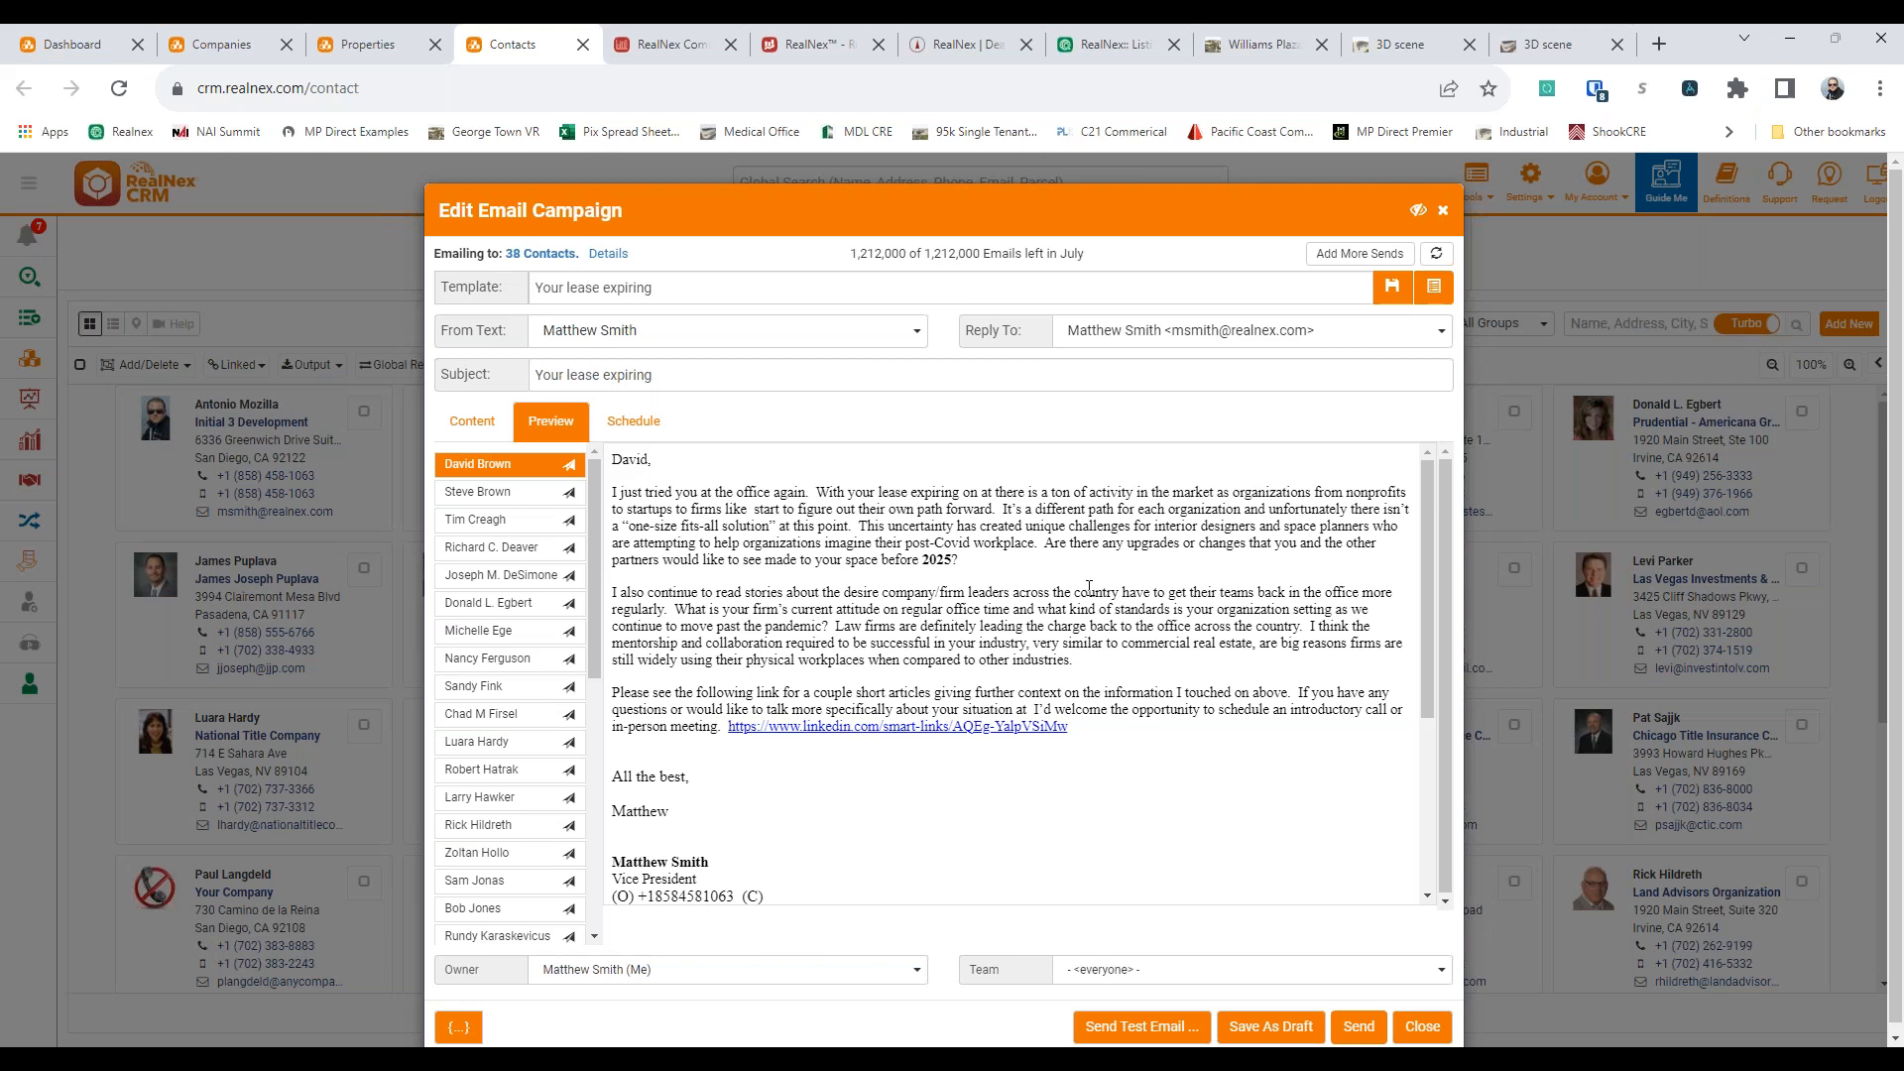
{"action": "left_click", "coordinate": [476, 492]}
{"action": "left_click", "coordinate": [490, 547]}
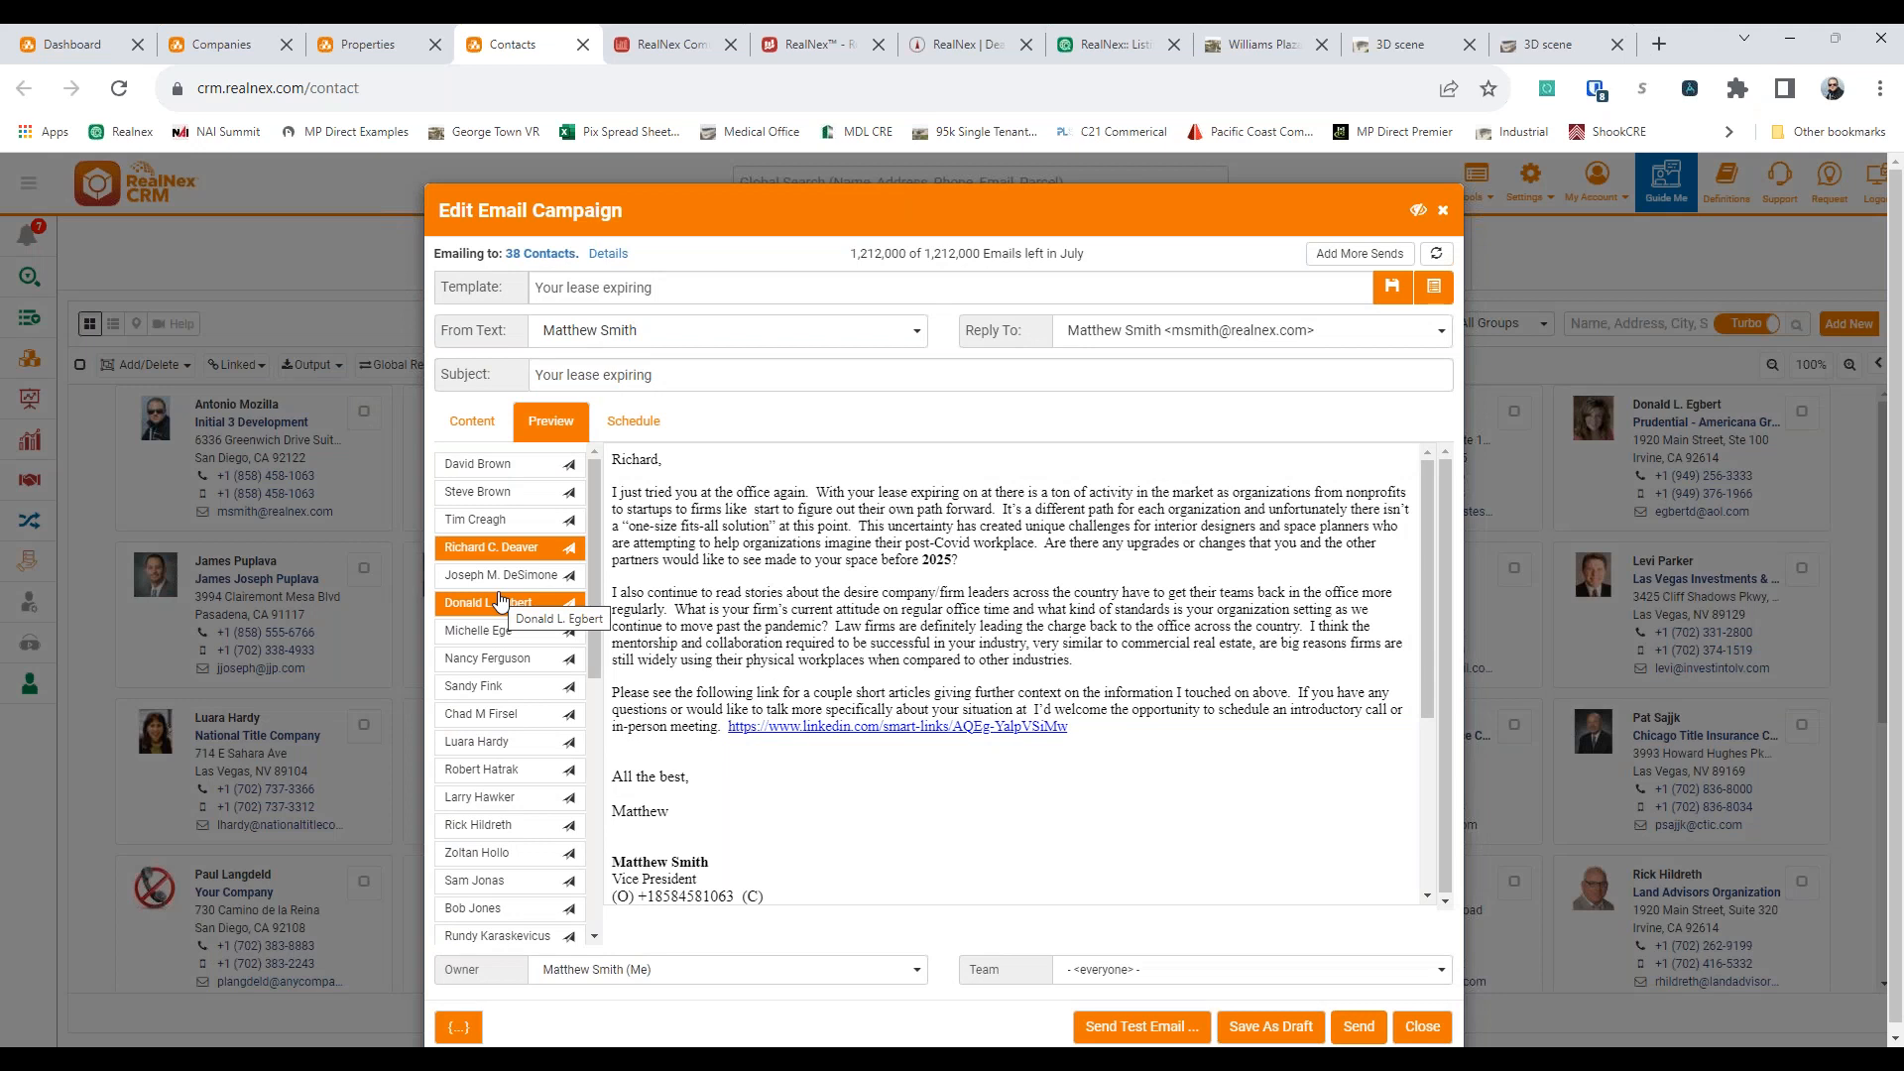
Examine the campaign's Scheduled At sending option and close the campaign without sending it
{"action": "left_click", "coordinate": [633, 420]}
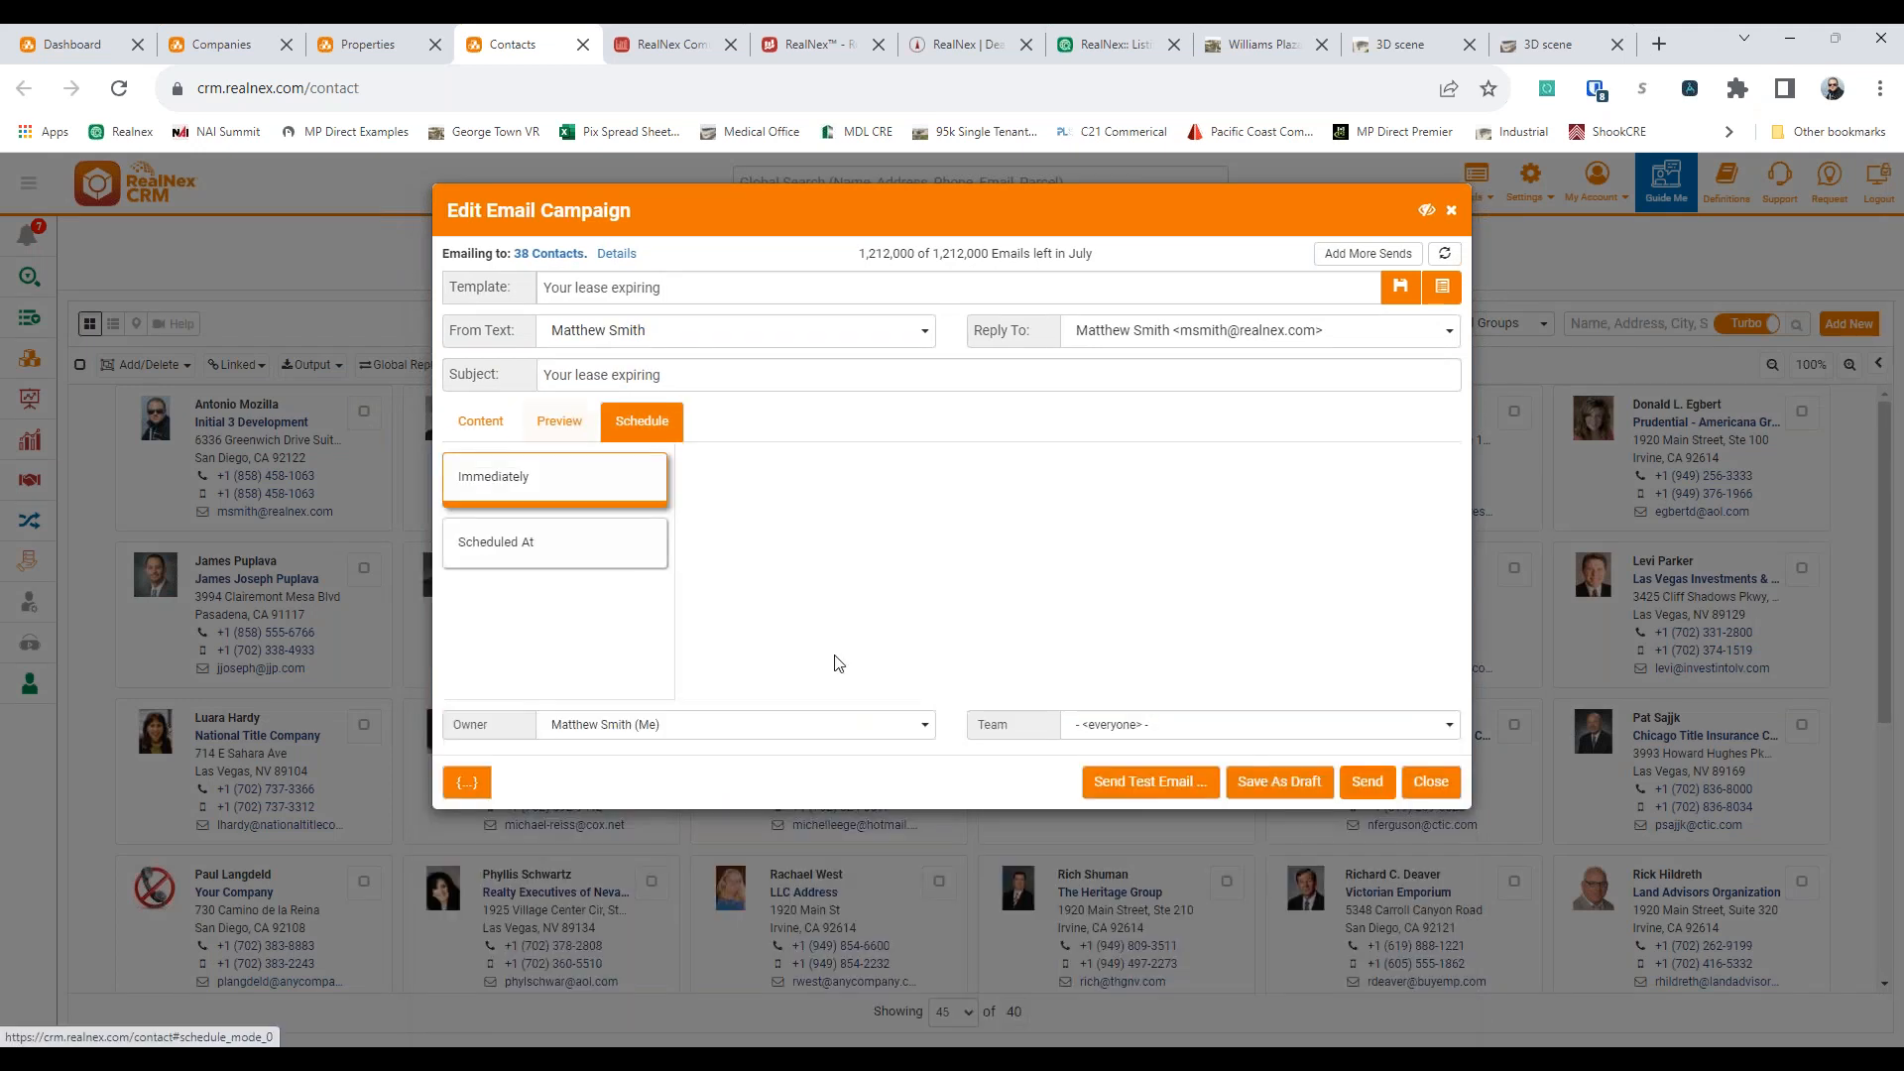
{"action": "left_click", "coordinate": [585, 563]}
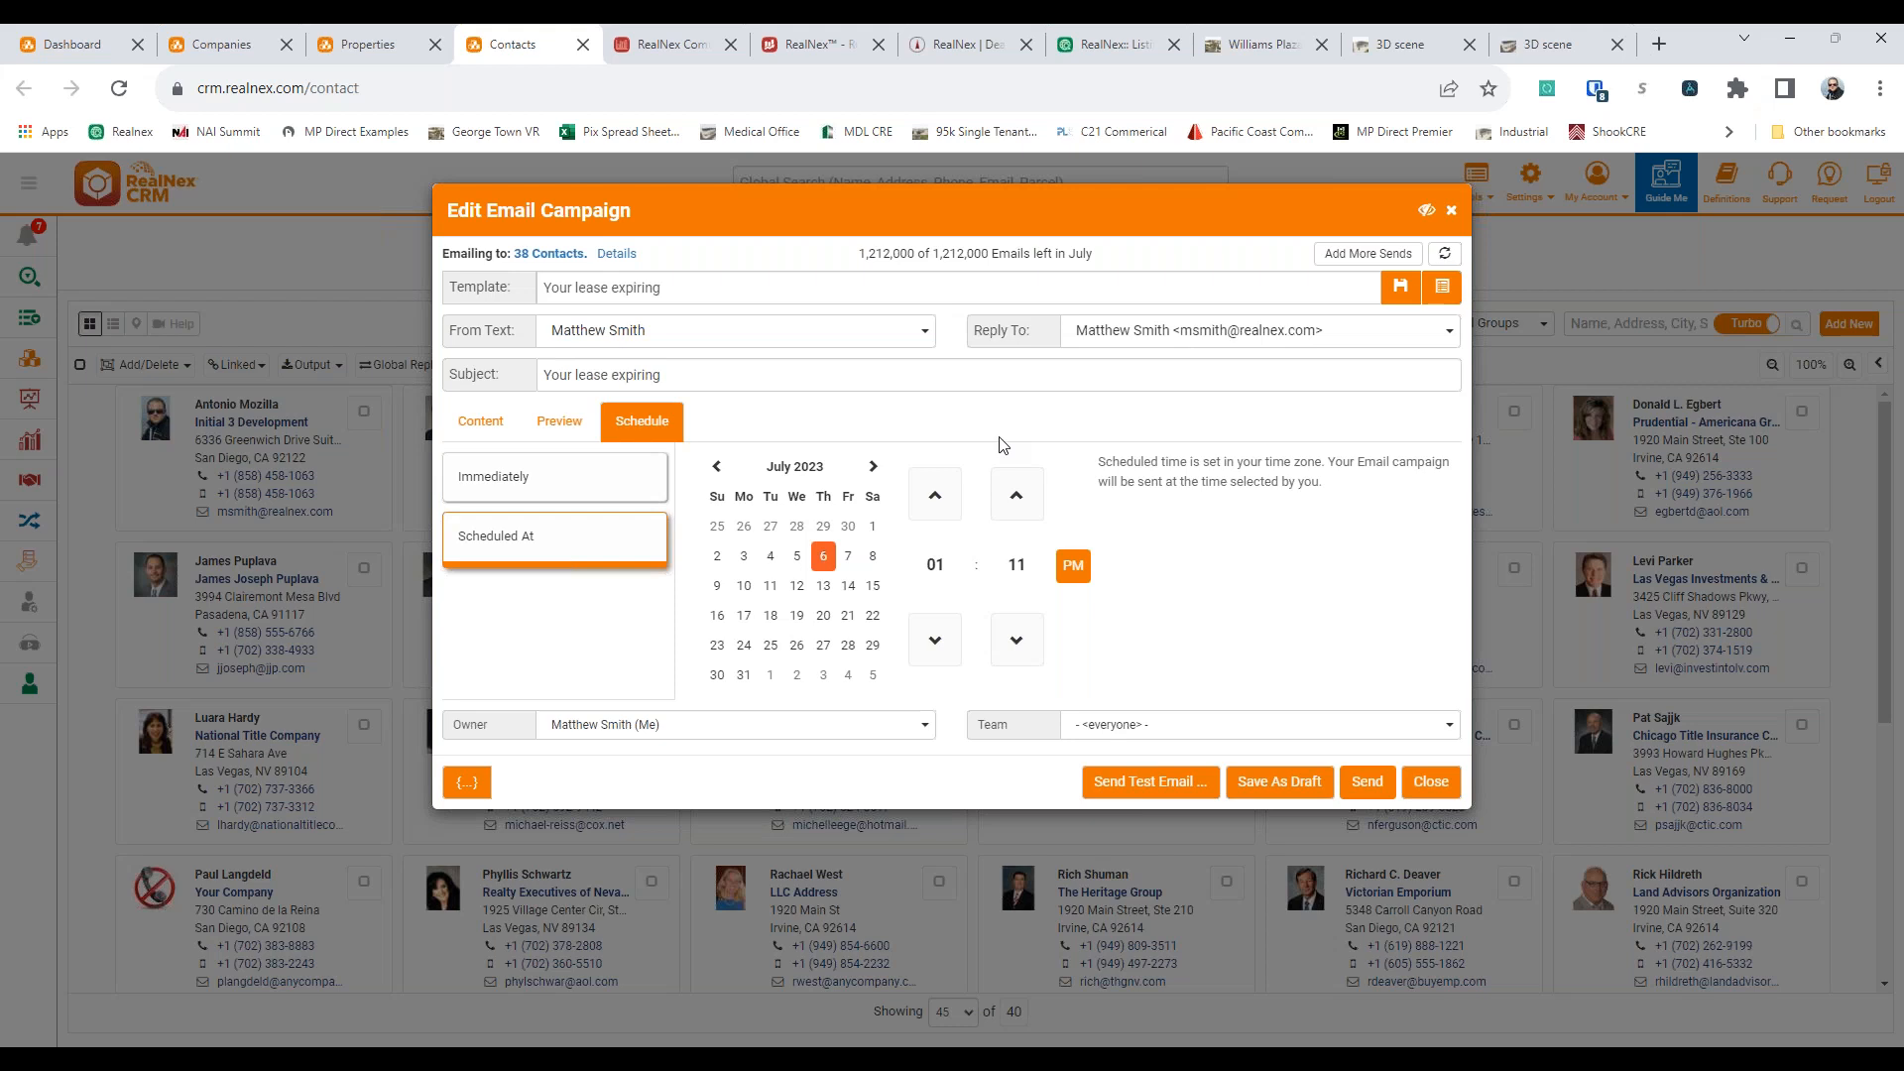
{"action": "left_click", "coordinate": [1429, 783]}
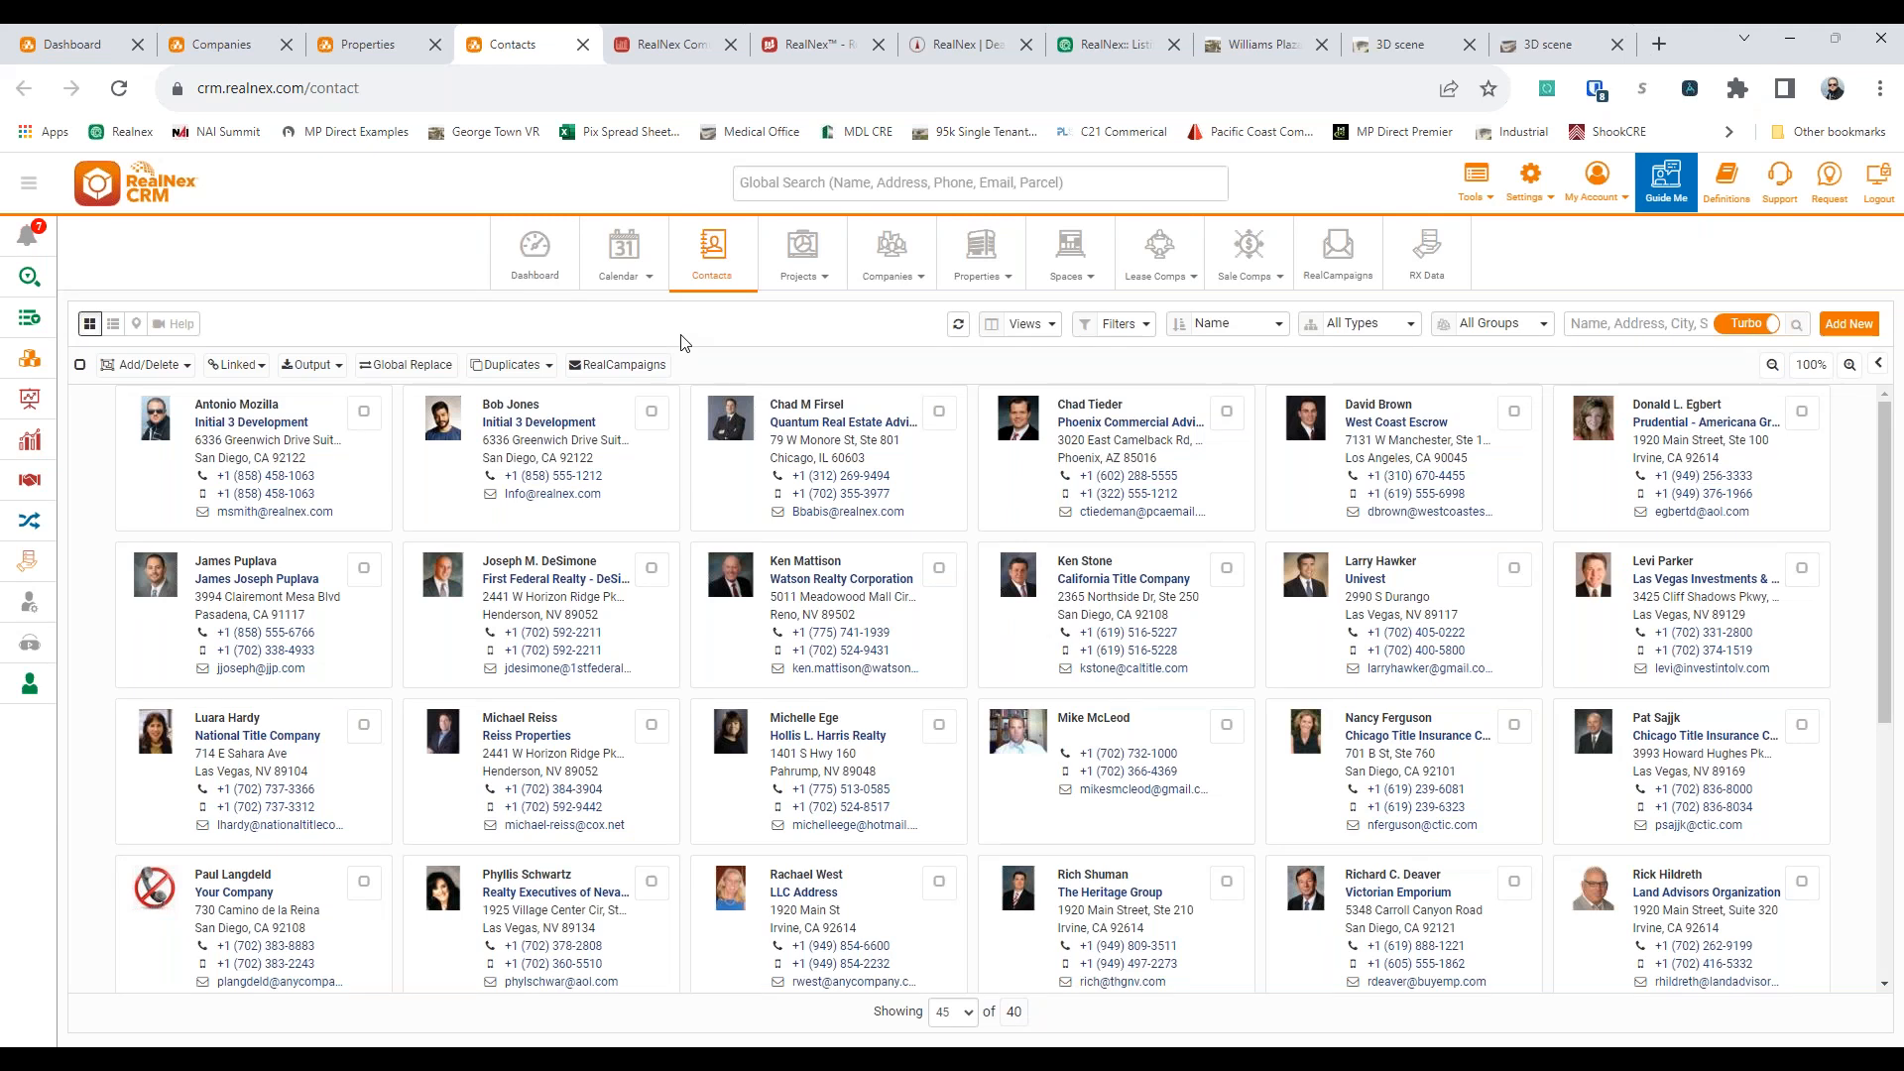
Return to the 123 Anywhere property, switch to its RealNex MarketEdge record, and review the general, location, financial, land, building and overview fields
{"action": "left_click", "coordinate": [362, 46]}
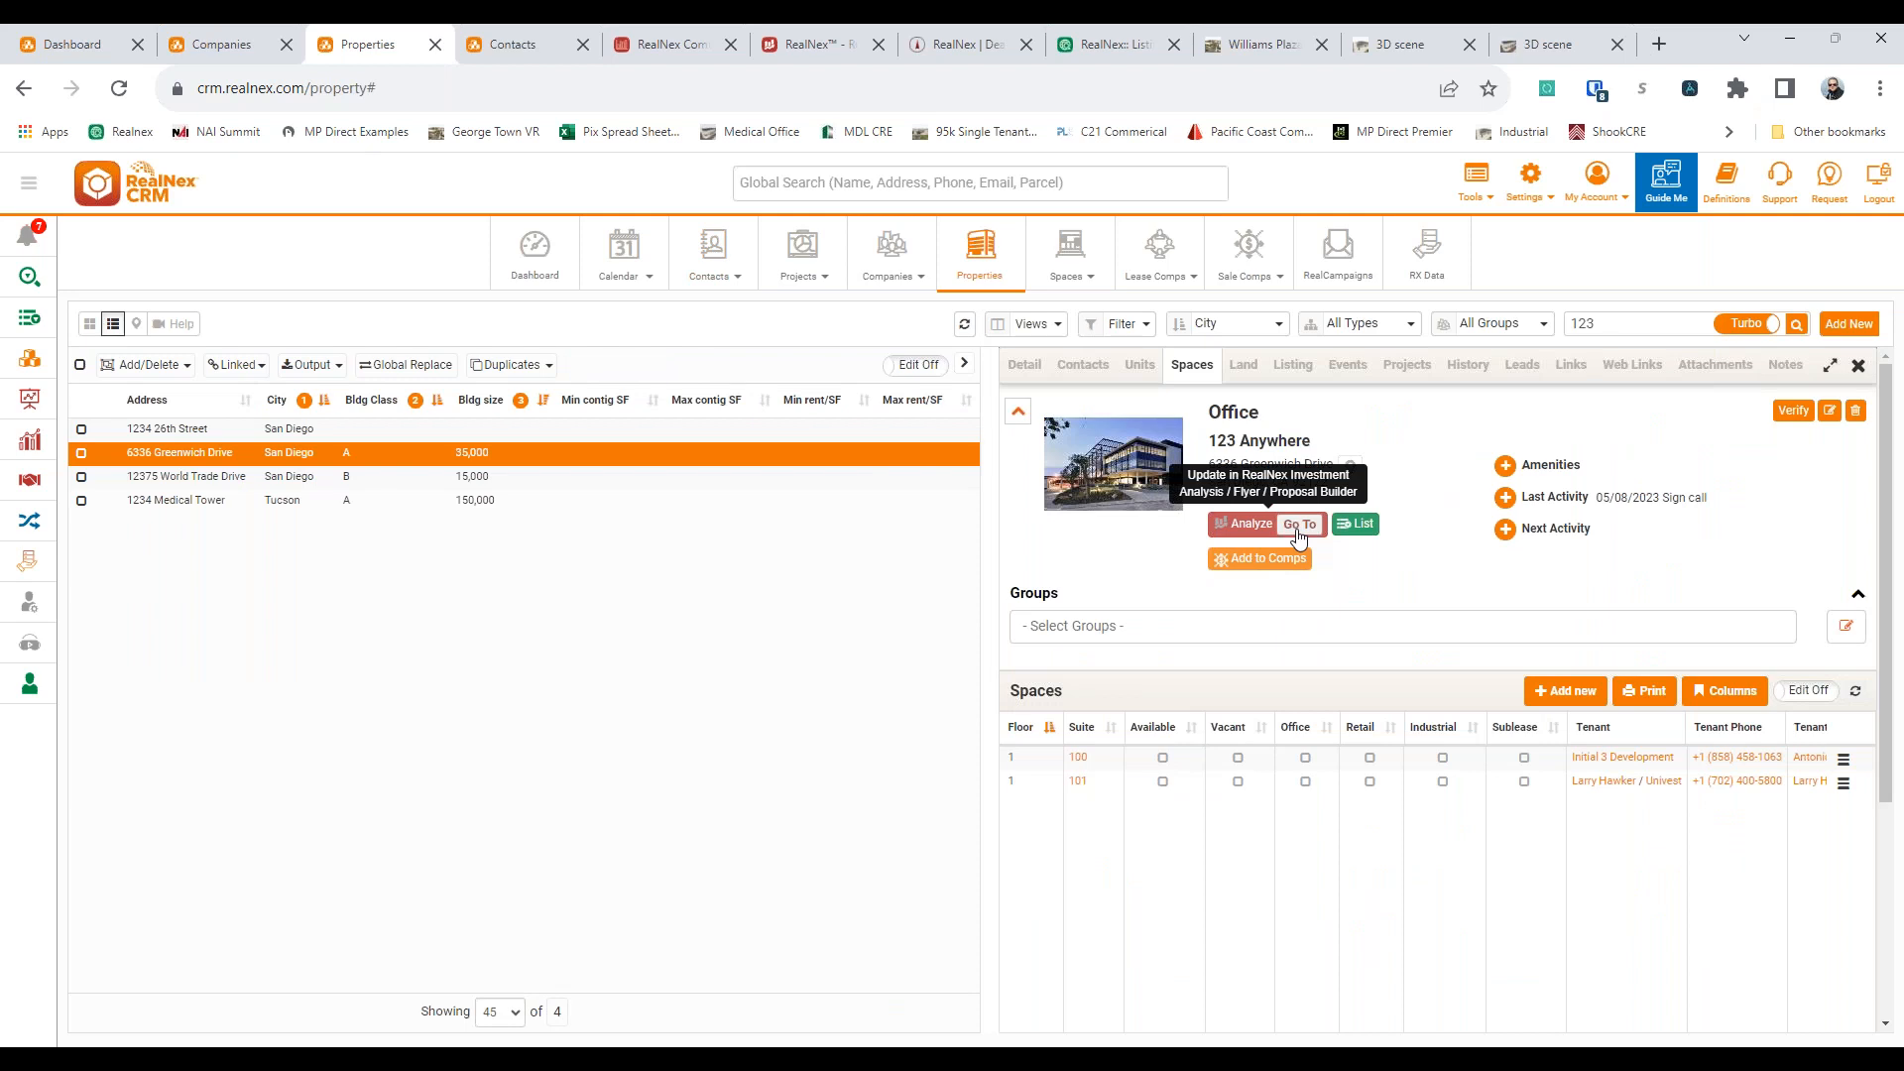
{"action": "left_click", "coordinate": [795, 51]}
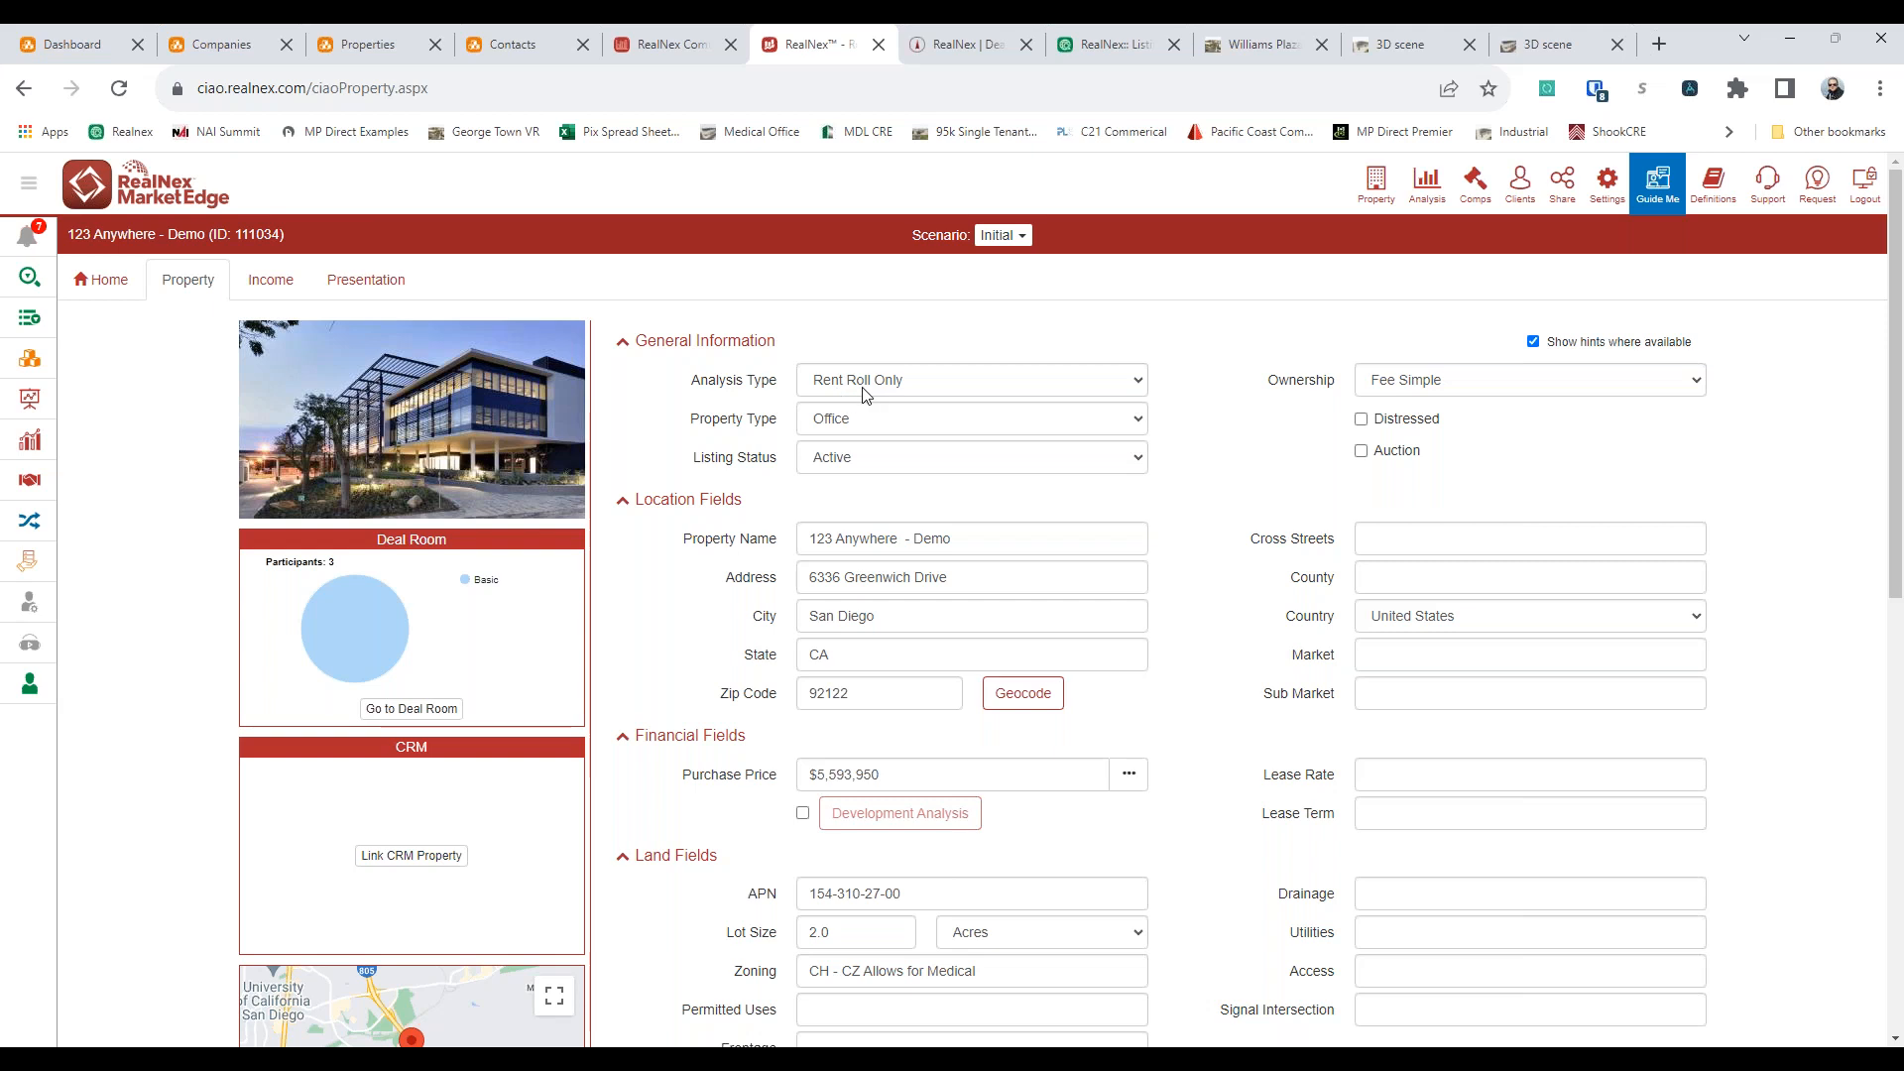
{"action": "mouse_move", "coordinate": [872, 650]}
{"action": "scroll", "coordinate": [801, 638], "scroll_direction": "down", "scroll_amount": 3}
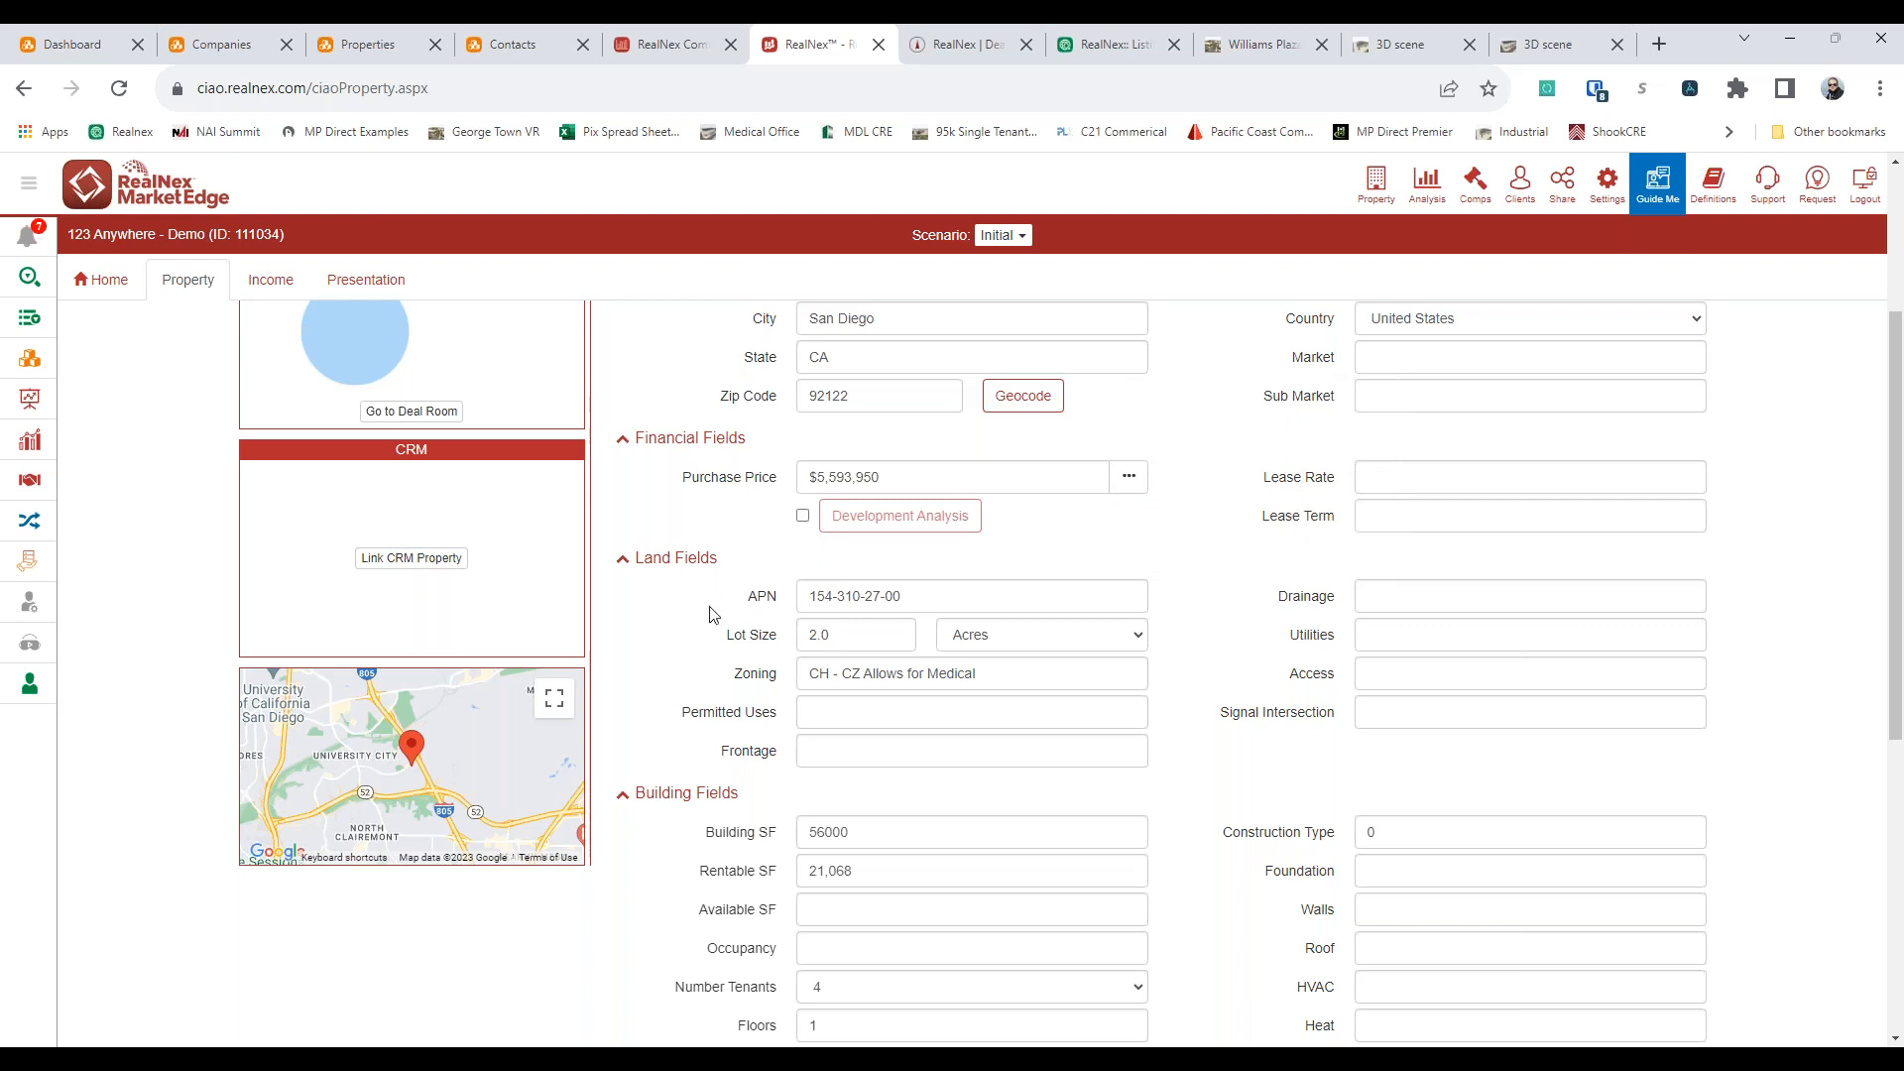
{"action": "scroll", "coordinate": [713, 614], "scroll_direction": "down", "scroll_amount": 1}
{"action": "scroll", "coordinate": [743, 584], "scroll_direction": "down", "scroll_amount": 2}
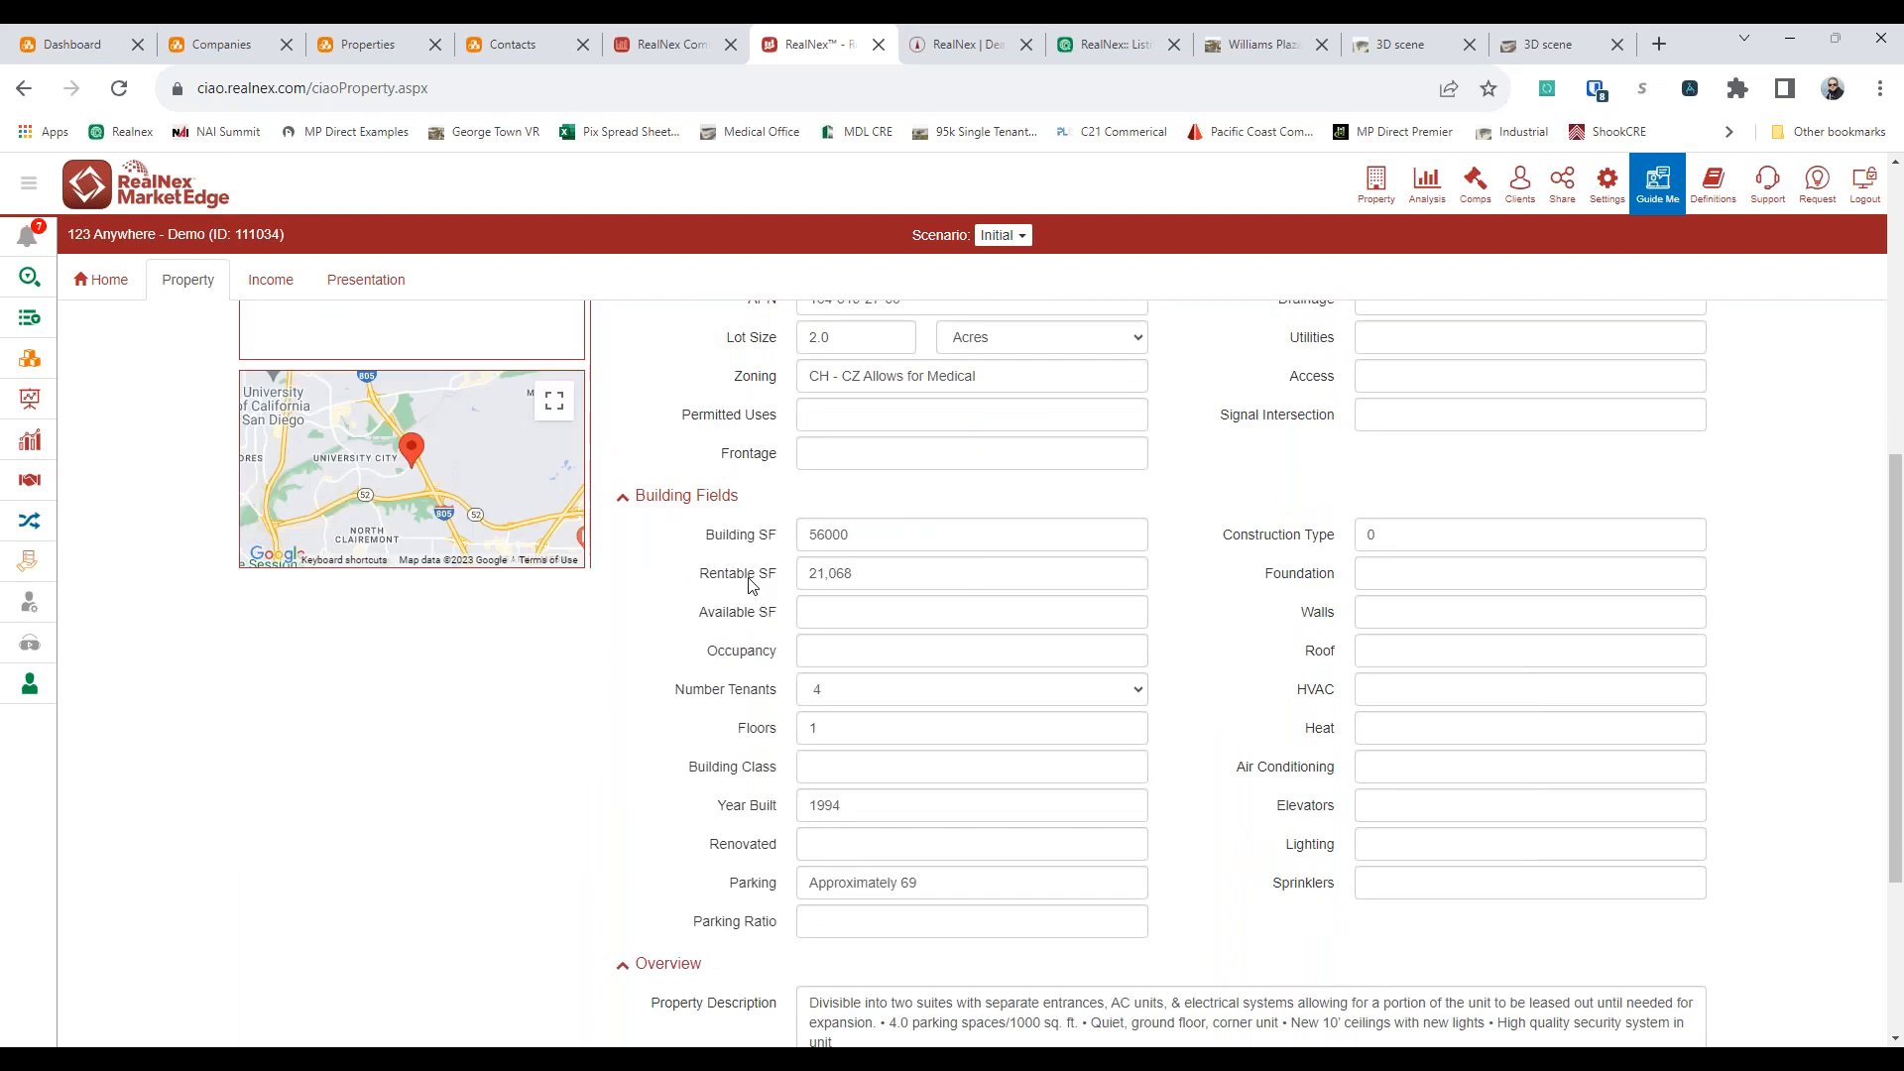
{"action": "scroll", "coordinate": [1287, 700], "scroll_direction": "down", "scroll_amount": 3}
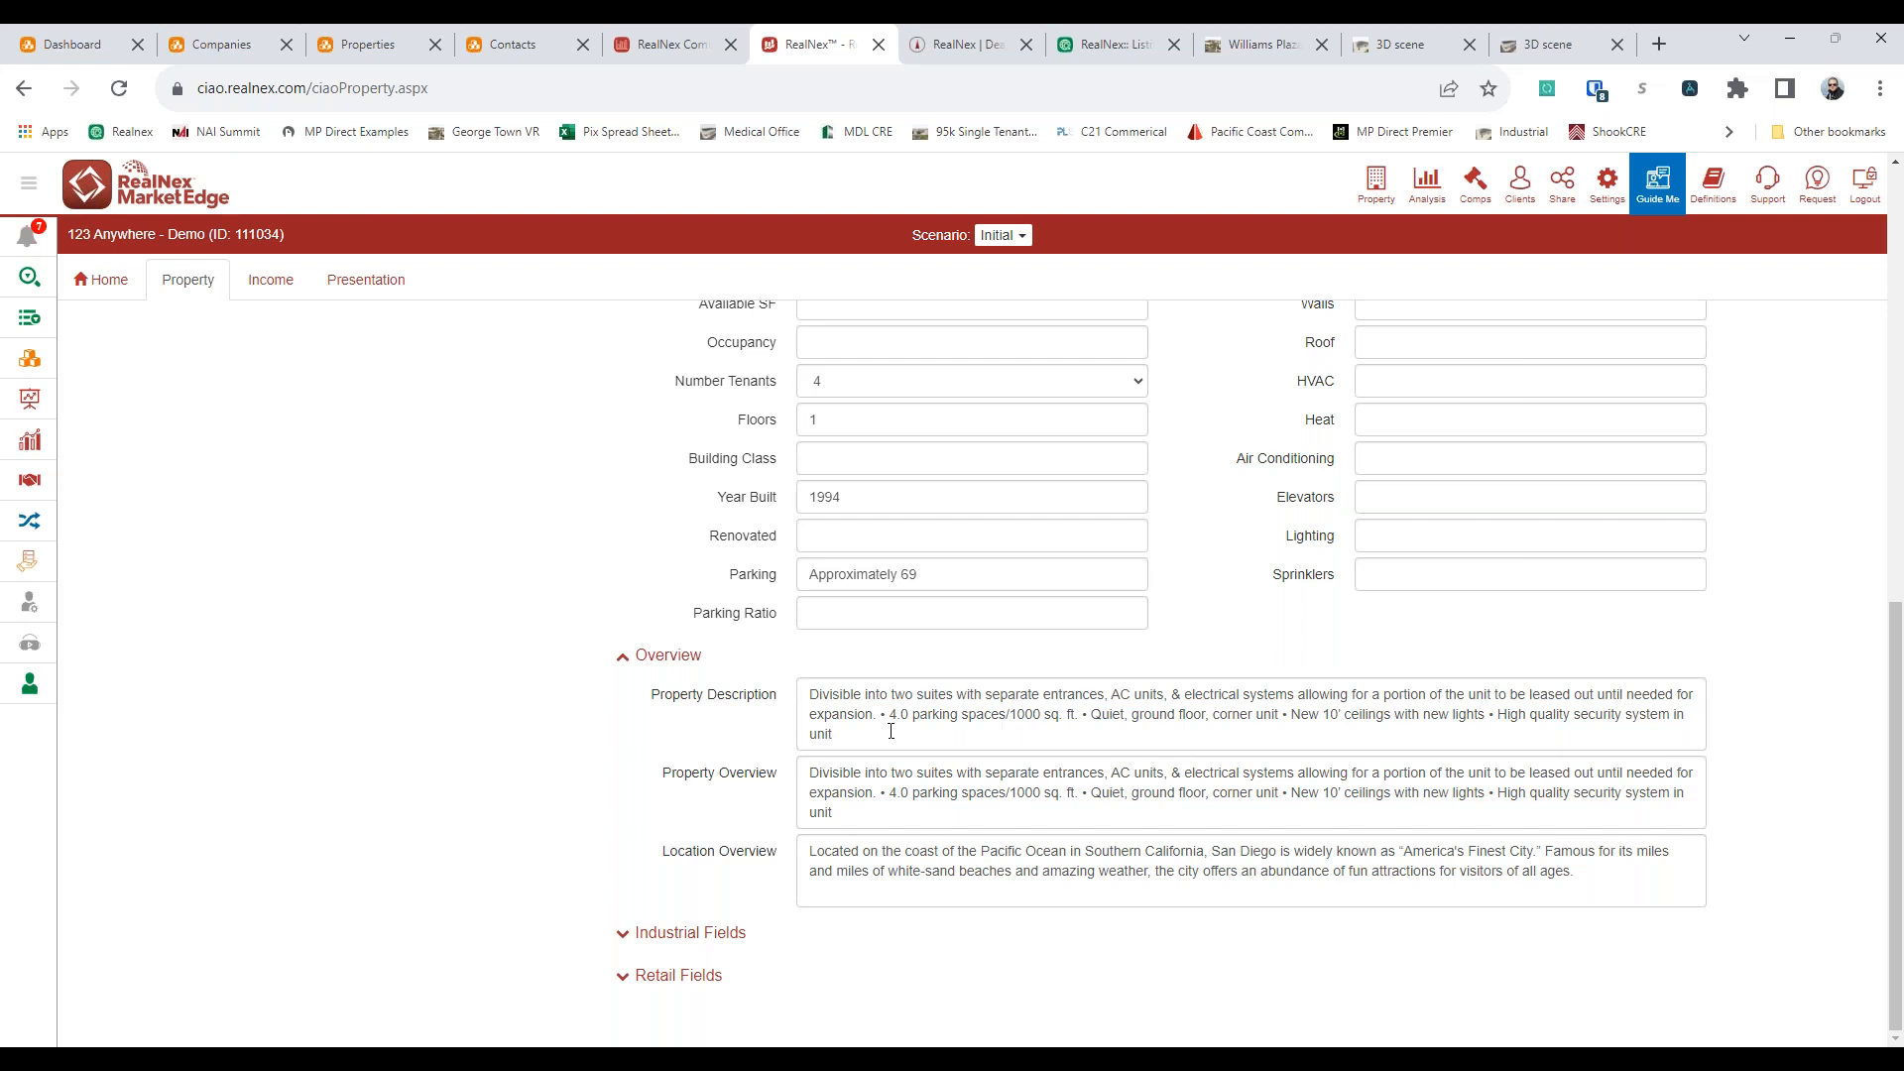
{"action": "scroll", "coordinate": [890, 731], "scroll_direction": "up", "scroll_amount": 9}
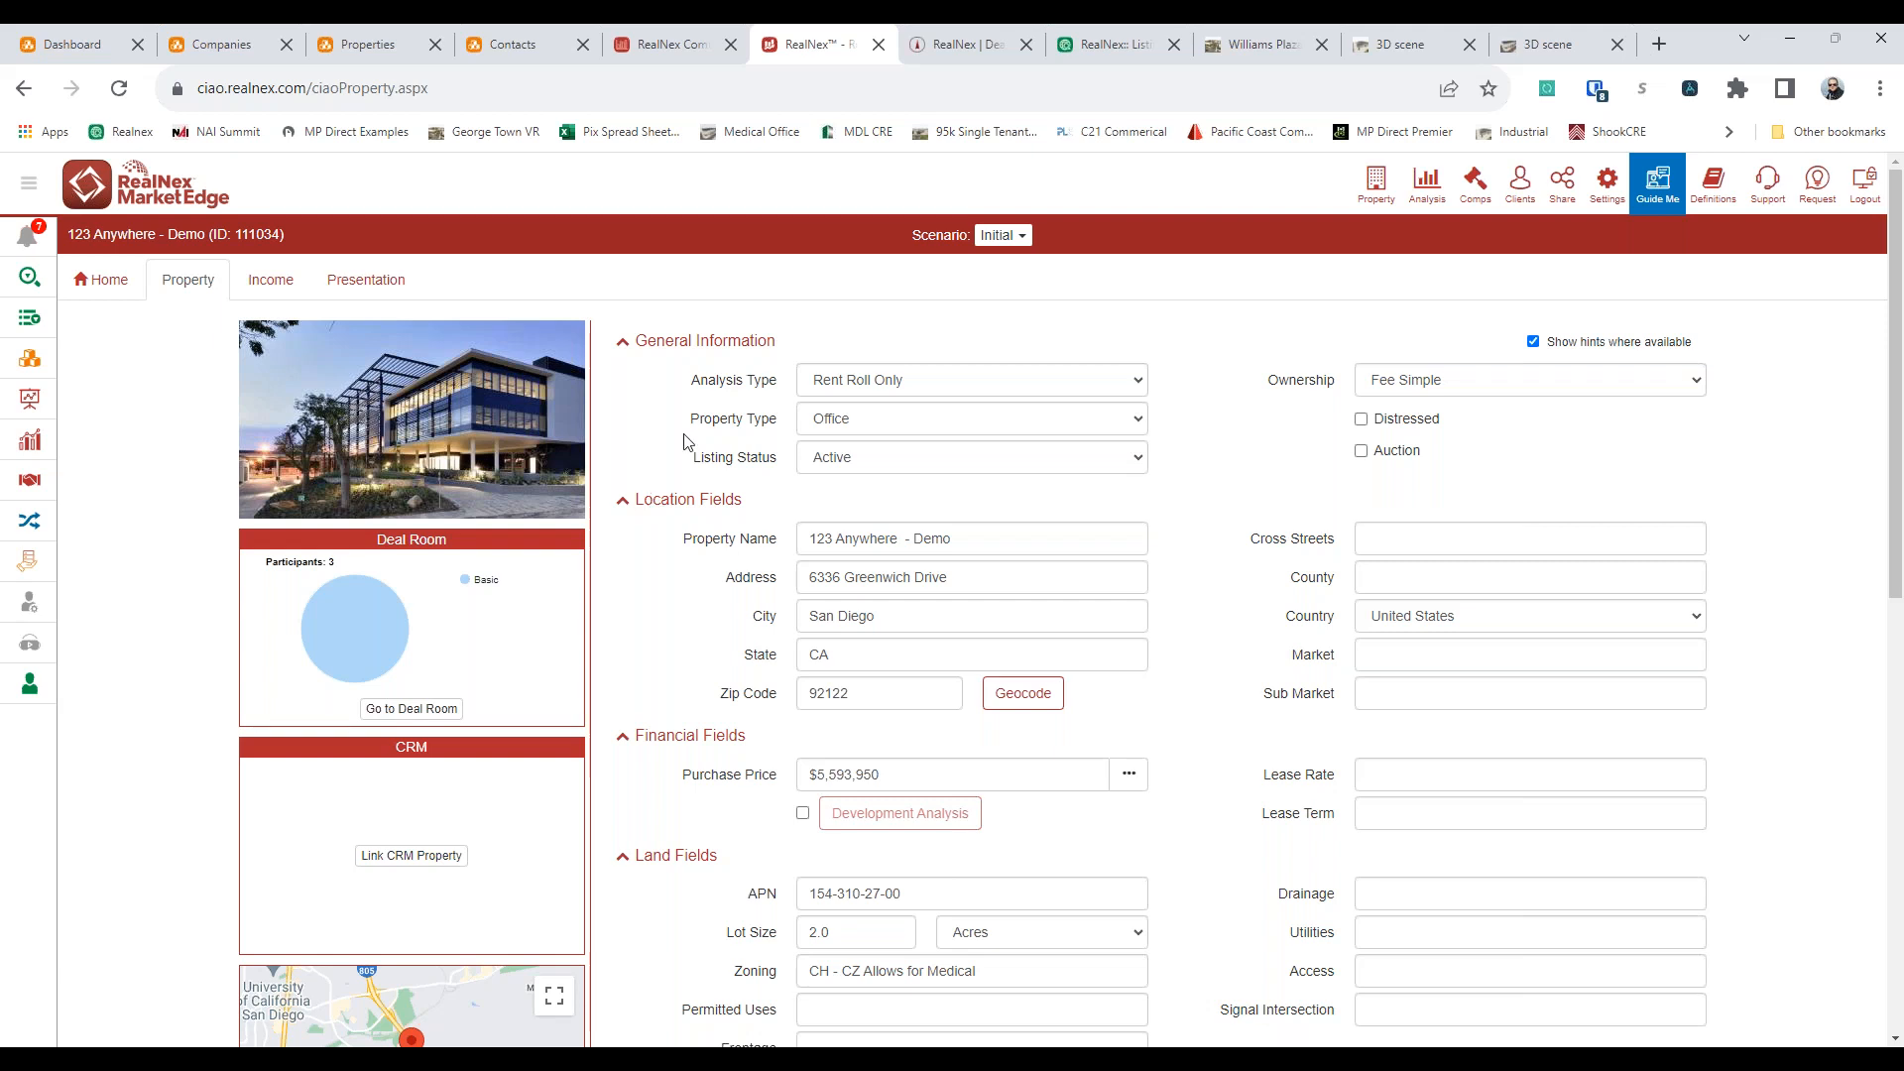
Mark suites 100 and 101 as available in the property's rental income table
{"action": "left_click", "coordinate": [287, 288]}
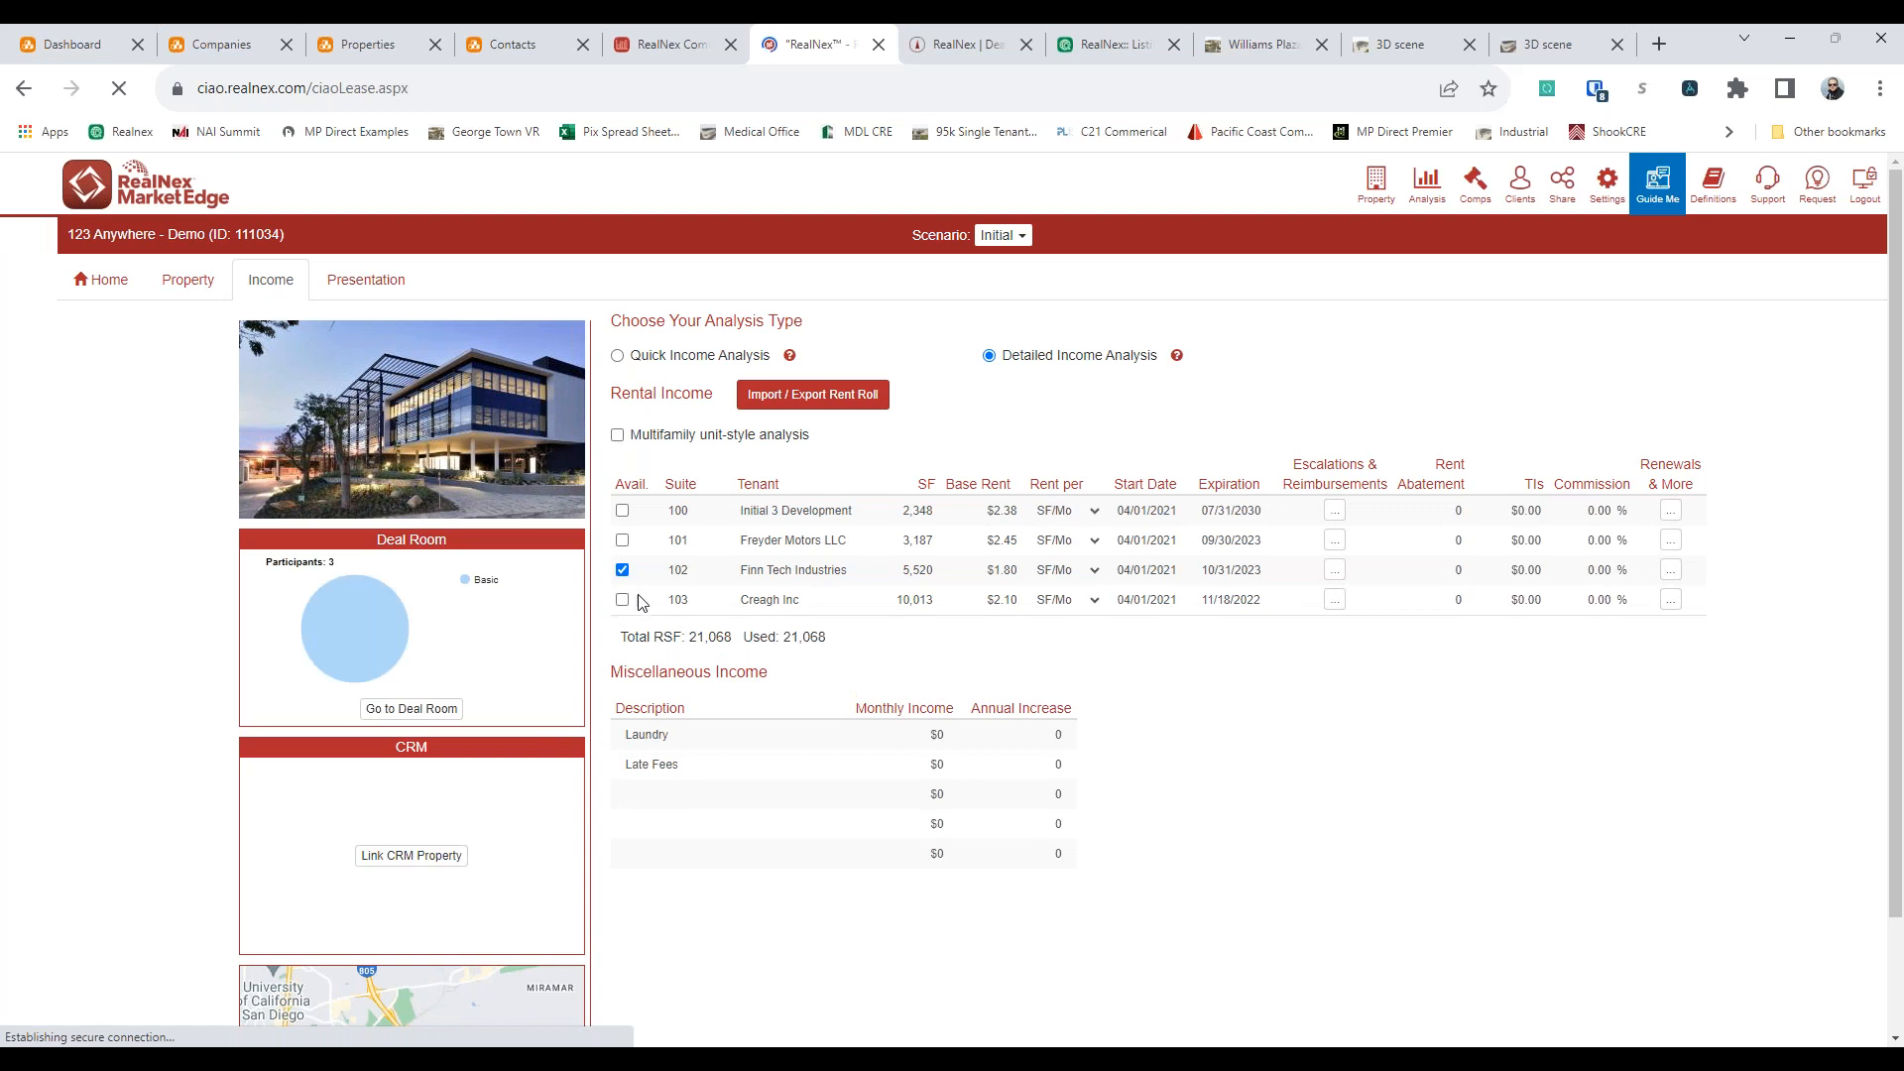
{"action": "left_click", "coordinate": [621, 540]}
{"action": "left_click", "coordinate": [622, 511]}
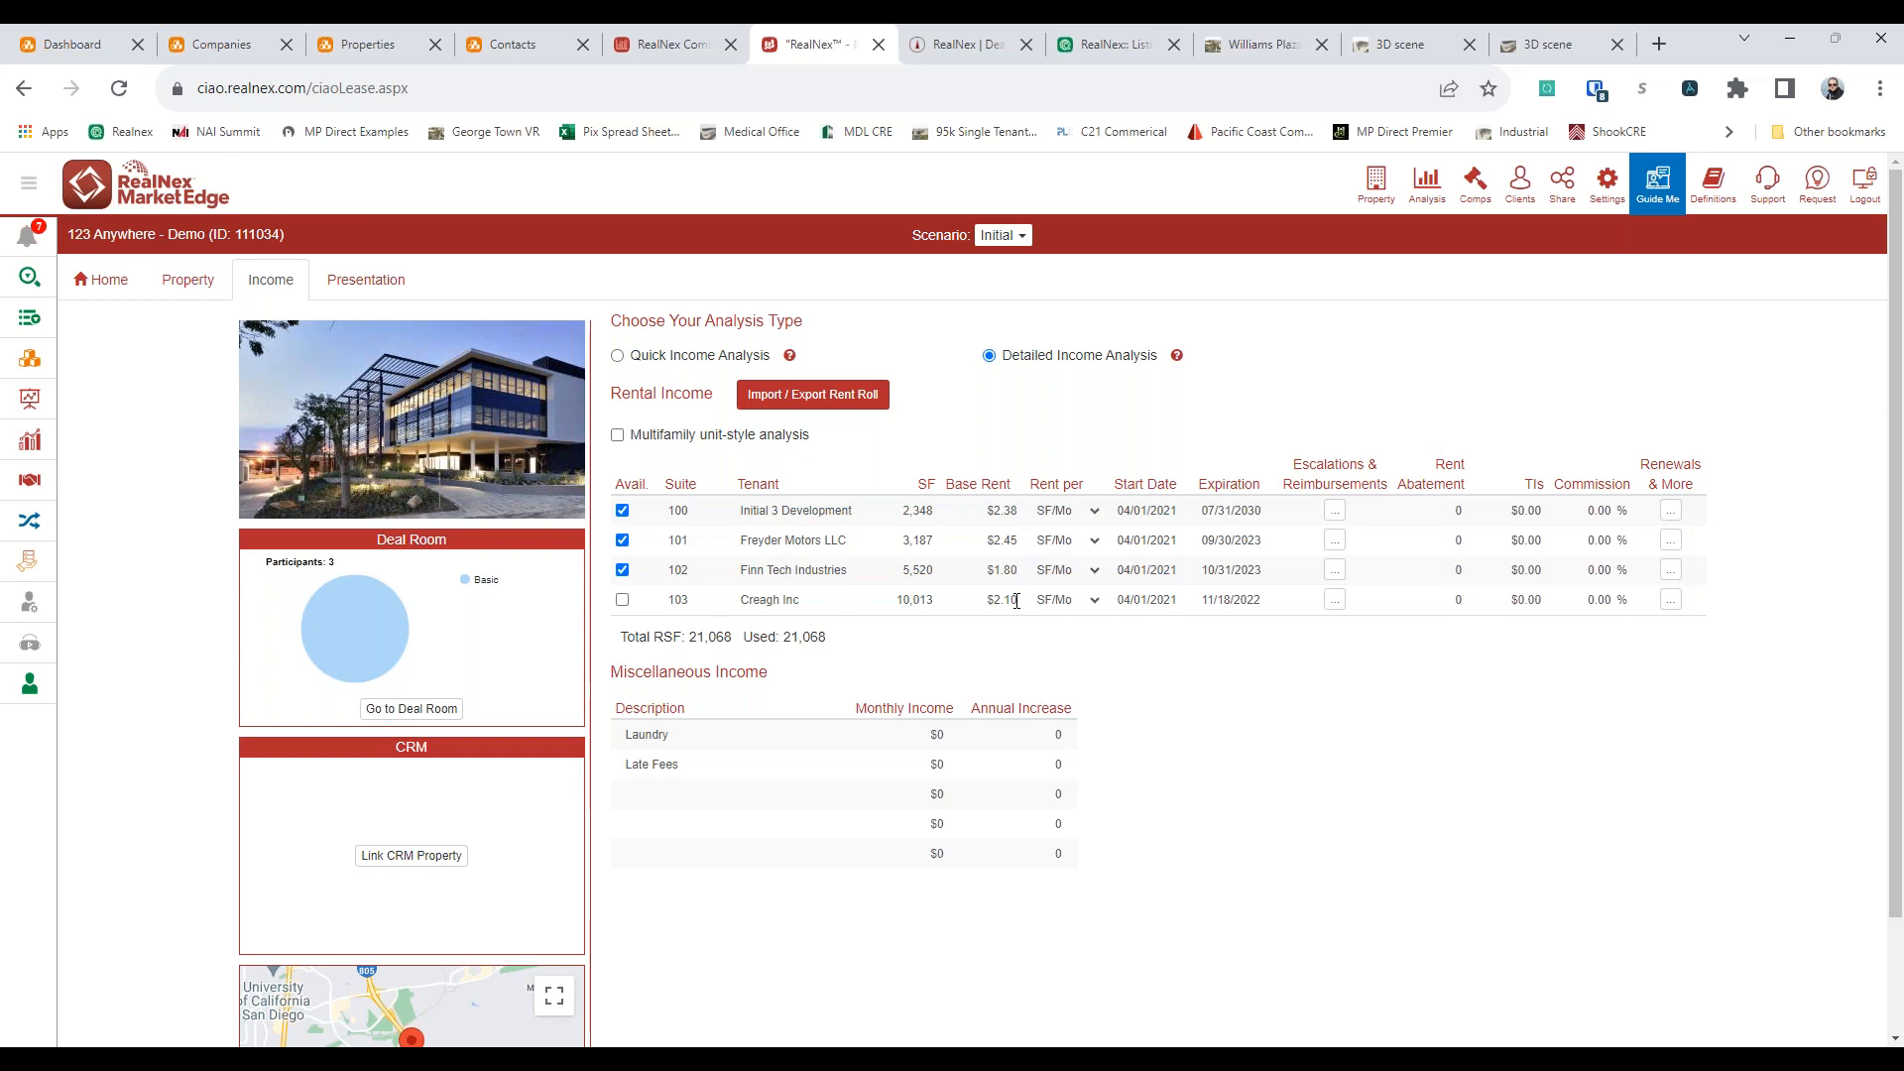
Open the property's presentation and load the RealNex template "Office For Lease Flyer (Spaces | No Map) Portrait"
{"action": "left_click", "coordinate": [409, 294]}
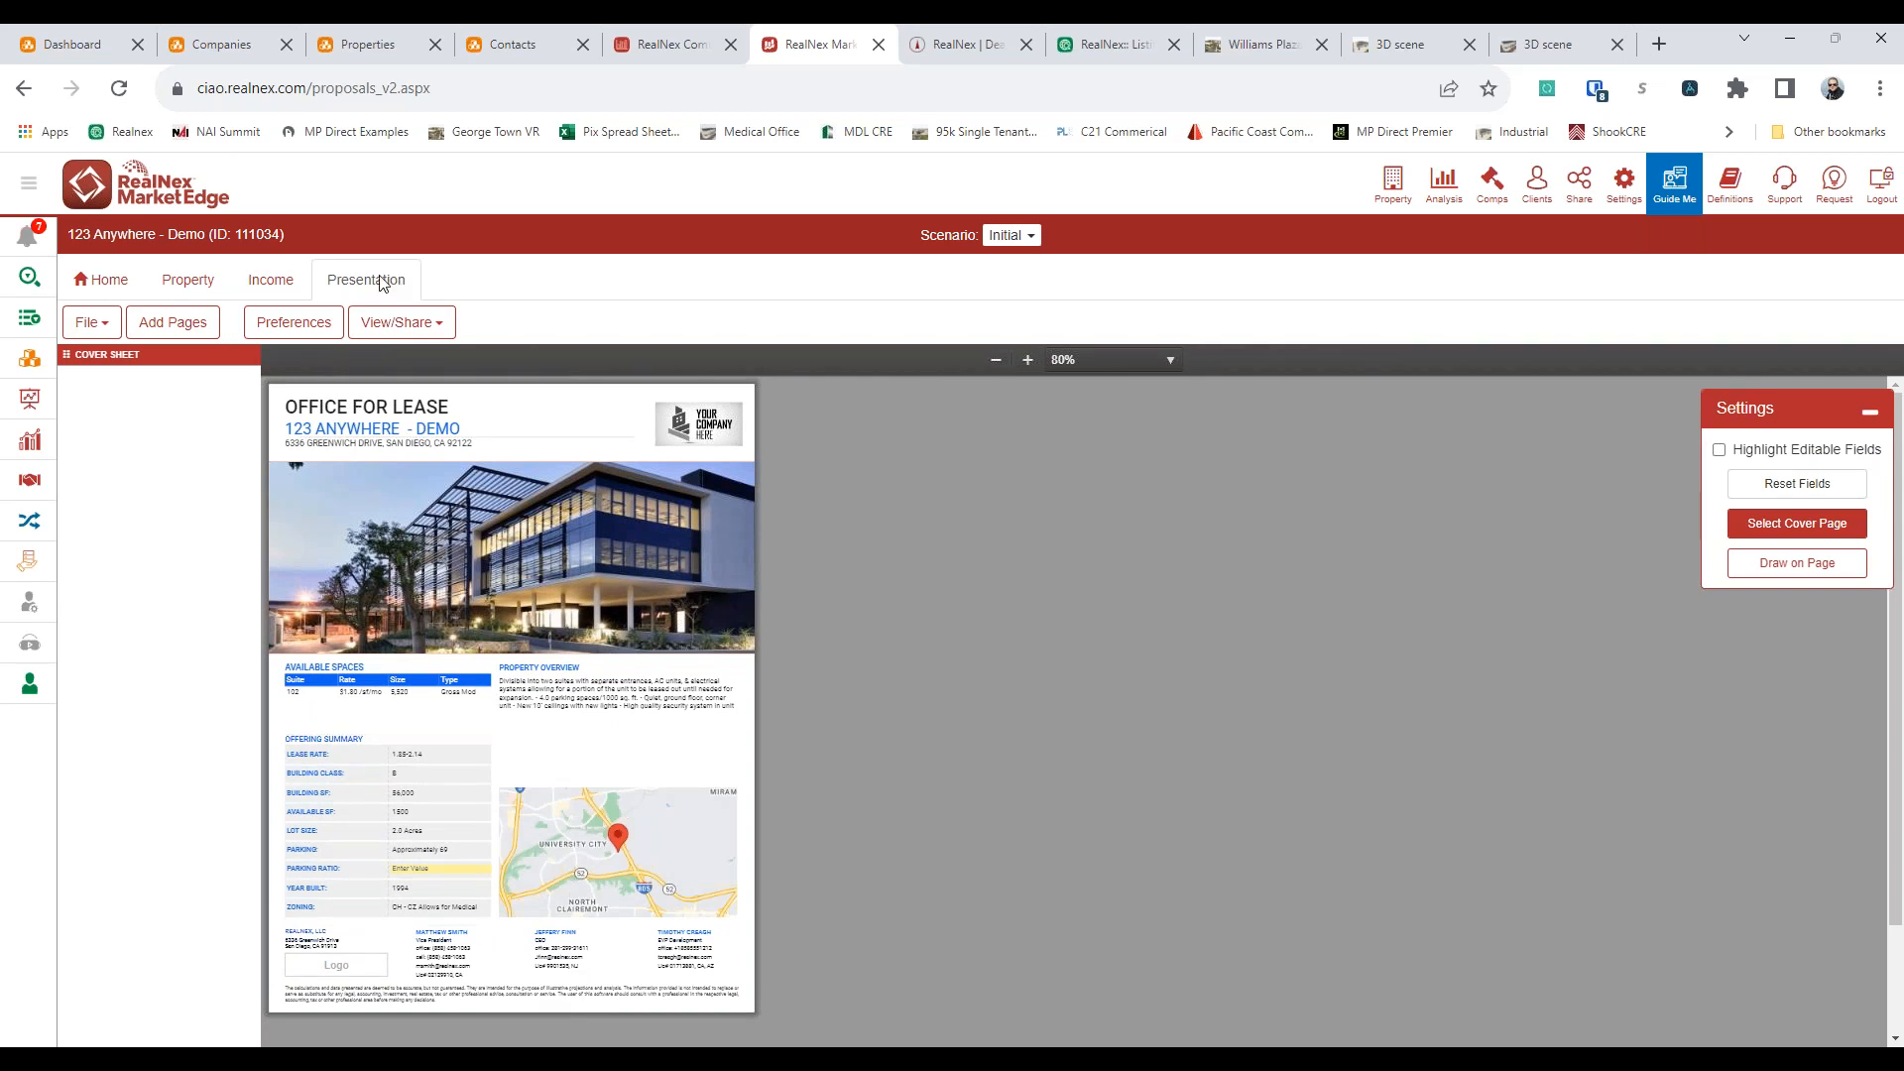
{"action": "left_click", "coordinate": [105, 338]}
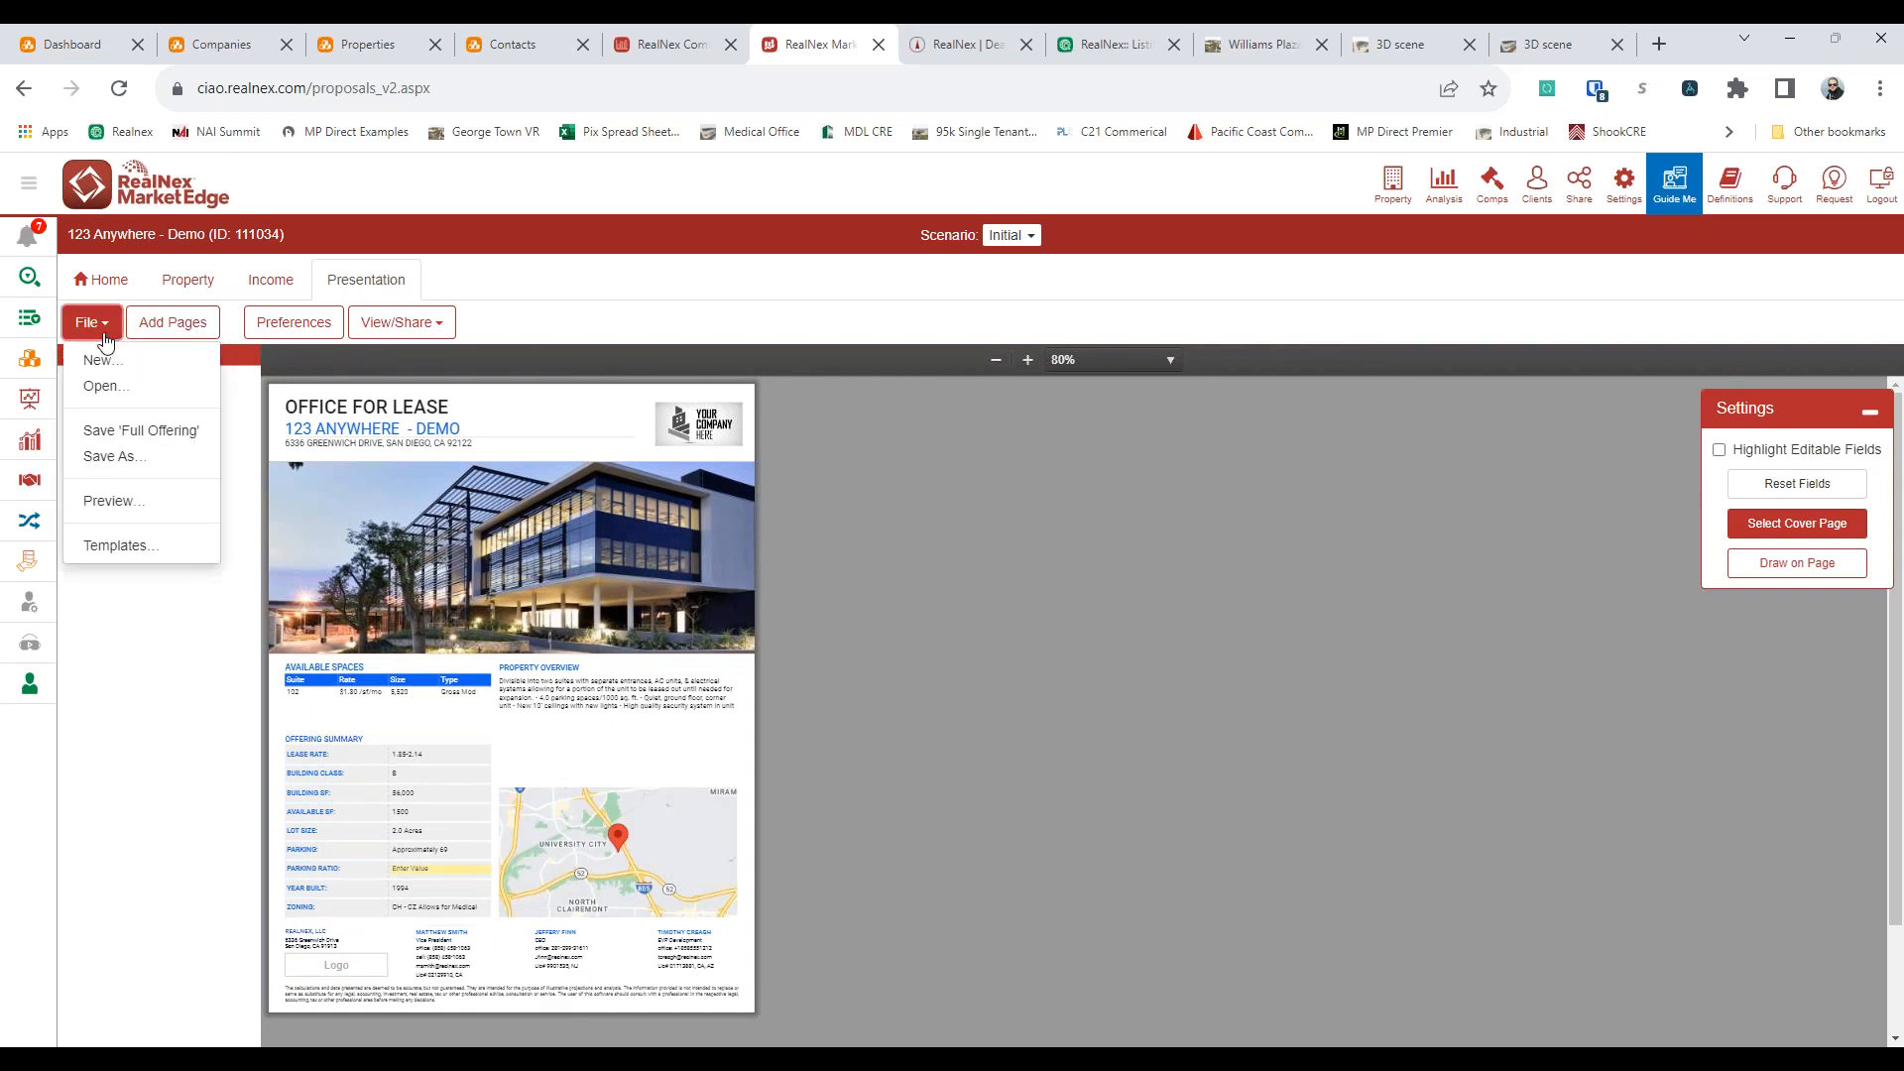
{"action": "left_click", "coordinate": [147, 550]}
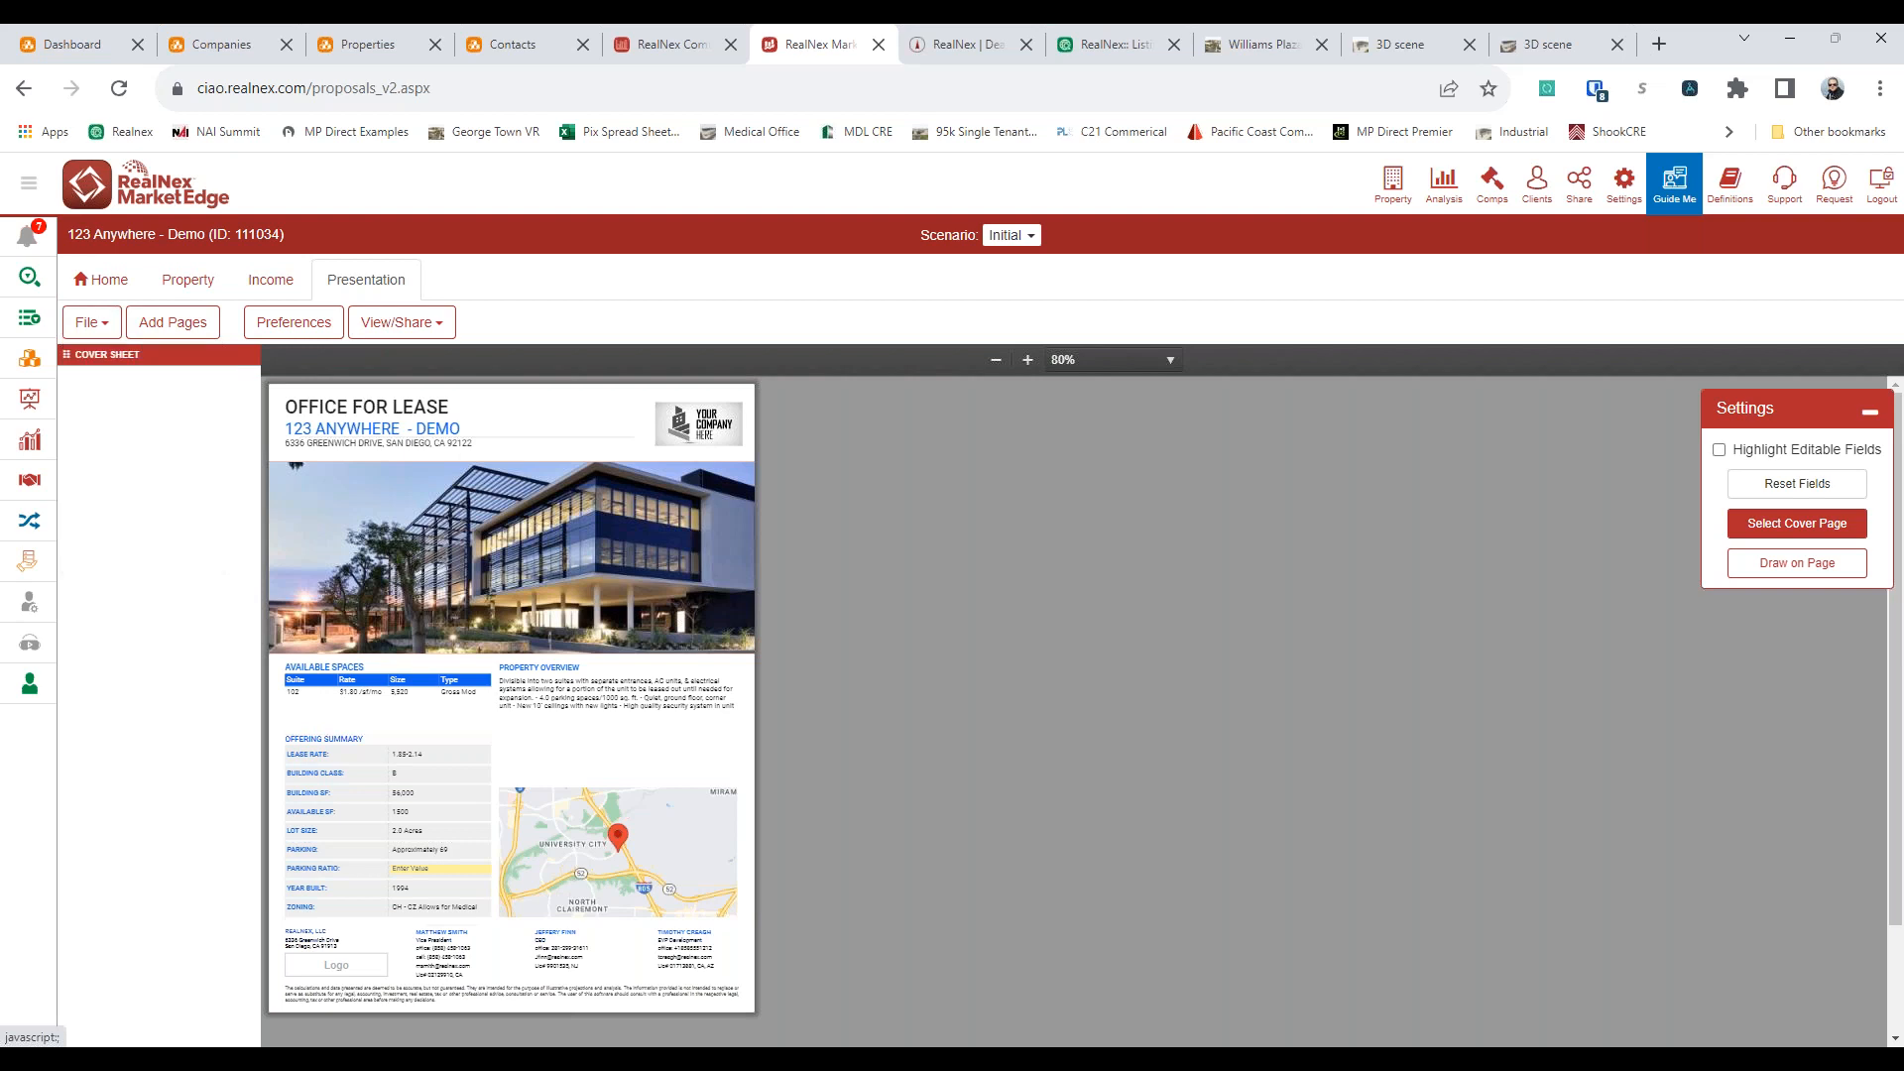
{"action": "left_click", "coordinate": [977, 347]}
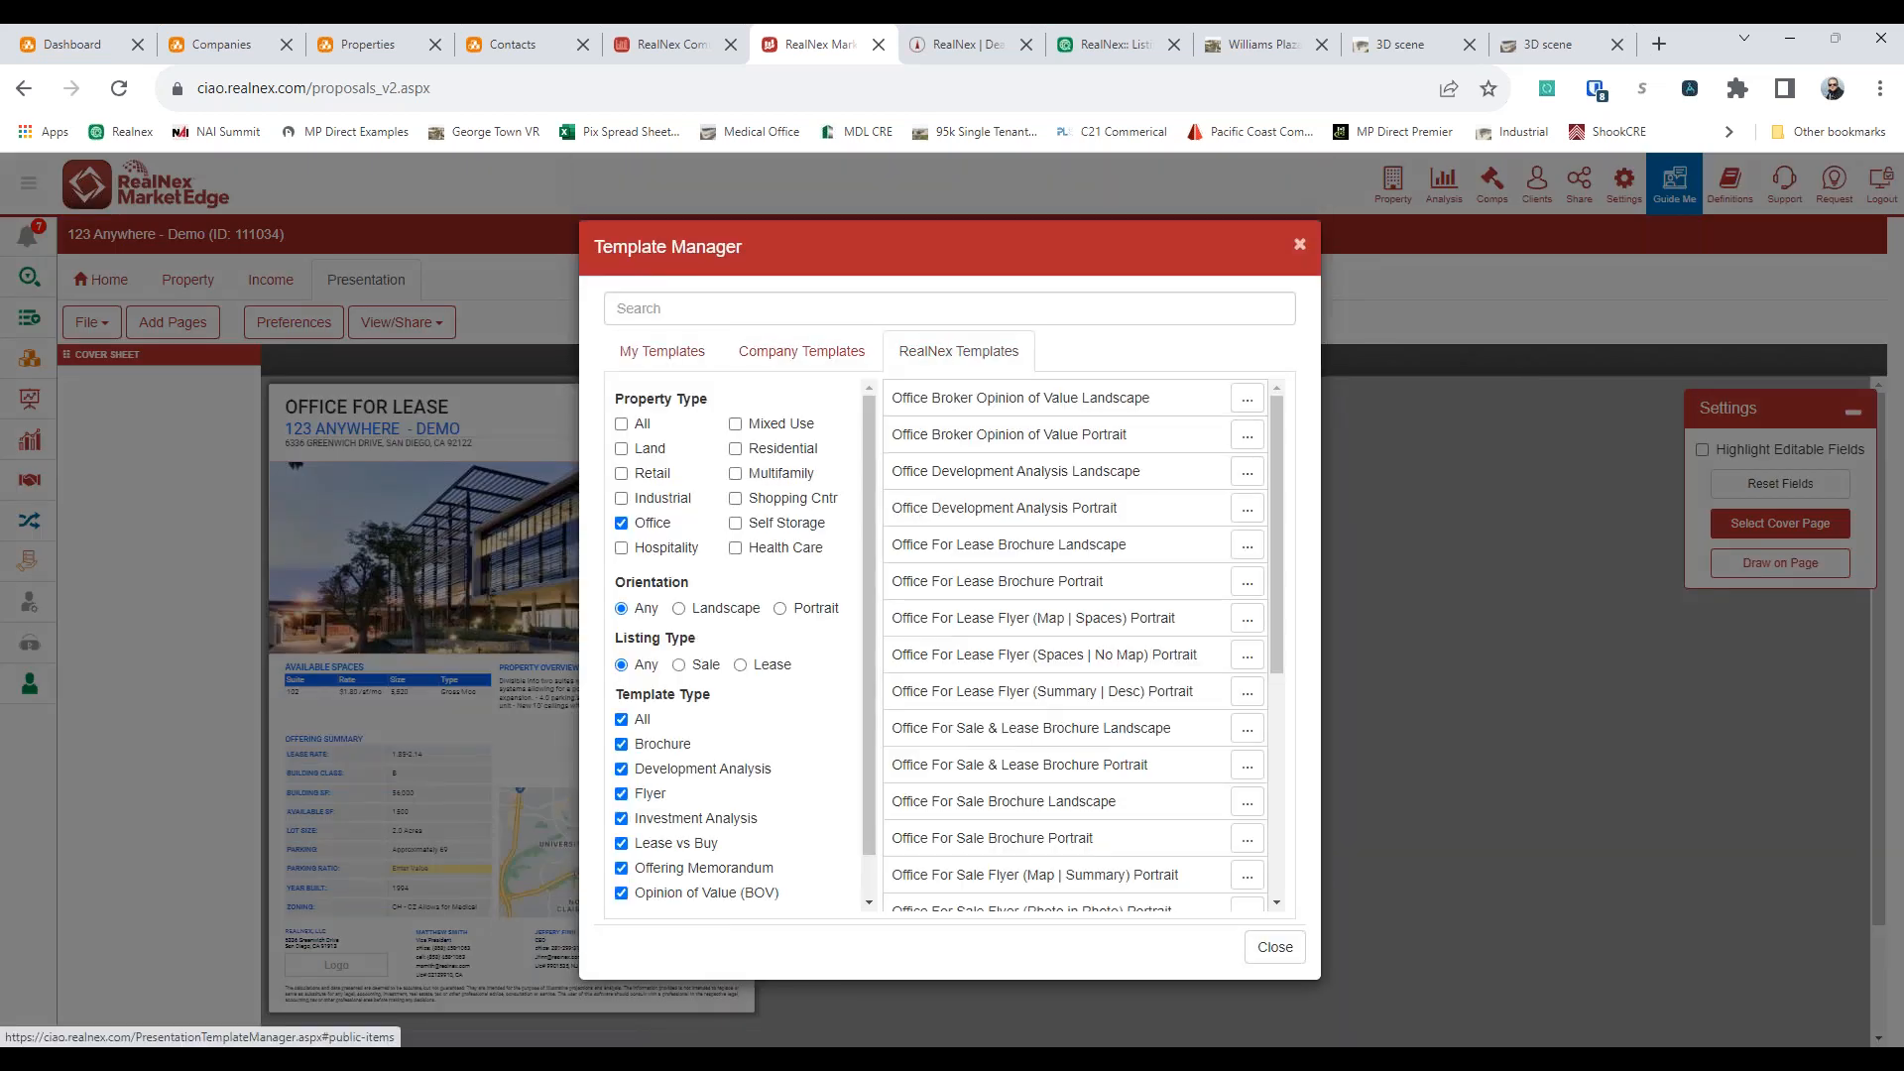
{"action": "left_click", "coordinate": [1054, 620]}
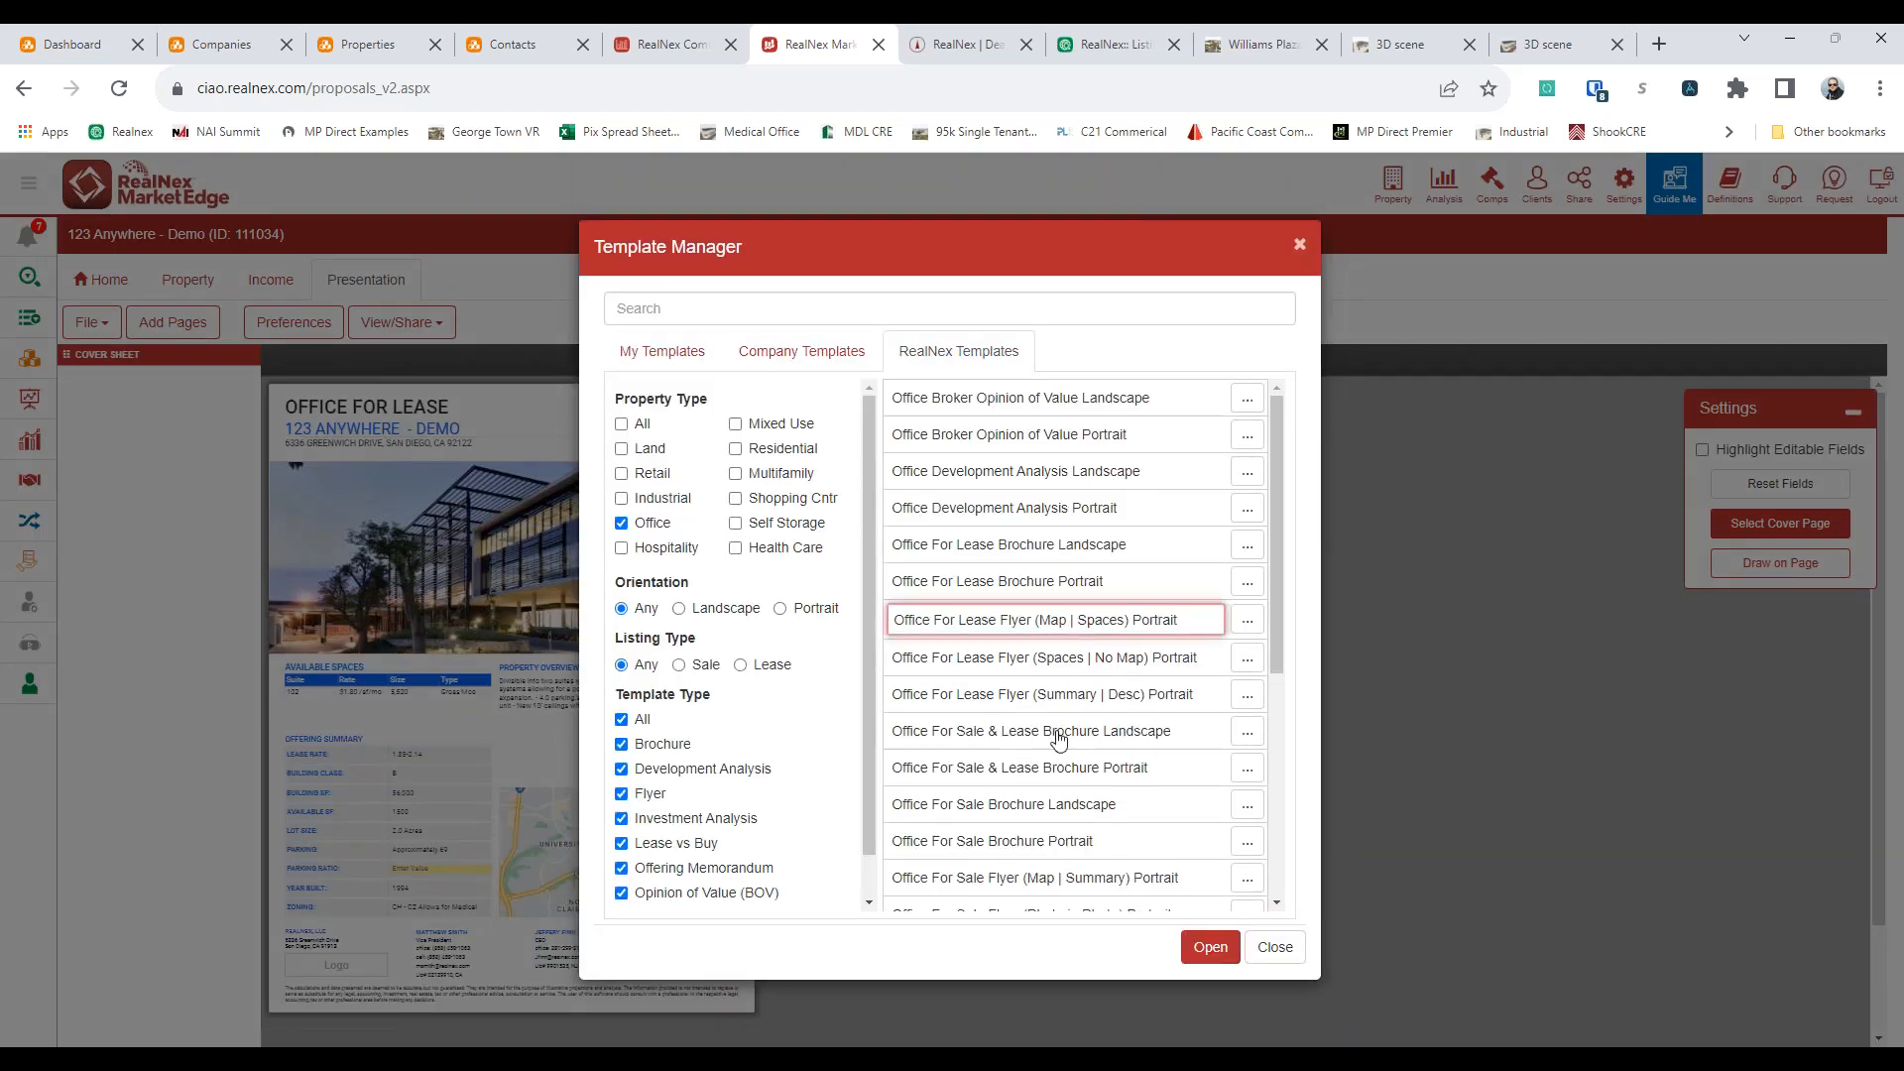
{"action": "left_click", "coordinate": [1062, 671]}
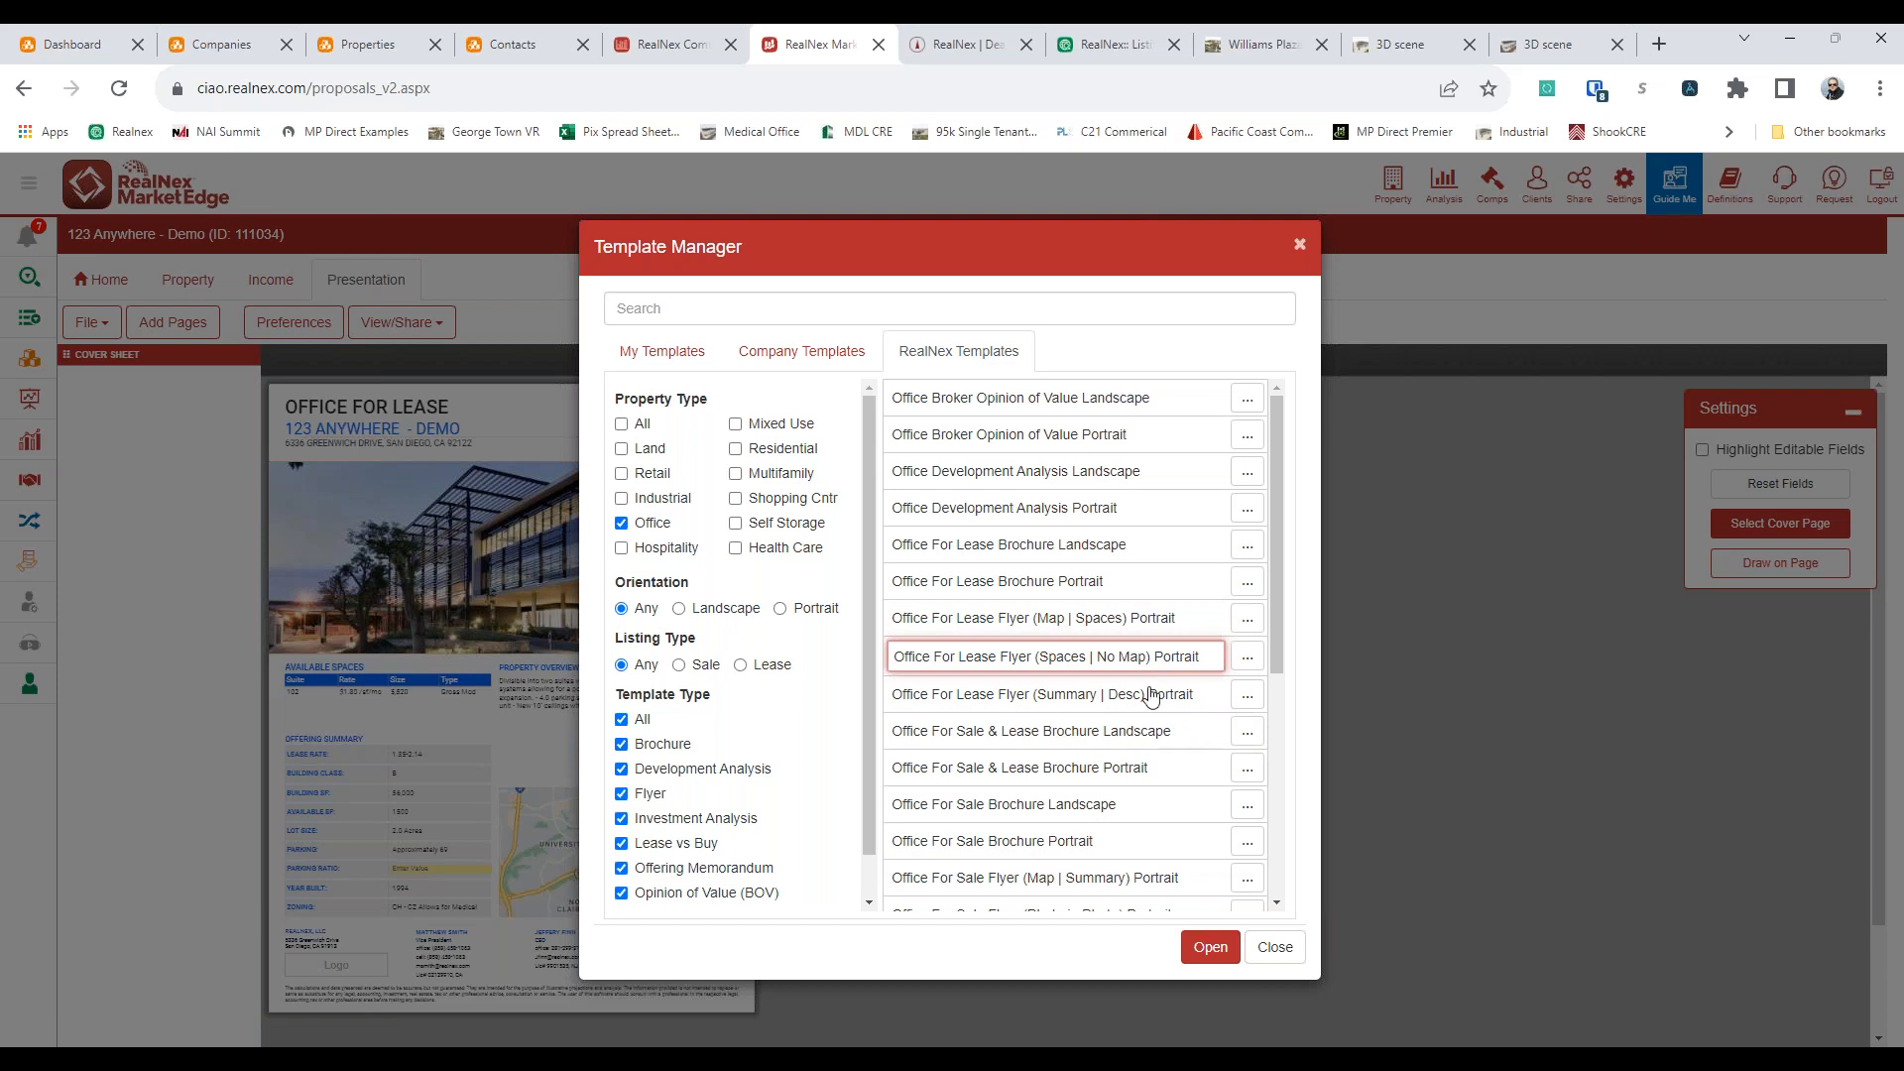
{"action": "left_click", "coordinate": [1152, 696]}
{"action": "left_click", "coordinate": [1064, 656]}
{"action": "left_click", "coordinate": [1211, 946]}
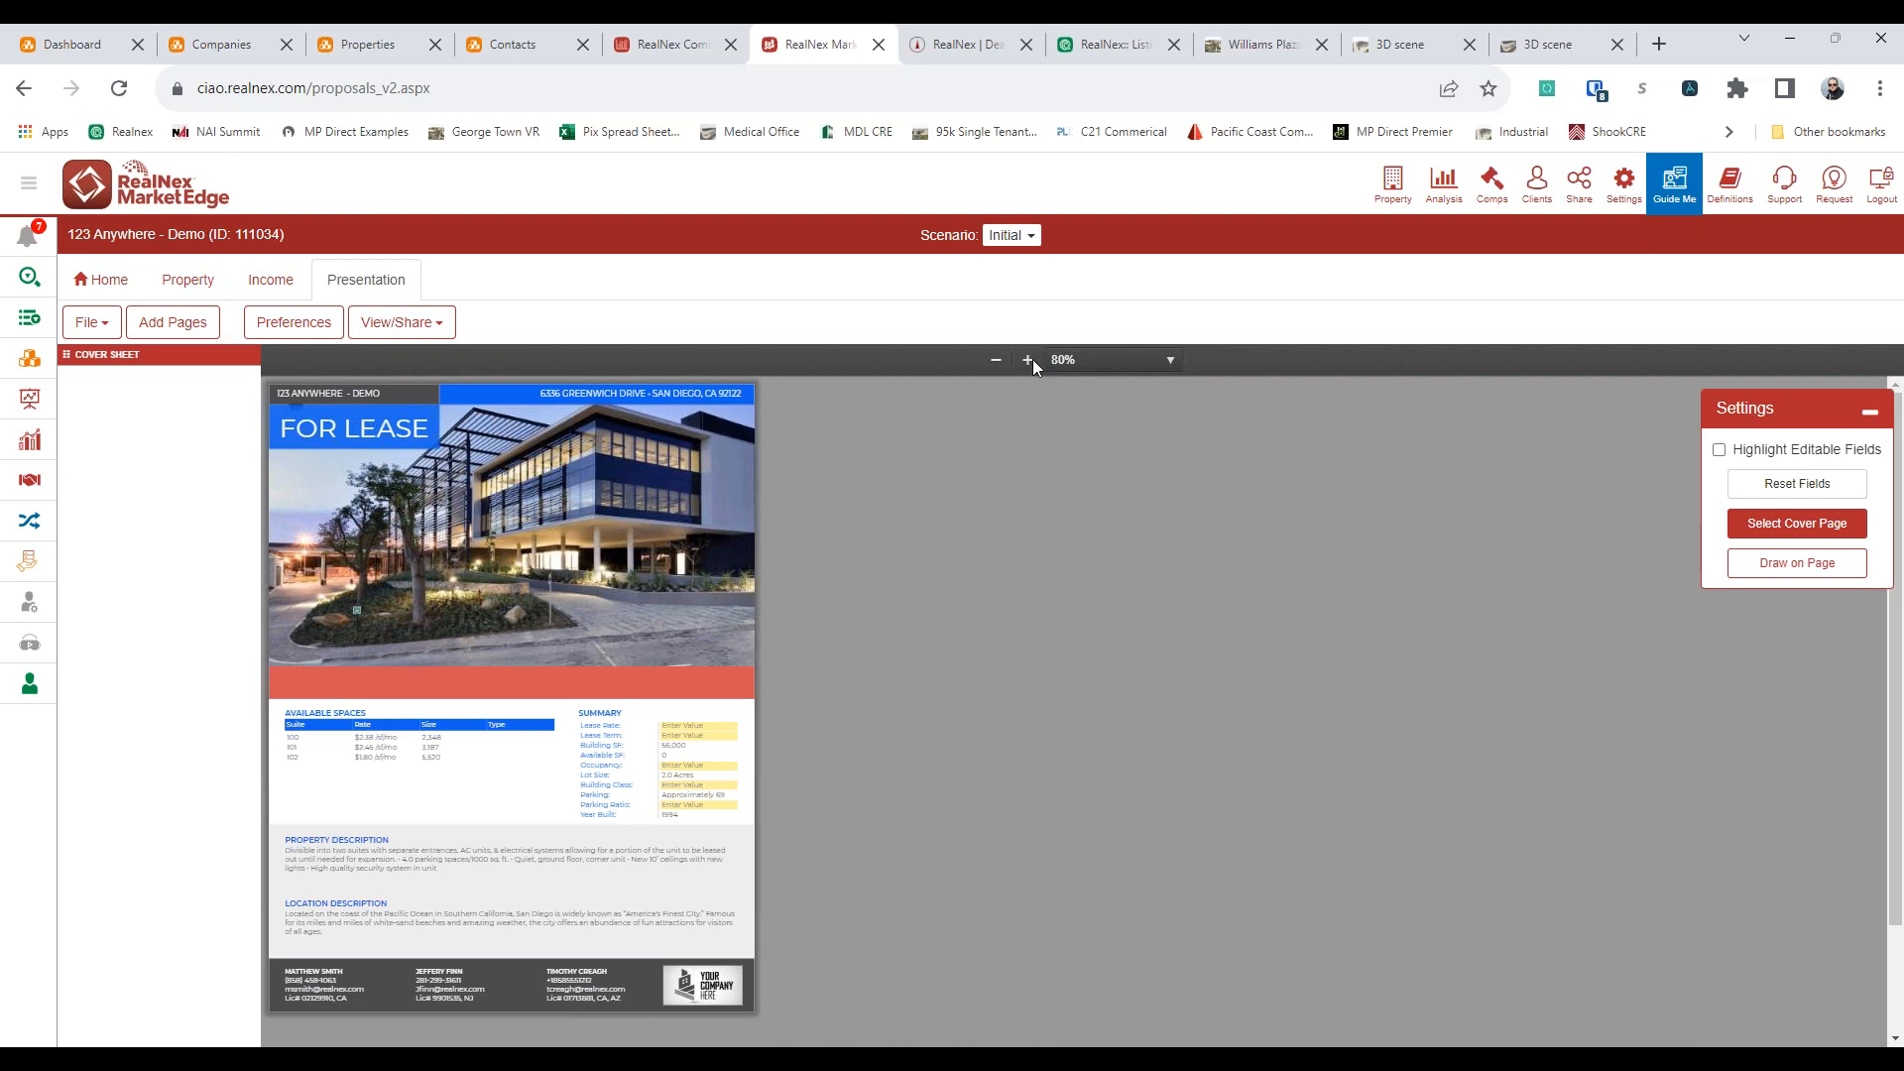
Expand the flyer's cover photo to fill its whole frame, covering the red band, and finish editing the page
{"action": "left_click", "coordinate": [1031, 363]}
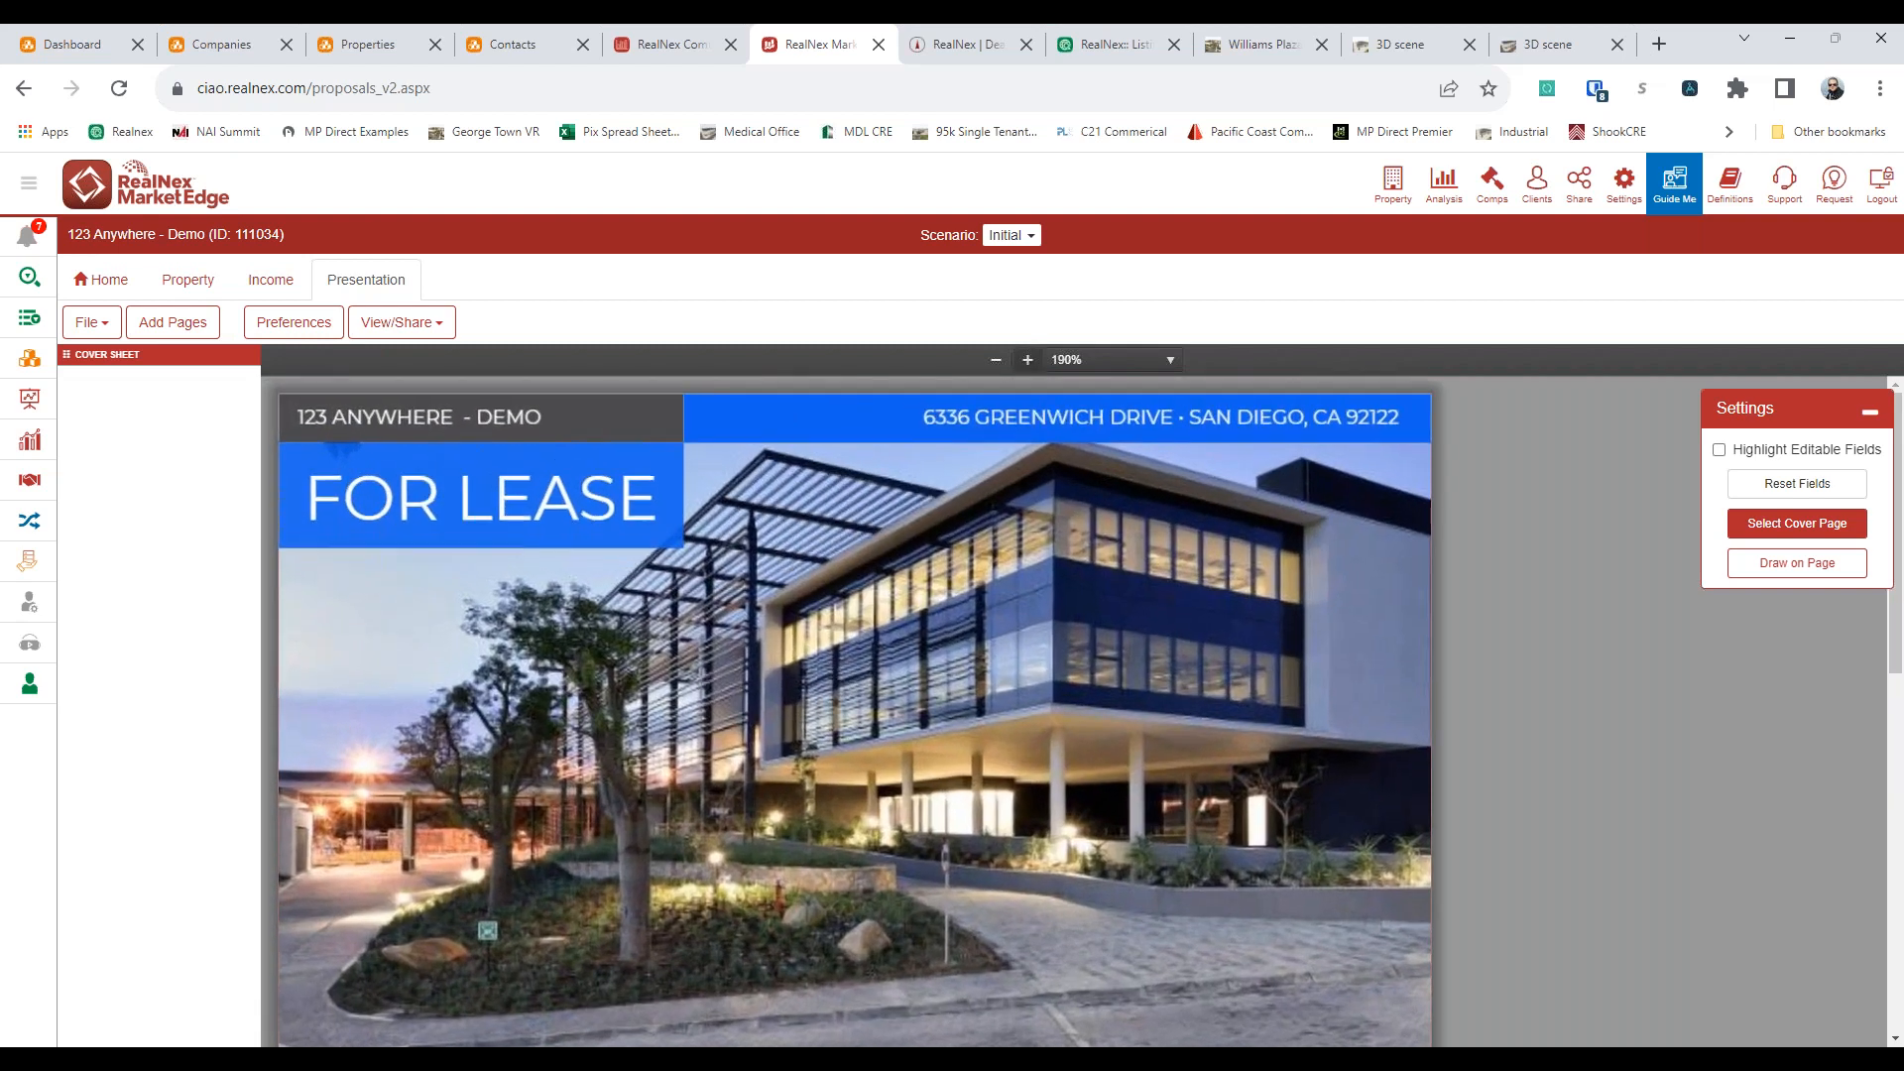
{"action": "left_click", "coordinate": [996, 360]}
{"action": "scroll", "coordinate": [587, 603], "scroll_direction": "down", "scroll_amount": 3}
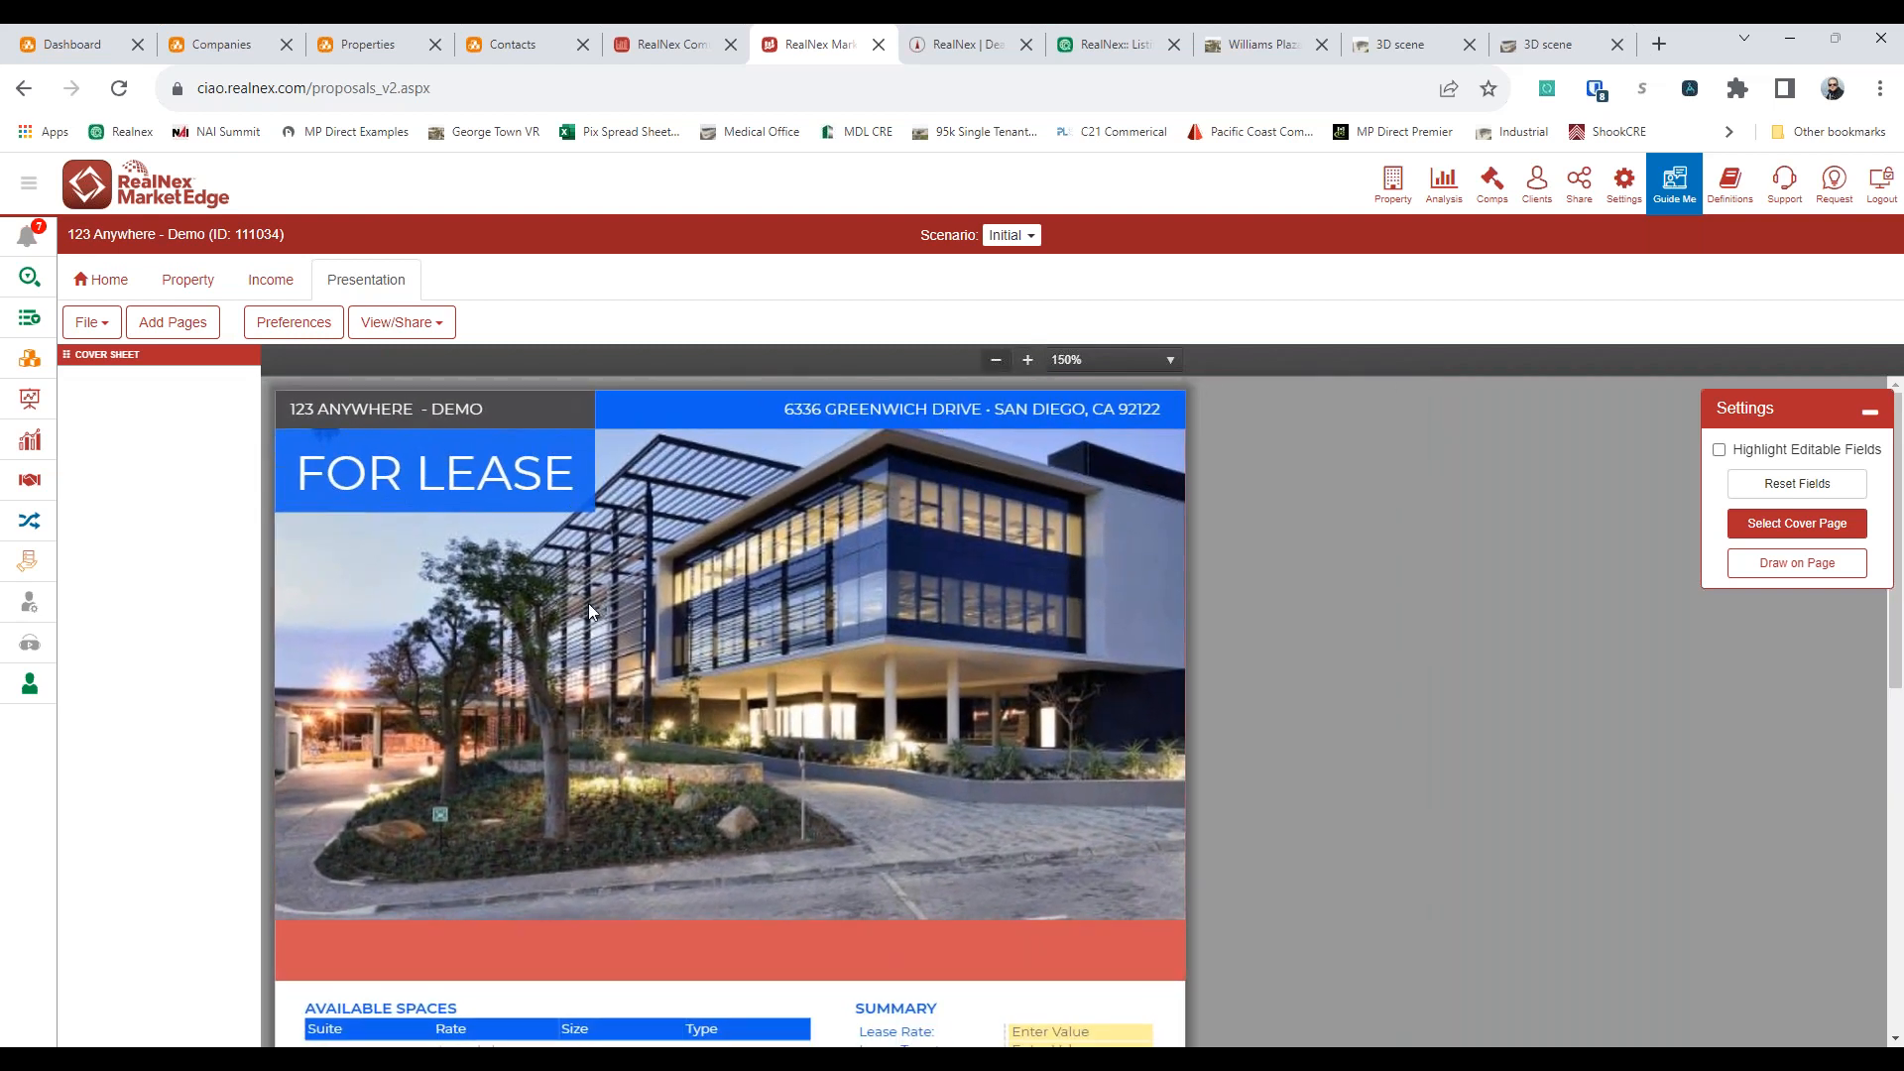
{"action": "left_click", "coordinate": [611, 656]}
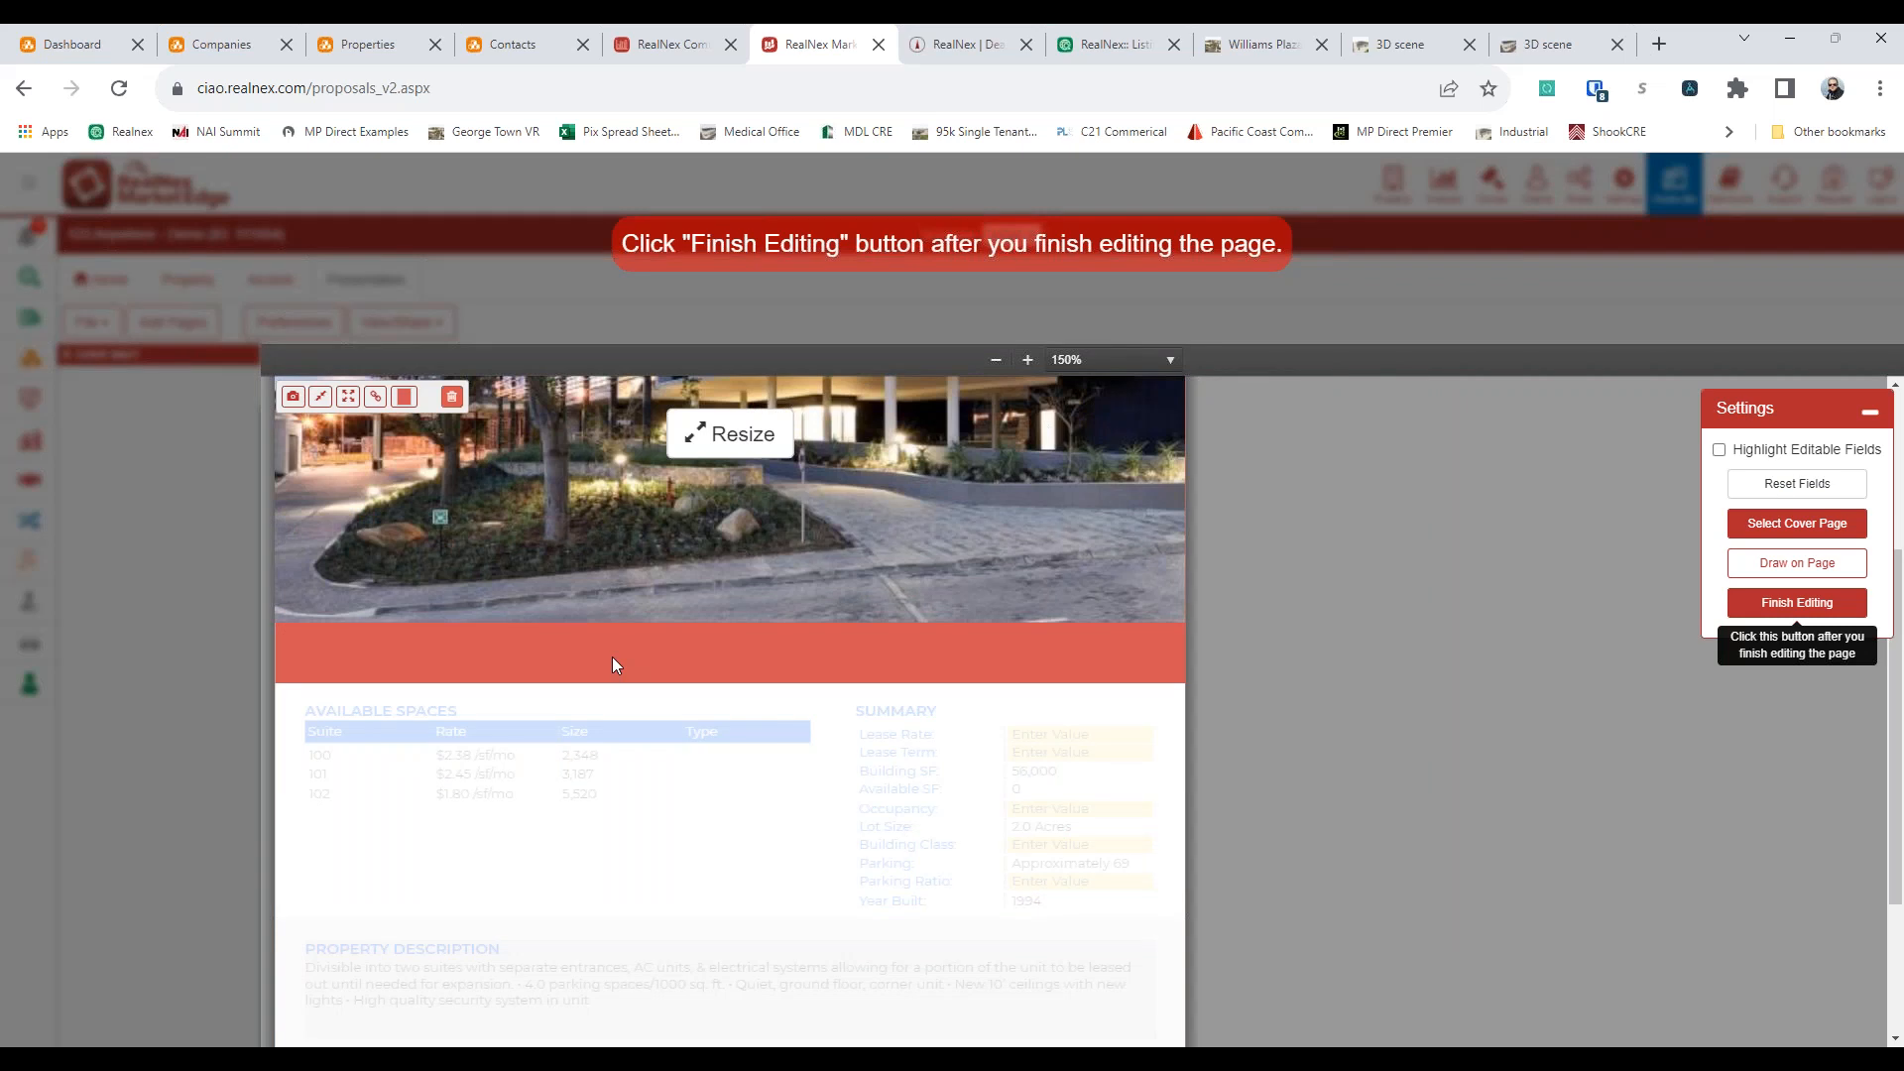
{"action": "left_click", "coordinate": [349, 398]}
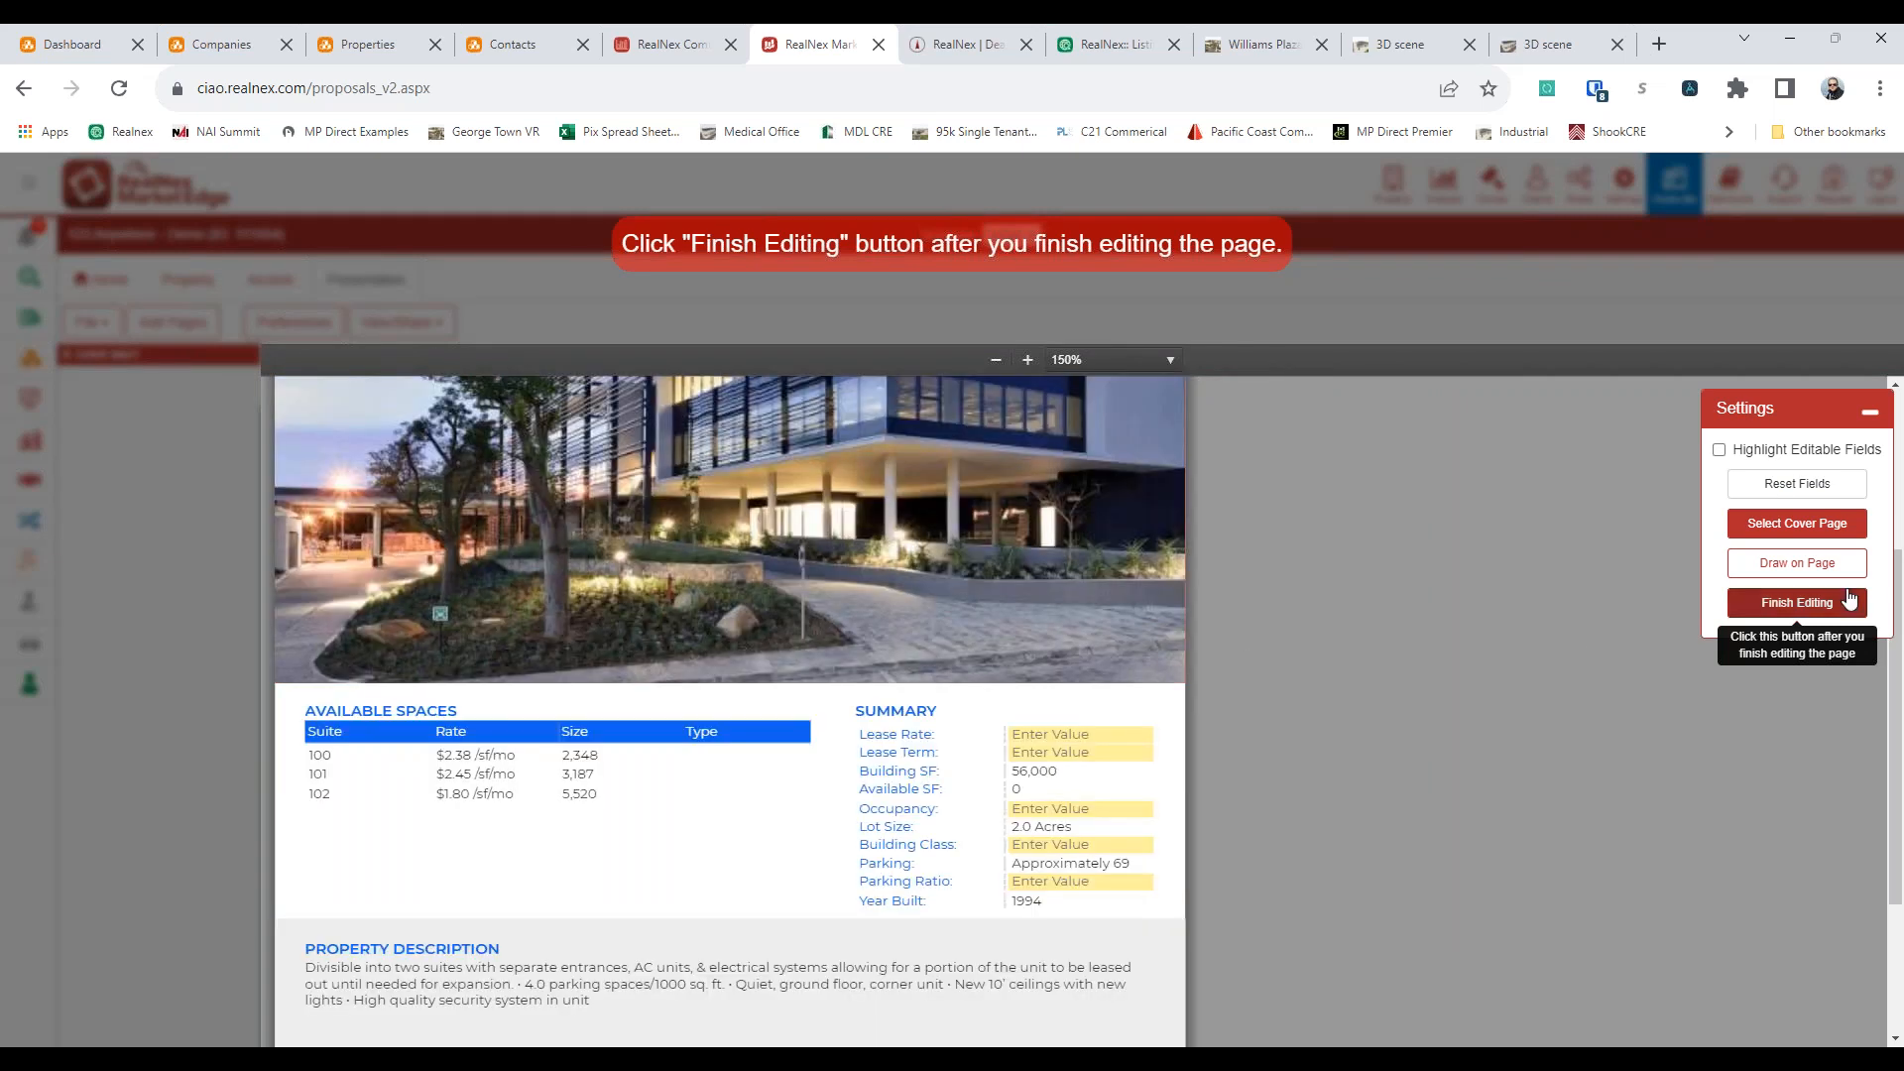
{"action": "left_click", "coordinate": [1811, 604]}
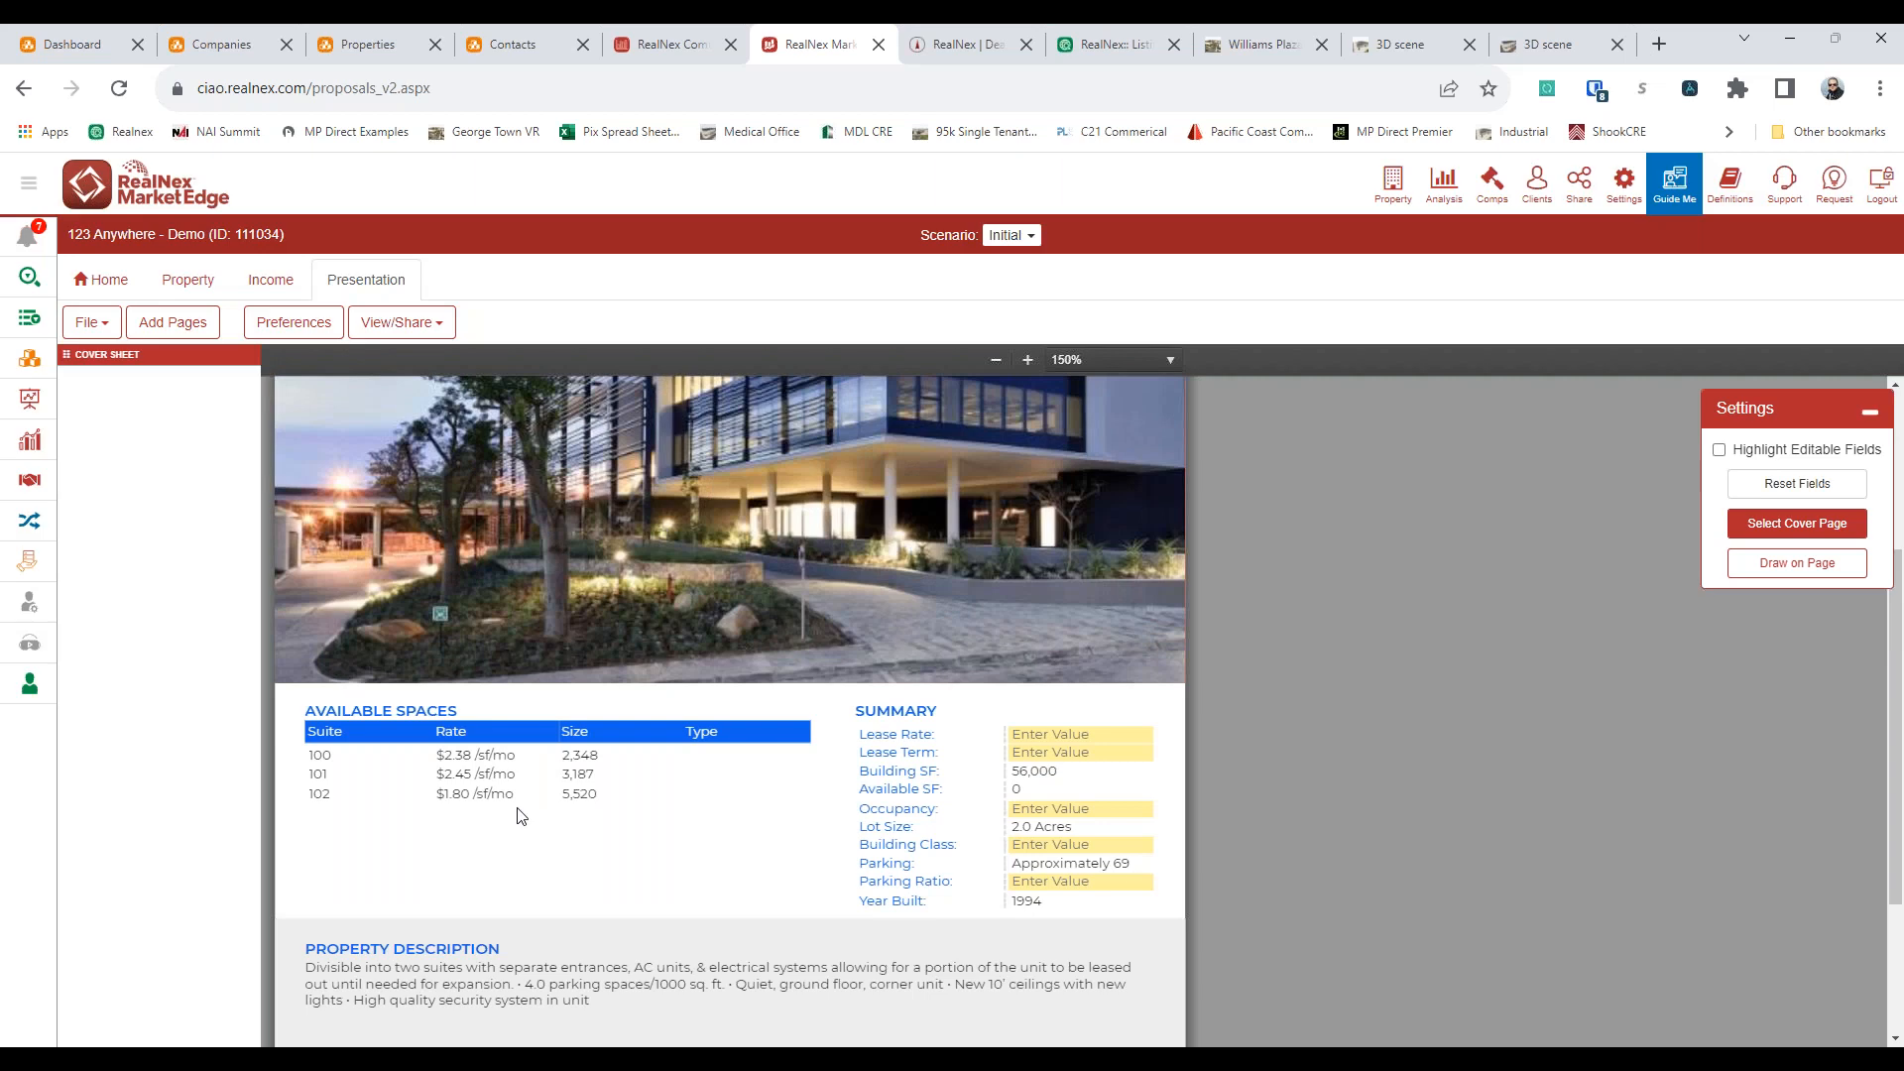
Fill in the Type column of the Available Spaces table: NNN for suite 100, Gross Mod for 101 and NN for 102
{"action": "left_click", "coordinate": [718, 753]}
{"action": "type", "text": "NNN"}
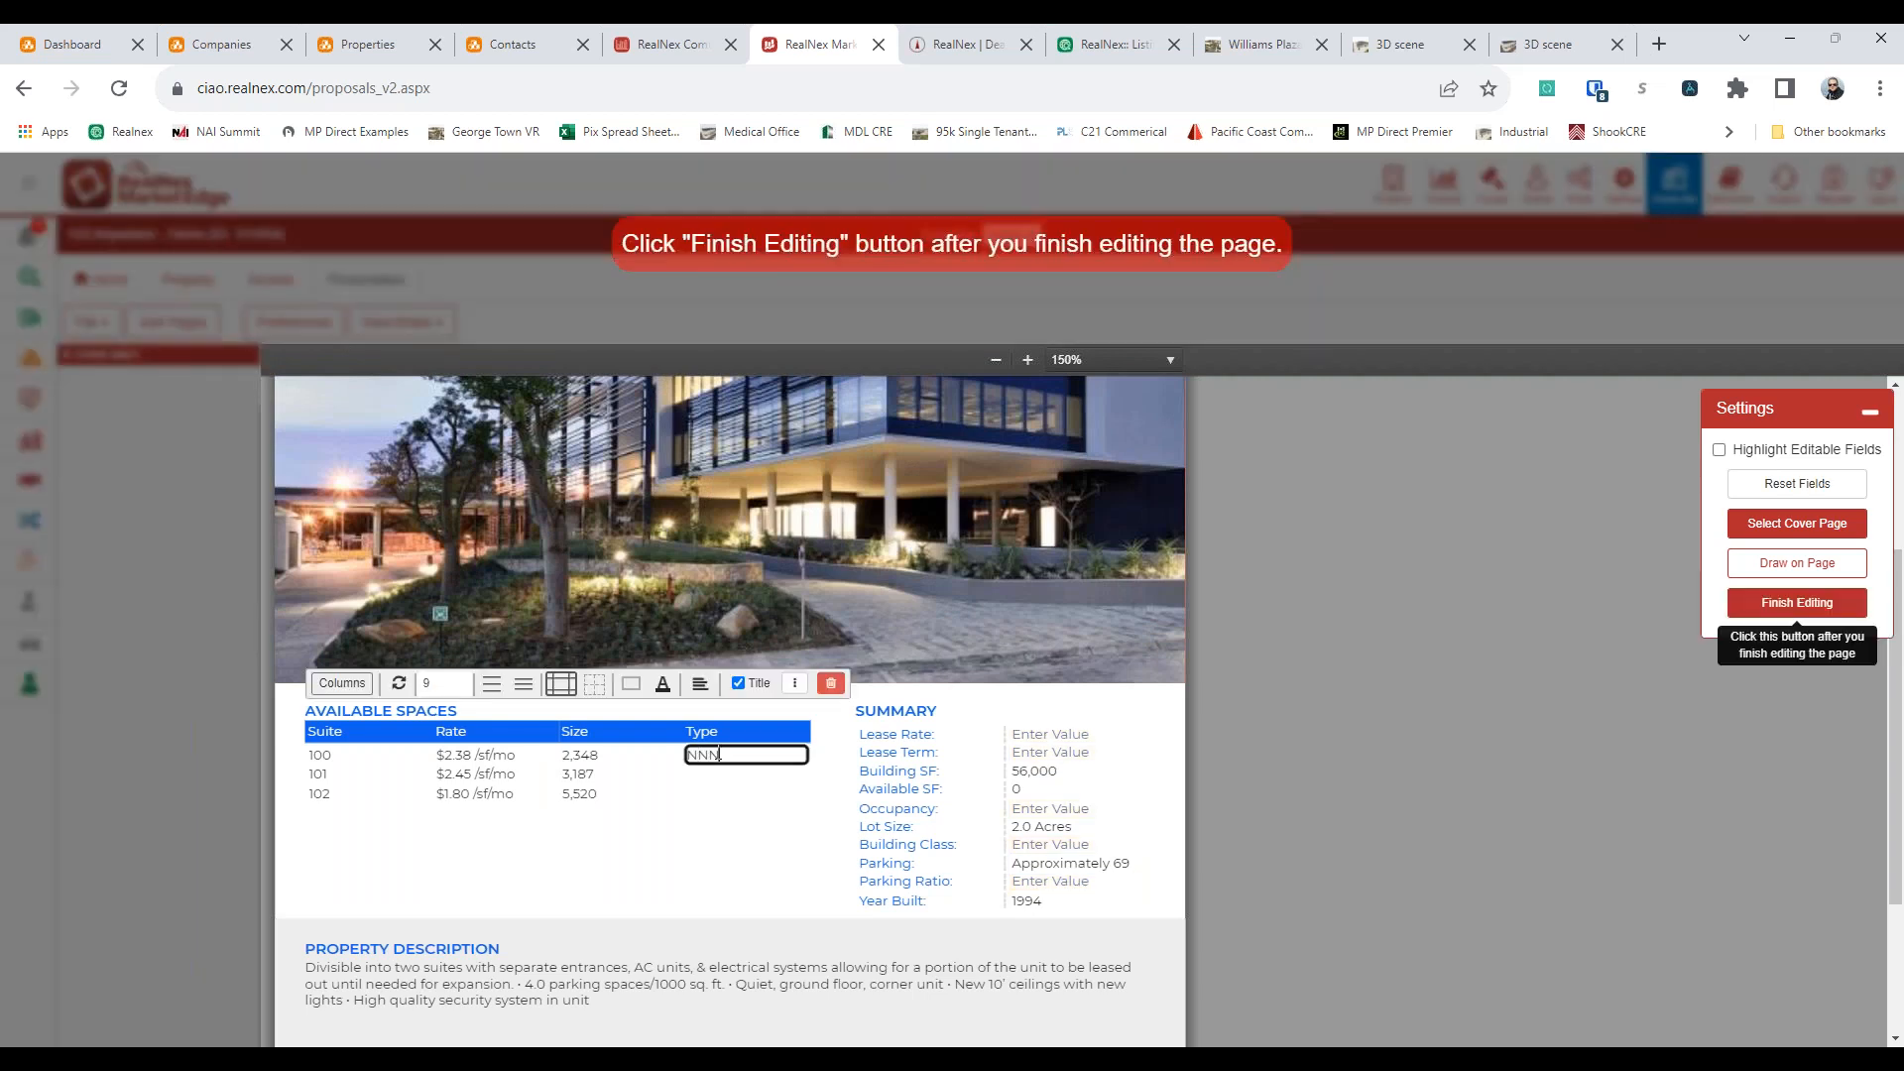
{"action": "left_click", "coordinate": [746, 774]}
{"action": "type", "text": "Gross Mod"}
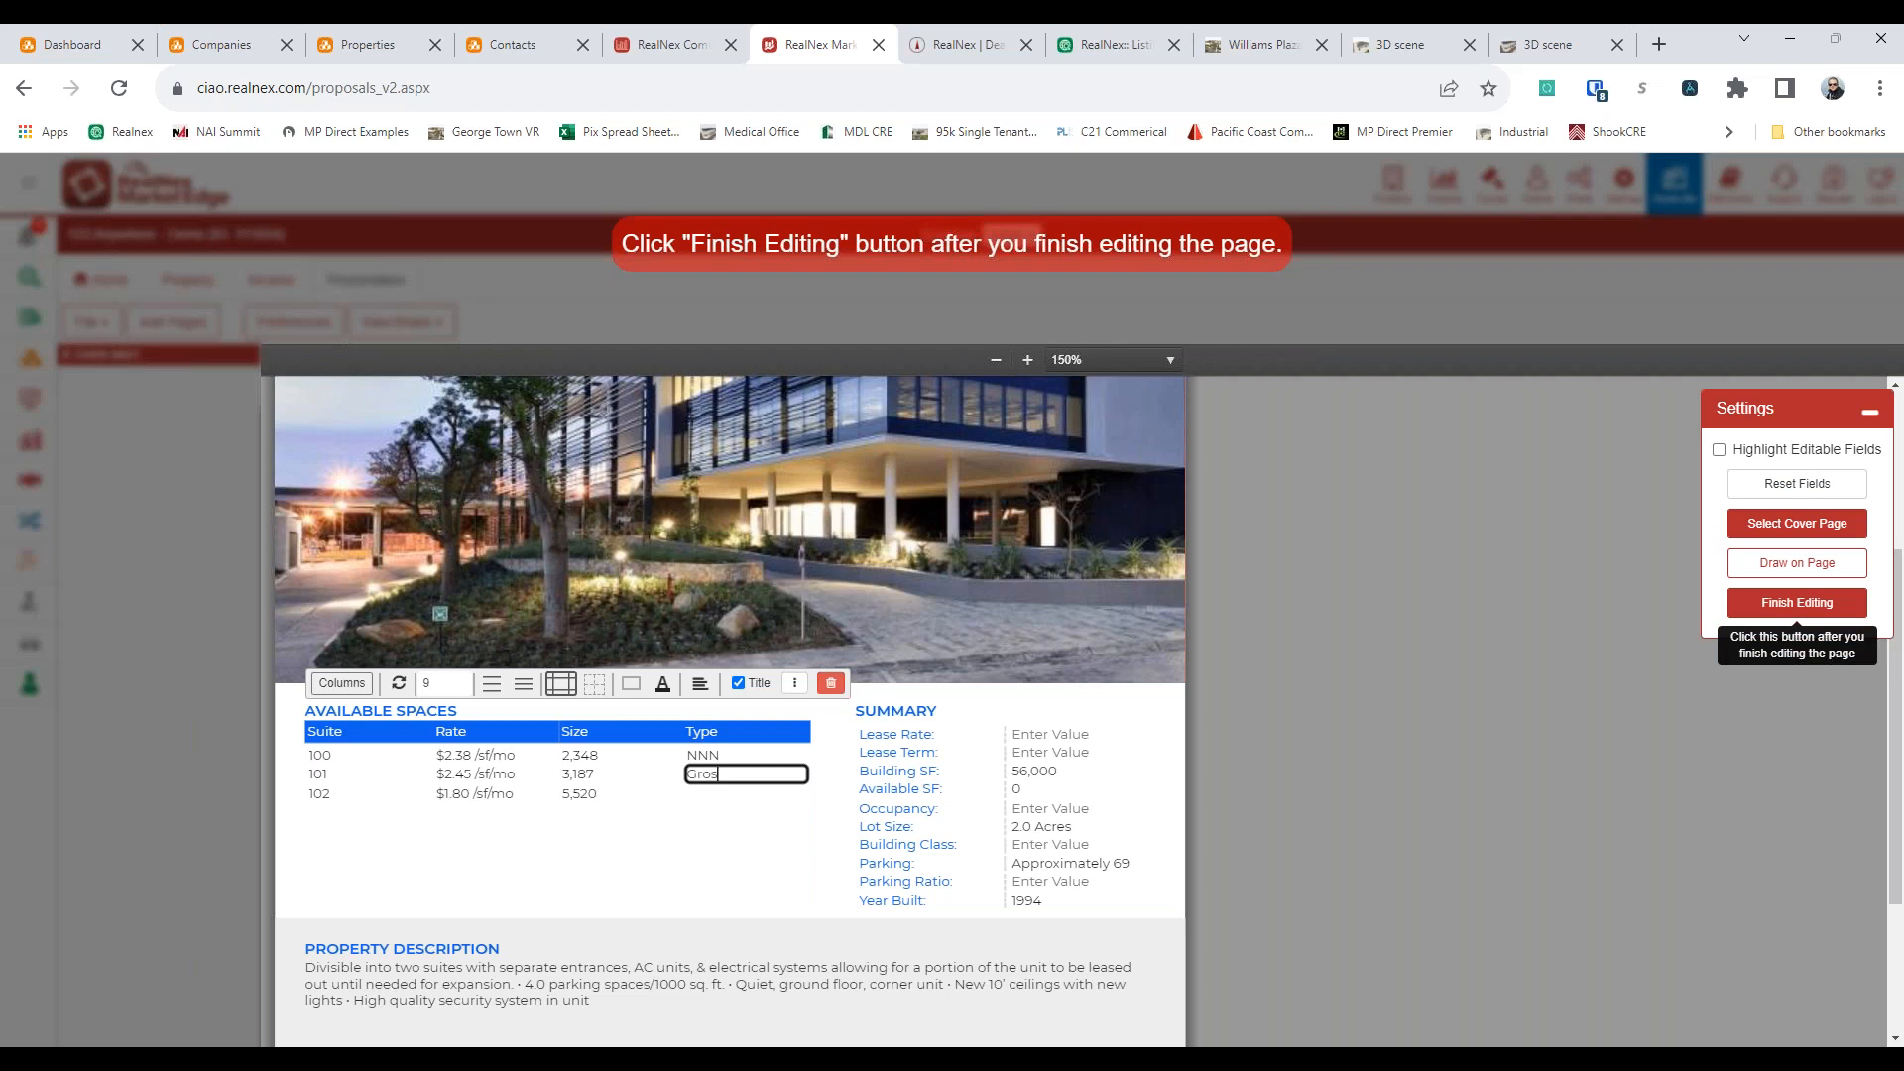
{"action": "key", "text": "Tab"}
{"action": "left_click", "coordinate": [740, 793]}
{"action": "type", "text": "NN"}
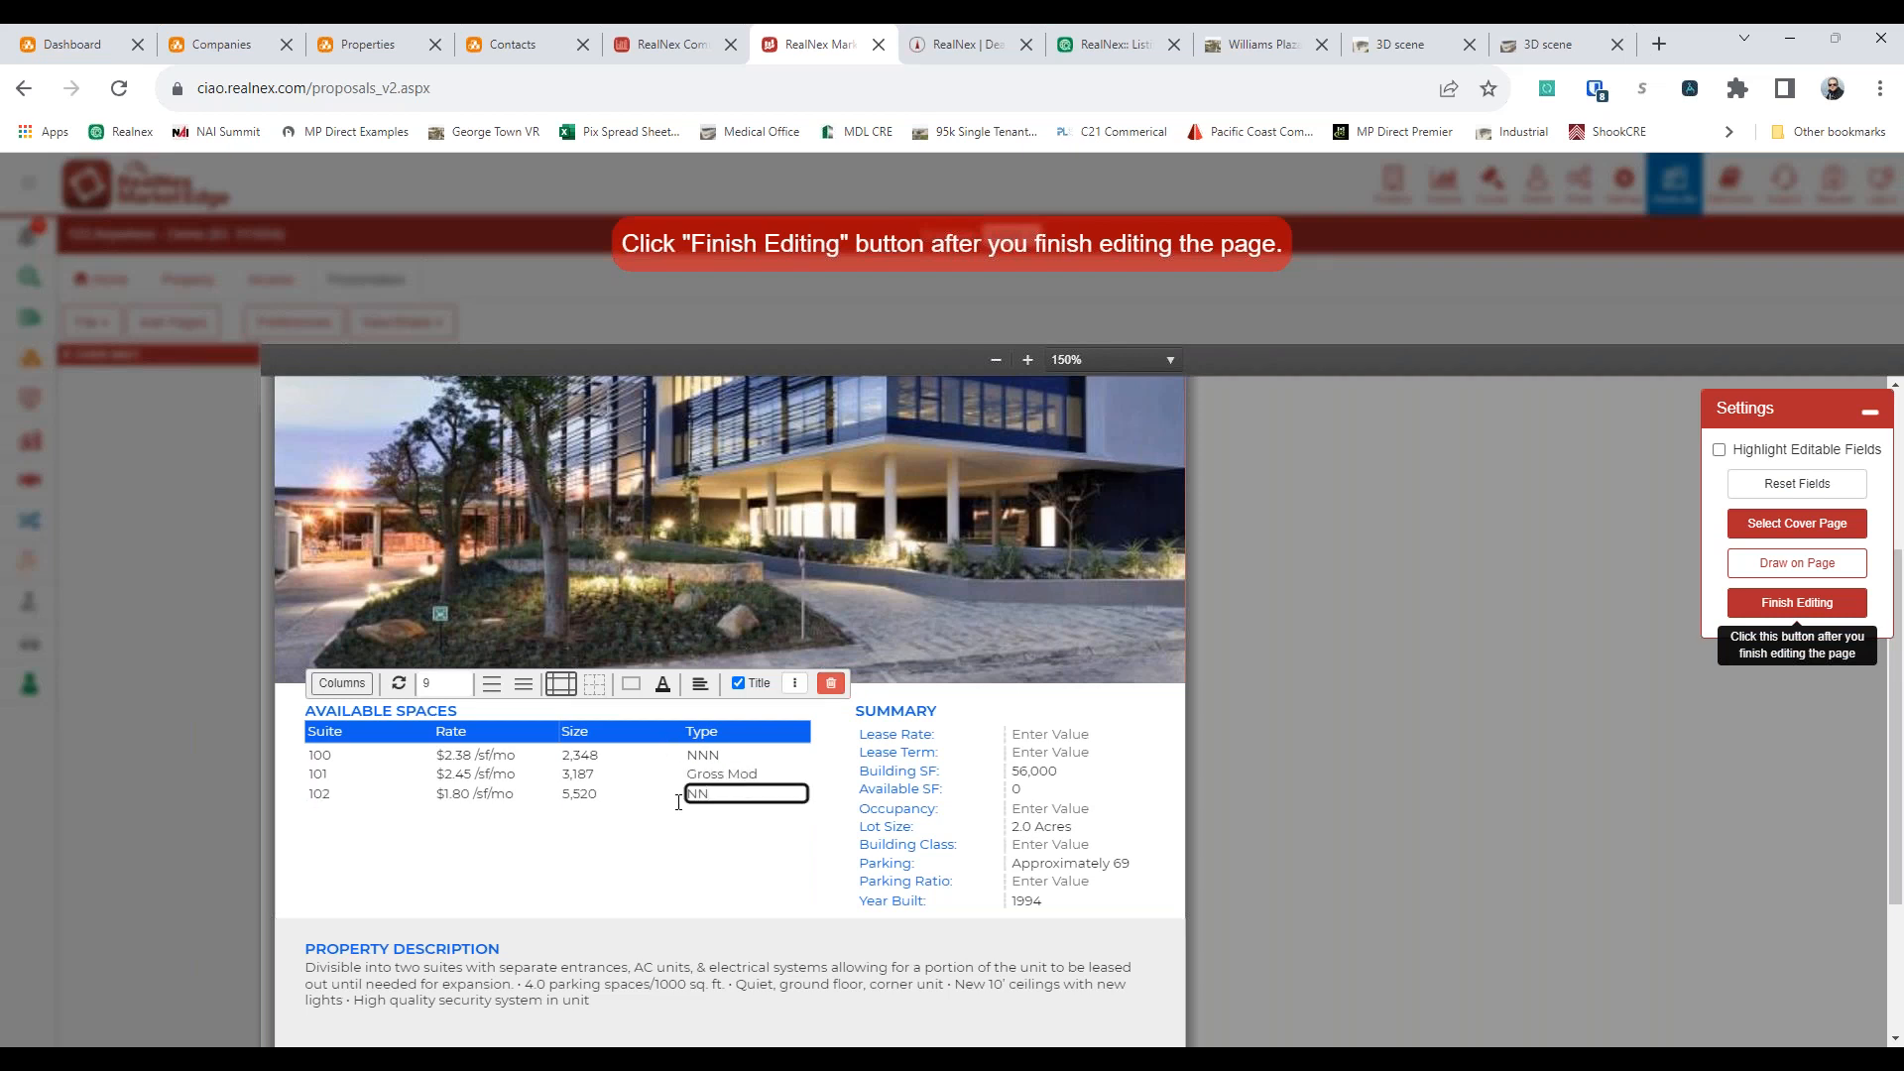
Hide the Lease Rate, Lease Term, Occupancy and Parking Ratio rows in the flyer's Summary table
{"action": "left_click", "coordinate": [585, 952]}
{"action": "scroll", "coordinate": [1541, 687], "scroll_direction": "up", "scroll_amount": 2}
{"action": "scroll", "coordinate": [1521, 654], "scroll_direction": "down", "scroll_amount": 2}
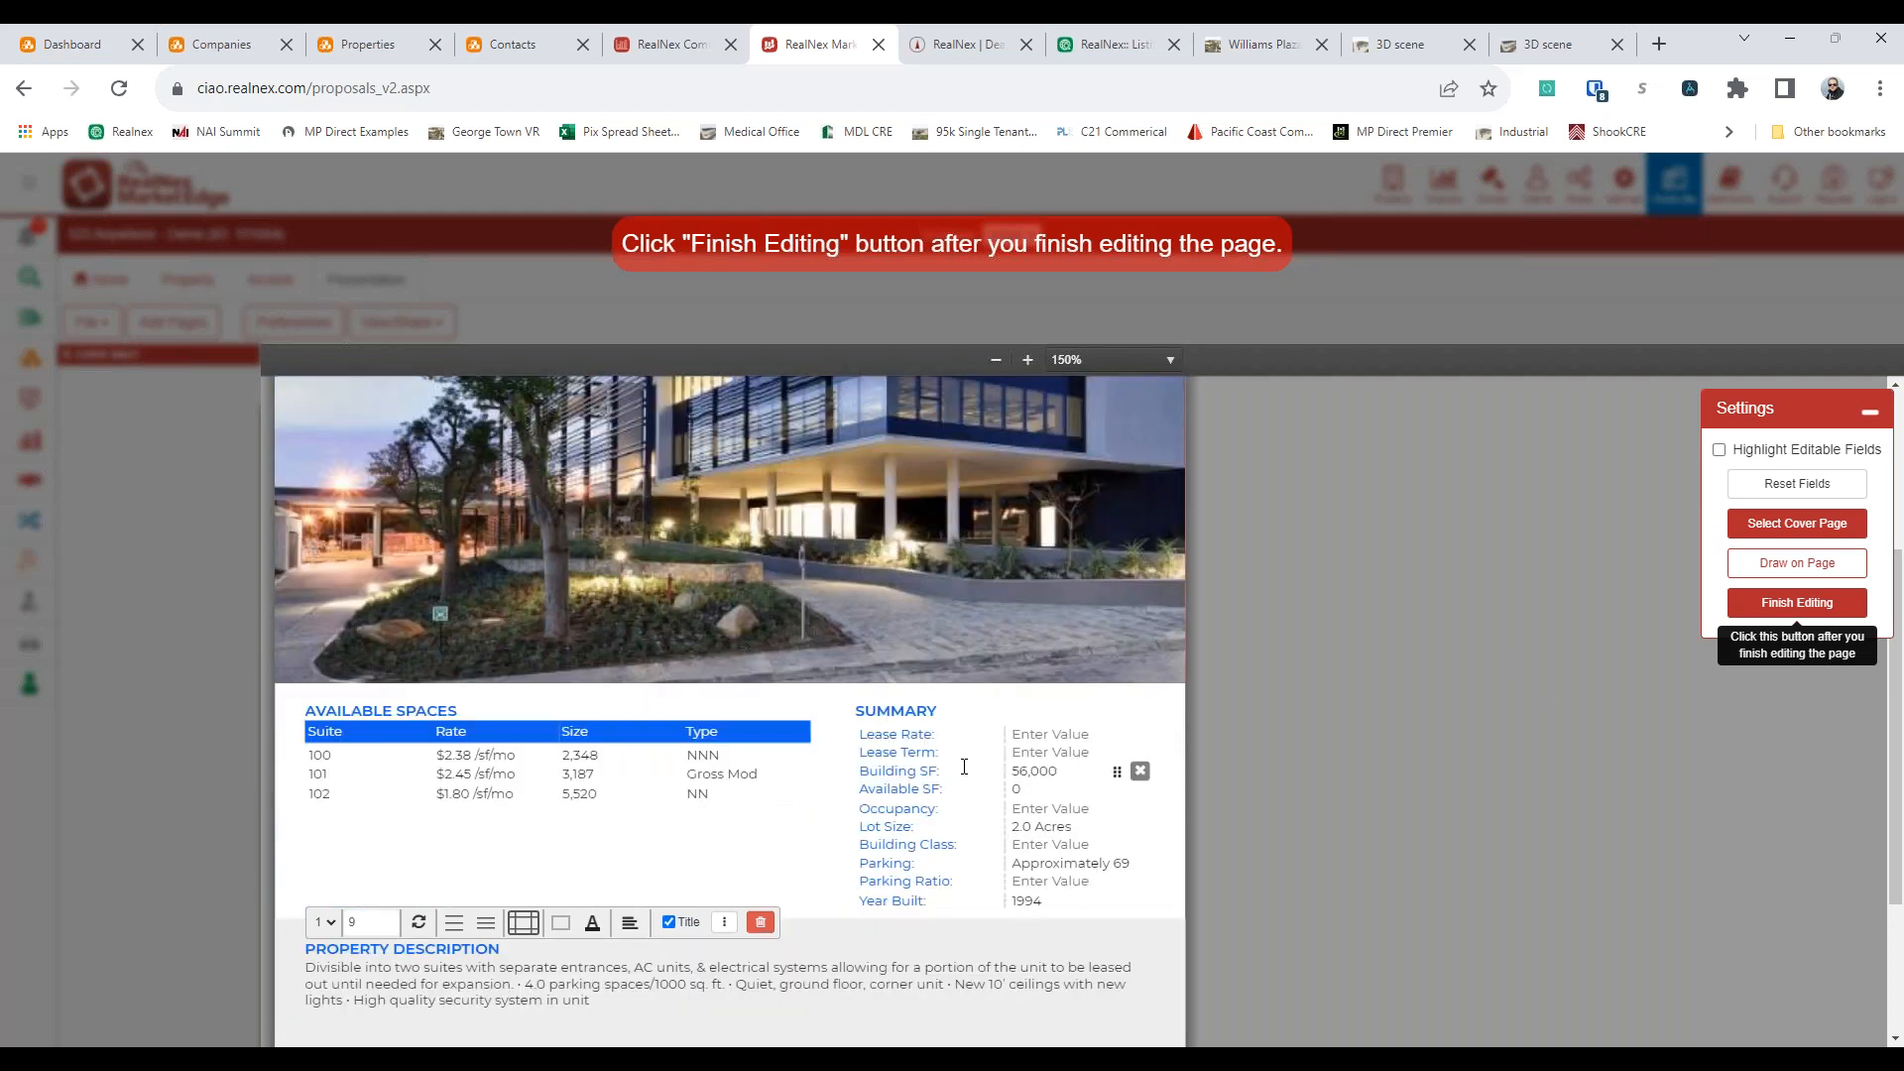
{"action": "left_click", "coordinate": [712, 843]}
{"action": "mouse_move", "coordinate": [1054, 727]}
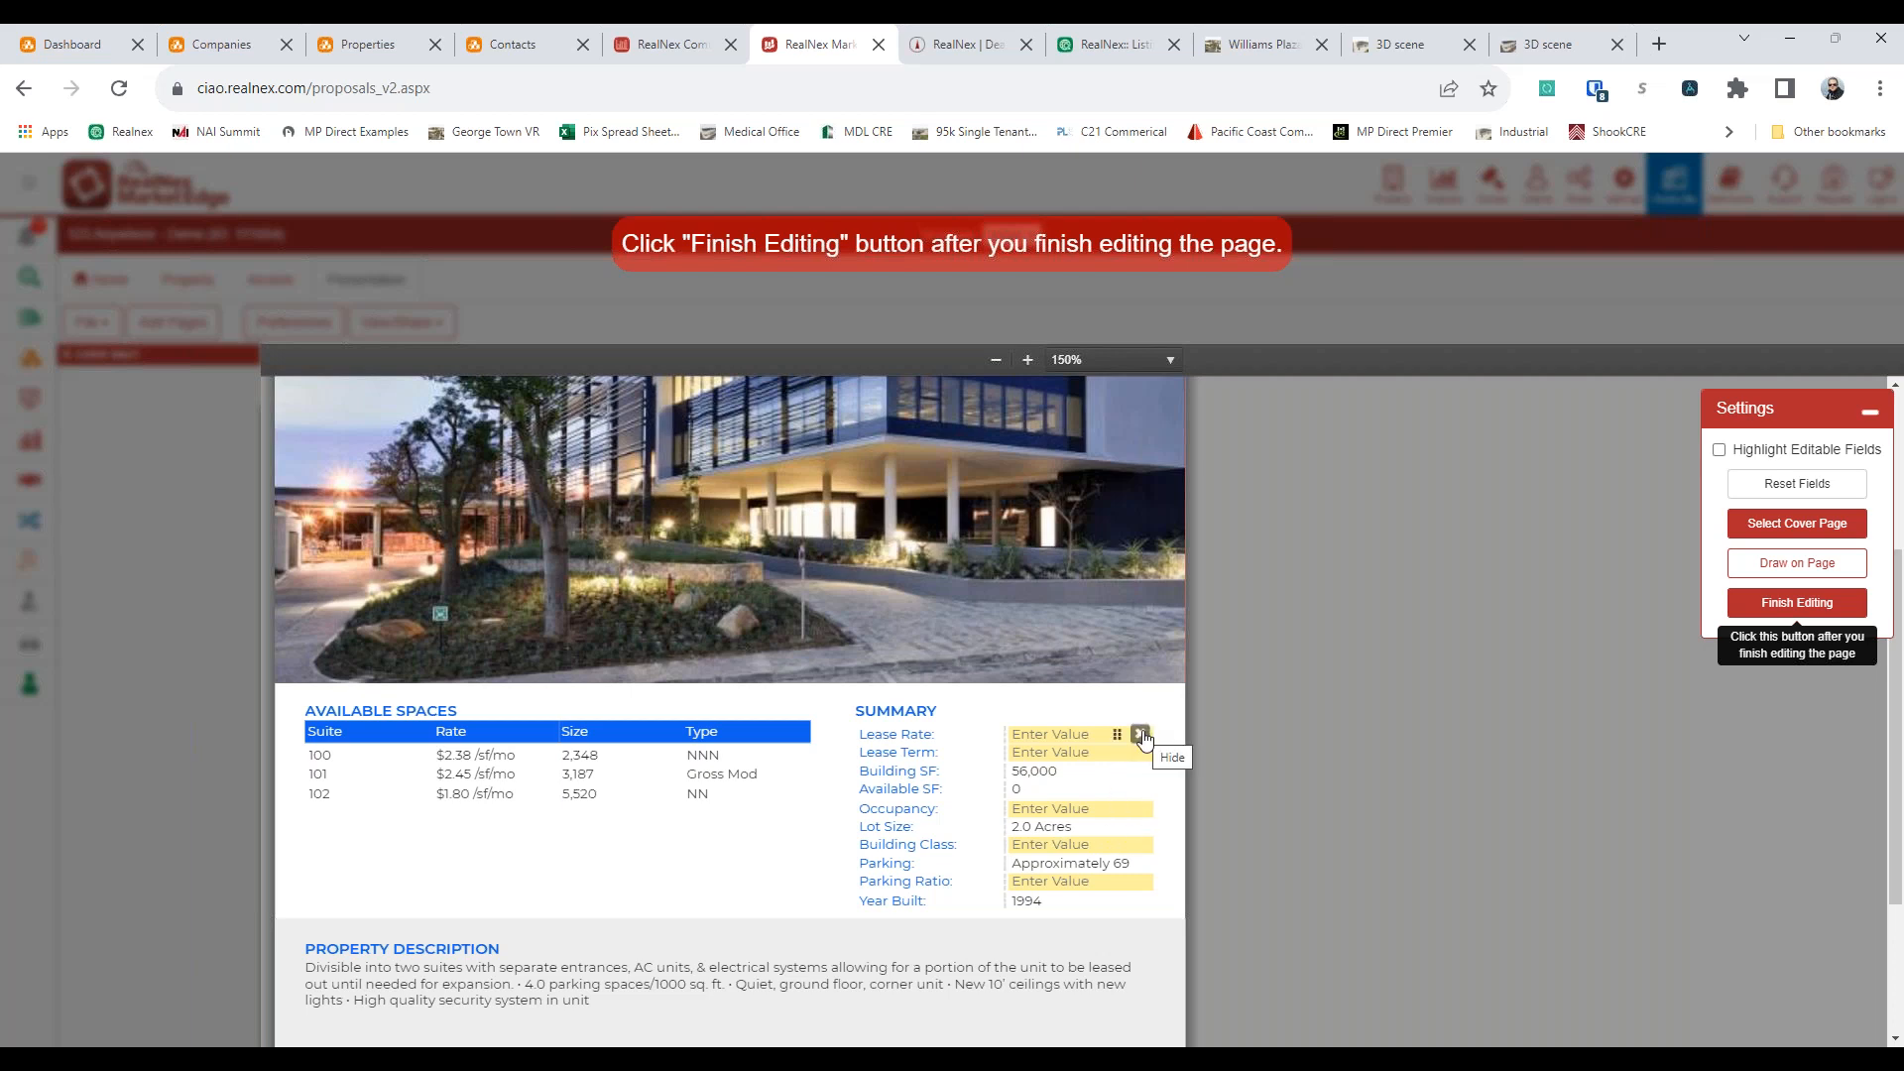
{"action": "left_click", "coordinate": [1140, 734]}
{"action": "left_click", "coordinate": [1141, 736]}
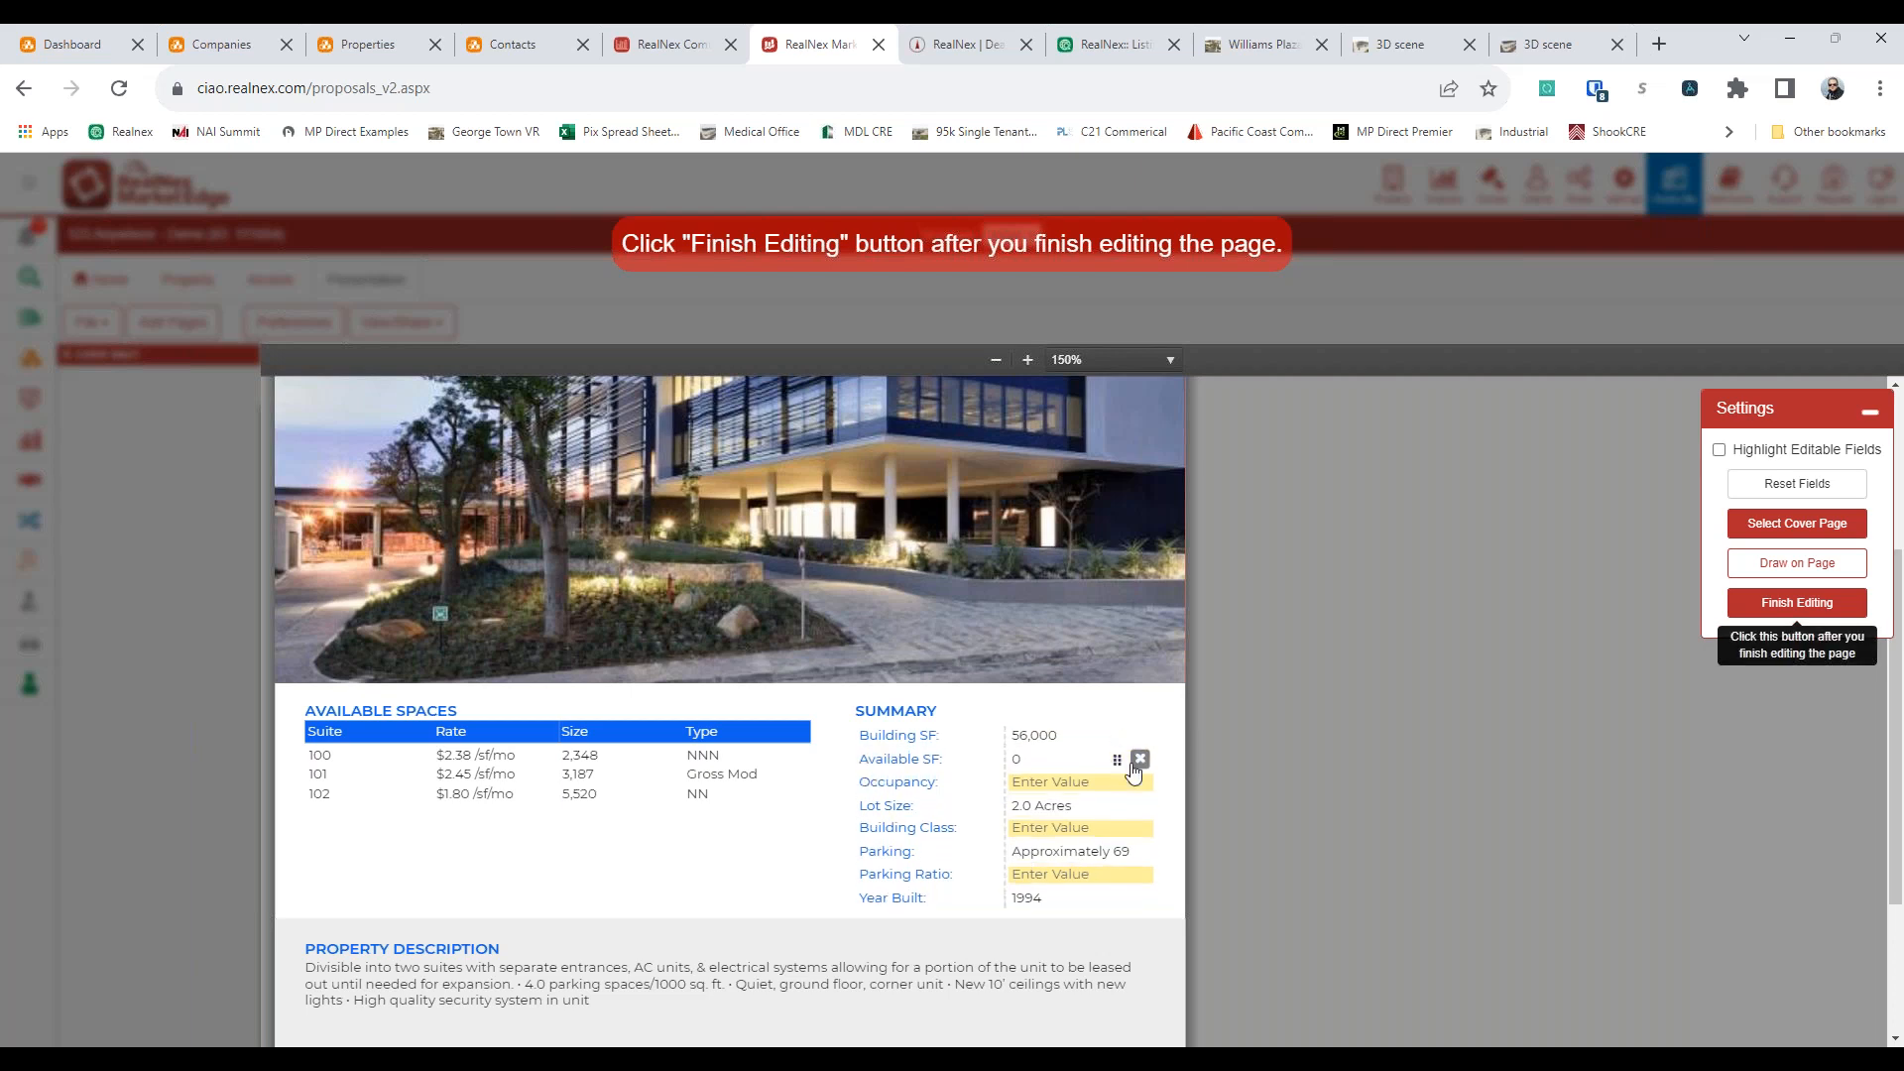
{"action": "left_click", "coordinate": [1139, 761]}
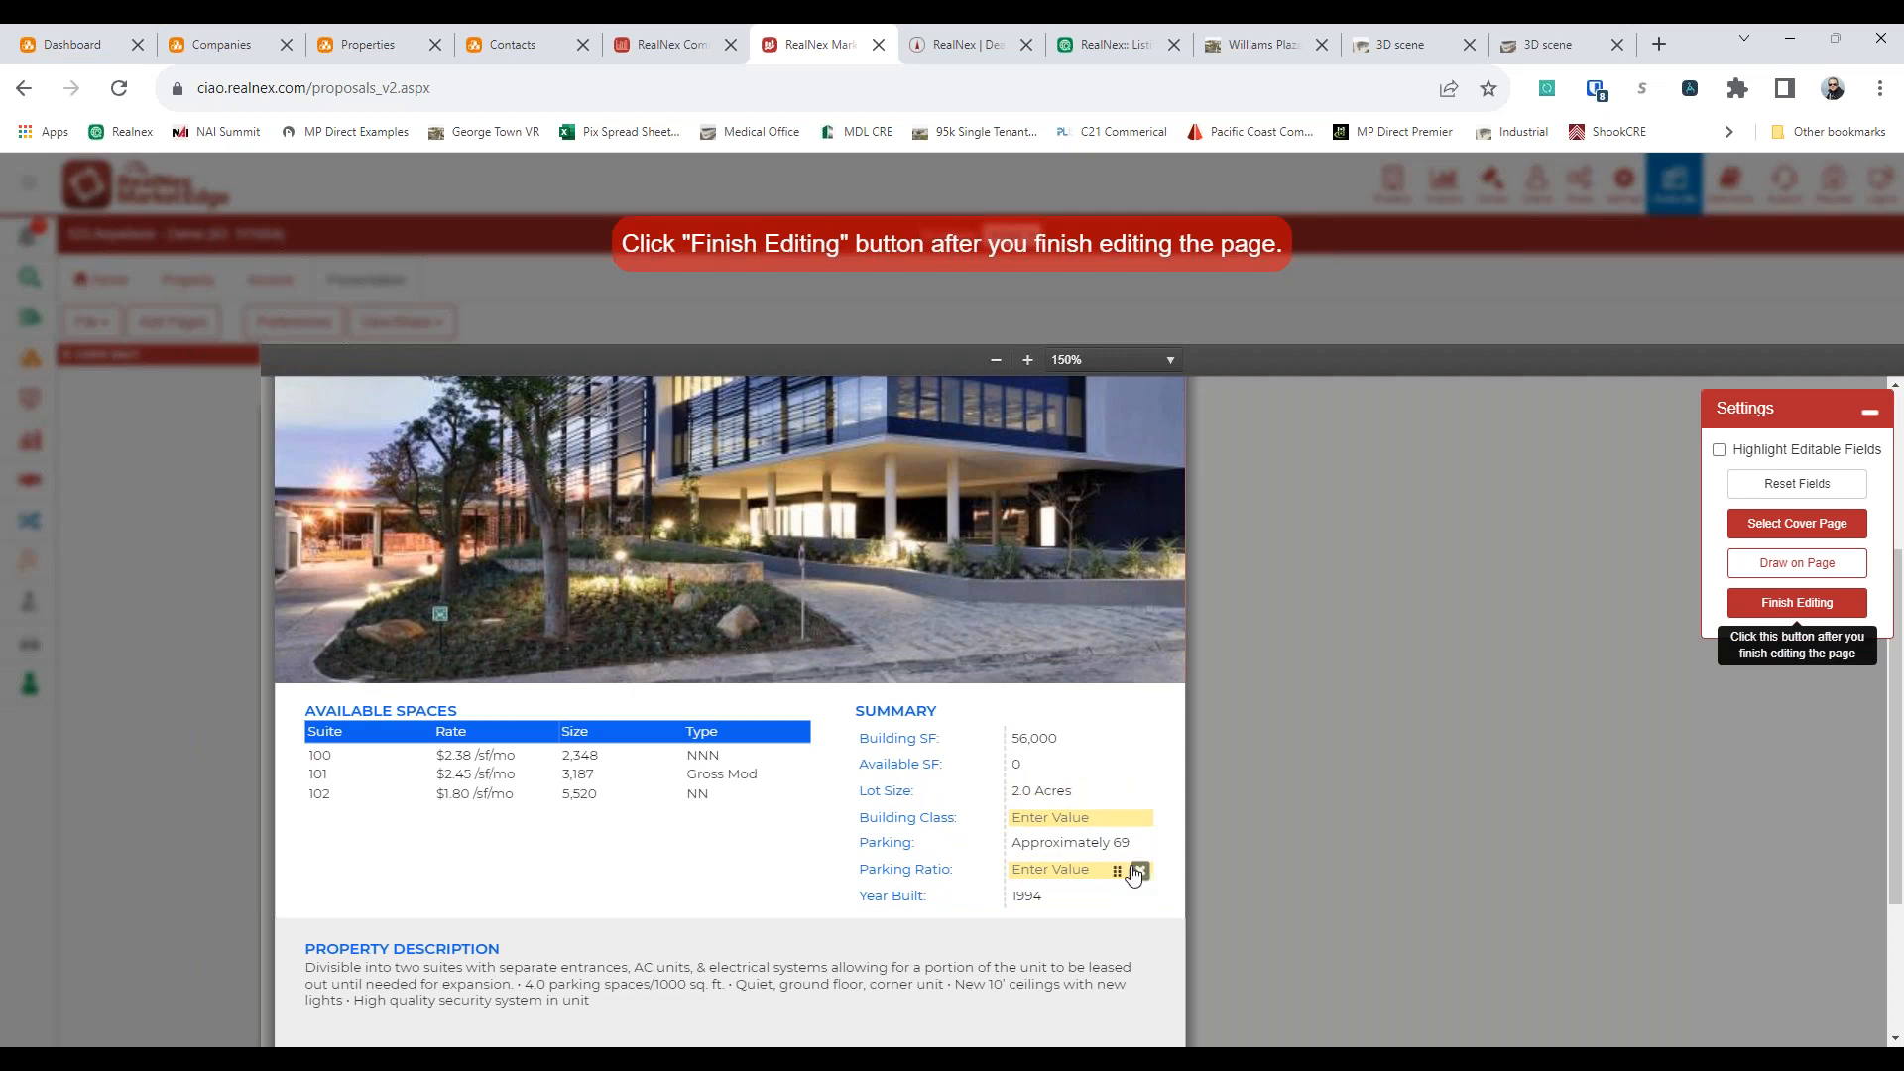
{"action": "left_click", "coordinate": [1138, 870]}
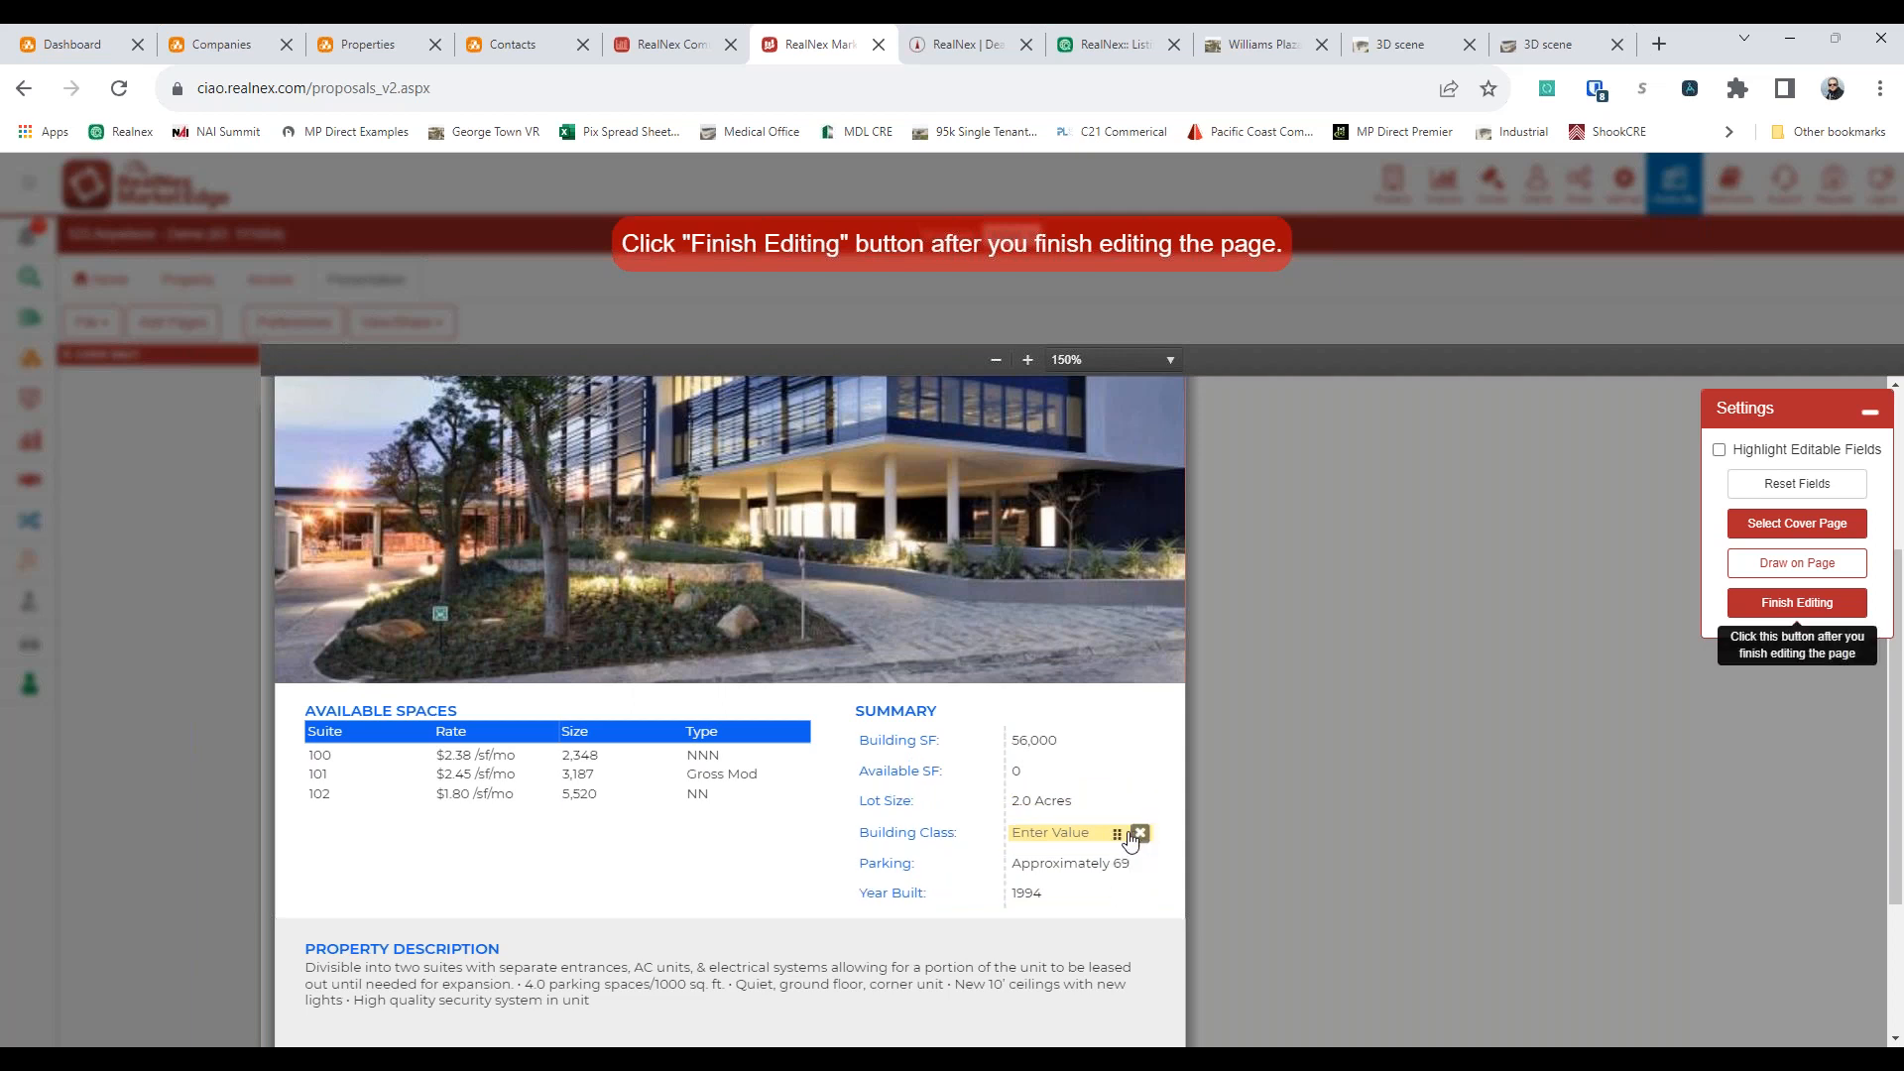
Set Building Class to B and Available SF to 10500 in the Summary table, and finish editing the page
{"action": "left_click", "coordinate": [1056, 833]}
{"action": "type", "text": "B"}
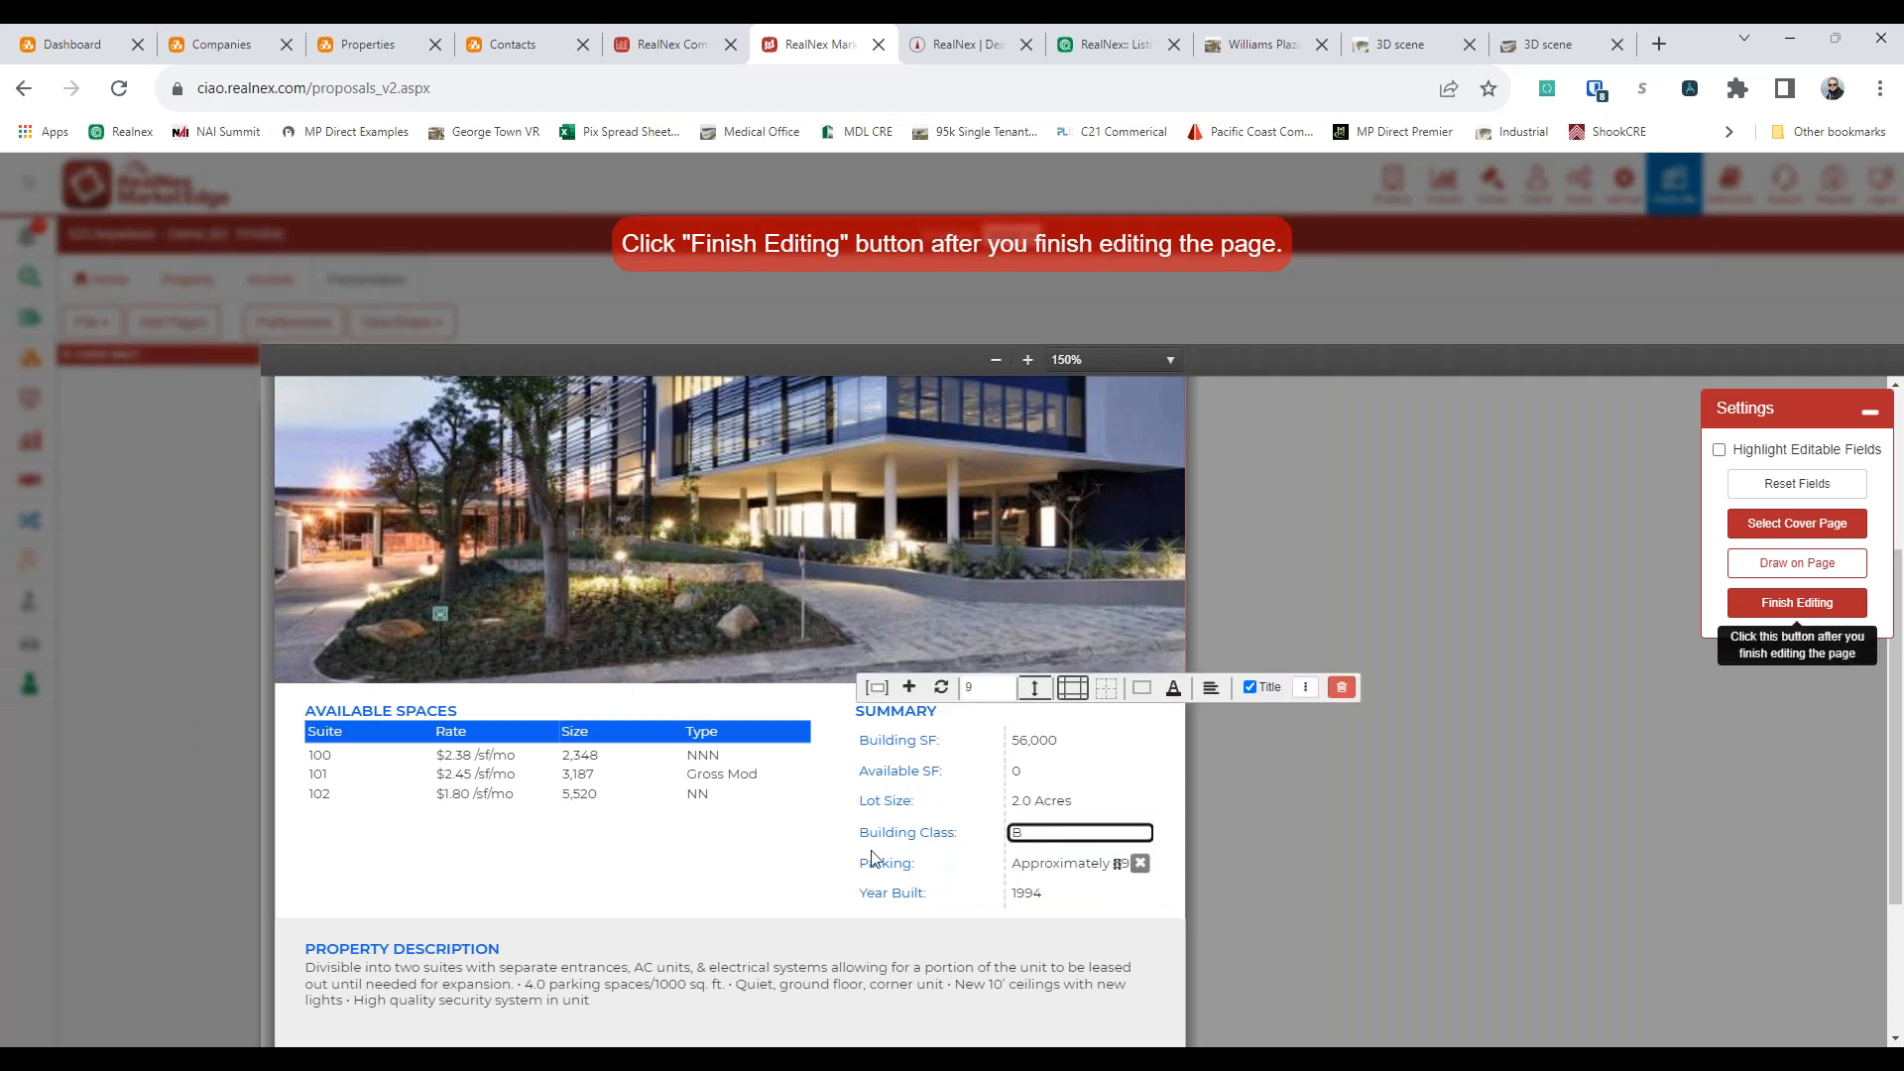
{"action": "left_click", "coordinate": [1017, 772]}
{"action": "left_click_drag", "start_coordinate": [1014, 772], "coordinate": [1148, 790]}
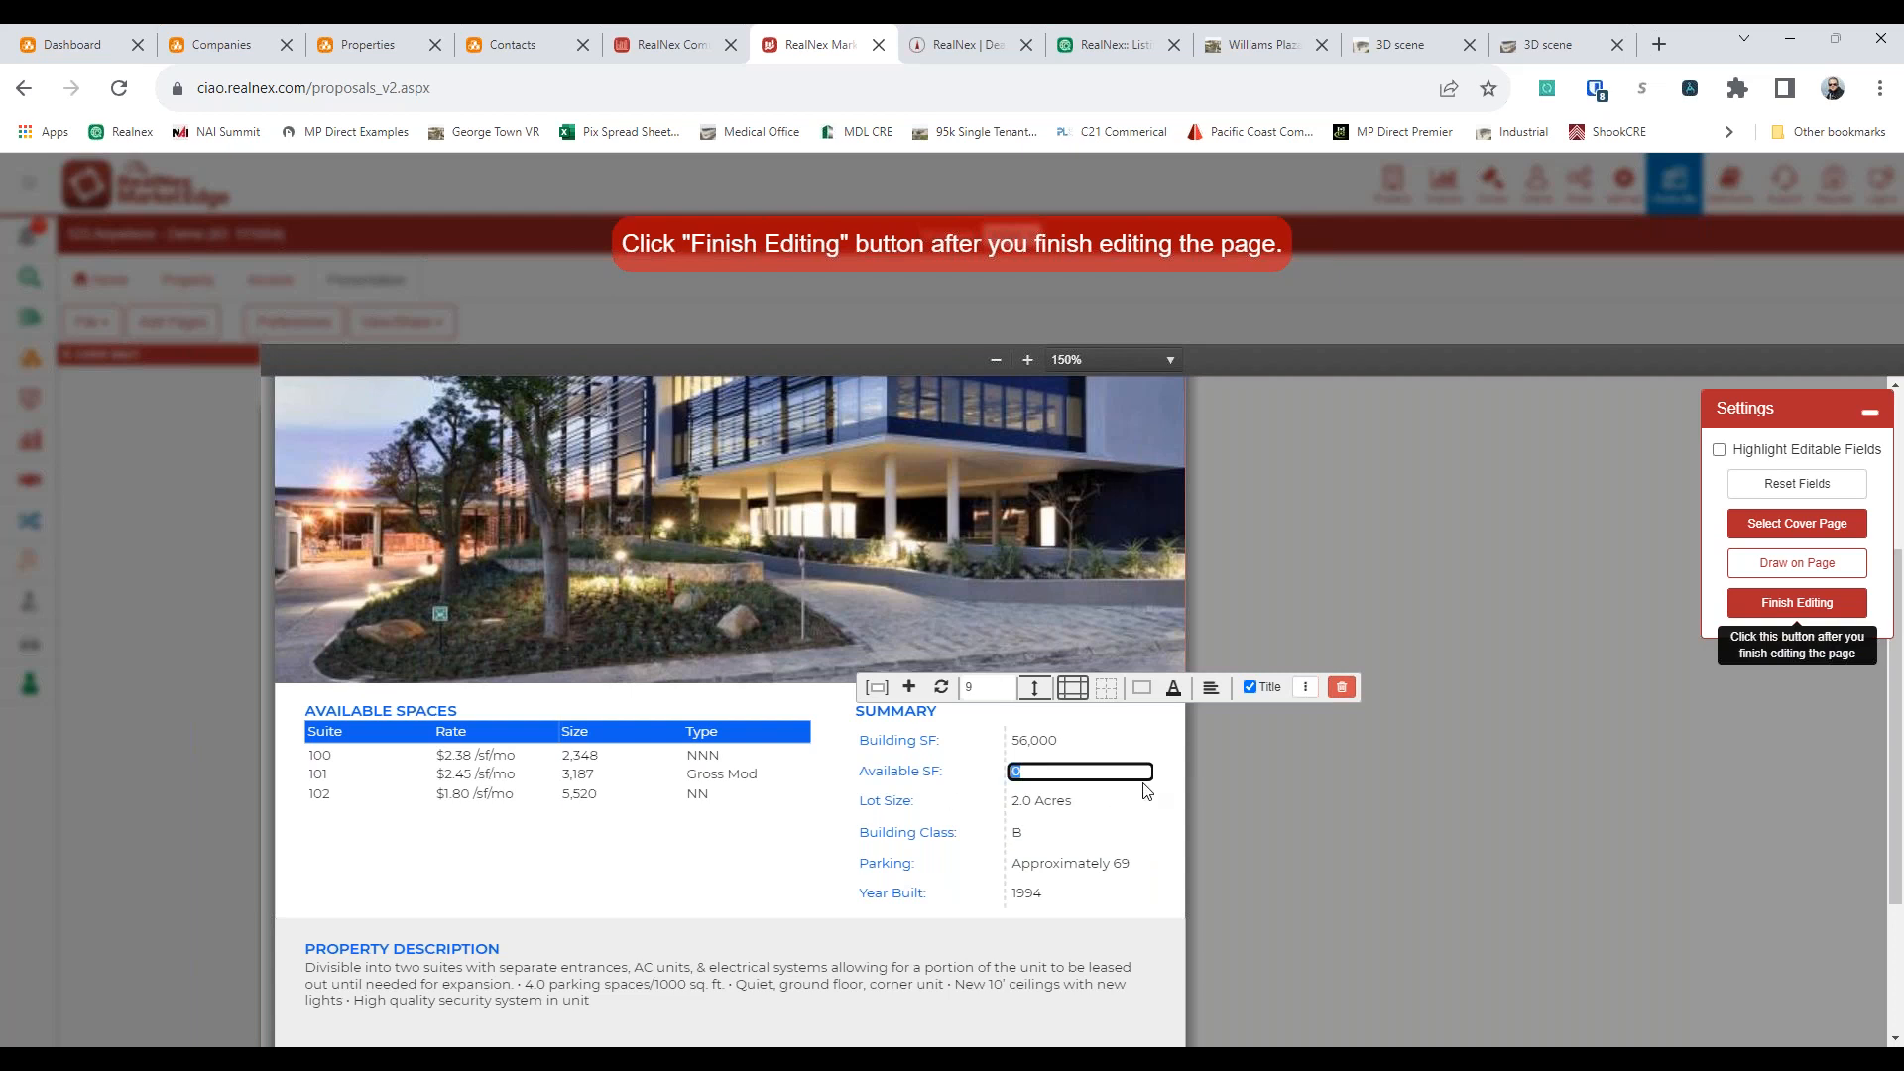
{"action": "type", "text": "10500"}
{"action": "left_click", "coordinate": [1117, 834]}
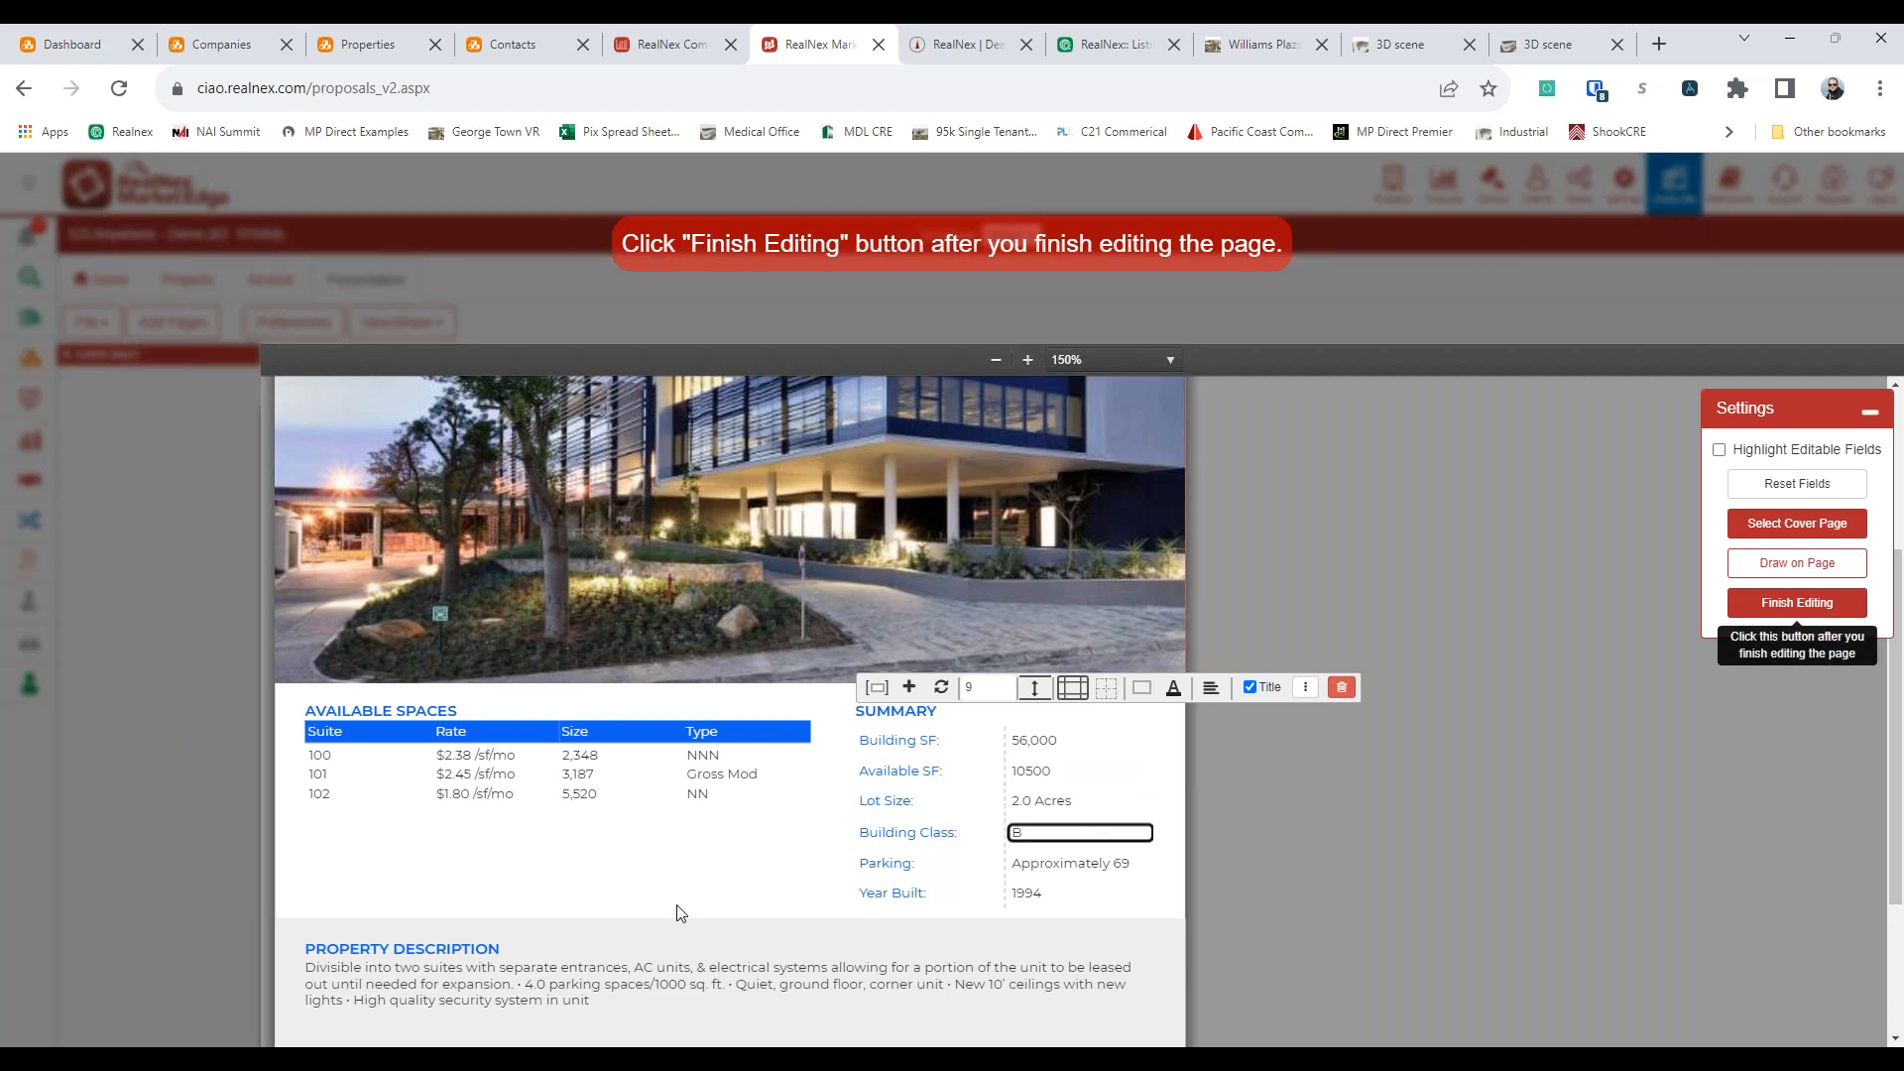
{"action": "left_click", "coordinate": [681, 912]}
{"action": "left_click", "coordinate": [1785, 601]}
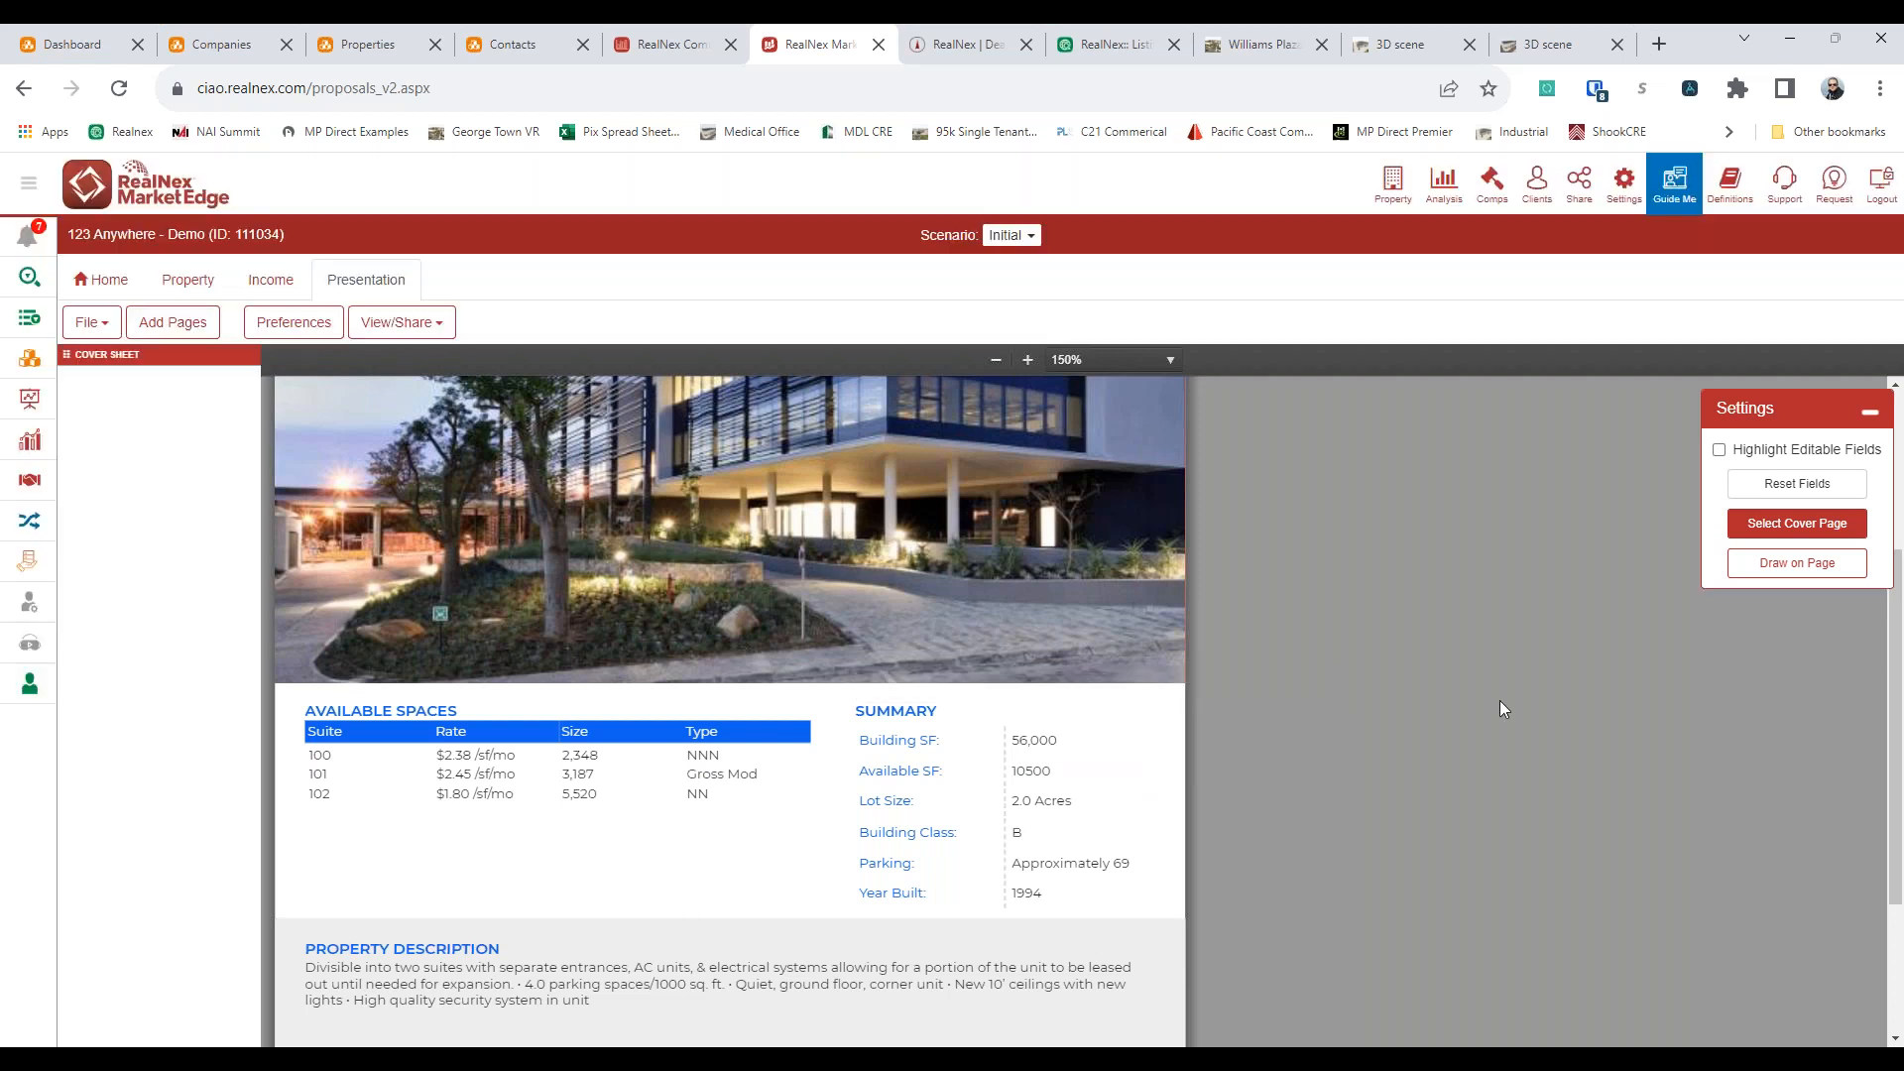
Add the custom global Agent Bio page to the presentation after the cover sheet
{"action": "scroll", "coordinate": [1499, 700], "scroll_direction": "up", "scroll_amount": 3}
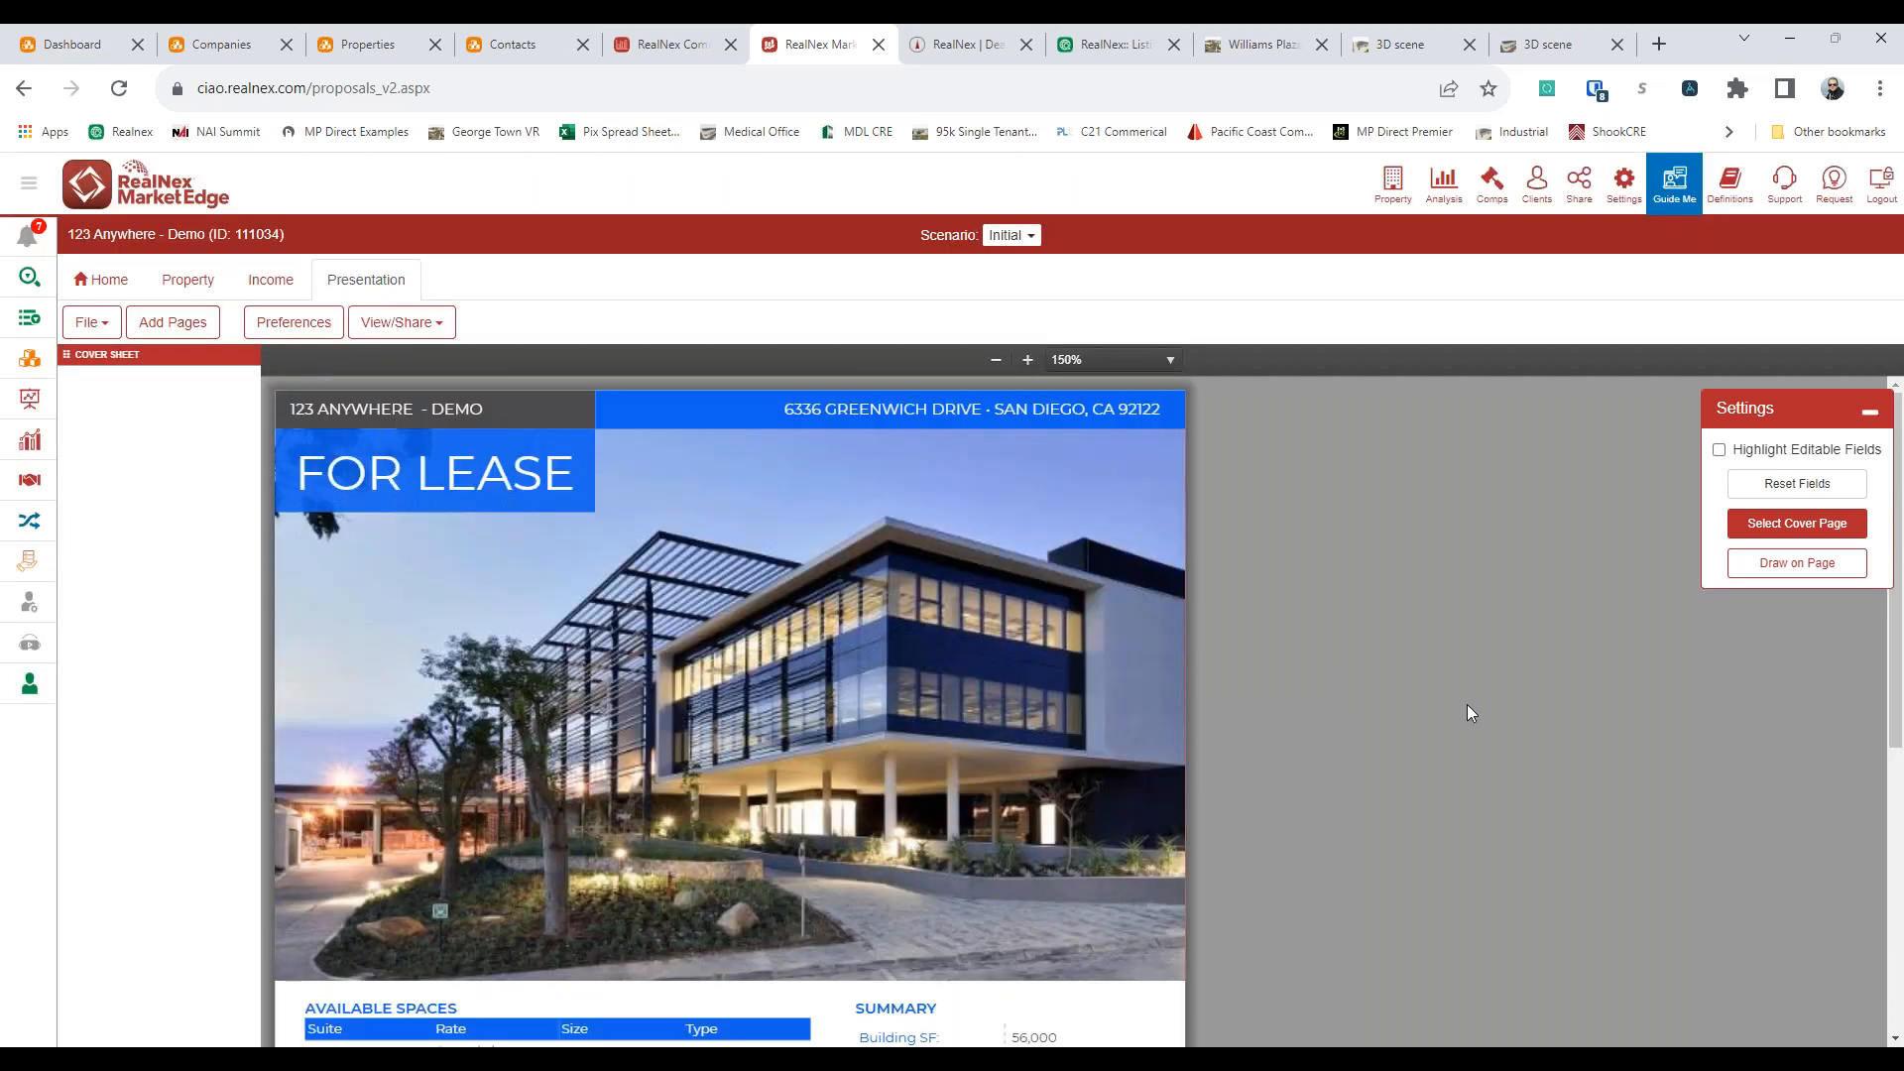
{"action": "left_click", "coordinate": [175, 334]}
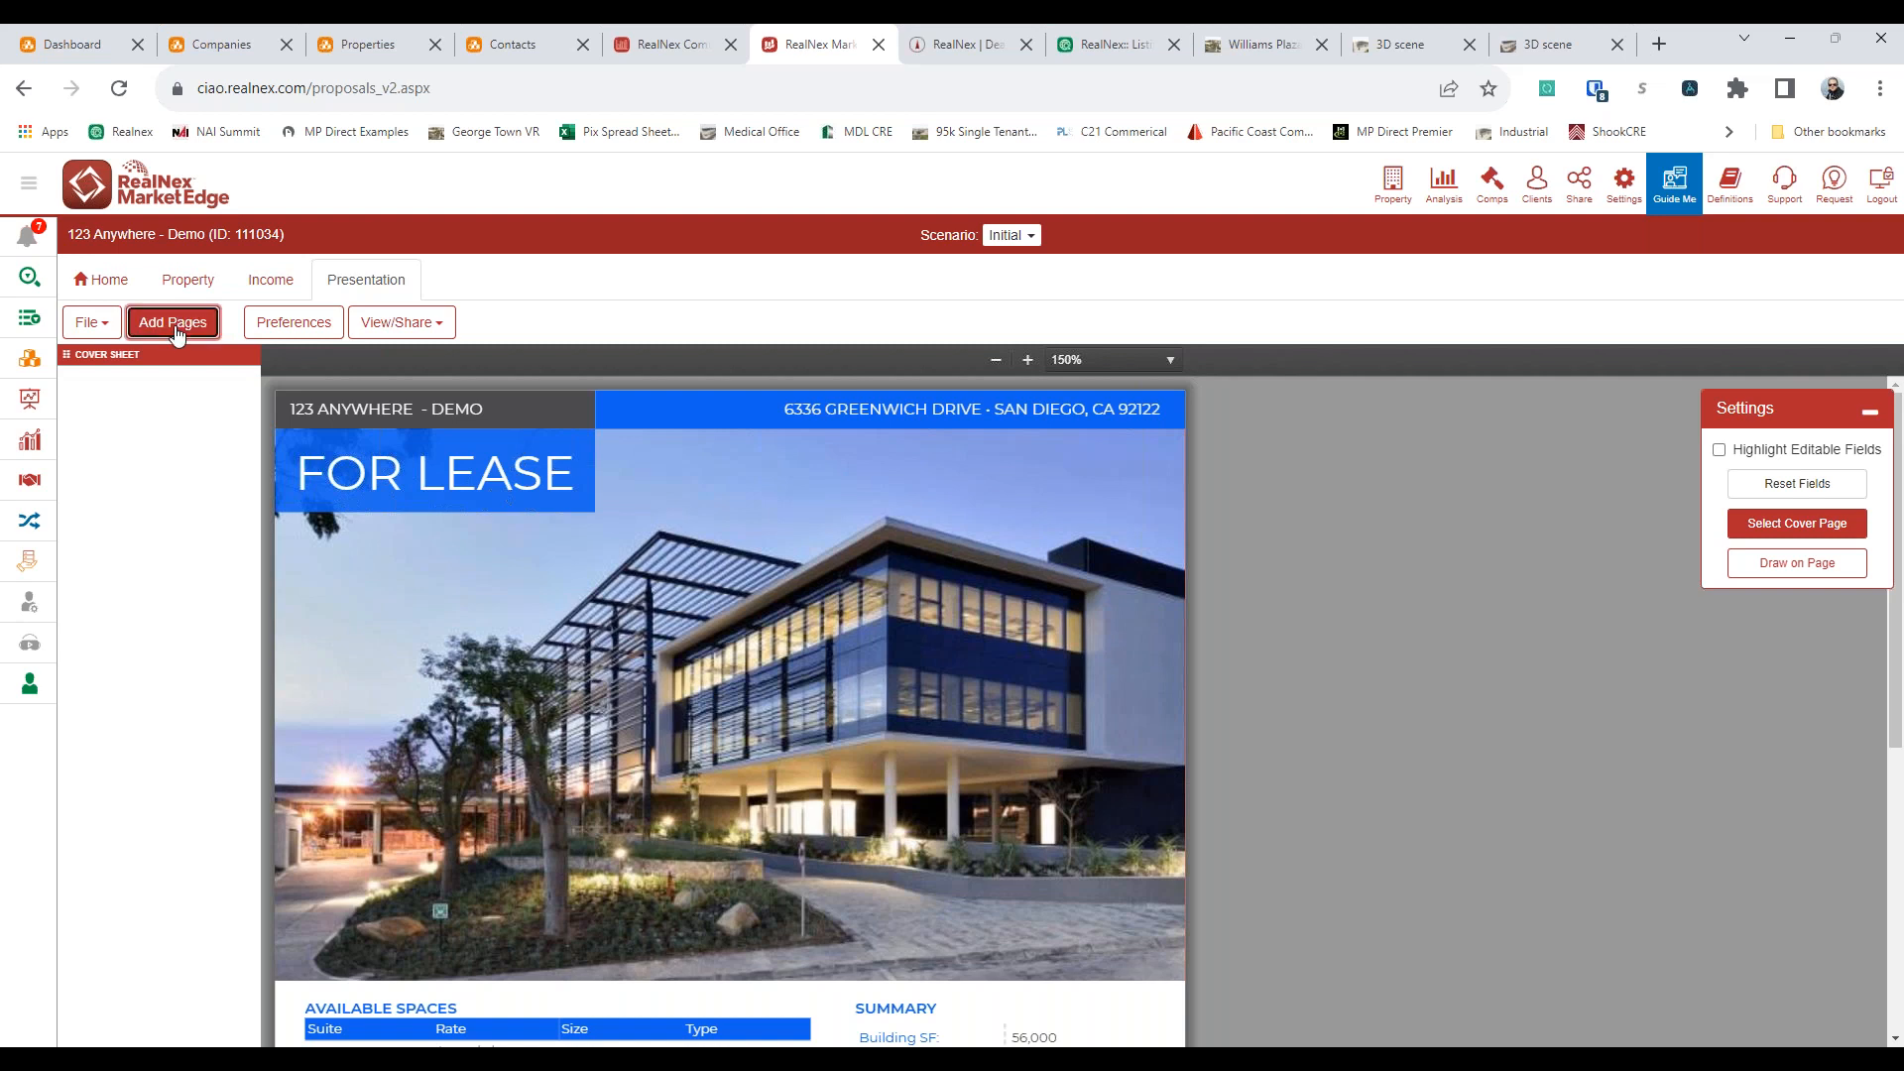
{"action": "left_click_drag", "start_coordinate": [326, 525], "coordinate": [104, 378]}
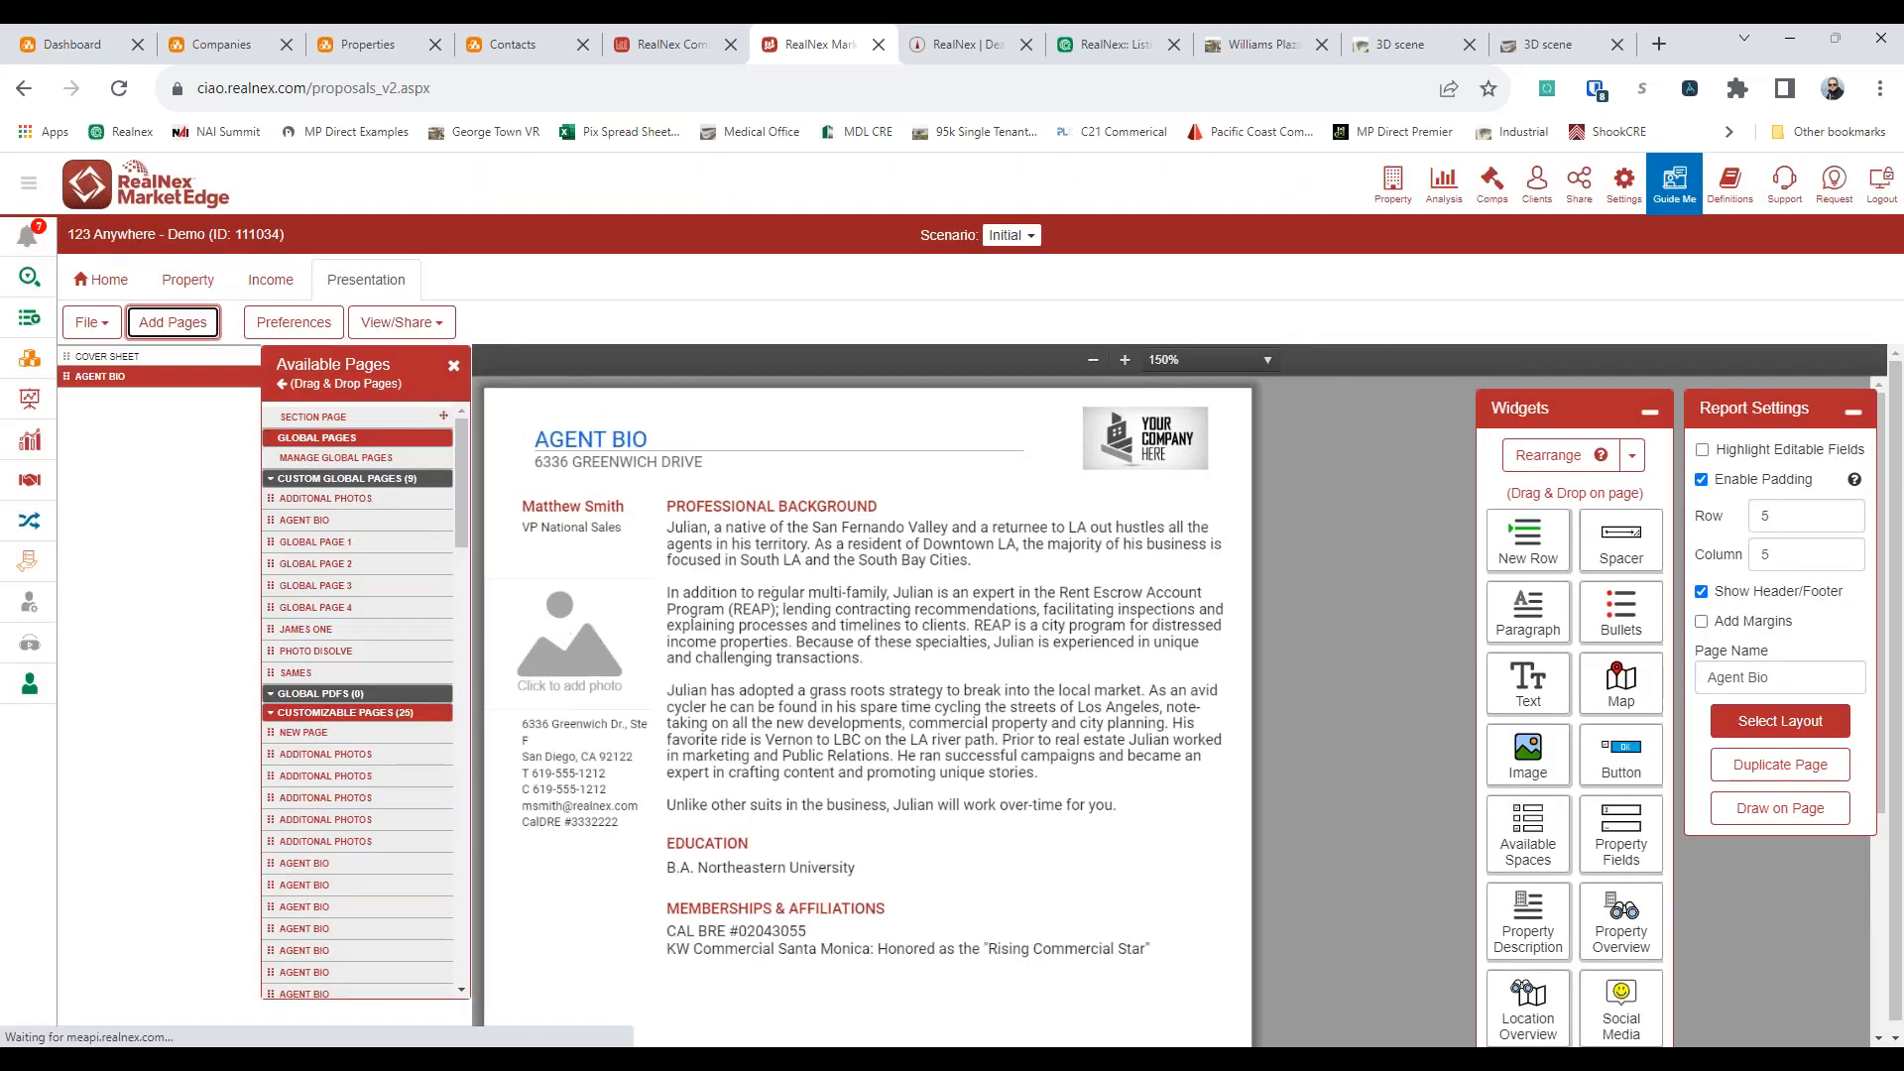
Insert the Additonal Photos page before the agent bio, enlarge its top photo row and widen the first photo's column
{"action": "left_click_drag", "start_coordinate": [325, 498], "coordinate": [161, 375]}
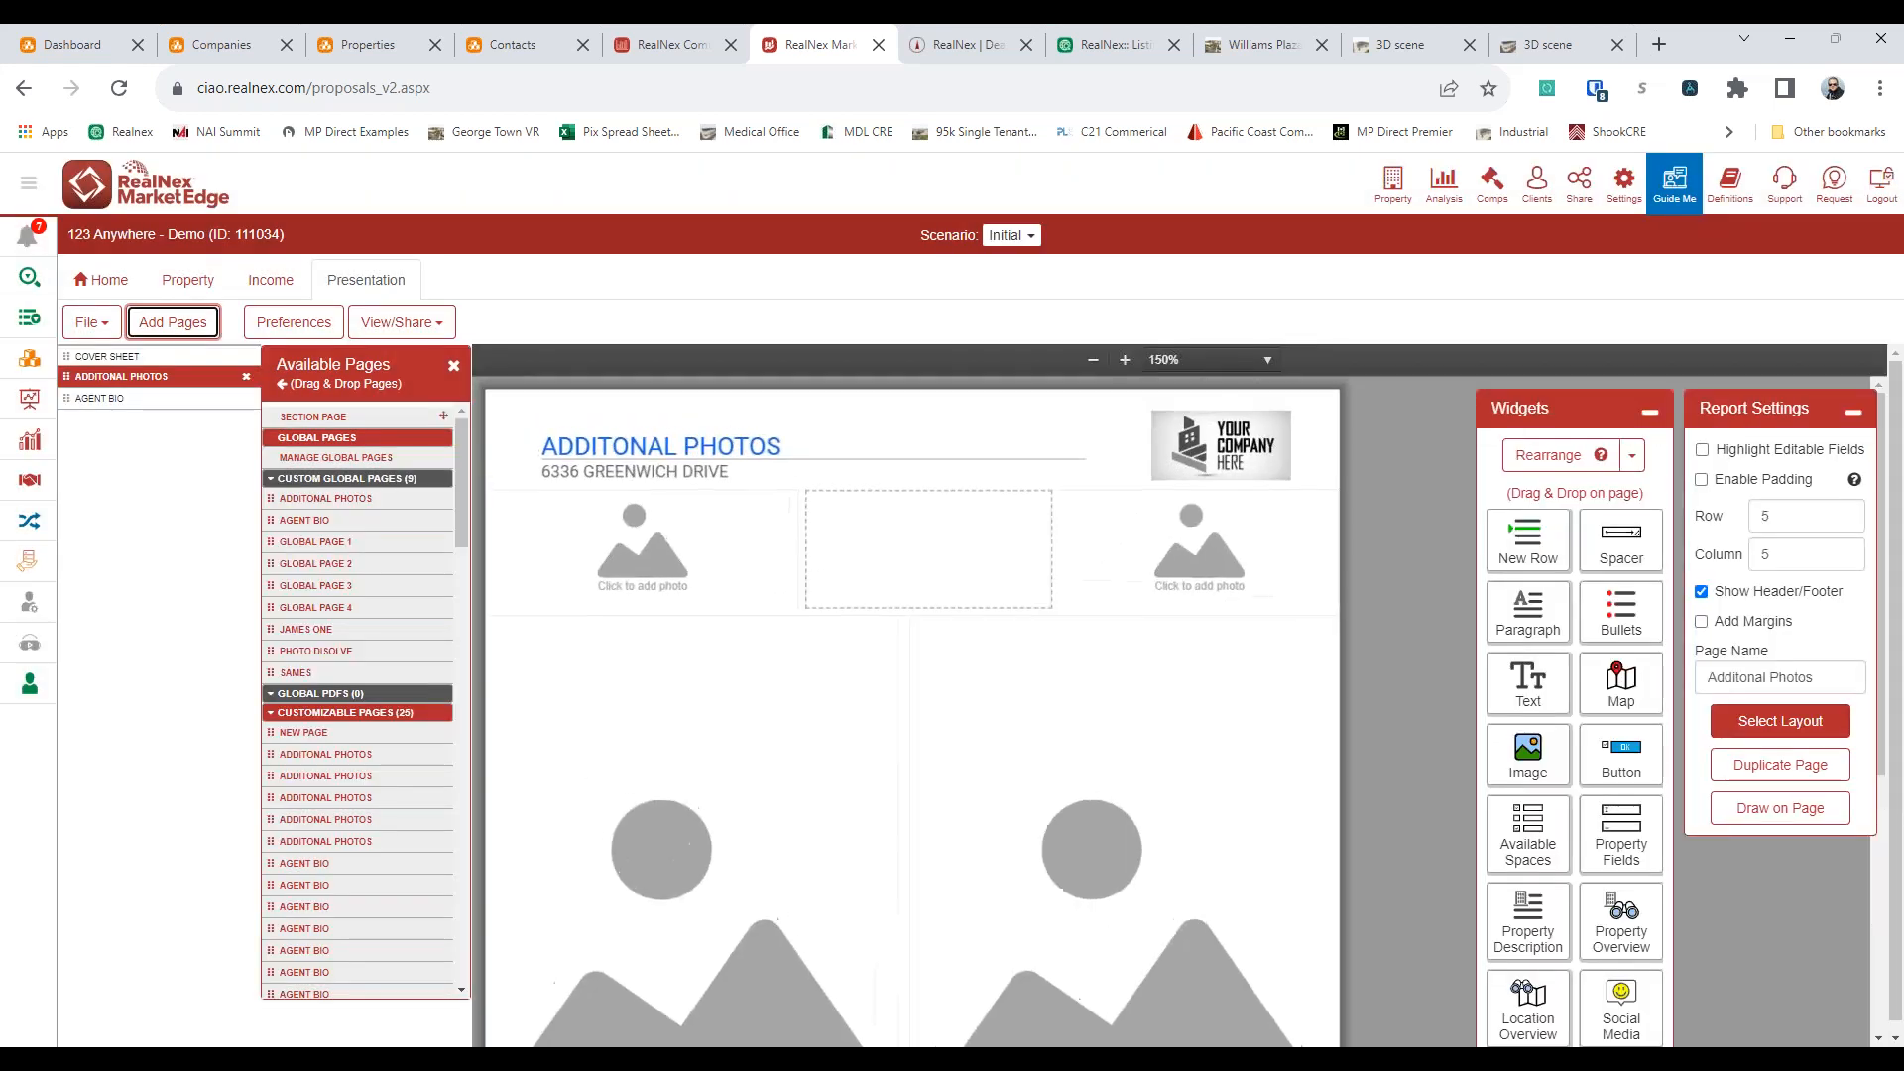
{"action": "left_click_drag", "start_coordinate": [931, 626], "coordinate": [914, 989]}
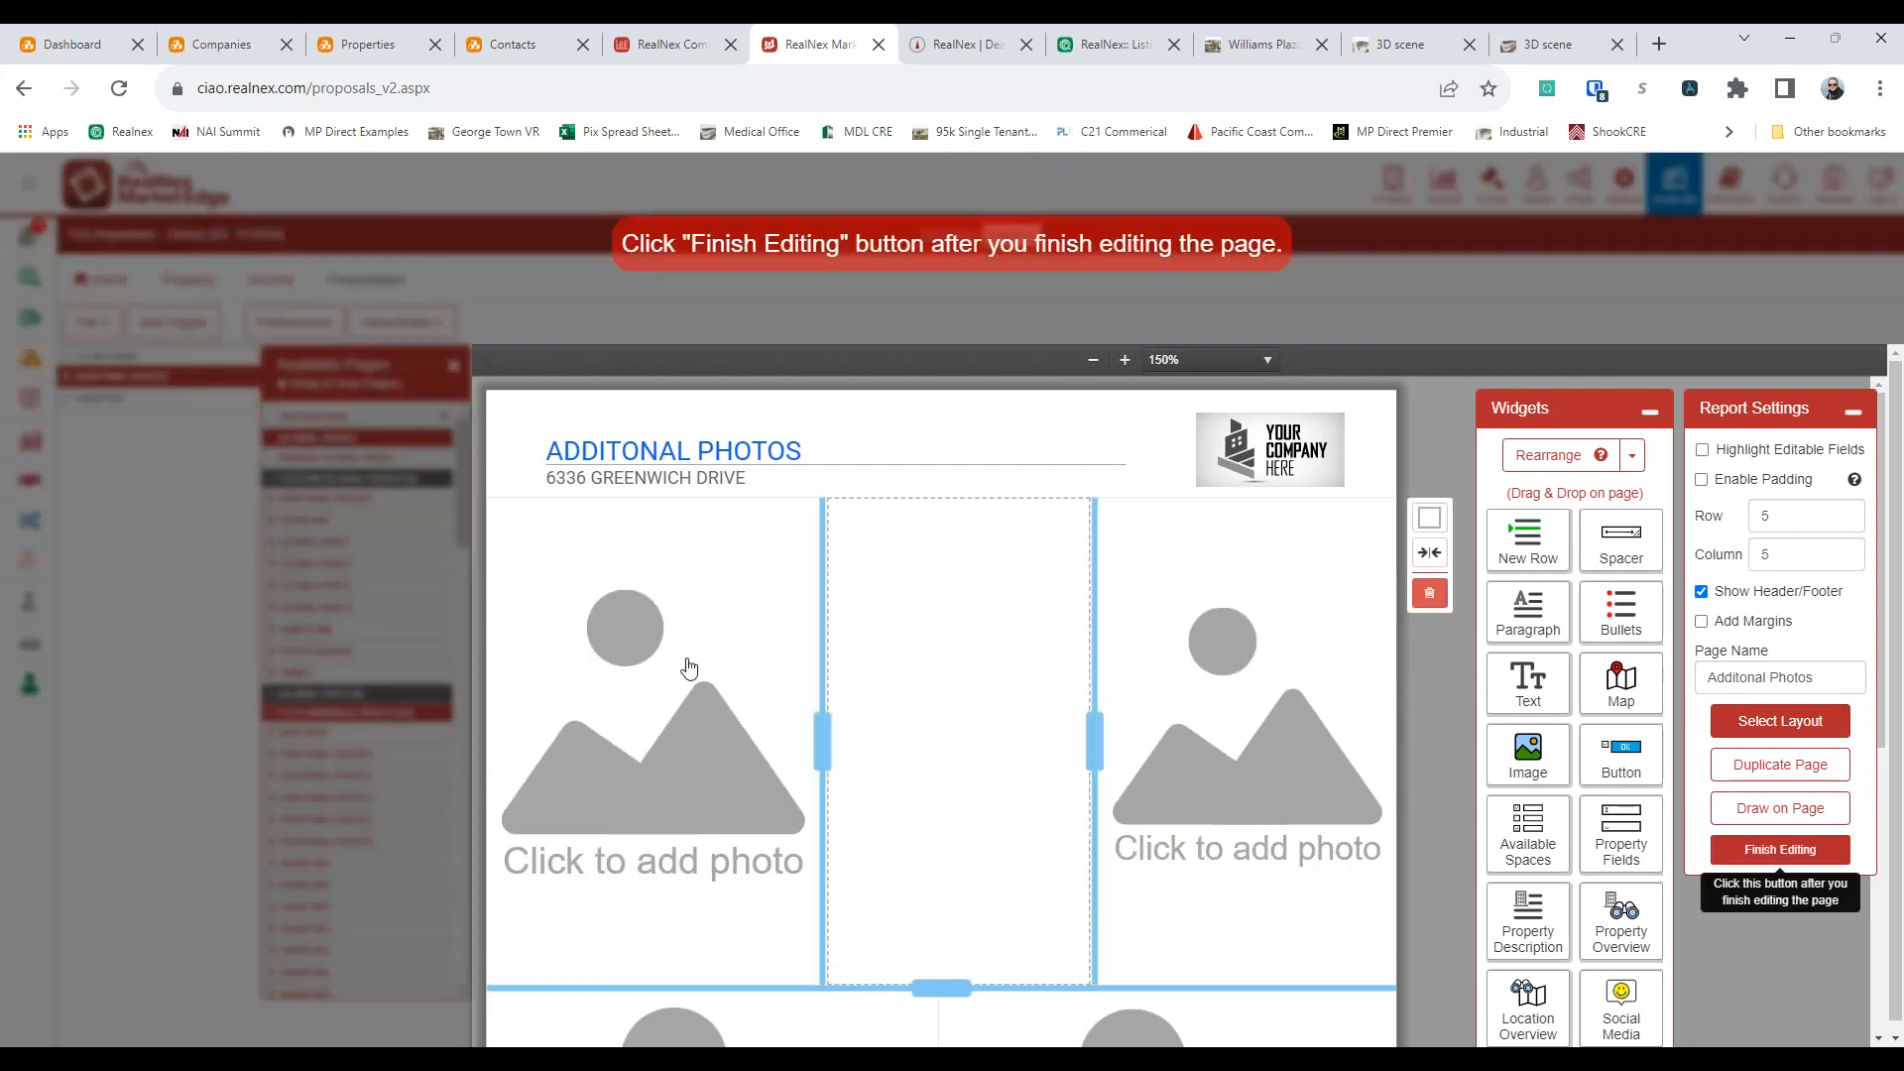
{"action": "left_click_drag", "start_coordinate": [821, 731], "coordinate": [870, 731]}
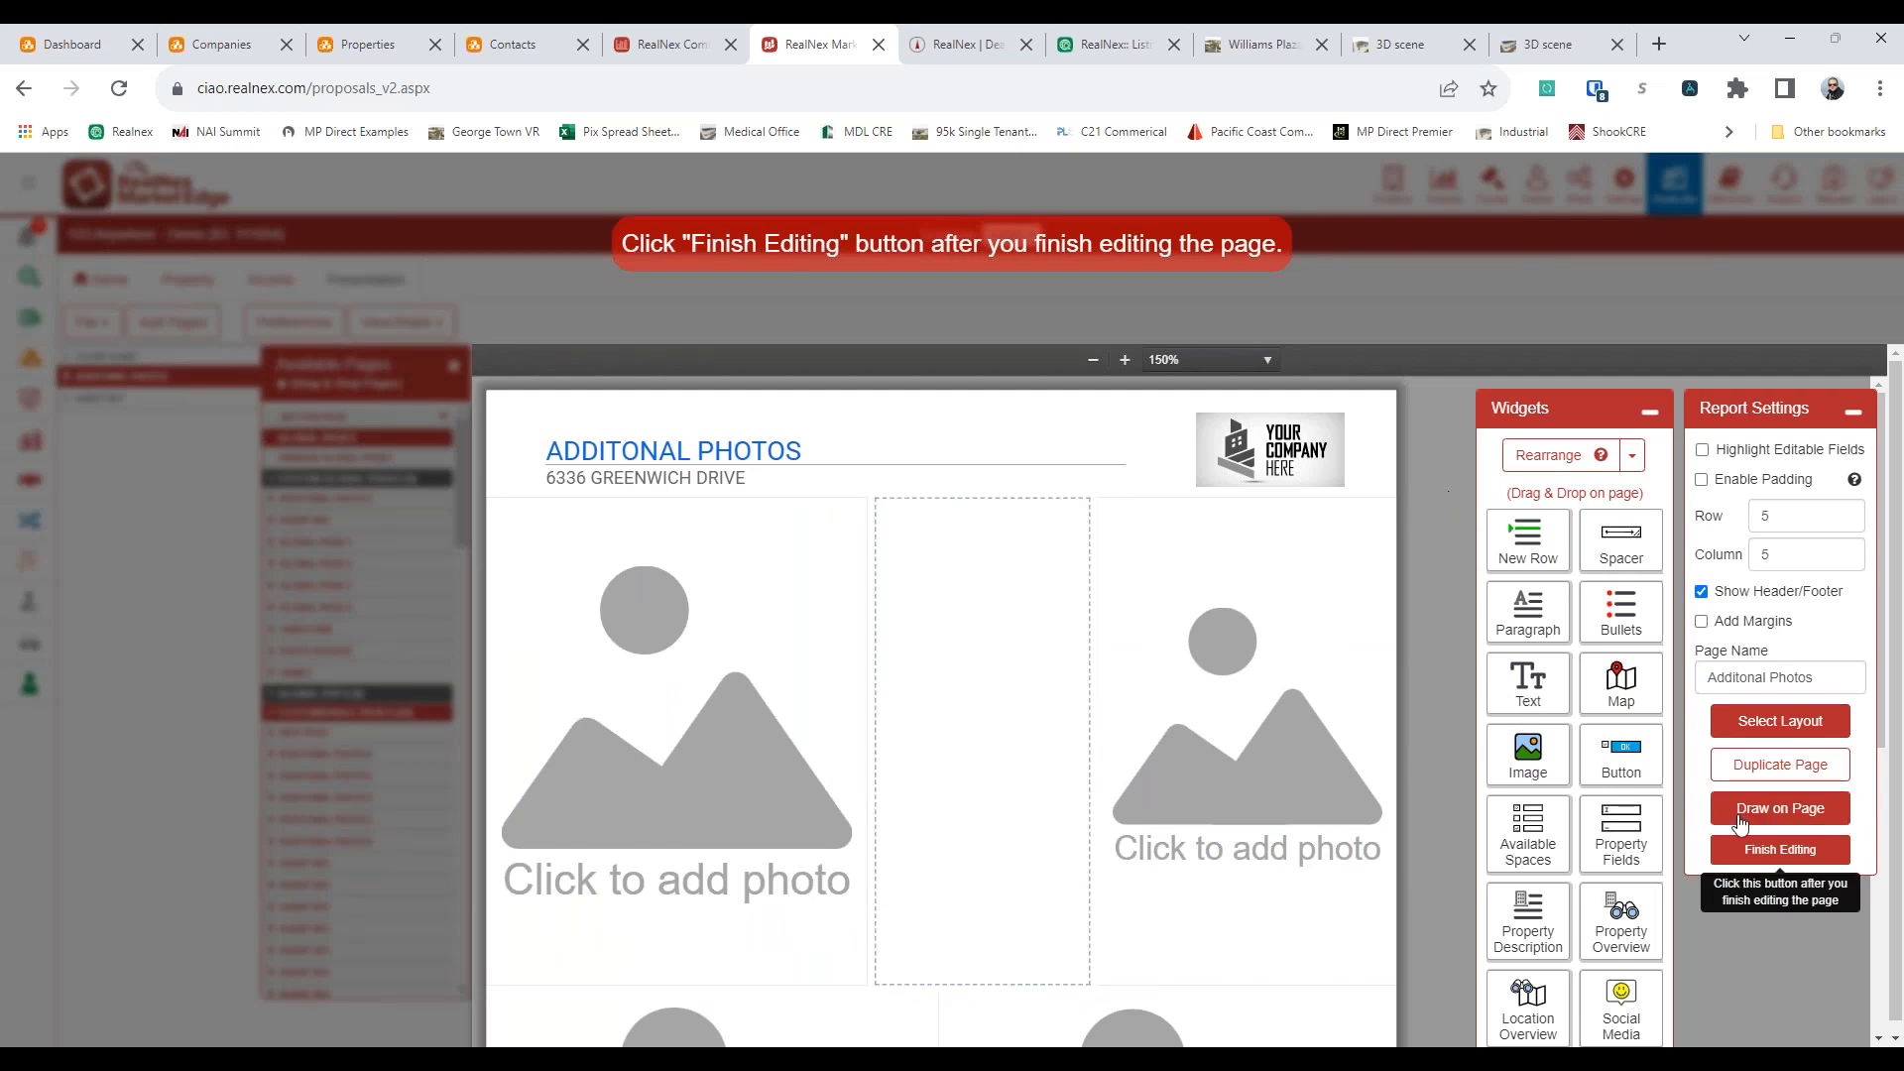
{"action": "left_click", "coordinate": [1750, 850]}
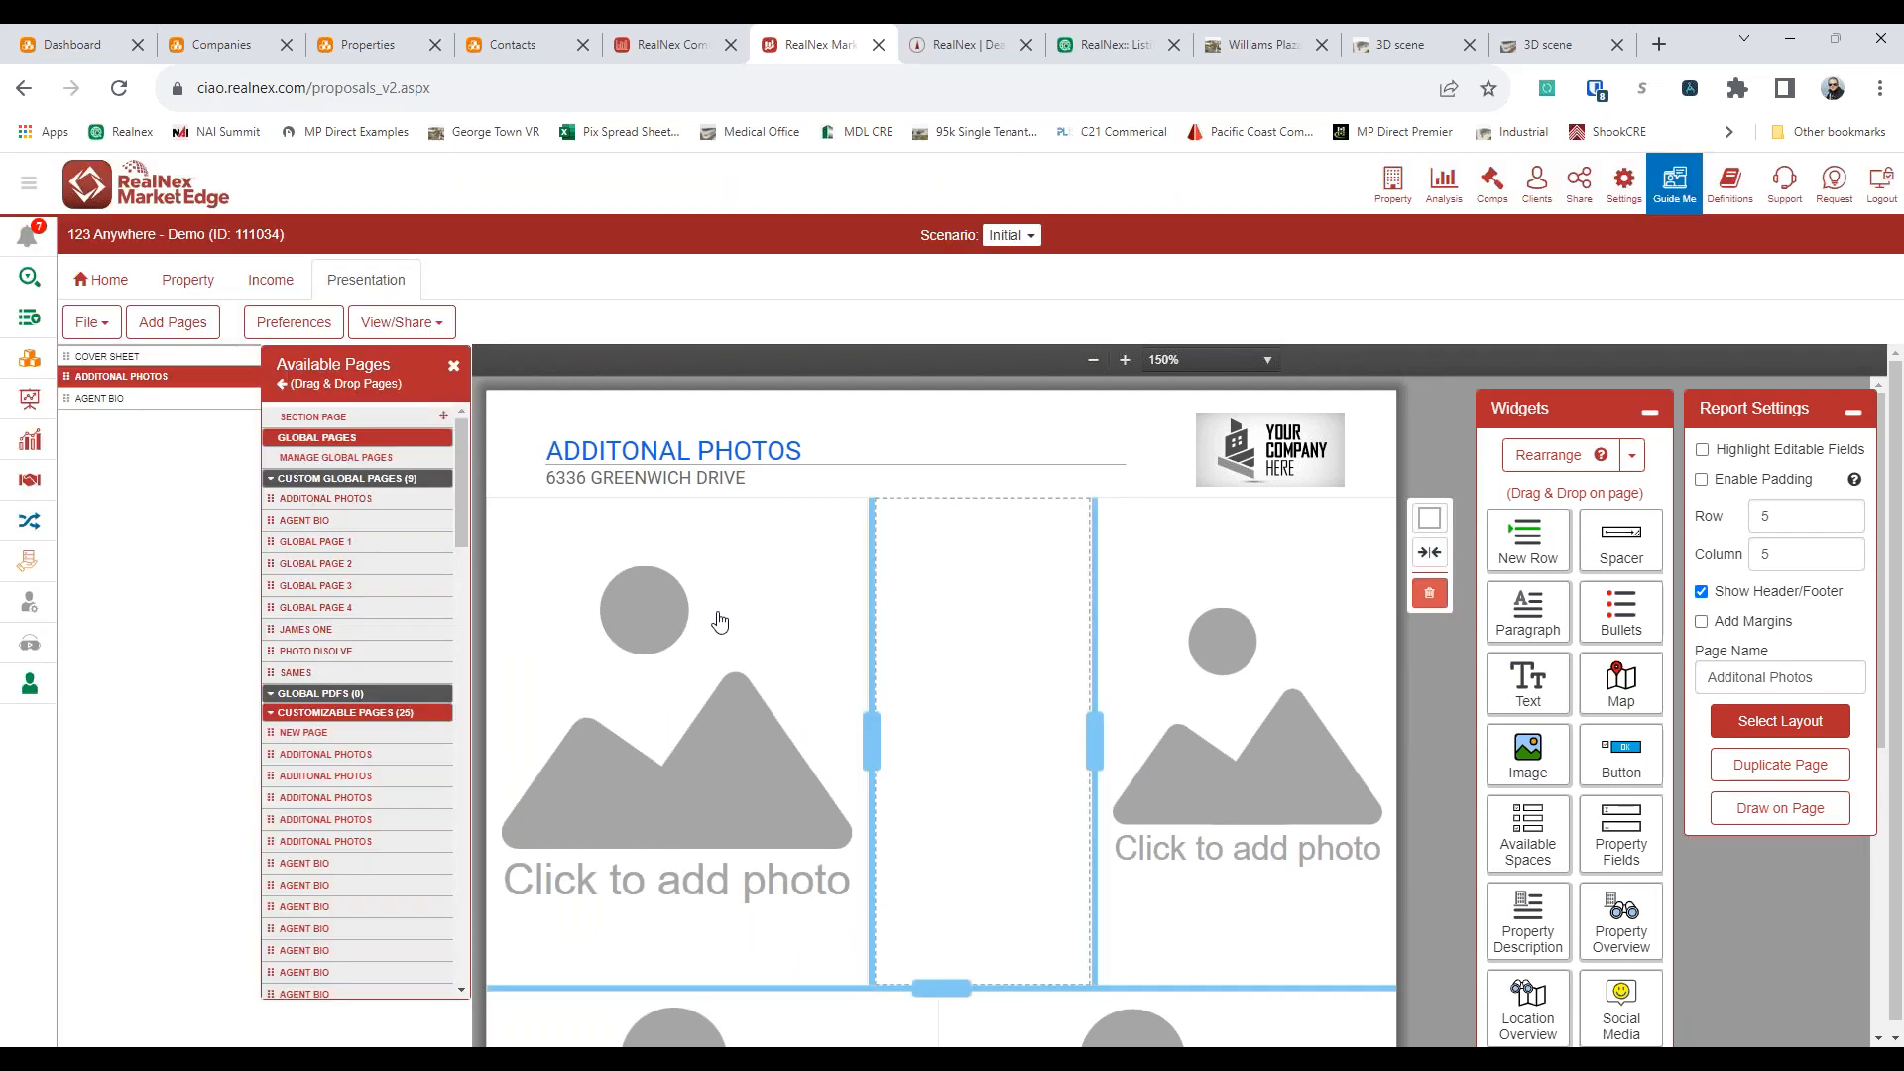
Remove the Additonal Photos page from the presentation and show the cover sheet at 100% zoom
{"action": "scroll", "coordinate": [303, 652], "scroll_direction": "down", "scroll_amount": 3}
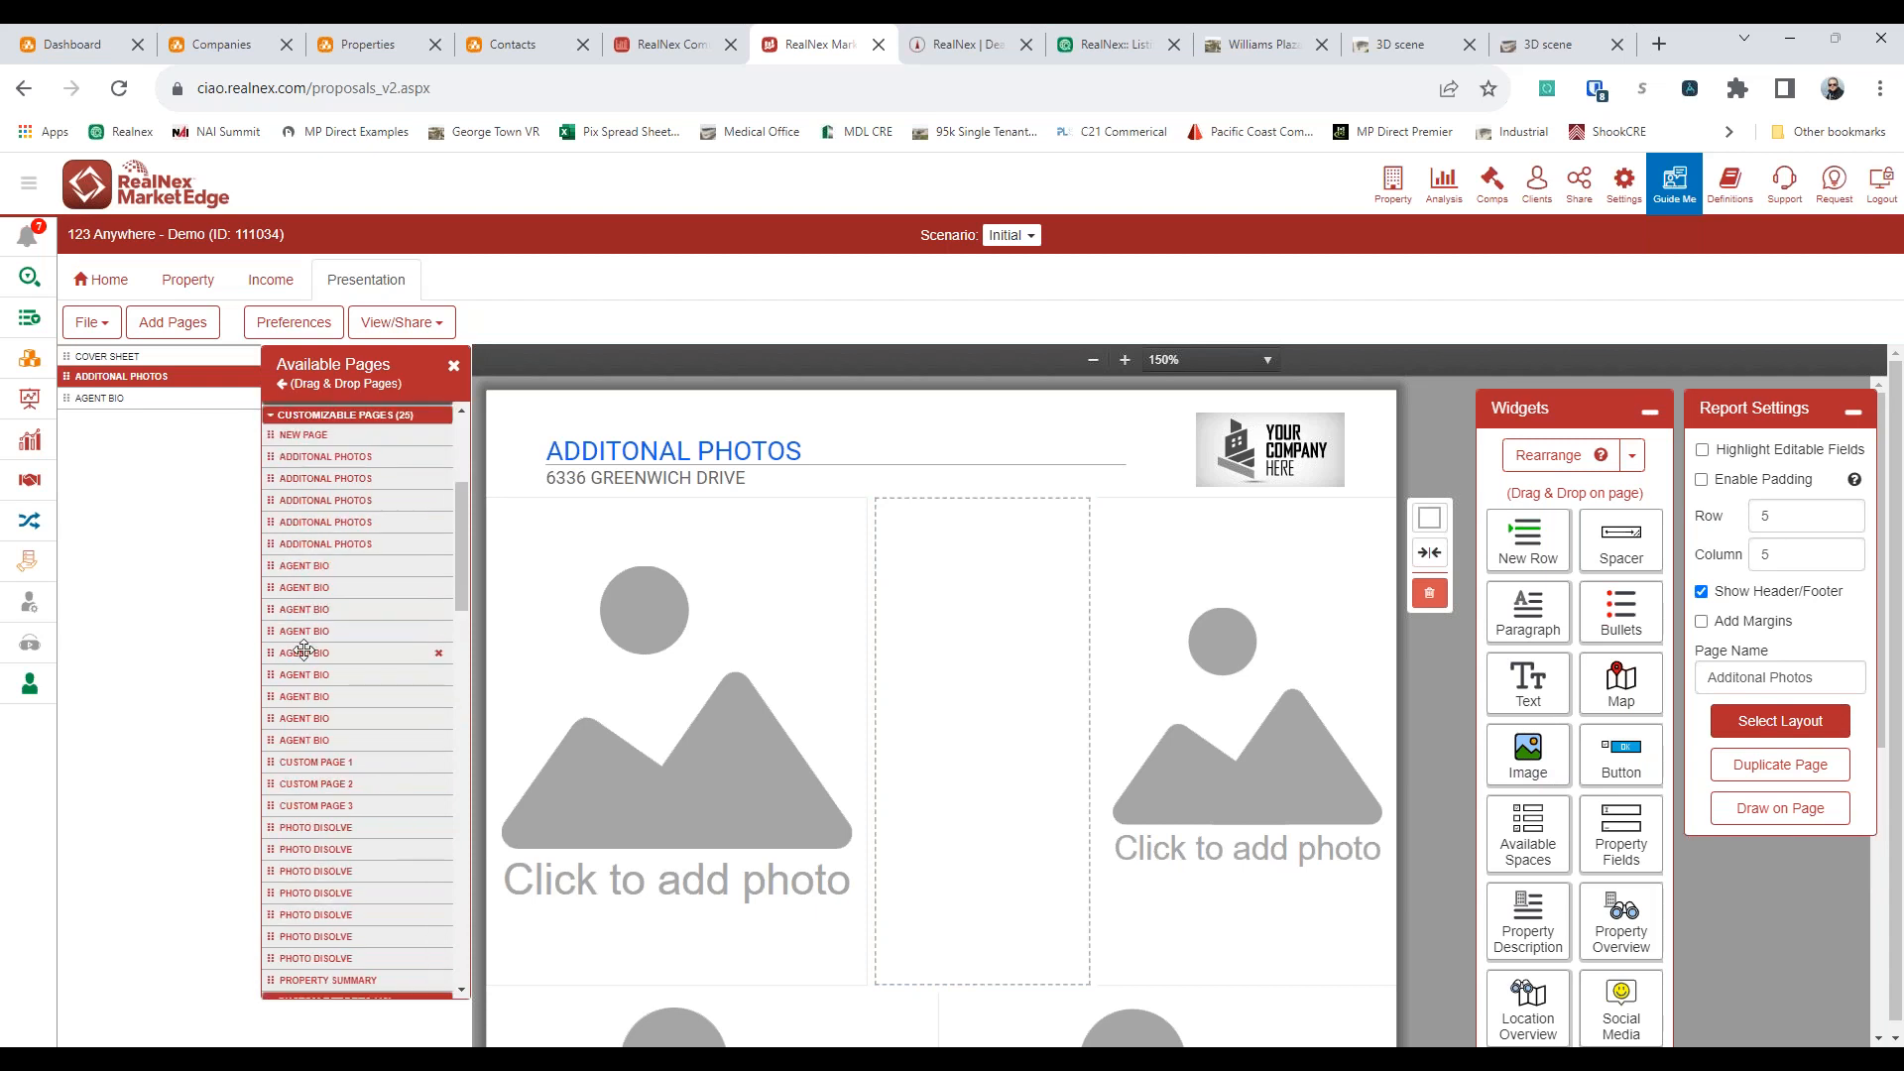
{"action": "scroll", "coordinate": [304, 651], "scroll_direction": "up", "scroll_amount": 3}
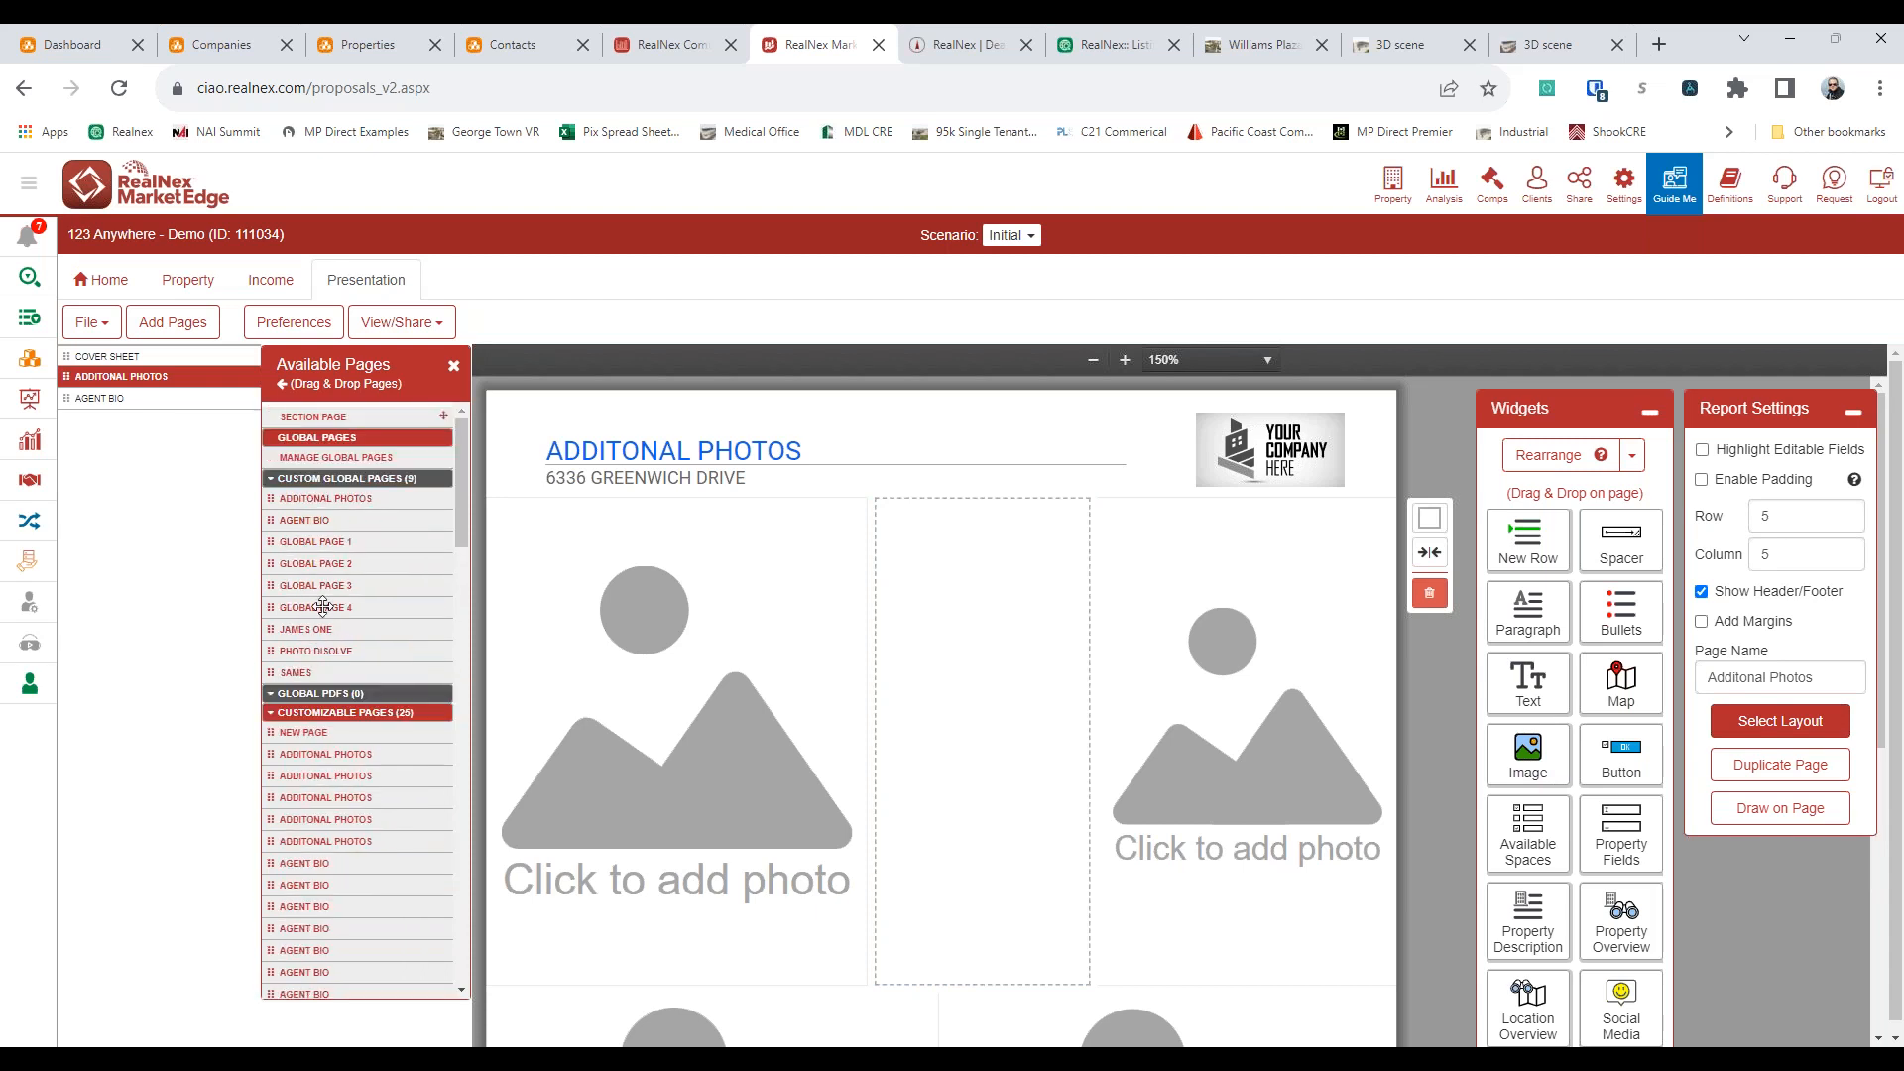
{"action": "left_click", "coordinate": [268, 480]}
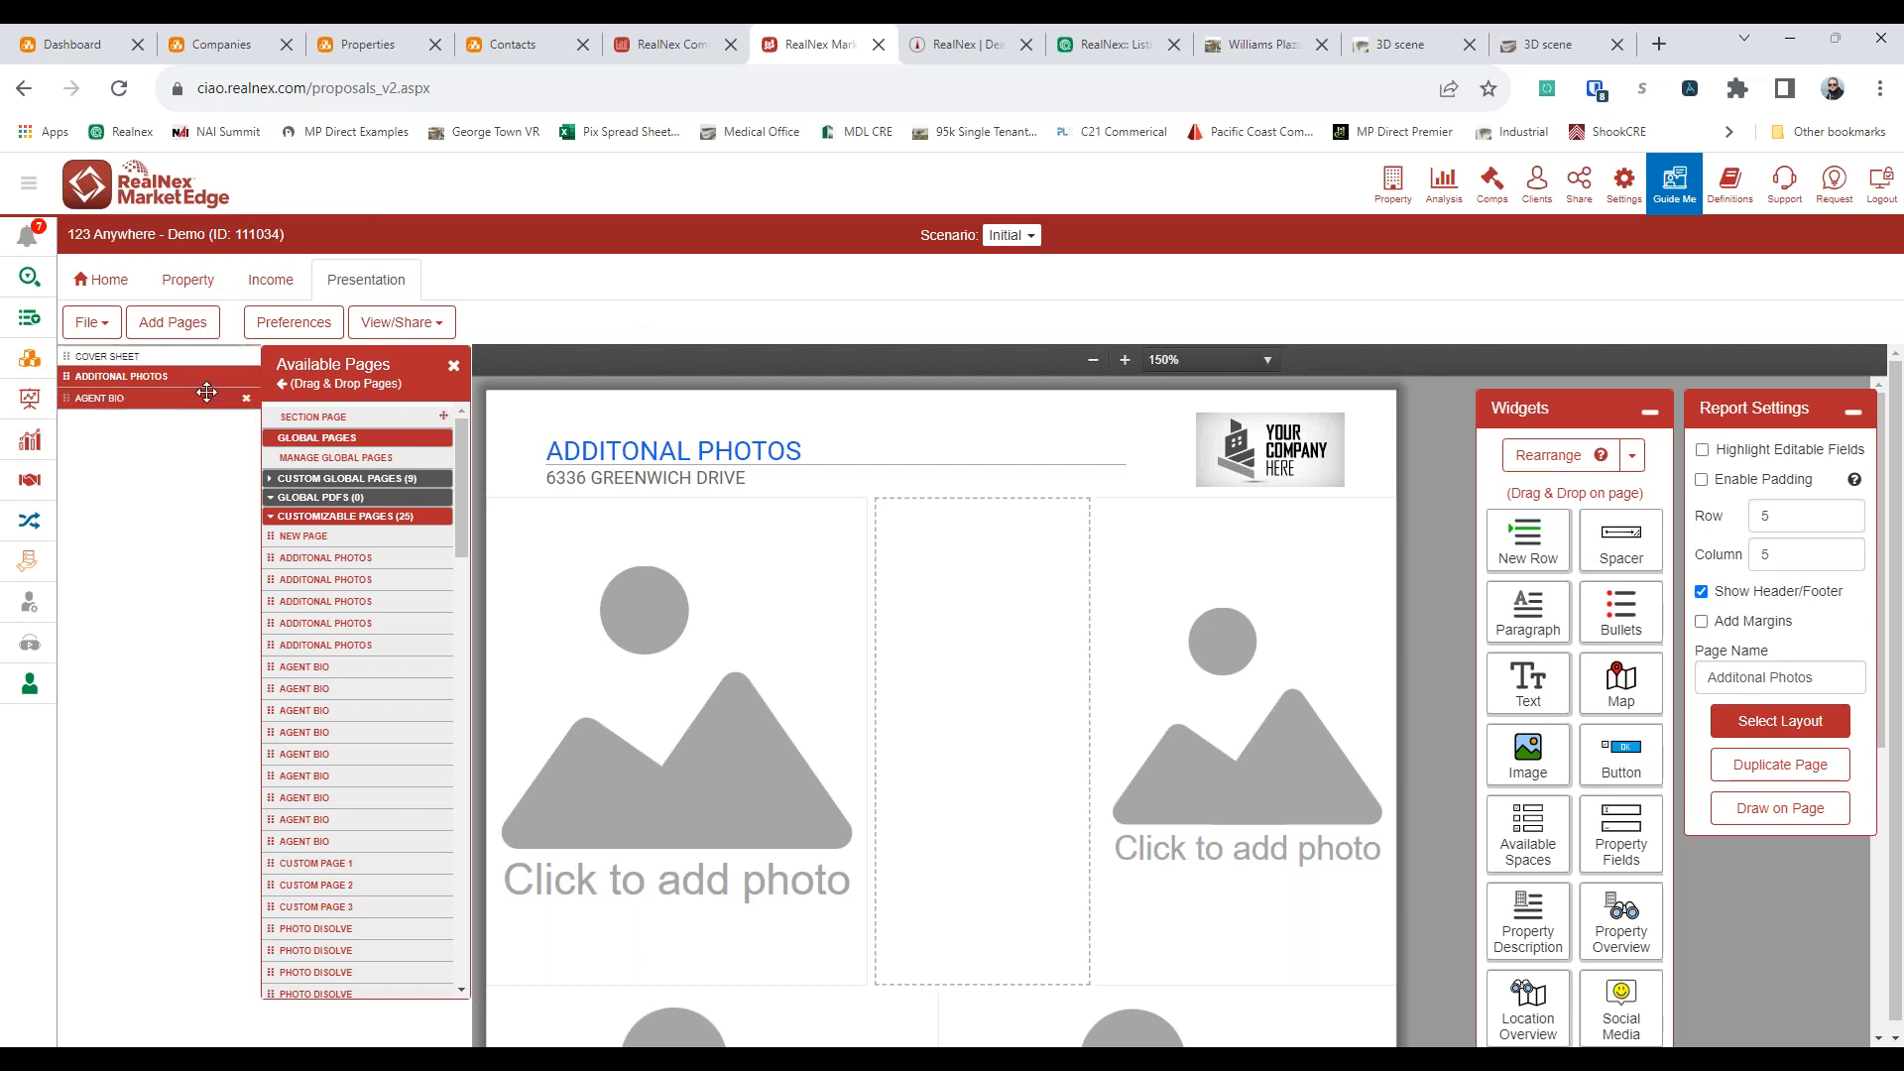
{"action": "left_click", "coordinate": [248, 379]}
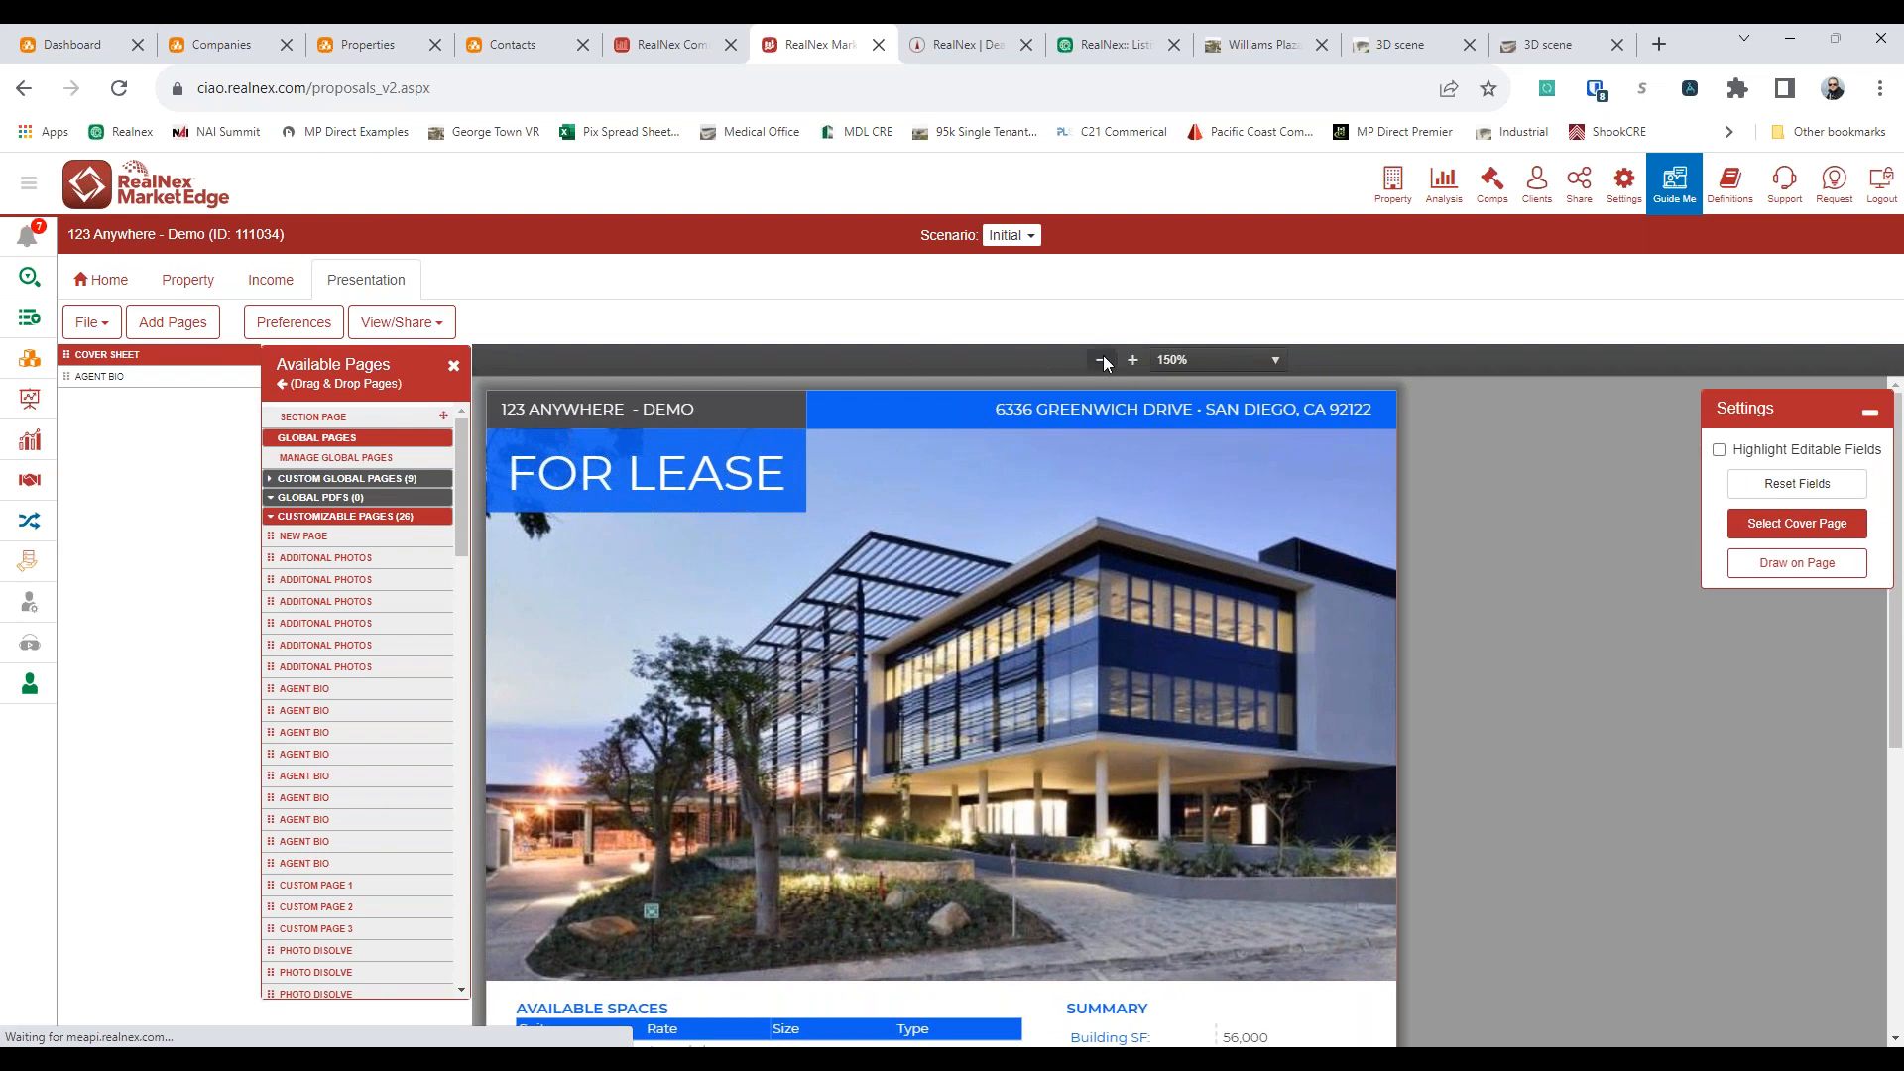
{"action": "left_click", "coordinate": [1102, 359]}
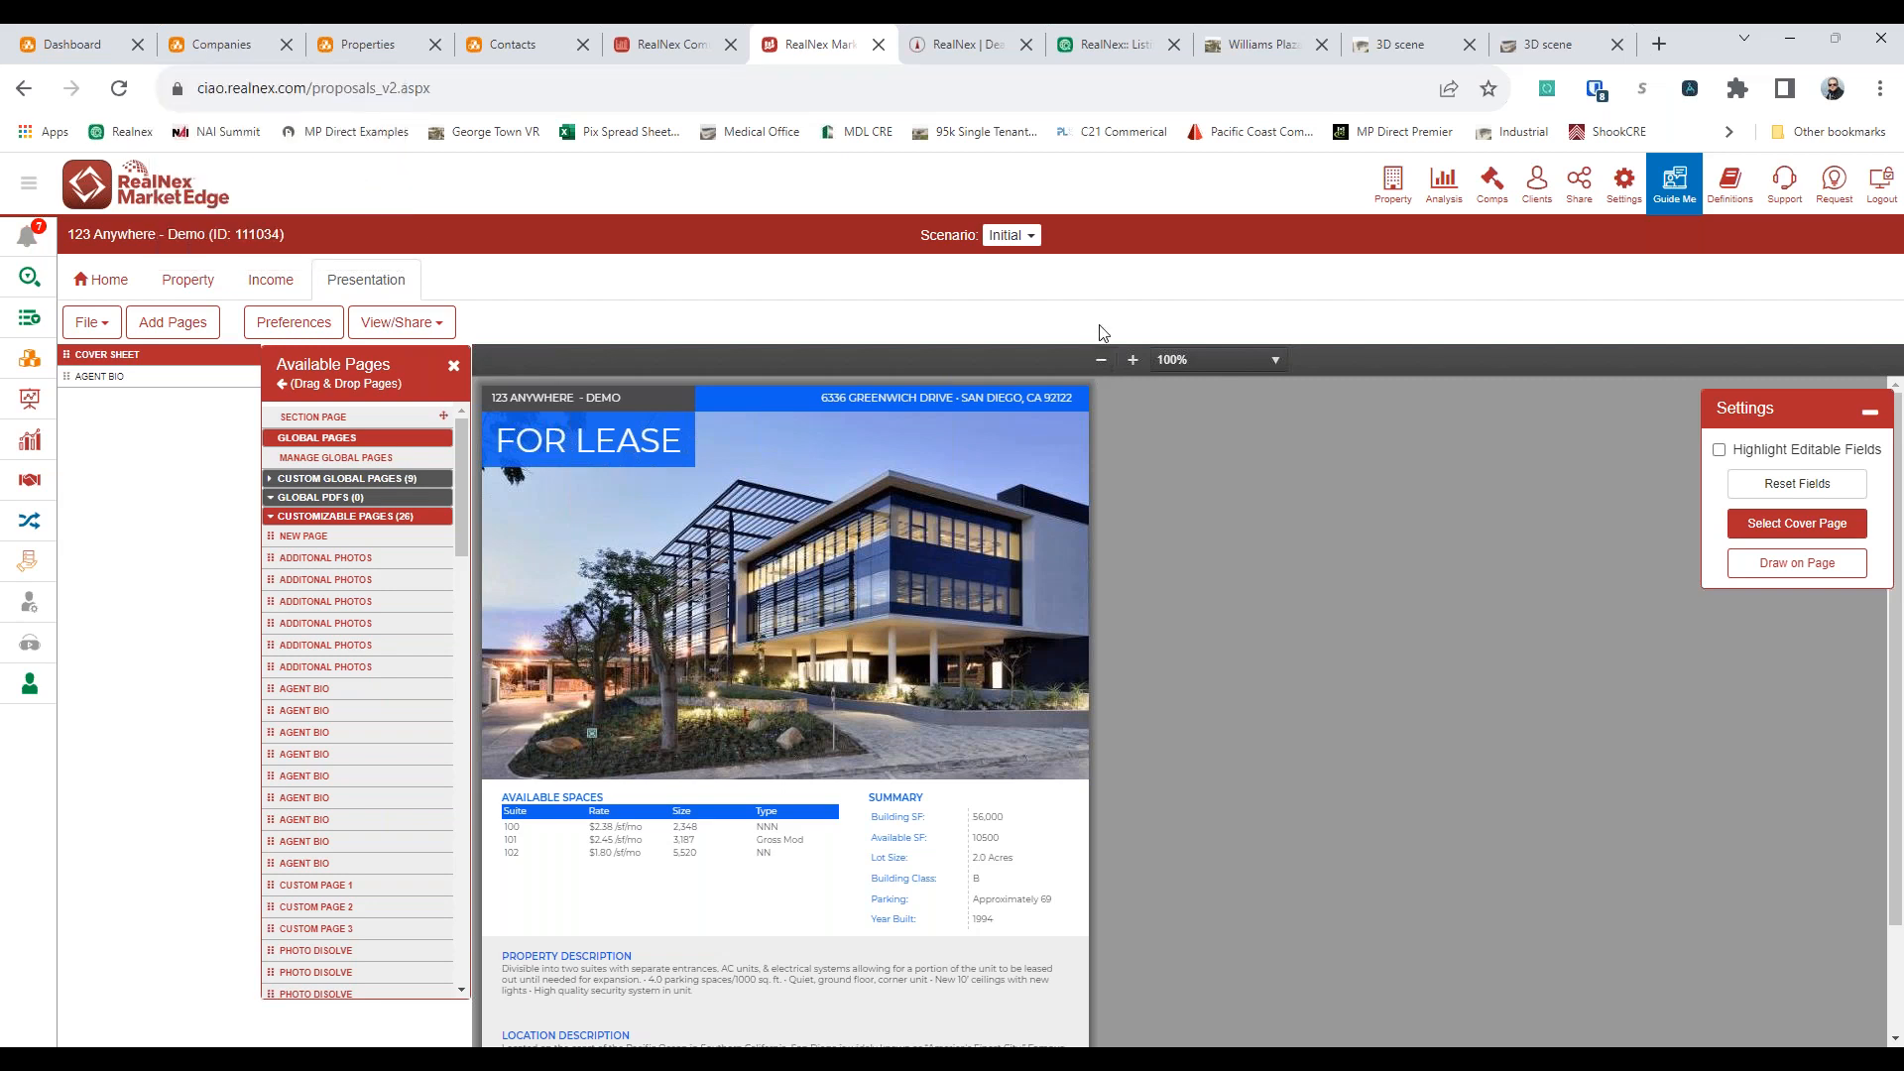
Switch to the Pix Realty office 3D scene and view its Office Walk 05 and Floorplan viewpoints
{"action": "left_click", "coordinate": [1529, 53]}
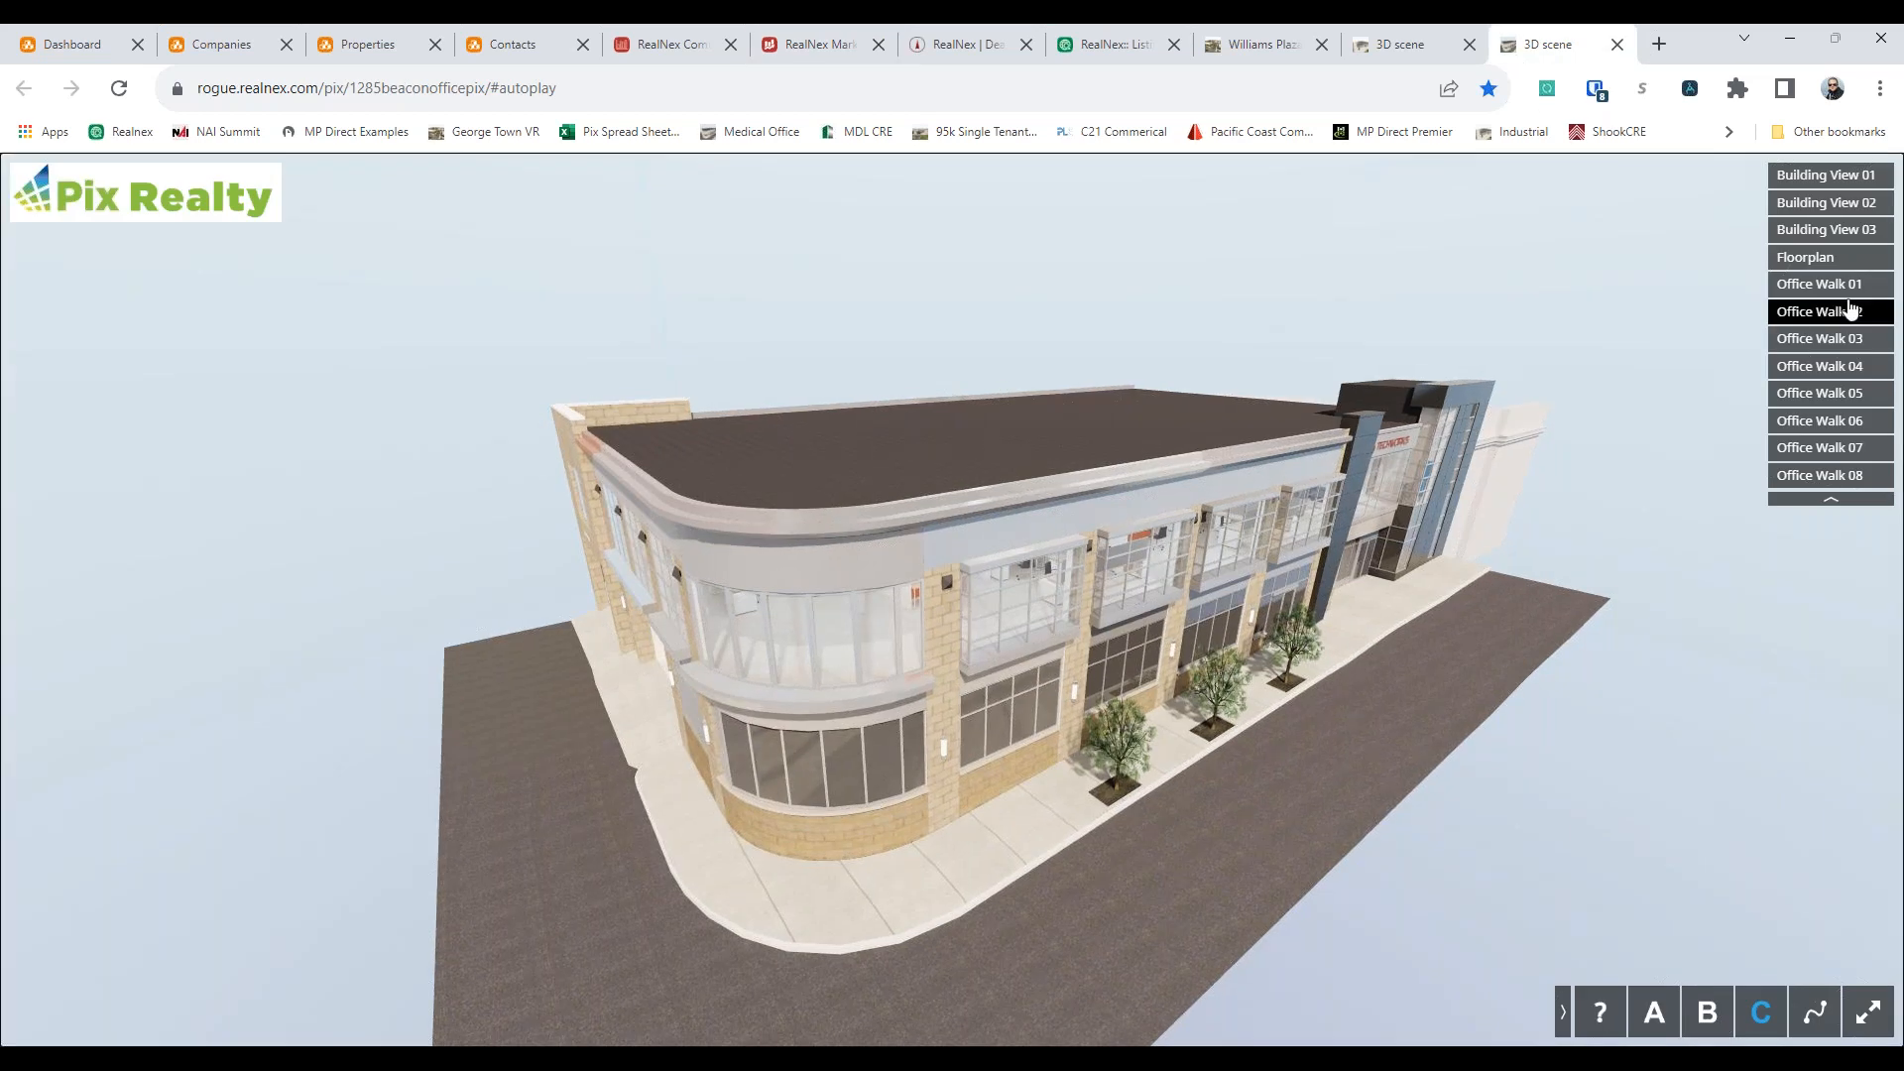
{"action": "left_click", "coordinate": [1816, 395]}
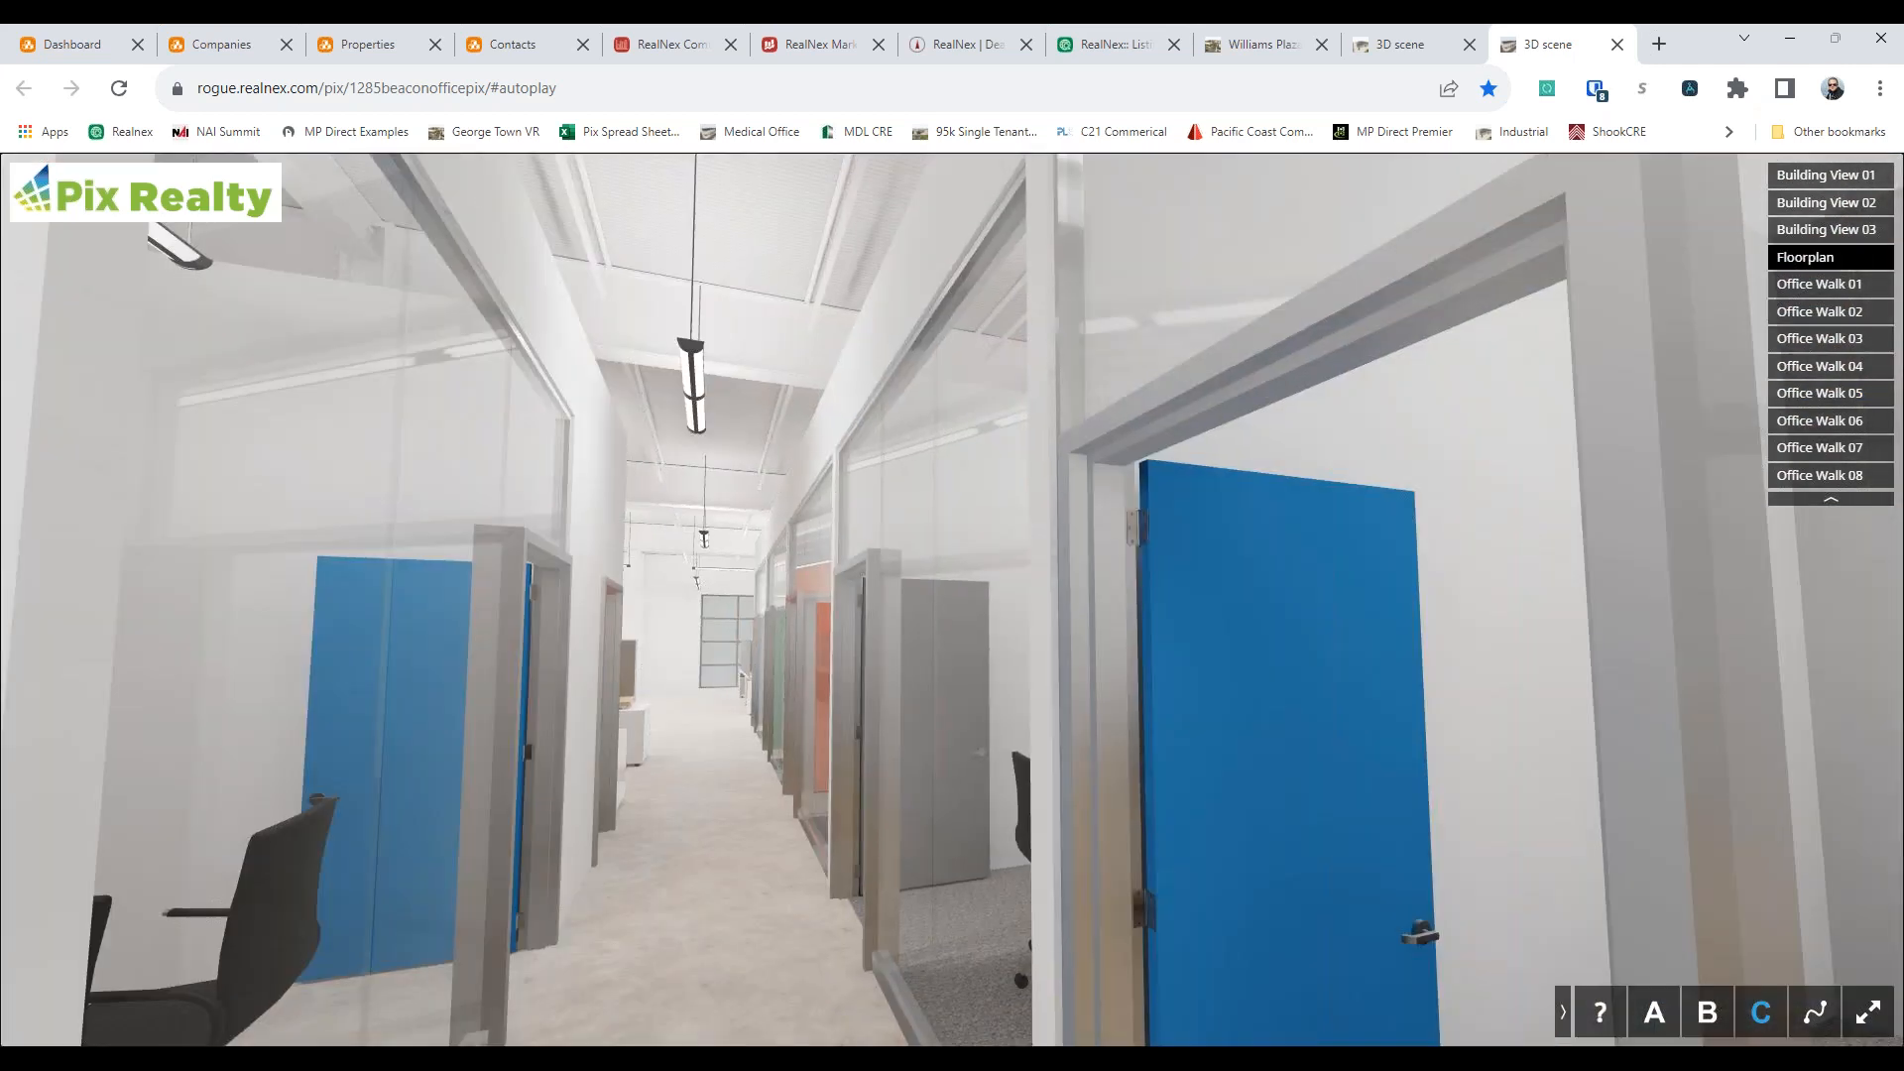
{"action": "left_click", "coordinate": [1833, 260]}
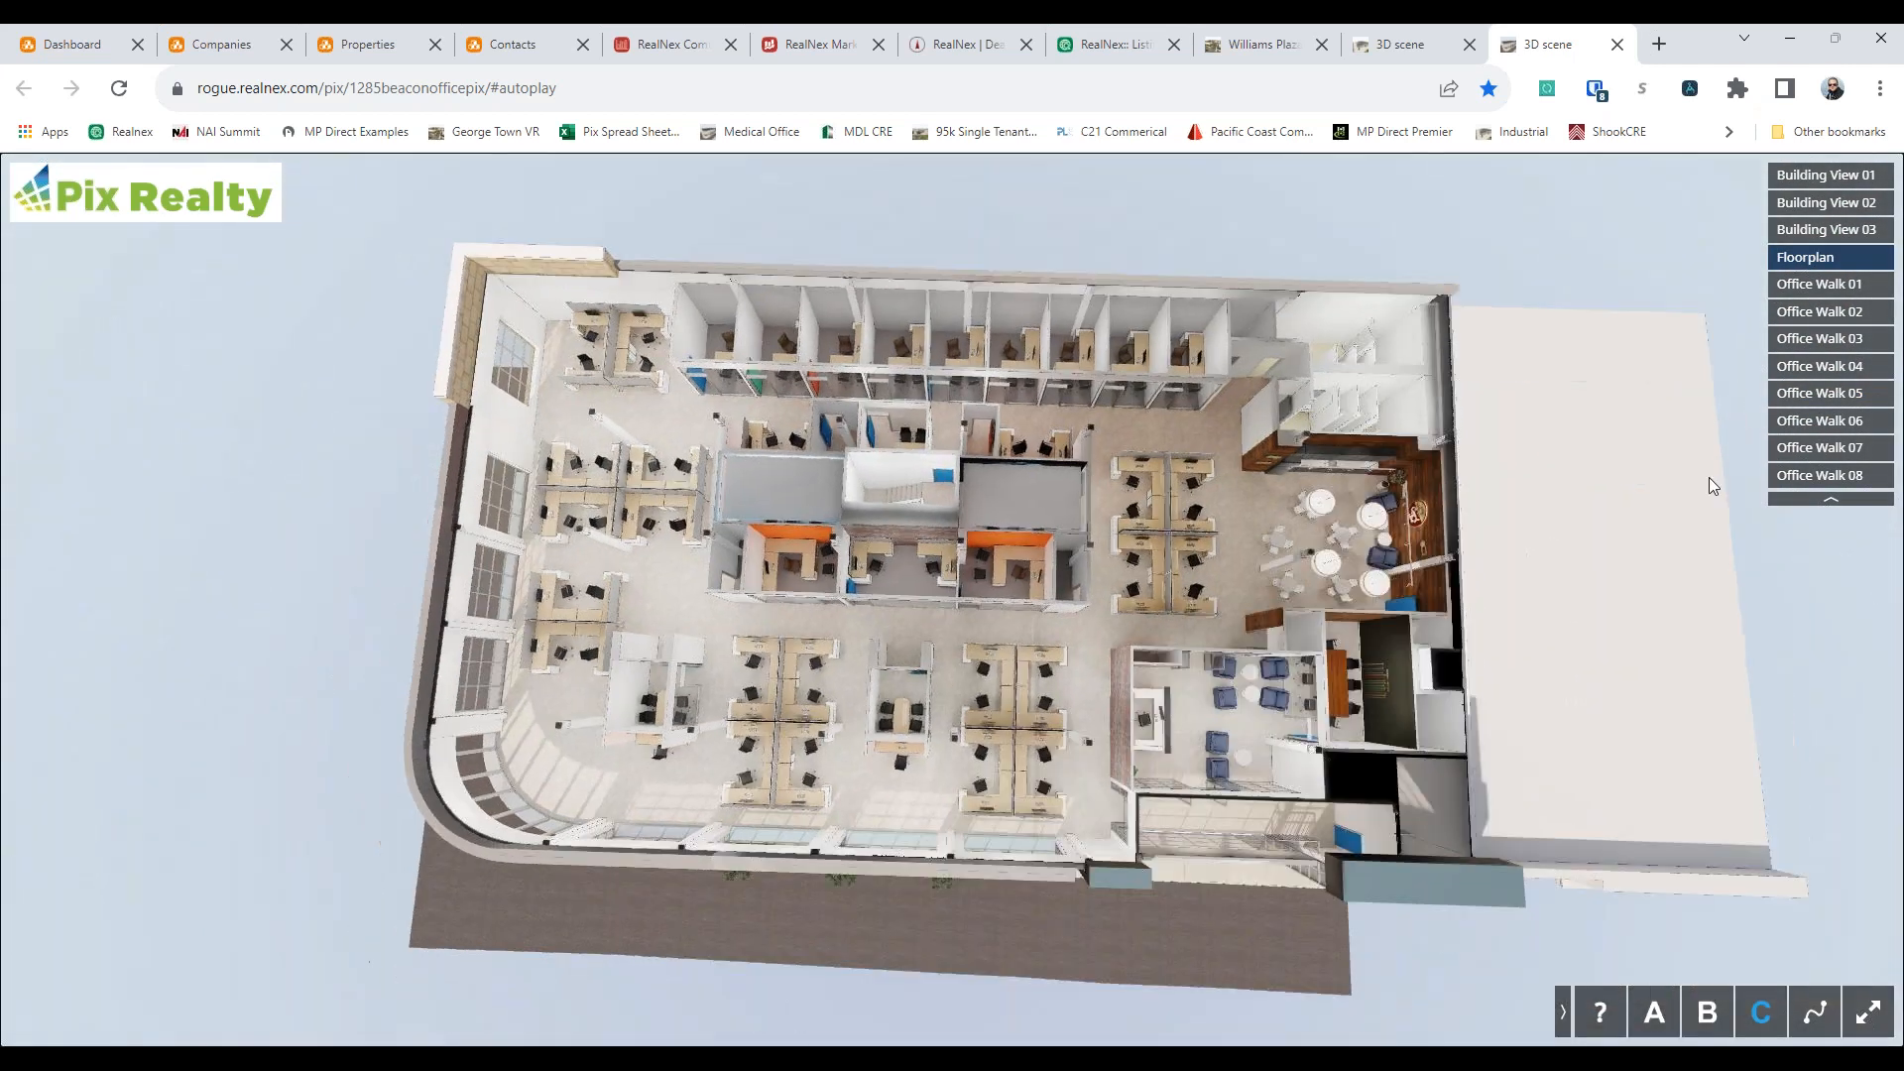
{"action": "left_click", "coordinate": [1825, 393]}
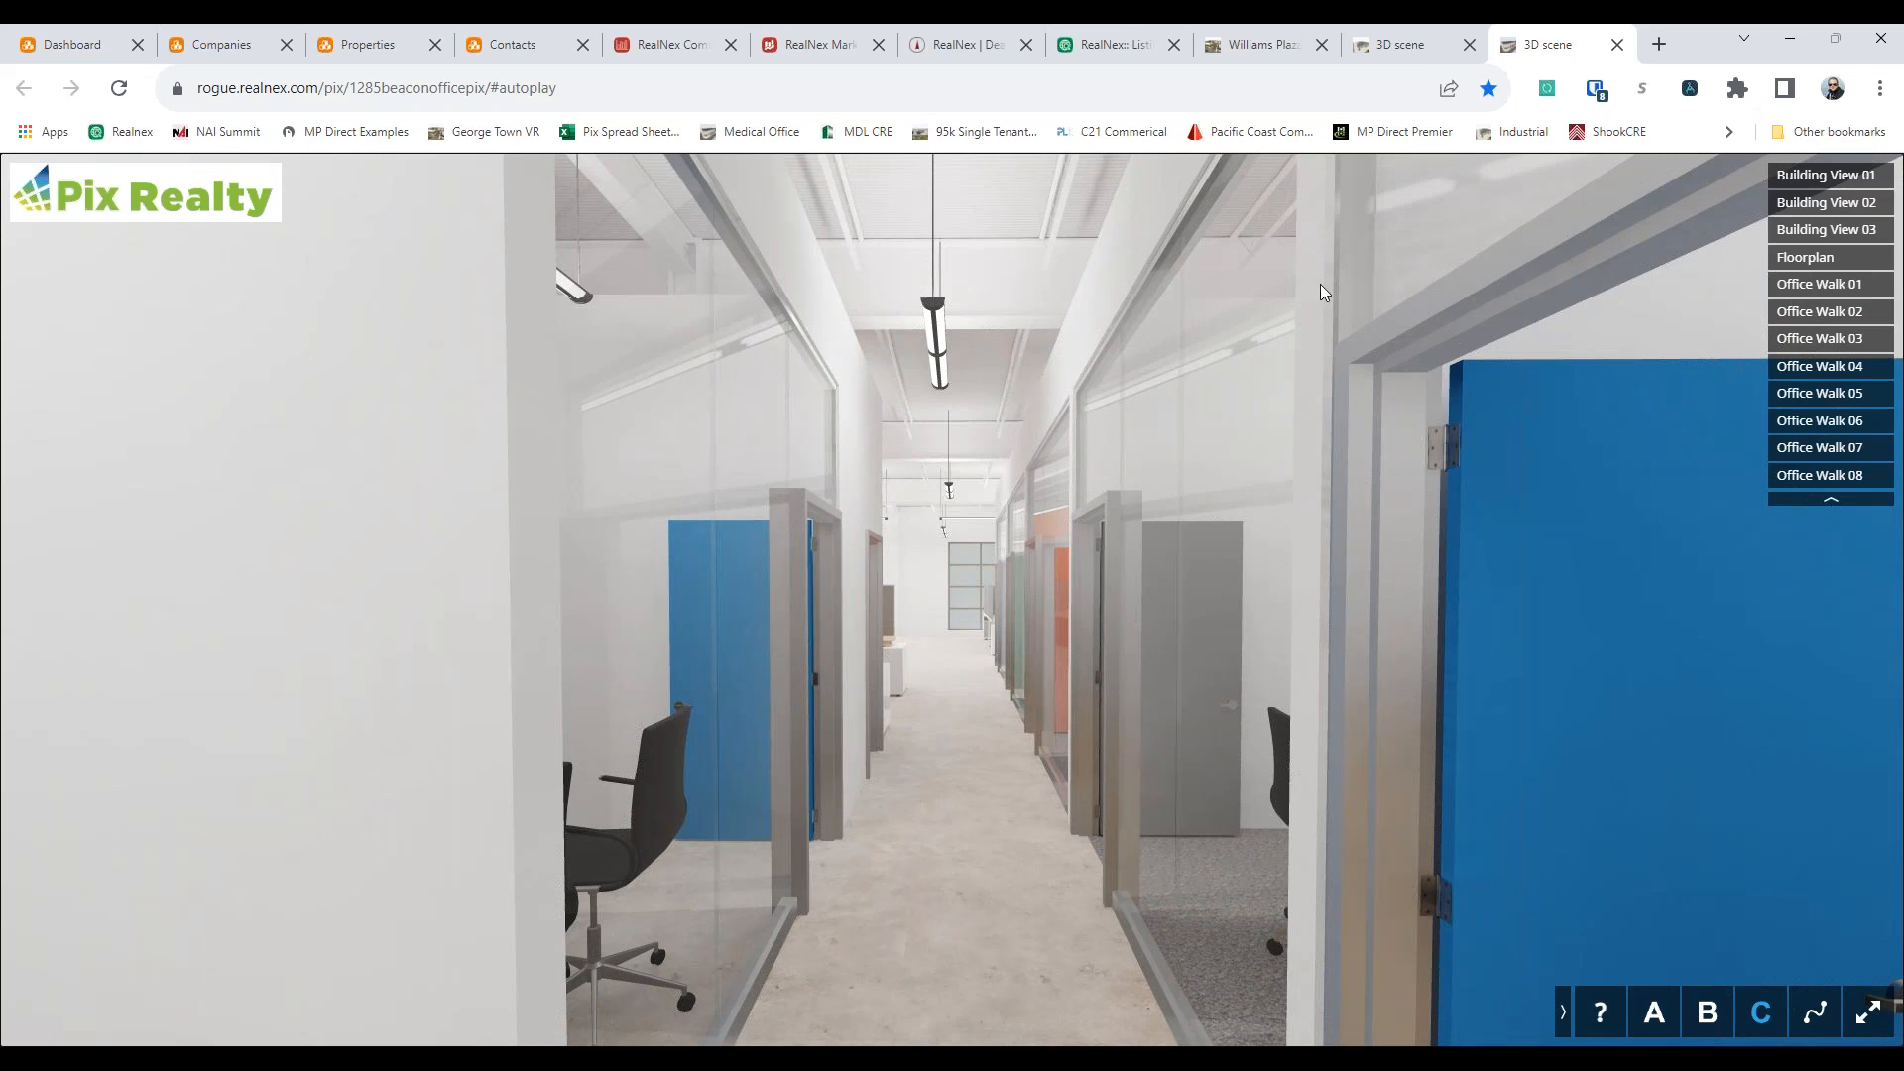
View the last-mile distribution building's 3D scene at Building Exterior 3, Floor01 Walkthrough and Floor01Floorplan, dismissing the navigation help
{"action": "left_click", "coordinate": [1398, 55]}
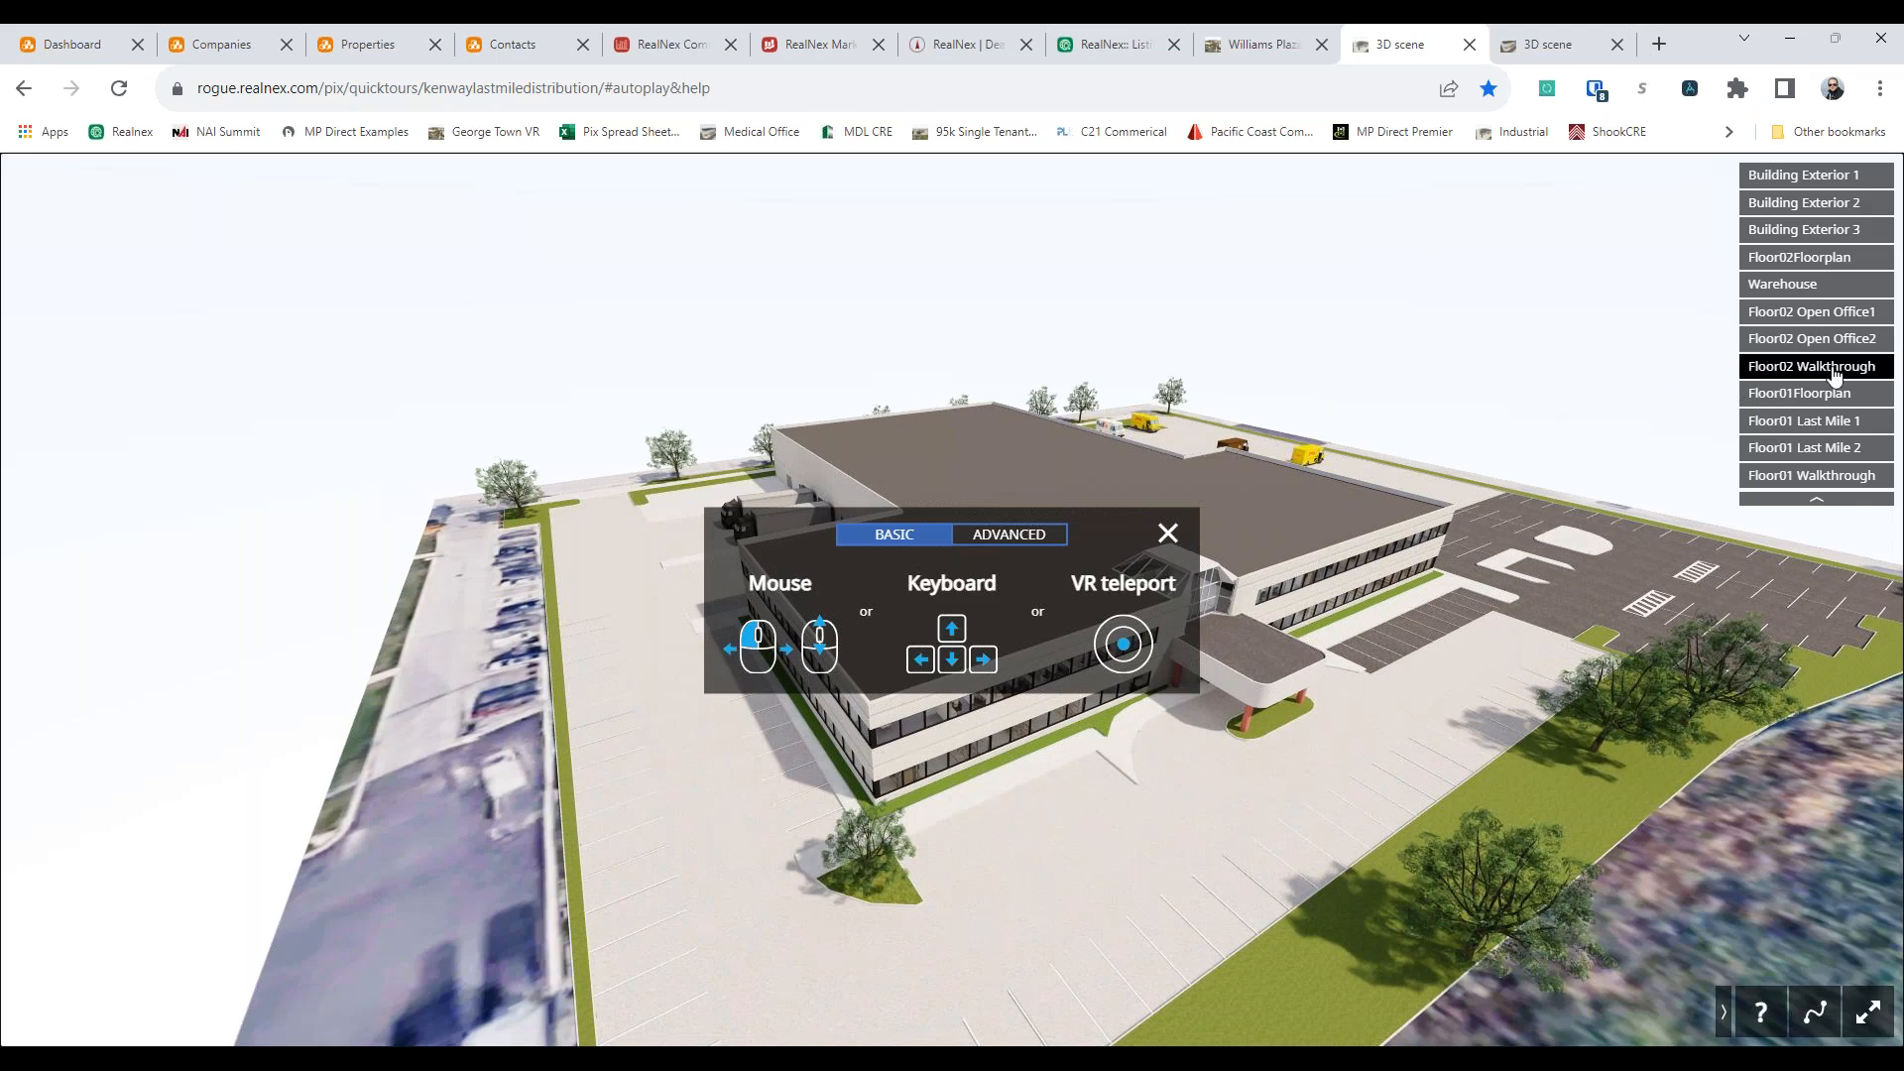
{"action": "left_click", "coordinate": [1850, 229]}
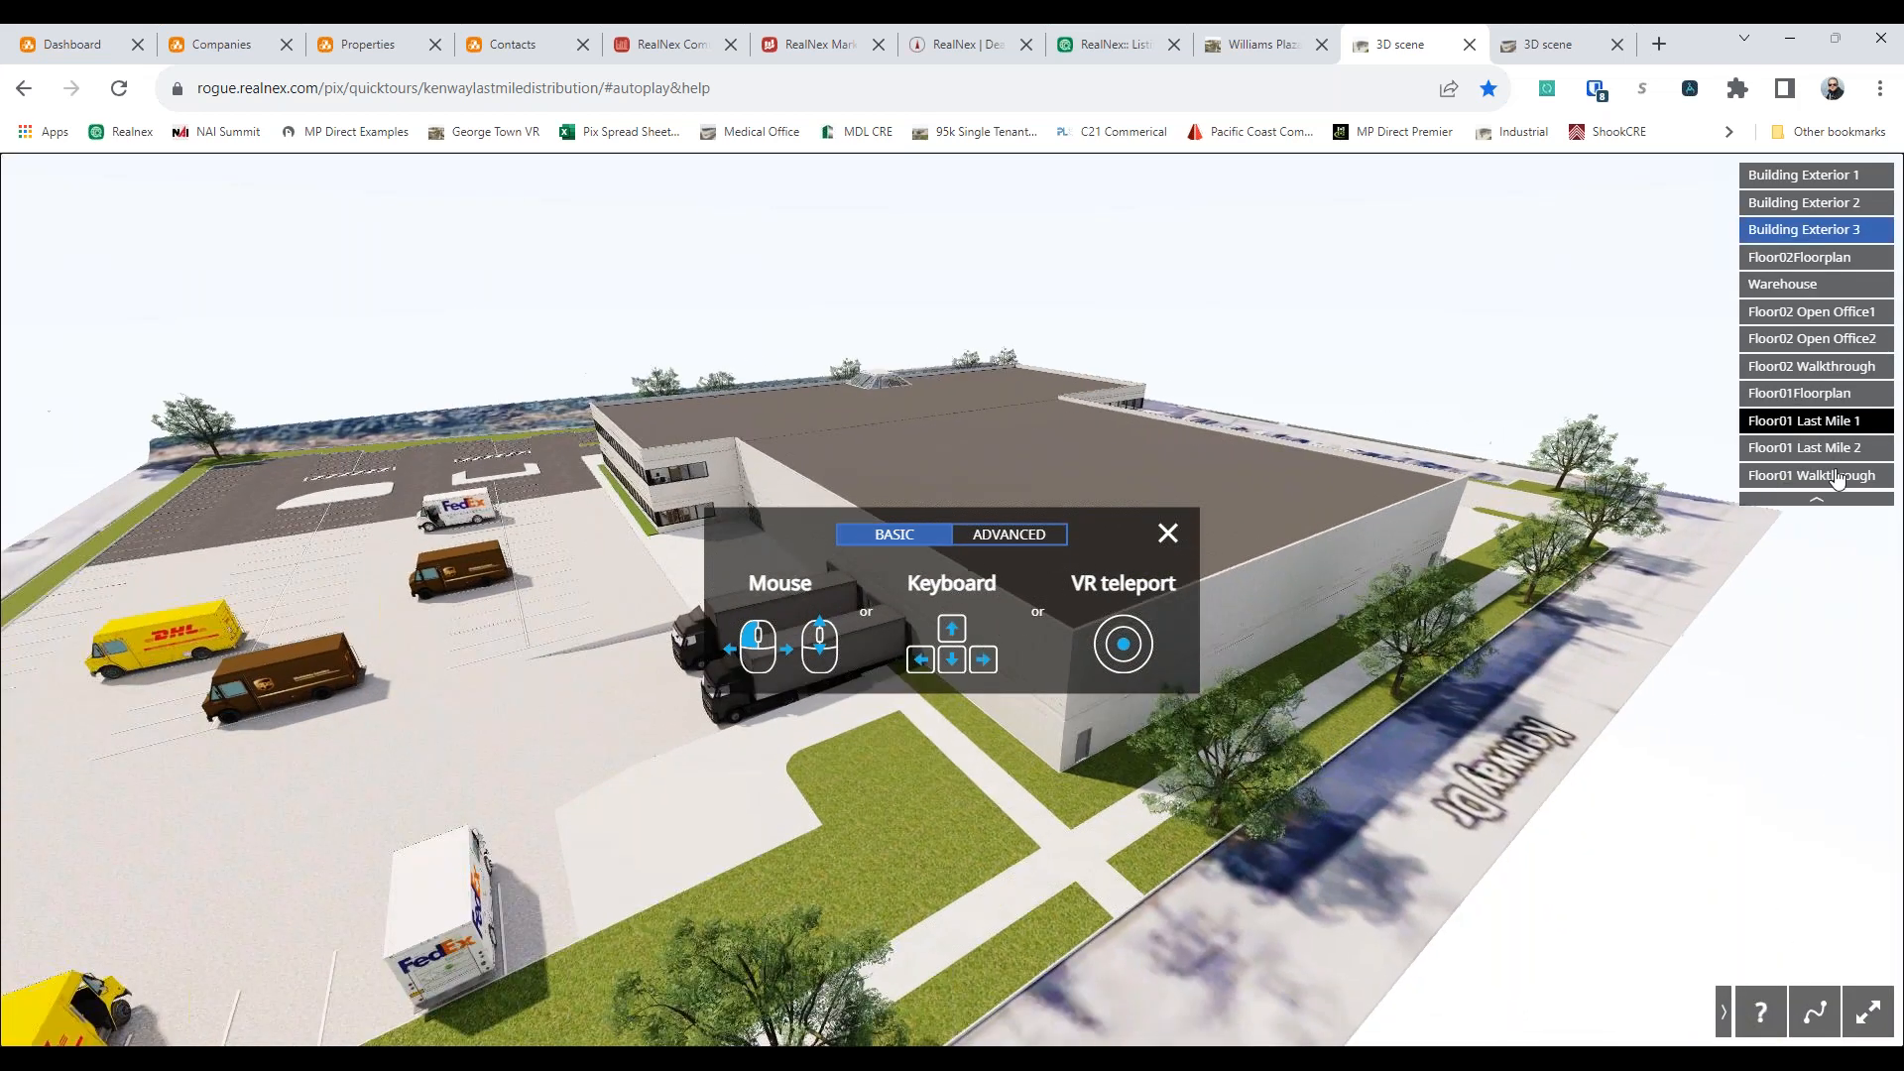
{"action": "left_click", "coordinate": [1815, 475]}
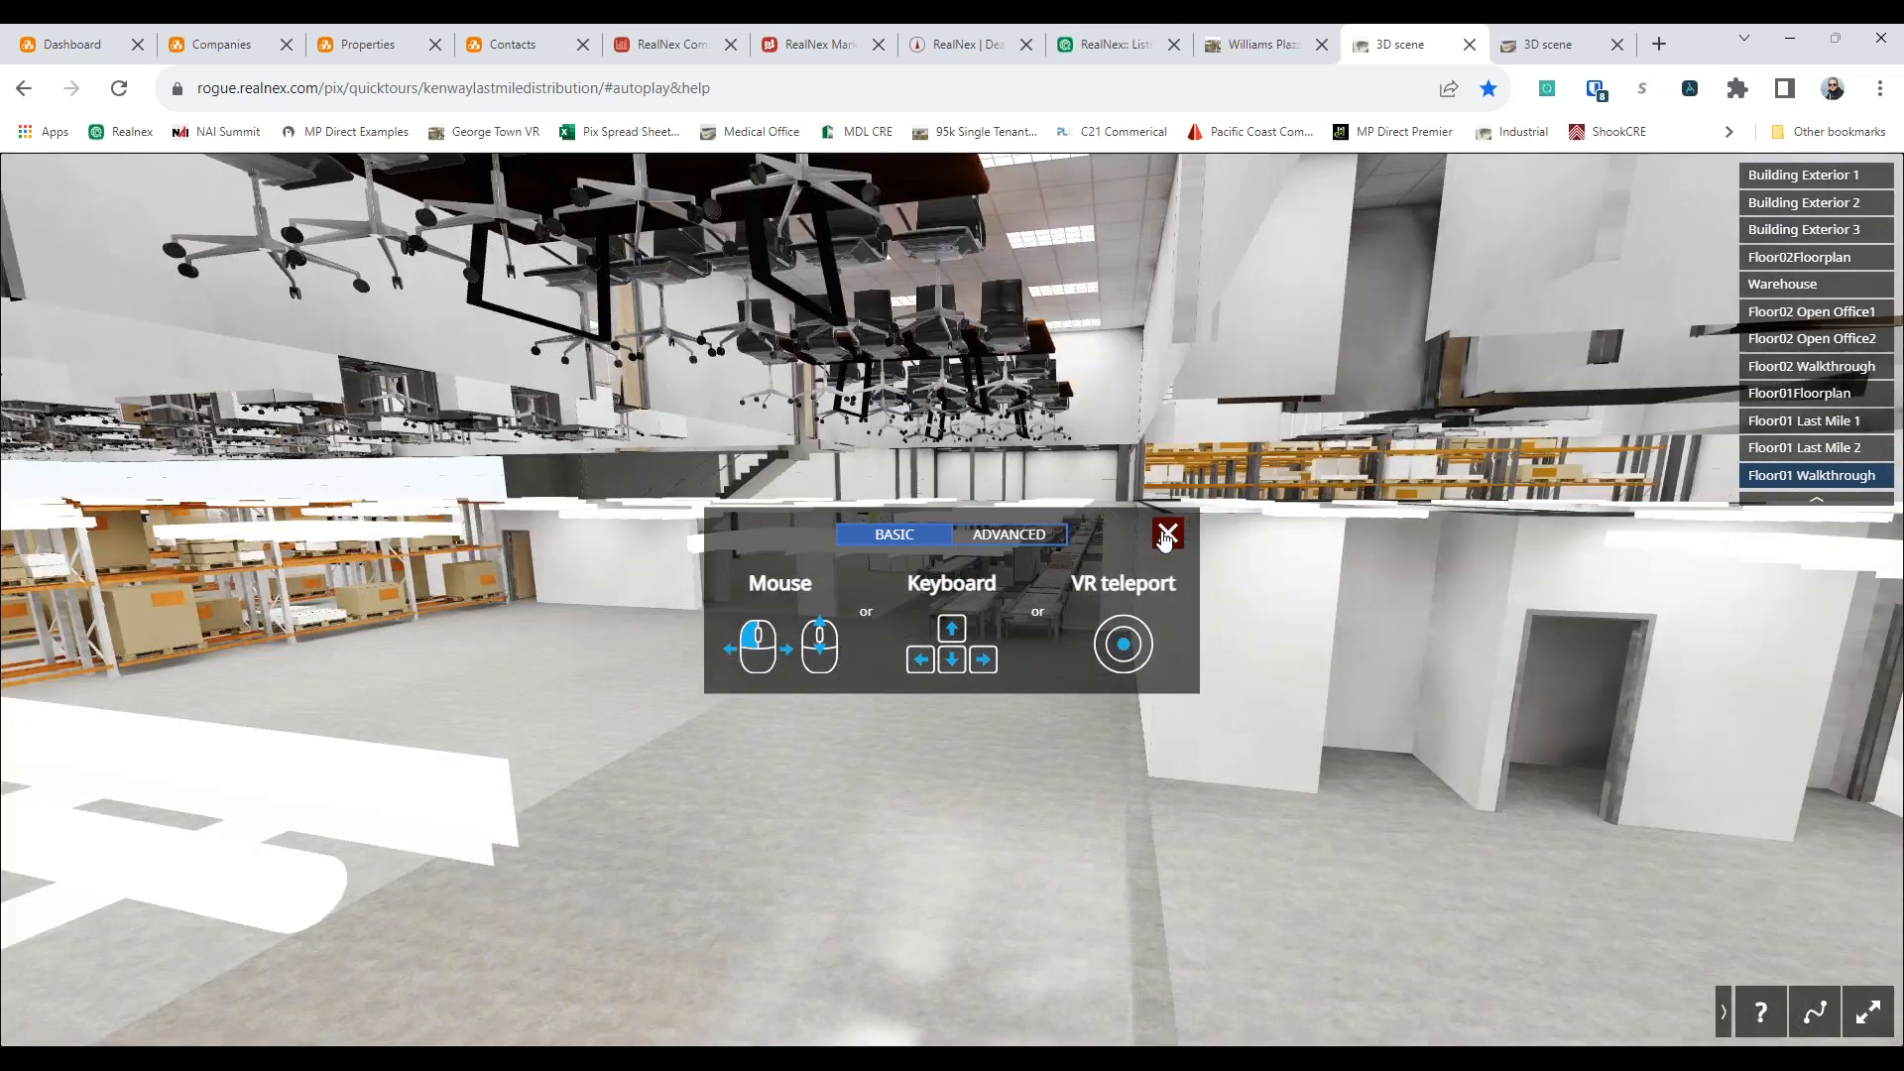
{"action": "left_click", "coordinate": [1167, 536]}
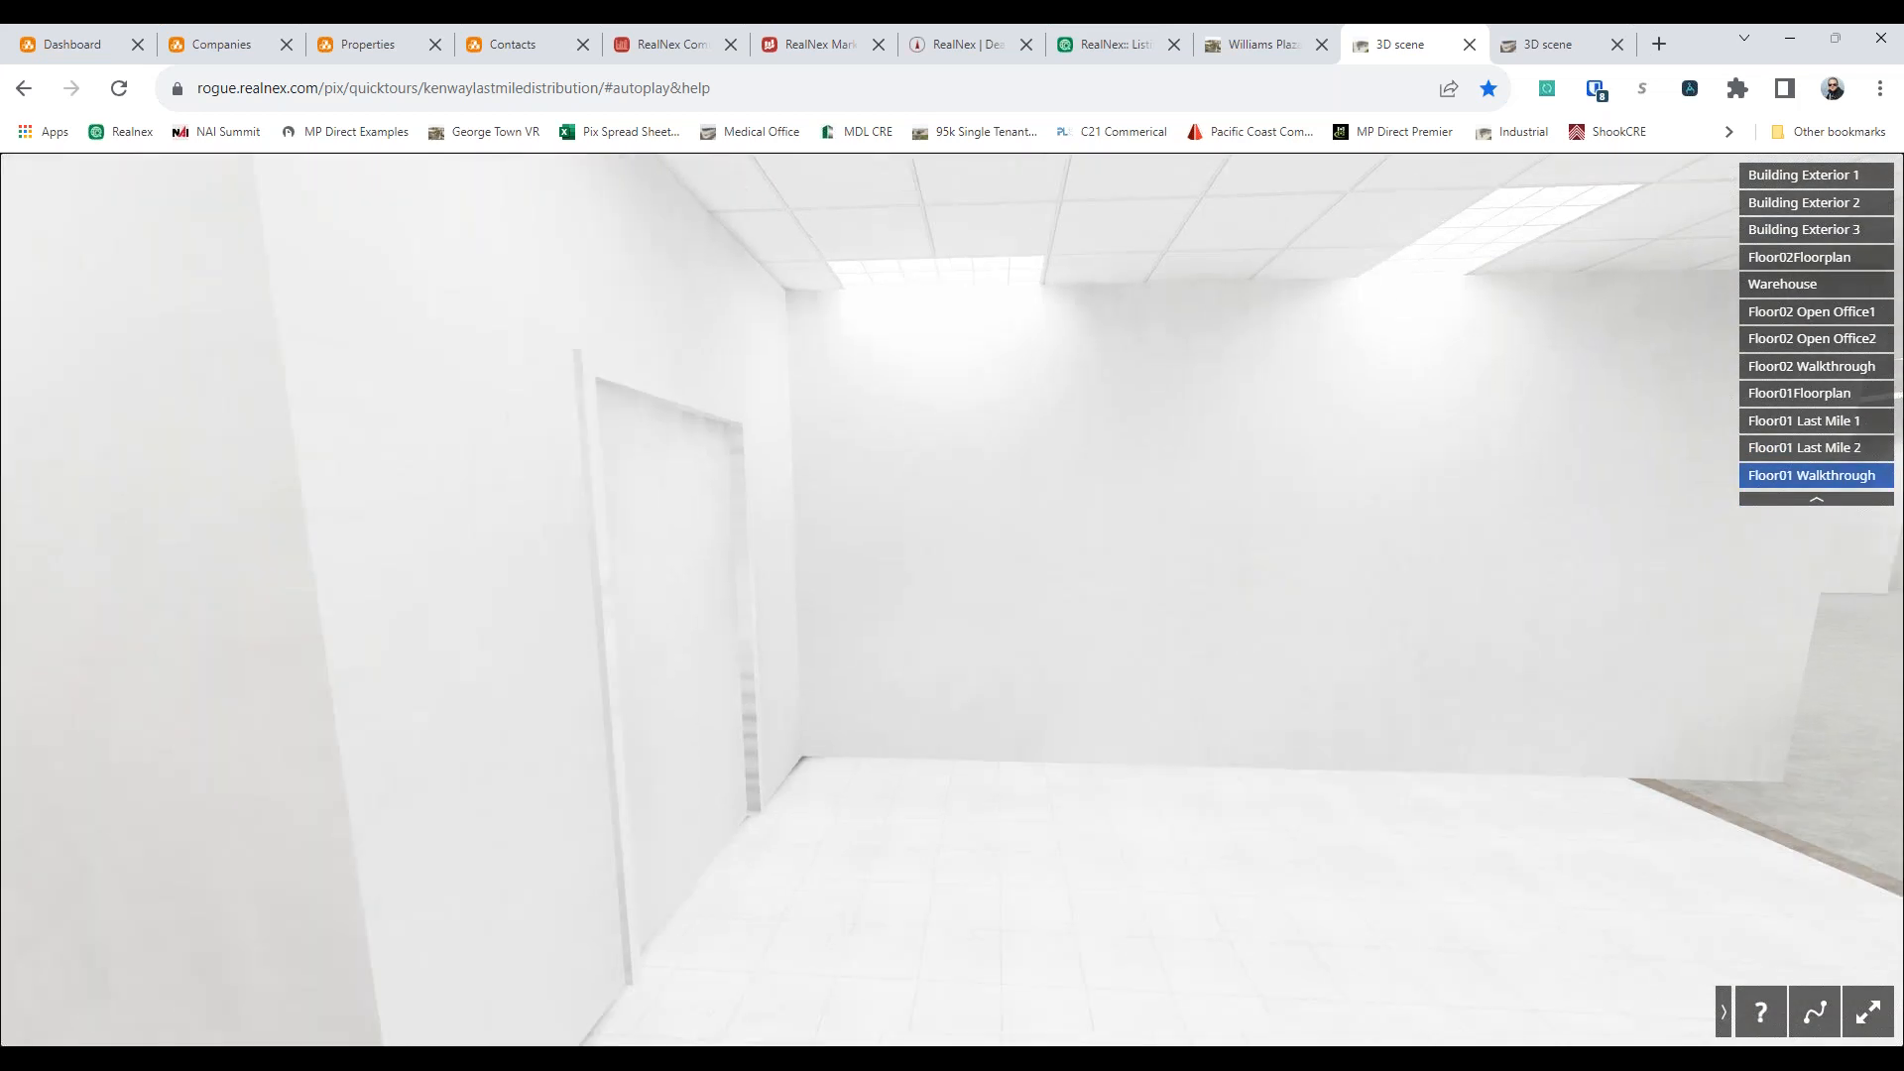
{"action": "left_click", "coordinate": [1790, 395]}
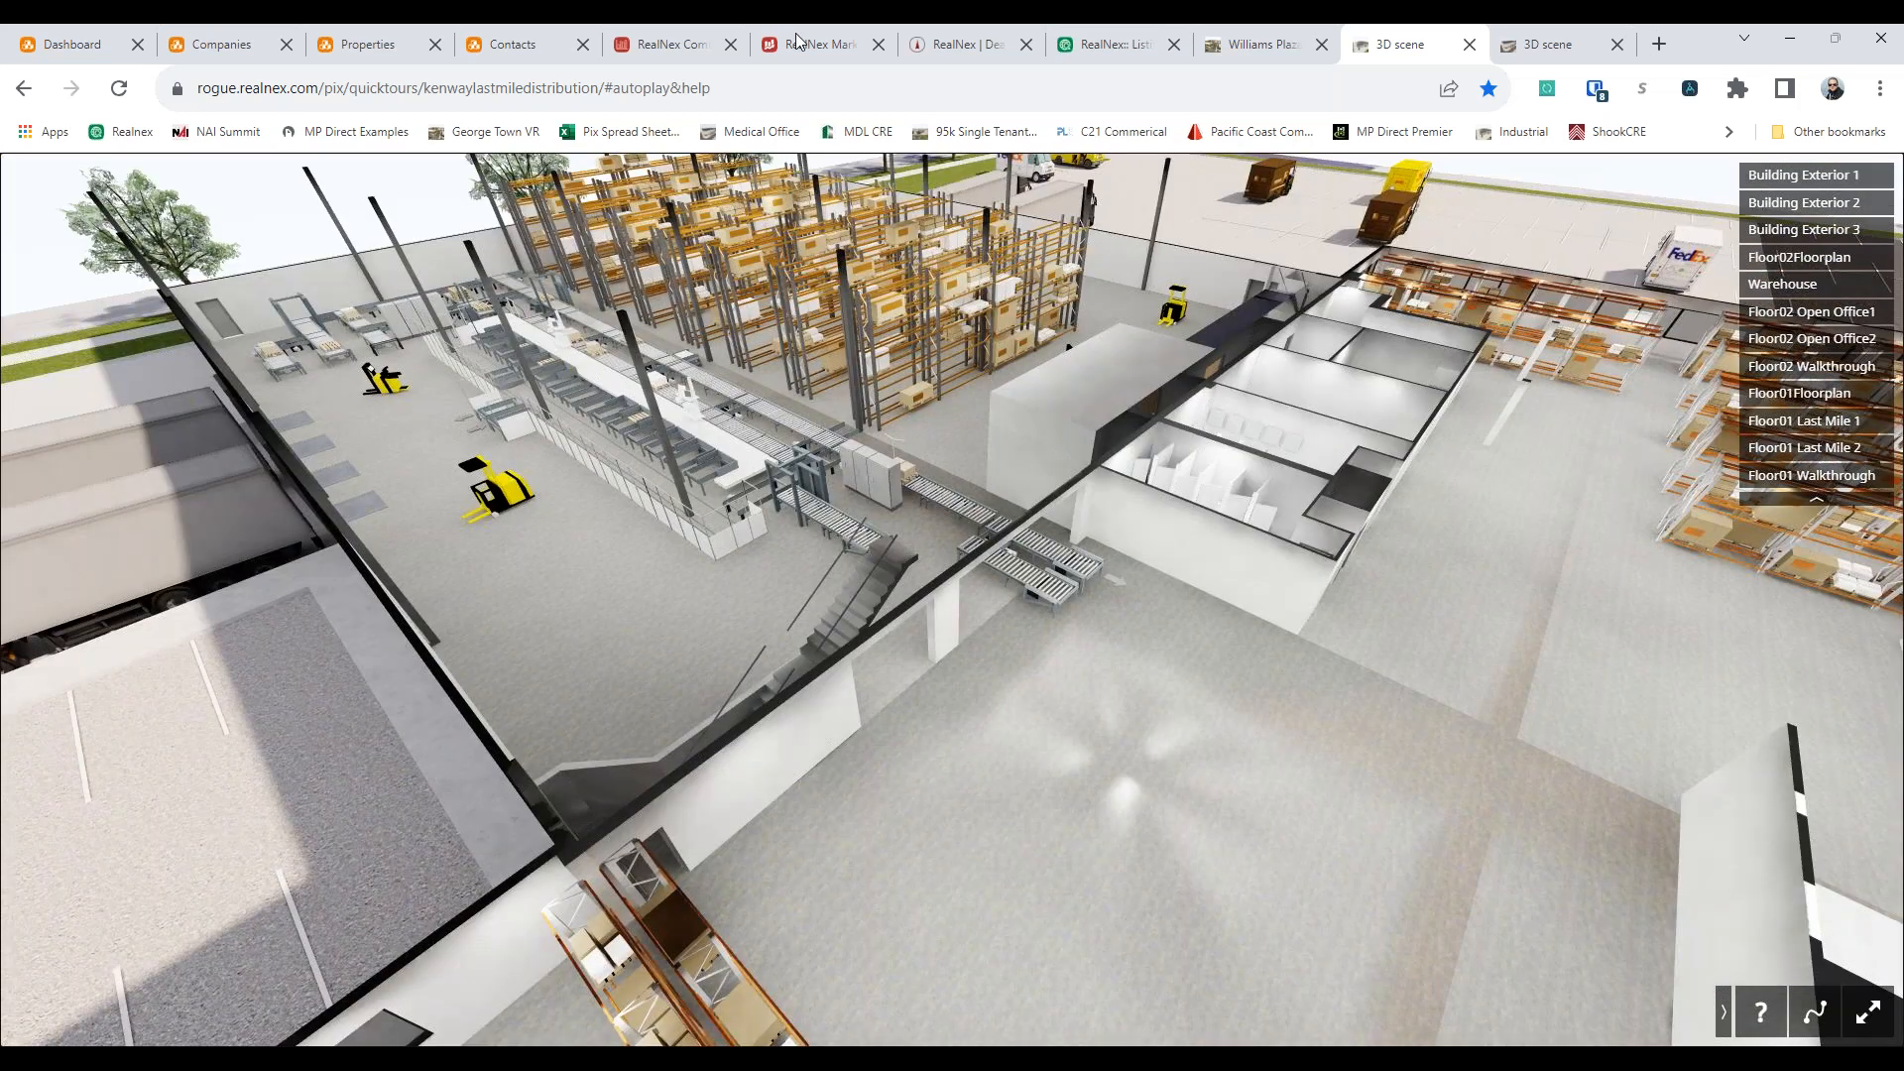
Open the Williams Plaza 3D virtual tour, dismiss its navigation help and toggle the automatic walkthrough
{"action": "left_click", "coordinate": [796, 39]}
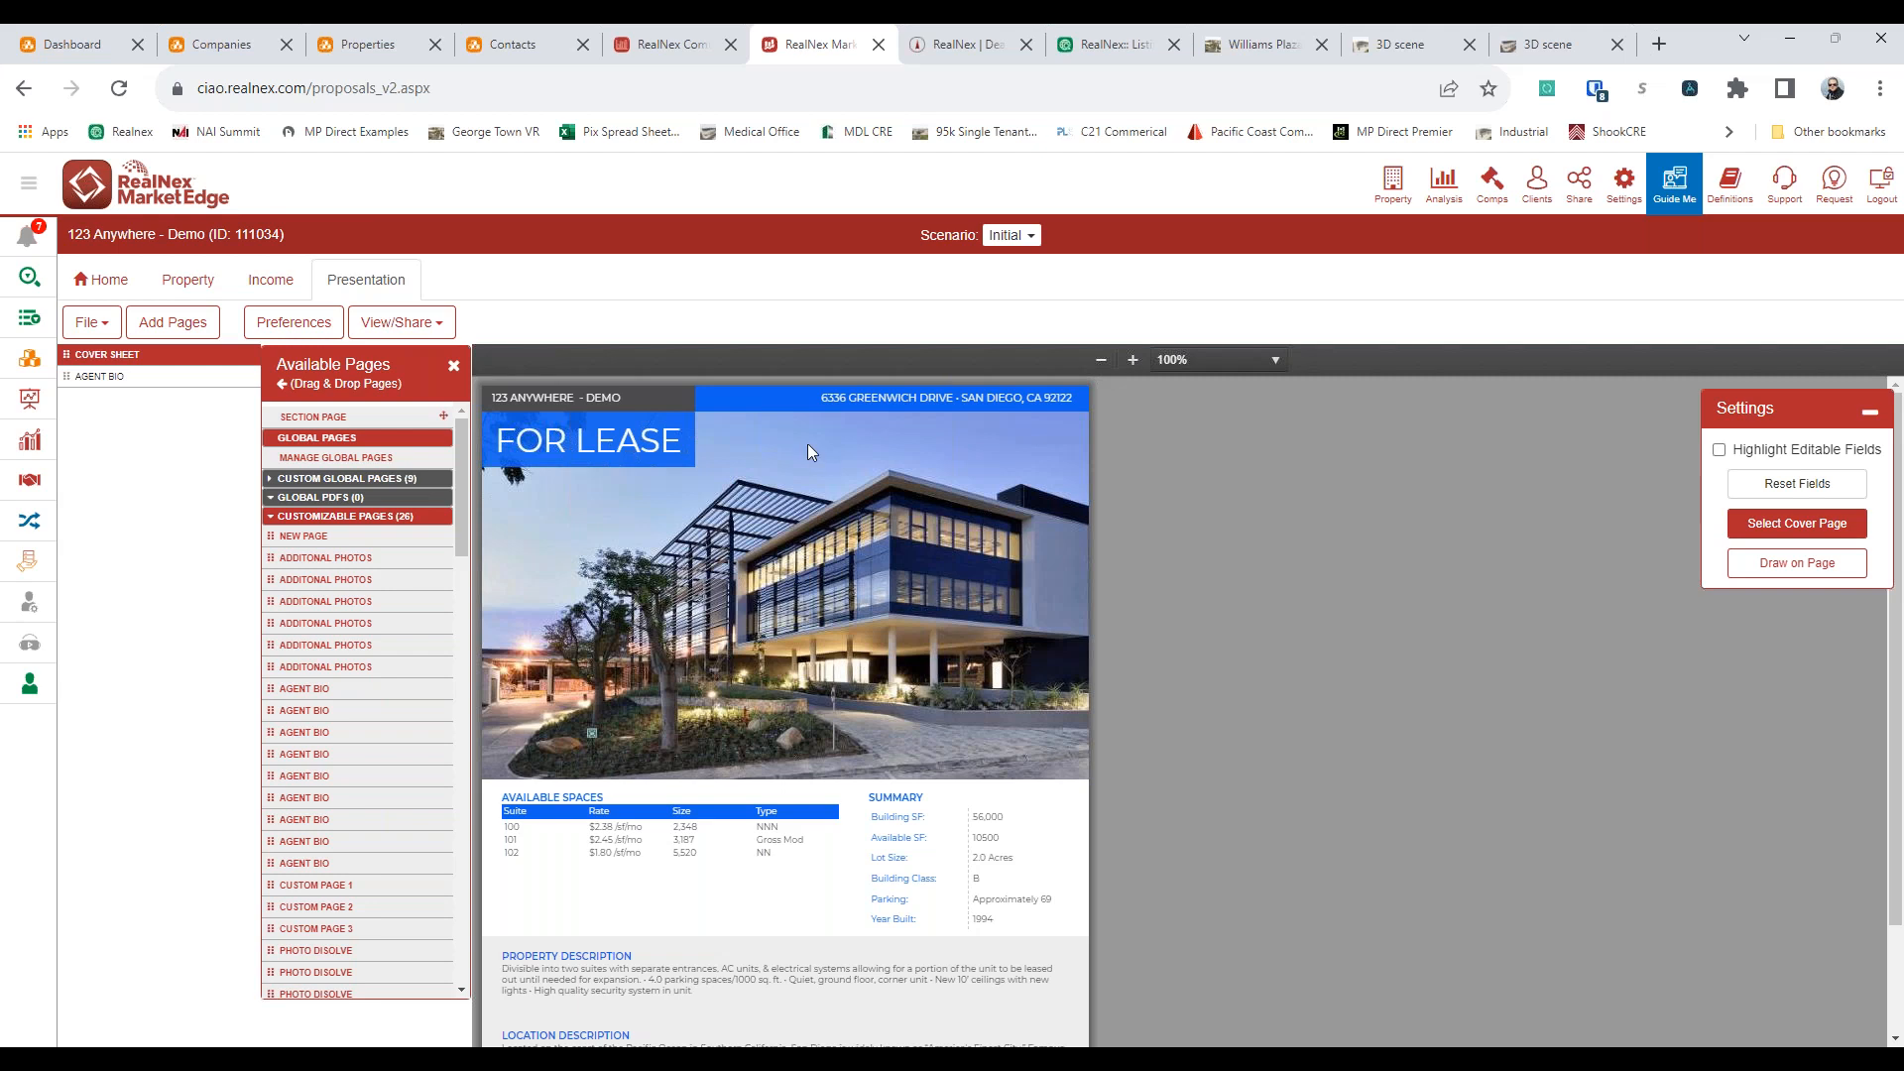
{"action": "left_click", "coordinate": [1561, 44]}
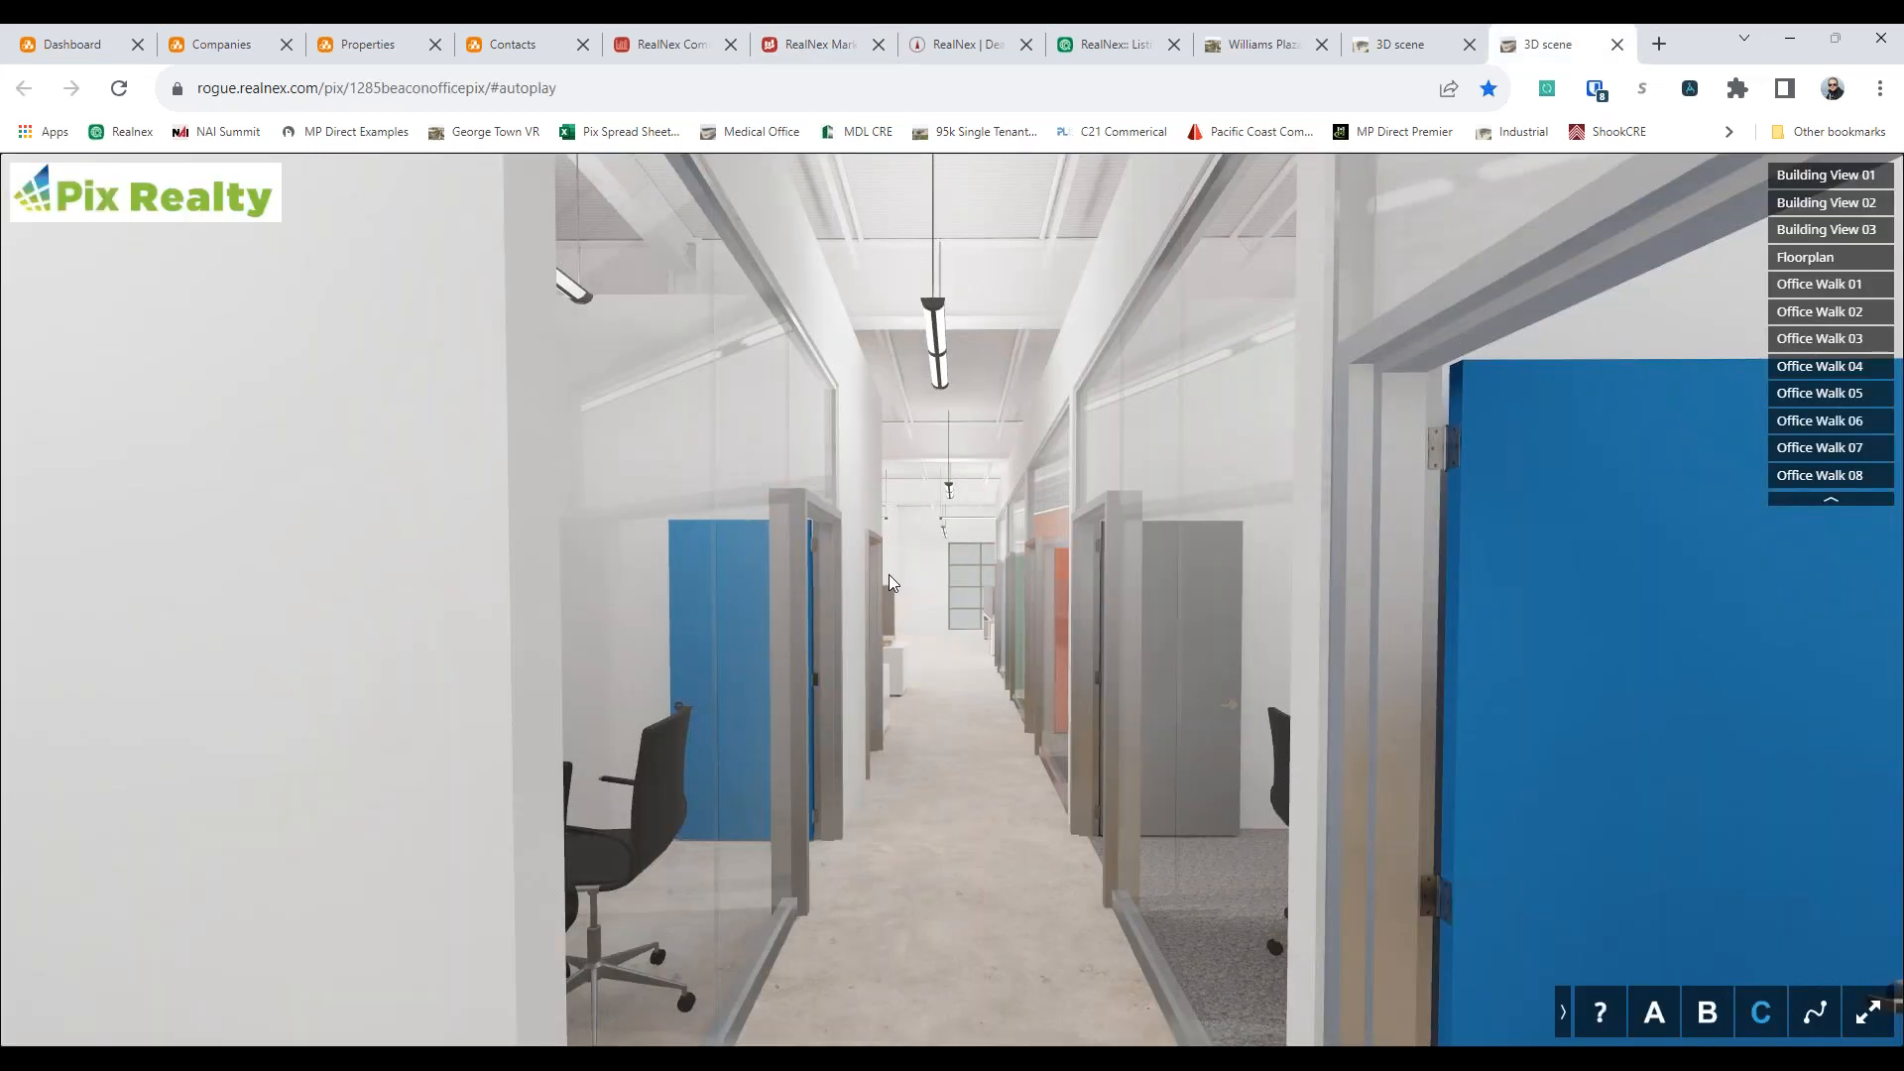
{"action": "left_click", "coordinate": [1249, 49]}
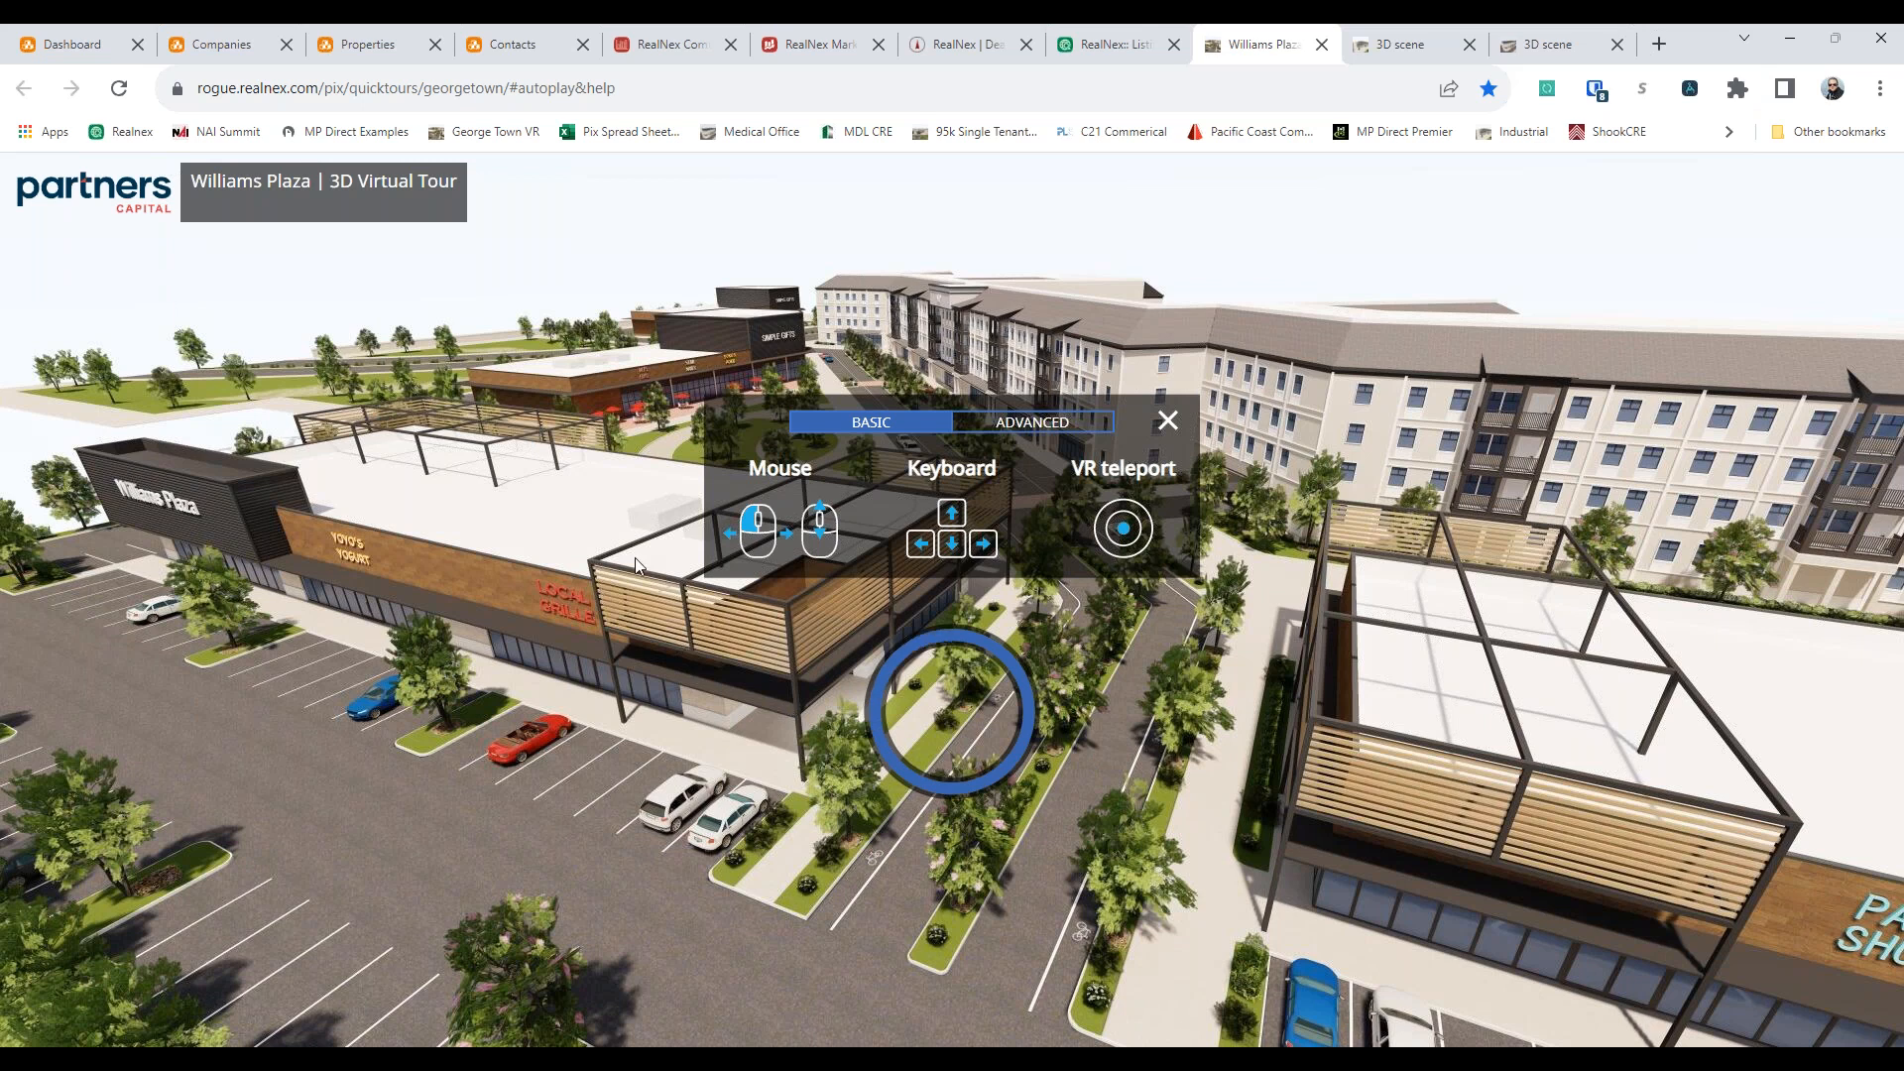
{"action": "left_click", "coordinate": [1166, 423]}
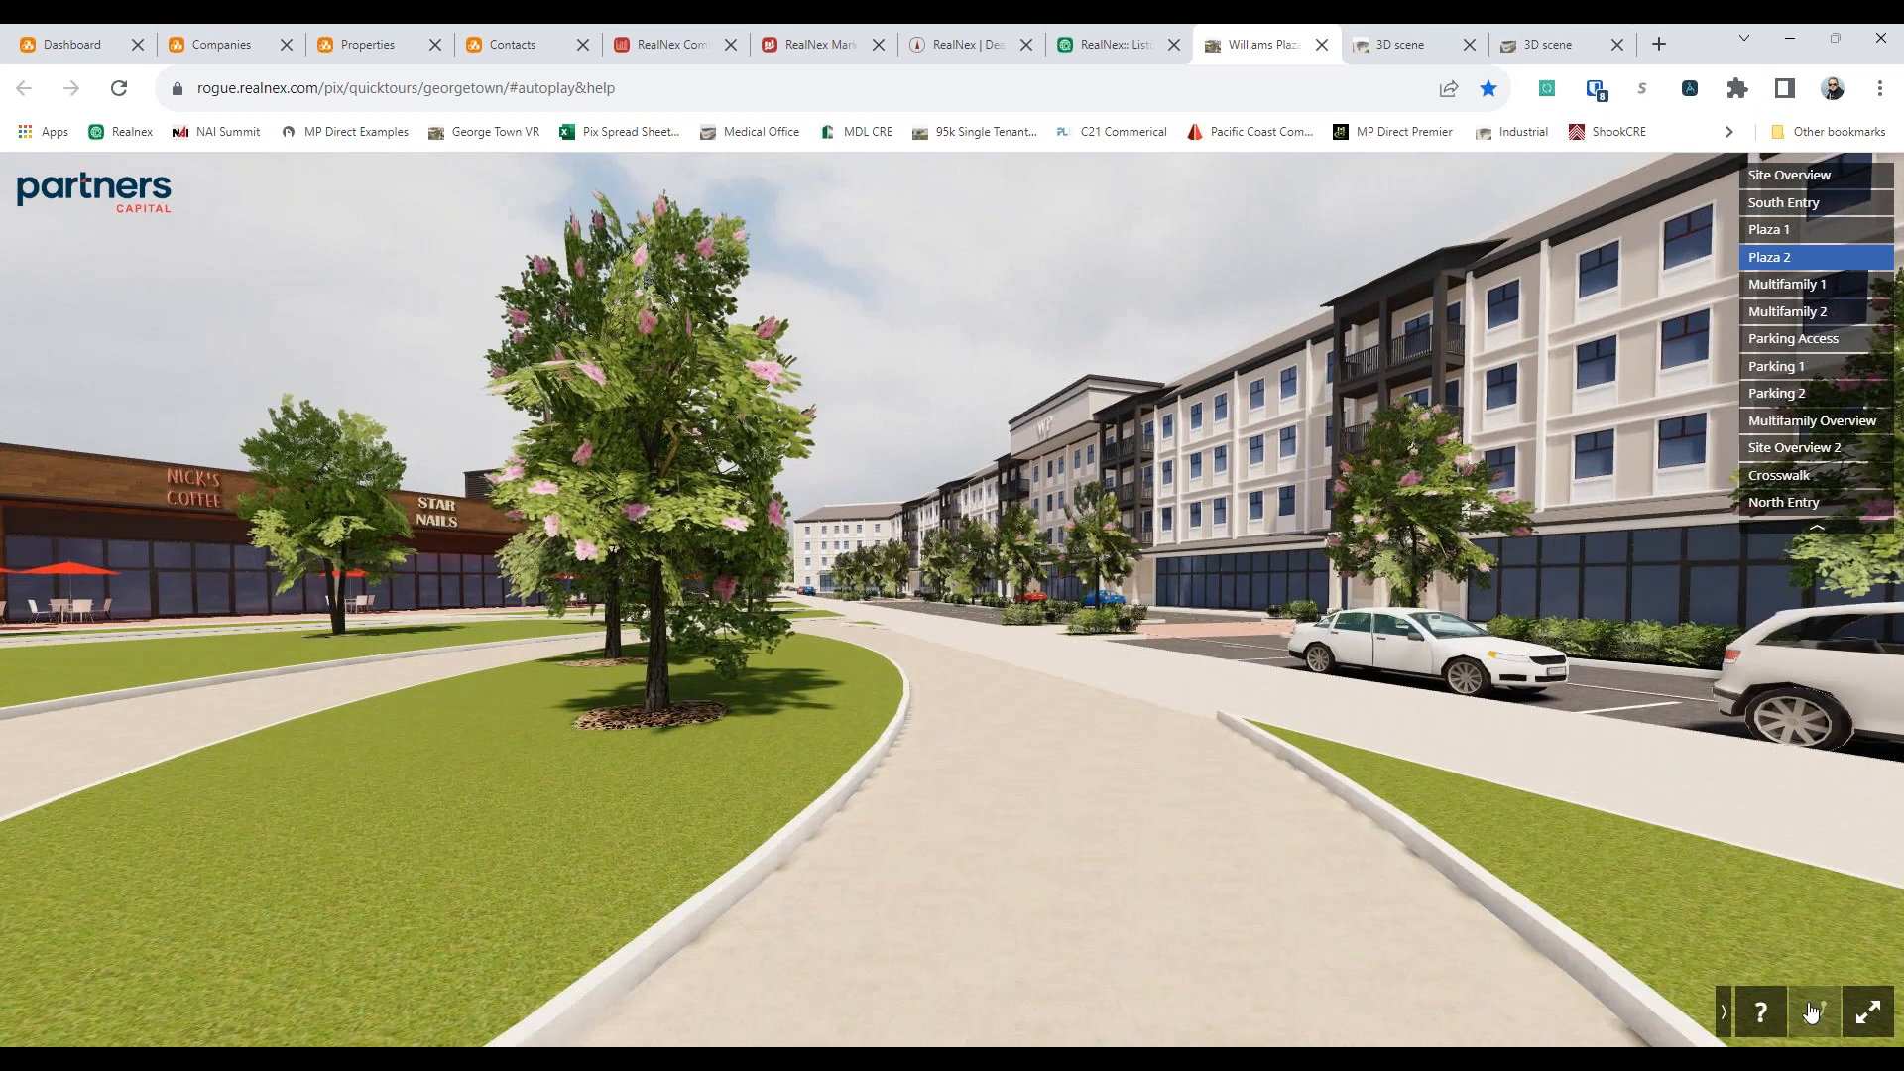
{"action": "left_click", "coordinate": [1811, 1011]}
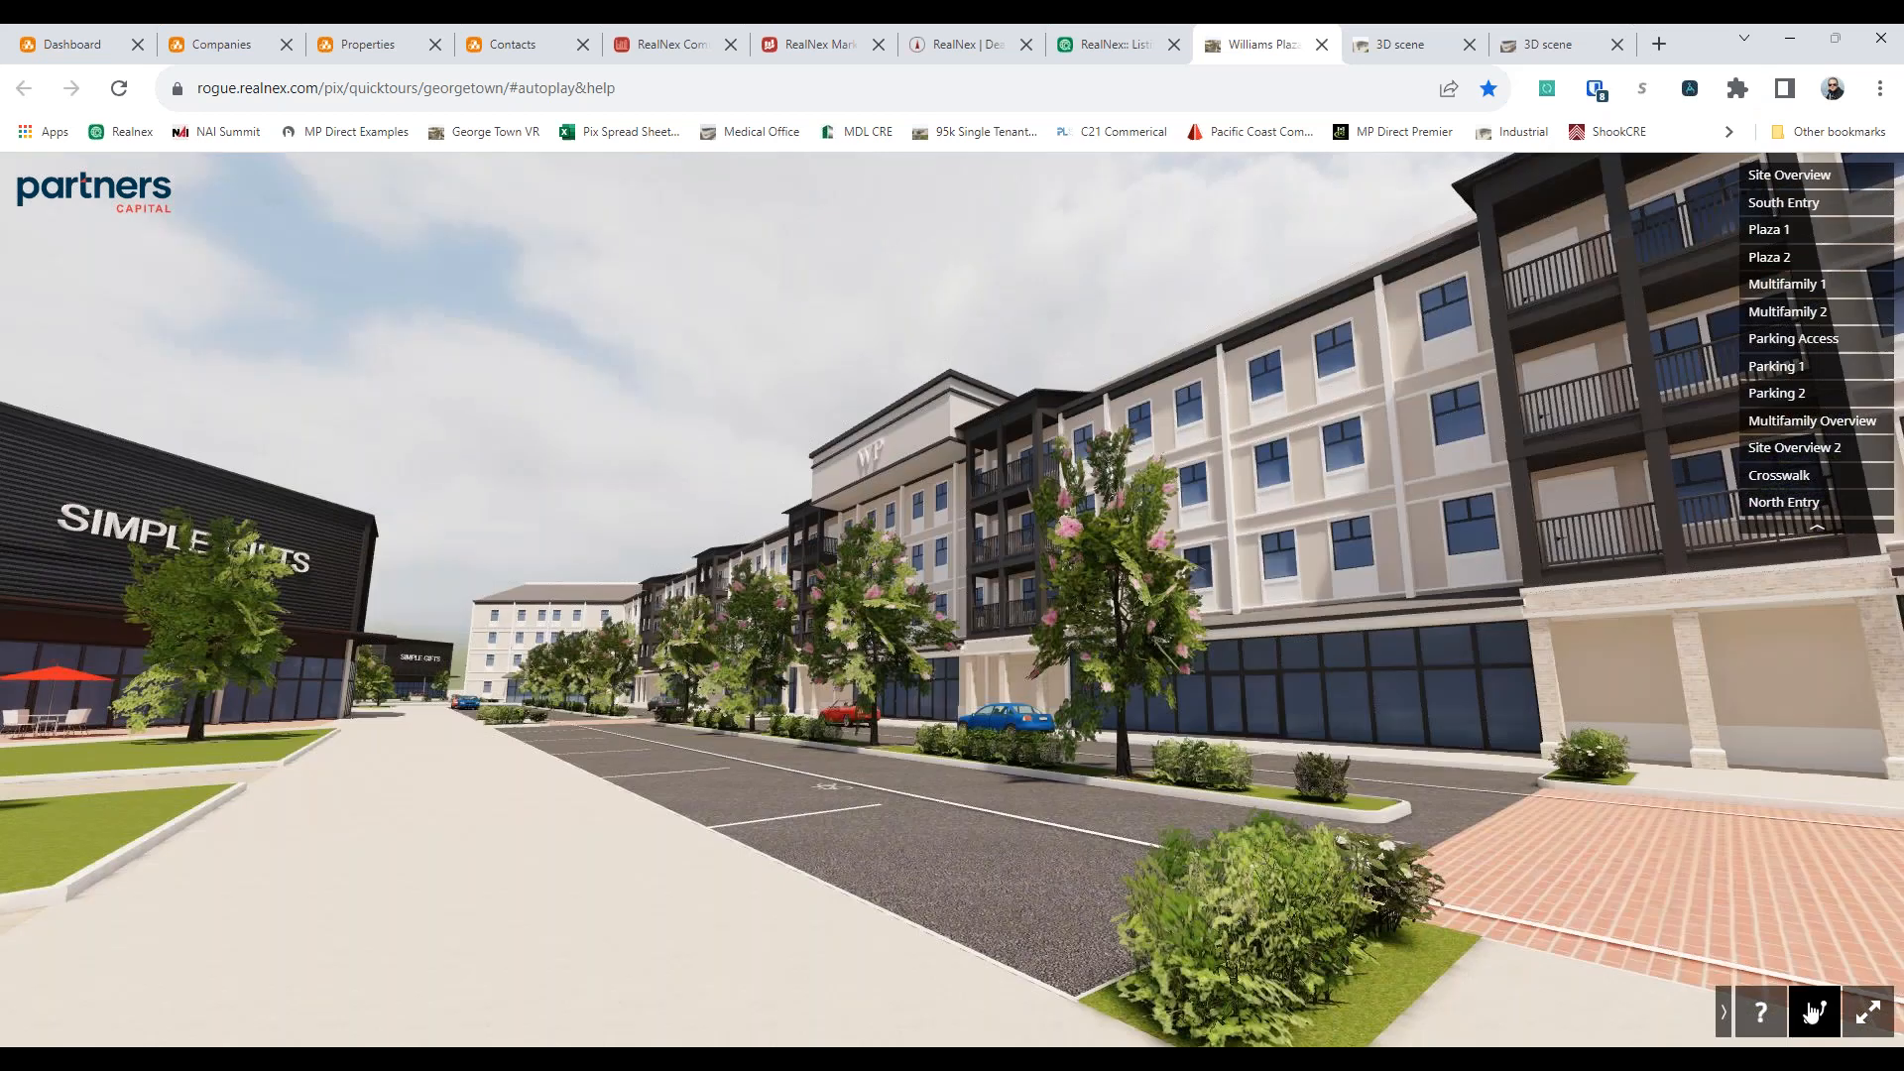
View the Williams Plaza tour from Site Overview 2 and move around the retail building, parking and main street
{"action": "left_click", "coordinate": [1846, 455]}
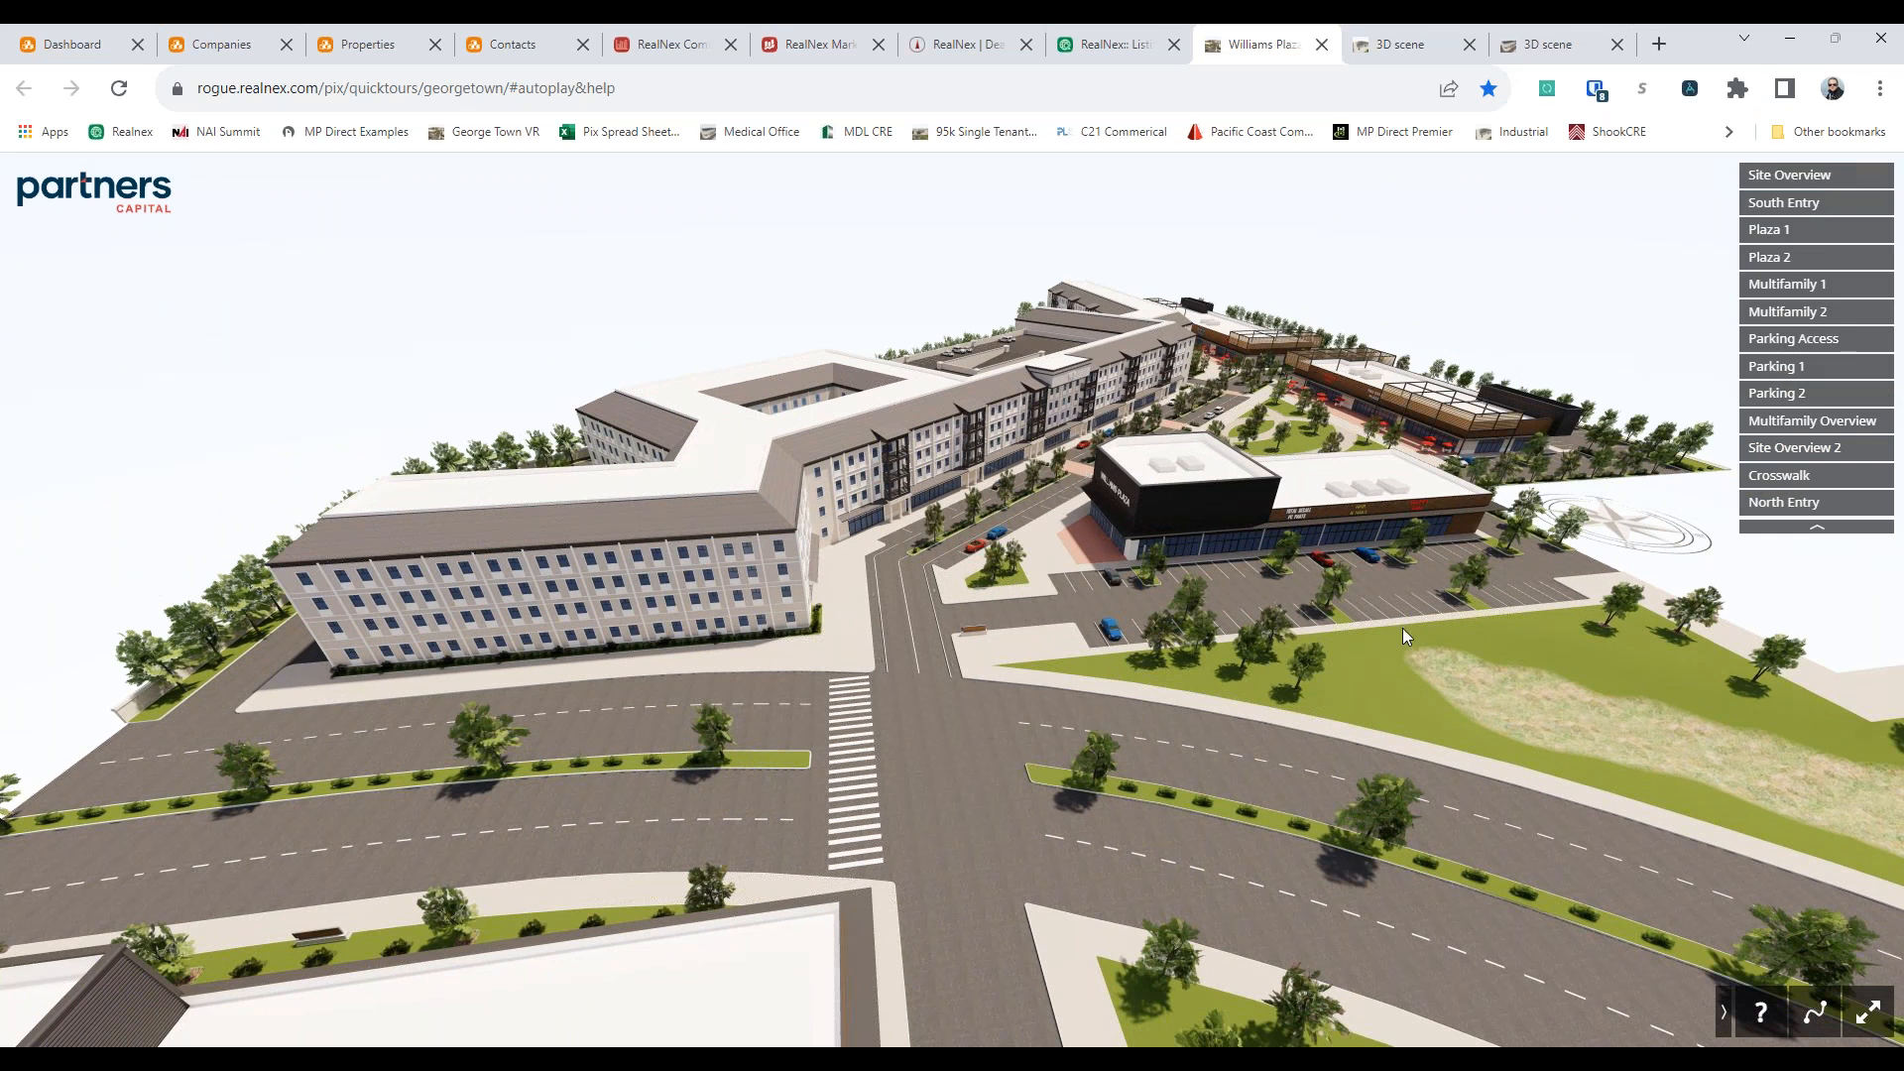
{"action": "scroll", "coordinate": [1380, 630], "scroll_direction": "up", "scroll_amount": 4}
{"action": "scroll", "coordinate": [1311, 615], "scroll_direction": "up", "scroll_amount": 4}
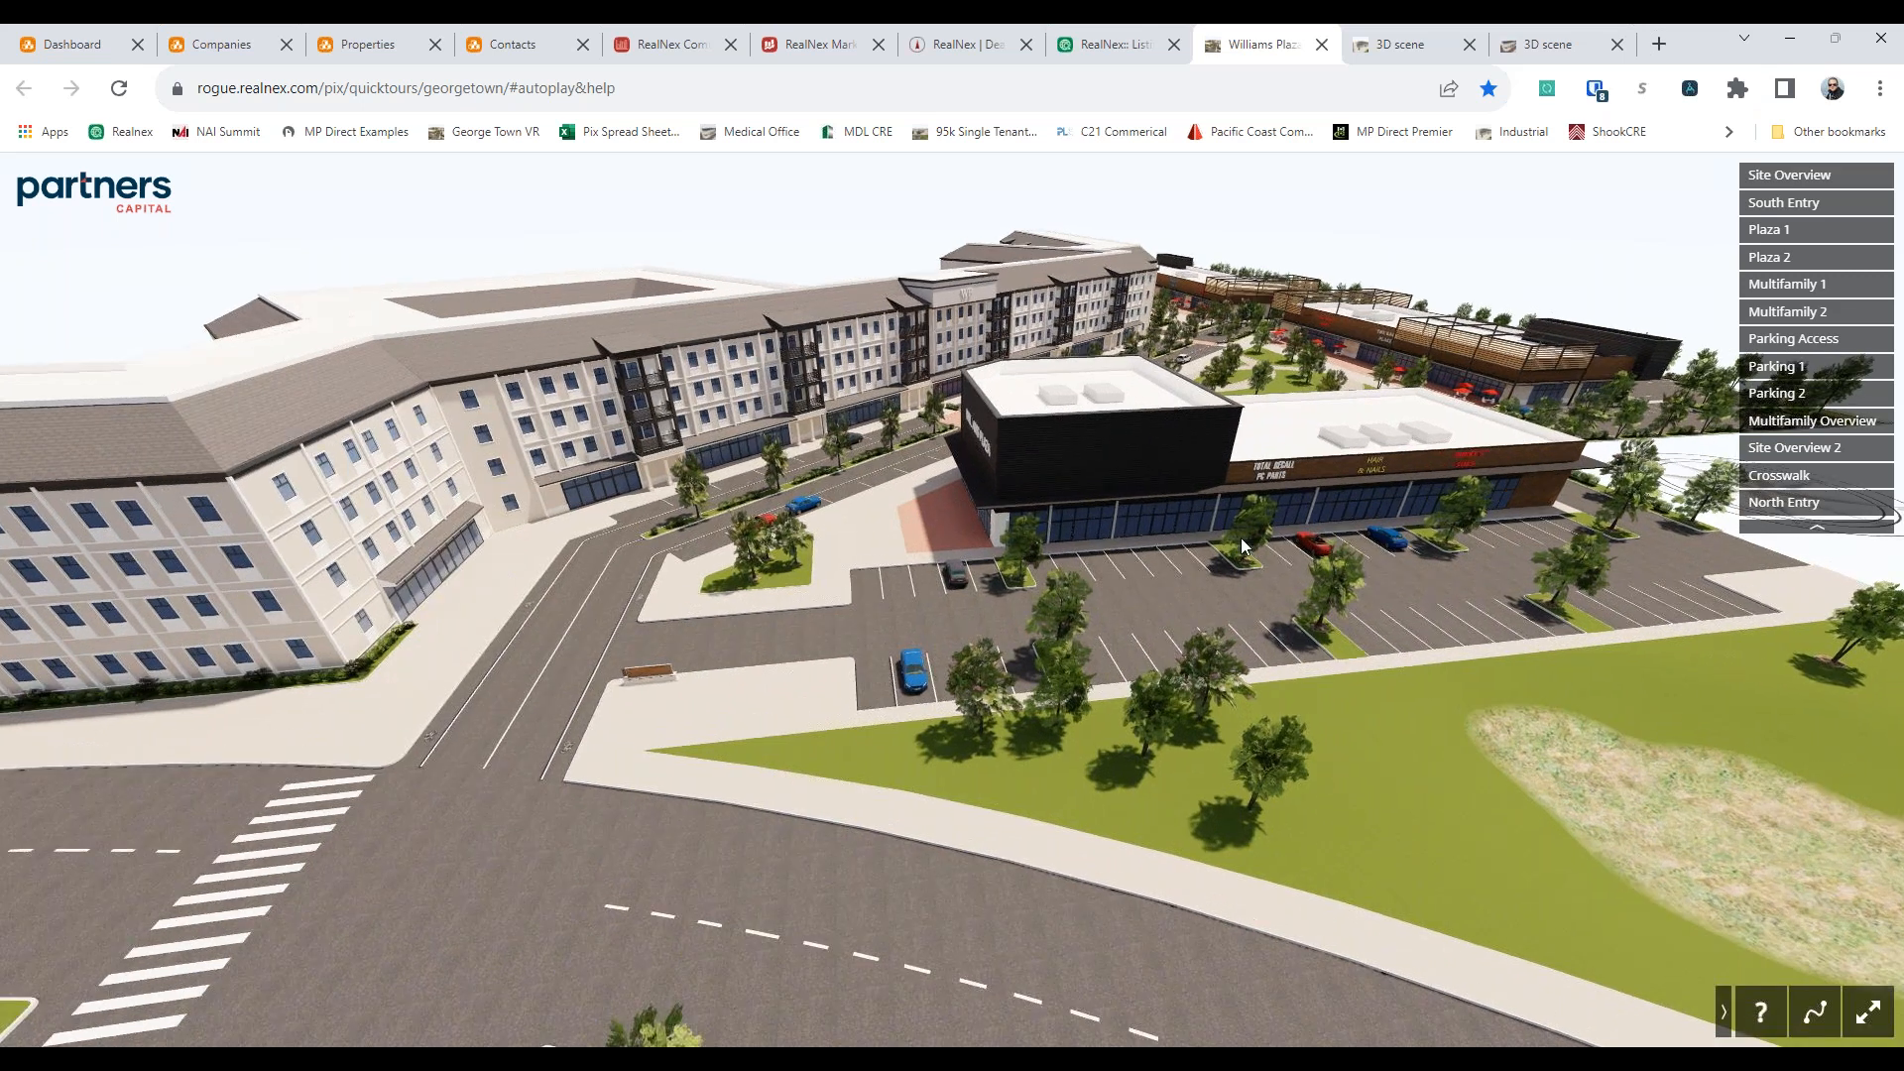
{"action": "left_click_drag", "start_coordinate": [1240, 538], "coordinate": [1207, 478]}
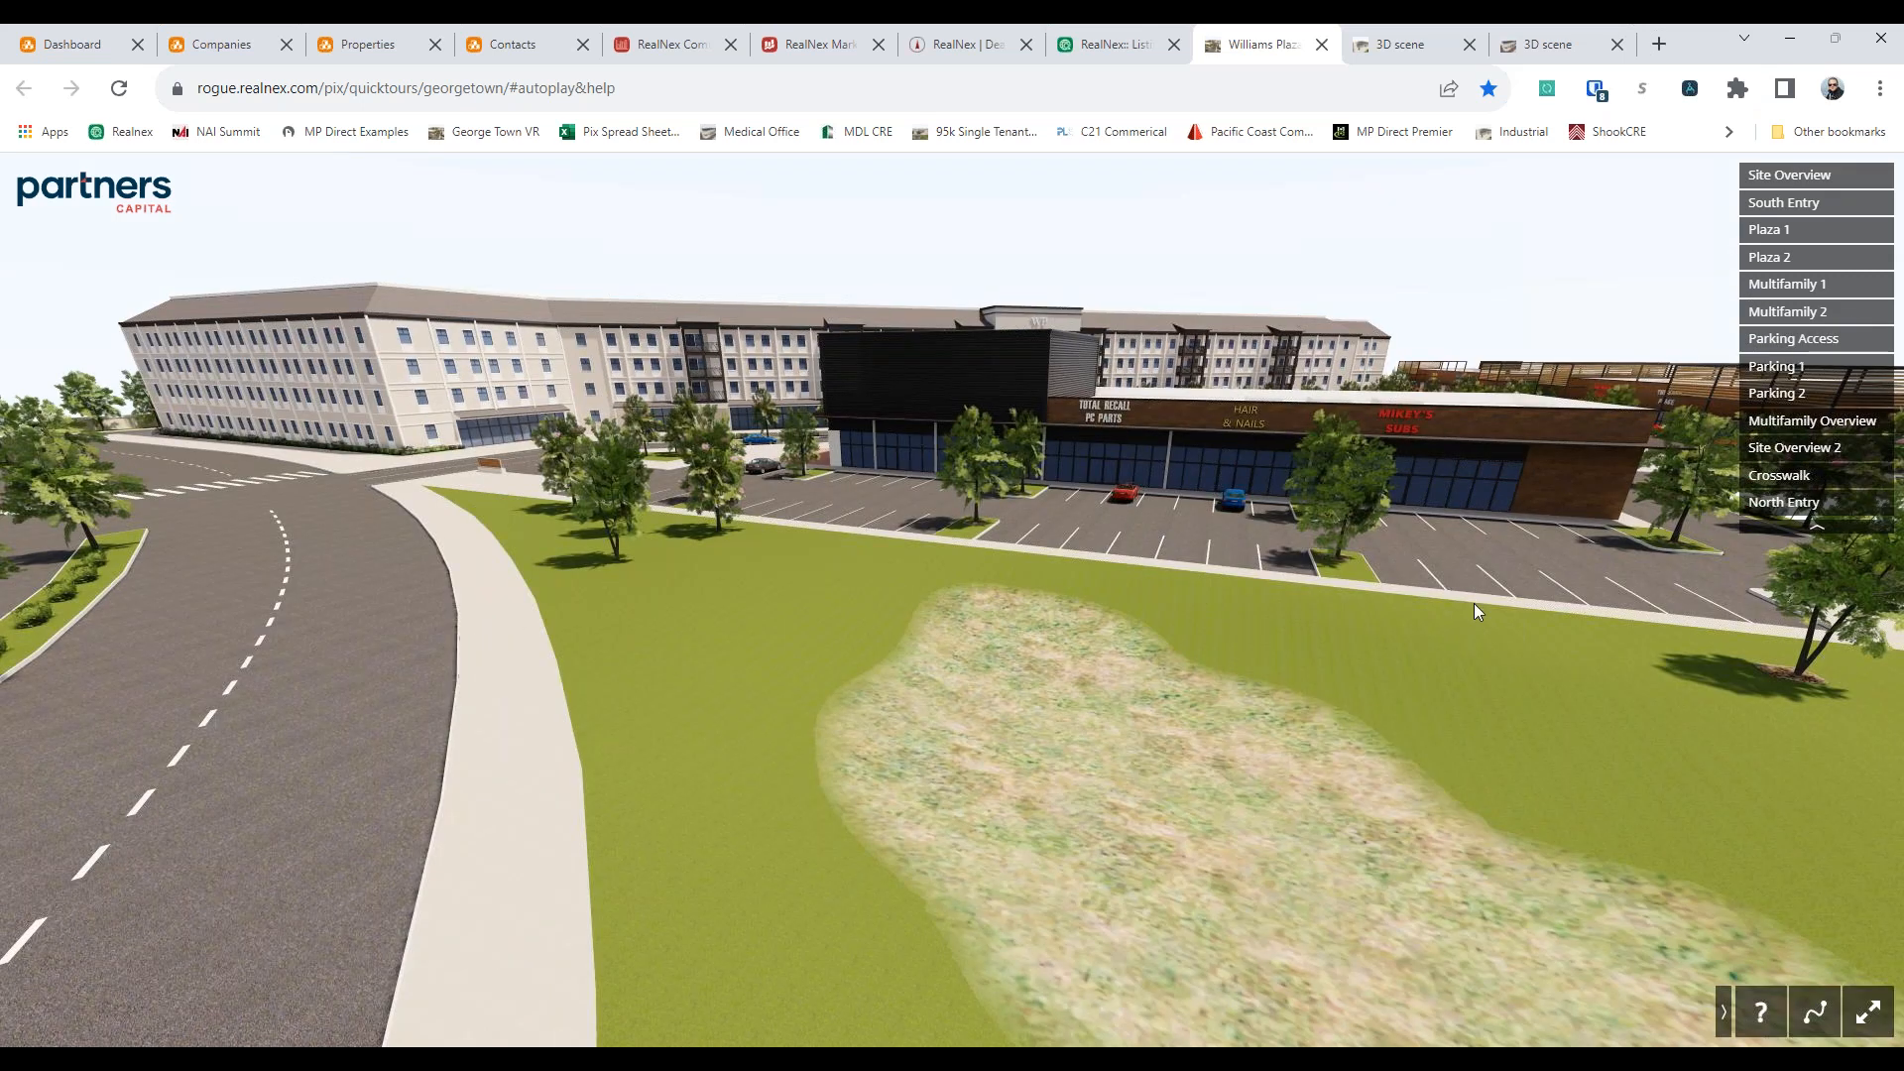
{"action": "scroll", "coordinate": [1474, 602], "scroll_direction": "up", "scroll_amount": 3}
{"action": "left_click_drag", "start_coordinate": [1473, 602], "coordinate": [914, 499]}
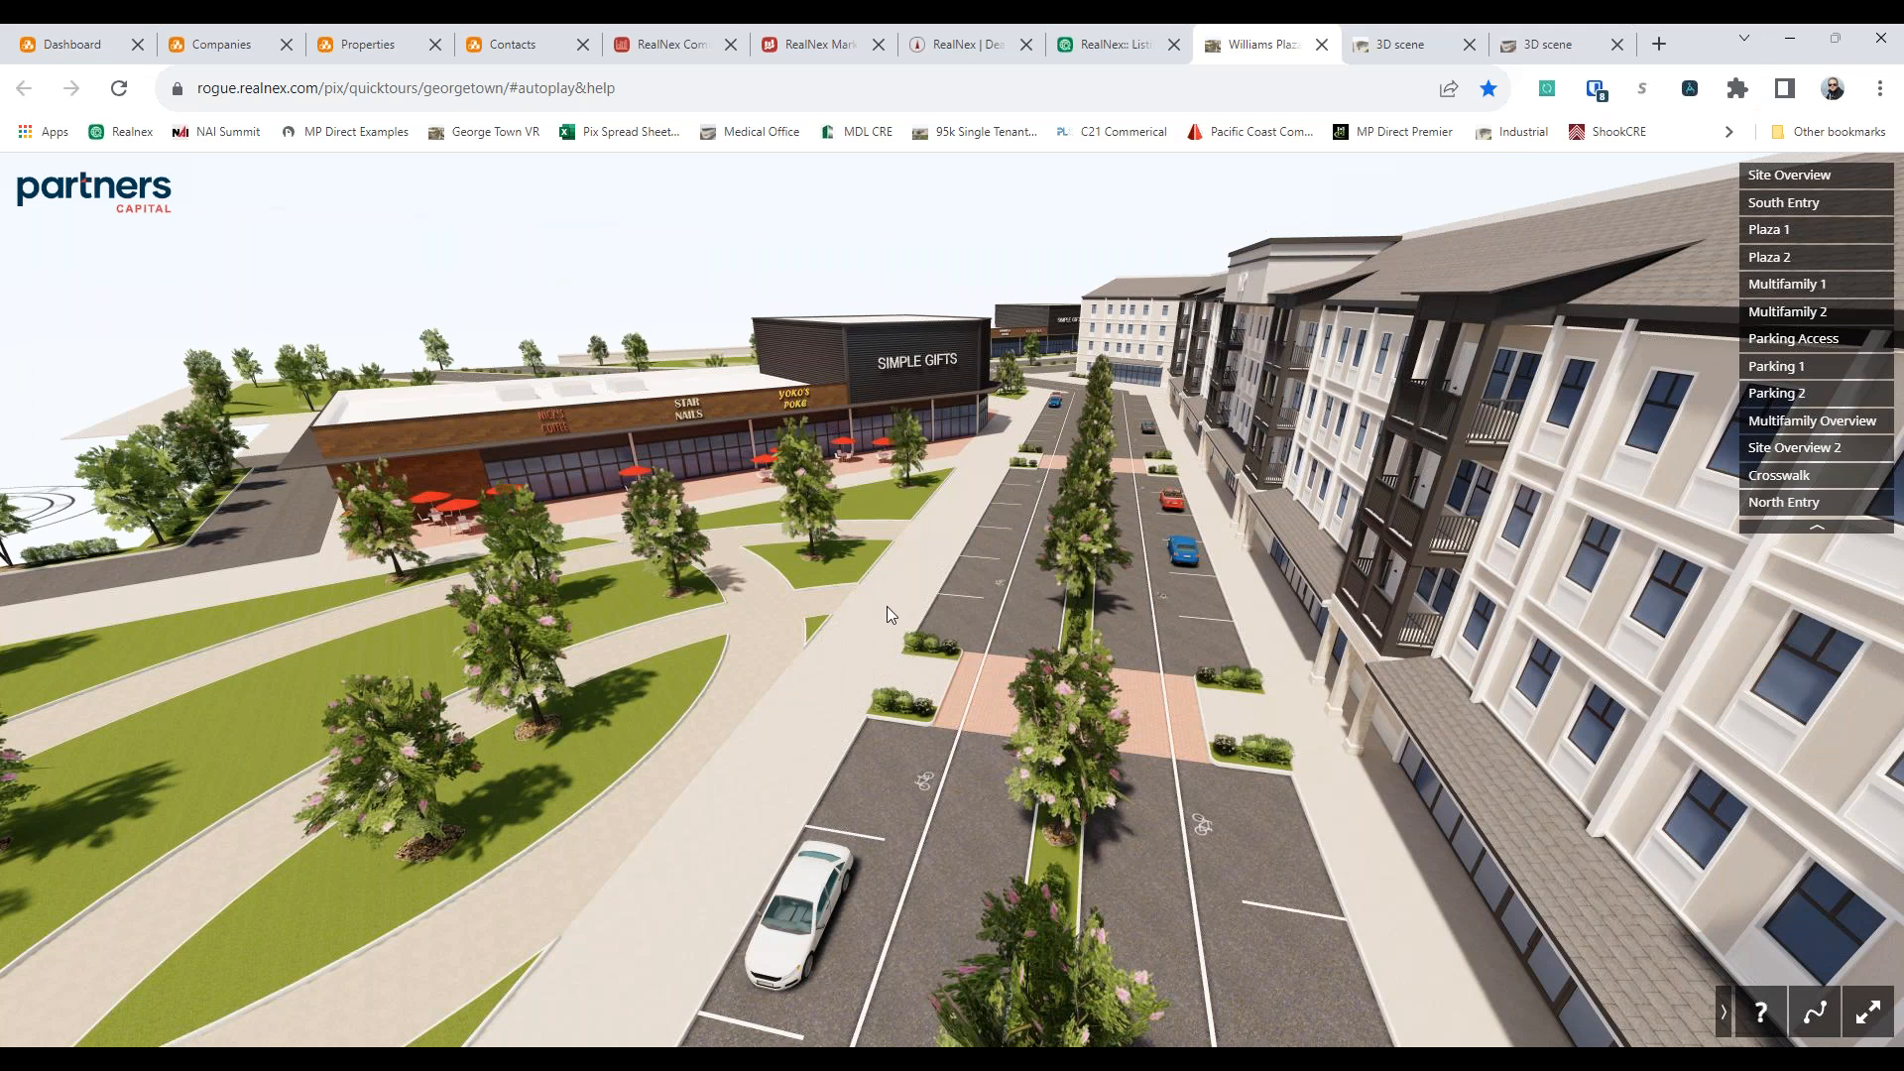
Close the Williams Plaza, distribution building and Pix Realty 3D tours and return to the MarketEdge presentation
{"action": "left_click", "coordinate": [1321, 44]}
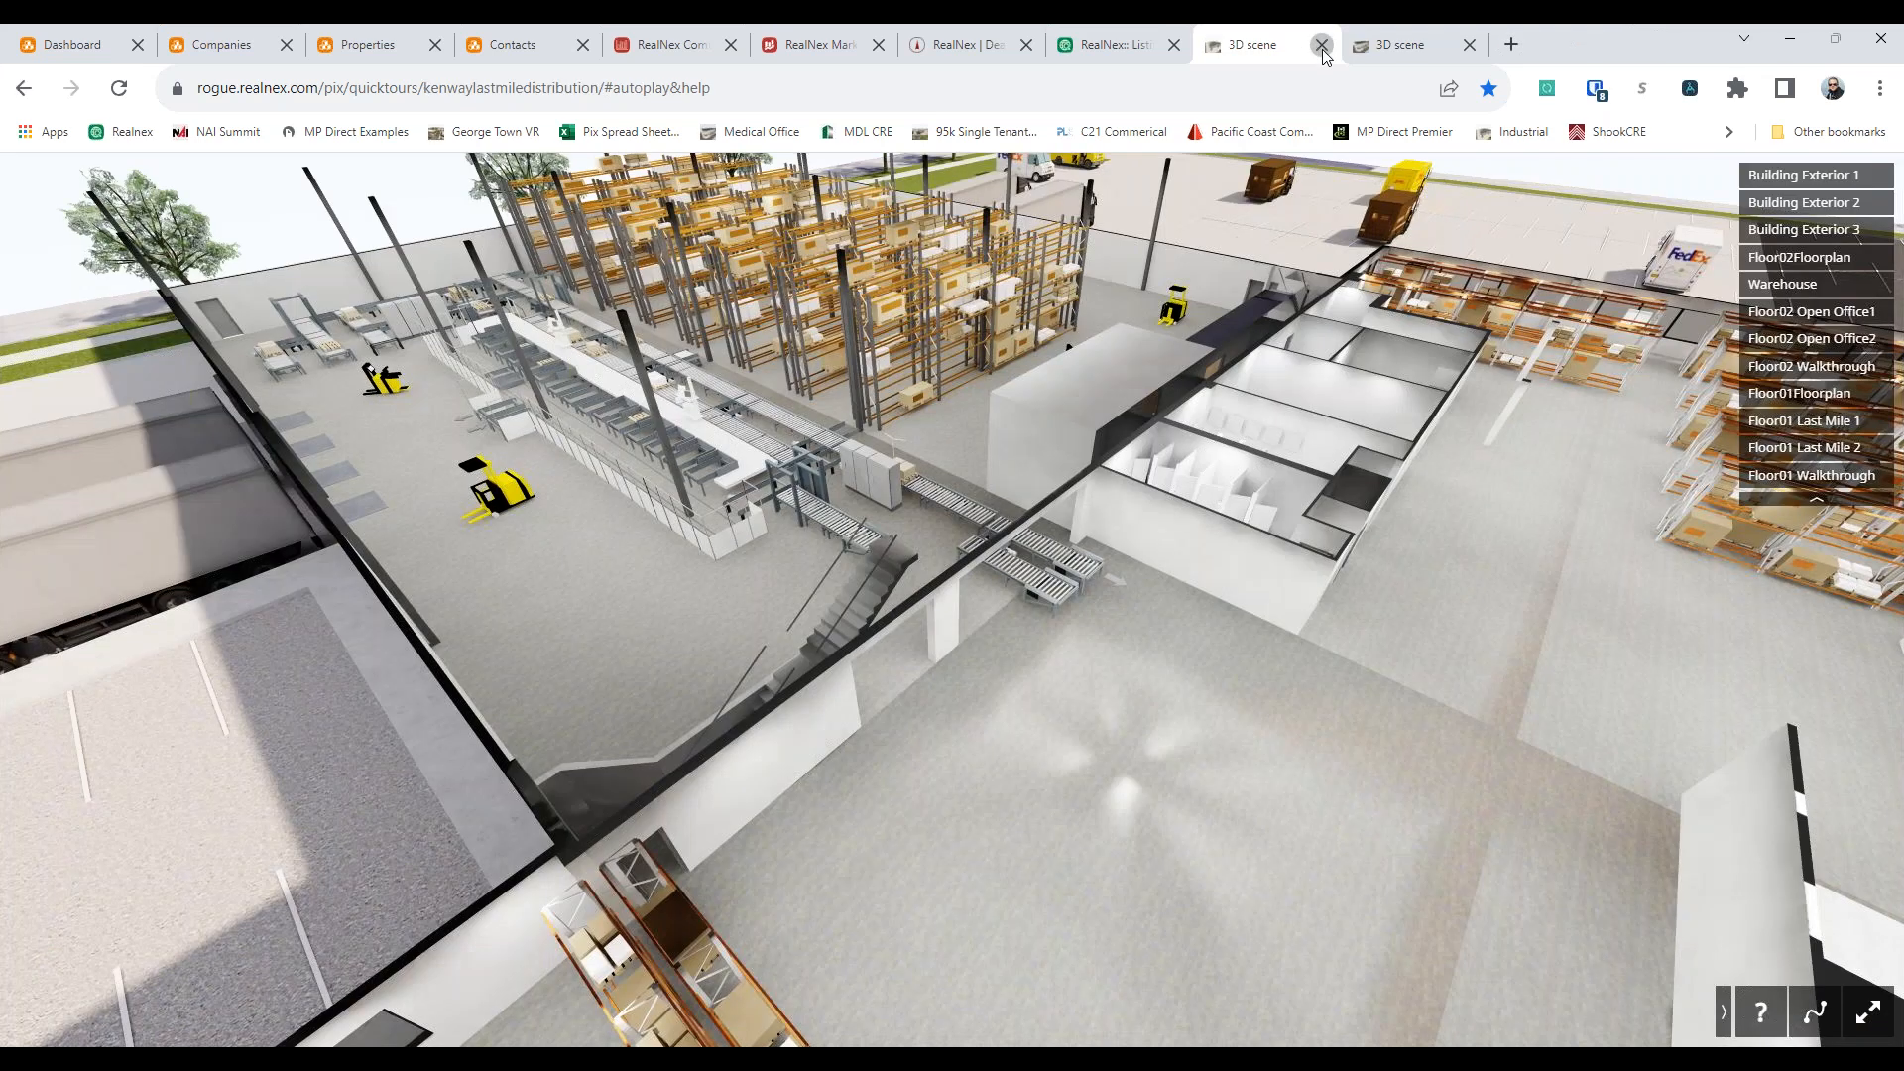
{"action": "left_click", "coordinate": [1322, 50]}
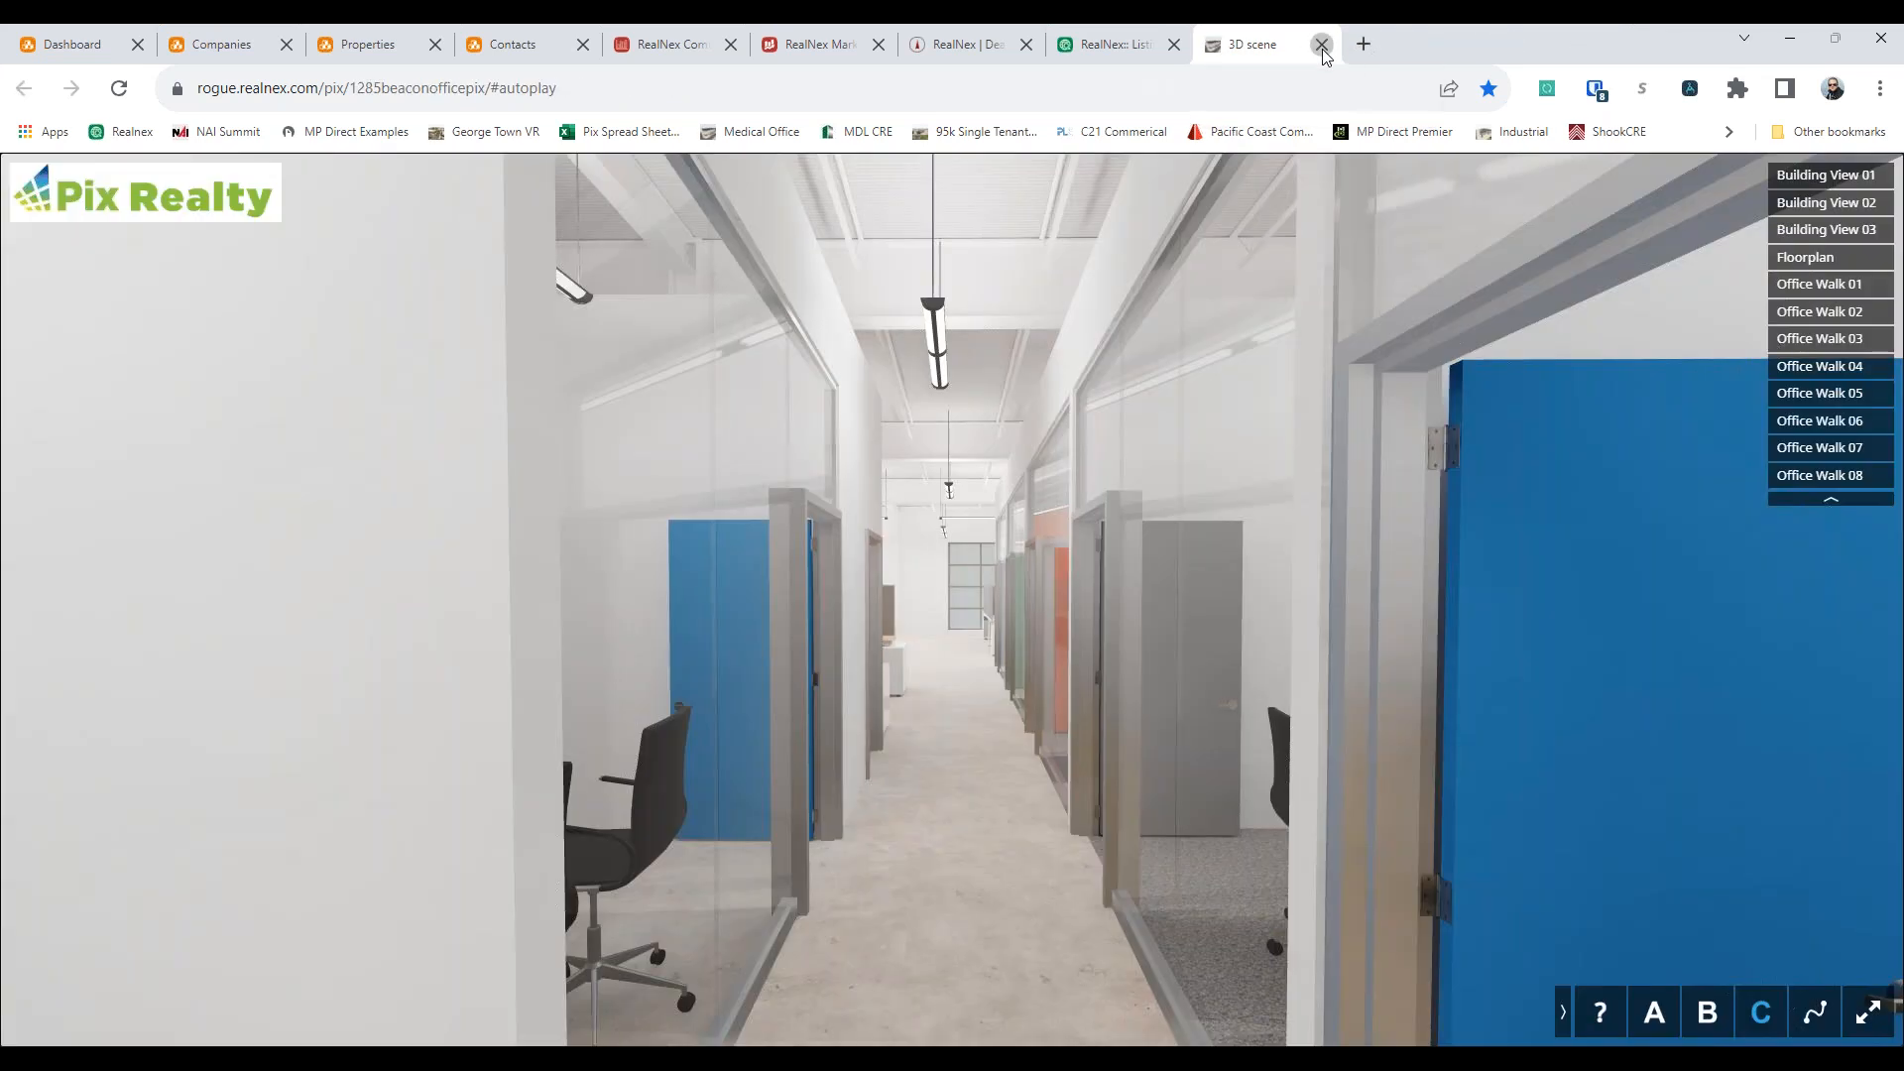
{"action": "left_click", "coordinate": [1322, 44]}
{"action": "left_click", "coordinate": [811, 46]}
{"action": "left_click", "coordinate": [960, 46]}
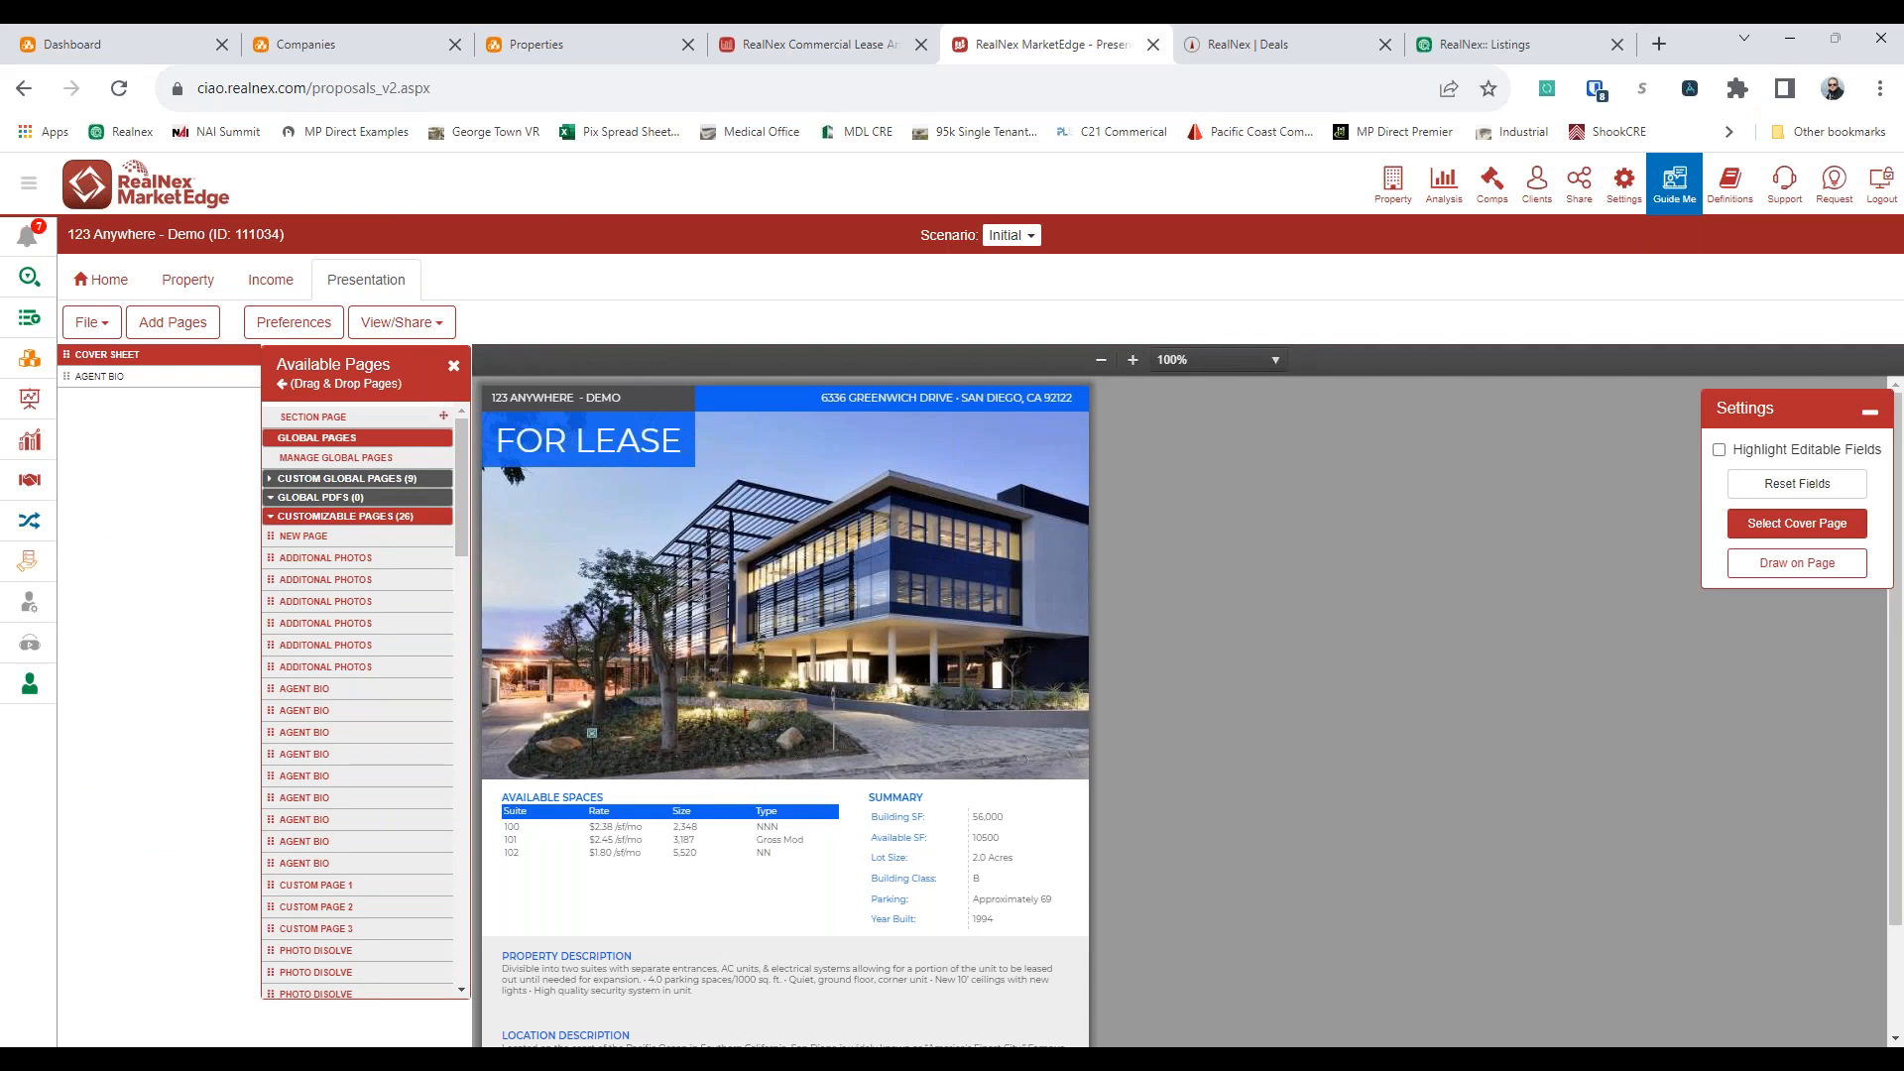
Browse the RealNex office templates in the Template Manager, and view the presentation's sharing options
{"action": "left_click", "coordinate": [89, 322]}
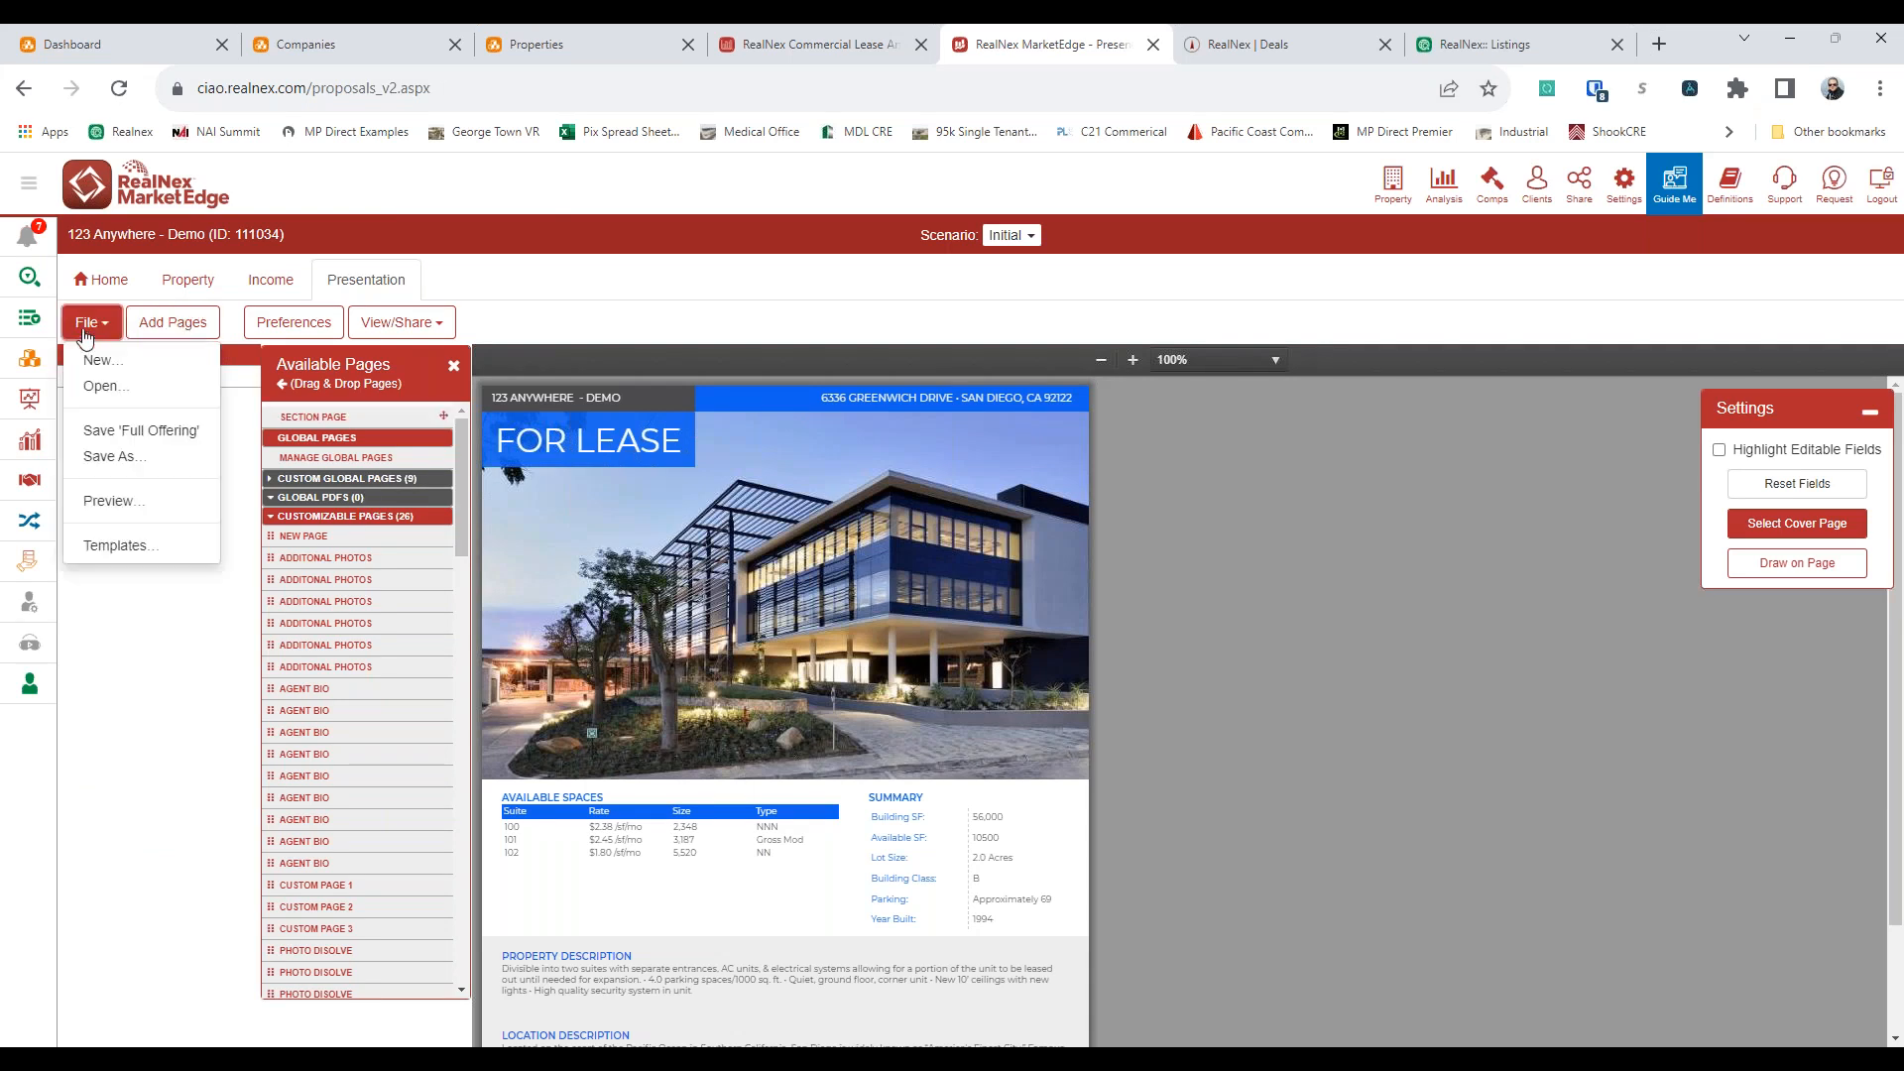
{"action": "left_click", "coordinate": [114, 545]}
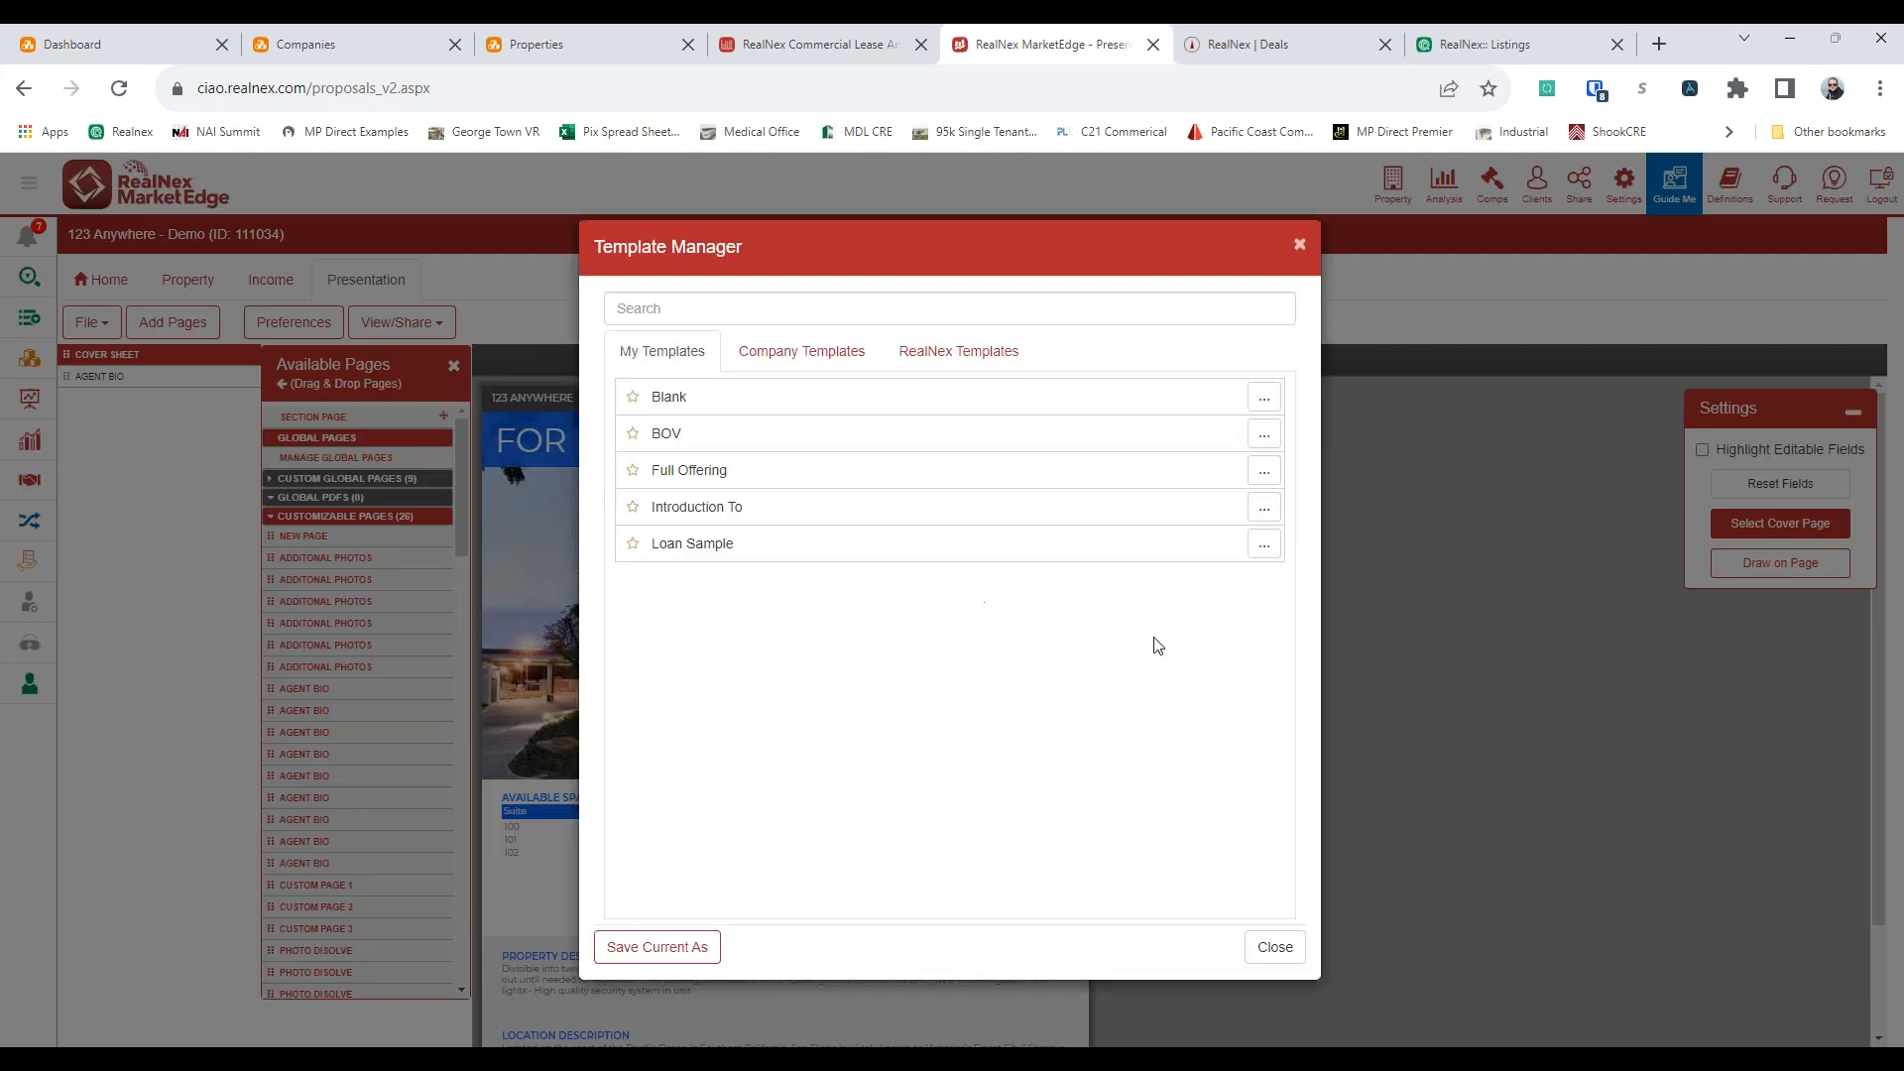
{"action": "left_click", "coordinate": [996, 363]}
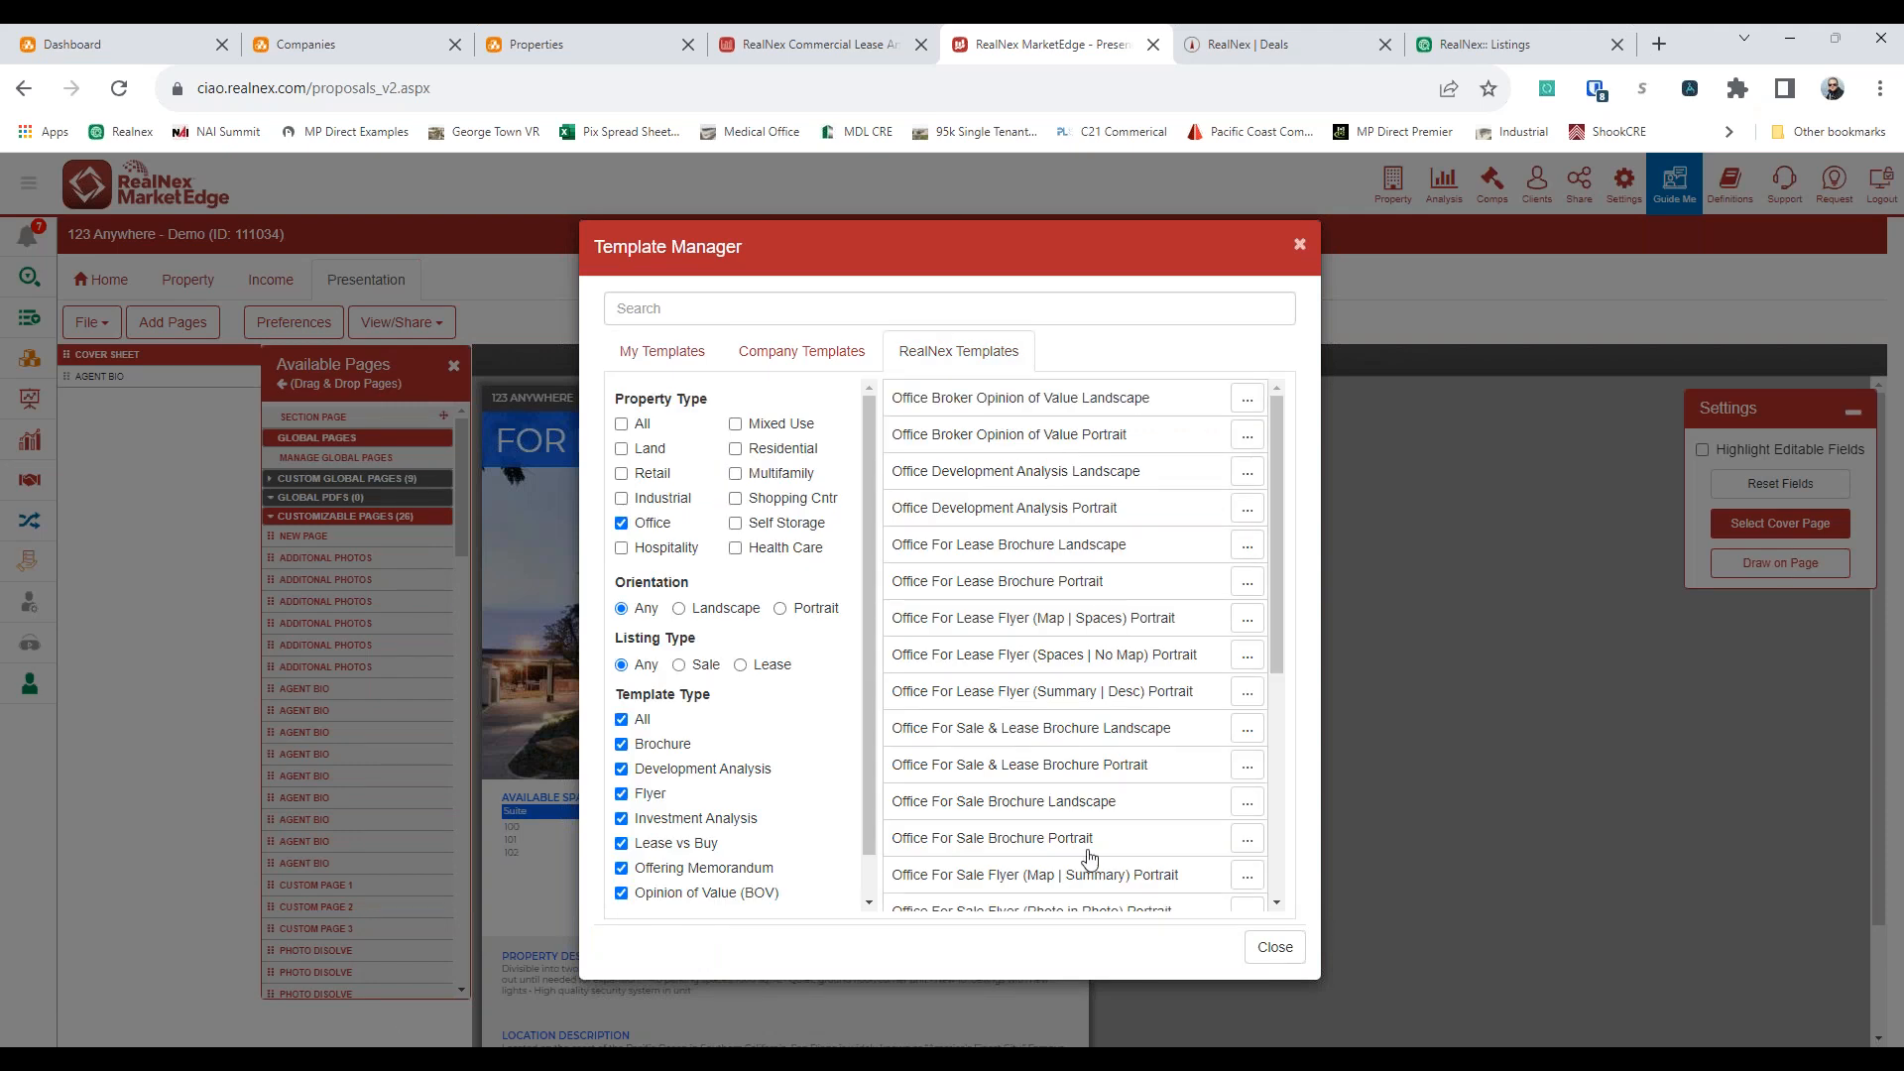
{"action": "scroll", "coordinate": [1102, 677], "scroll_direction": "down", "scroll_amount": 2}
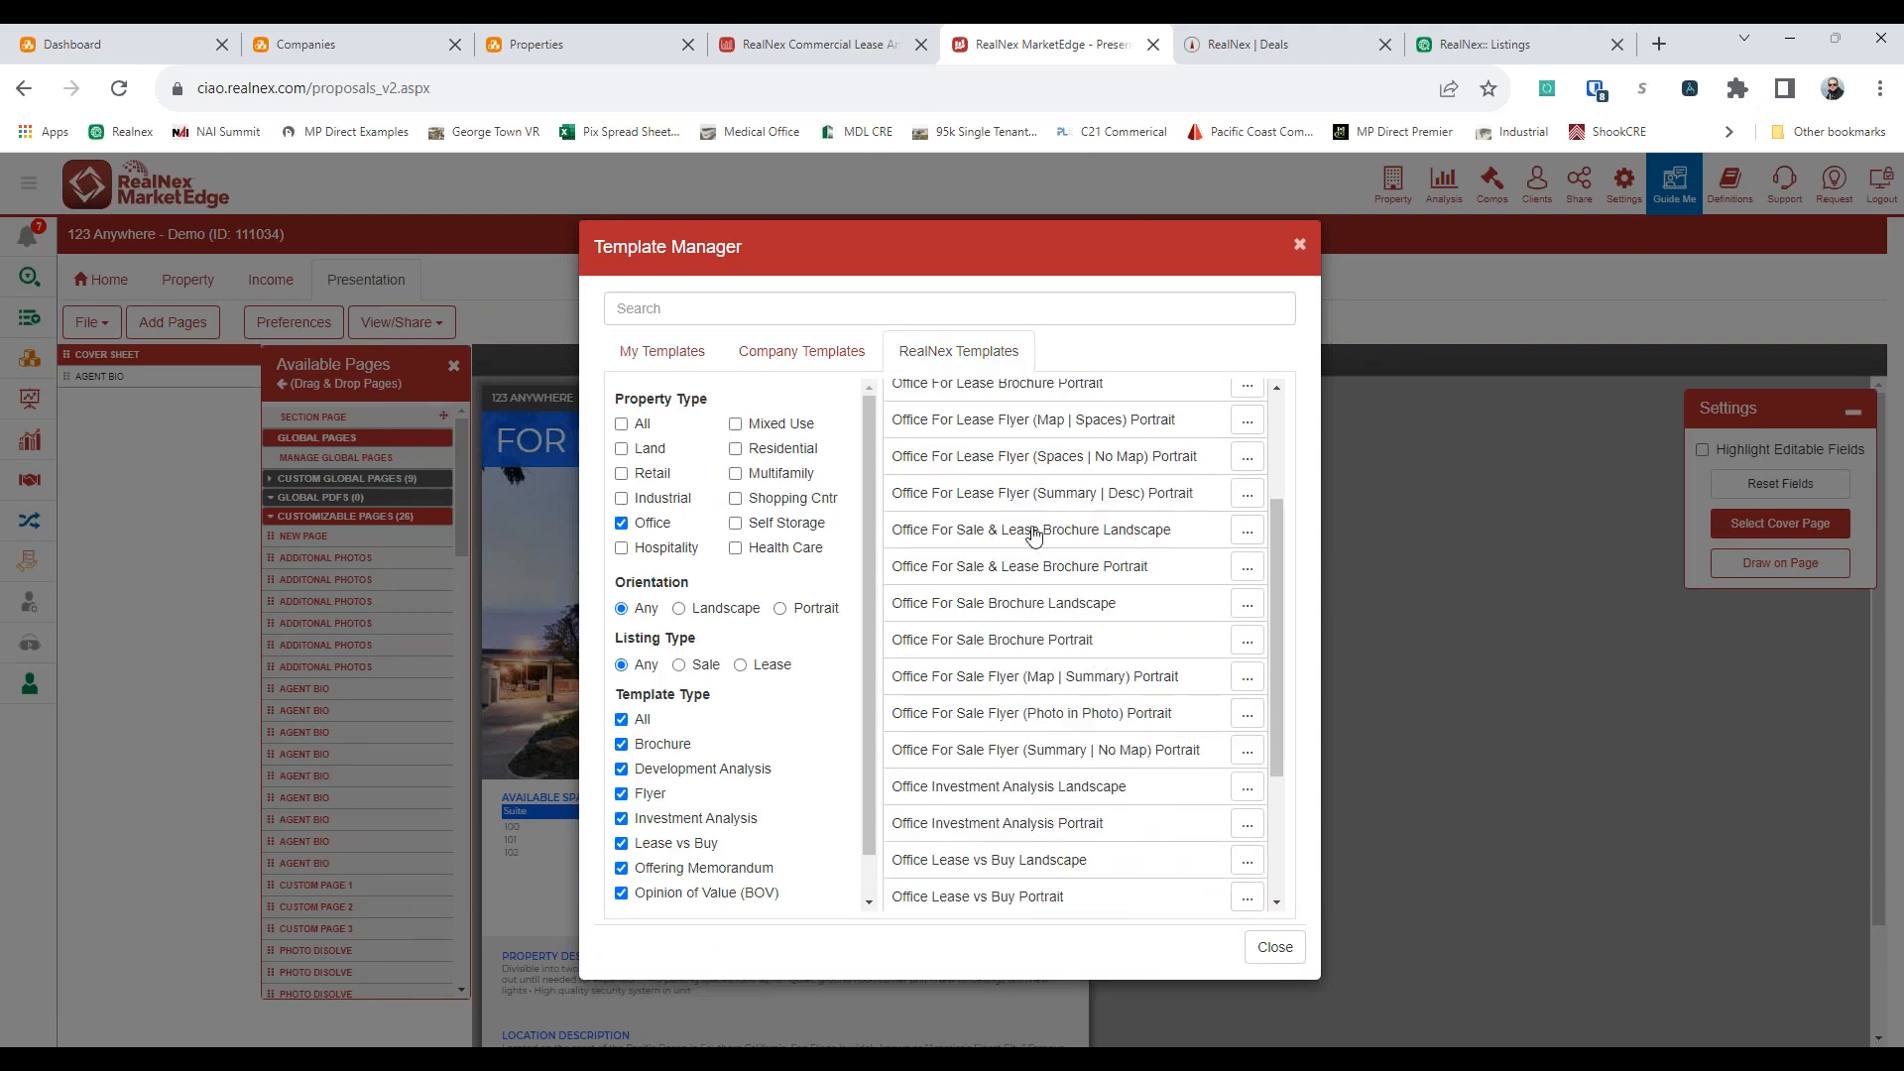
{"action": "scroll", "coordinate": [1063, 848], "scroll_direction": "down", "scroll_amount": 2}
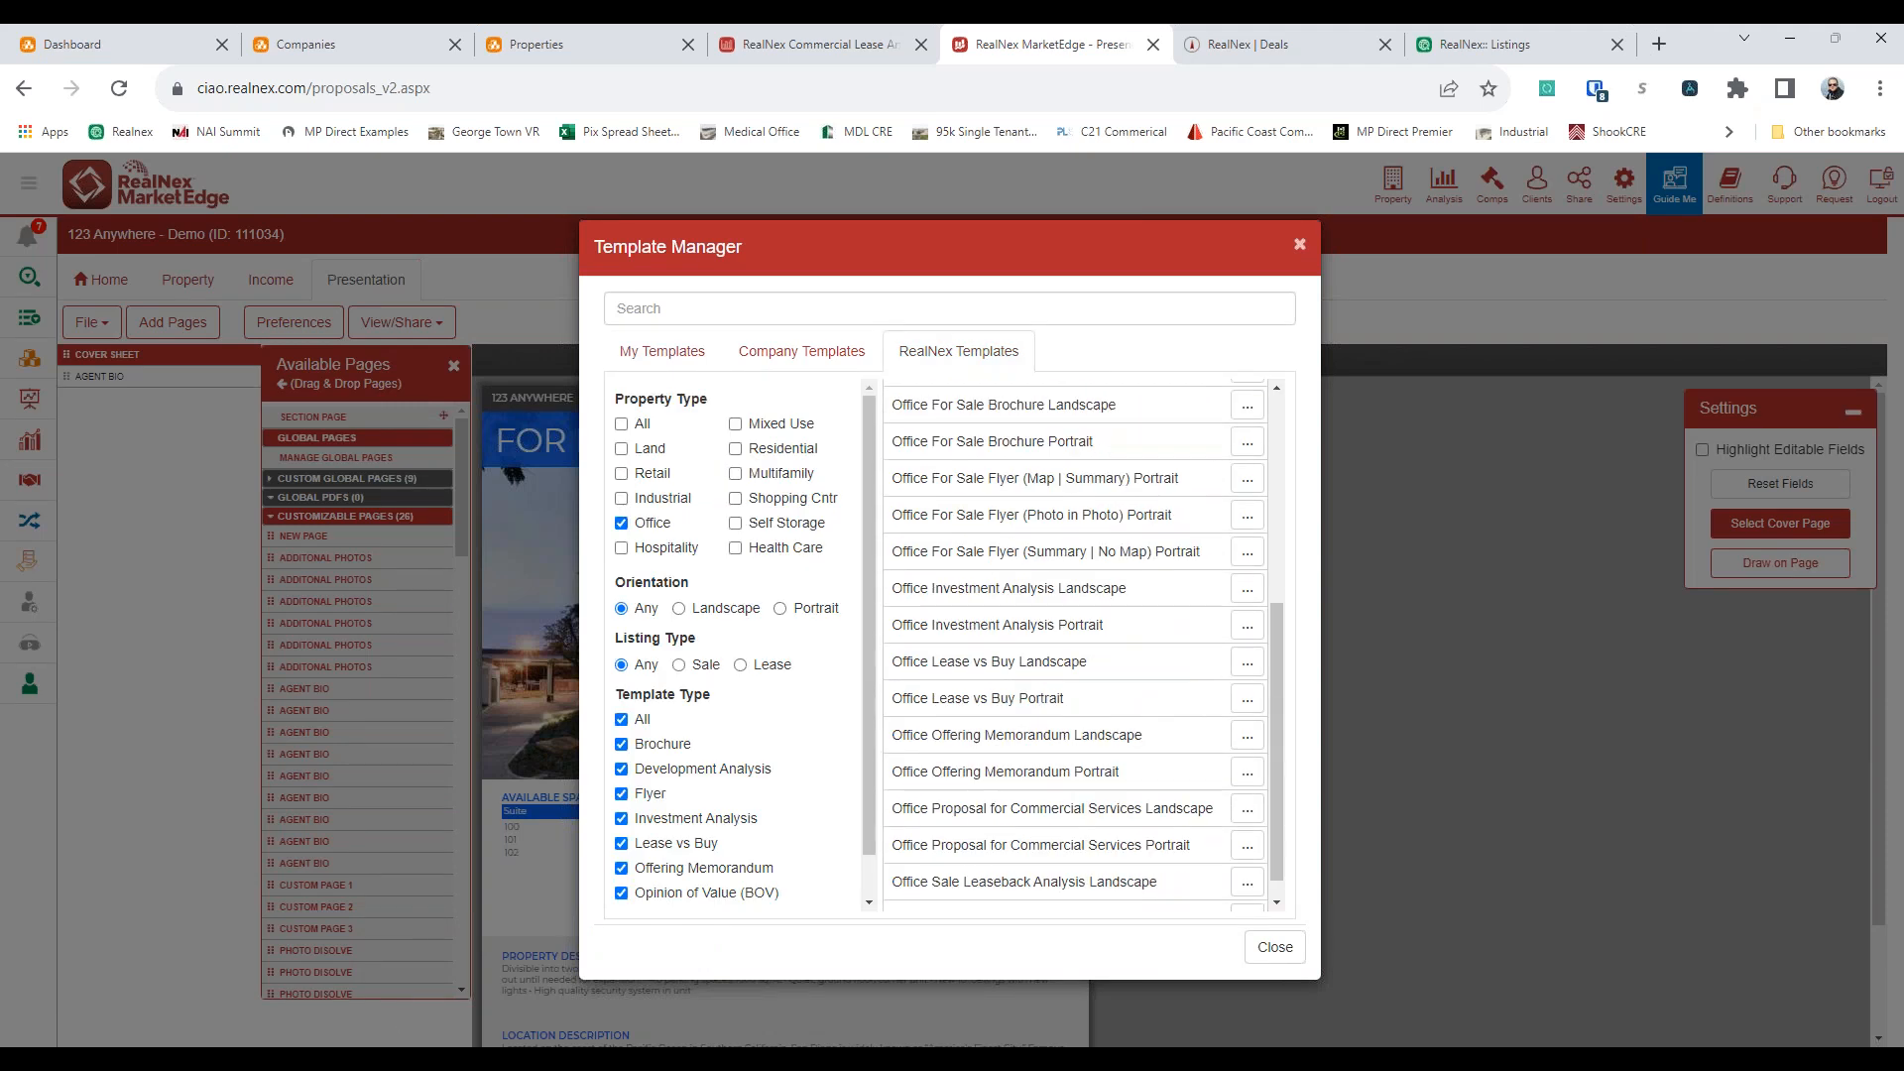
{"action": "left_click", "coordinate": [1273, 947]}
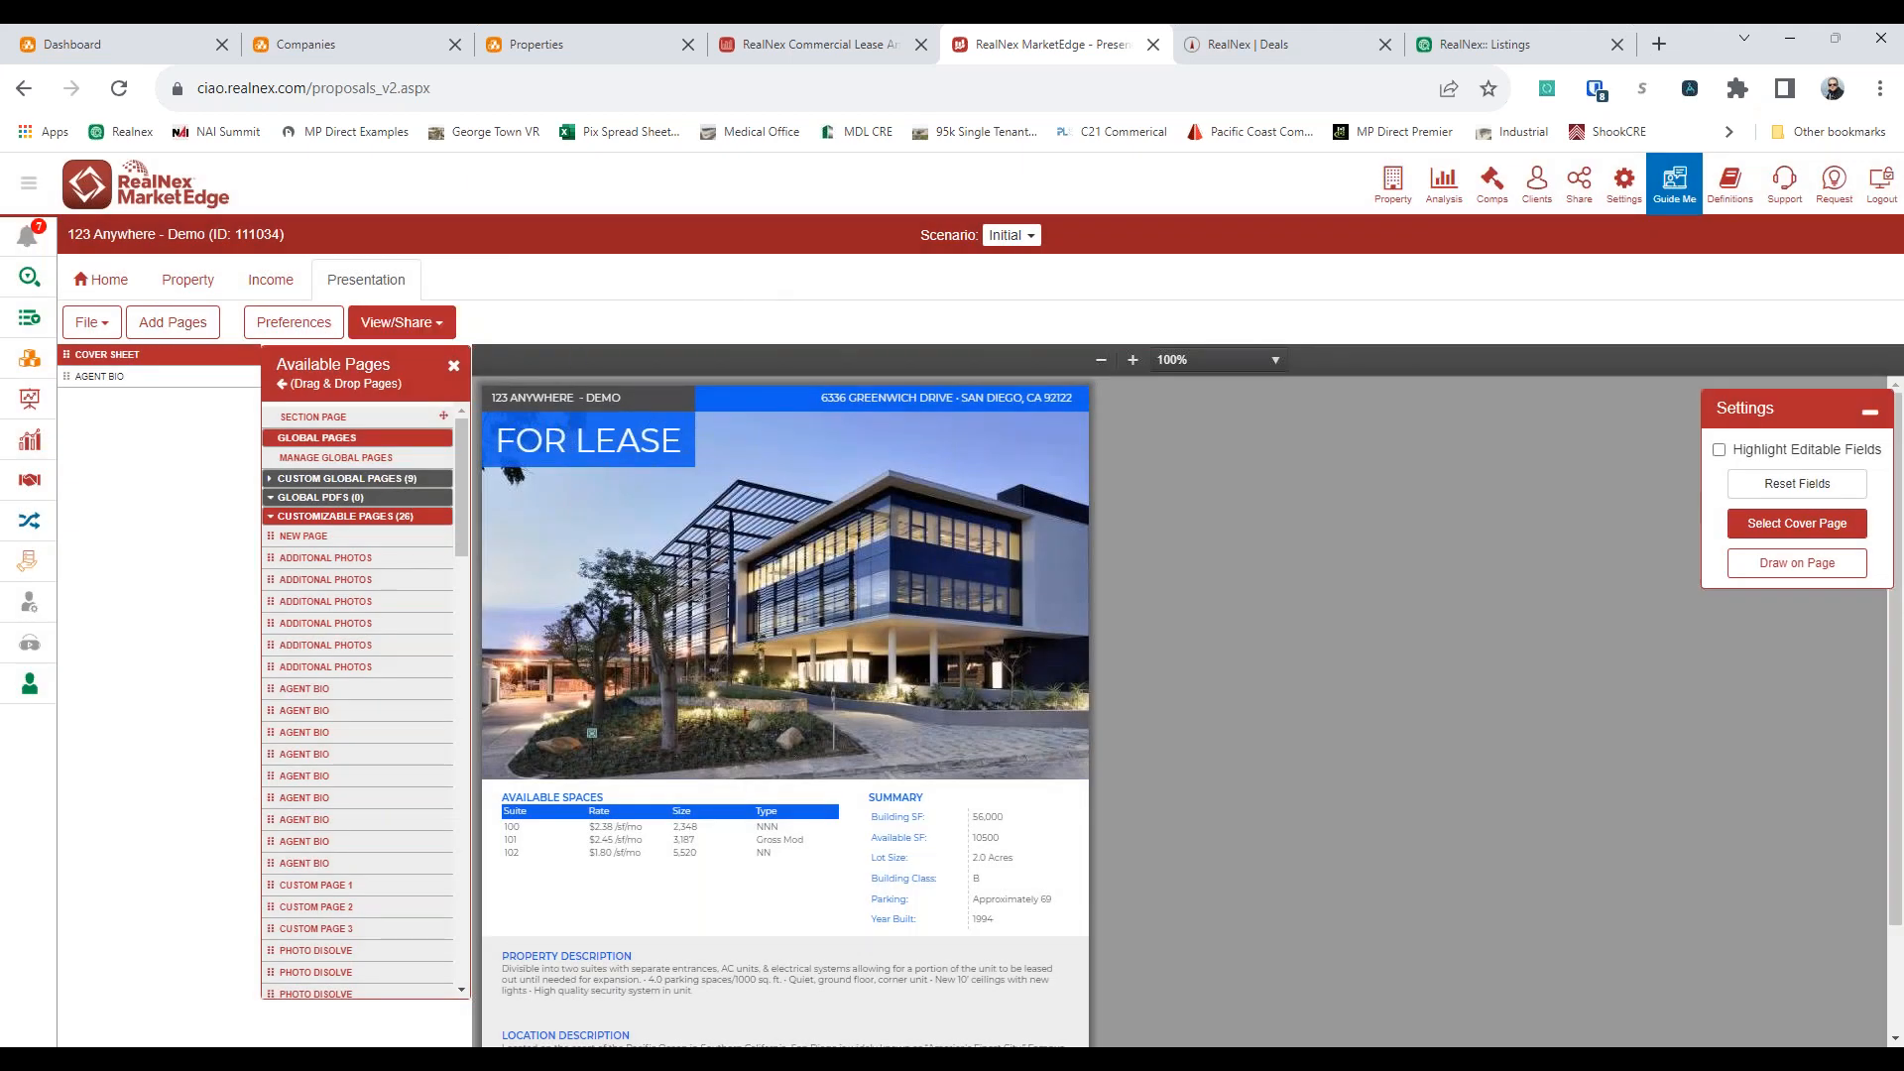
{"action": "left_click", "coordinate": [401, 322]}
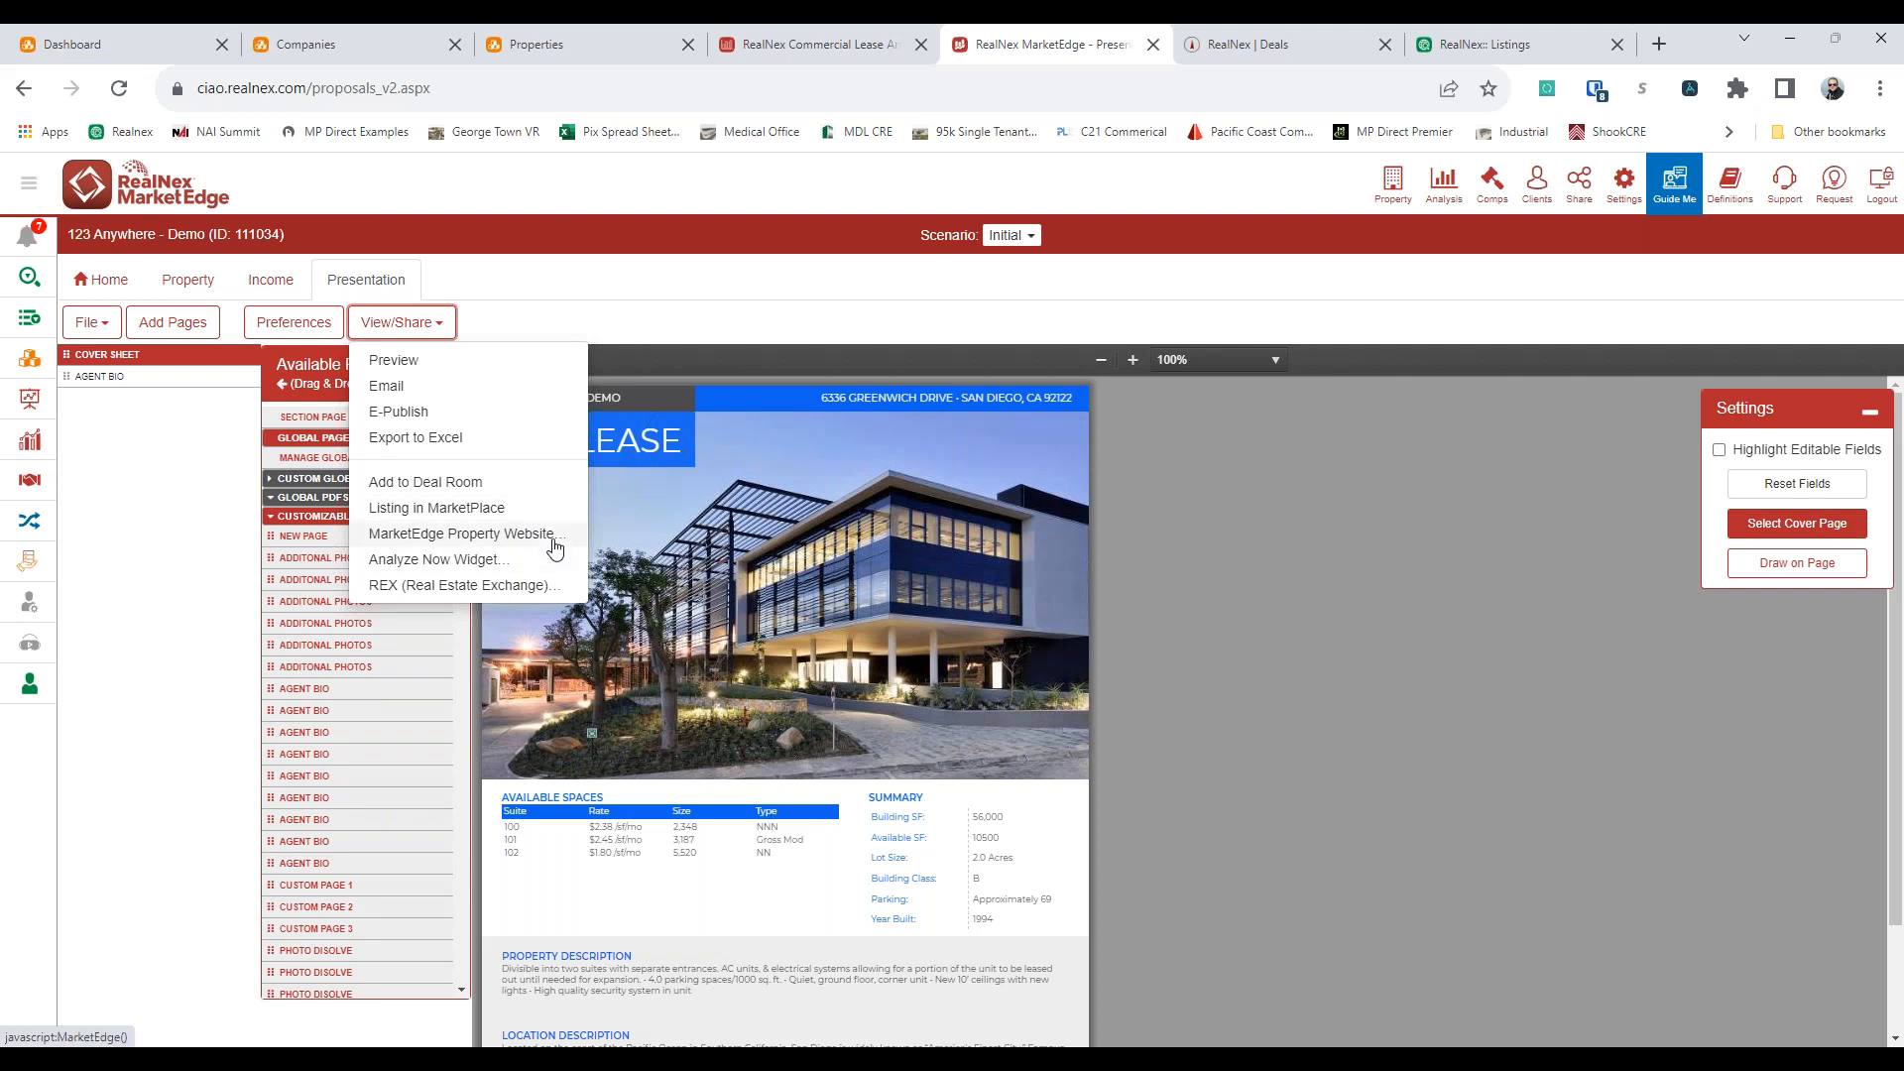
{"action": "left_click", "coordinate": [689, 312]}
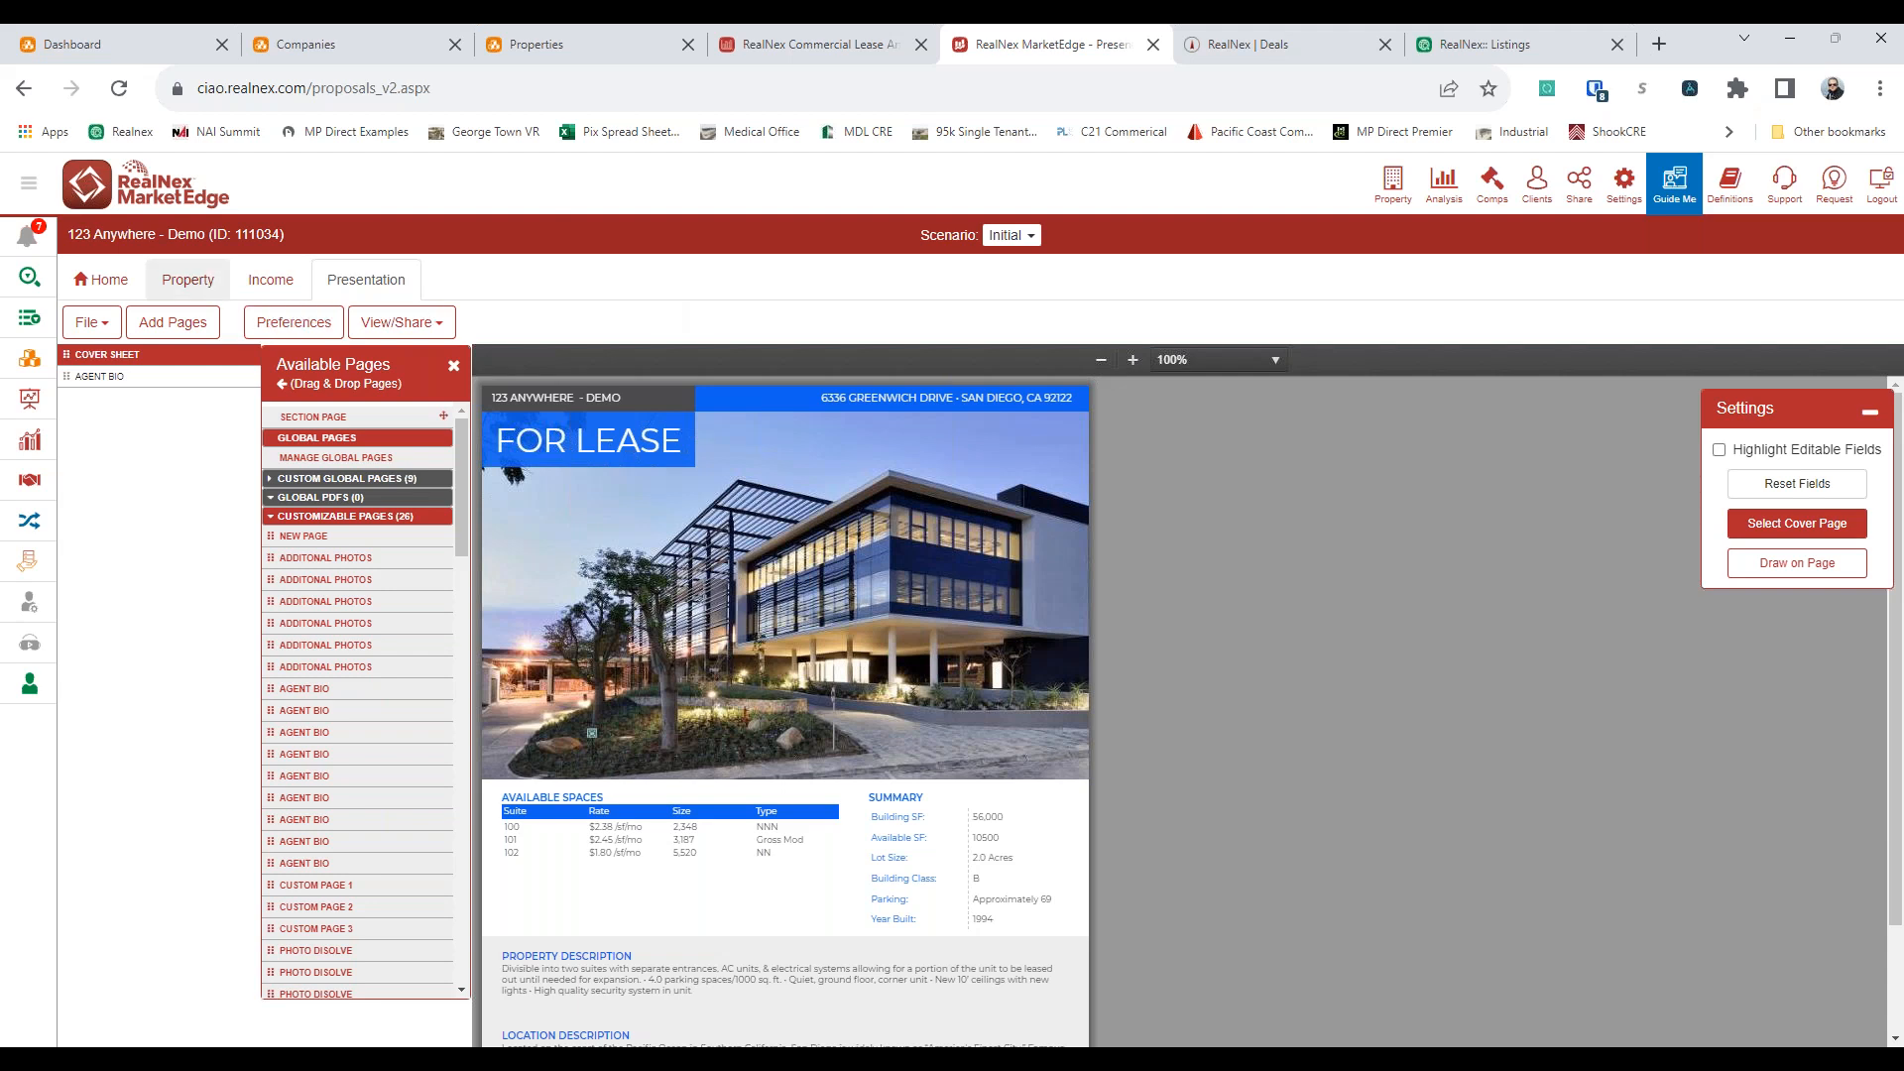
Set the analysis type of the 123 Anywhere - Demo property to Financial Analysis
{"action": "left_click", "coordinate": [190, 282]}
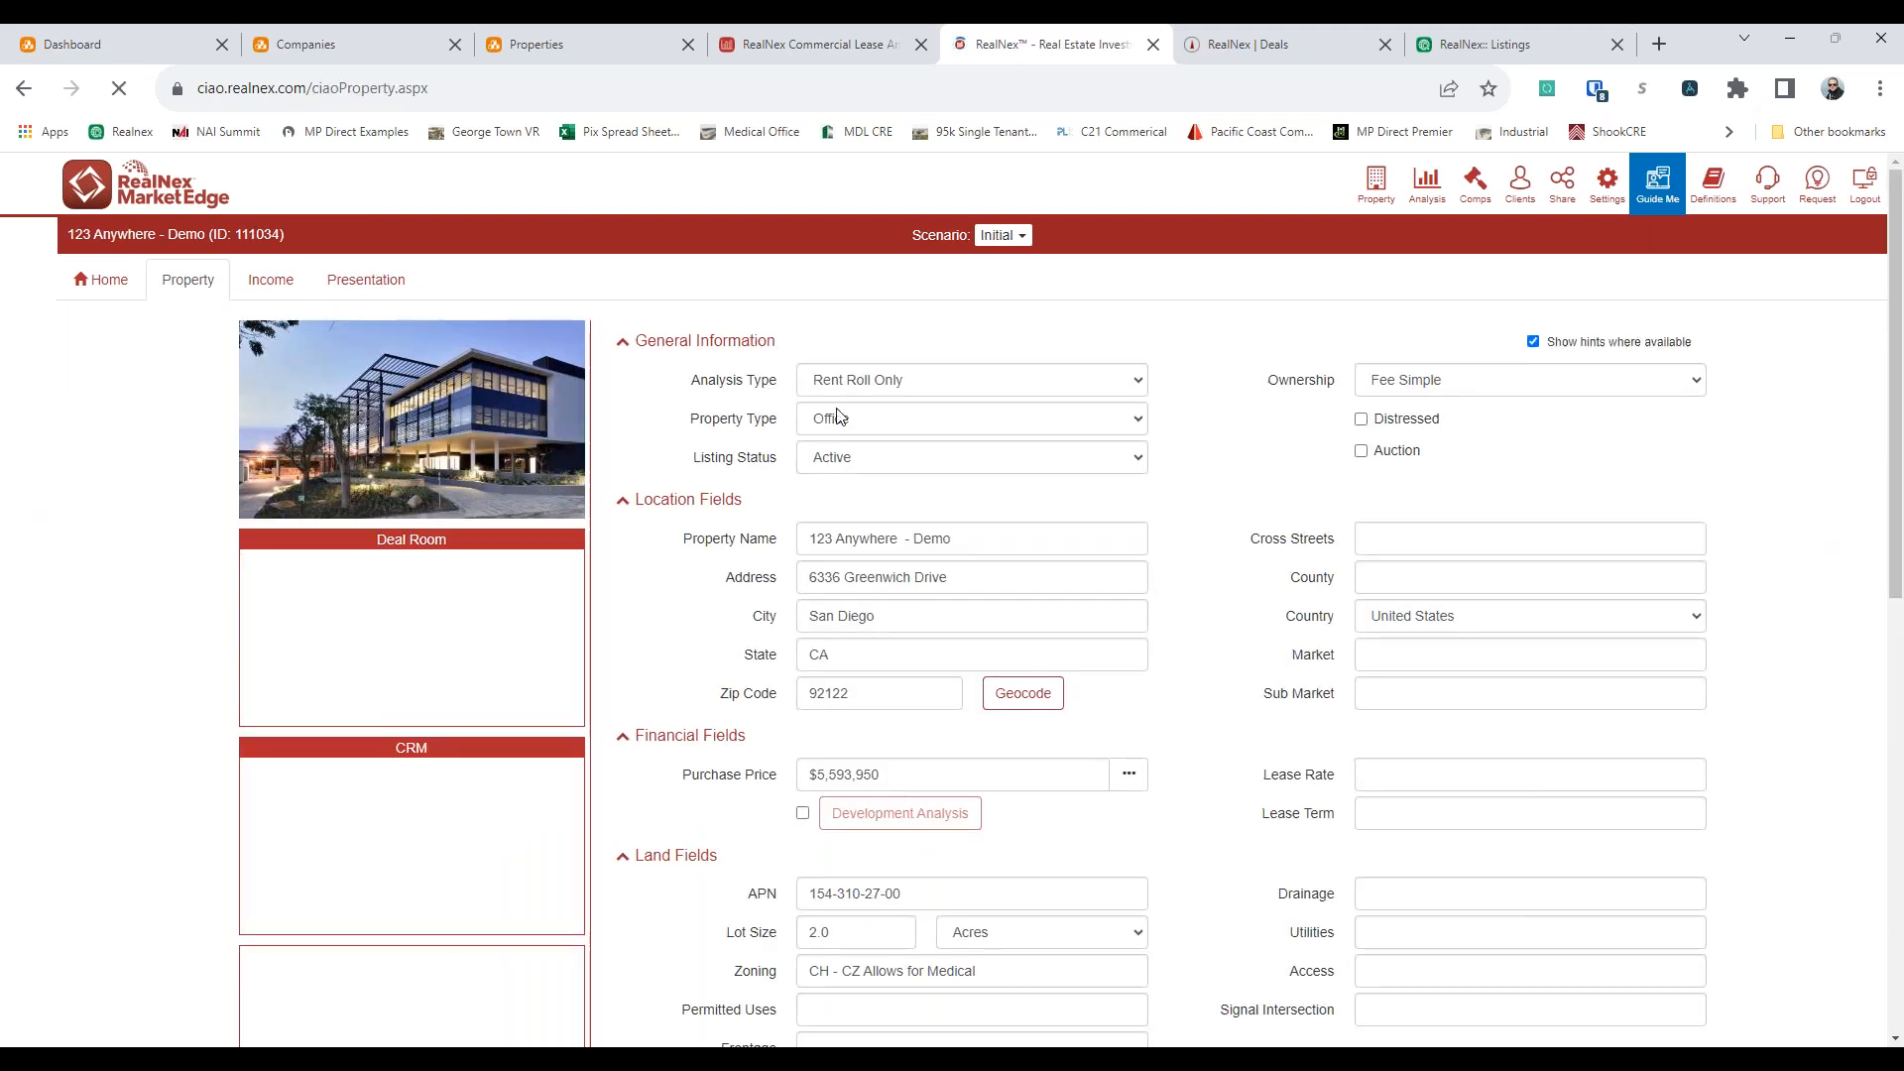
{"action": "left_click", "coordinate": [922, 387]}
{"action": "left_click", "coordinate": [914, 404]}
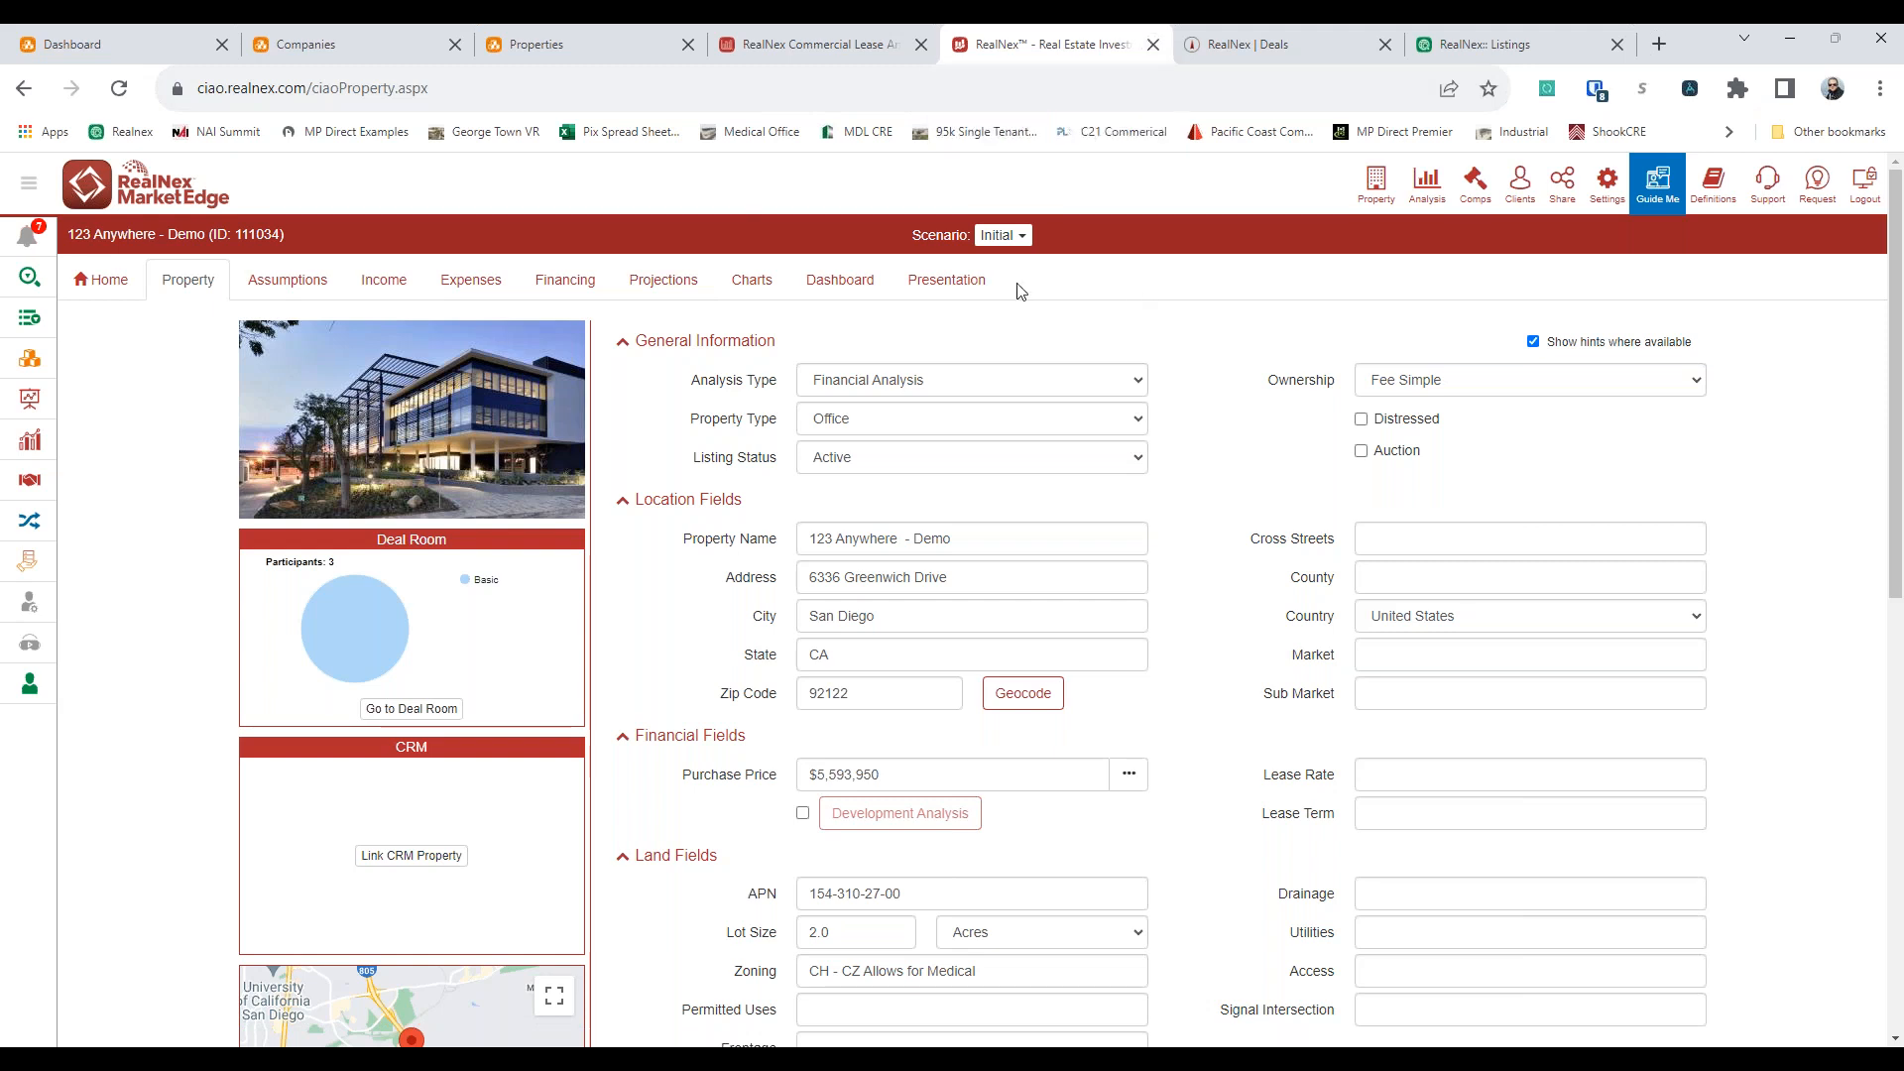
View the link setting of the presentation's cover sheet photo, leaving it without adding a link, and finish editing the page
{"action": "left_click", "coordinate": [946, 280]}
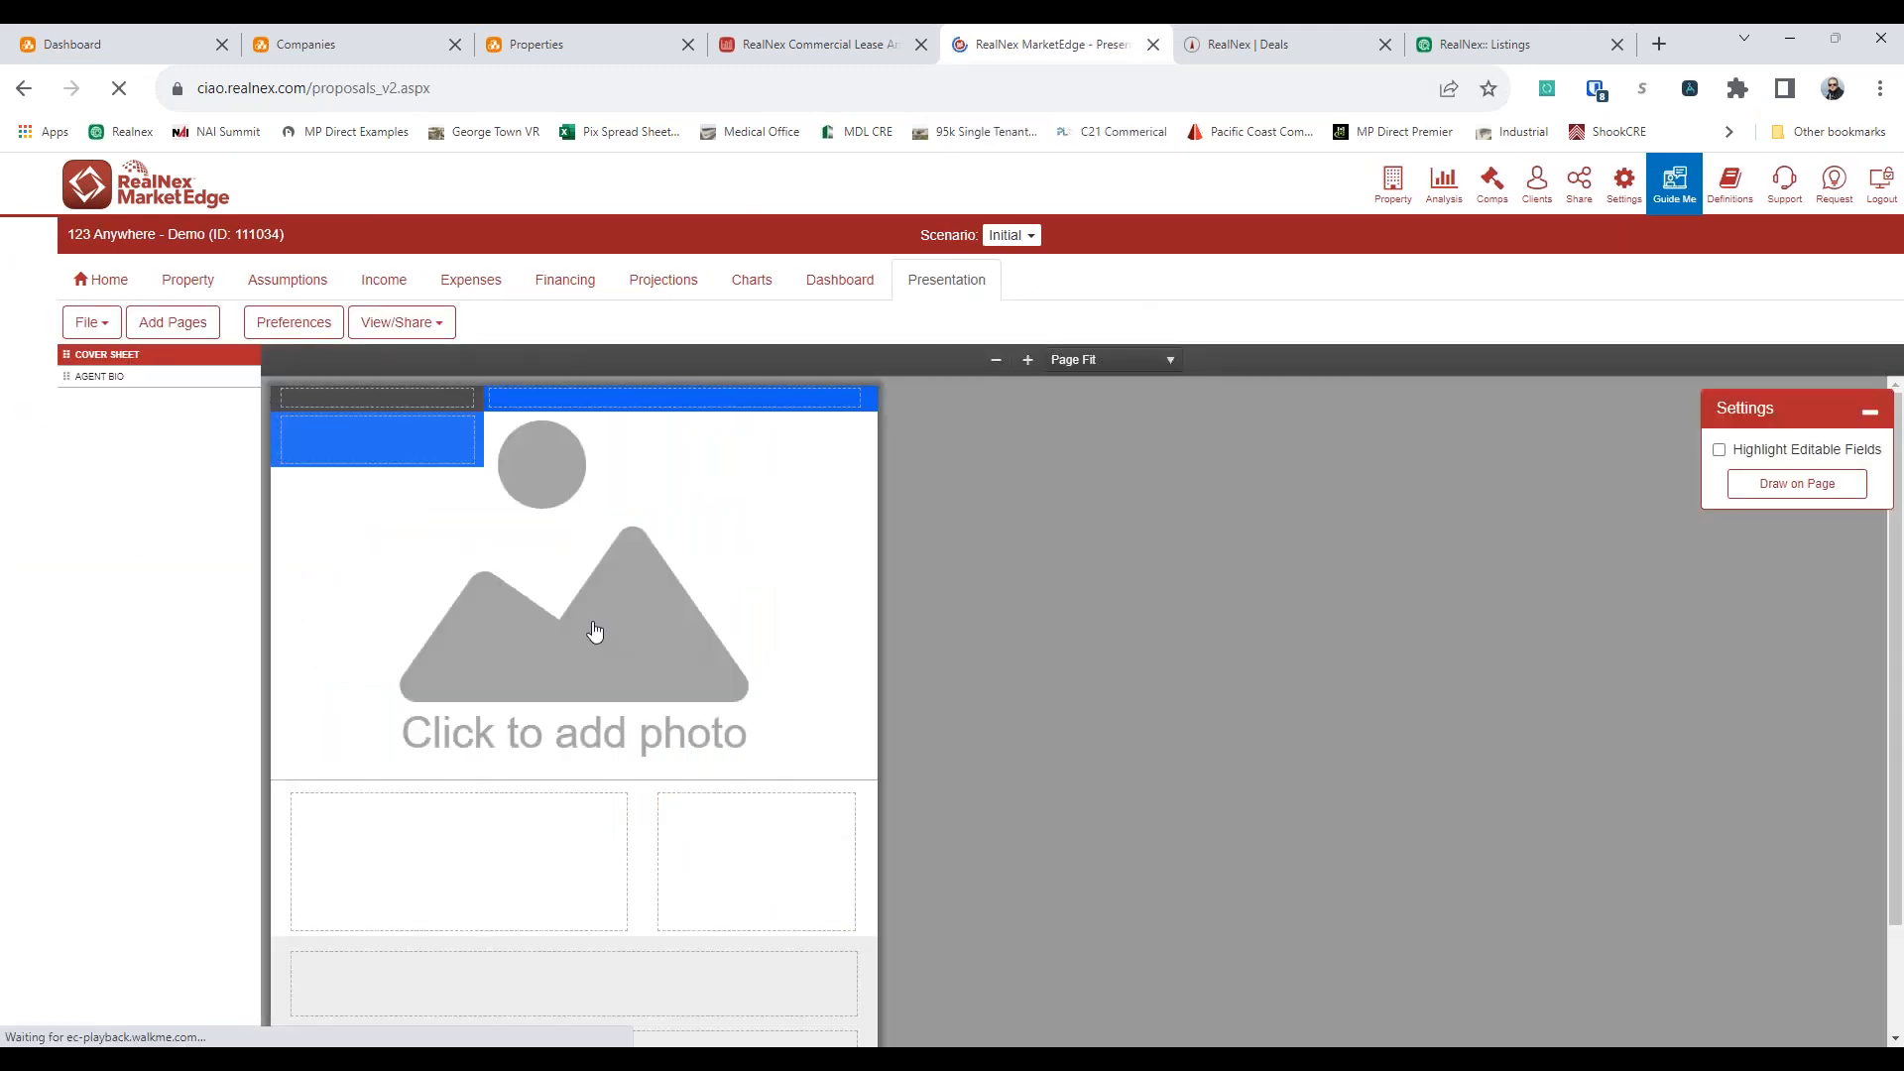
{"action": "left_click", "coordinate": [568, 571]}
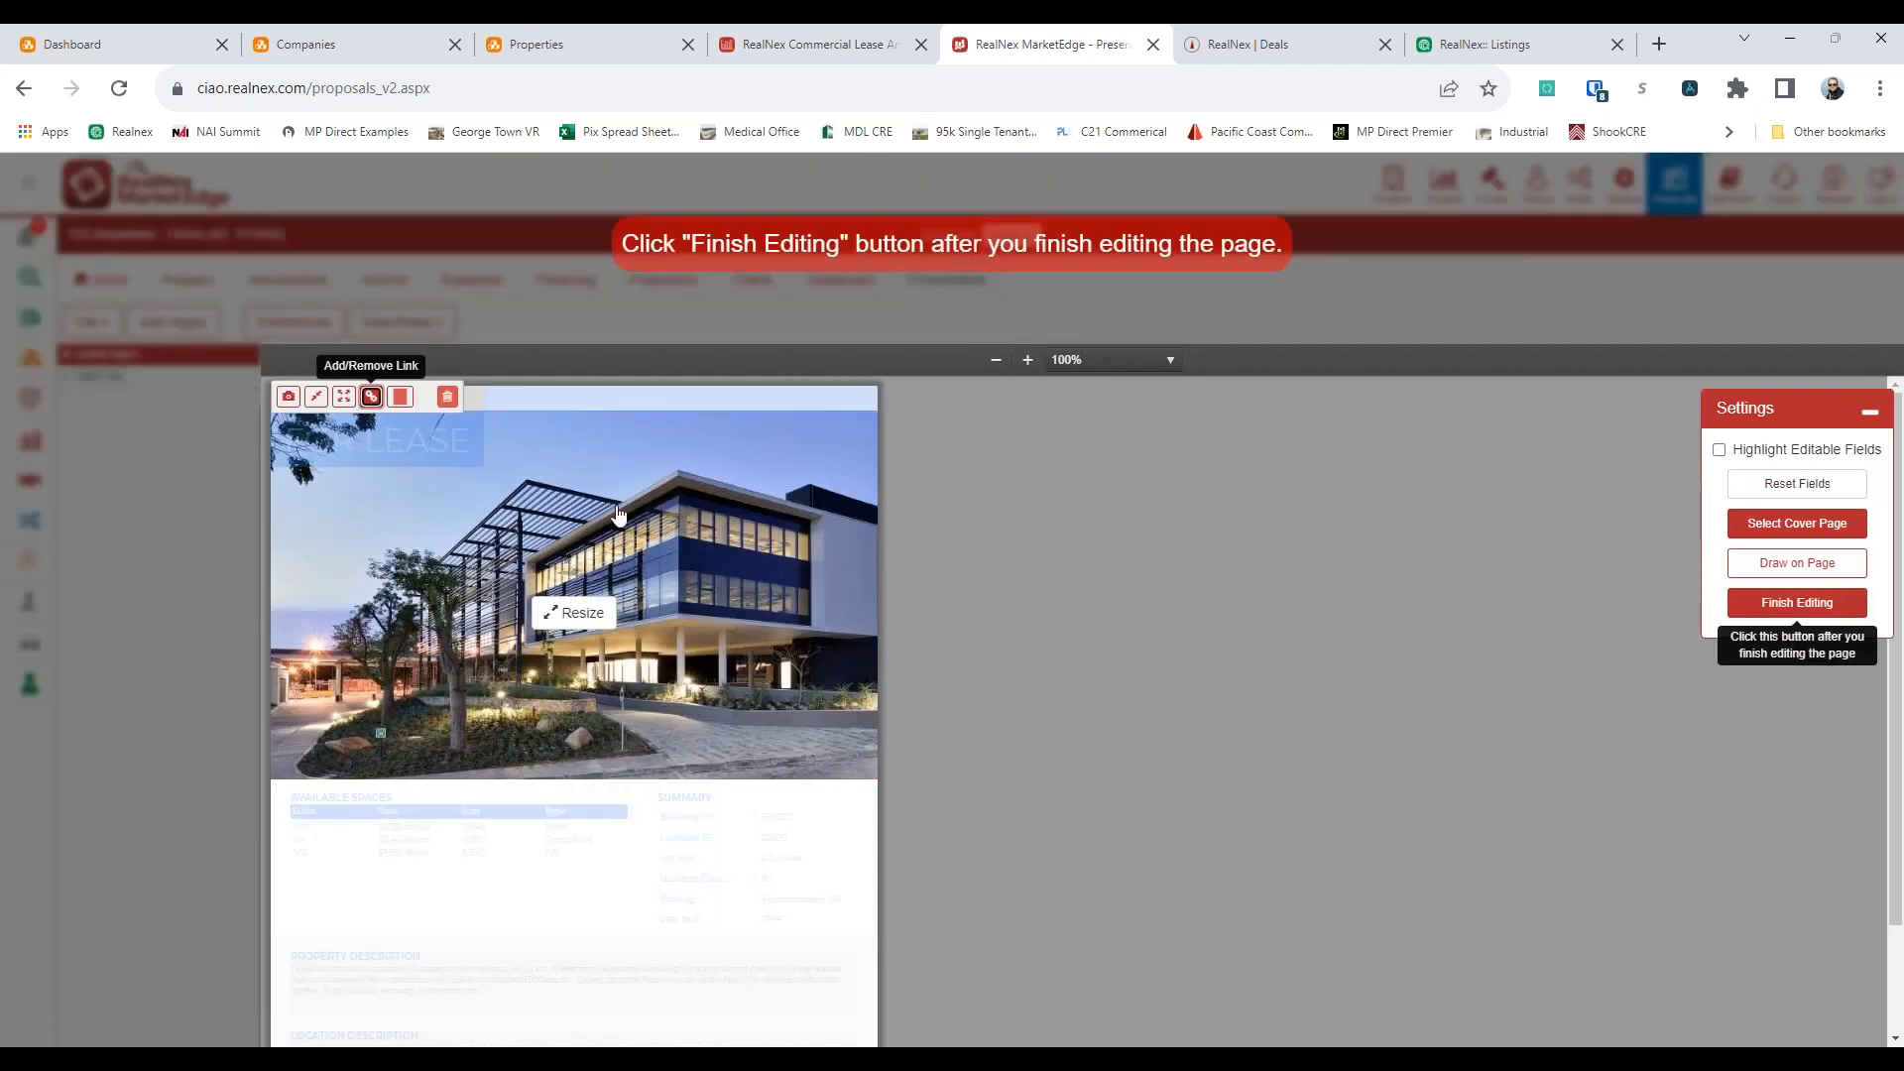
{"action": "left_click", "coordinate": [370, 398]}
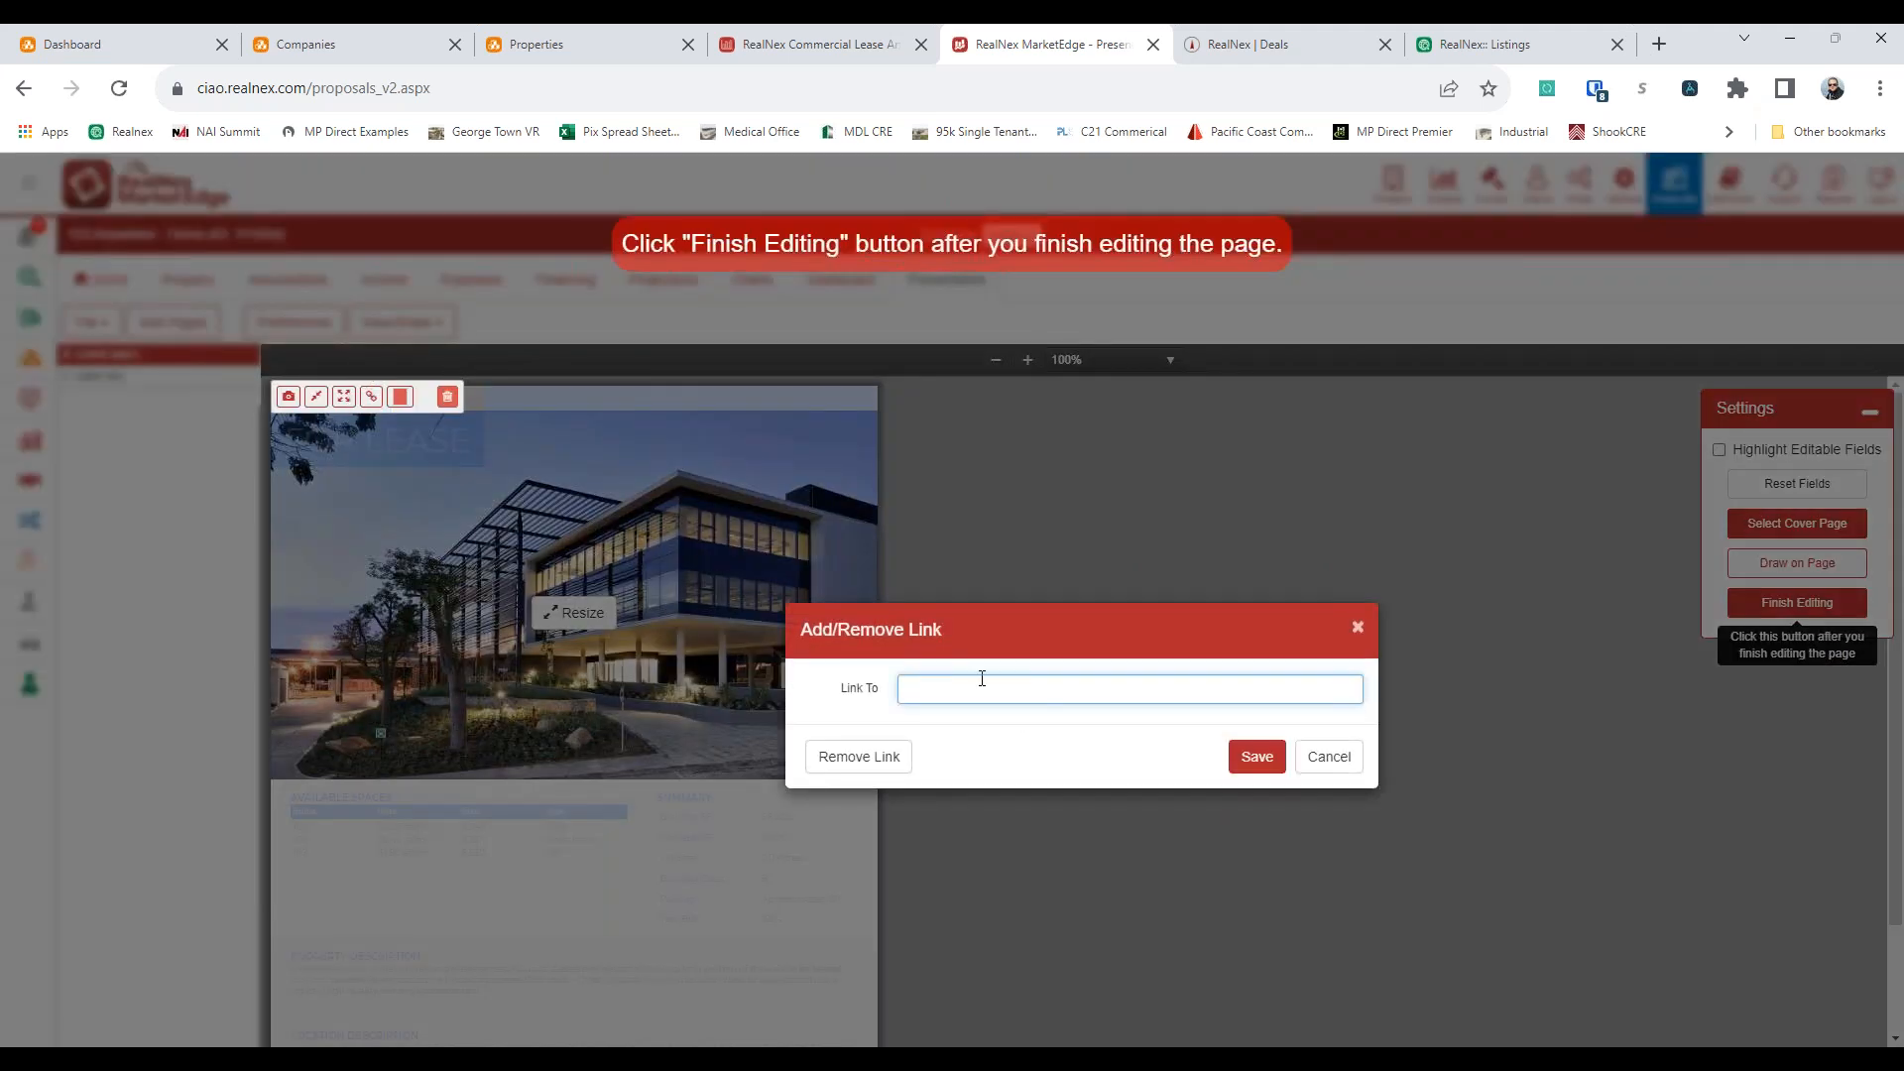
{"action": "left_click", "coordinate": [1326, 759]}
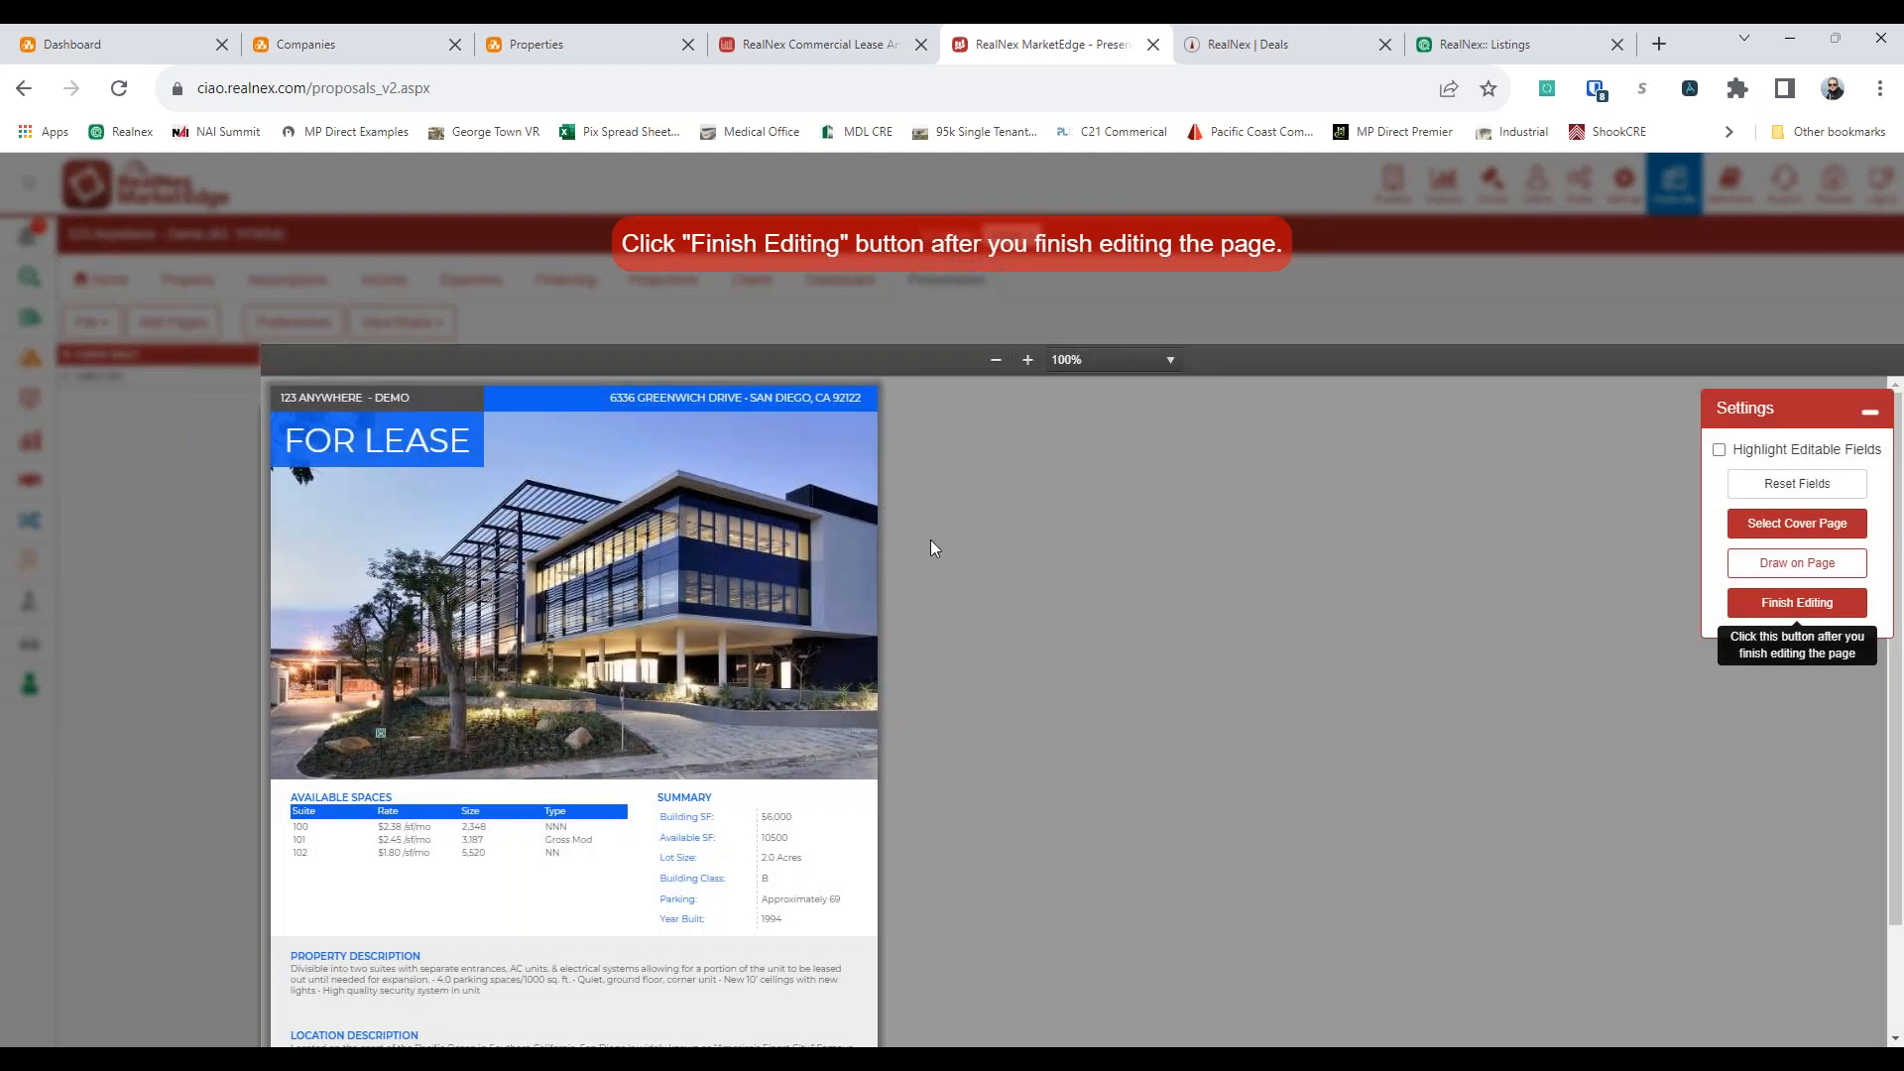
{"action": "left_click", "coordinate": [1796, 604]}
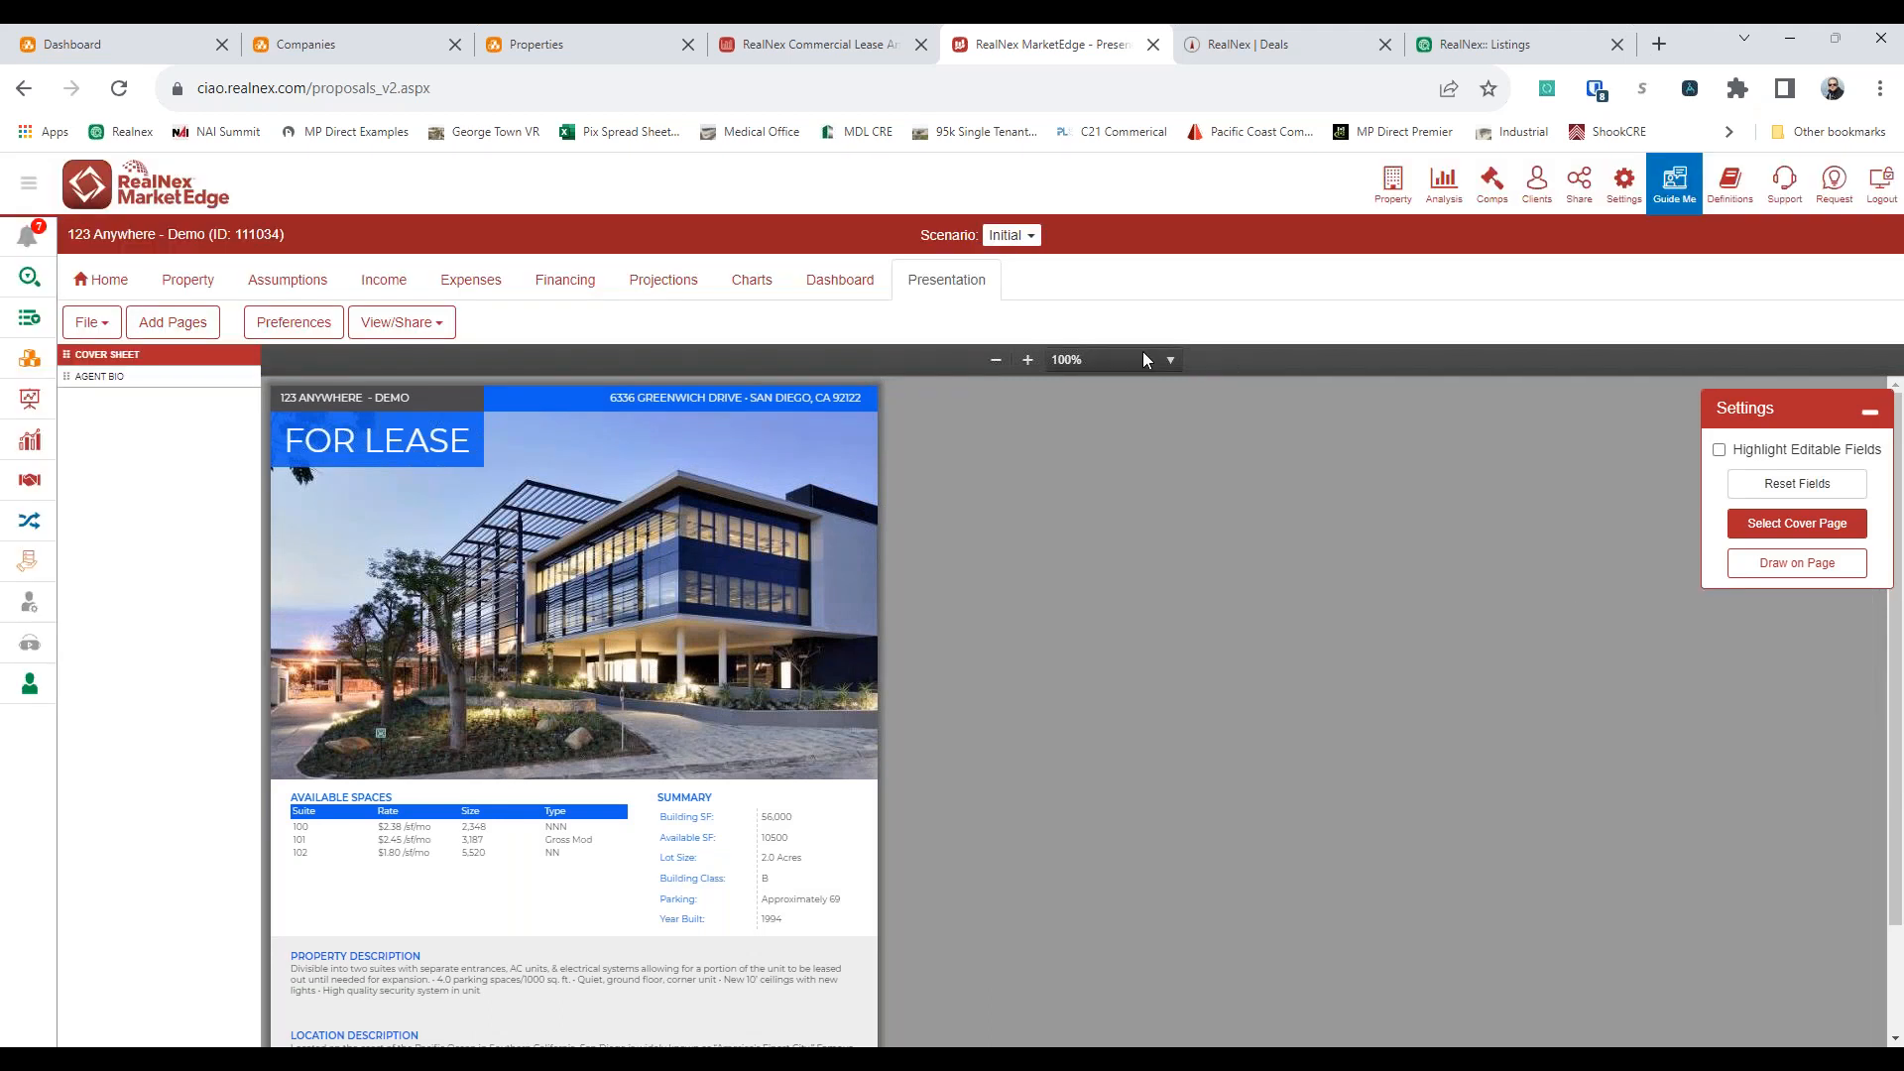
Publish the 123 Anywhere property from the CRM as a For Lease listing that includes all spaces
{"action": "left_click", "coordinate": [1533, 46]}
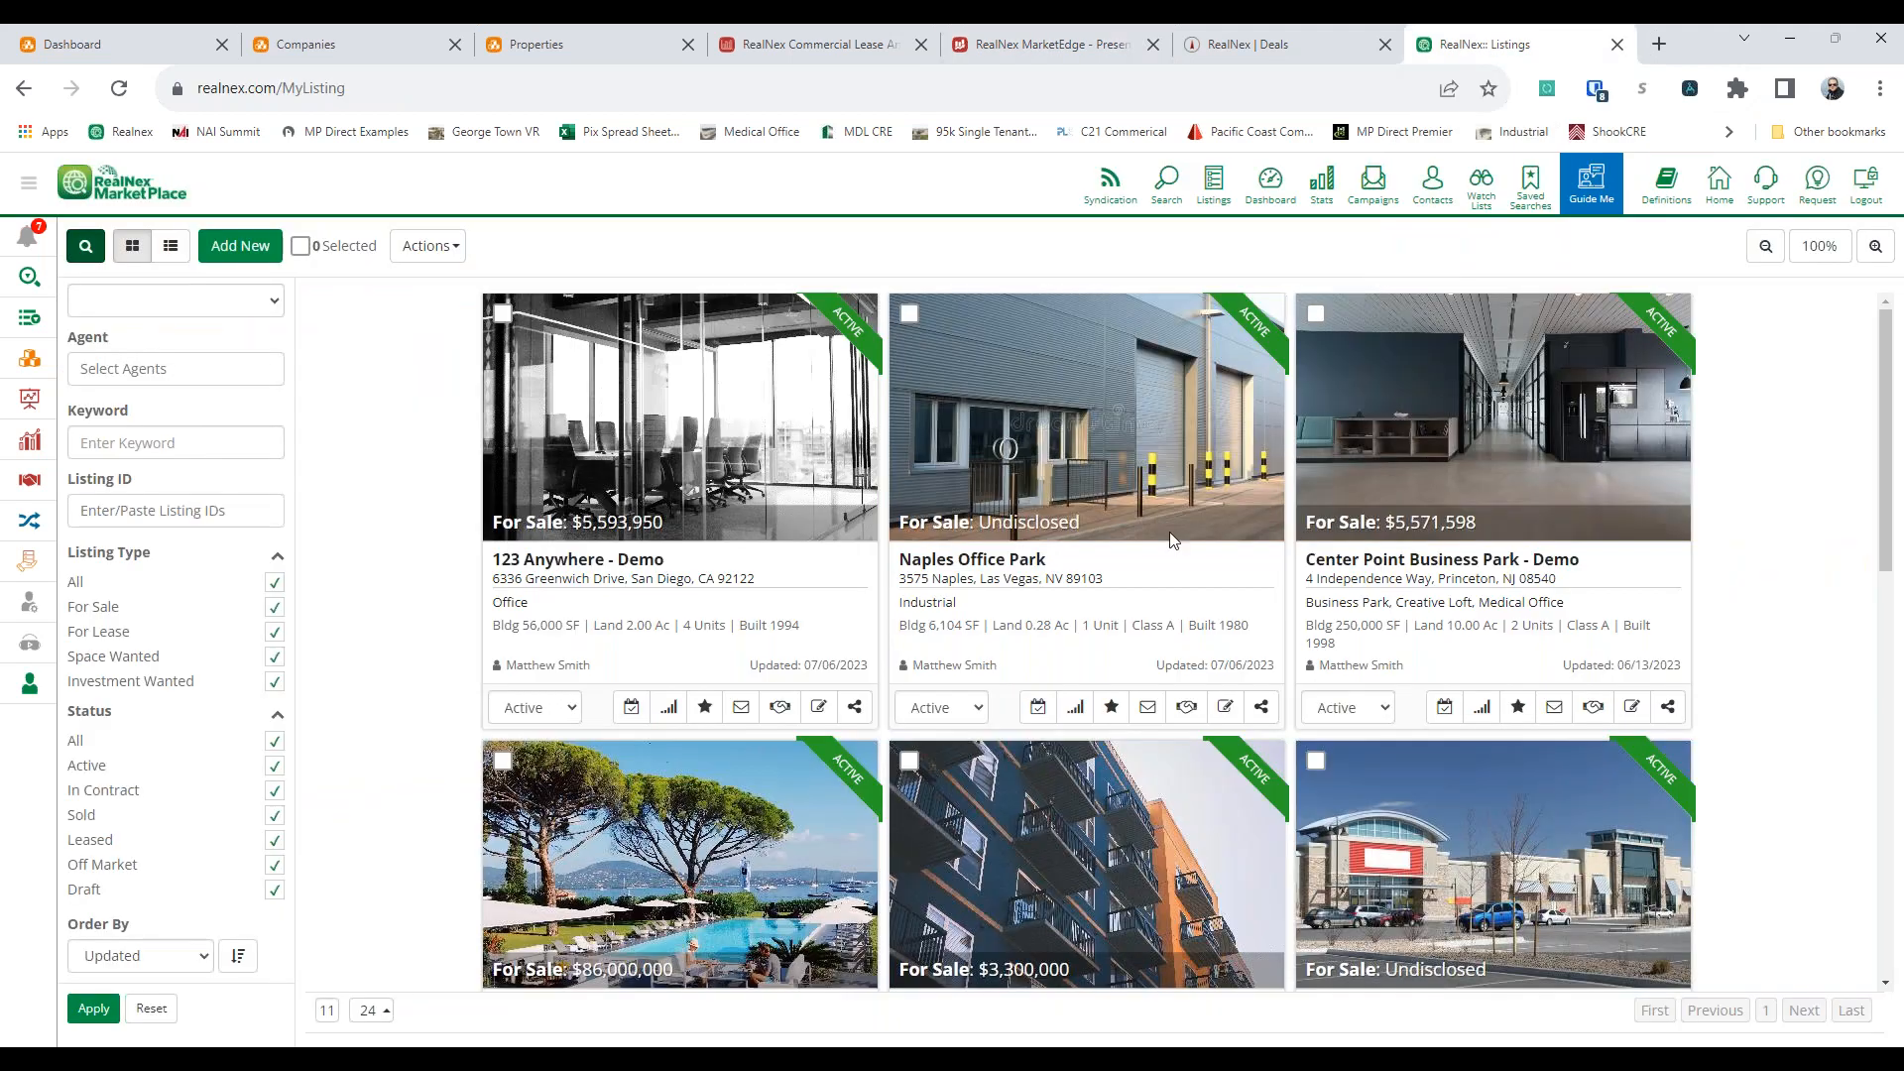
{"action": "left_click", "coordinate": [595, 52]}
{"action": "left_click", "coordinate": [1355, 523]}
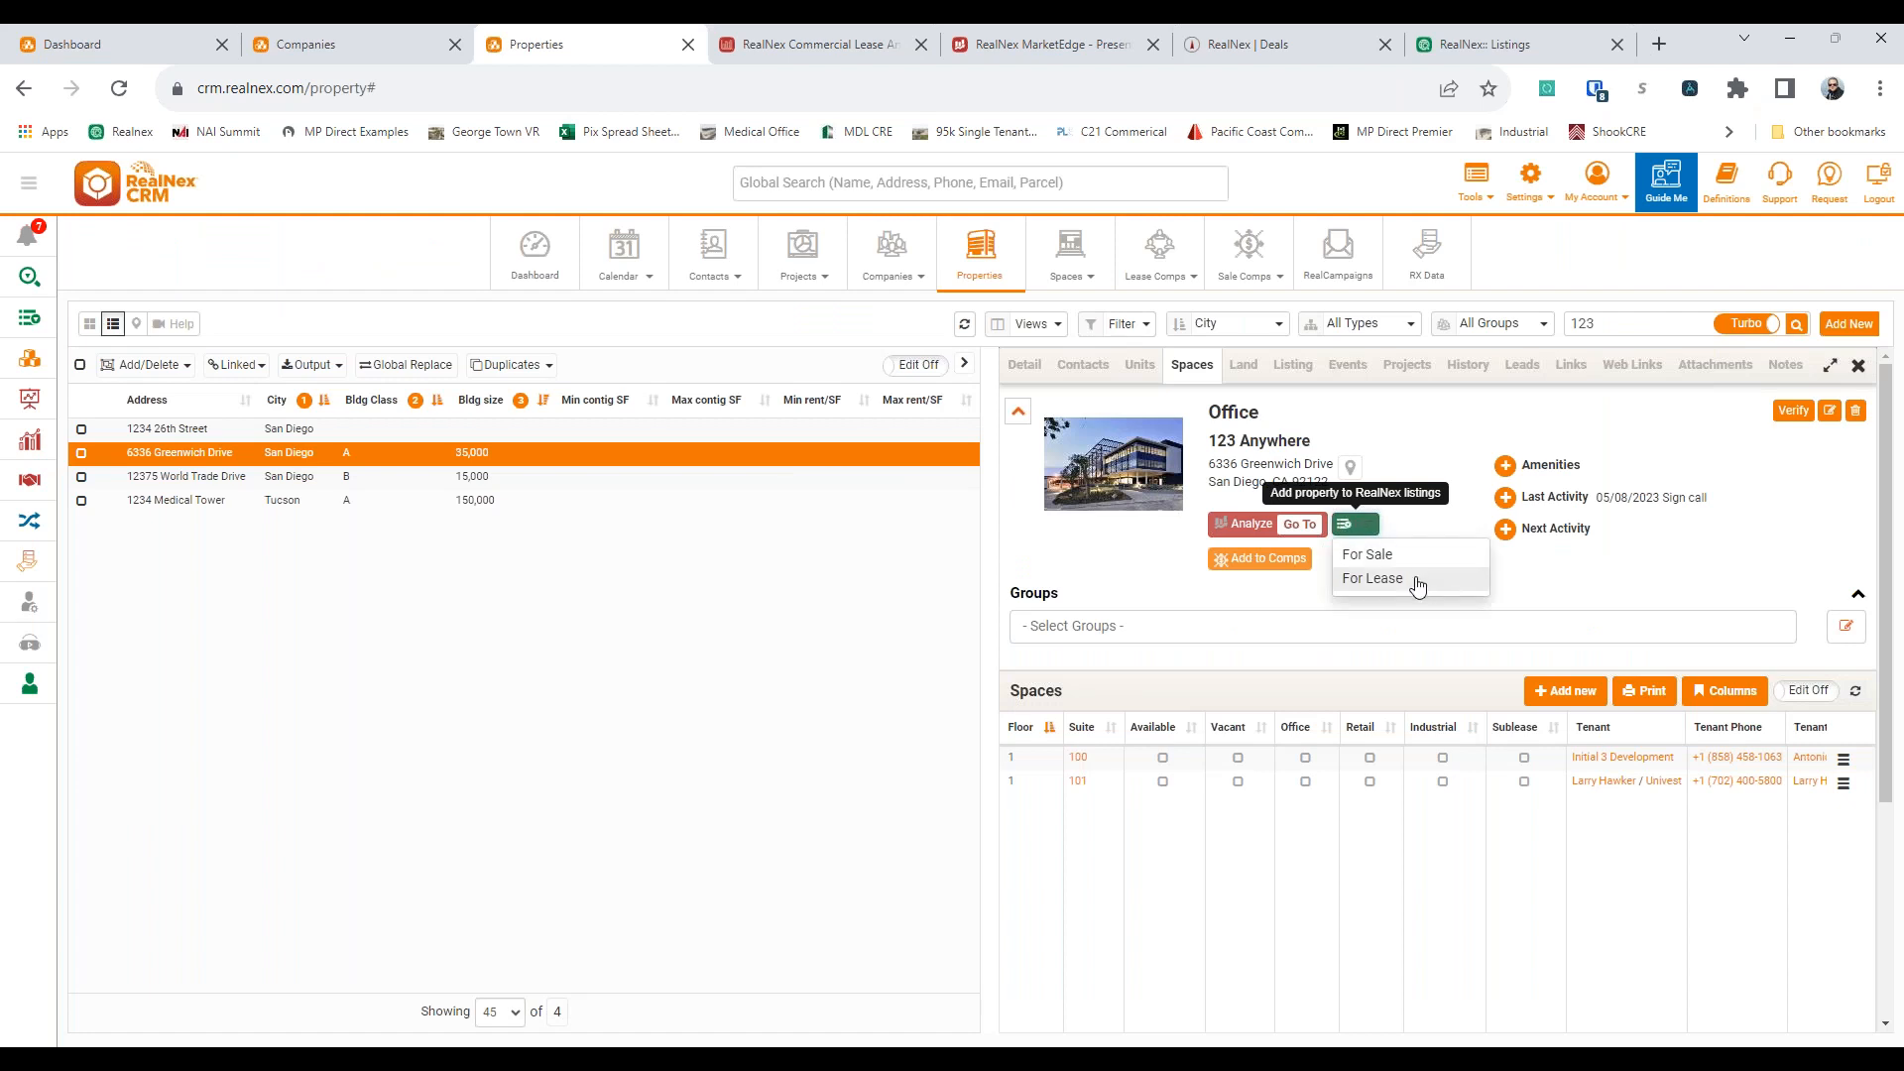
{"action": "left_click", "coordinate": [1416, 581]}
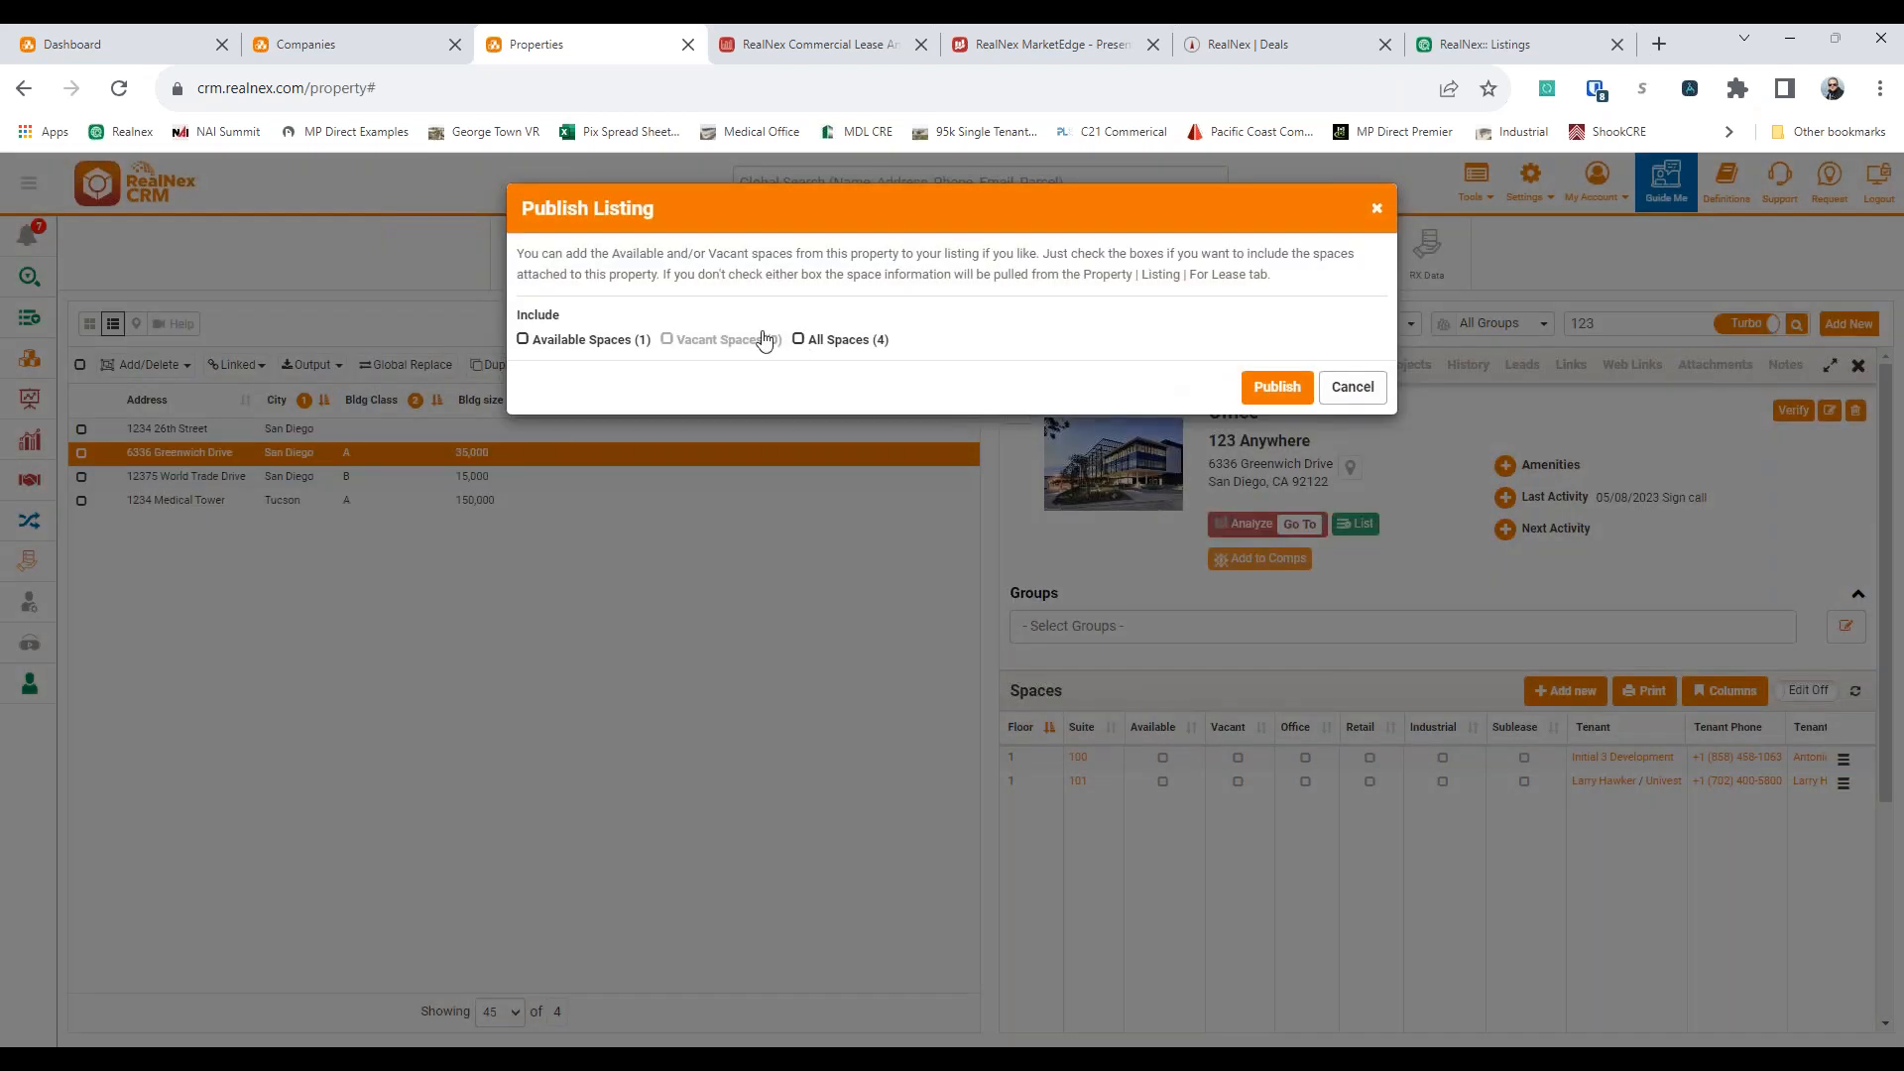
{"action": "left_click", "coordinate": [853, 347]}
{"action": "left_click", "coordinate": [1277, 386]}
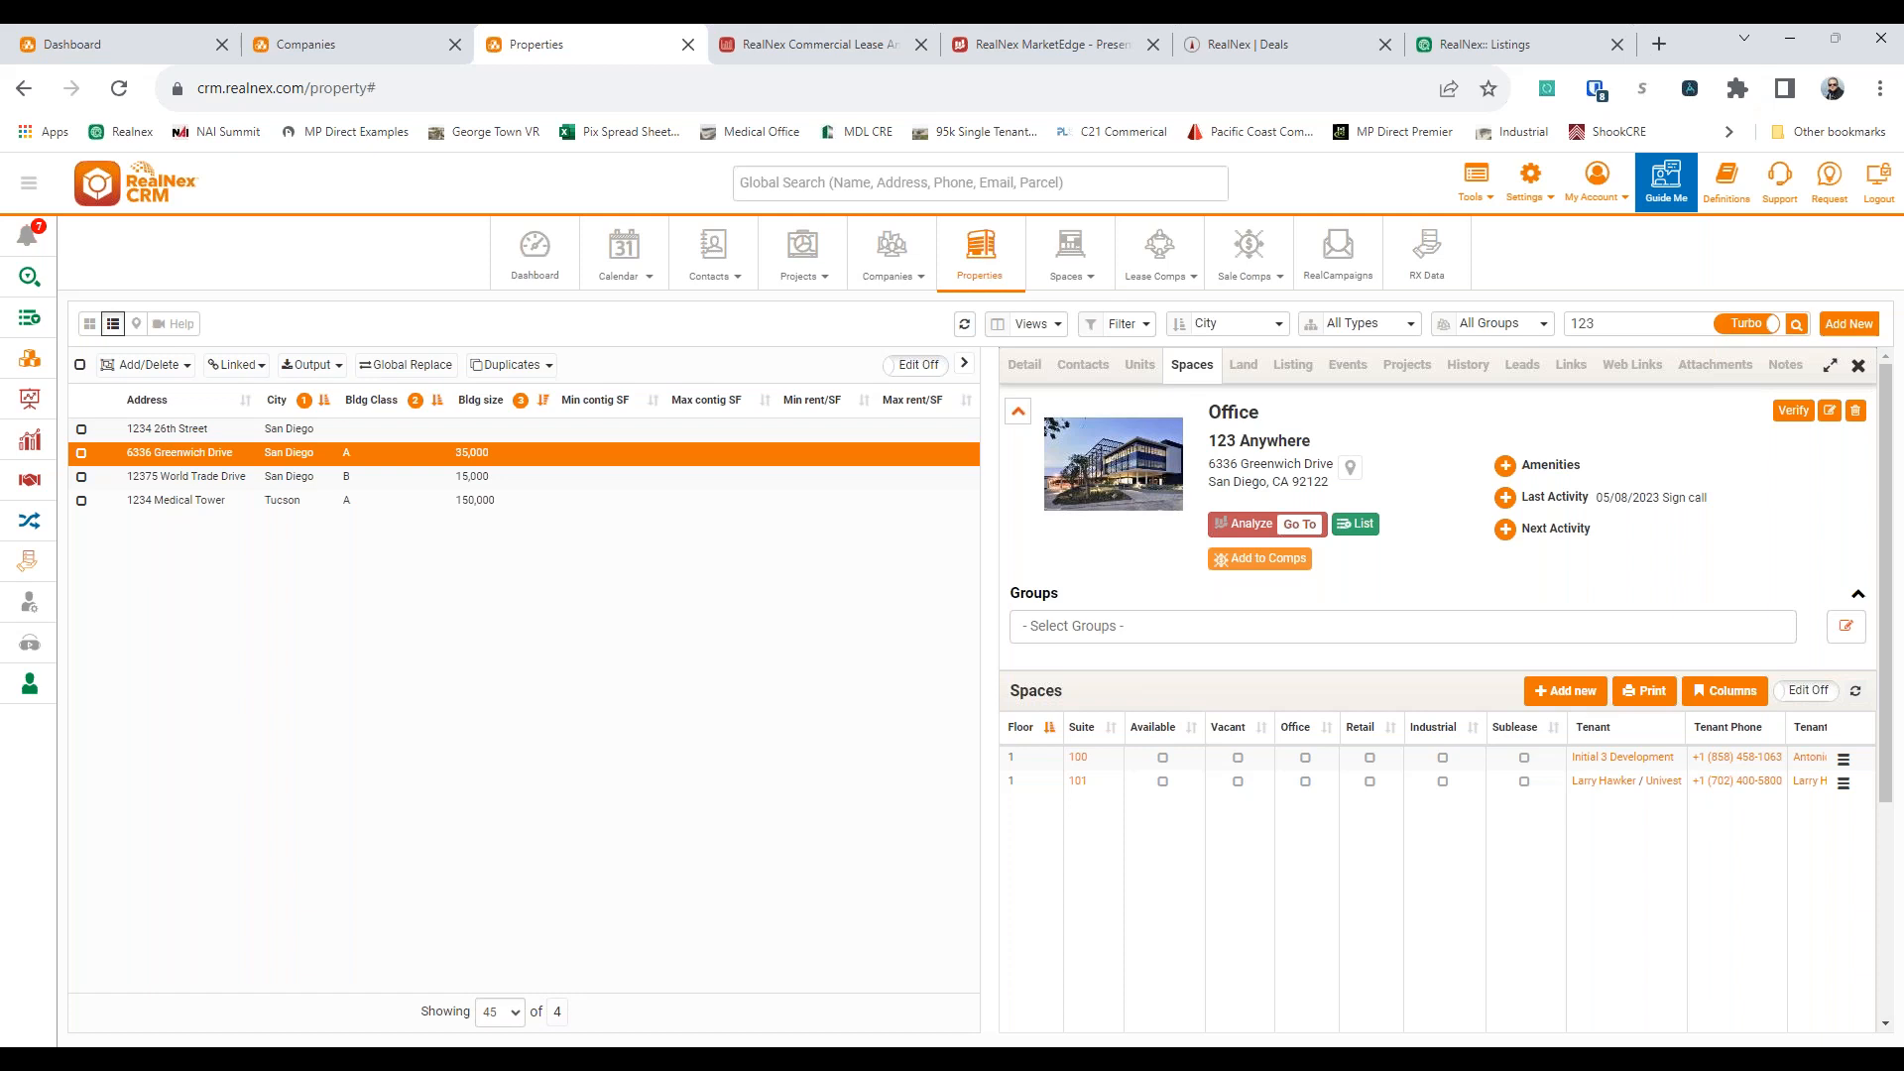
Open the published For Lease listing of 123 Anywhere in MarketPlace for editing
{"action": "left_click", "coordinate": [1355, 524]}
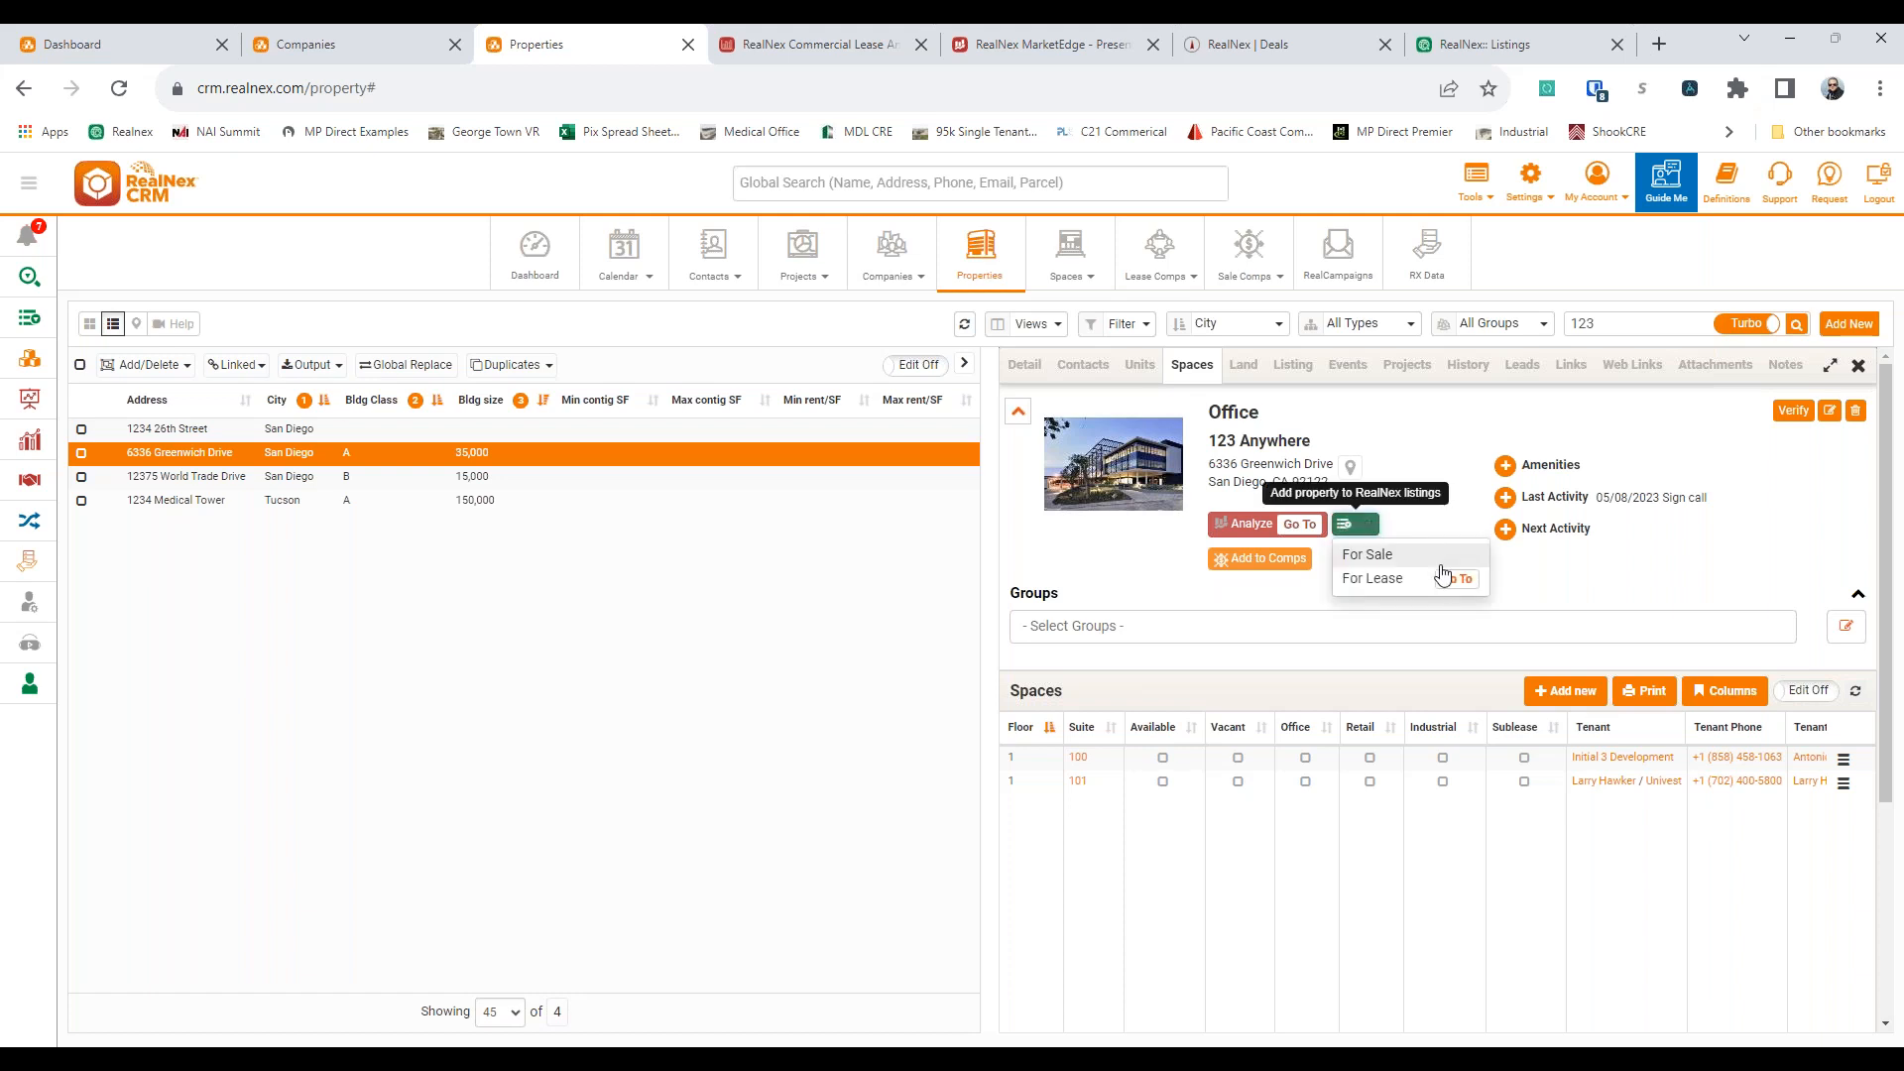
{"action": "left_click", "coordinate": [1457, 580]}
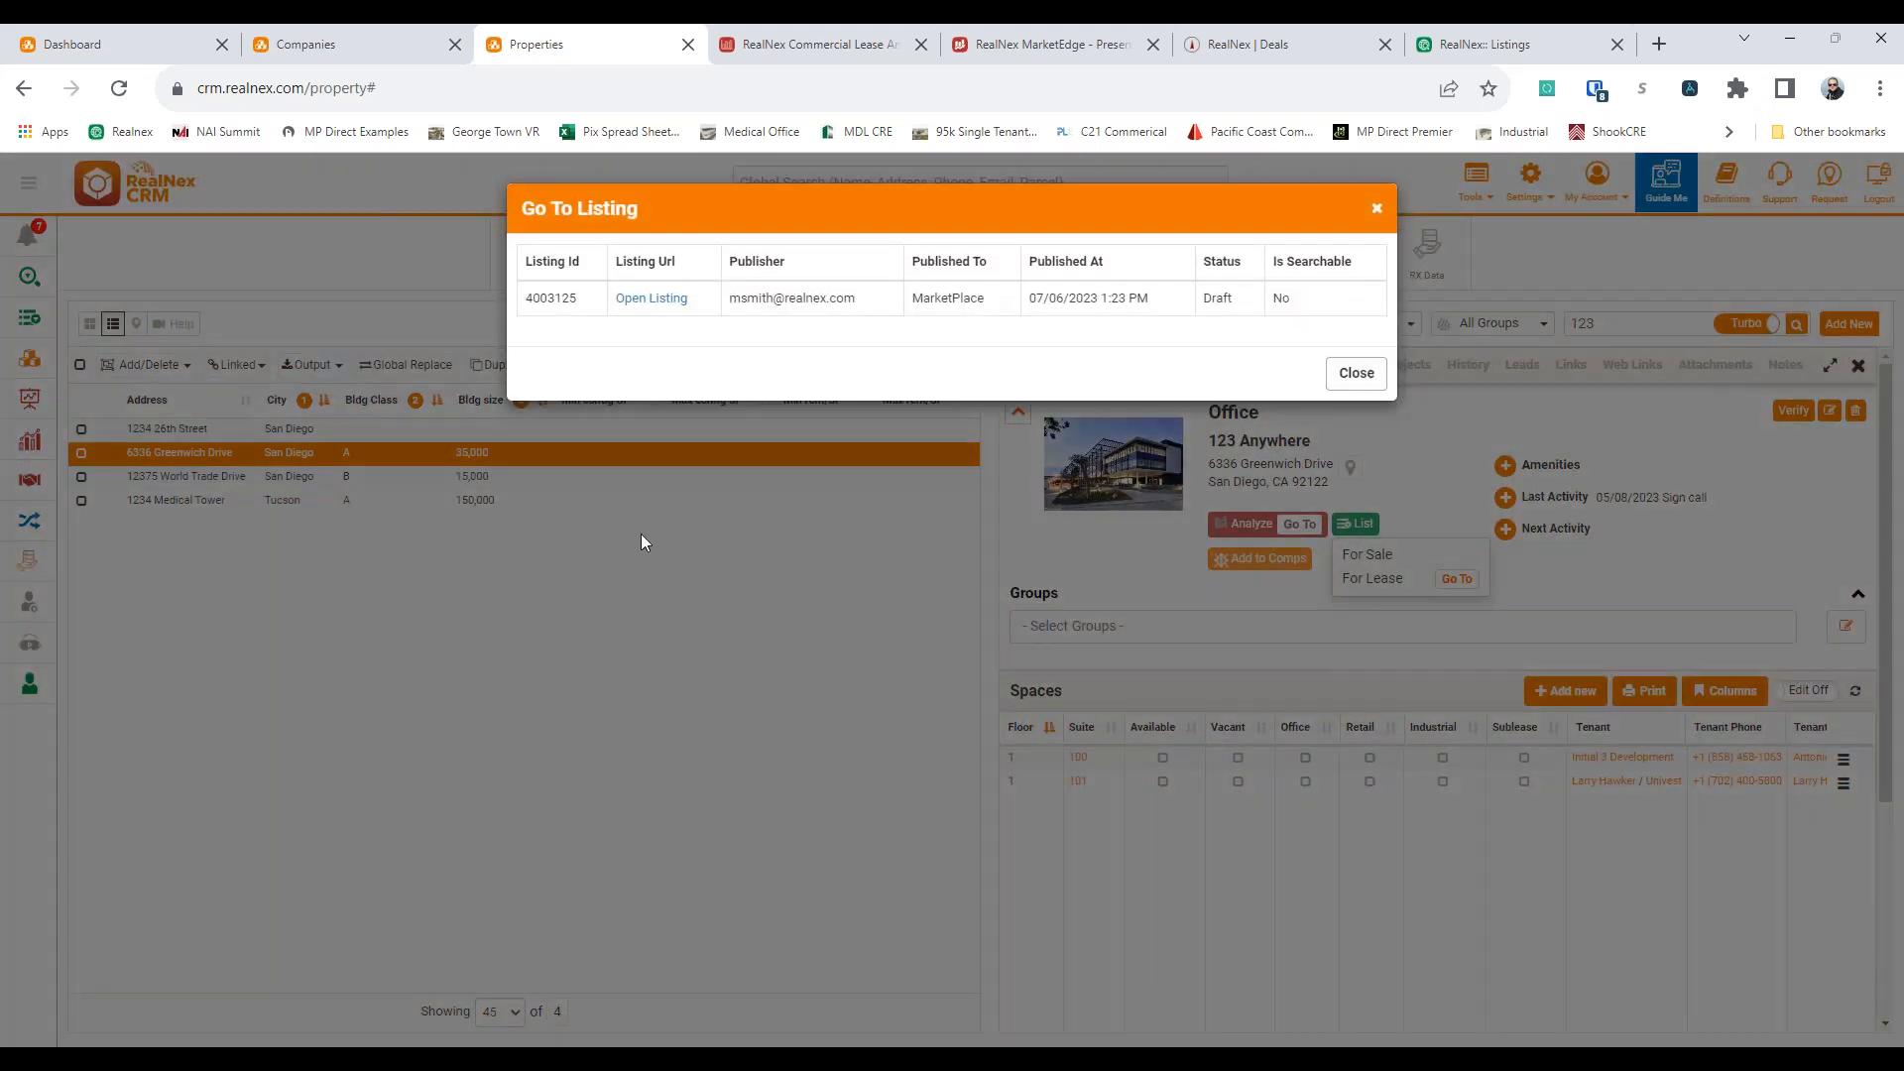
{"action": "left_click", "coordinate": [650, 297]}
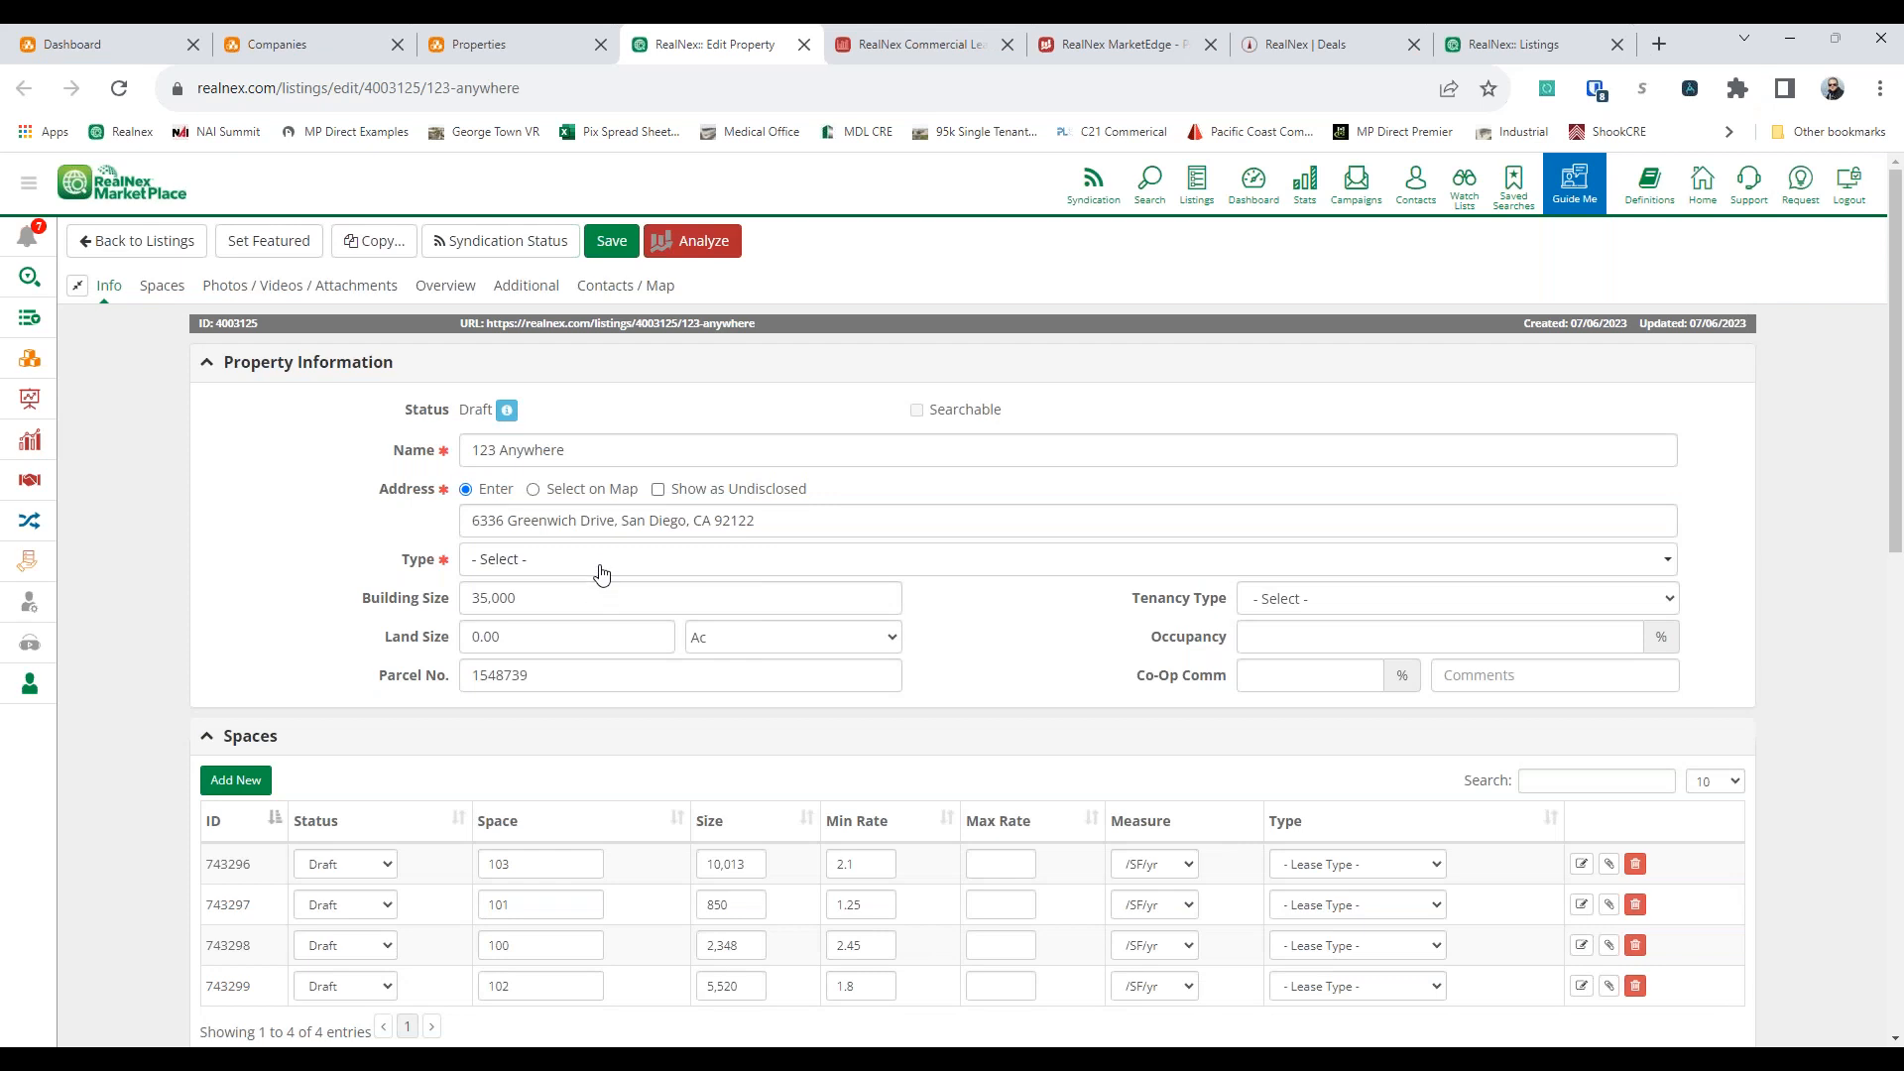
Set the status of spaces 103, 101, 100 and 102 in the listing to Available
{"action": "scroll", "coordinate": [601, 567], "scroll_direction": "down", "scroll_amount": 3}
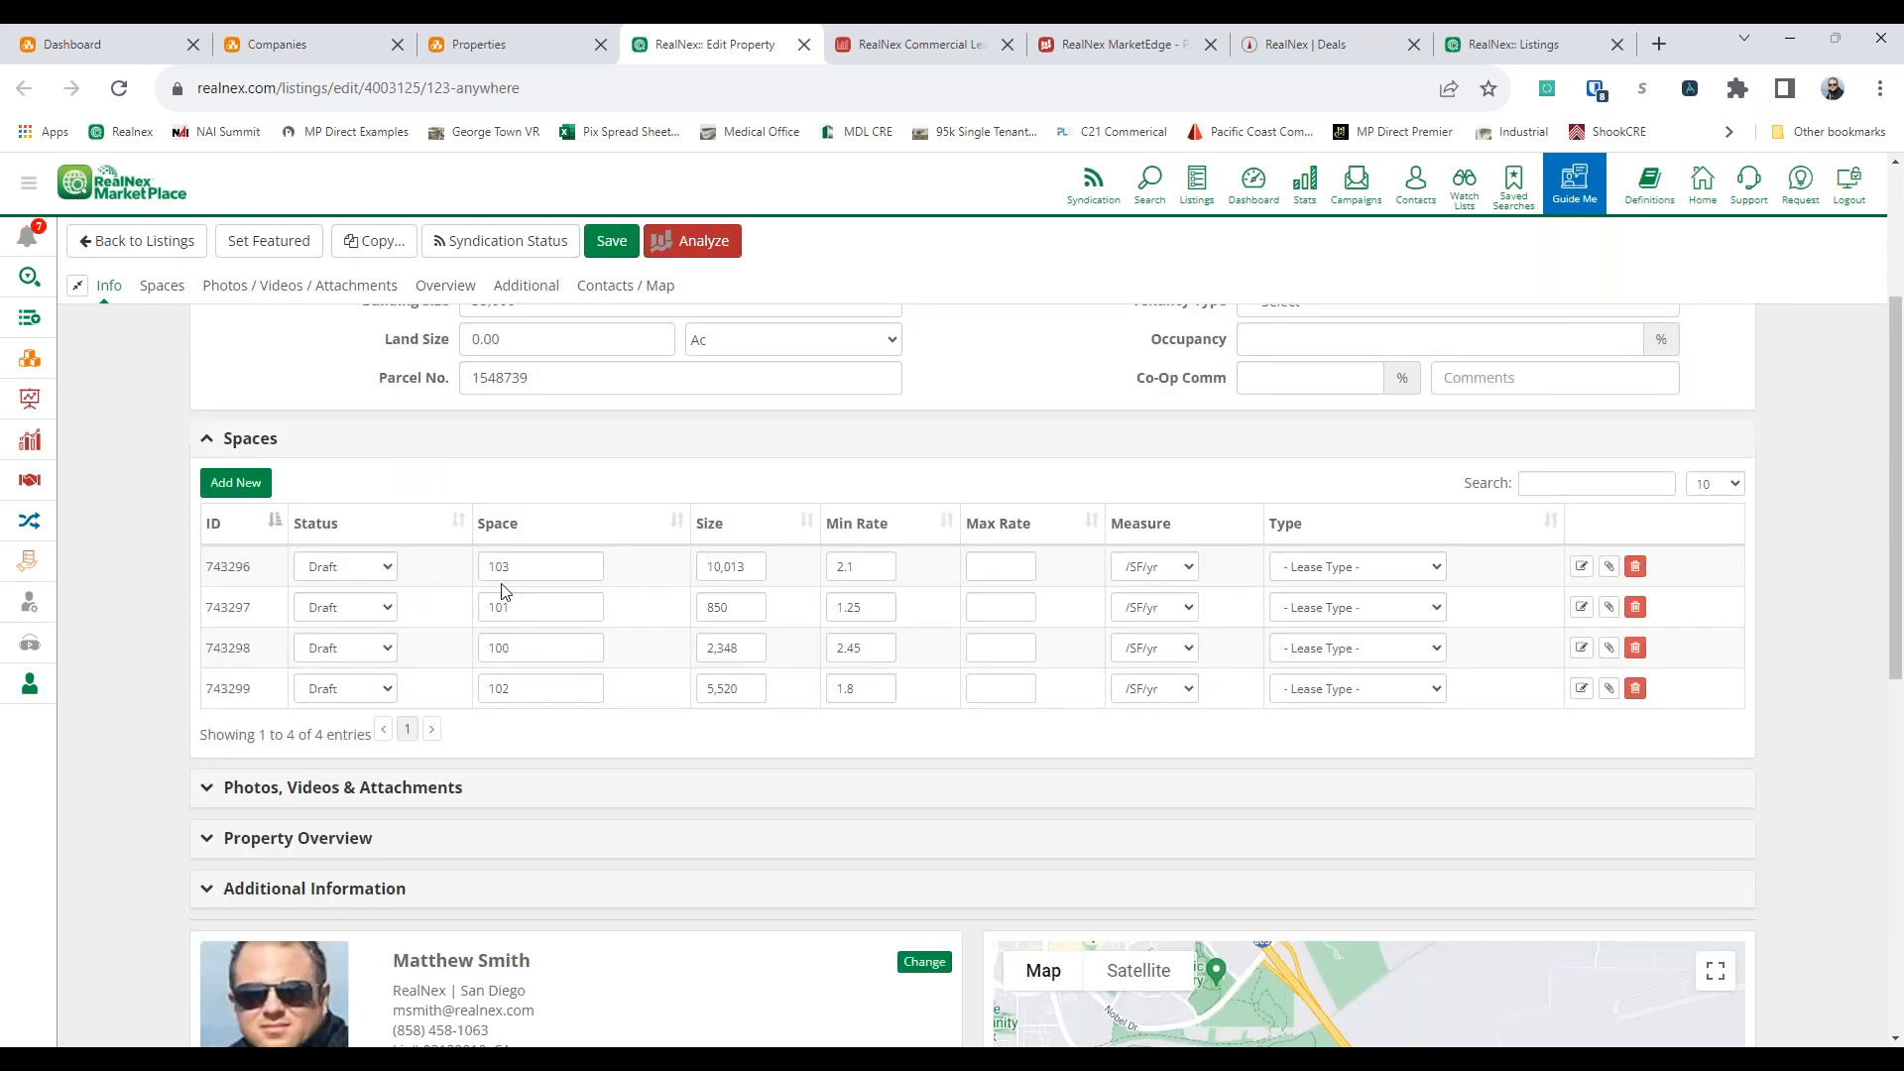
{"action": "left_click", "coordinate": [369, 570]}
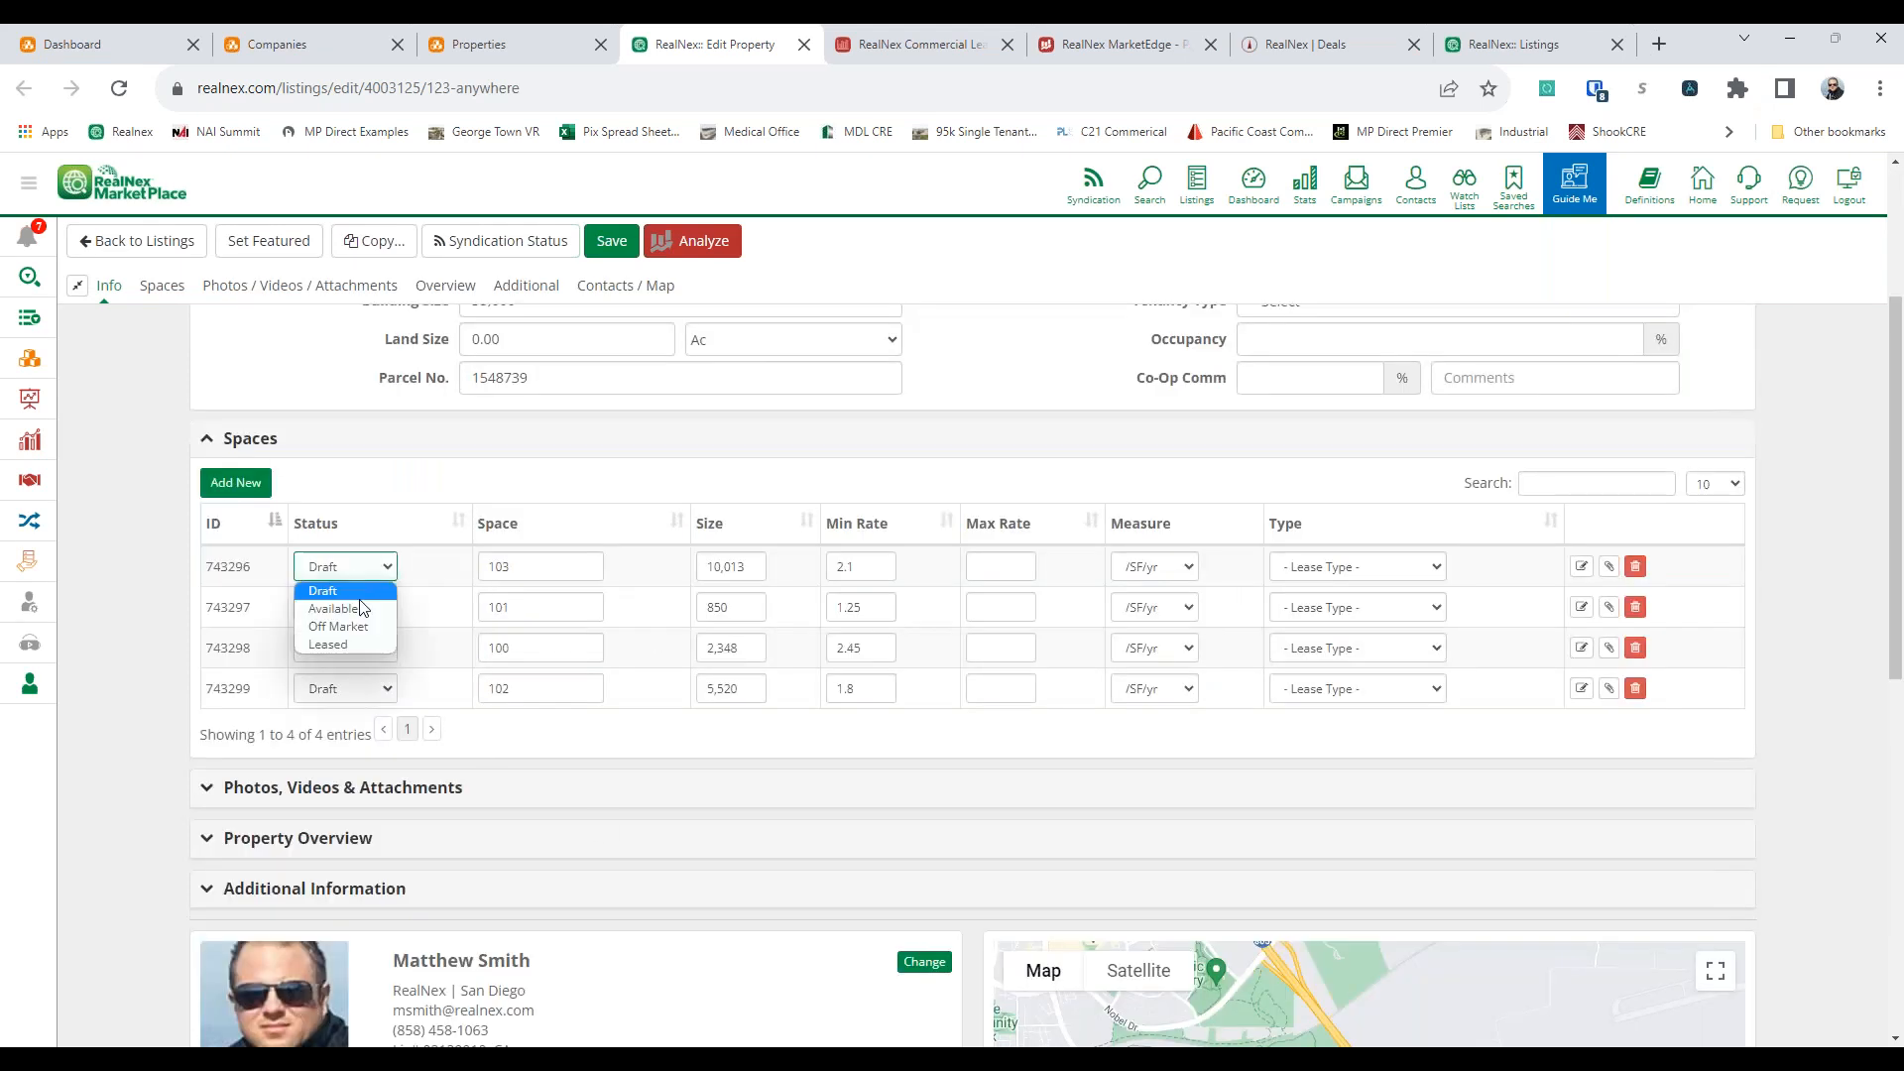
{"action": "left_click", "coordinate": [354, 614]}
{"action": "left_click", "coordinate": [365, 615]}
{"action": "left_click", "coordinate": [363, 651]}
{"action": "left_click", "coordinate": [361, 649]}
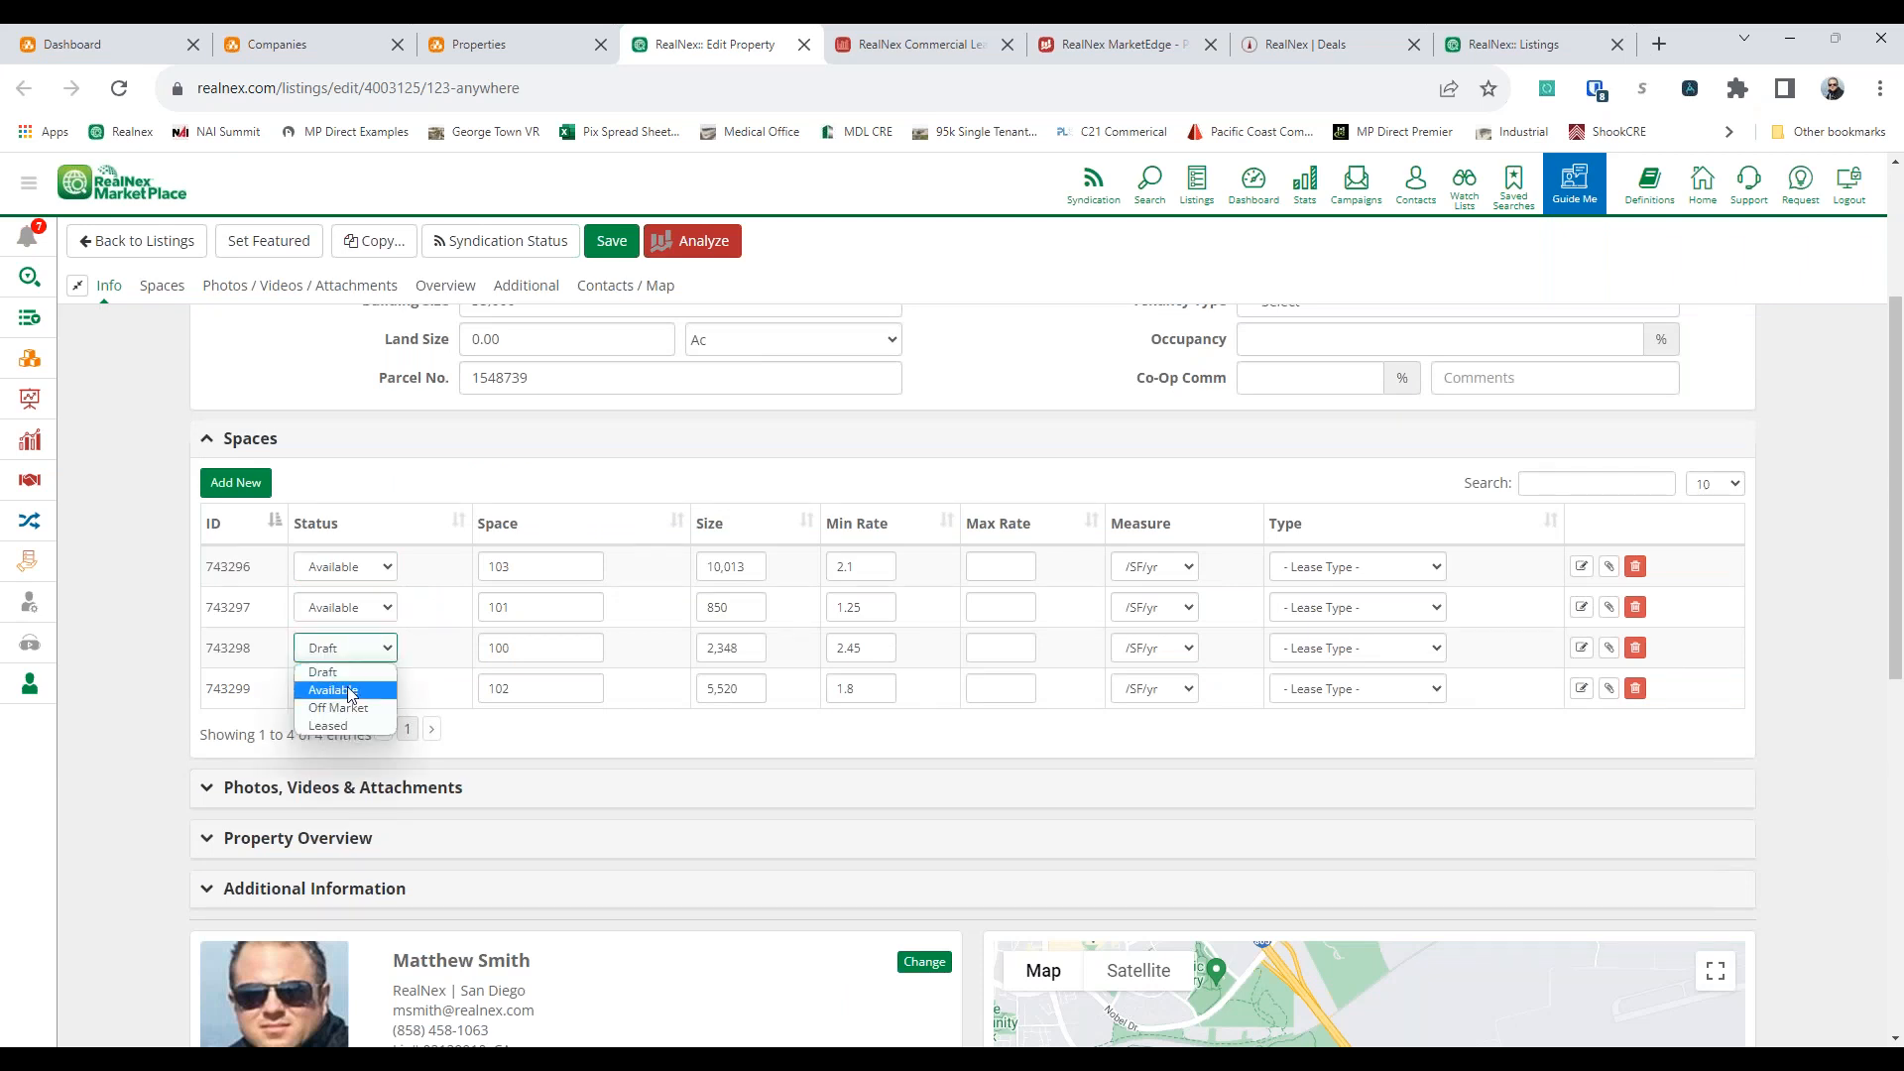
{"action": "left_click", "coordinate": [351, 690]}
{"action": "left_click", "coordinate": [351, 689]}
{"action": "left_click", "coordinate": [349, 731]}
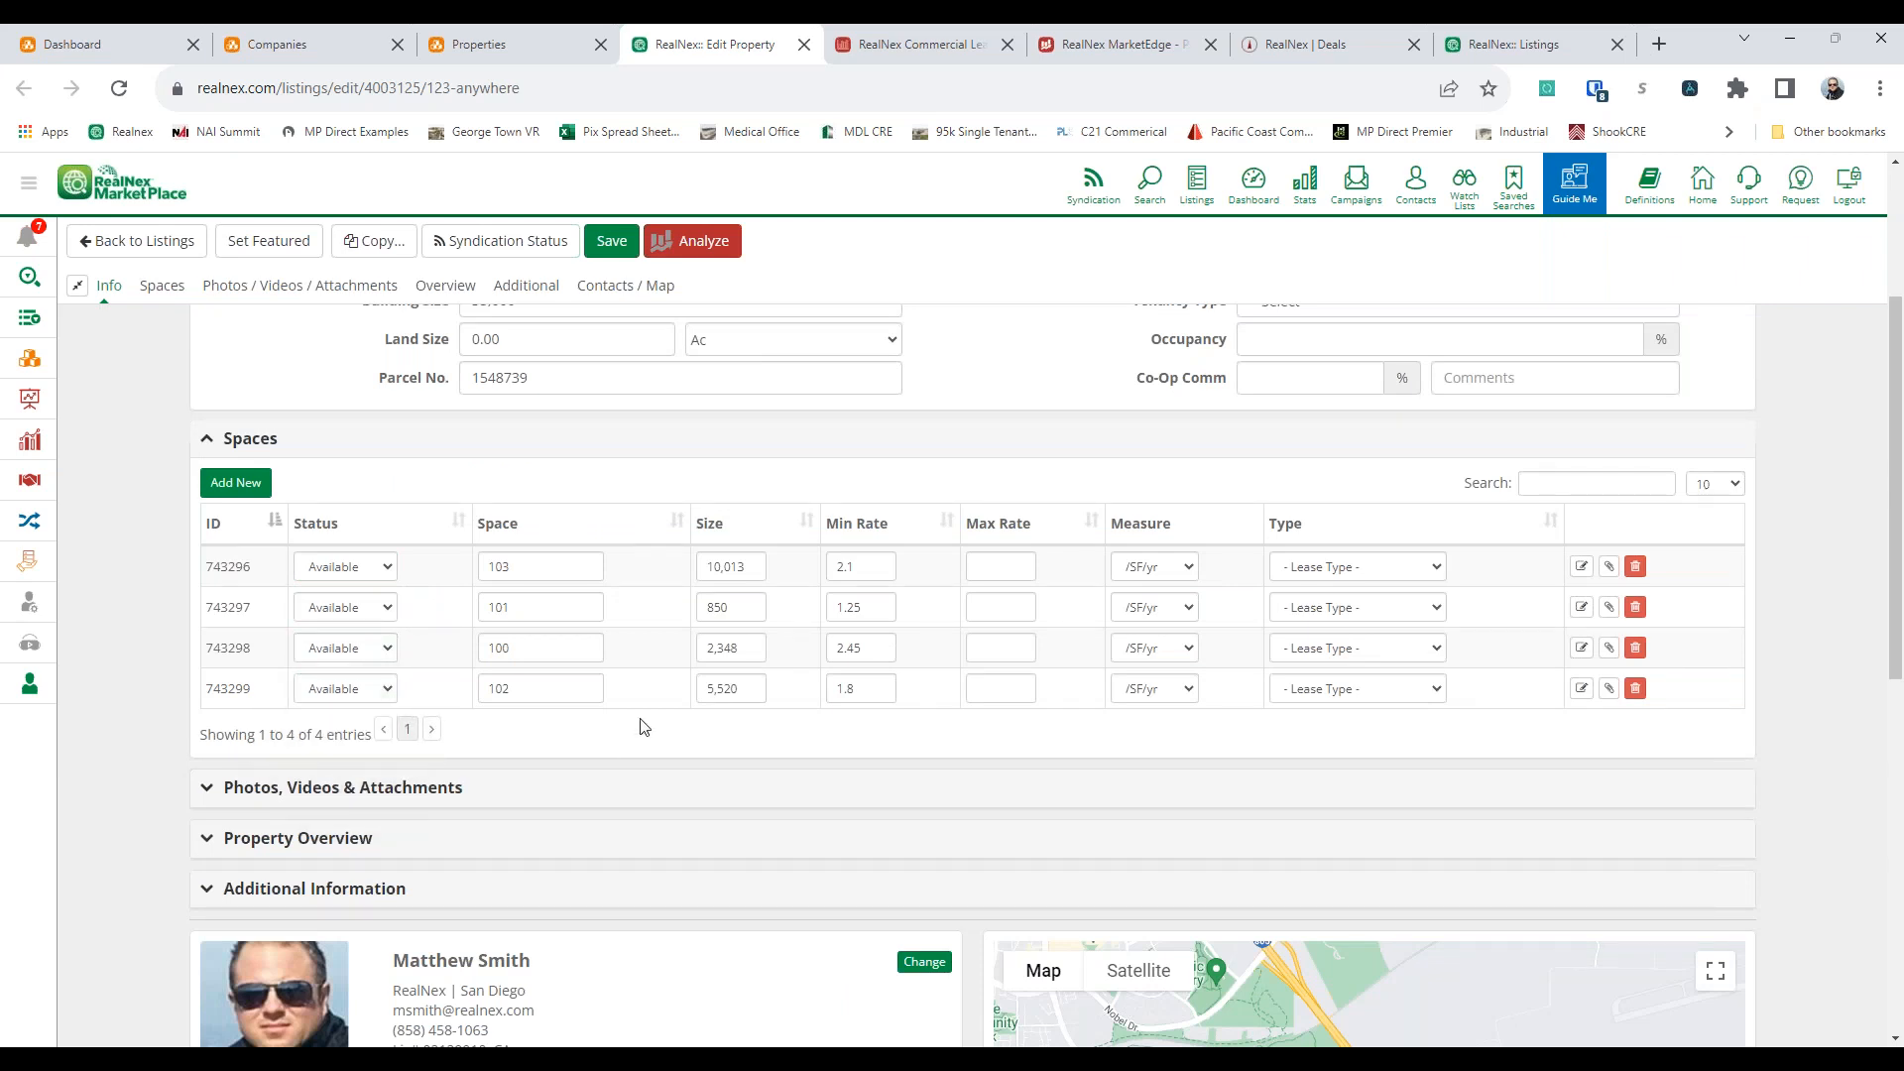
Set the lease type of spaces 103, 101, 100 and 102 to NNN Lease
{"action": "left_click", "coordinate": [1289, 567]}
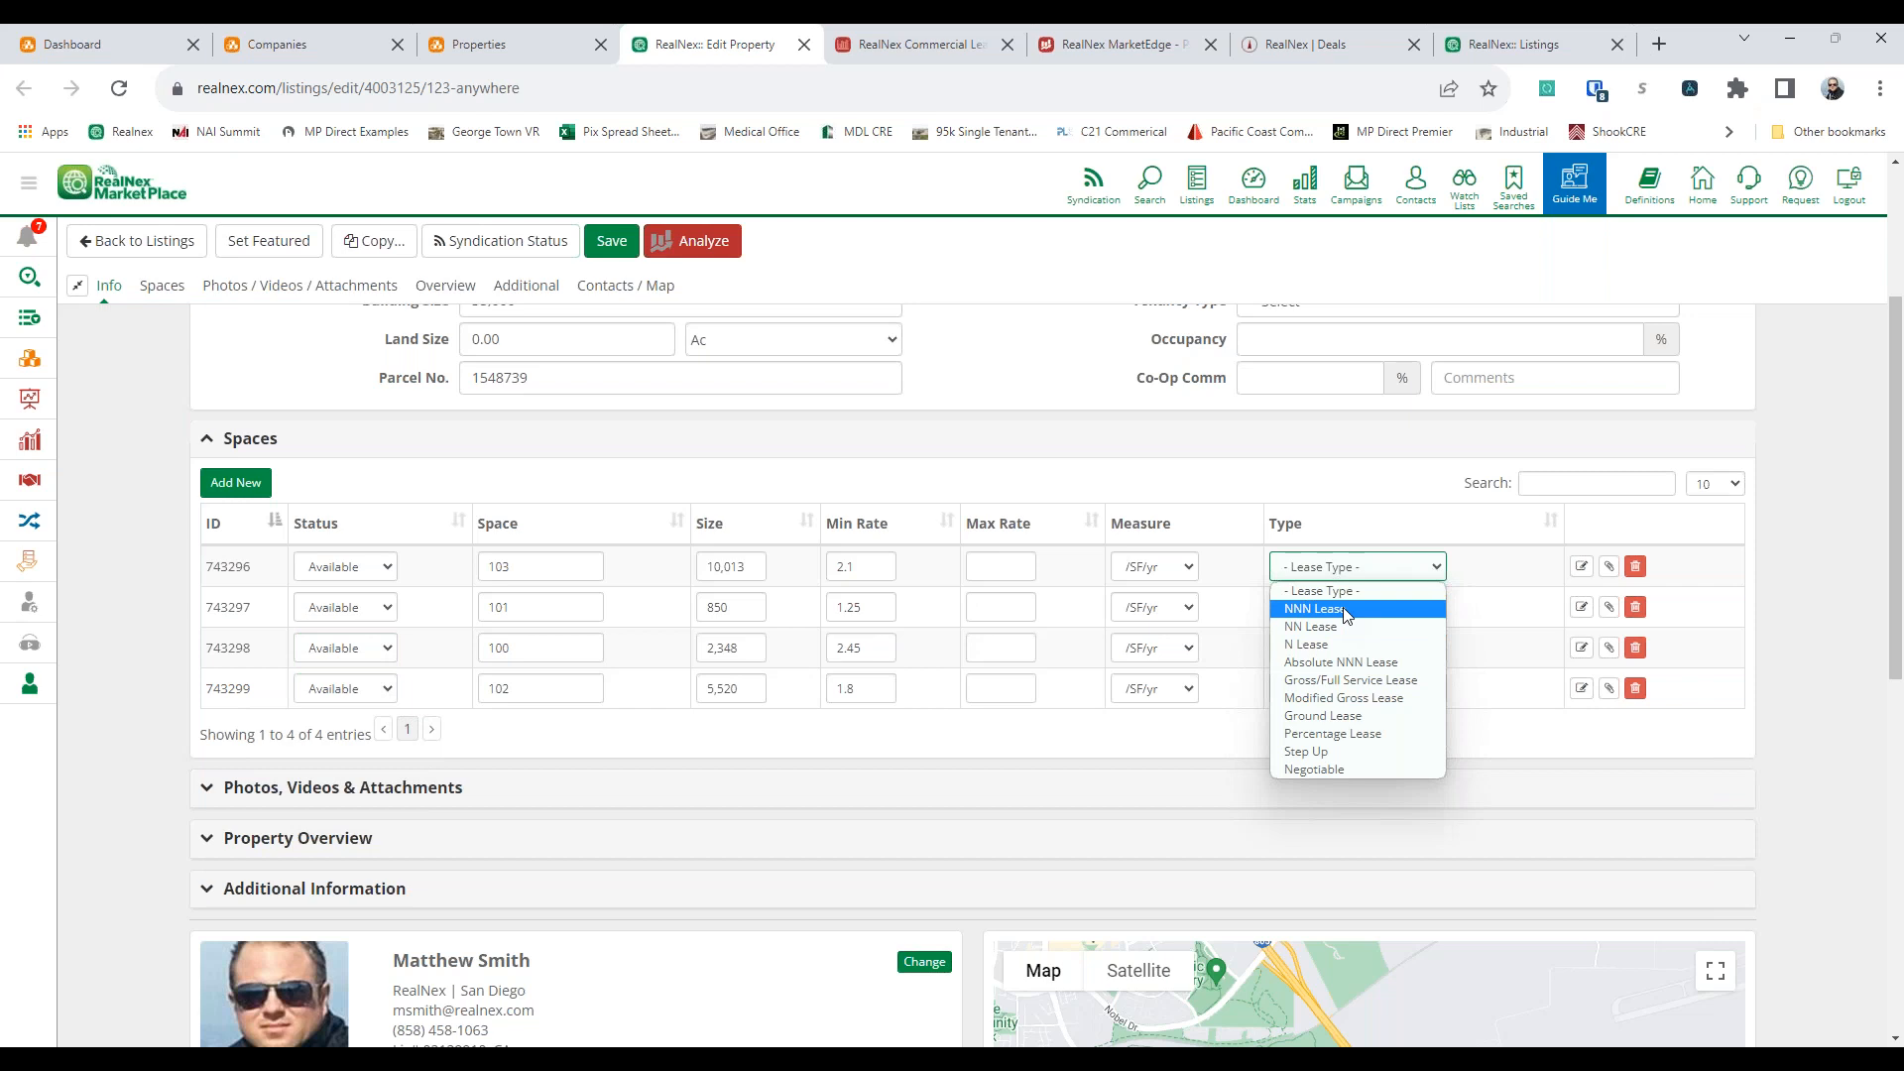
{"action": "left_click", "coordinate": [1314, 609]}
{"action": "left_click", "coordinate": [1328, 607]}
{"action": "left_click", "coordinate": [1325, 650]}
{"action": "left_click", "coordinate": [1323, 648]}
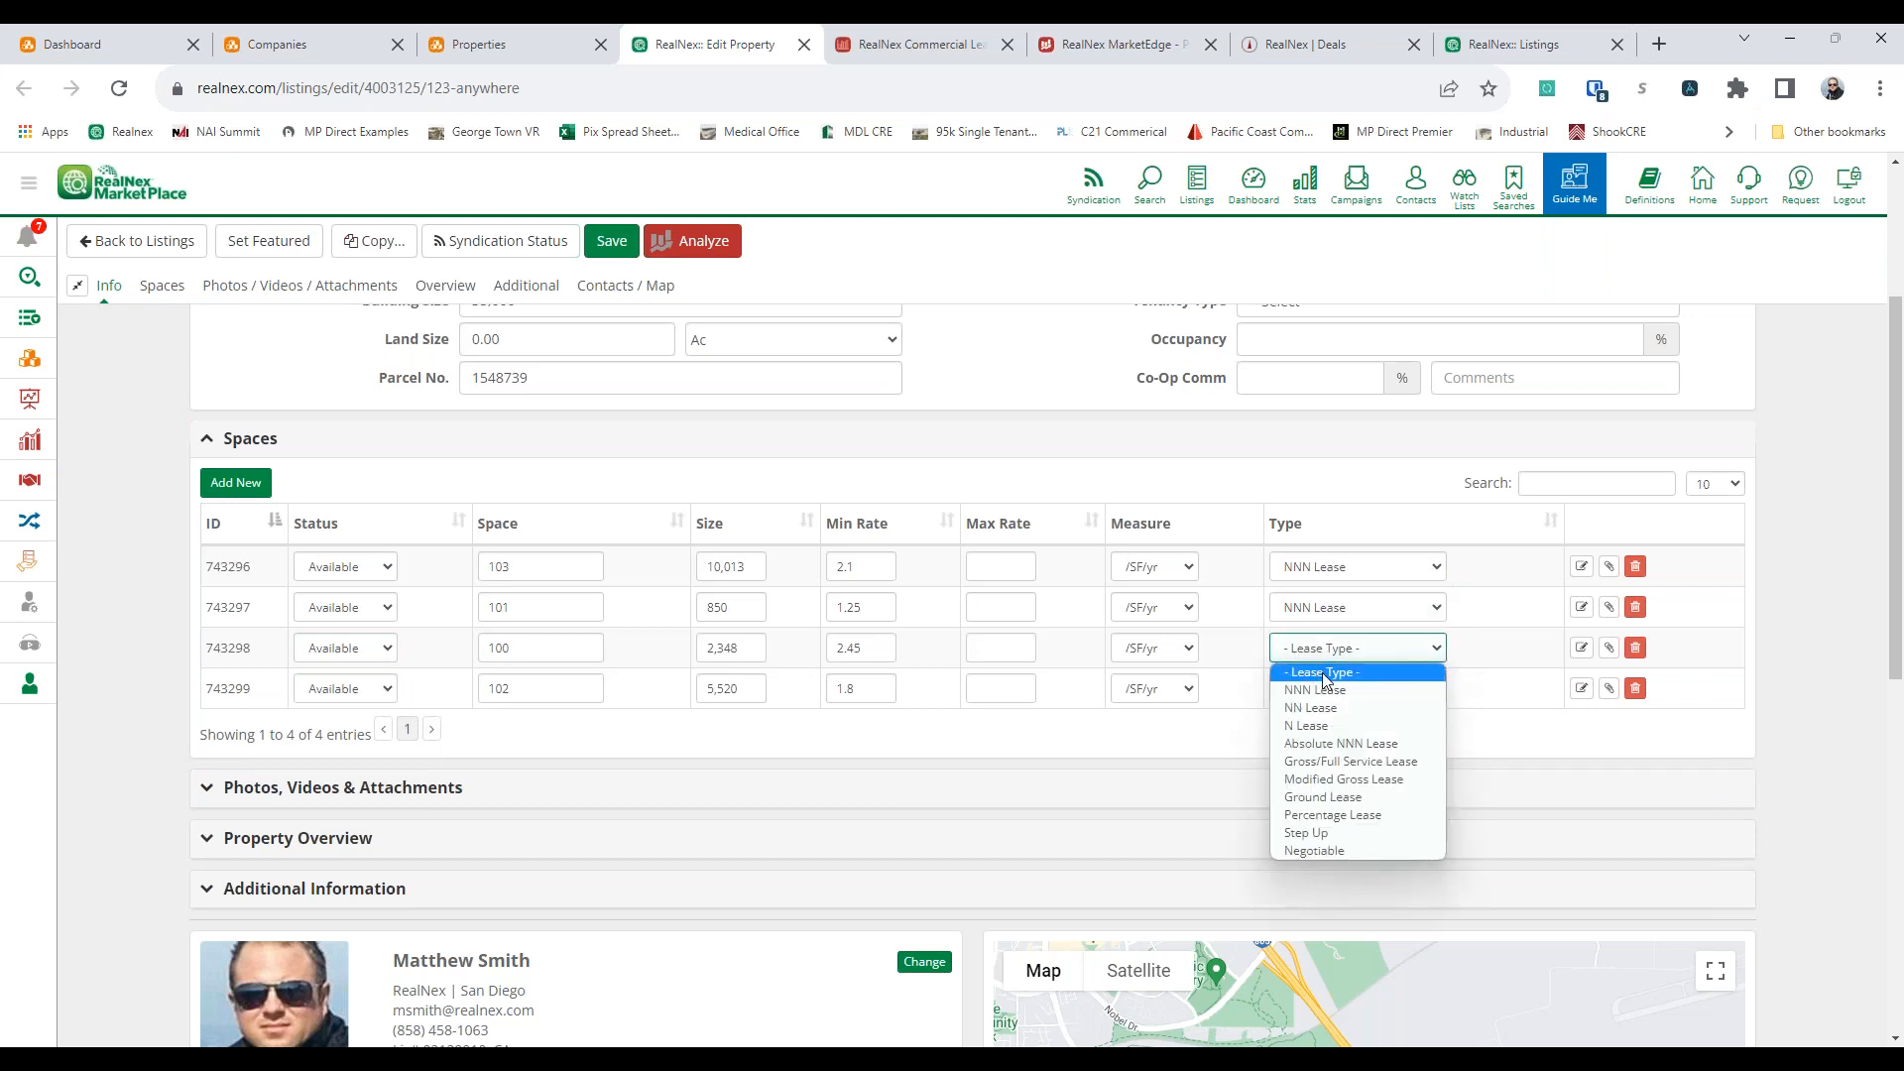
{"action": "left_click", "coordinate": [1318, 689]}
{"action": "left_click", "coordinate": [1319, 688]}
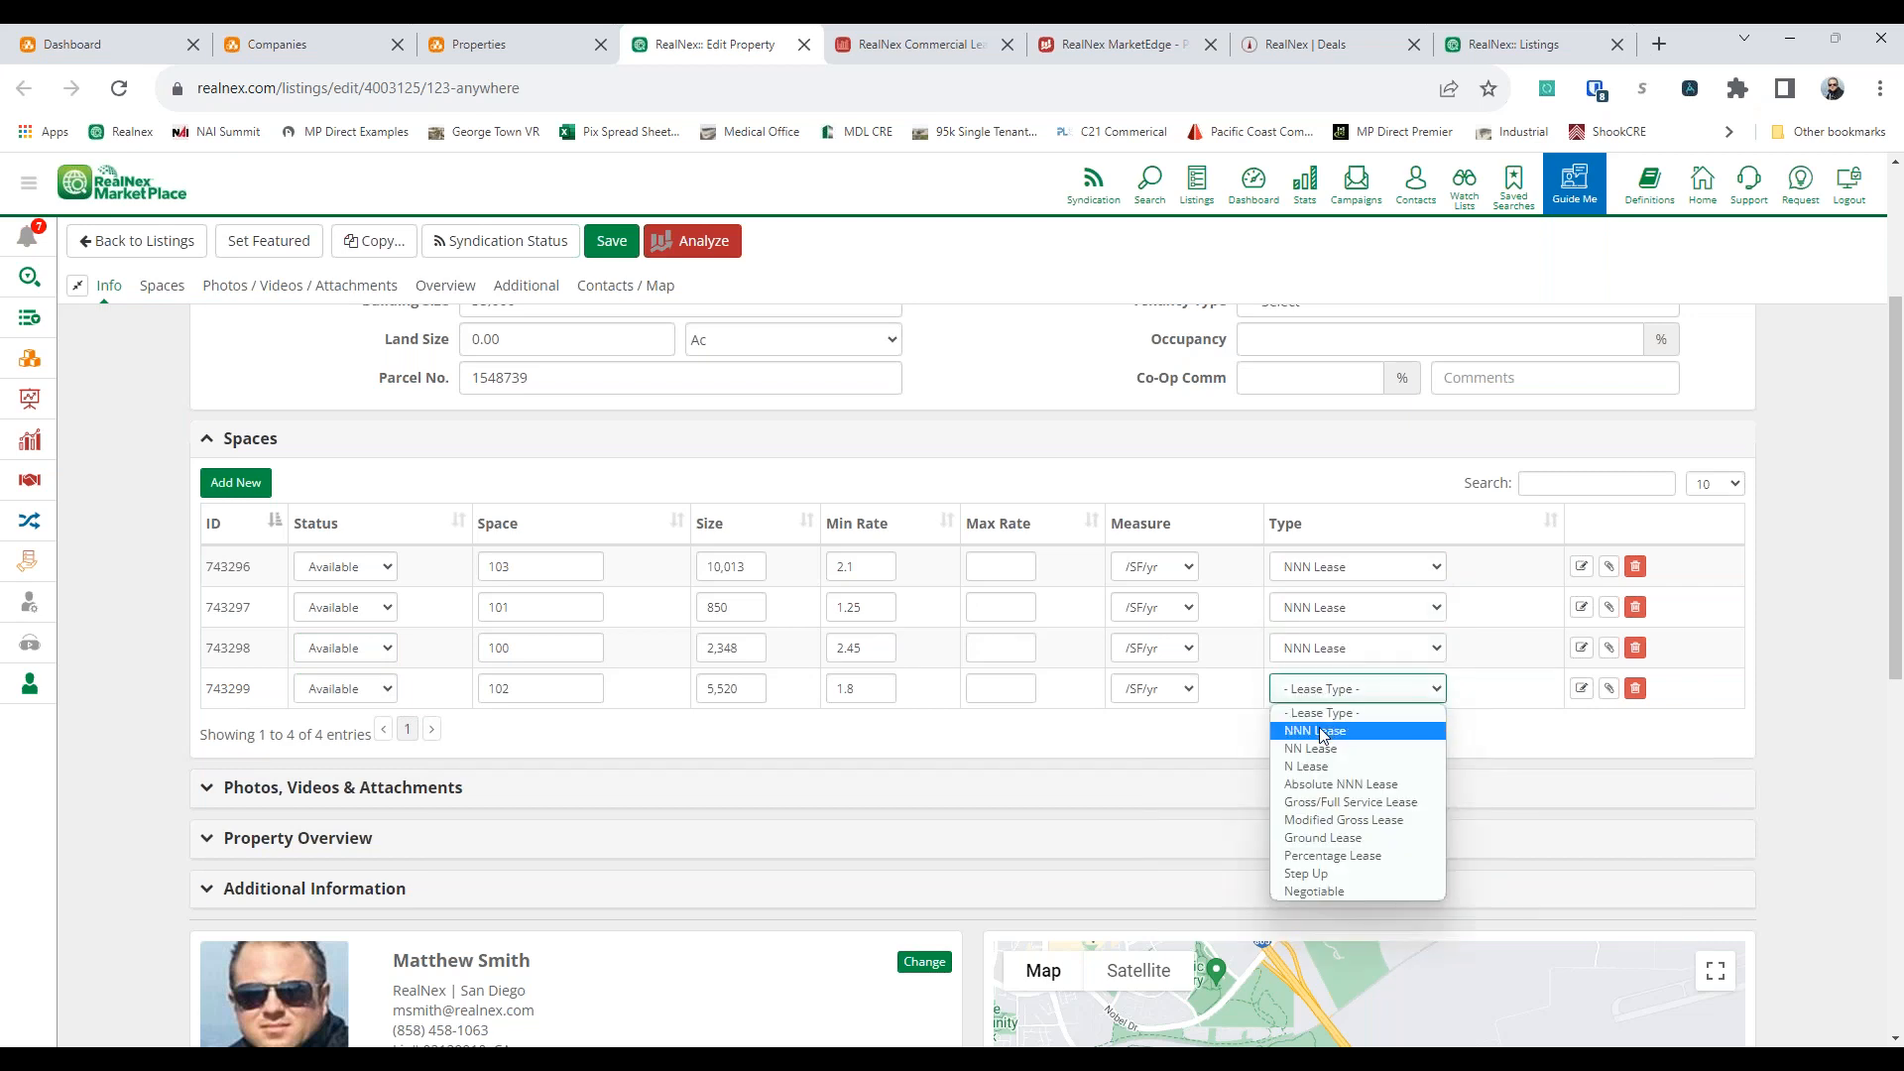
{"action": "left_click", "coordinate": [1319, 731]}
{"action": "left_click", "coordinate": [1016, 565]}
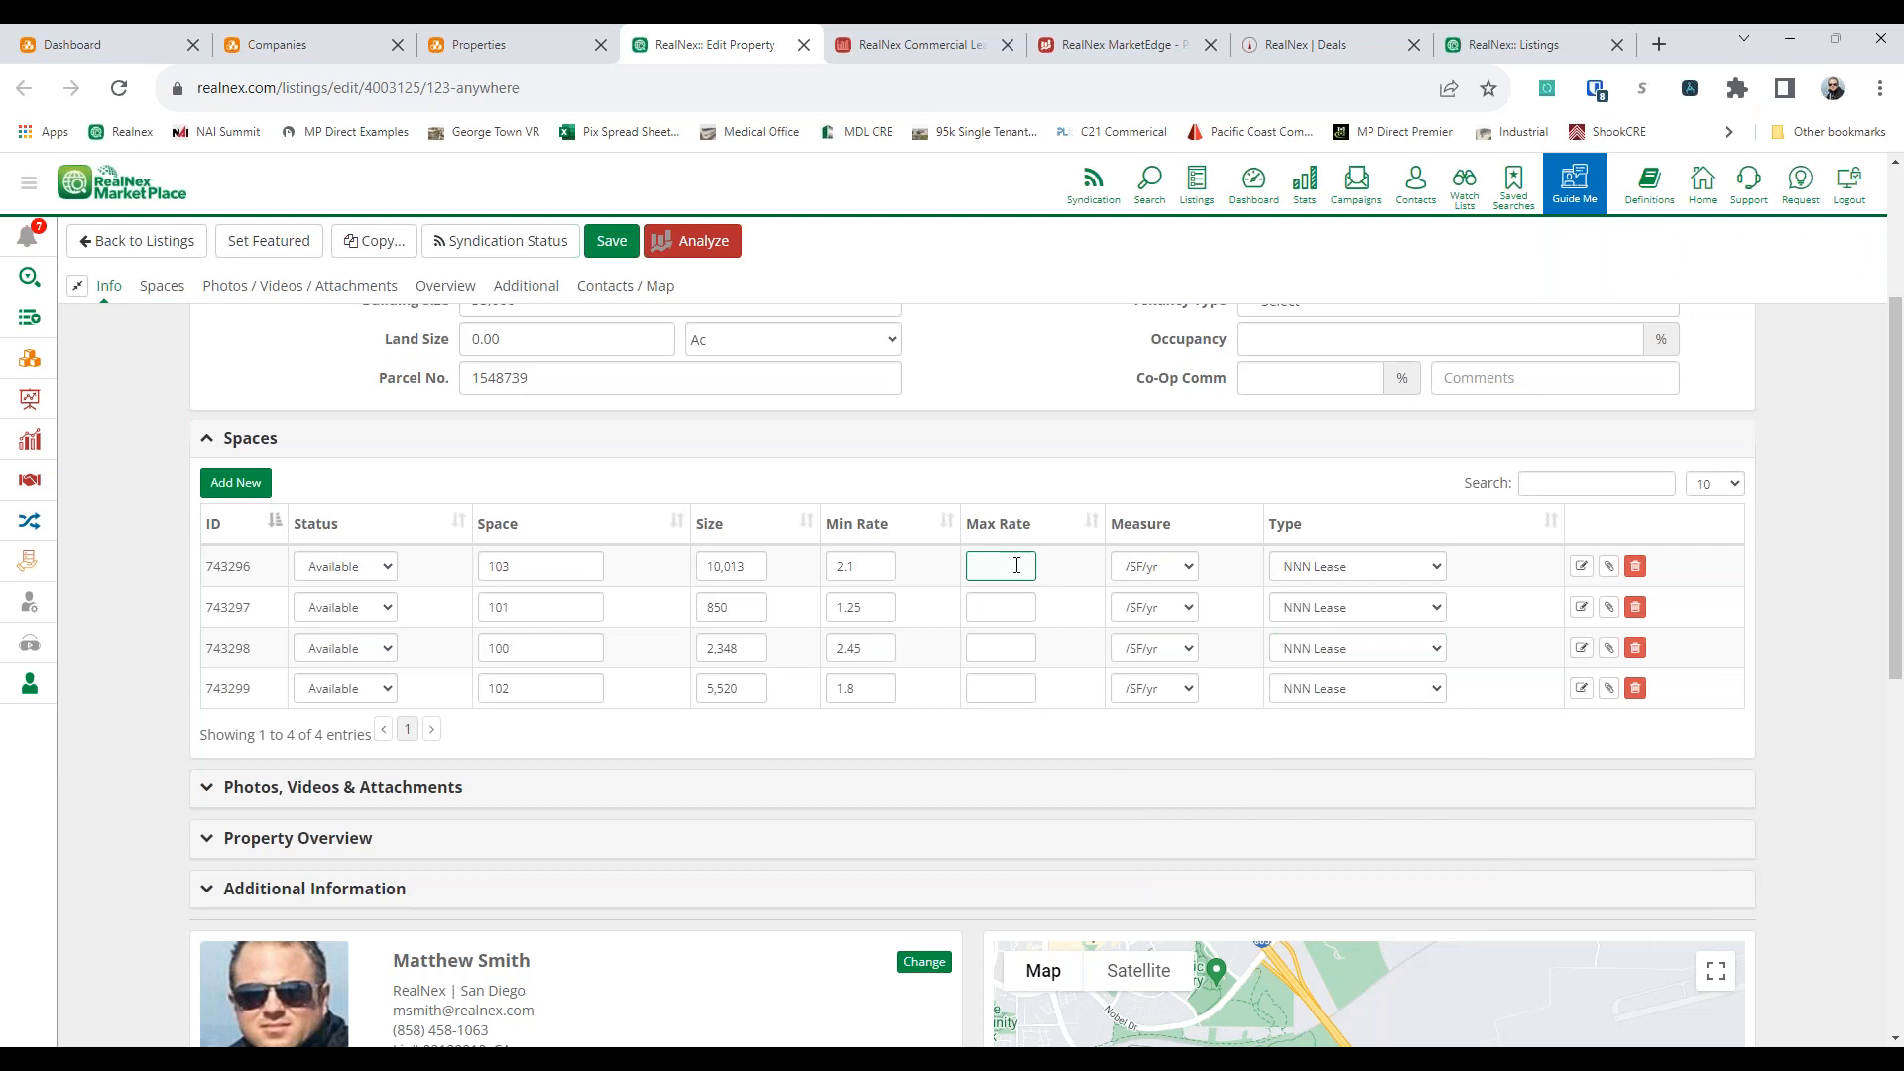
{"action": "left_click", "coordinate": [998, 605]}
{"action": "left_click", "coordinate": [1012, 649]}
{"action": "left_click", "coordinate": [991, 687]}
Edit space 103 to show its rate as negotiable, with lease type NNN Lease and status Available, and save it
{"action": "left_click", "coordinate": [1582, 566]}
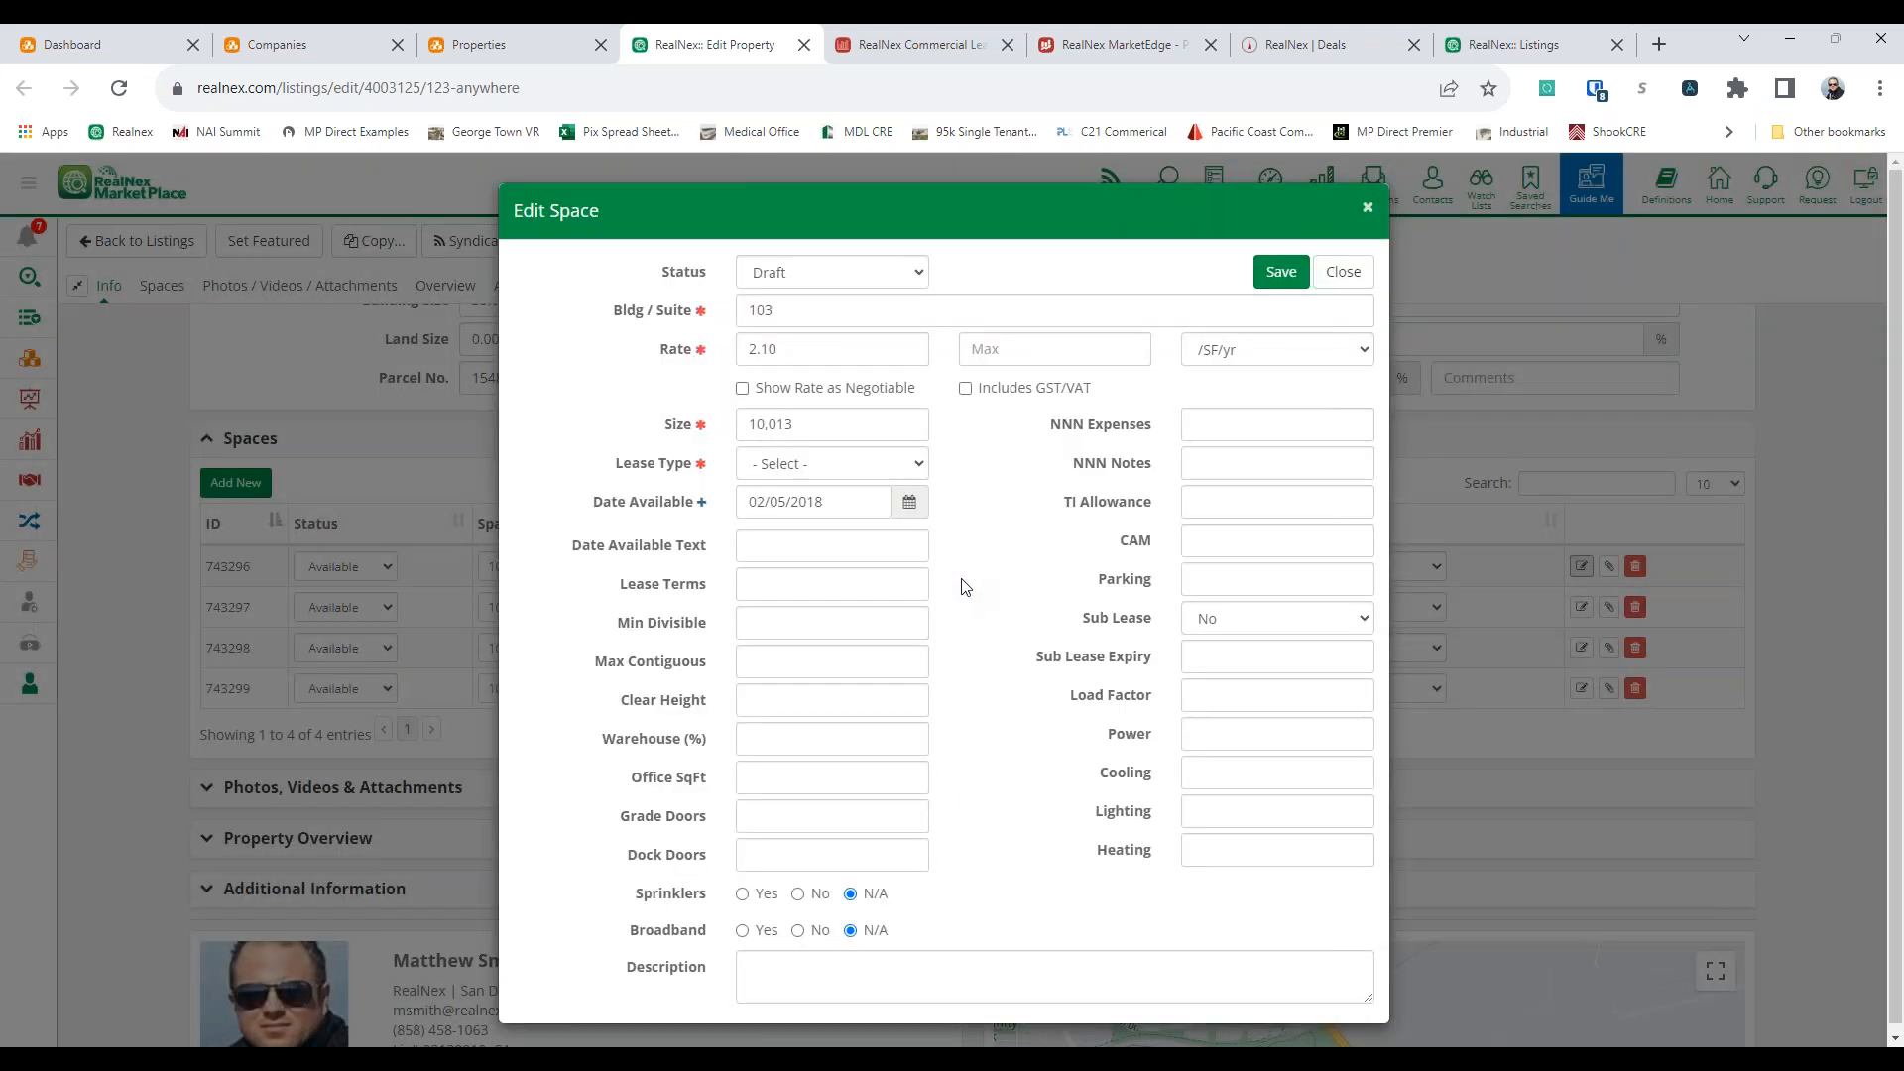
{"action": "left_click", "coordinate": [815, 391]}
{"action": "left_click", "coordinate": [1279, 272]}
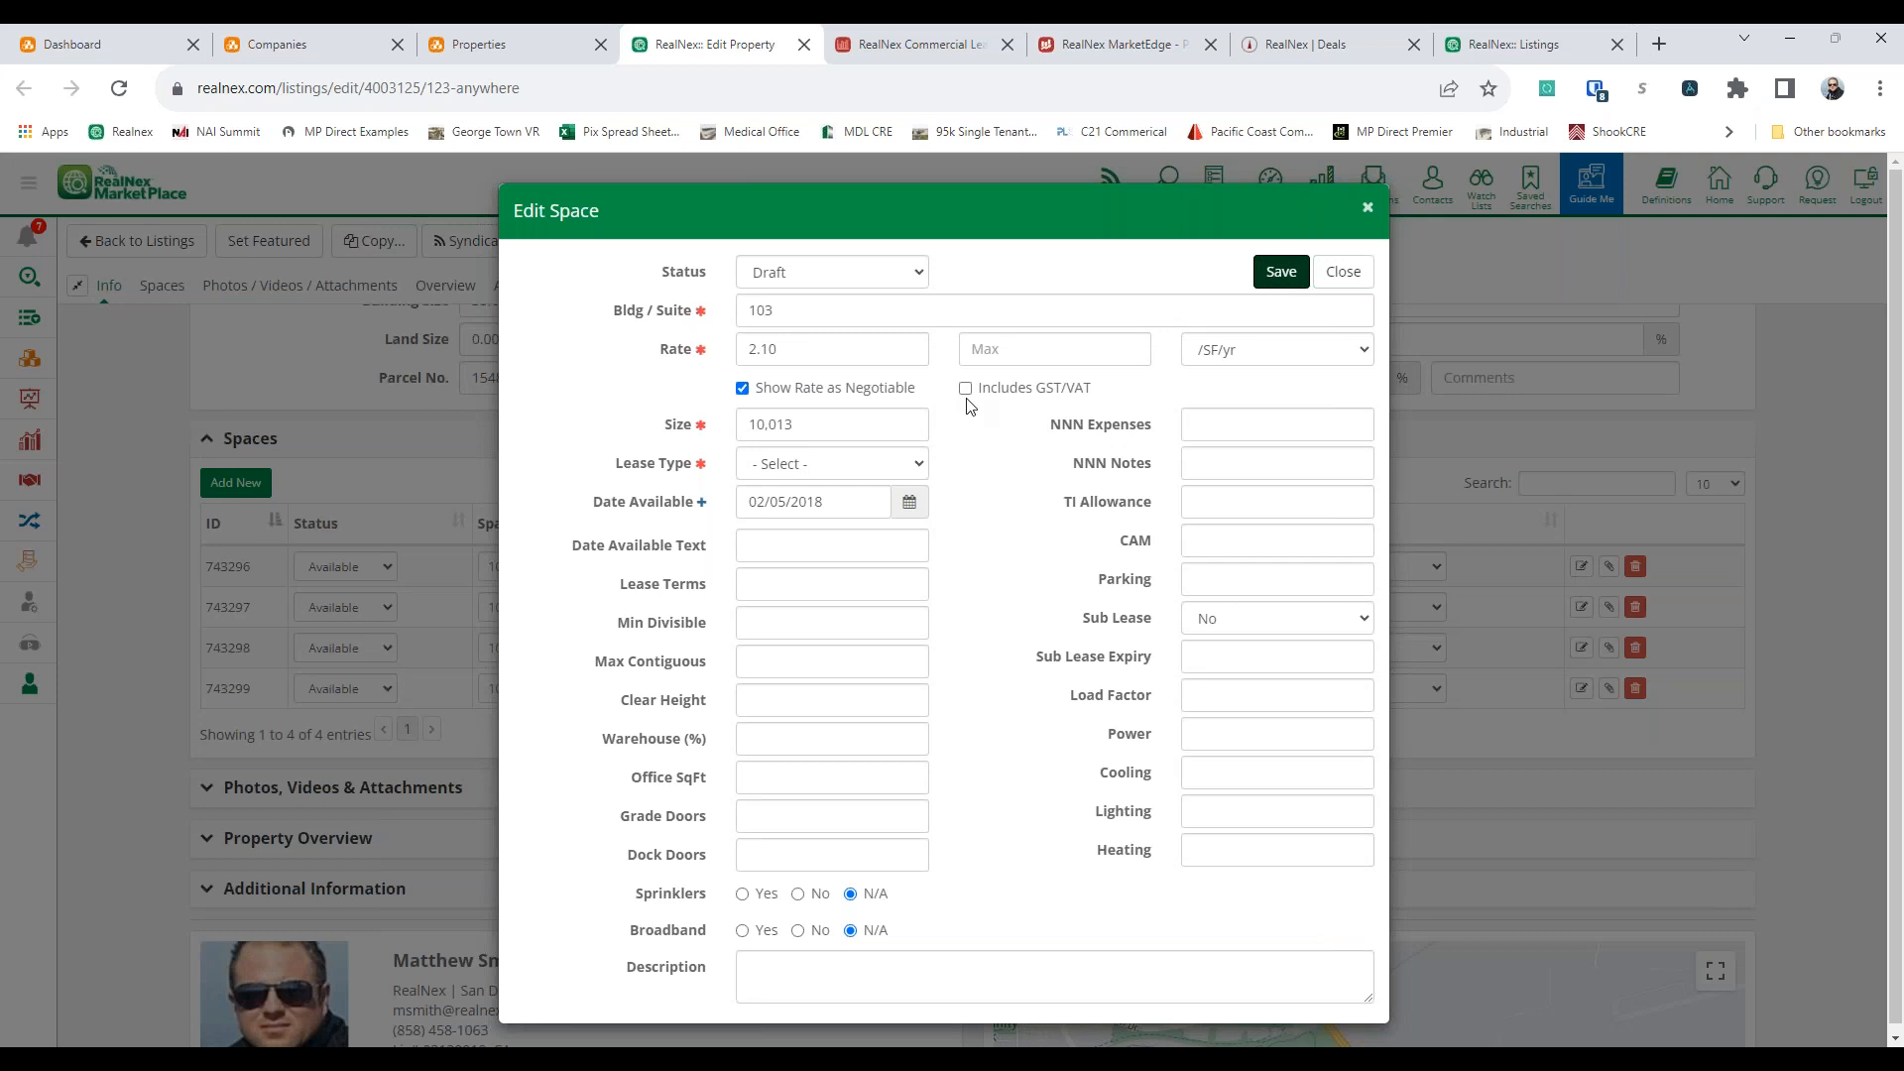
{"action": "left_click", "coordinate": [863, 463]}
{"action": "left_click", "coordinate": [793, 517]}
{"action": "left_click", "coordinate": [829, 272]}
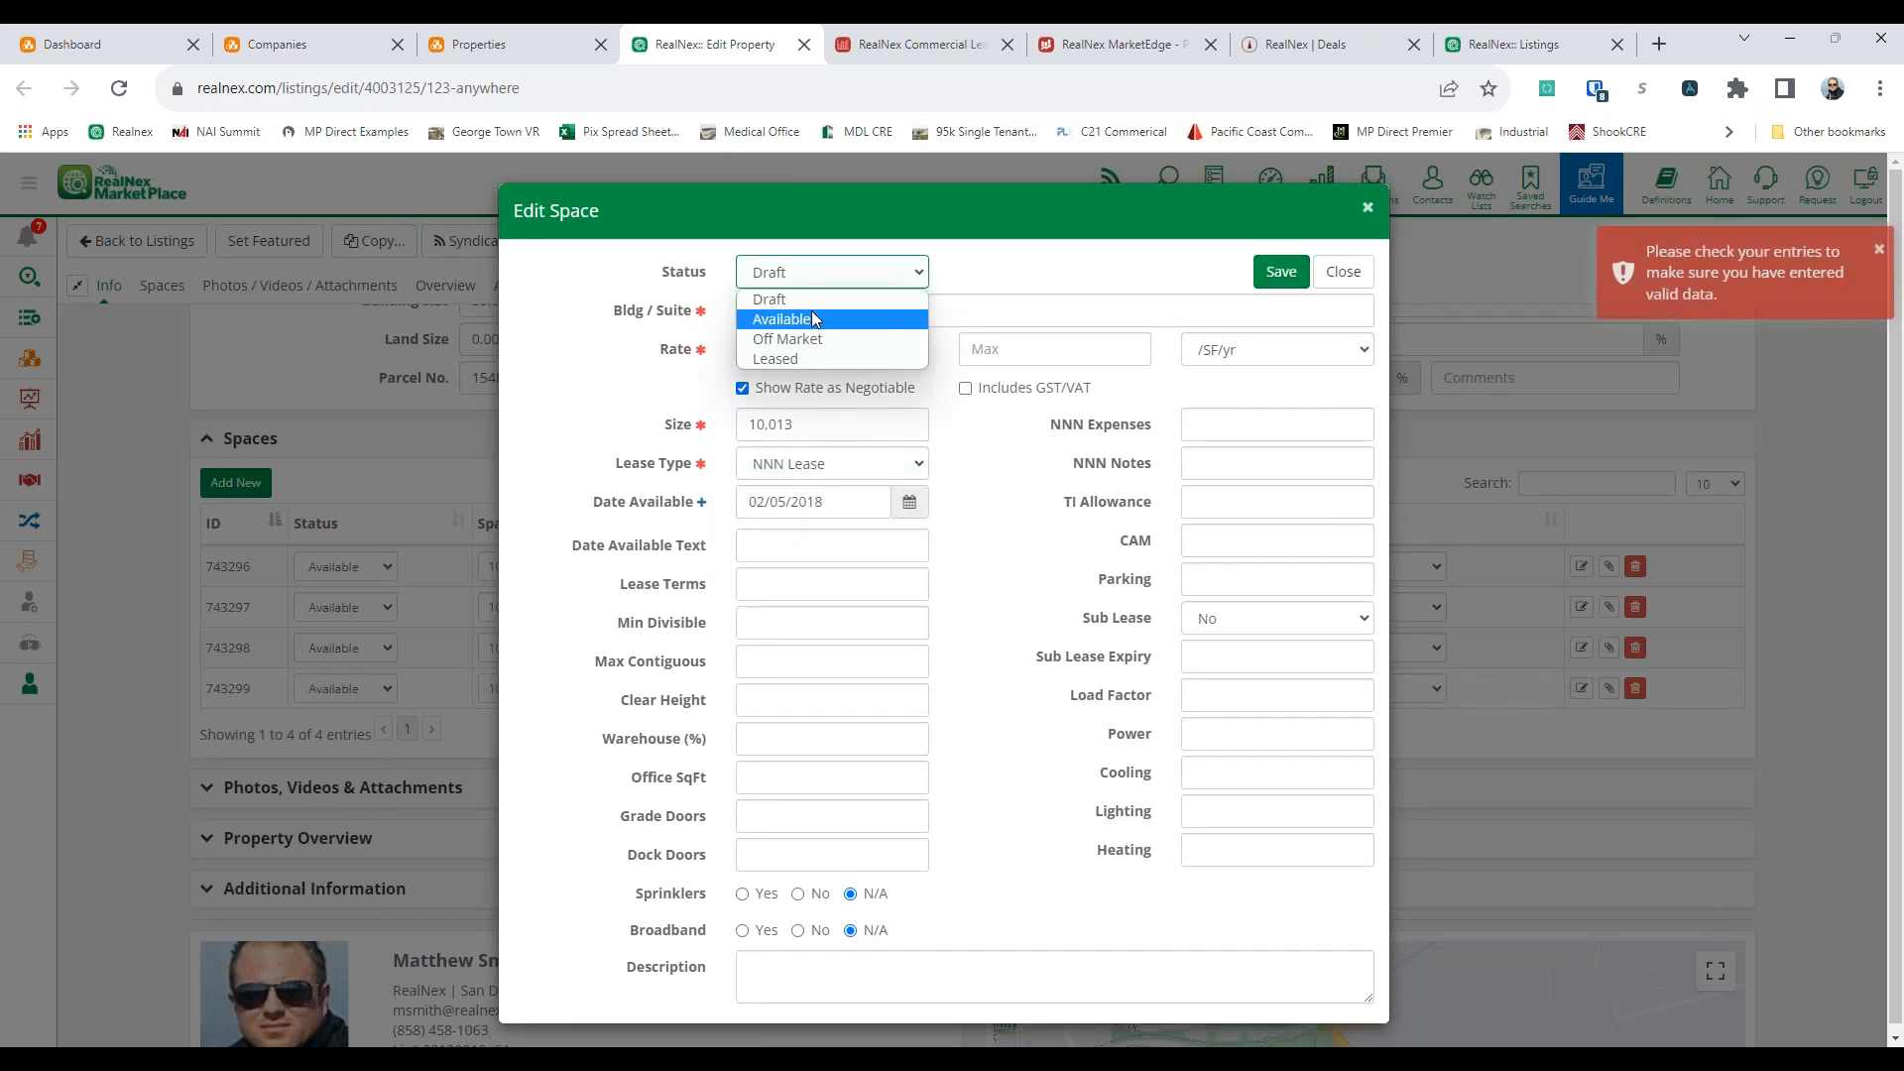
{"action": "left_click", "coordinate": [813, 317]}
{"action": "left_click", "coordinate": [1278, 276]}
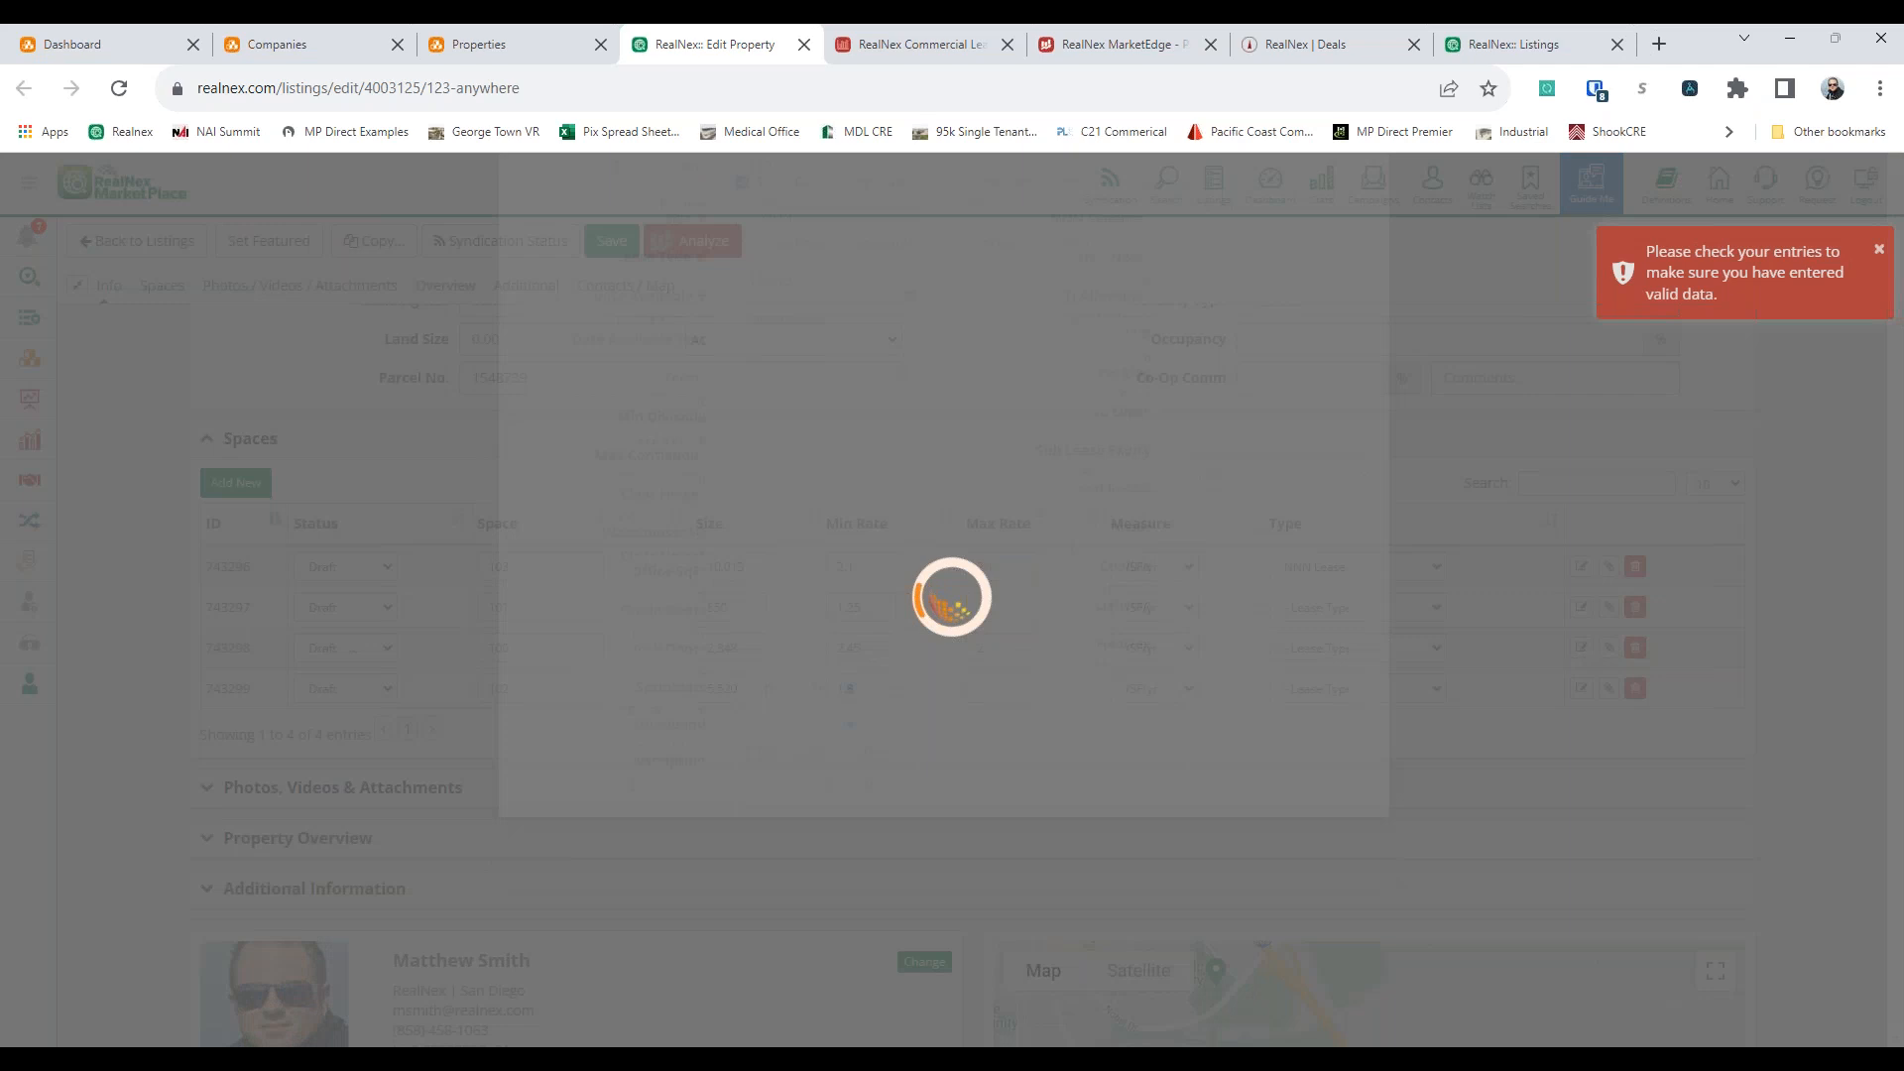
{"action": "left_click", "coordinate": [1179, 481]}
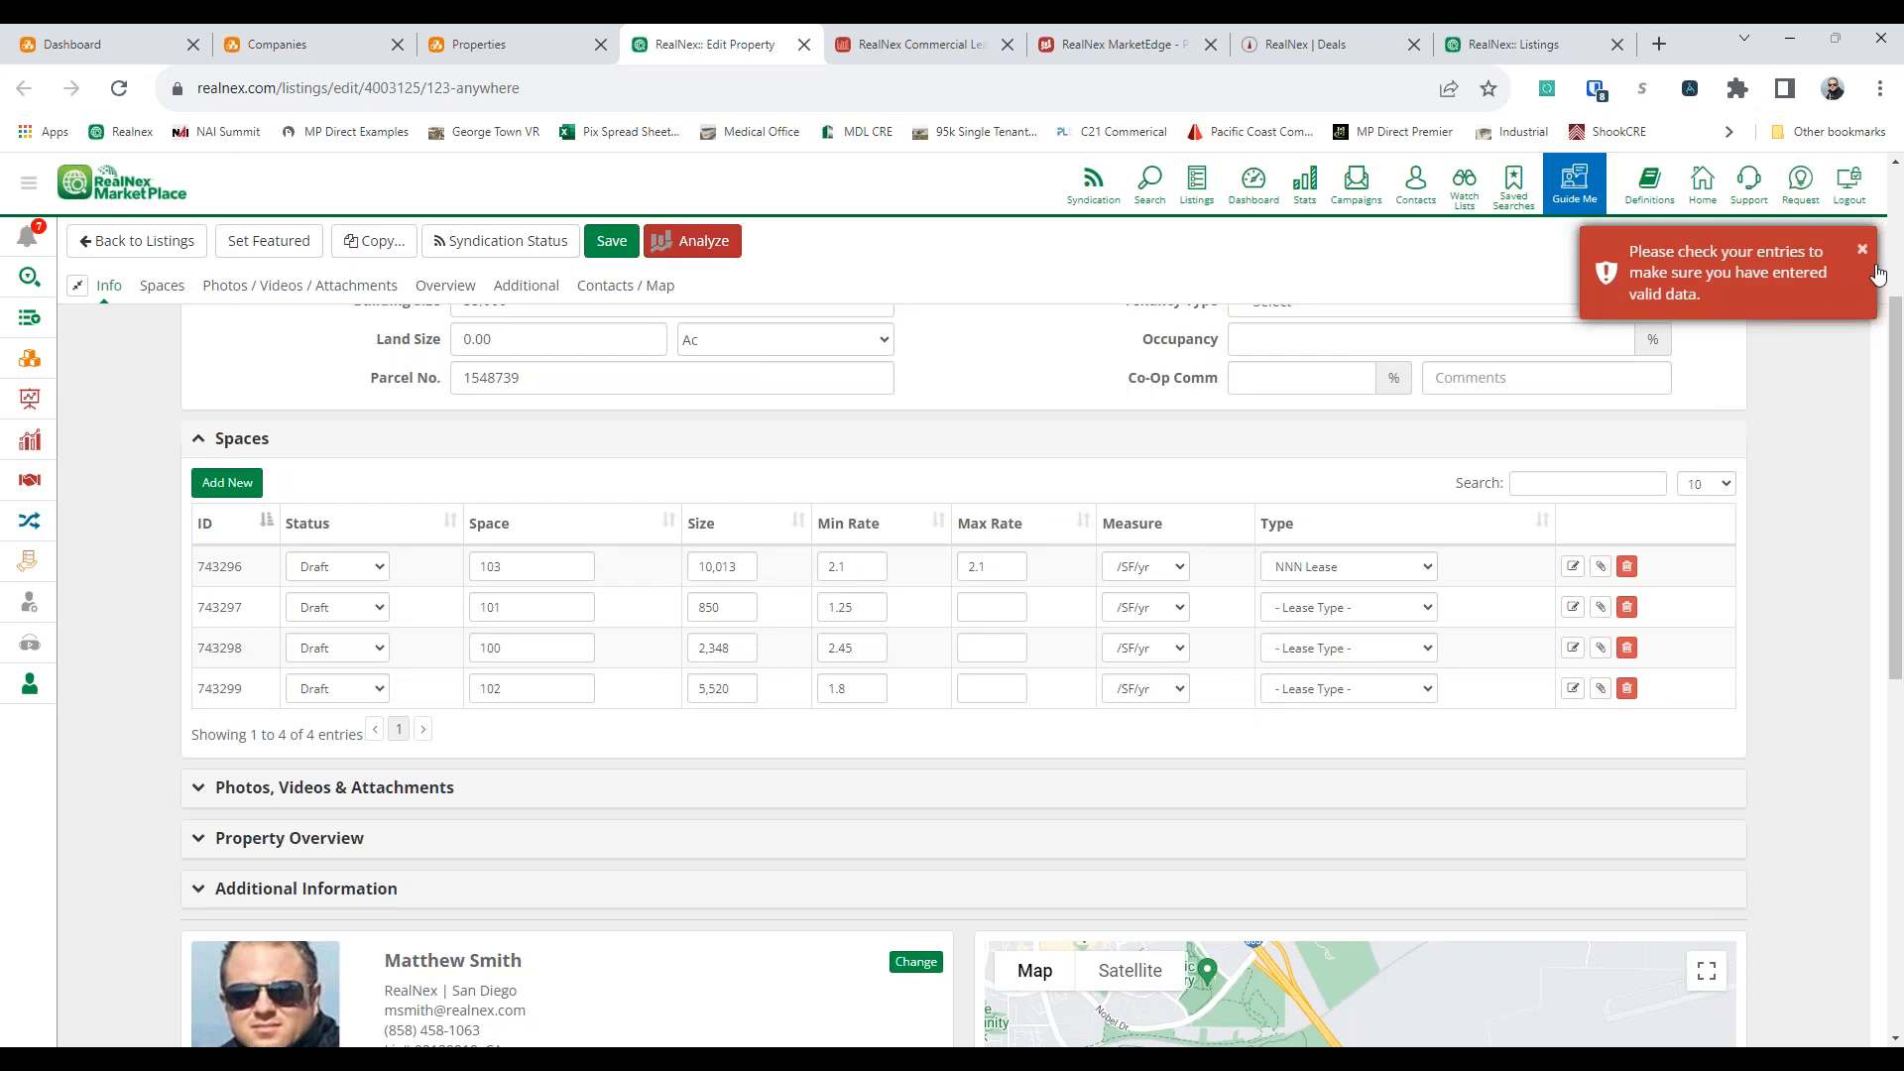
Set the listing's property type to Office with the subtypes Creative Loft and Medical Office
{"action": "scroll", "coordinate": [960, 426], "scroll_direction": "up", "scroll_amount": 1}
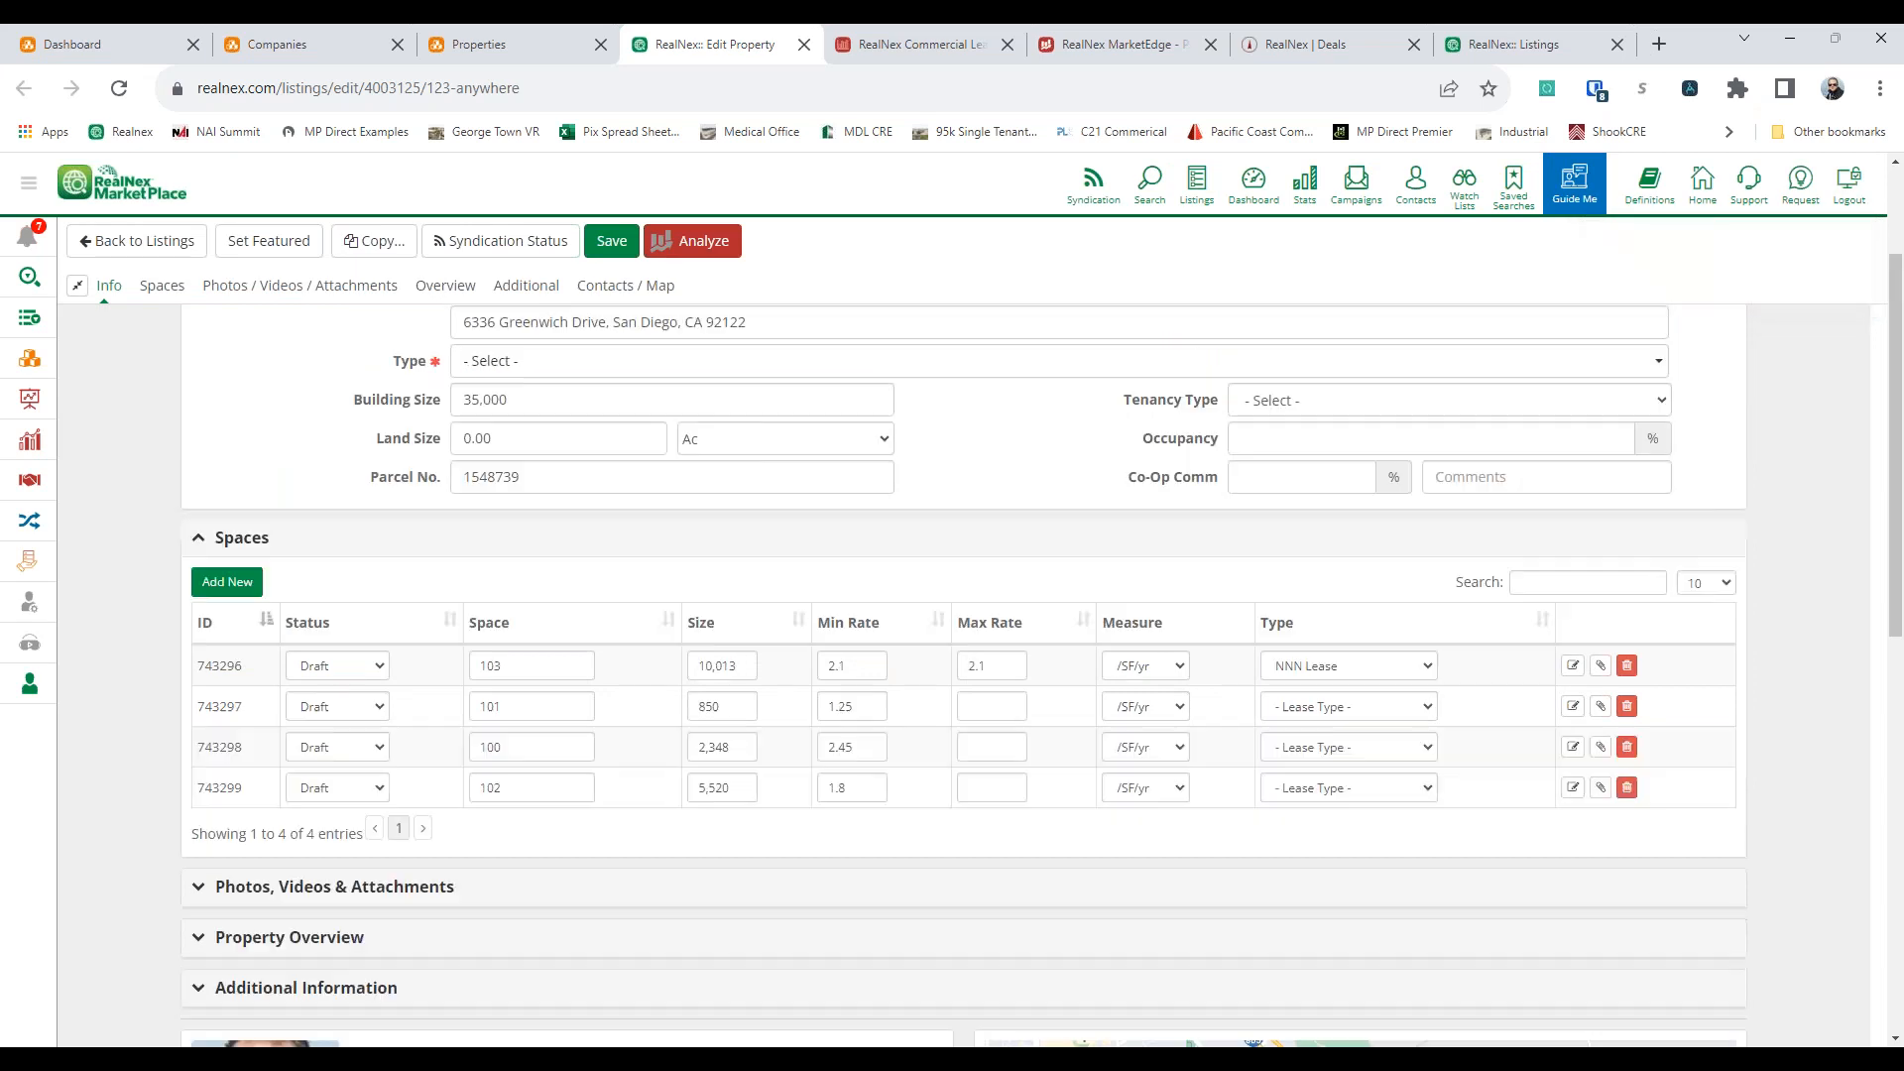
{"action": "scroll", "coordinate": [960, 427], "scroll_direction": "up", "scroll_amount": 2}
{"action": "left_click", "coordinate": [585, 559]}
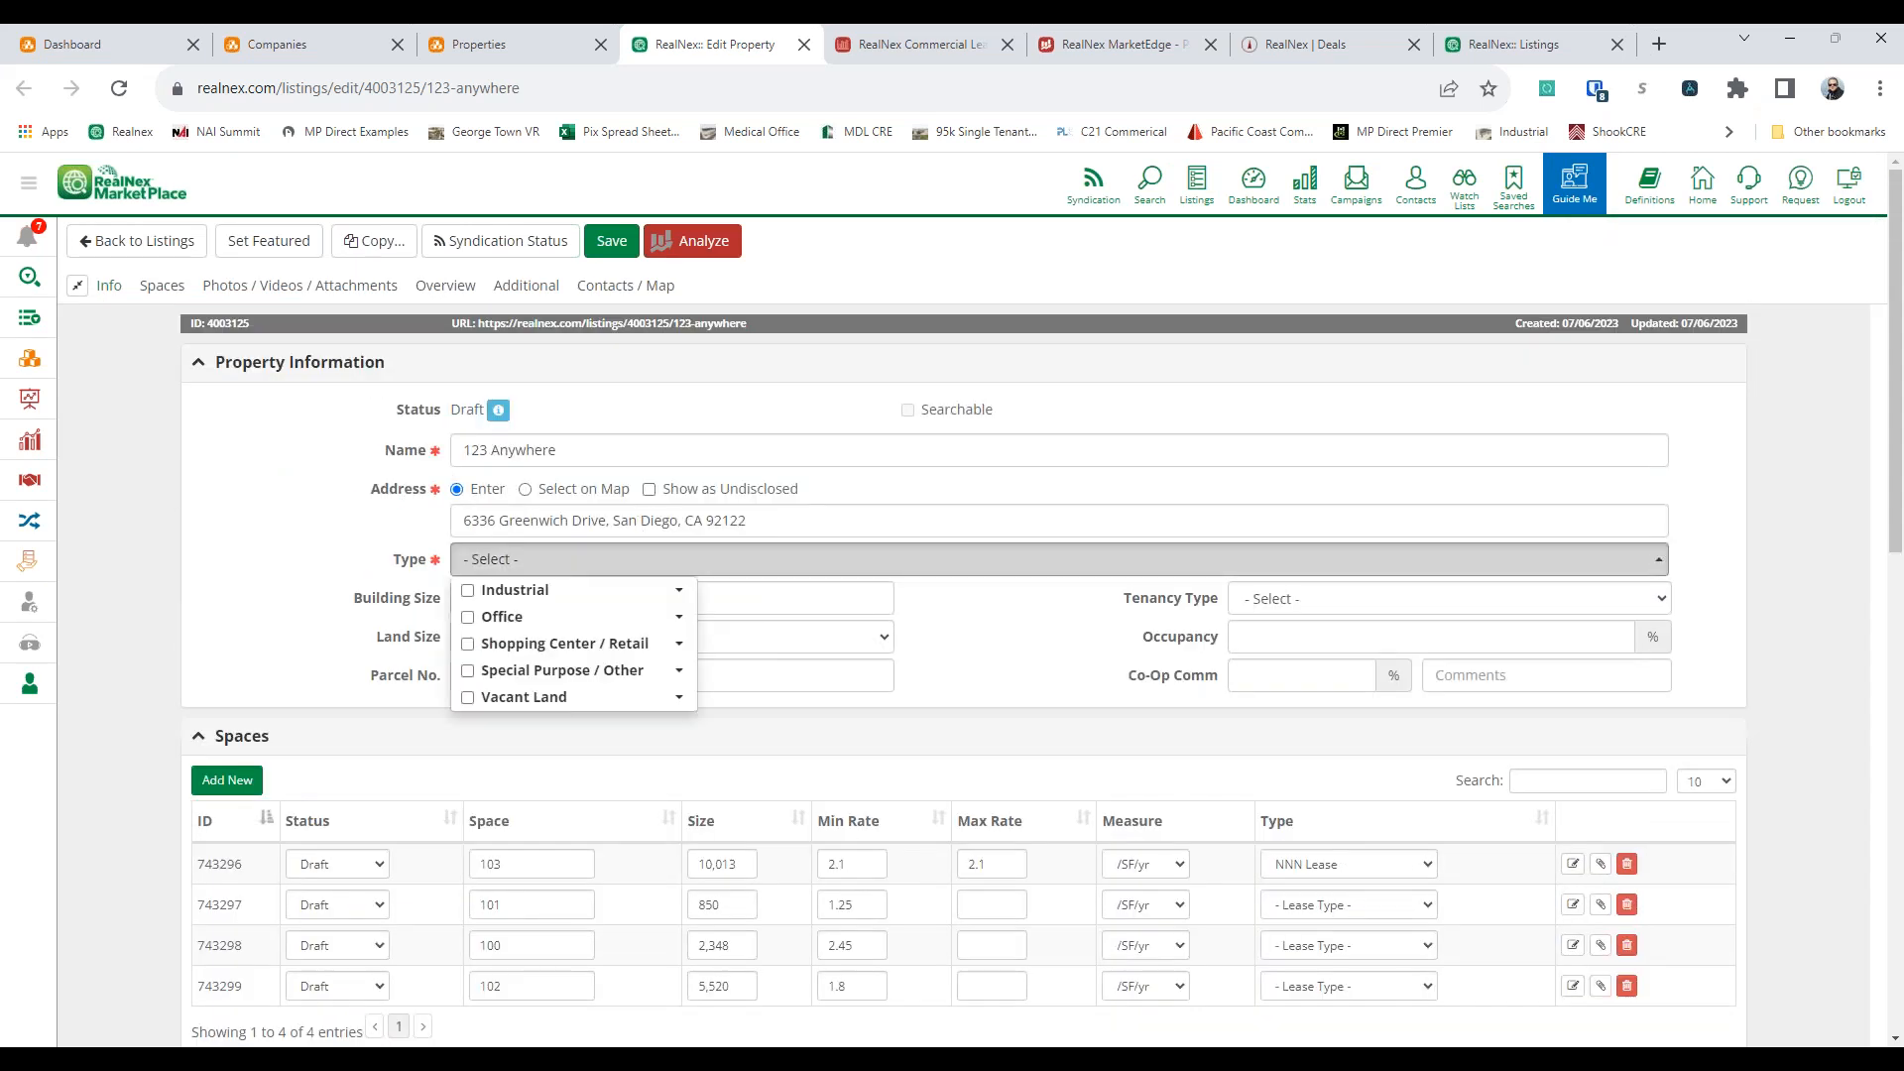
{"action": "left_click", "coordinate": [472, 616]}
{"action": "left_click", "coordinate": [671, 622]}
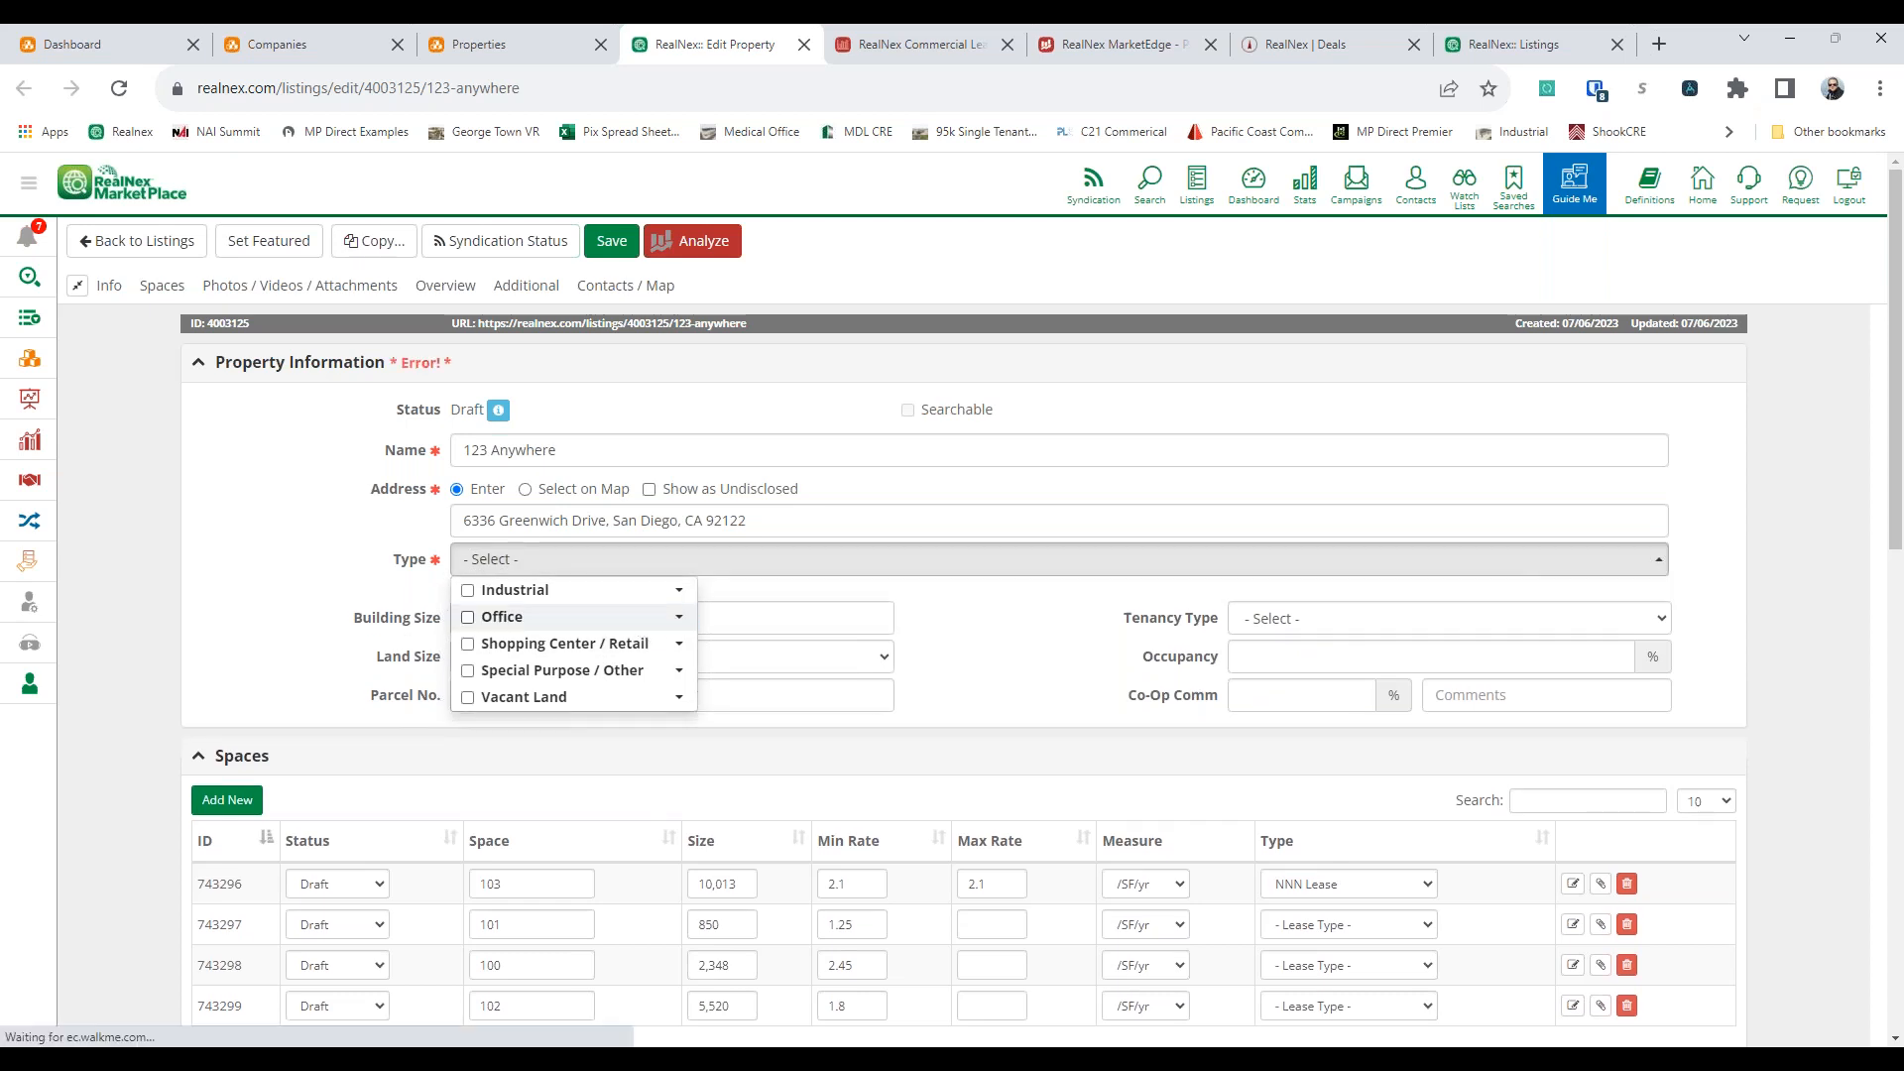
{"action": "left_click", "coordinate": [672, 624]}
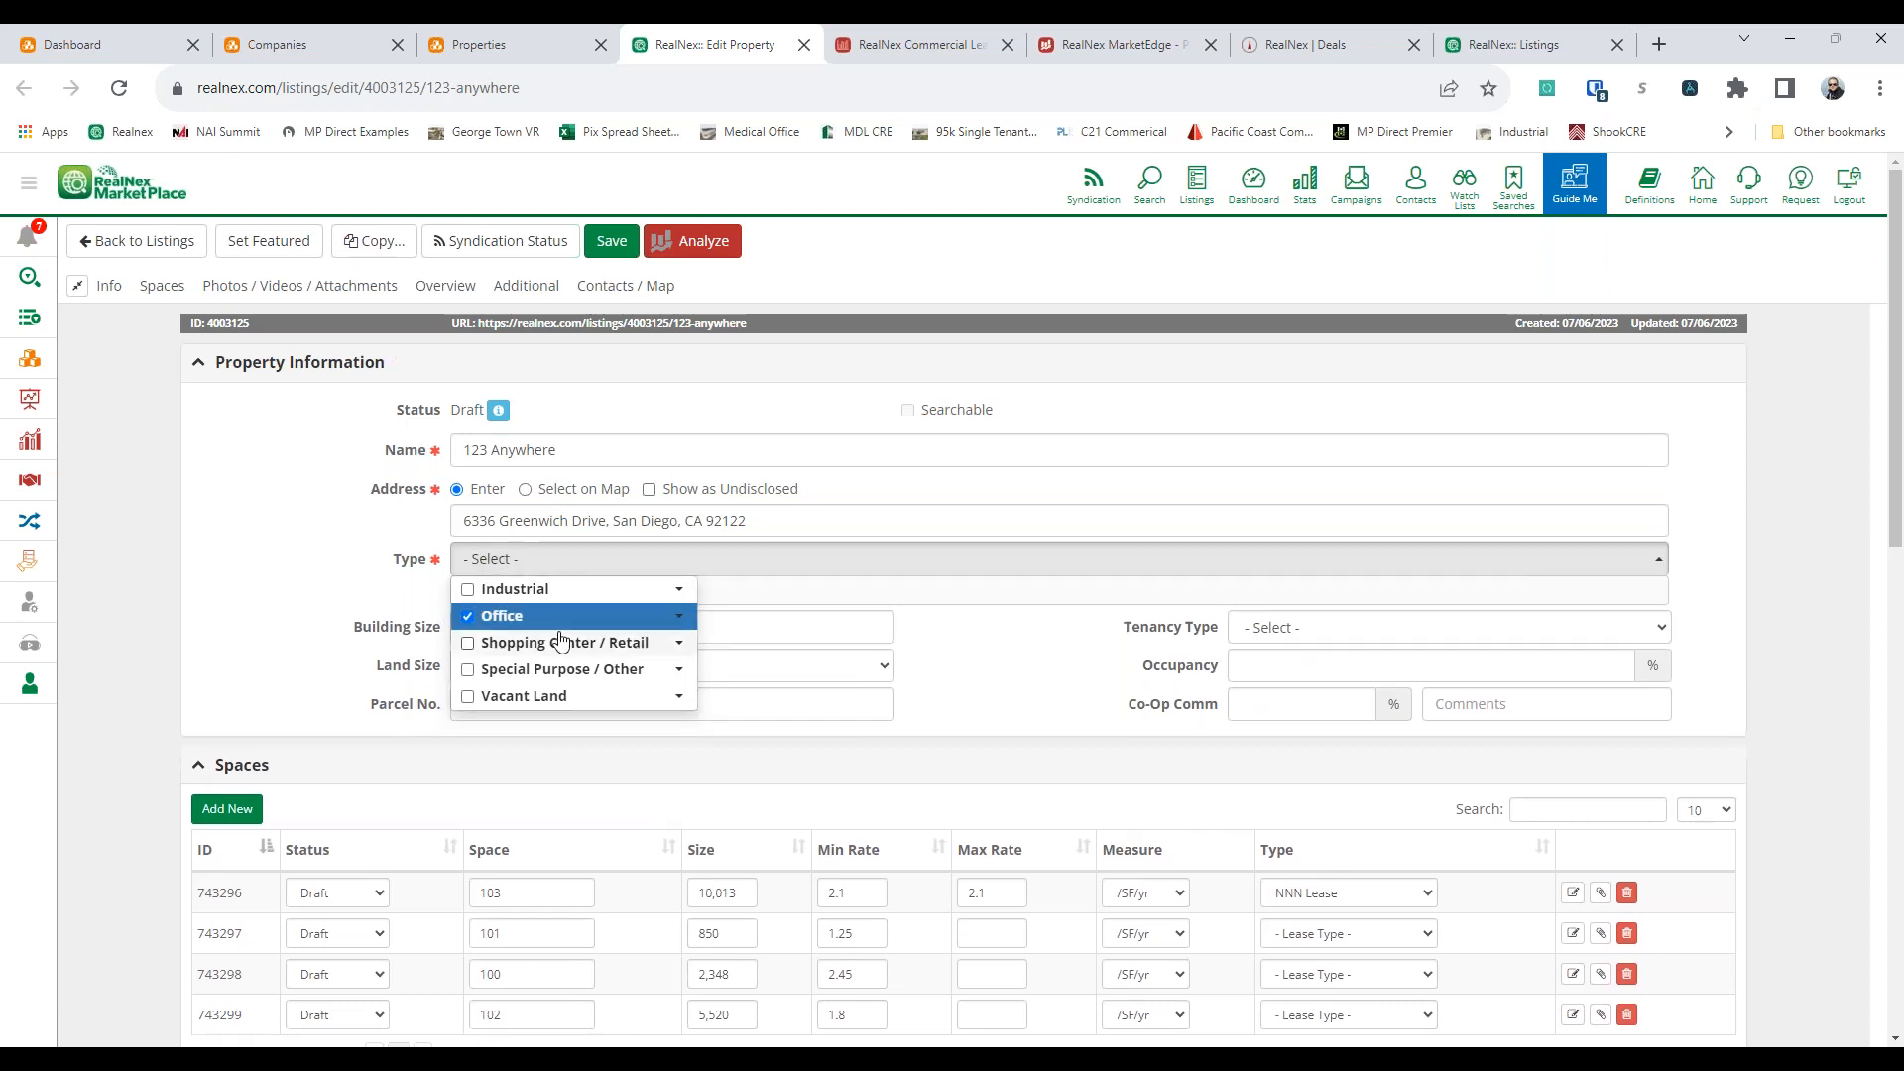
{"action": "left_click", "coordinate": [679, 617]}
{"action": "left_click", "coordinate": [490, 674]}
{"action": "left_click", "coordinate": [488, 696]}
{"action": "left_click", "coordinate": [488, 753]}
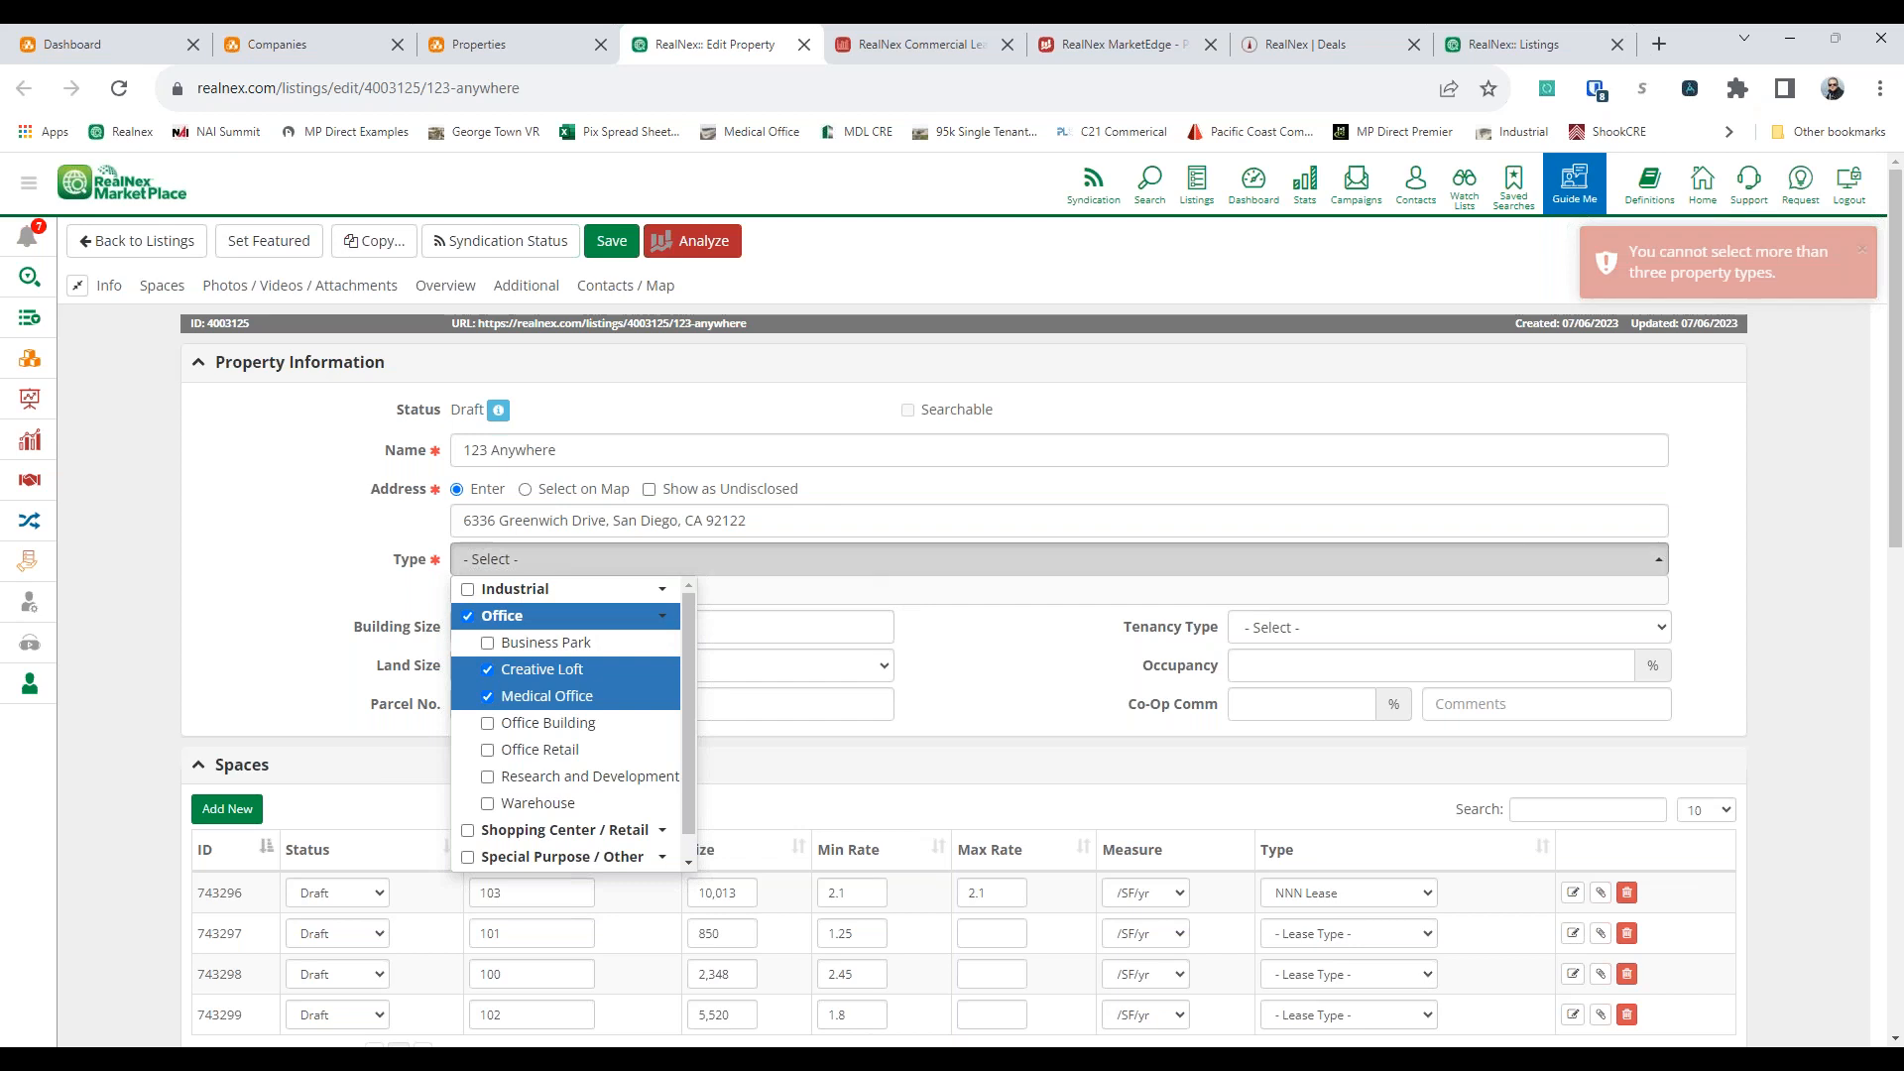
{"action": "left_click", "coordinate": [661, 620]}
{"action": "left_click", "coordinate": [233, 556]}
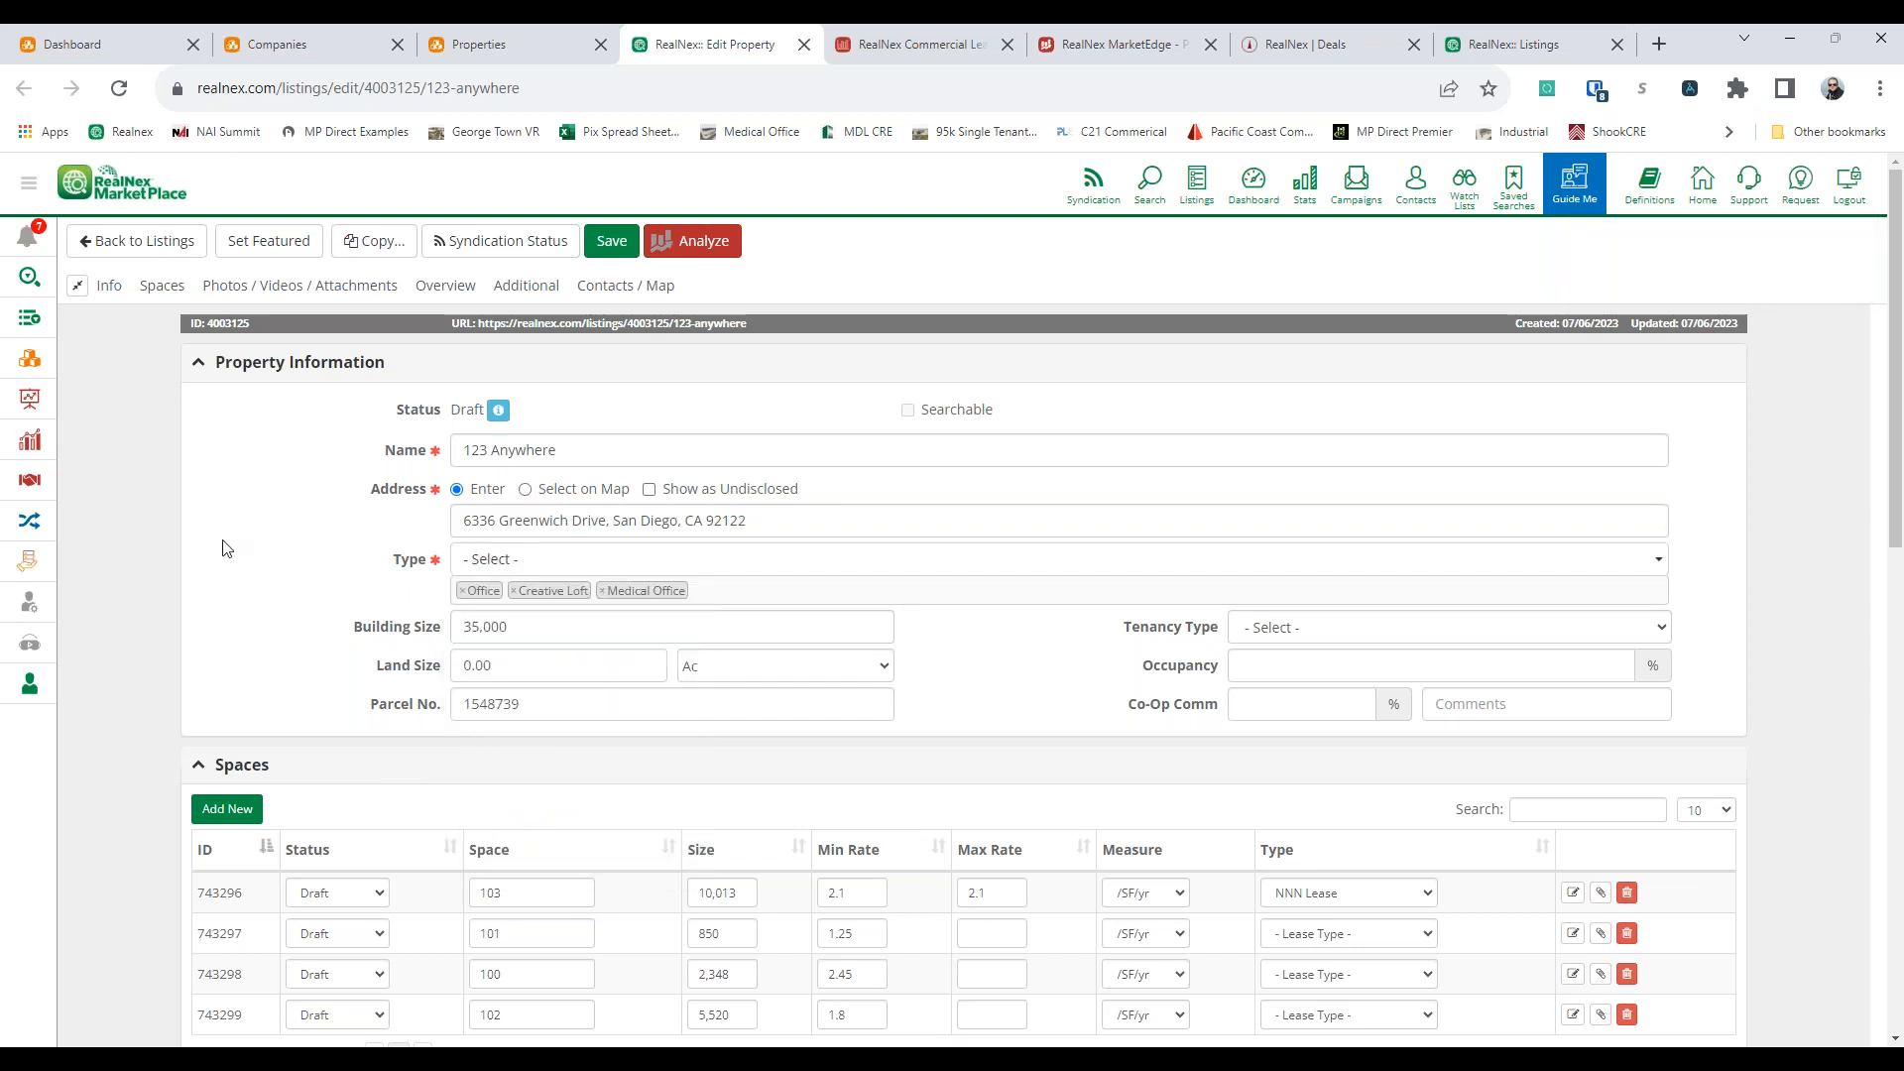
Try to set the status of space 103 to Available and save the space
{"action": "scroll", "coordinate": [226, 549], "scroll_direction": "down", "scroll_amount": 2}
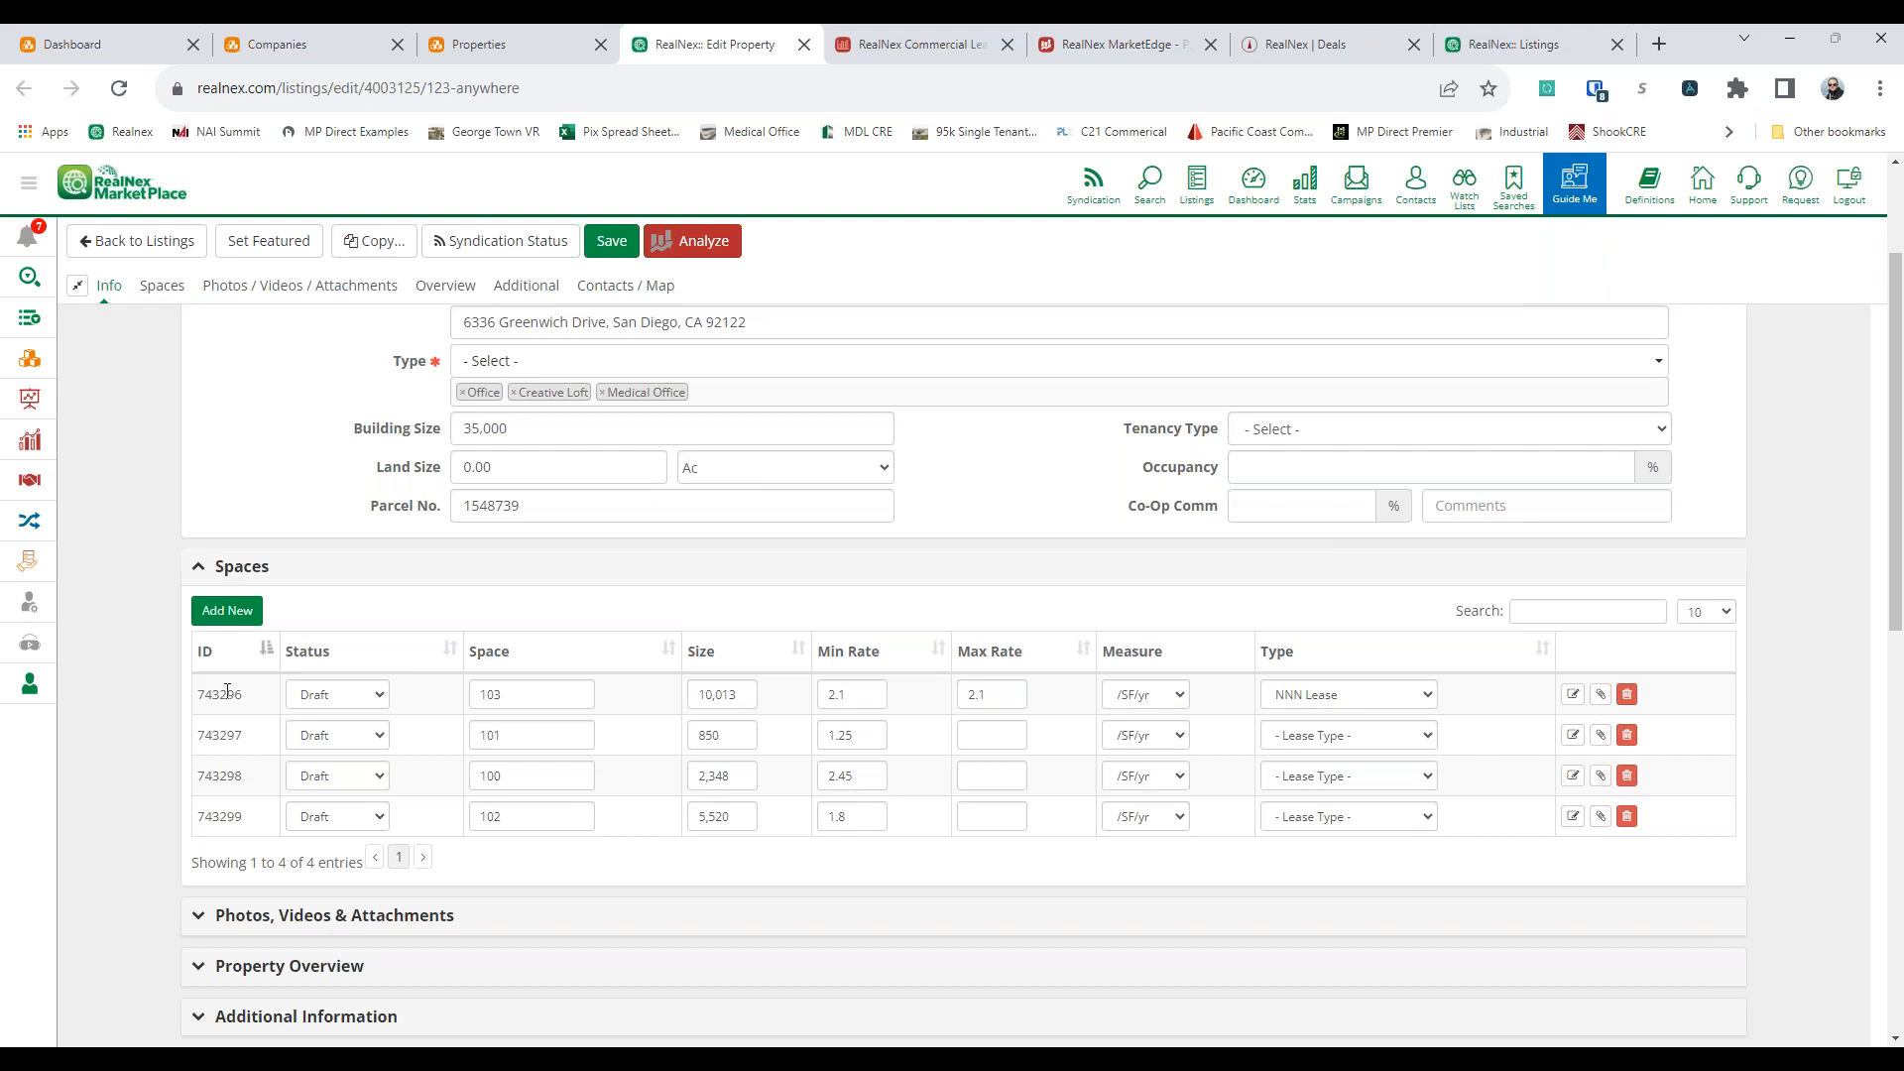
{"action": "left_click", "coordinate": [302, 697]}
{"action": "left_click", "coordinate": [320, 739]}
{"action": "left_click", "coordinate": [1572, 694]}
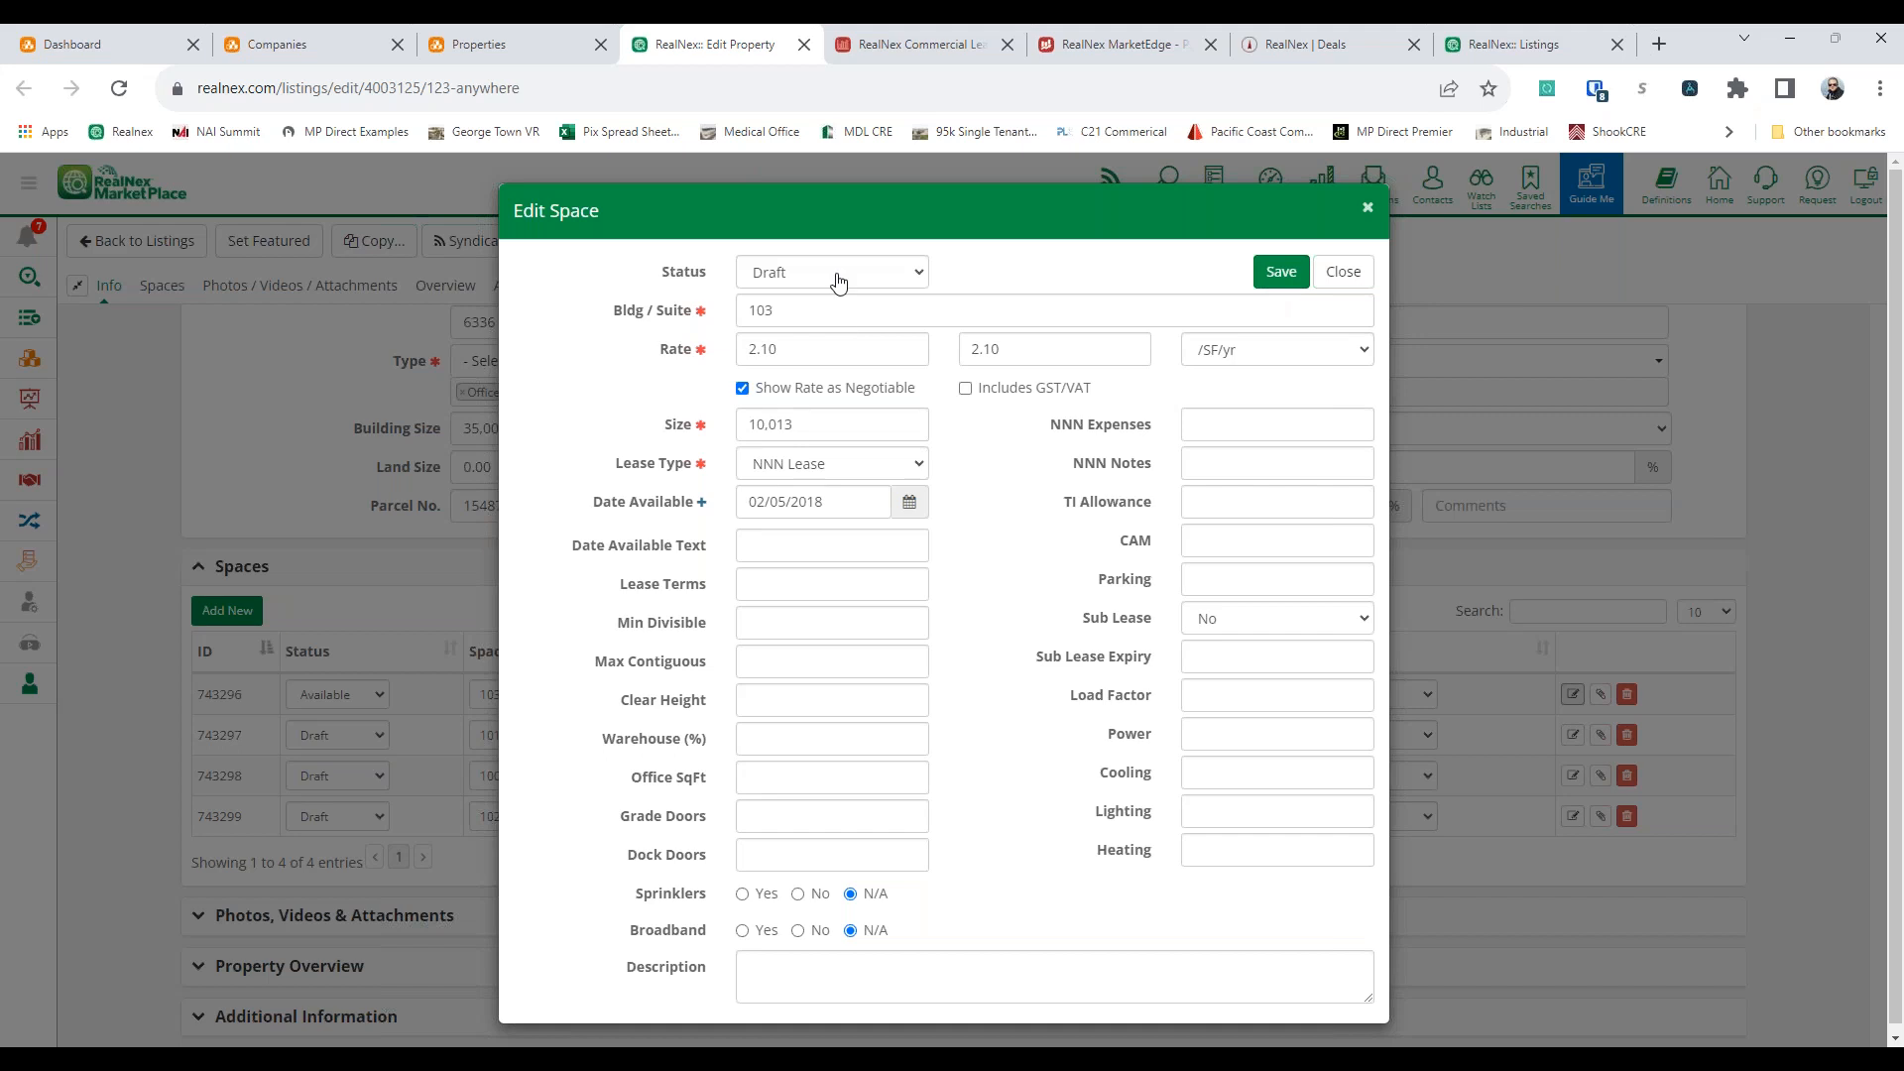
{"action": "left_click", "coordinate": [838, 283]}
{"action": "left_click", "coordinate": [793, 312]}
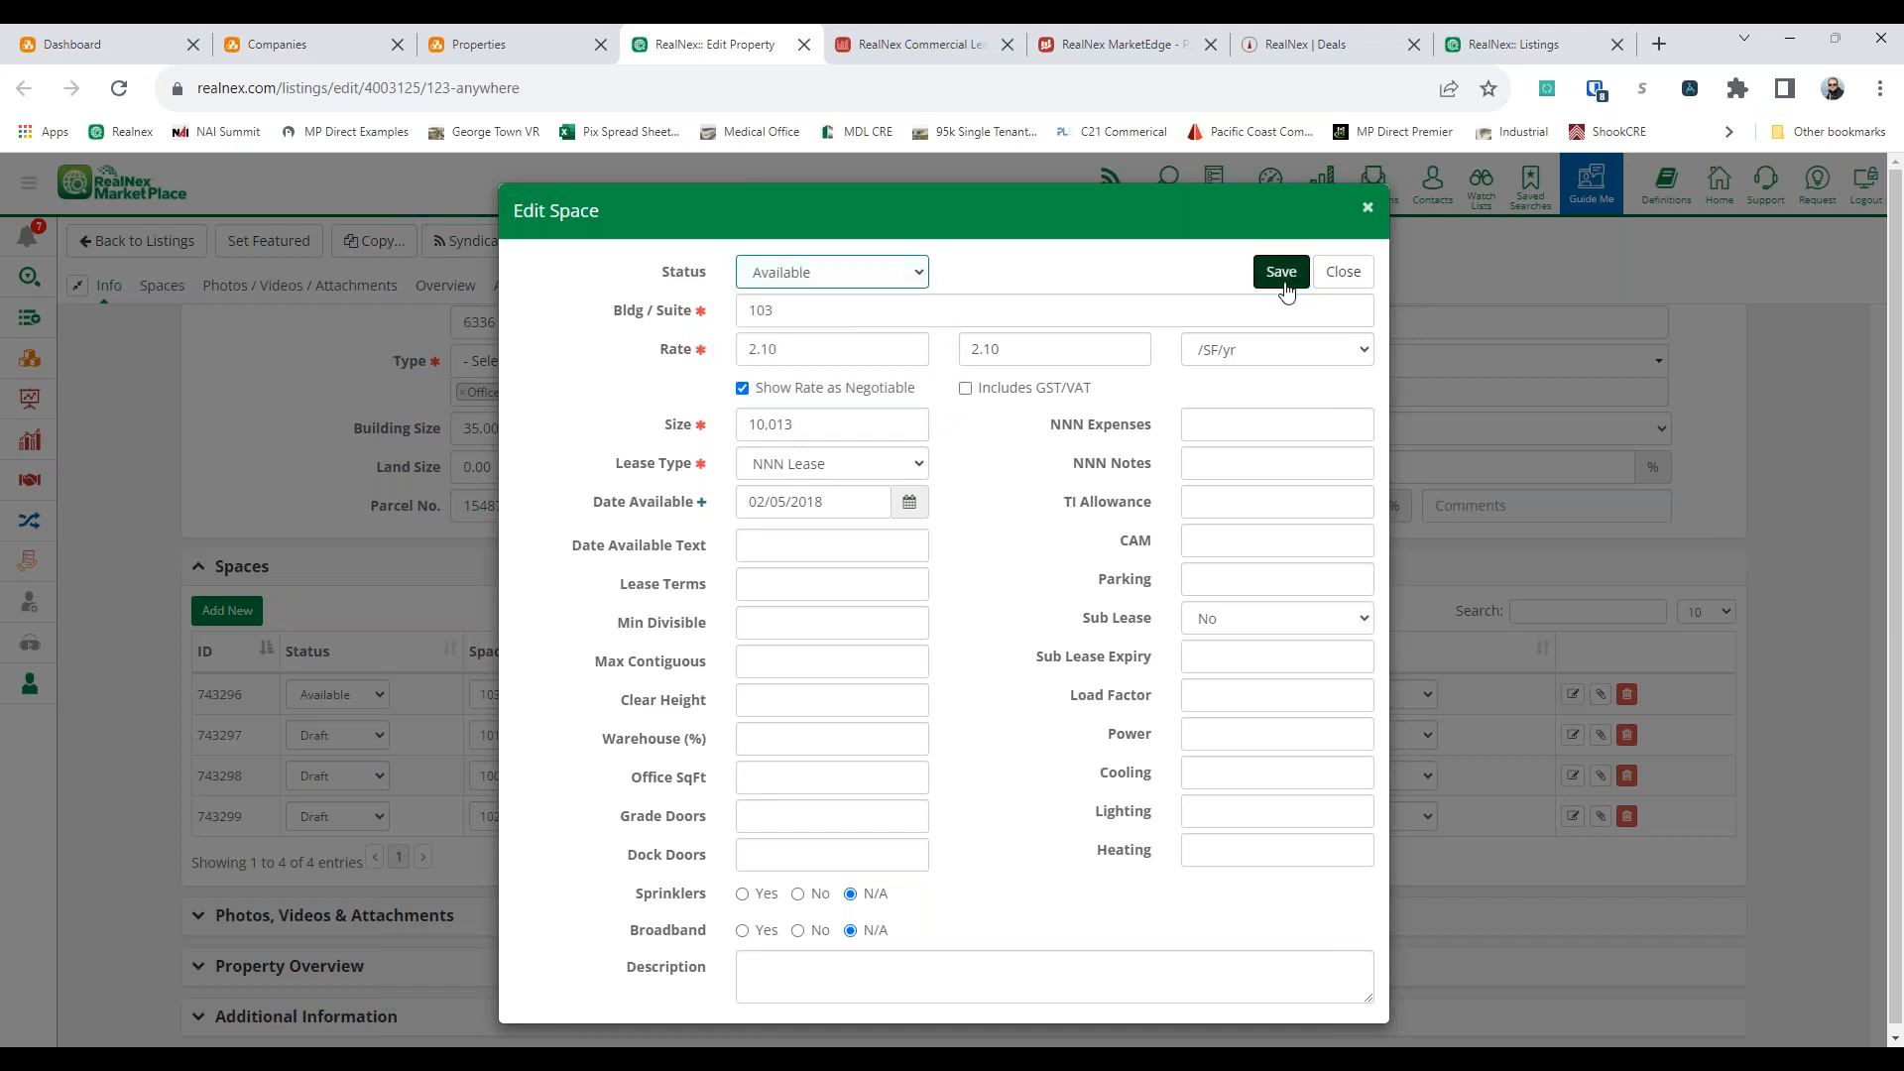
{"action": "left_click", "coordinate": [1281, 272]}
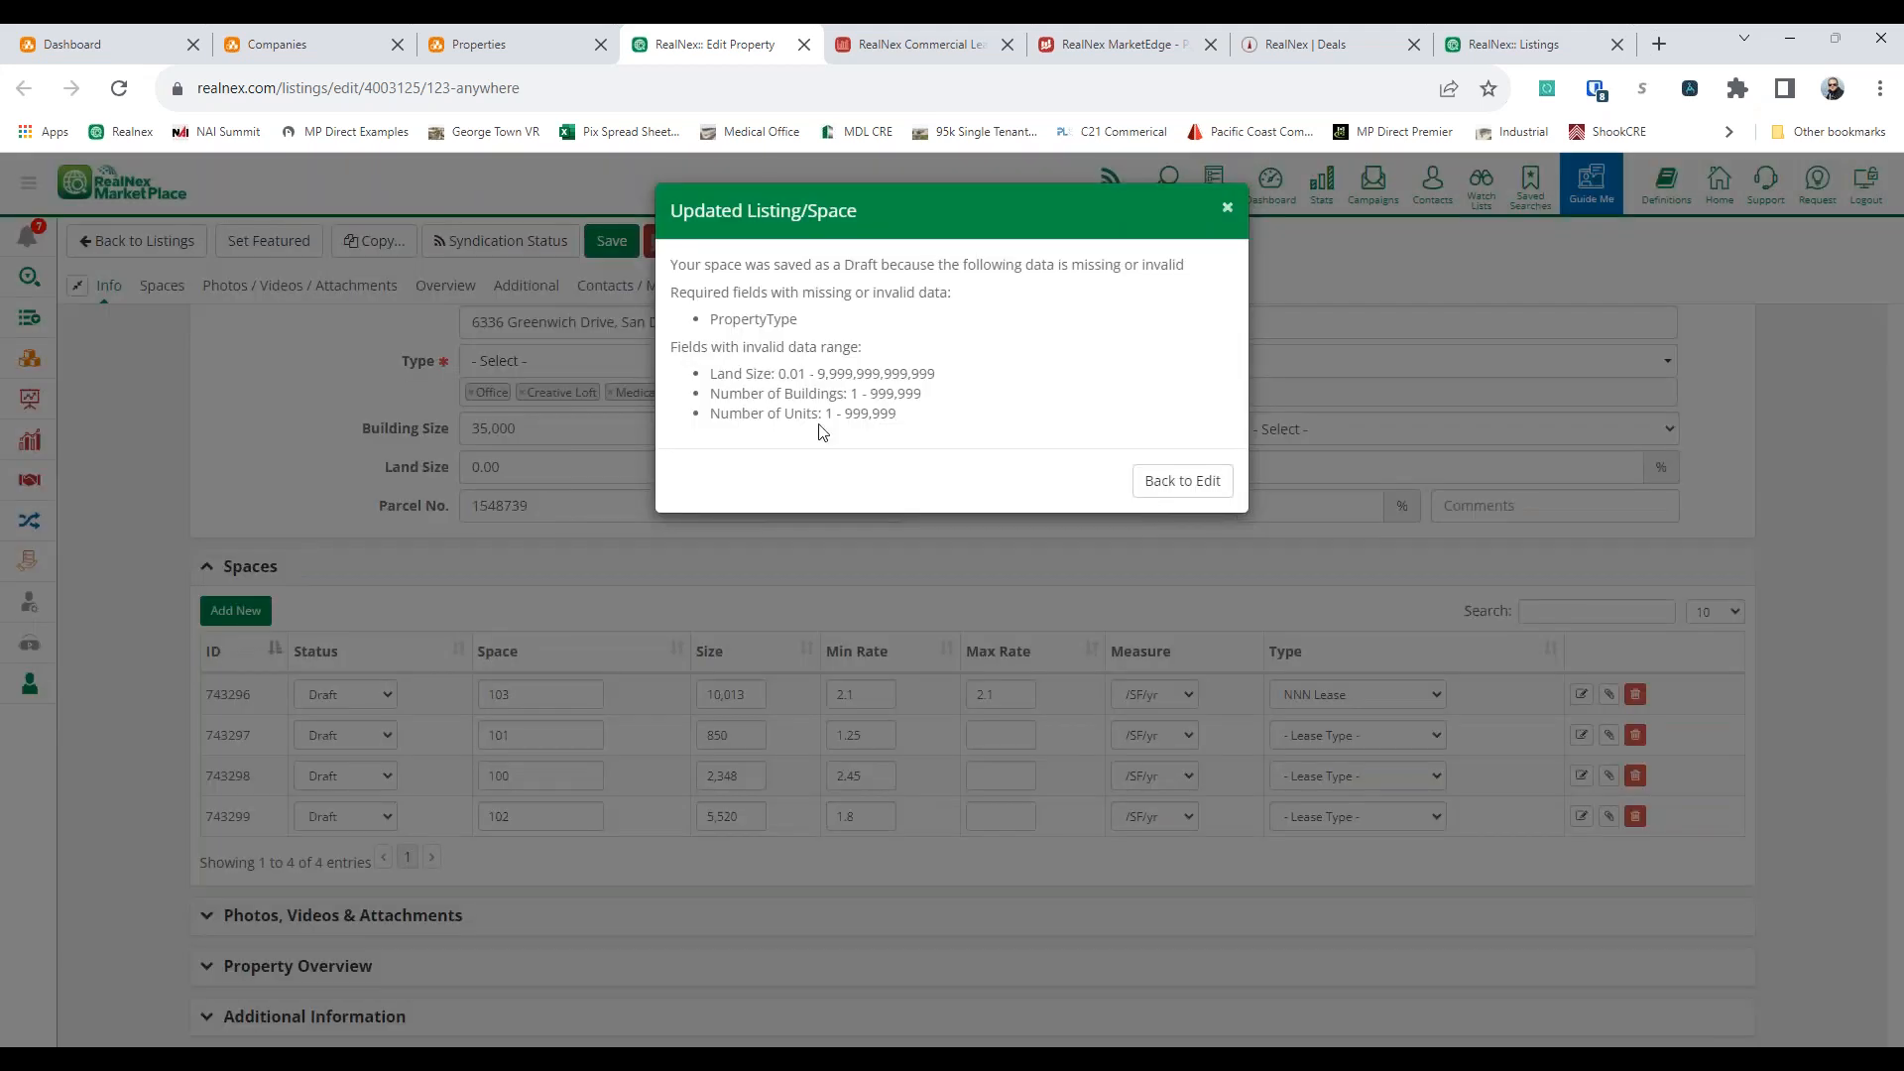
{"action": "left_click", "coordinate": [1178, 483]}
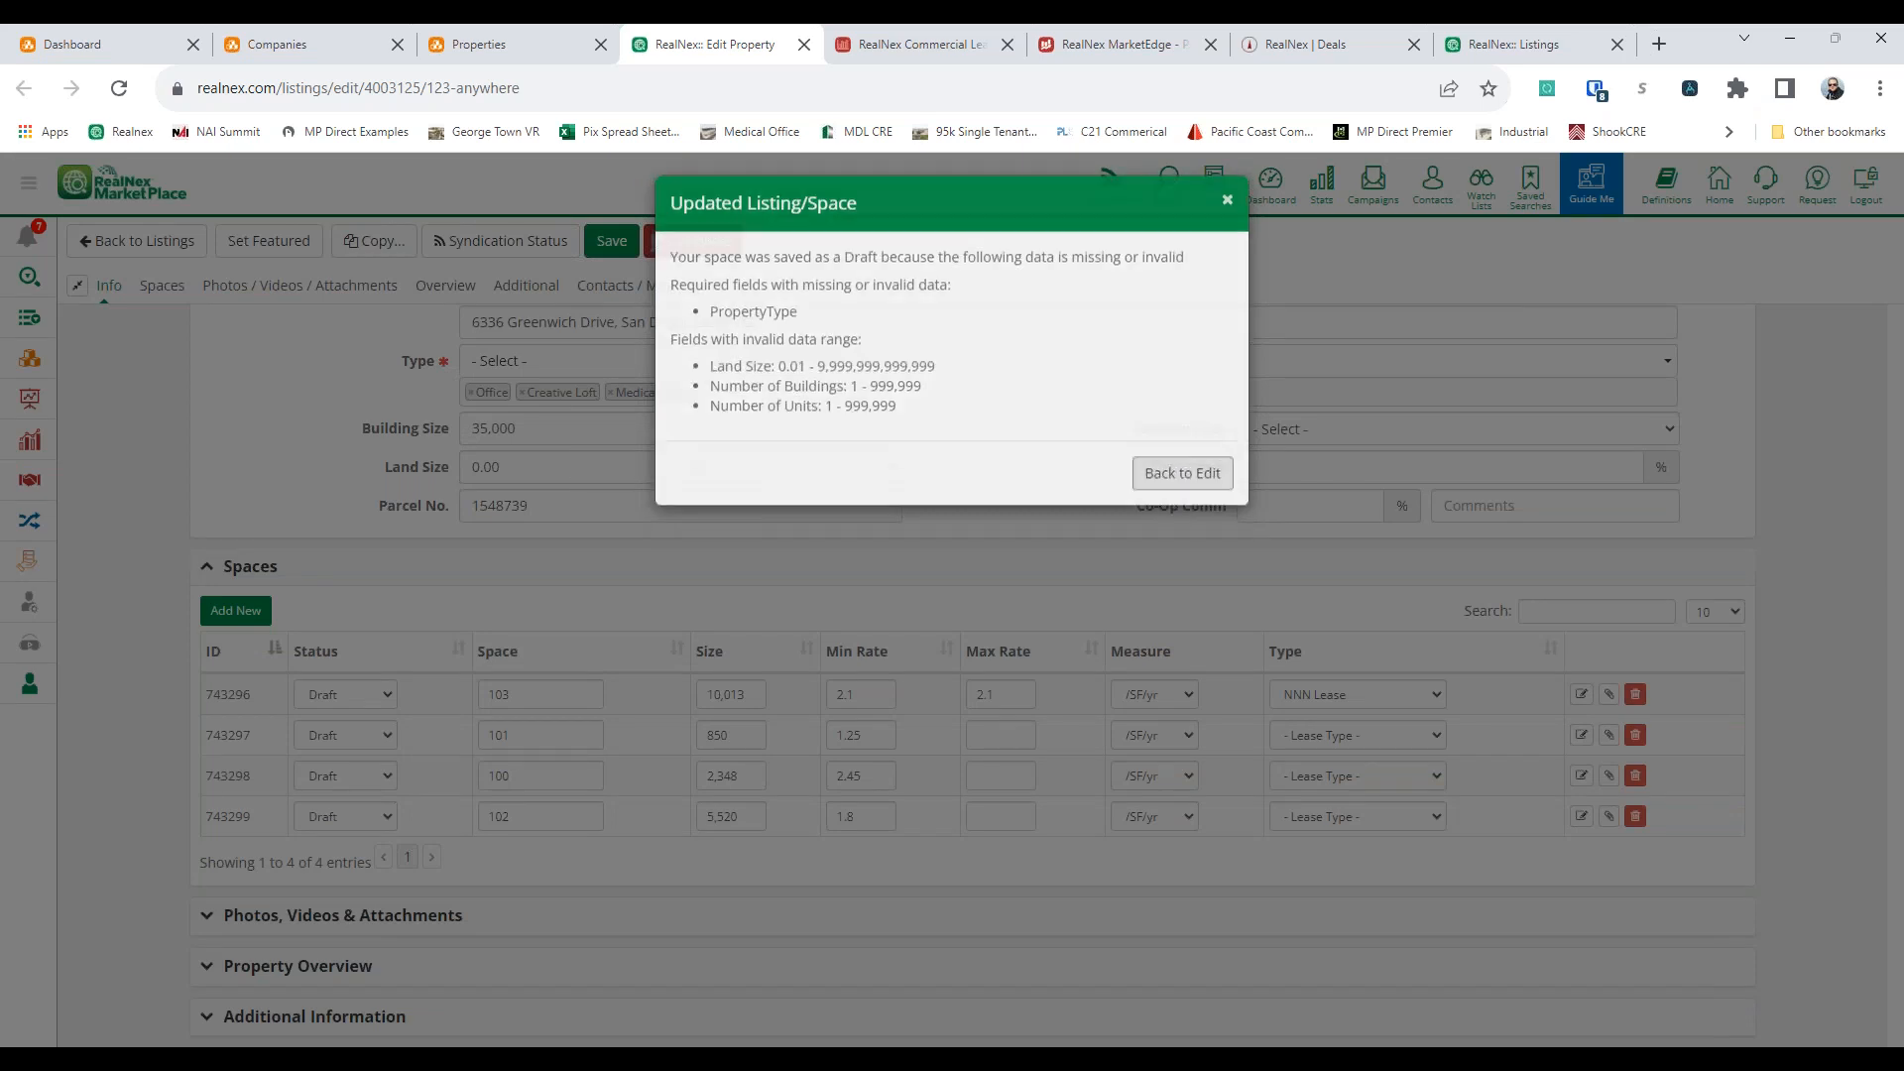
Set the land size of the 123 Anywhere listing to 1 acre
{"action": "double_click", "coordinate": [594, 464]}
{"action": "type", "text": "1"}
{"action": "scroll", "coordinate": [347, 464], "scroll_direction": "up", "scroll_amount": 2}
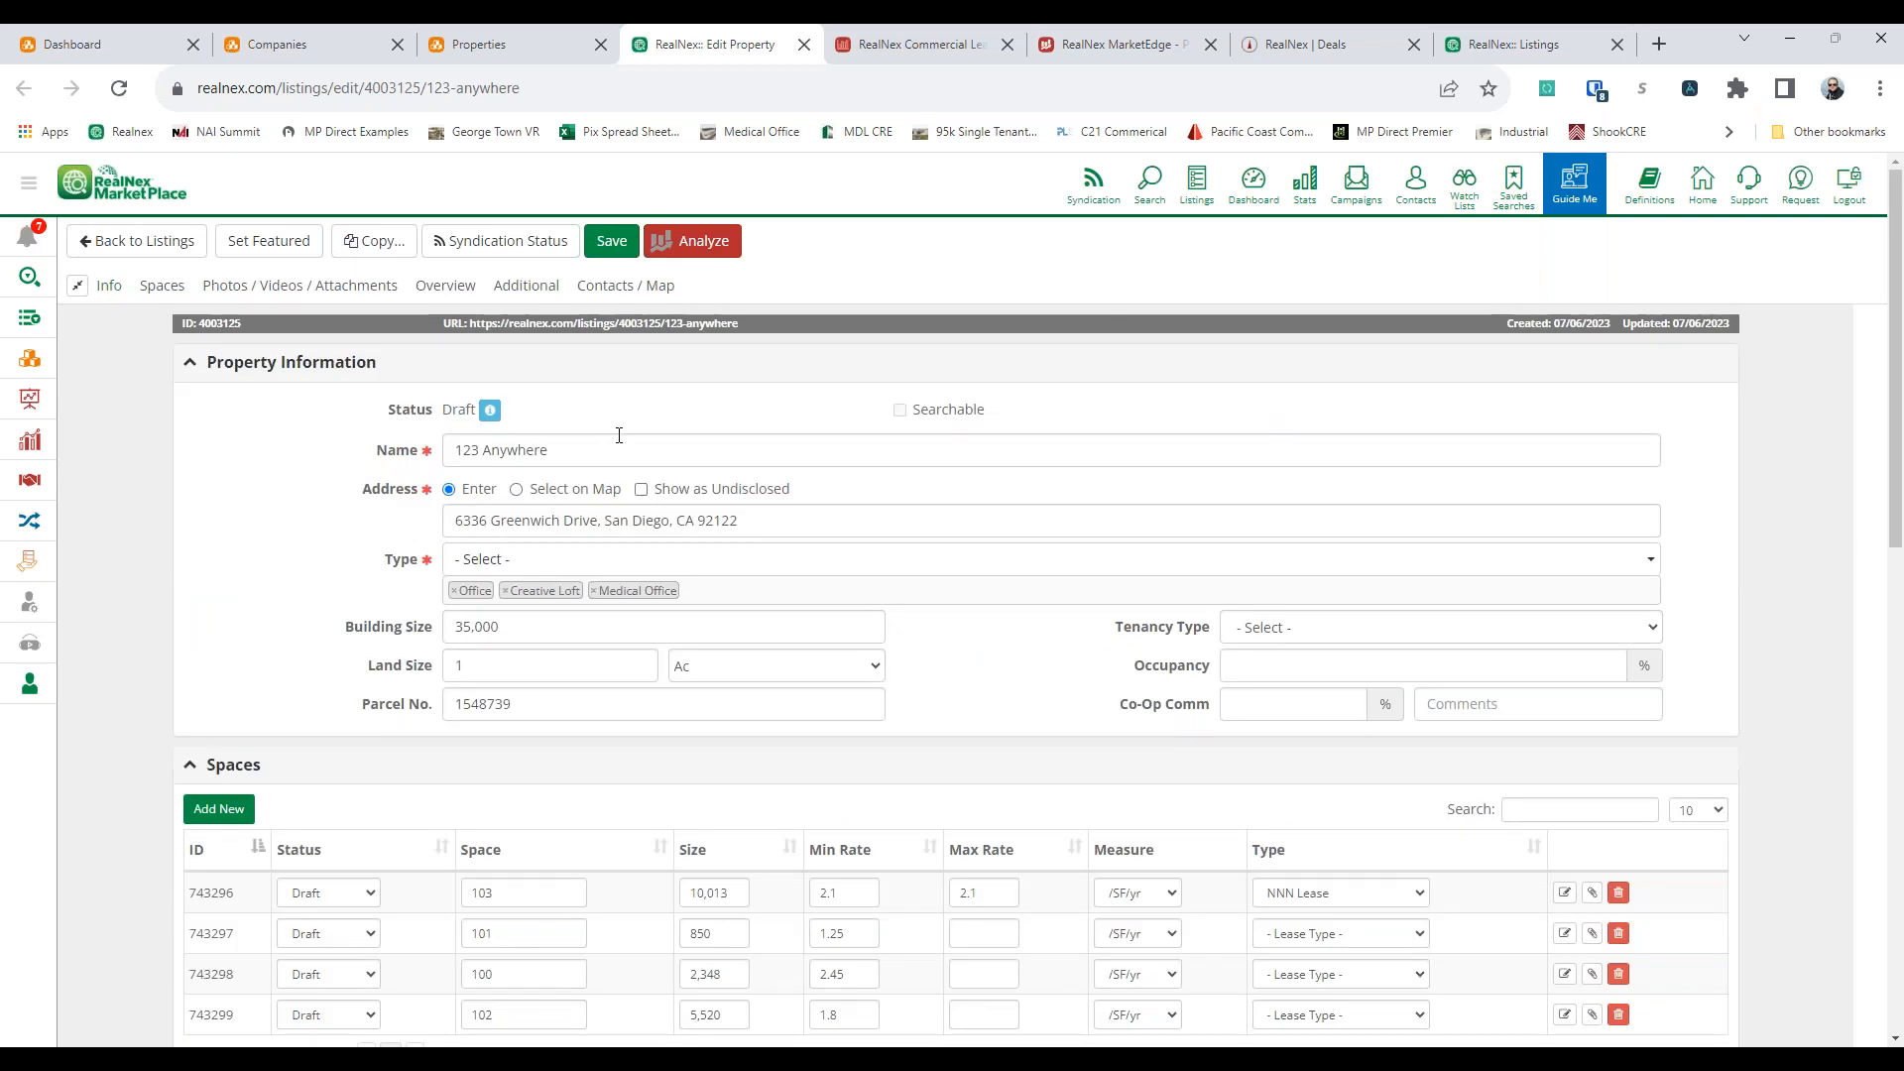
Try again to save space 103 with the status Available
{"action": "scroll", "coordinate": [1135, 582], "scroll_direction": "down", "scroll_amount": 2}
{"action": "scroll", "coordinate": [655, 607], "scroll_direction": "down", "scroll_amount": 2}
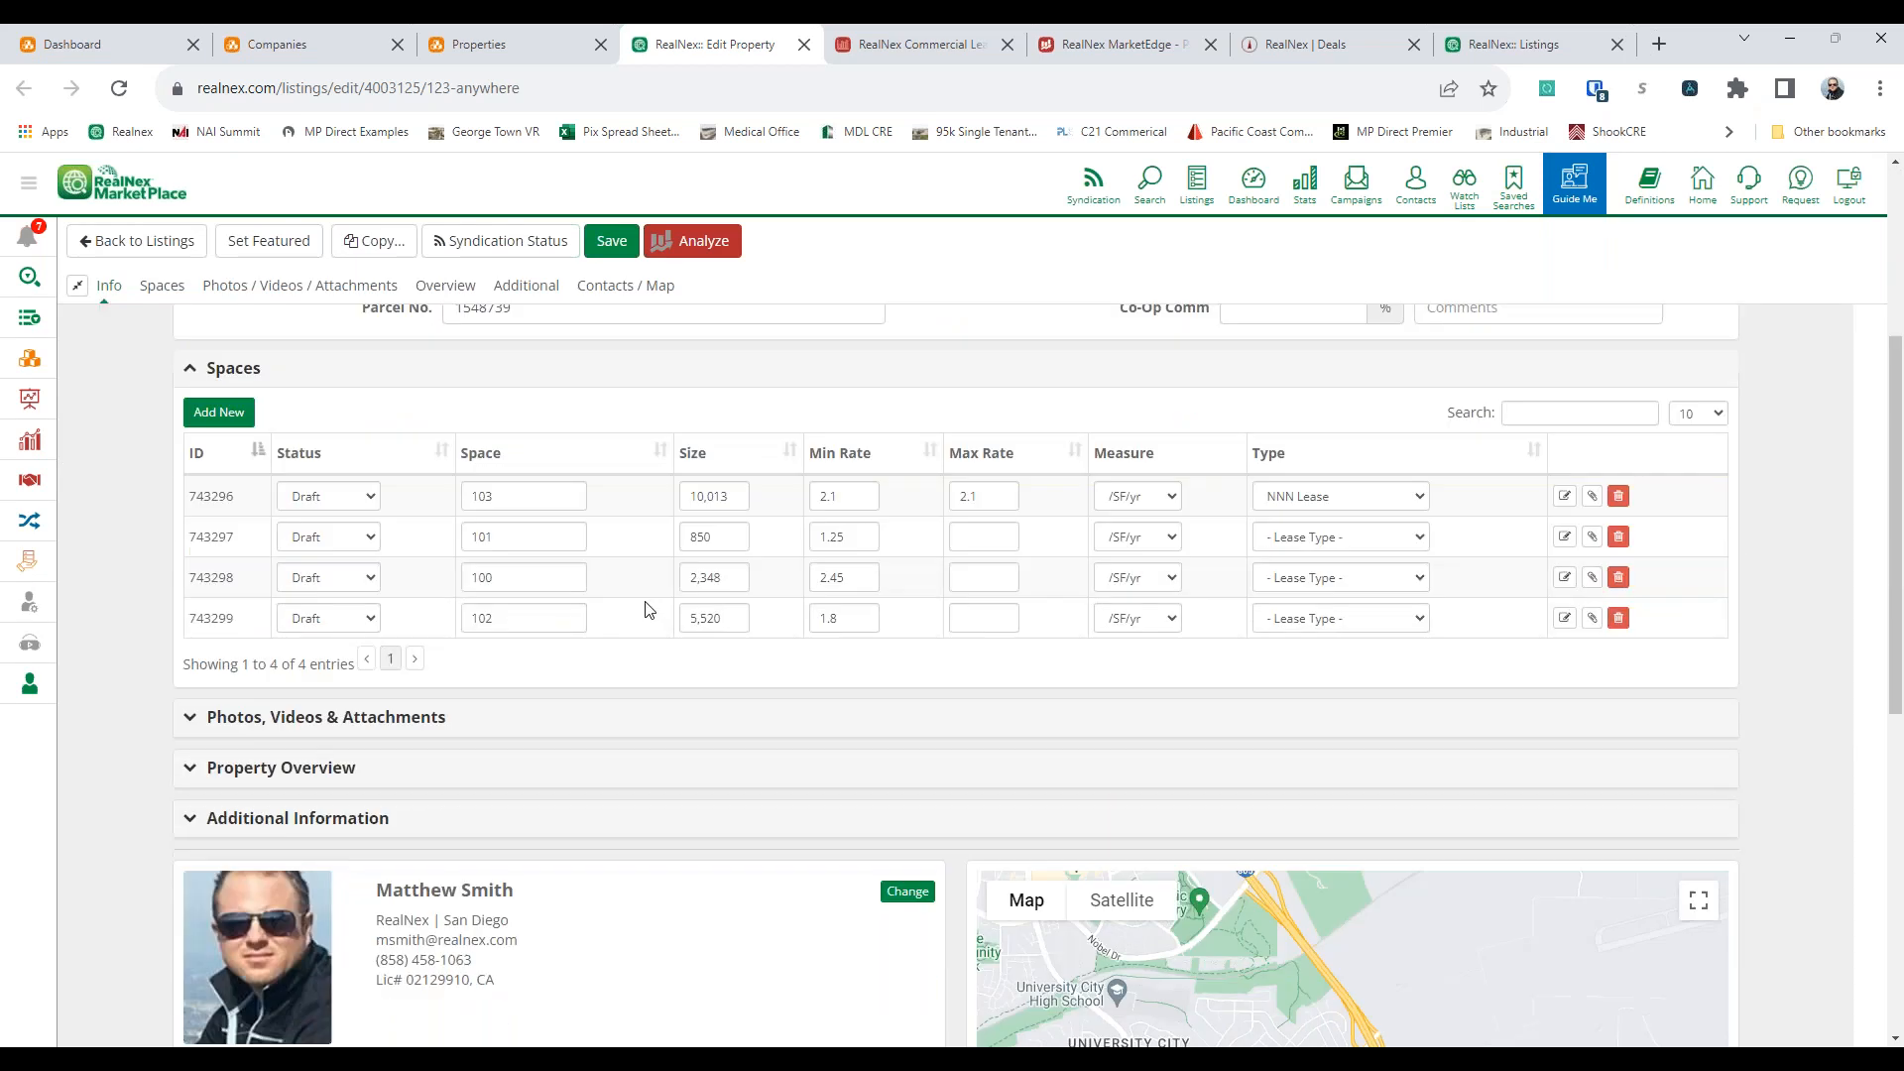
{"action": "left_click", "coordinate": [1564, 496]}
{"action": "left_click", "coordinate": [829, 271]}
{"action": "left_click", "coordinate": [821, 311]}
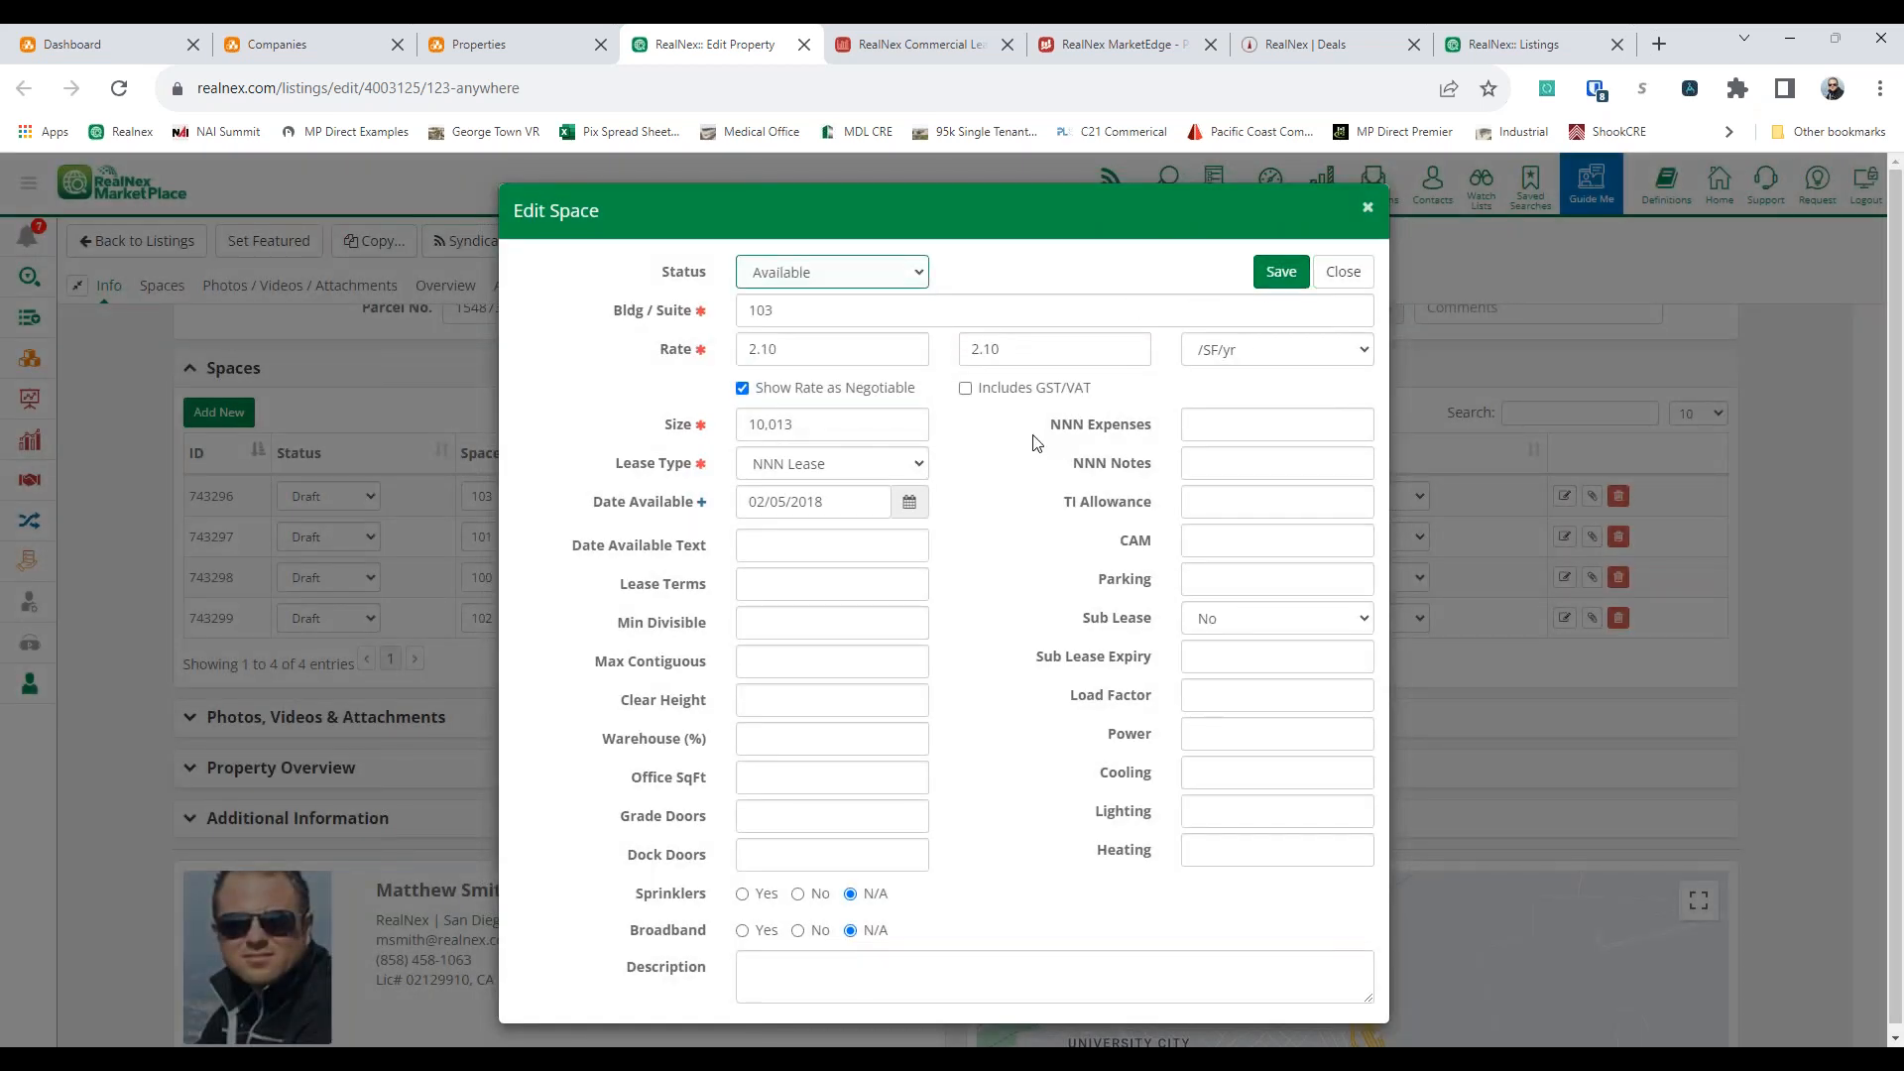
{"action": "scroll", "coordinate": [1051, 436], "scroll_direction": "down", "scroll_amount": 1}
{"action": "left_click", "coordinate": [1275, 264]}
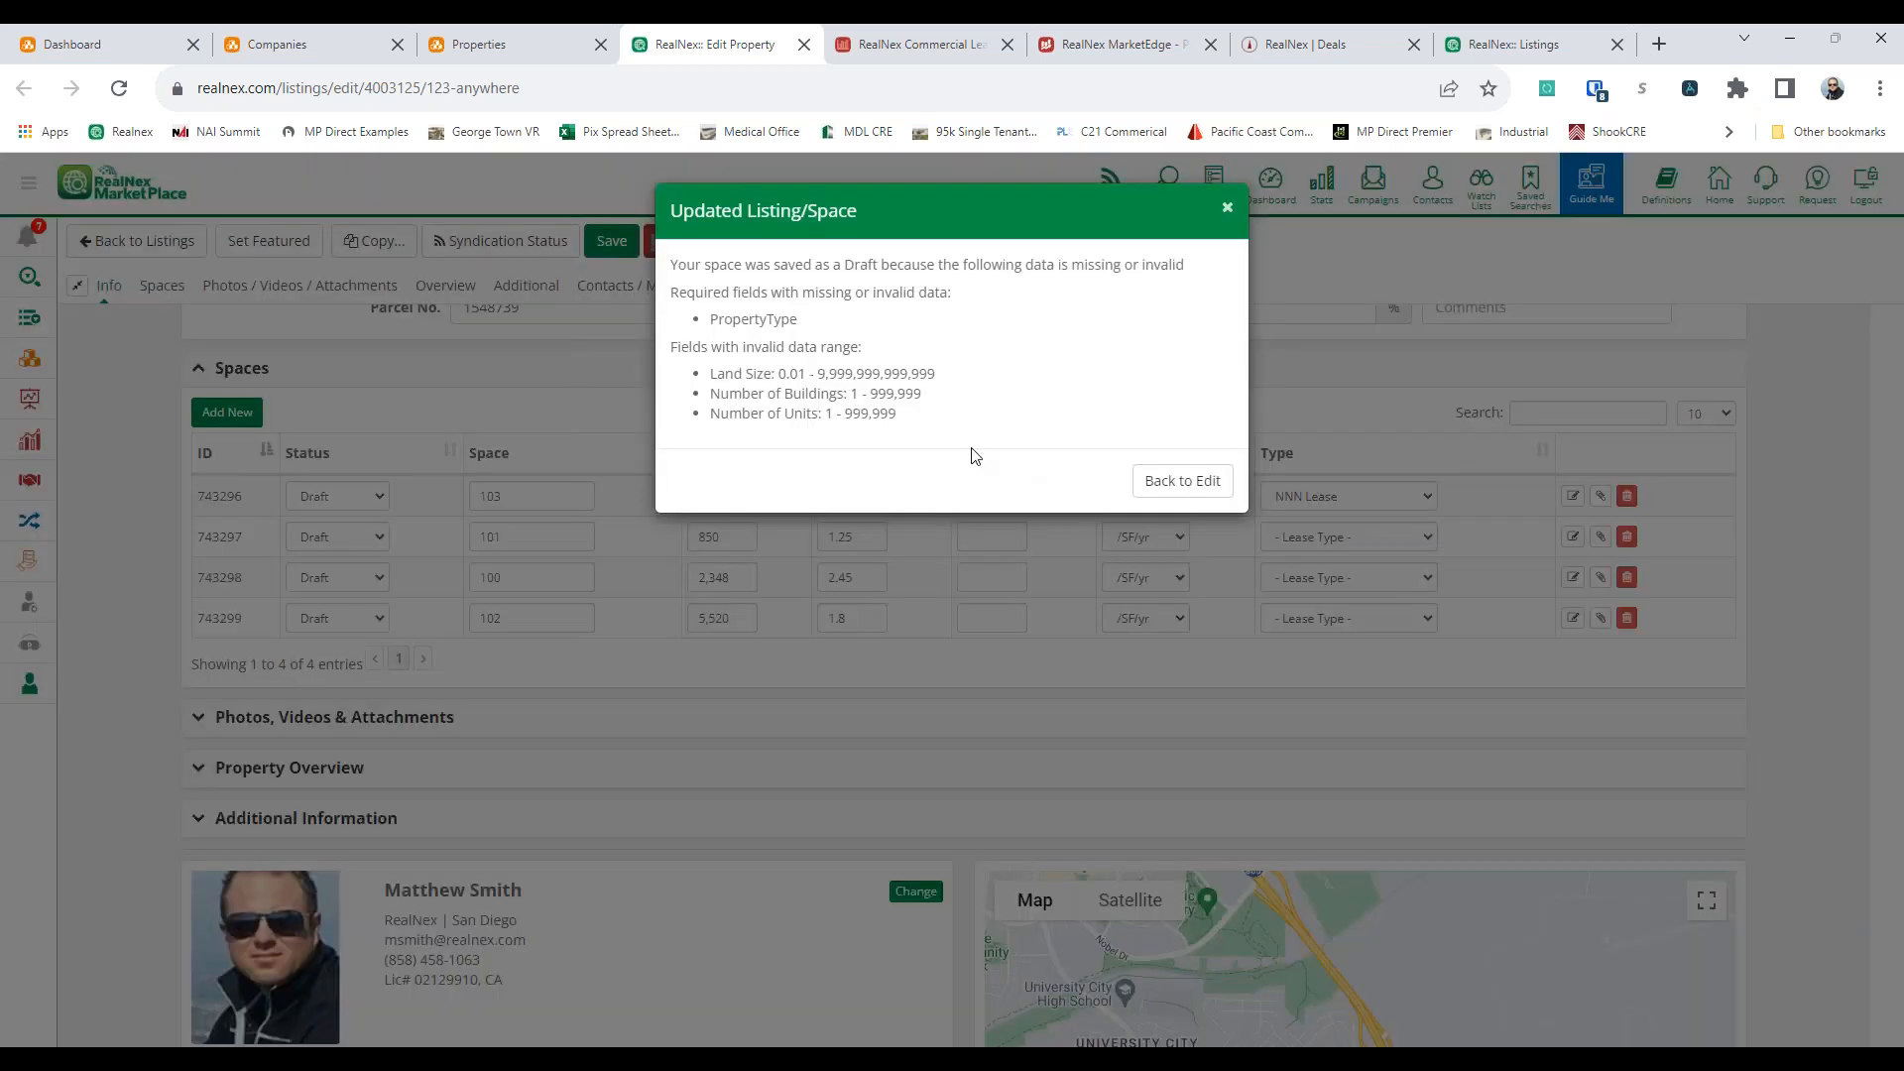
{"action": "left_click", "coordinate": [1171, 484]}
Delete spaces 101, 100 and 102 from the listing, keeping only space 103
{"action": "left_click", "coordinate": [1610, 537]}
{"action": "left_click", "coordinate": [1150, 323]}
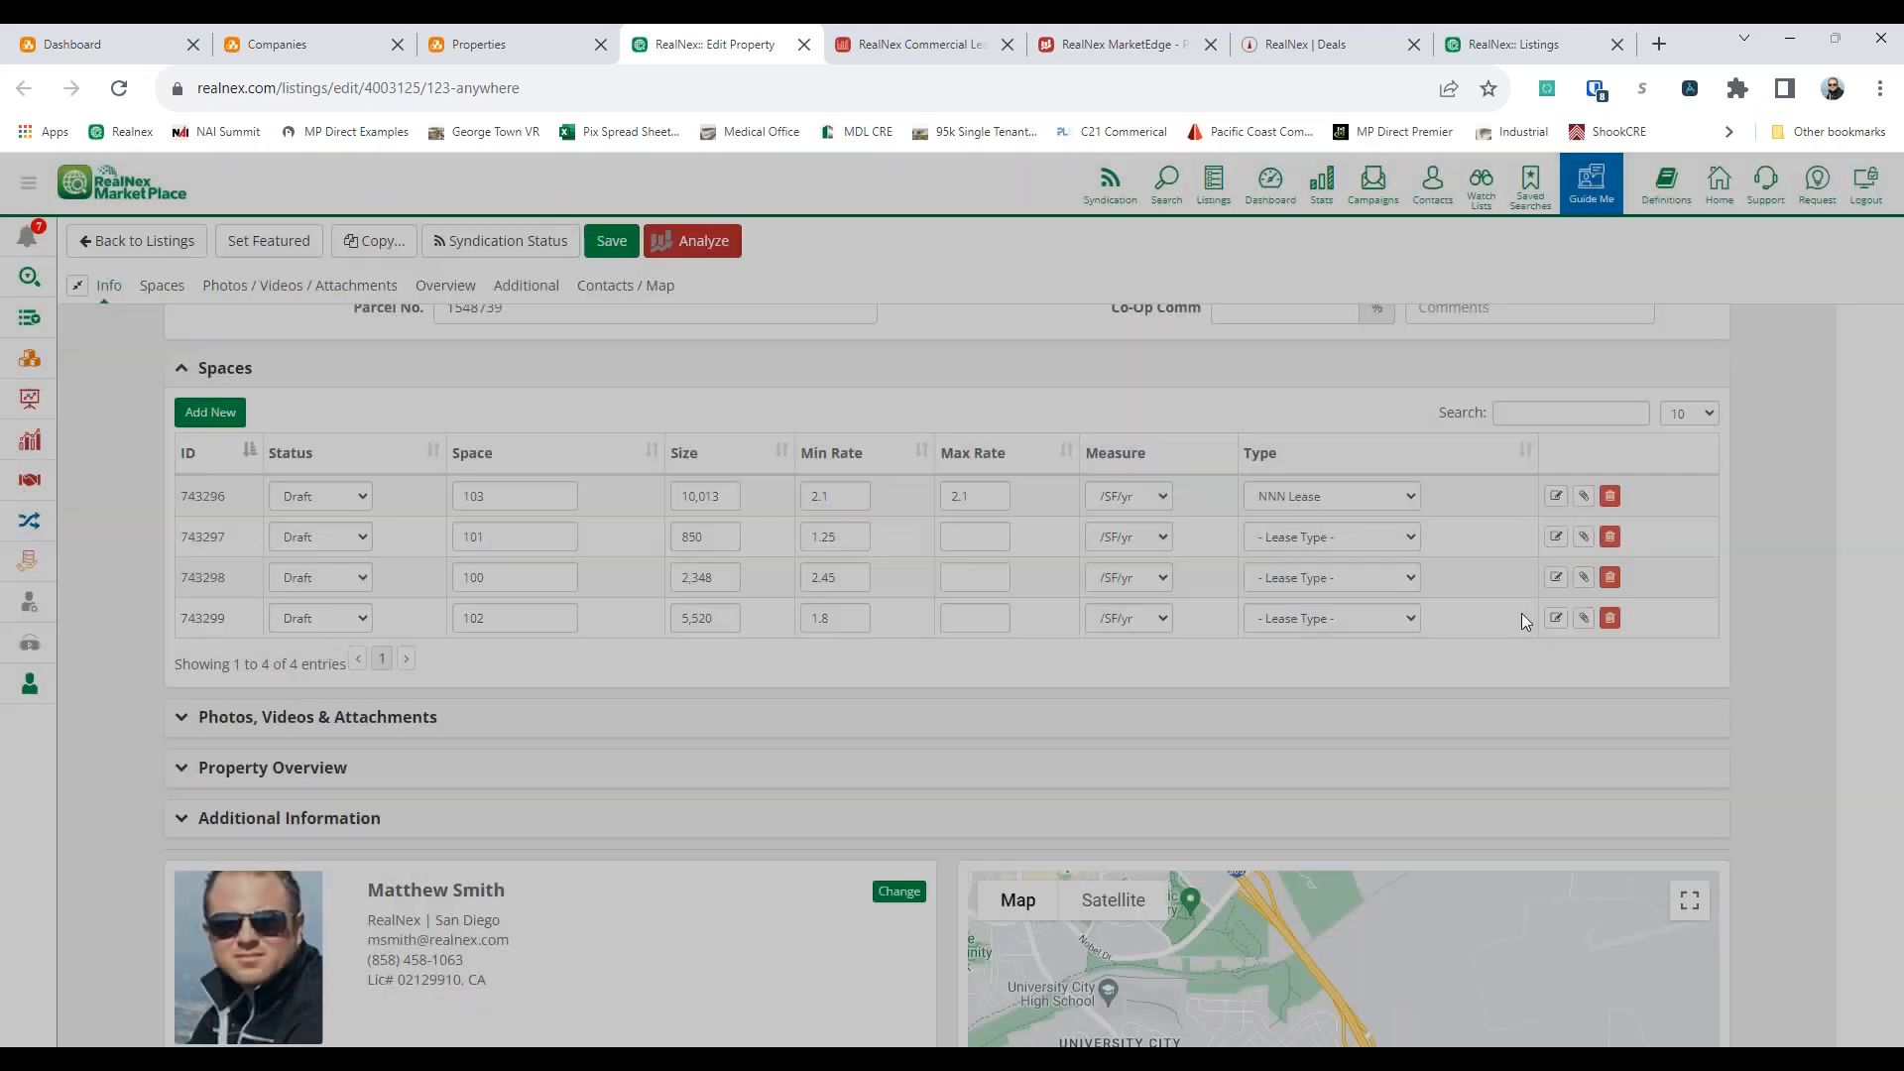
{"action": "left_click", "coordinate": [1609, 536]}
{"action": "left_click", "coordinate": [1149, 321]}
{"action": "left_click", "coordinate": [1610, 538]}
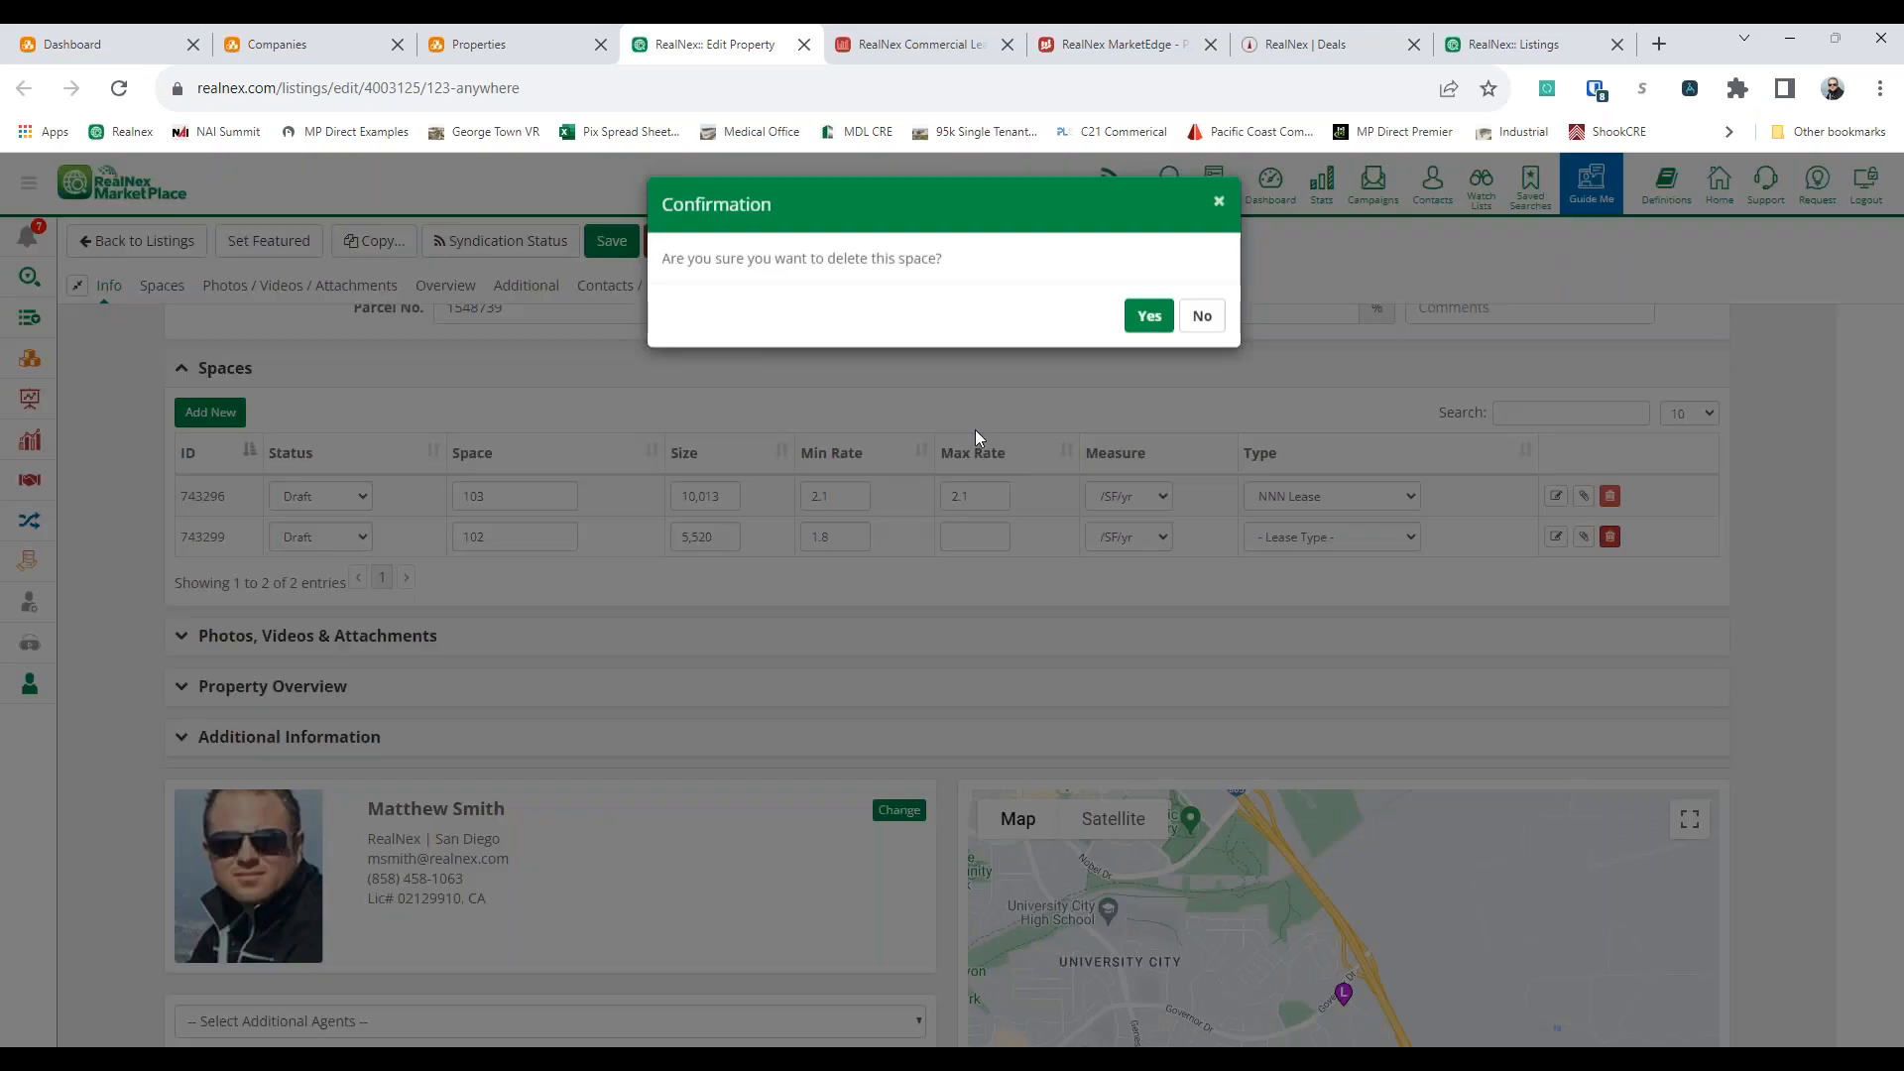
{"action": "left_click", "coordinate": [1145, 320]}
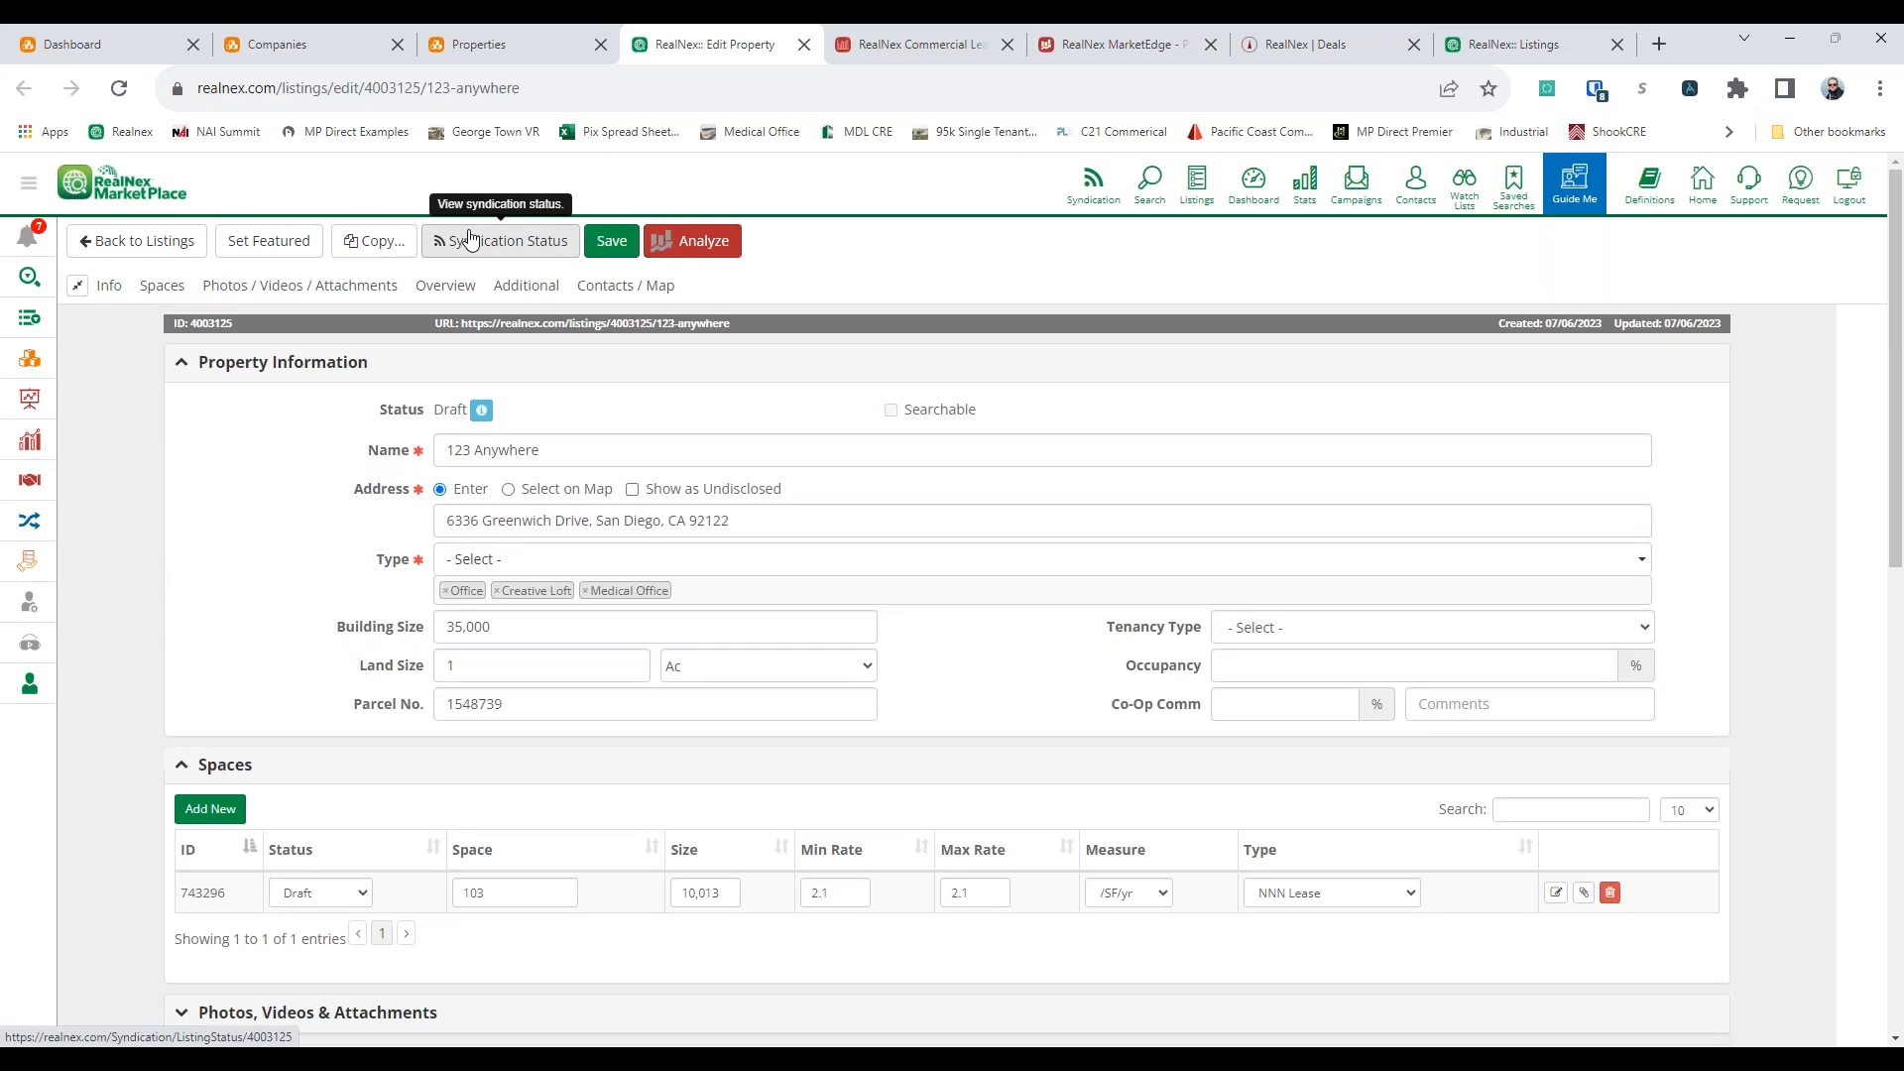
Change the land size unit to SF and try to save the listing and return to the listings overview
{"action": "left_click", "coordinate": [734, 666]}
{"action": "left_click", "coordinate": [729, 702]}
{"action": "left_click", "coordinate": [985, 685]}
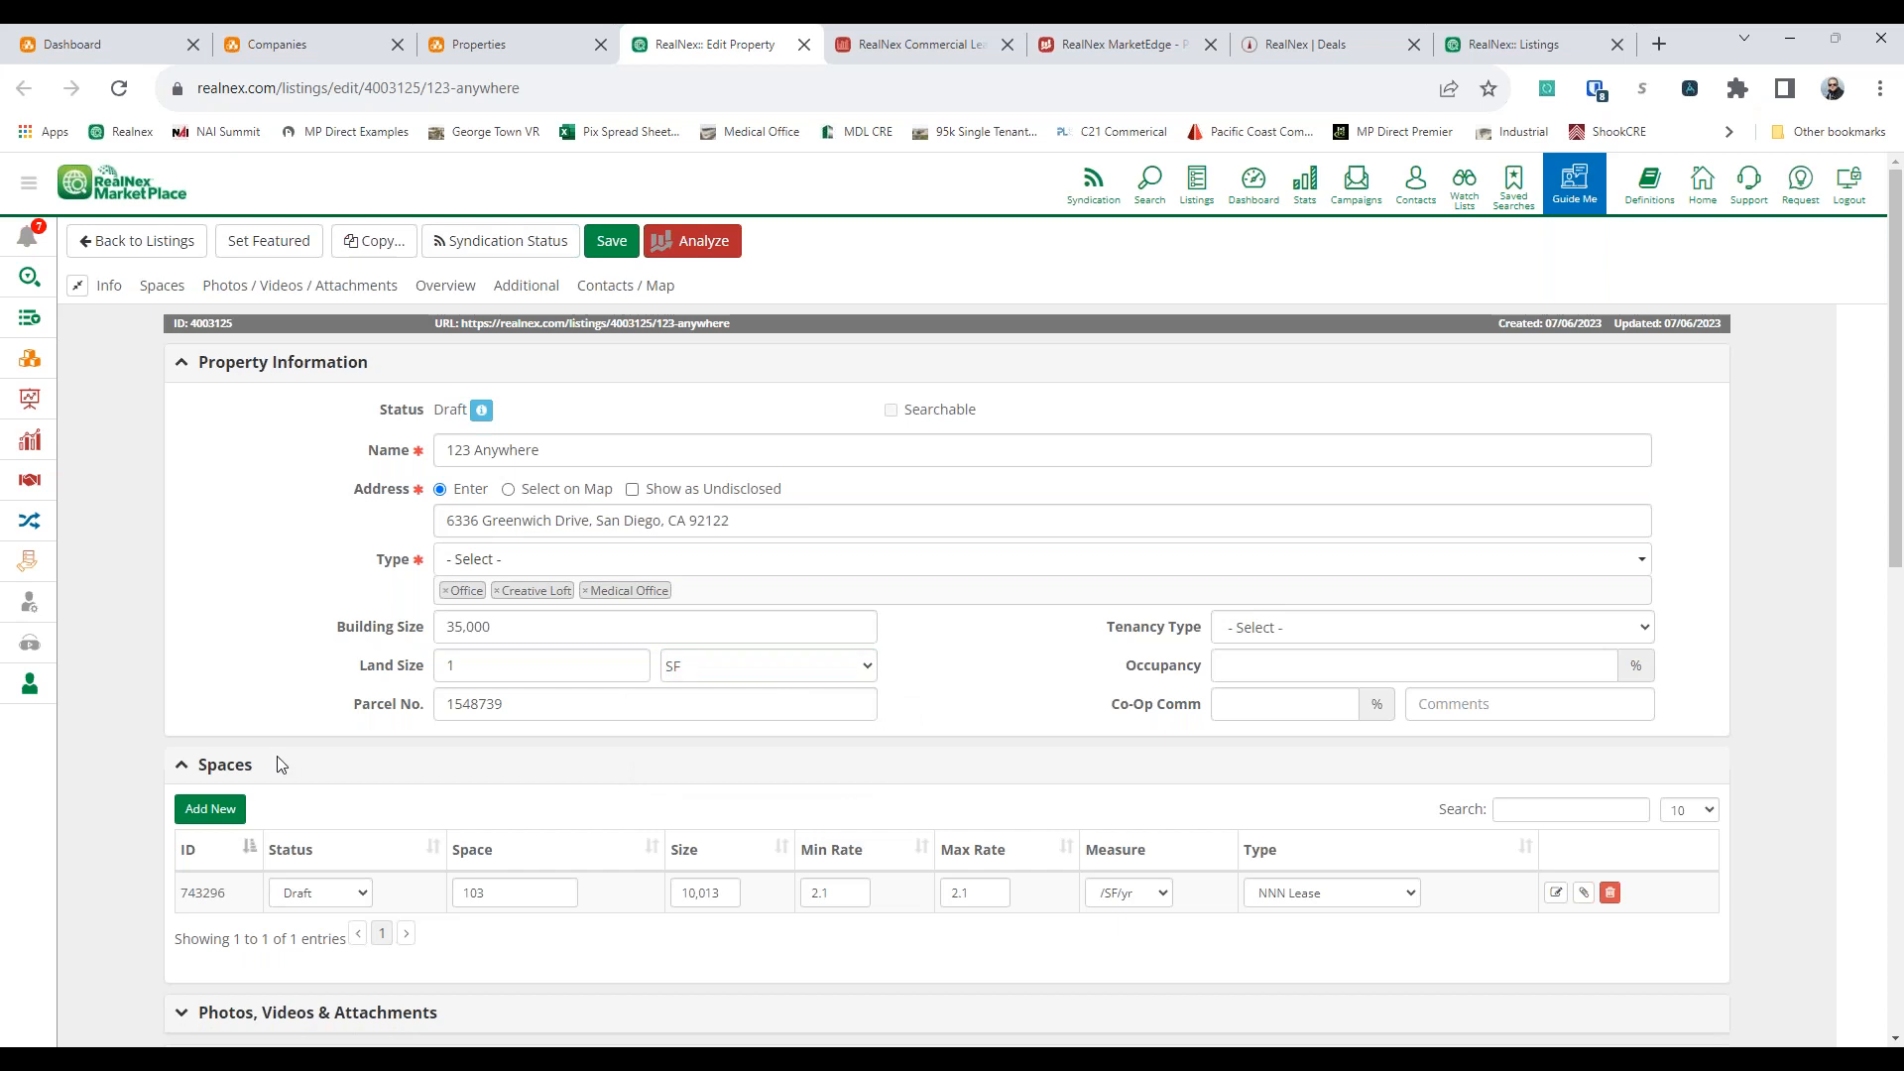
{"action": "left_click", "coordinate": [612, 250]}
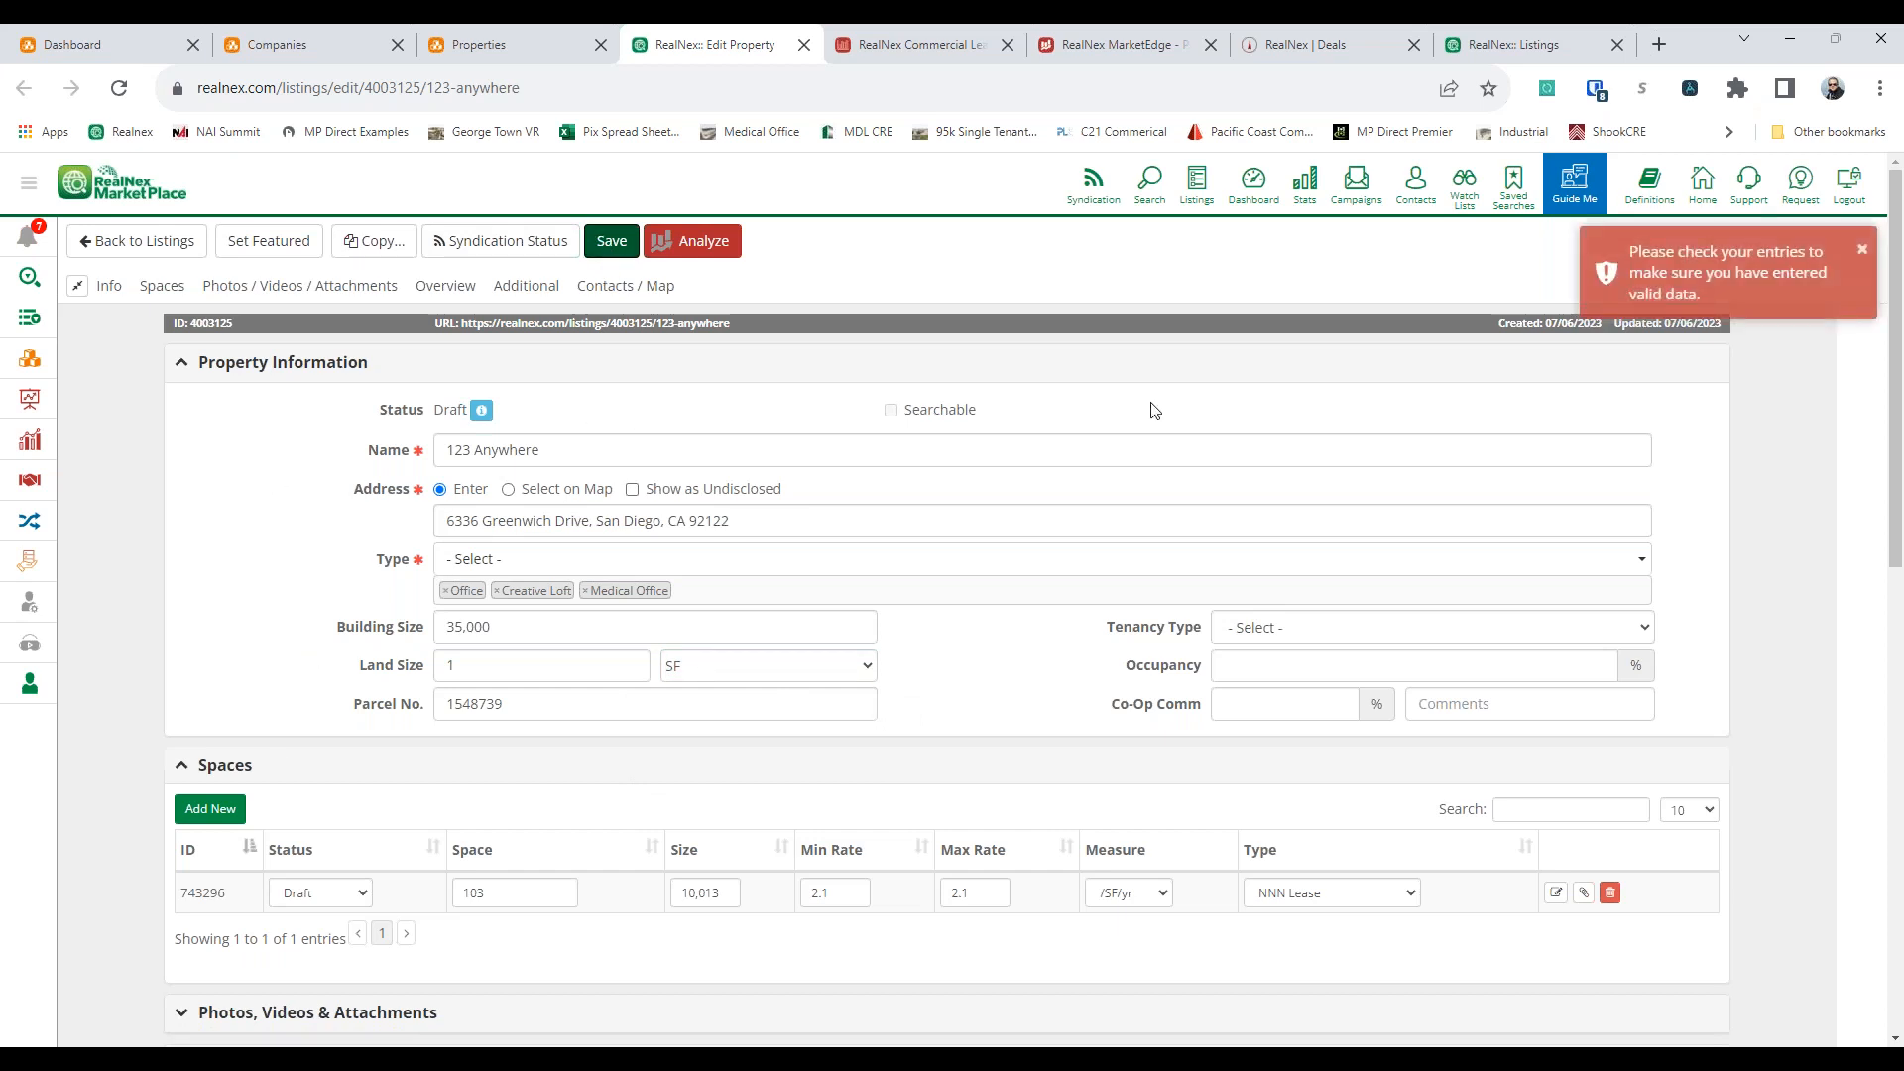
{"action": "left_click", "coordinate": [191, 250]}
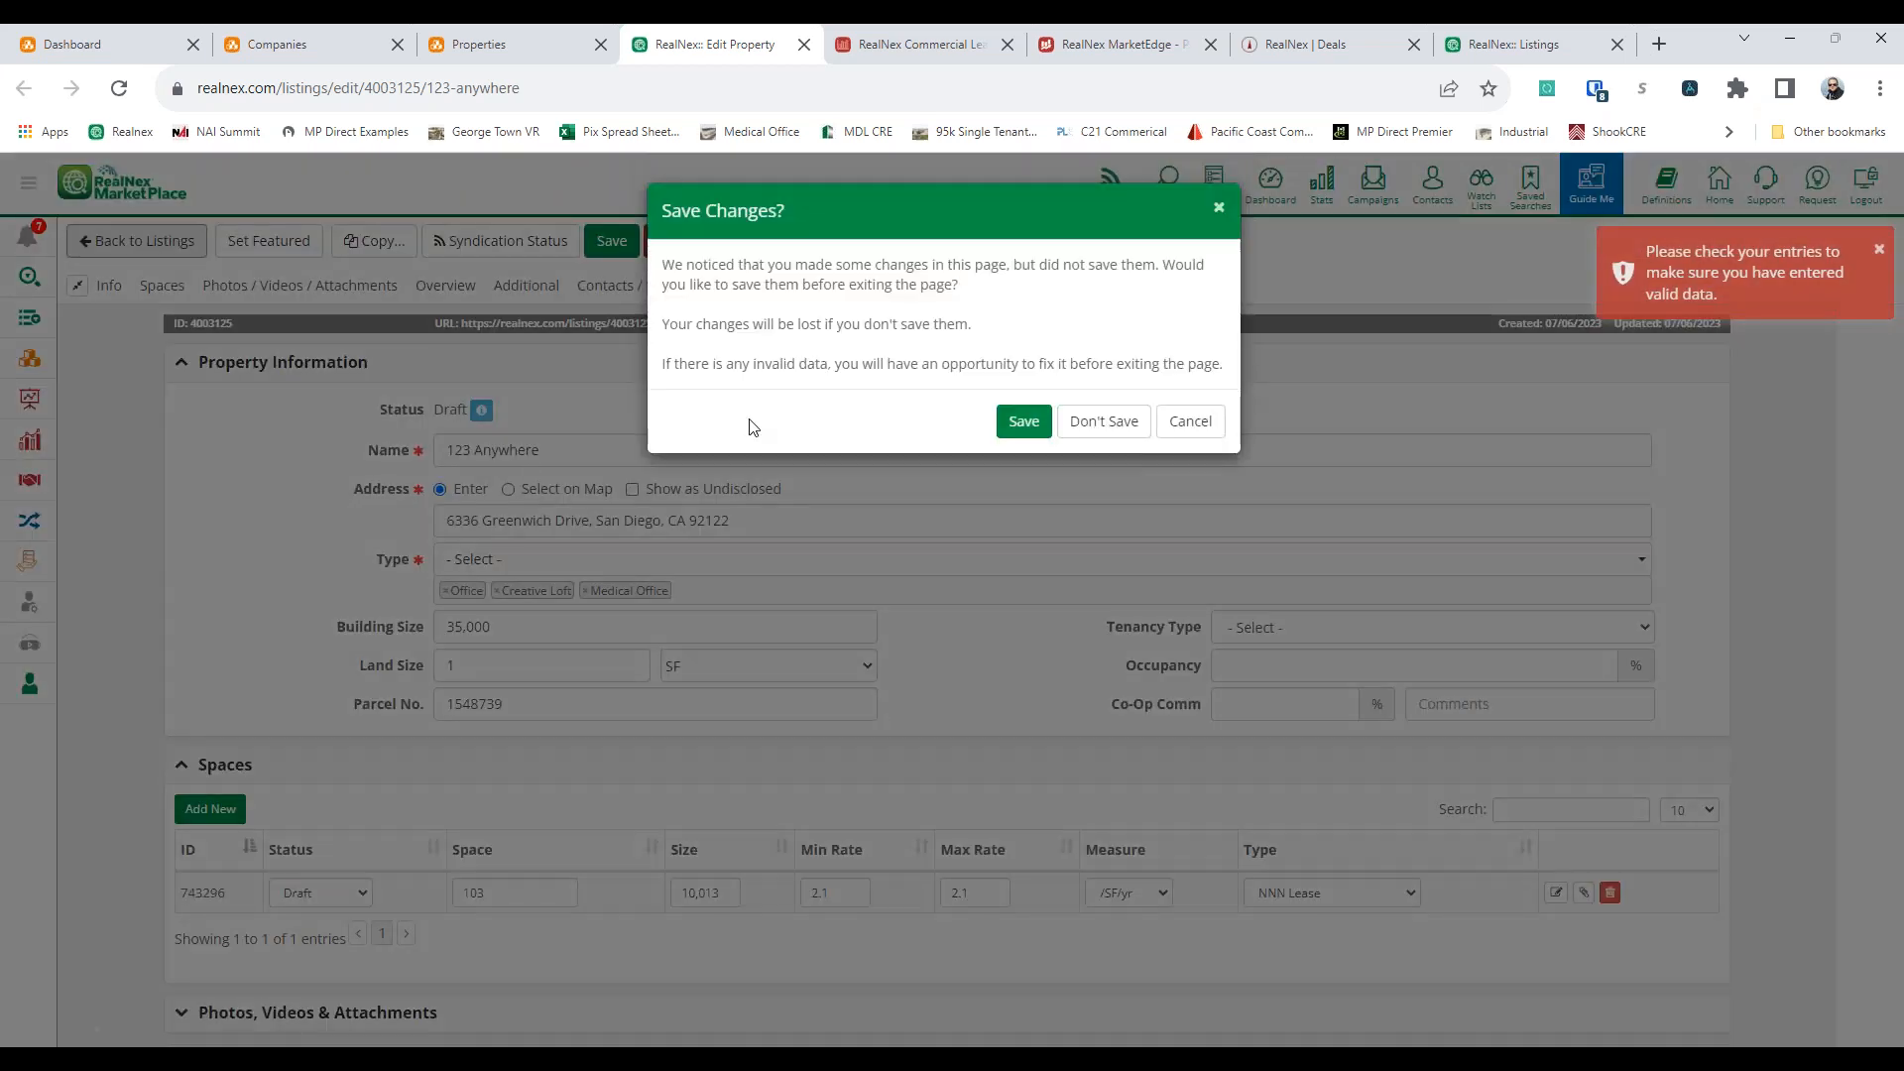
{"action": "left_click", "coordinate": [1018, 433]}
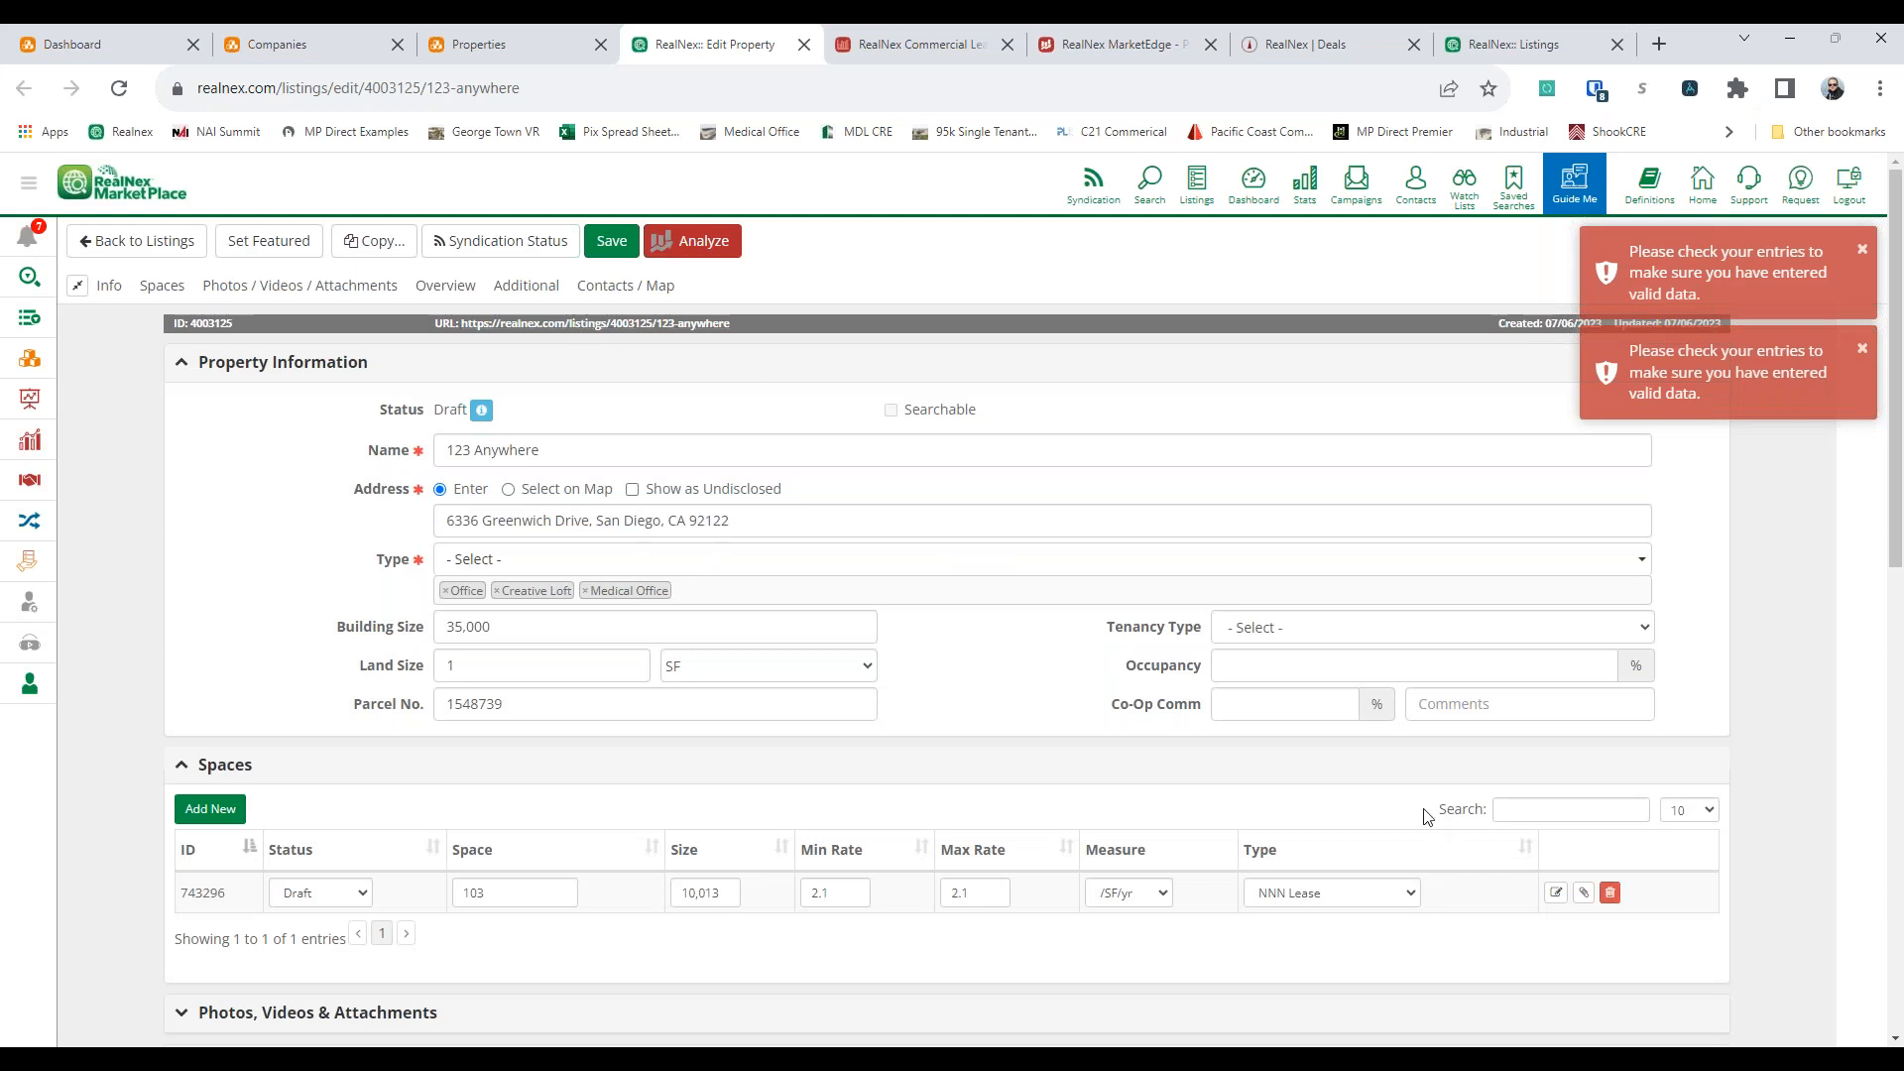
Try once more to make space 103 Available and save it, returning to the listing editor
{"action": "left_click", "coordinate": [1555, 892]}
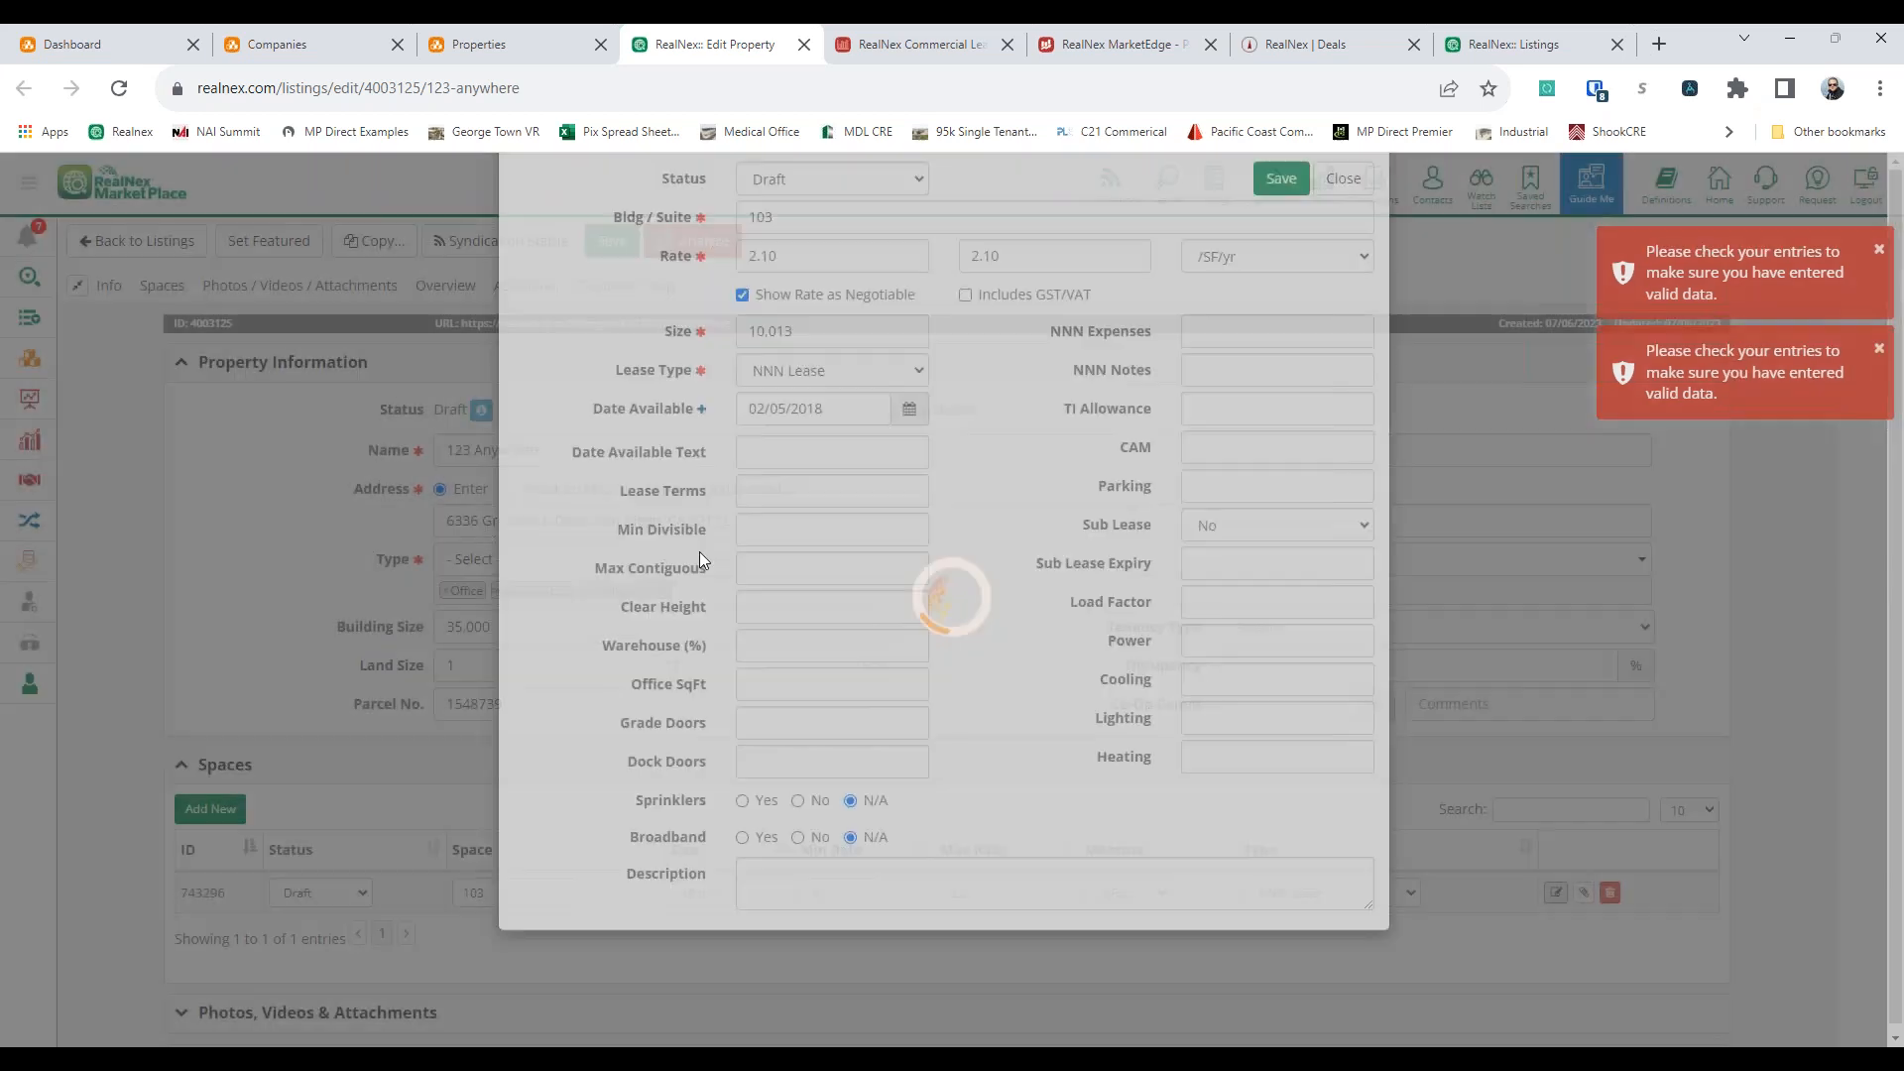
{"action": "left_click", "coordinate": [799, 277]}
{"action": "left_click", "coordinate": [793, 301]}
{"action": "left_click", "coordinate": [1003, 532]}
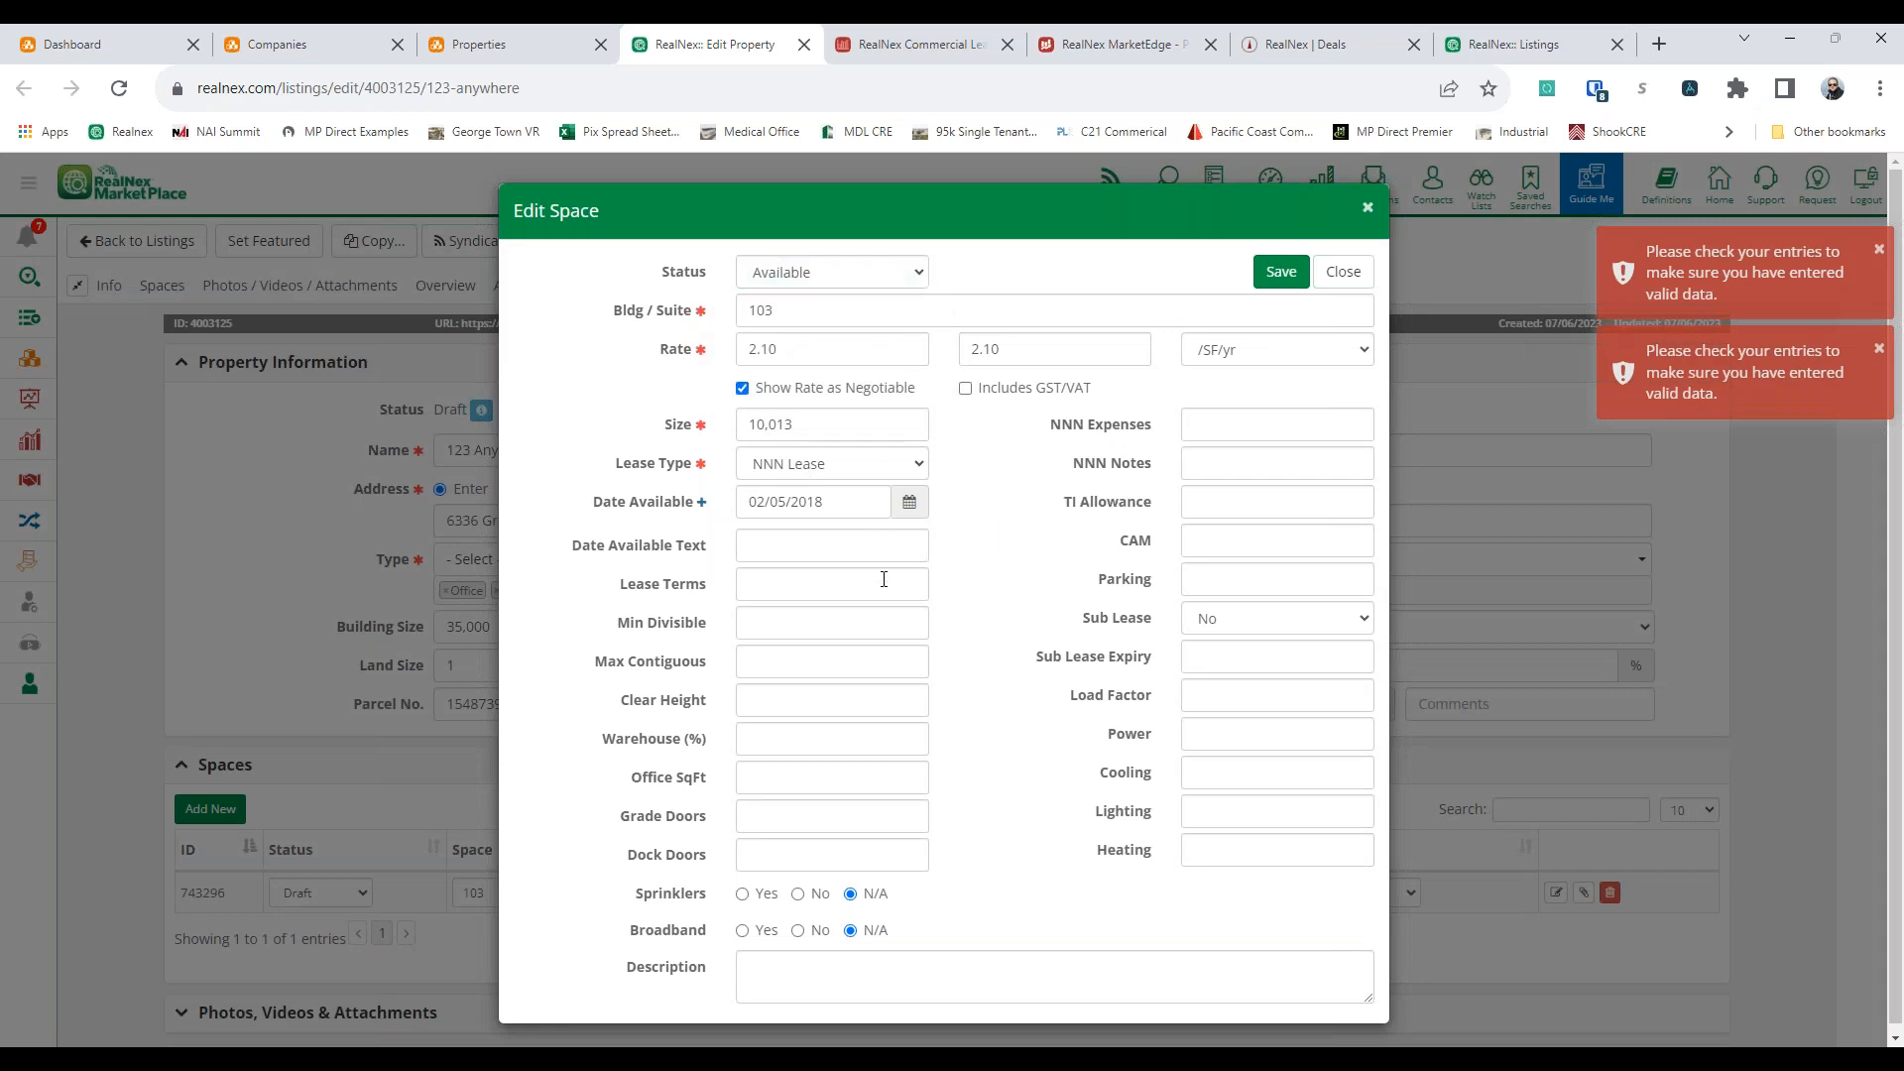
{"action": "left_click", "coordinate": [1280, 271]}
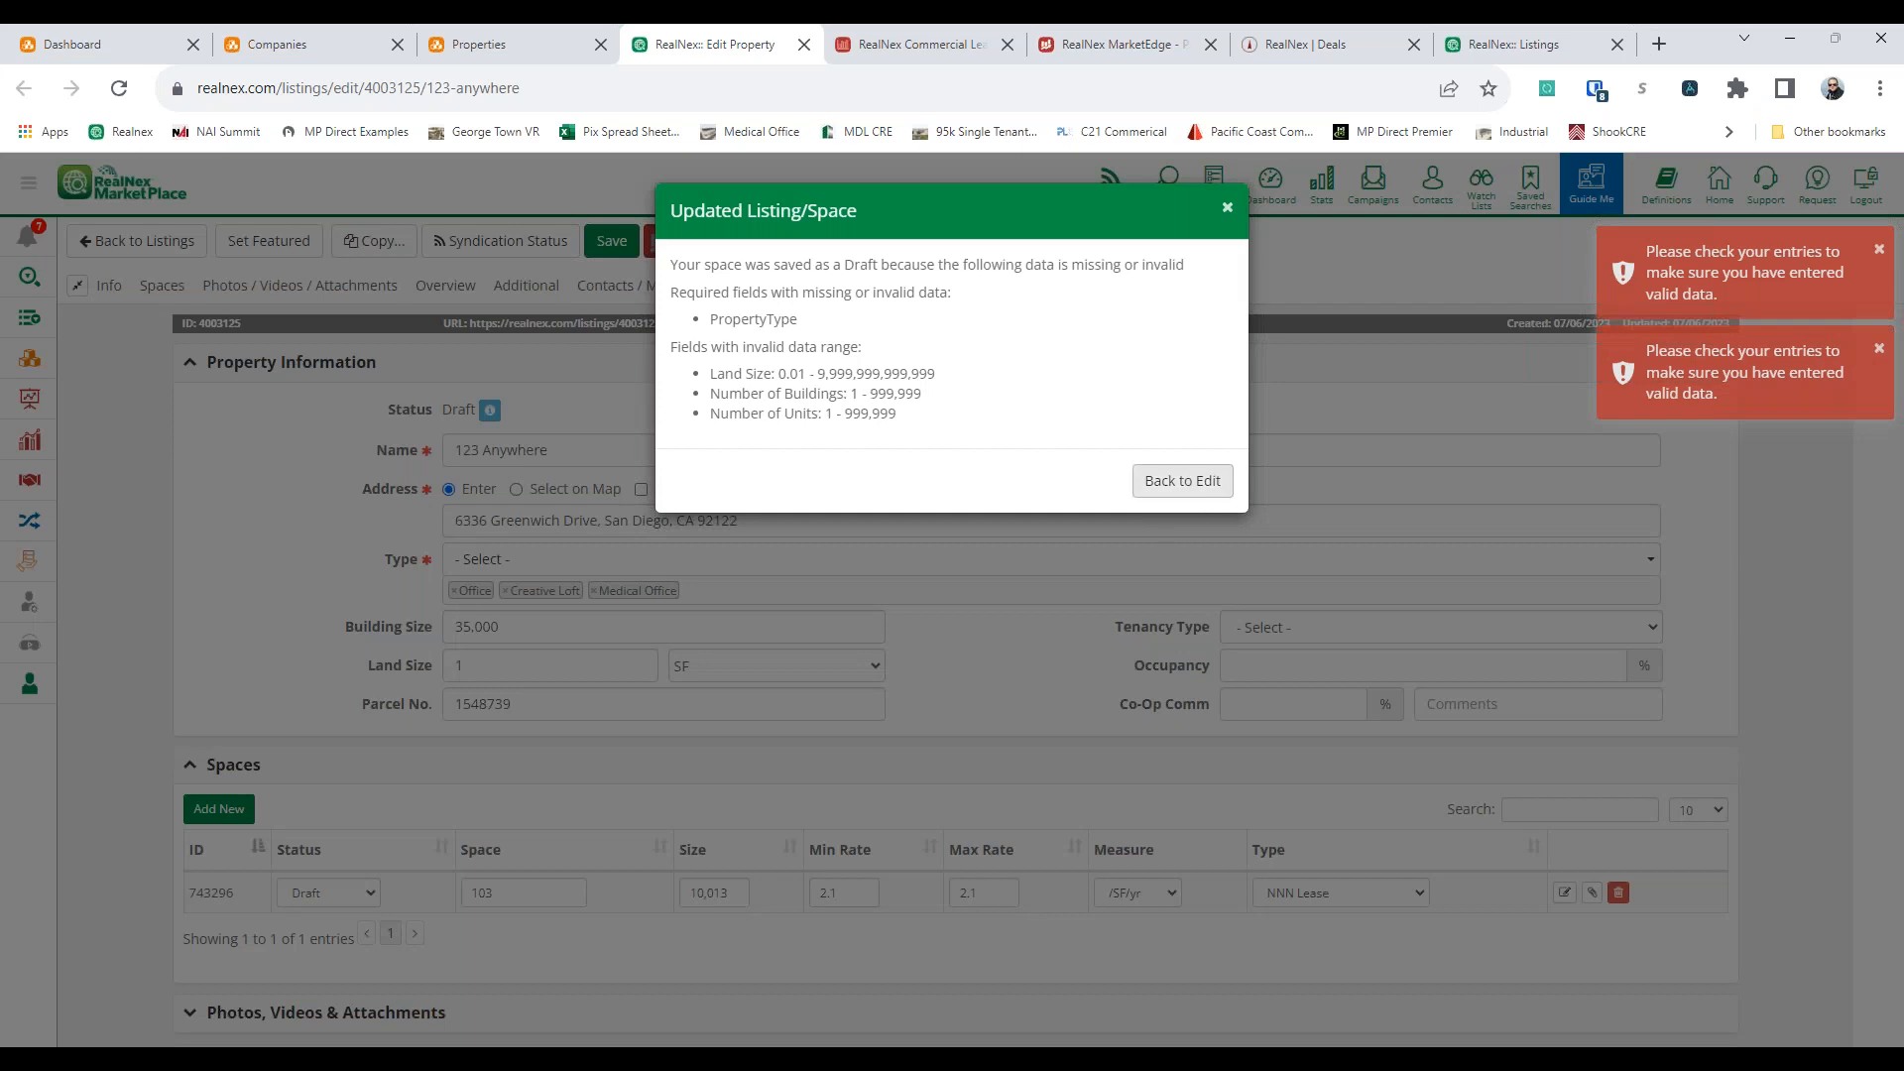
{"action": "left_click", "coordinate": [1181, 481]}
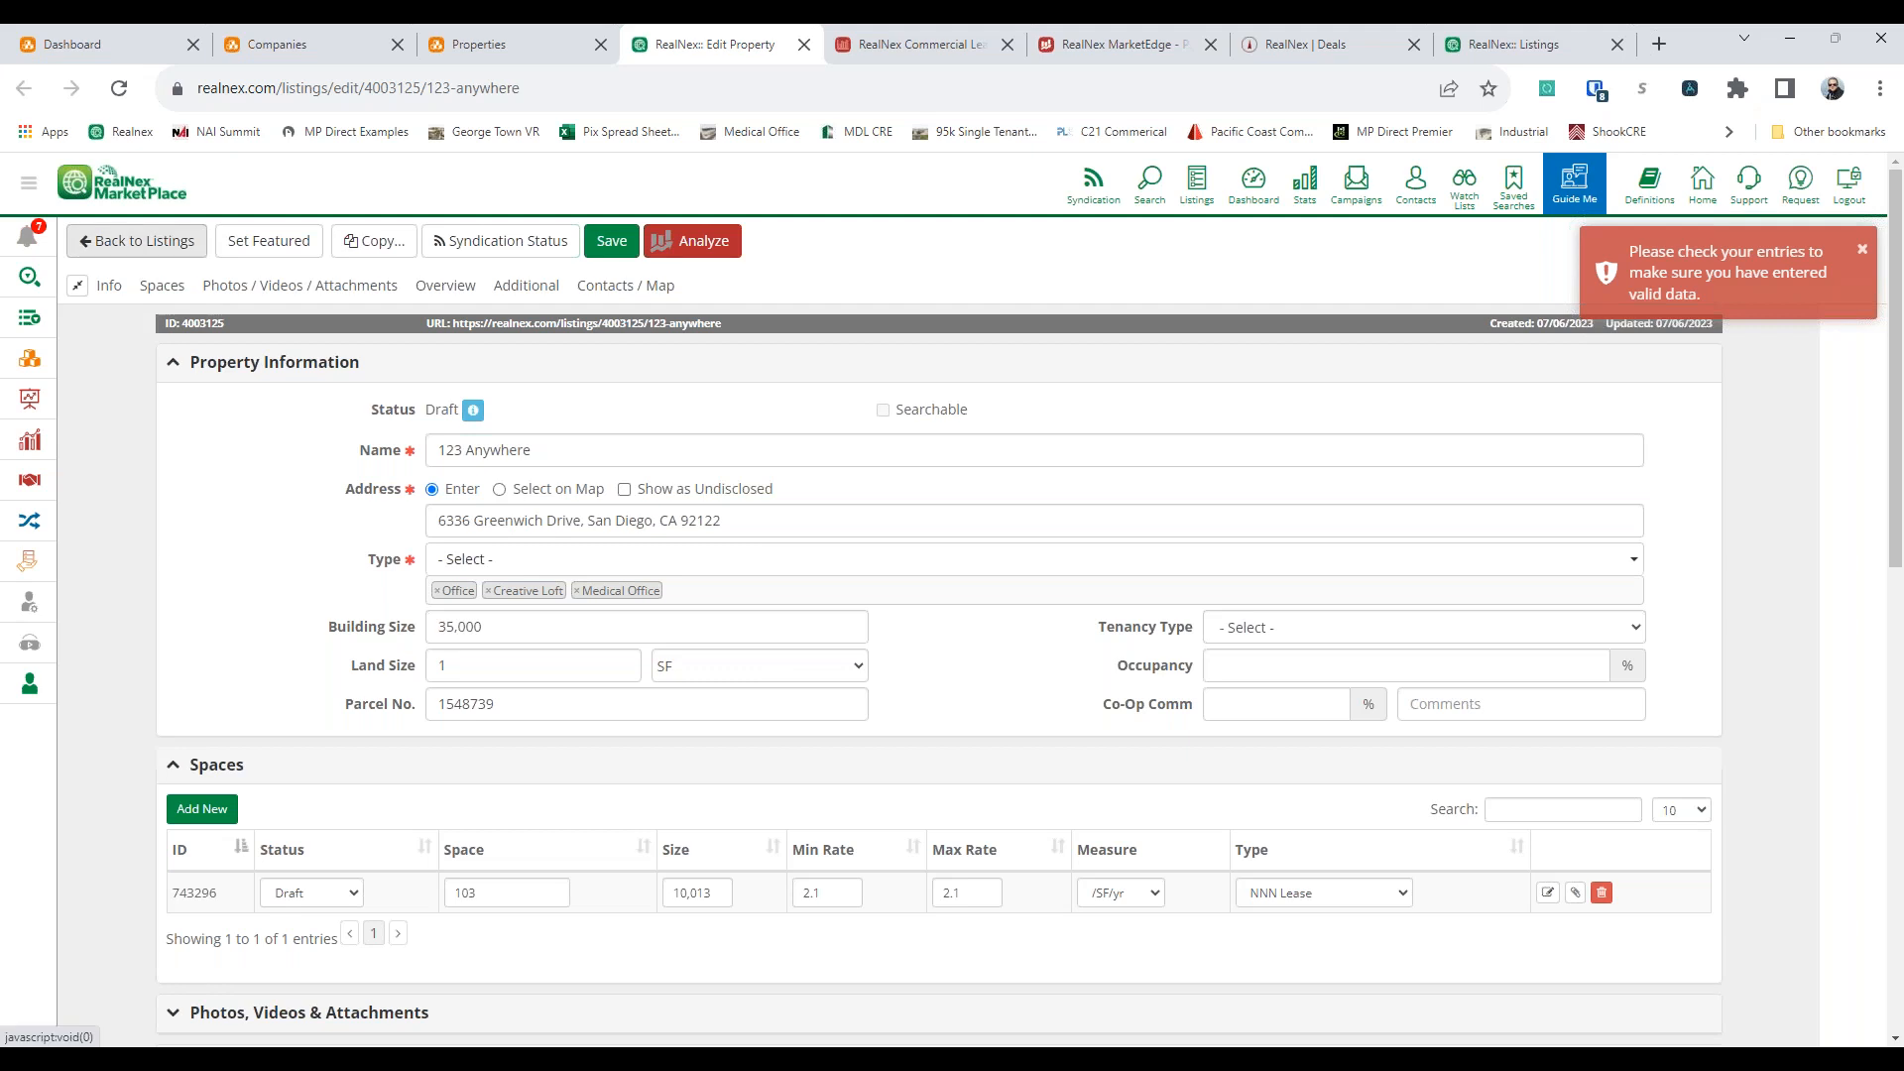
Stay in the 123 Anywhere listing editor, set the land size unit to Ac and try to save the listing
{"action": "left_click", "coordinate": [149, 238]}
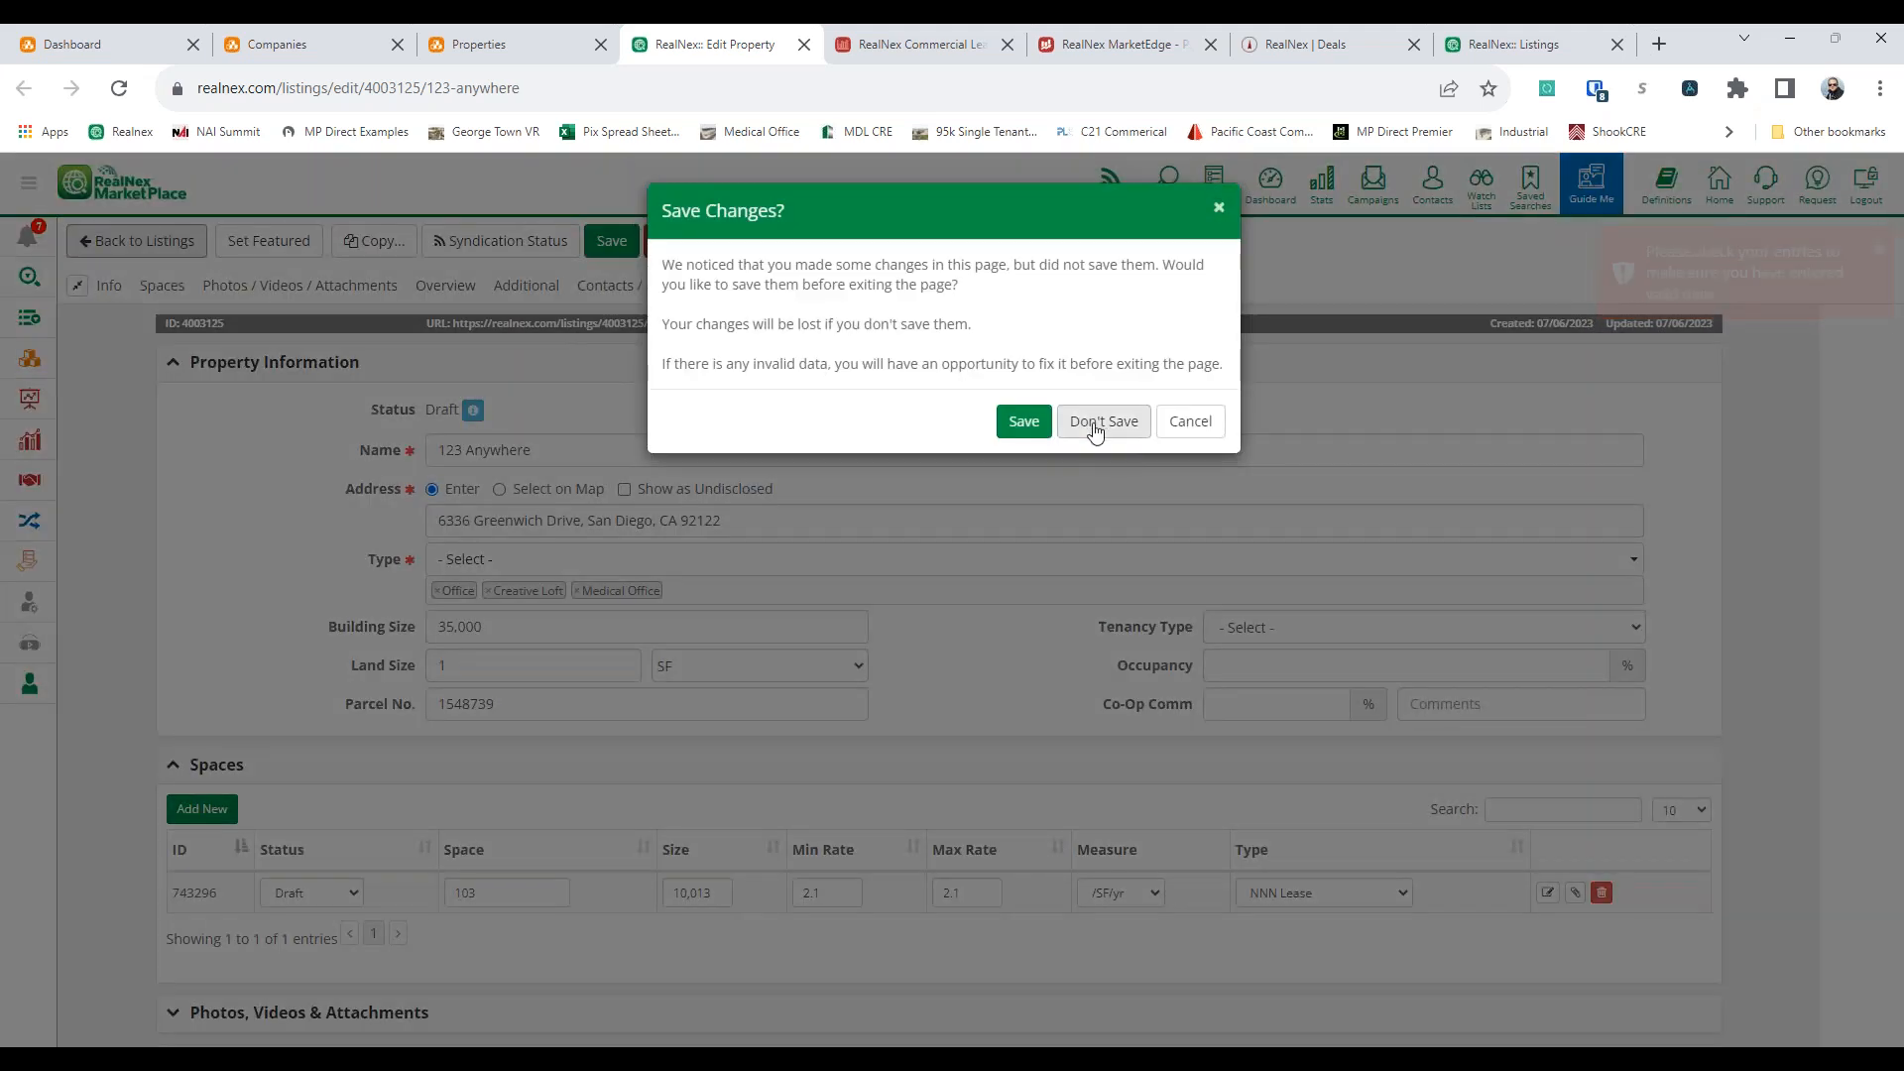
{"action": "left_click", "coordinate": [1264, 402]}
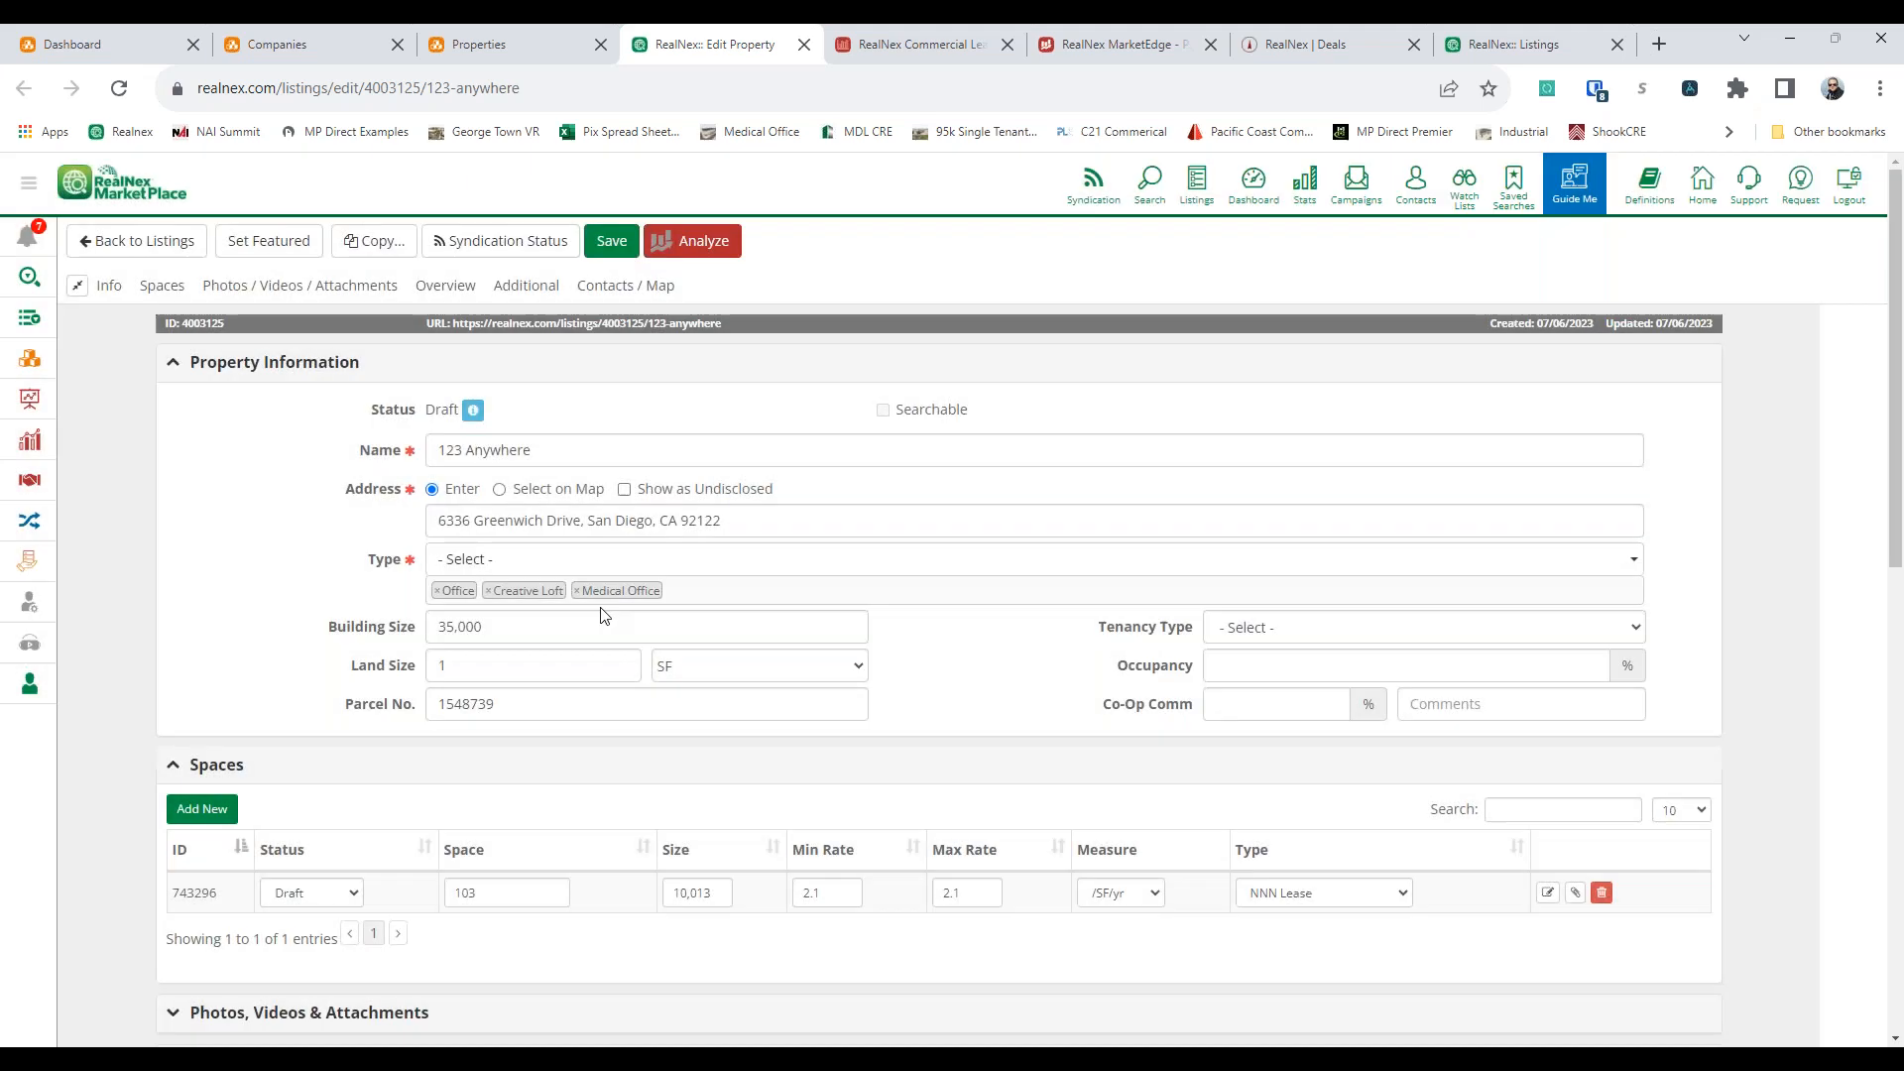
{"action": "double_click", "coordinate": [503, 666]}
{"action": "left_click", "coordinate": [734, 668]}
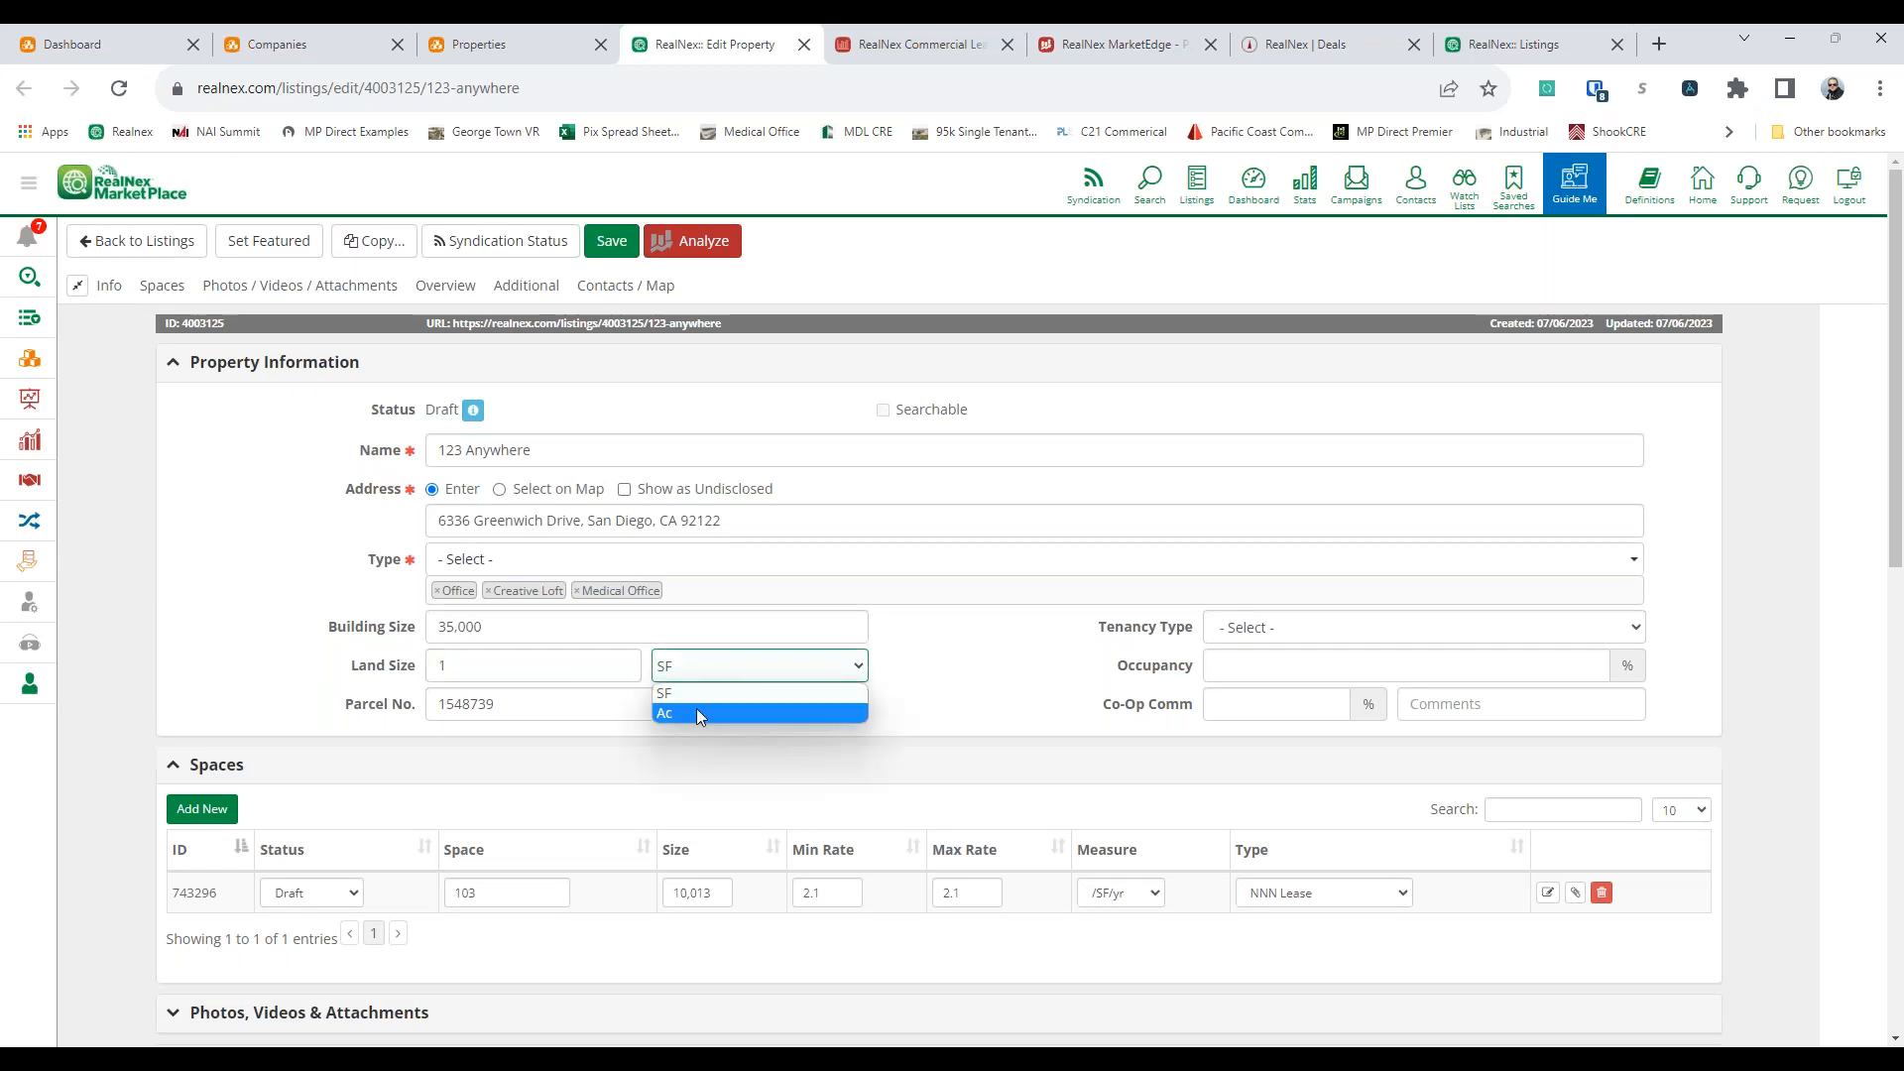
{"action": "left_click", "coordinate": [696, 708]}
{"action": "left_click", "coordinate": [599, 243]}
{"action": "left_click", "coordinate": [599, 245]}
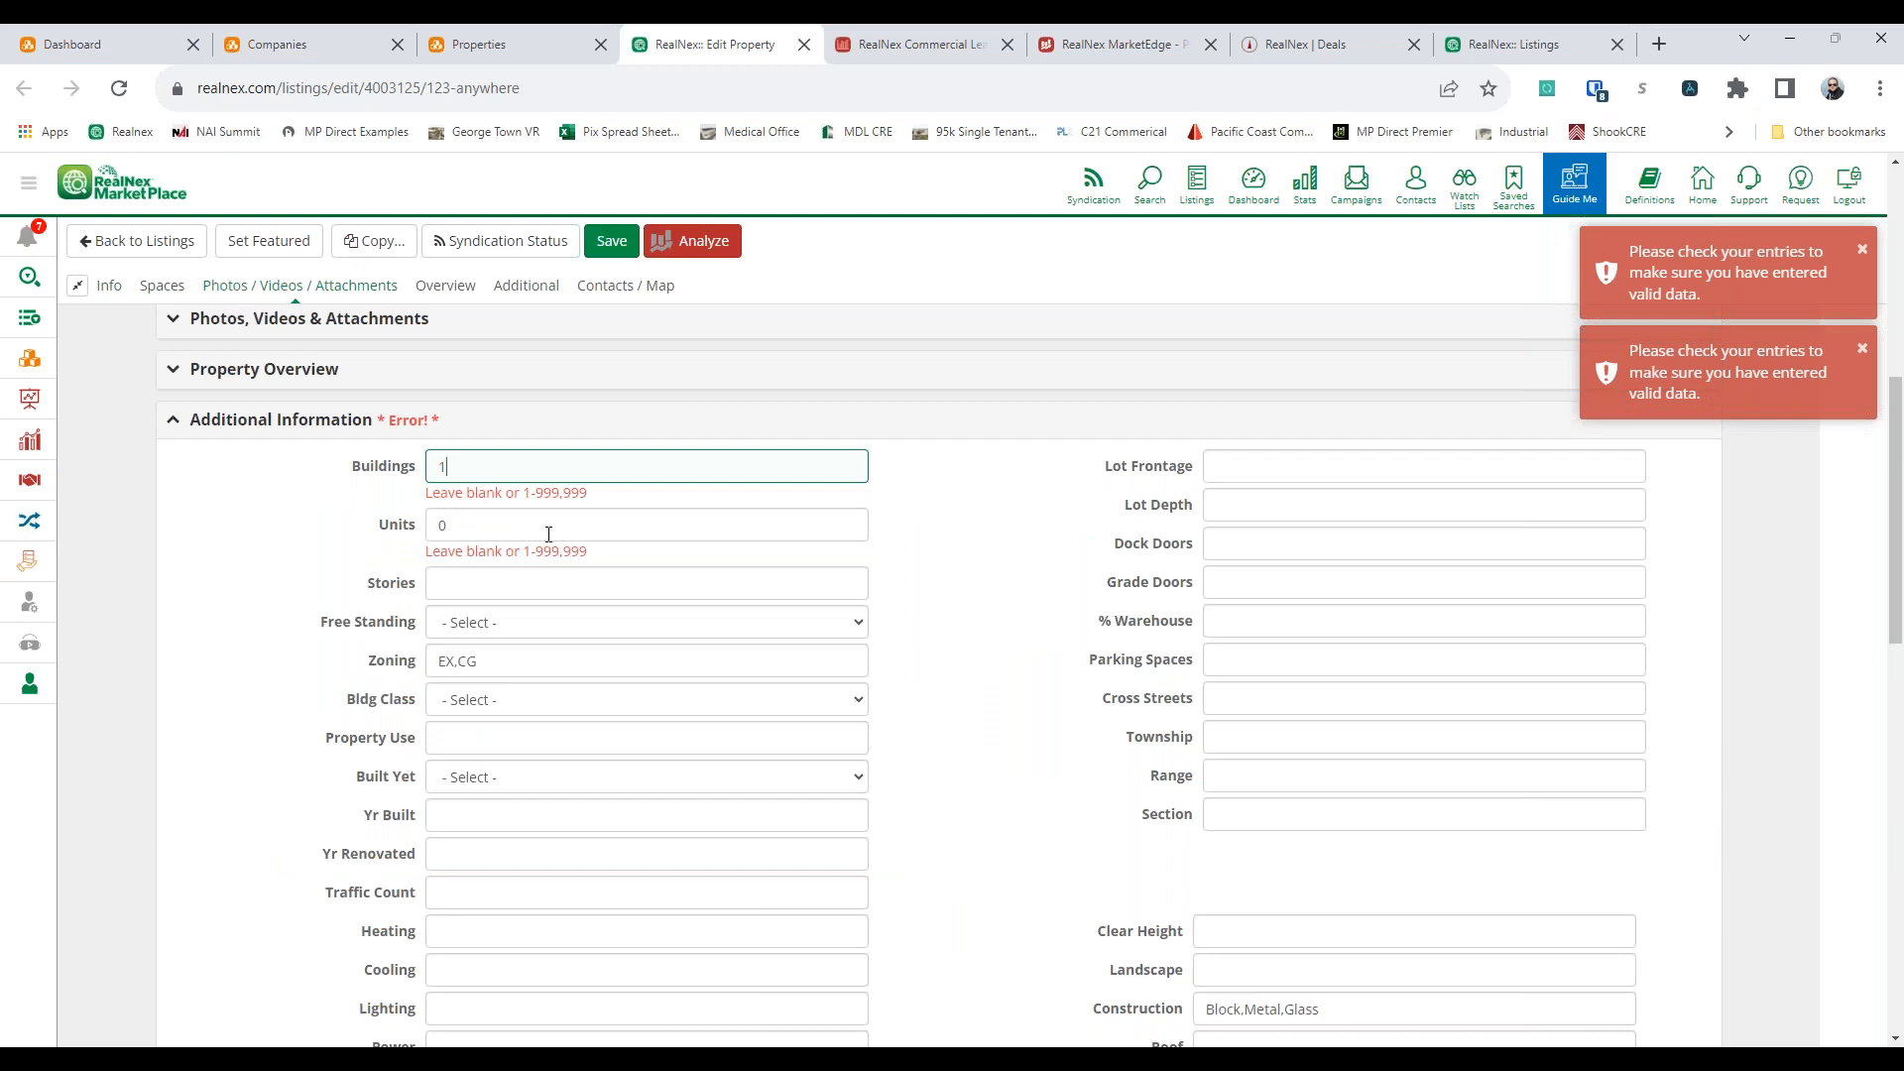
Set both Buildings and Units to 1 in the additional information and save the listing
{"action": "key", "text": "Tab"}
{"action": "type", "text": "1"}
{"action": "left_click", "coordinate": [612, 241]}
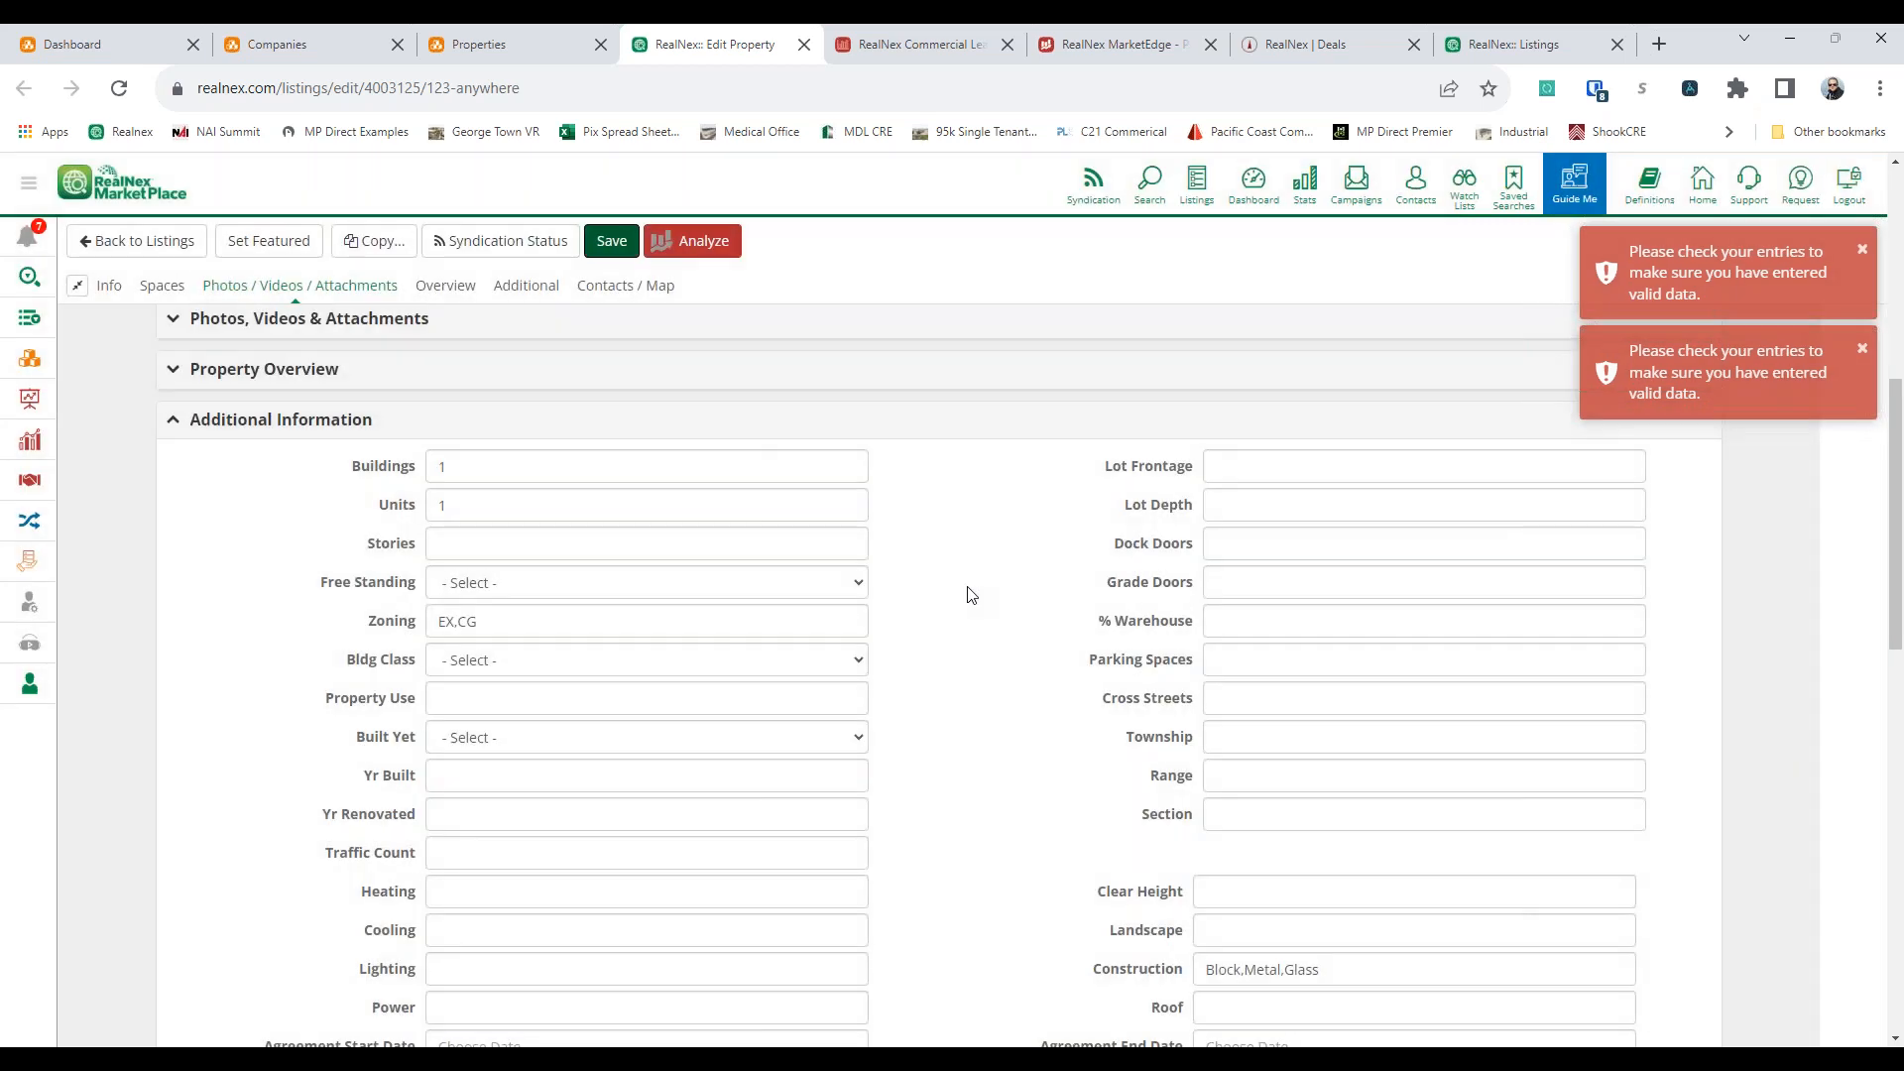
Set the status of space 103 to Available, save it and return to the listings overview
{"action": "scroll", "coordinate": [970, 595], "scroll_direction": "up", "scroll_amount": 7}
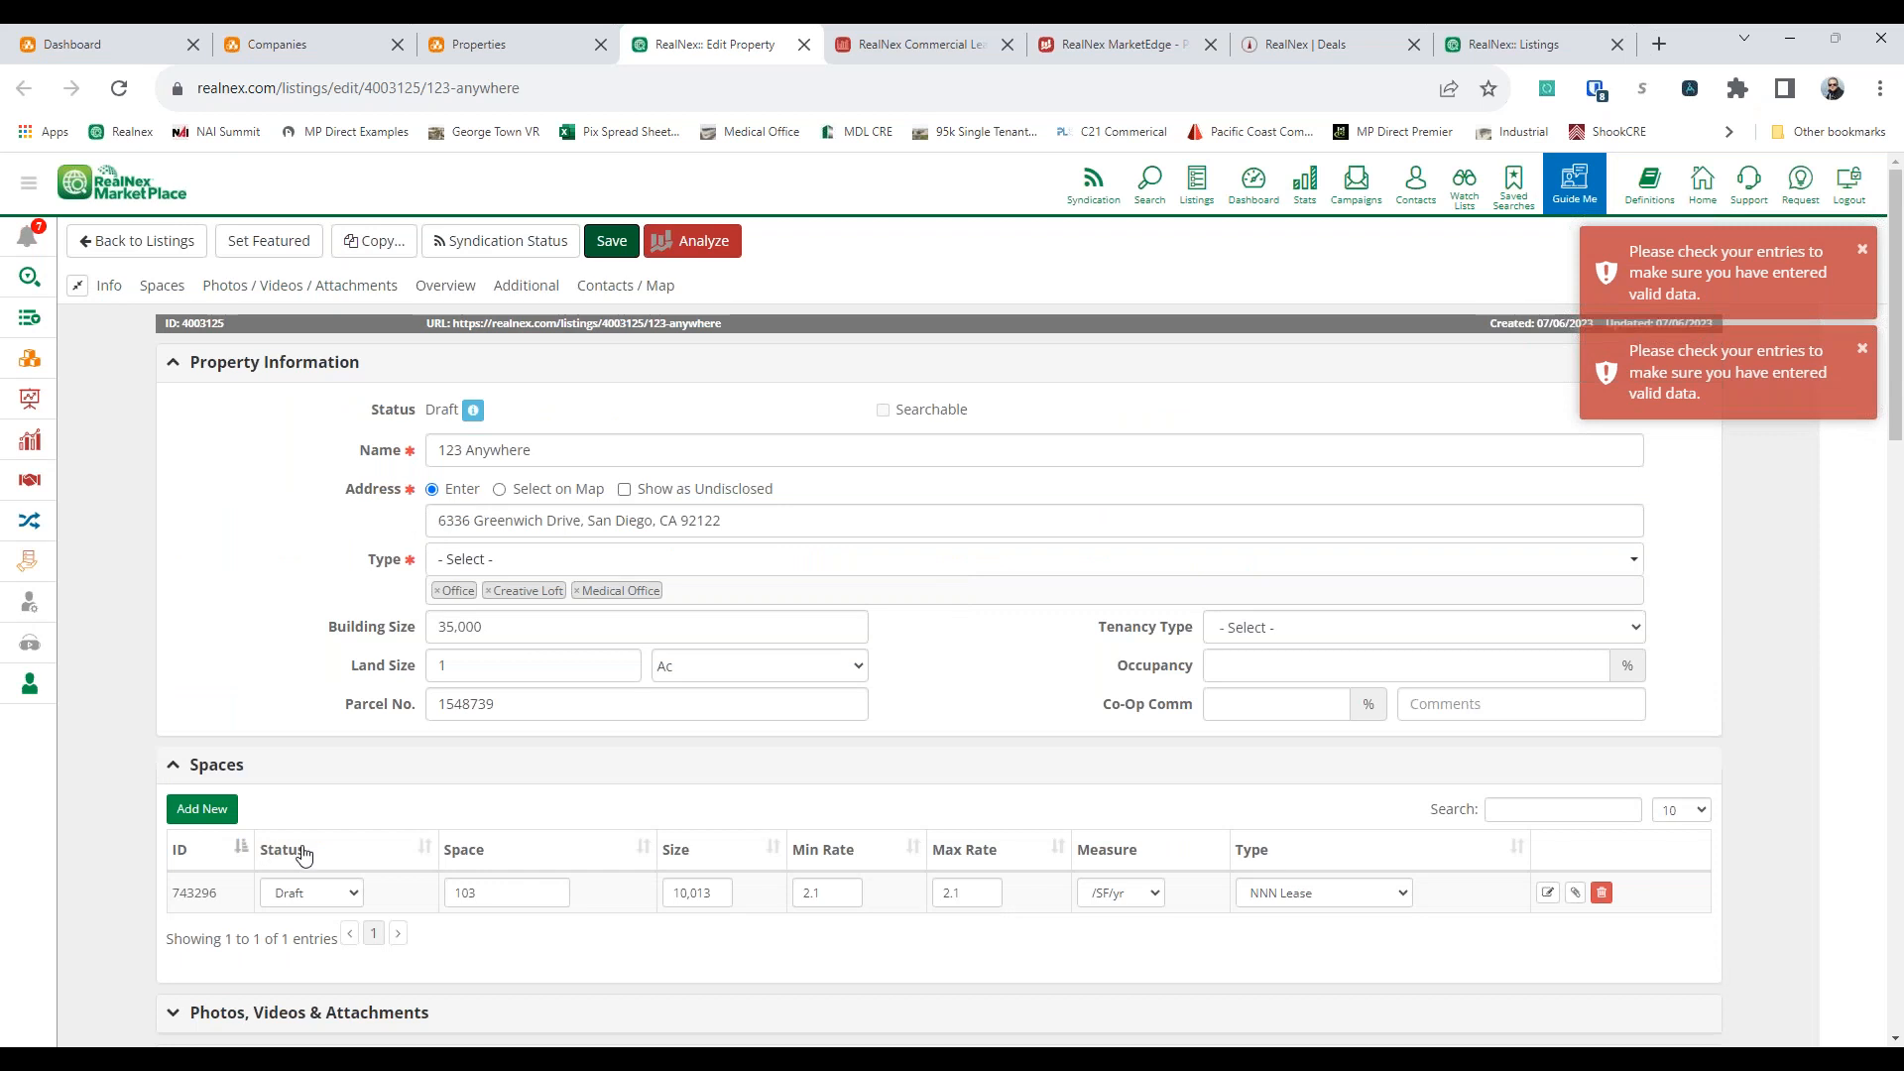
{"action": "left_click", "coordinate": [1549, 893]}
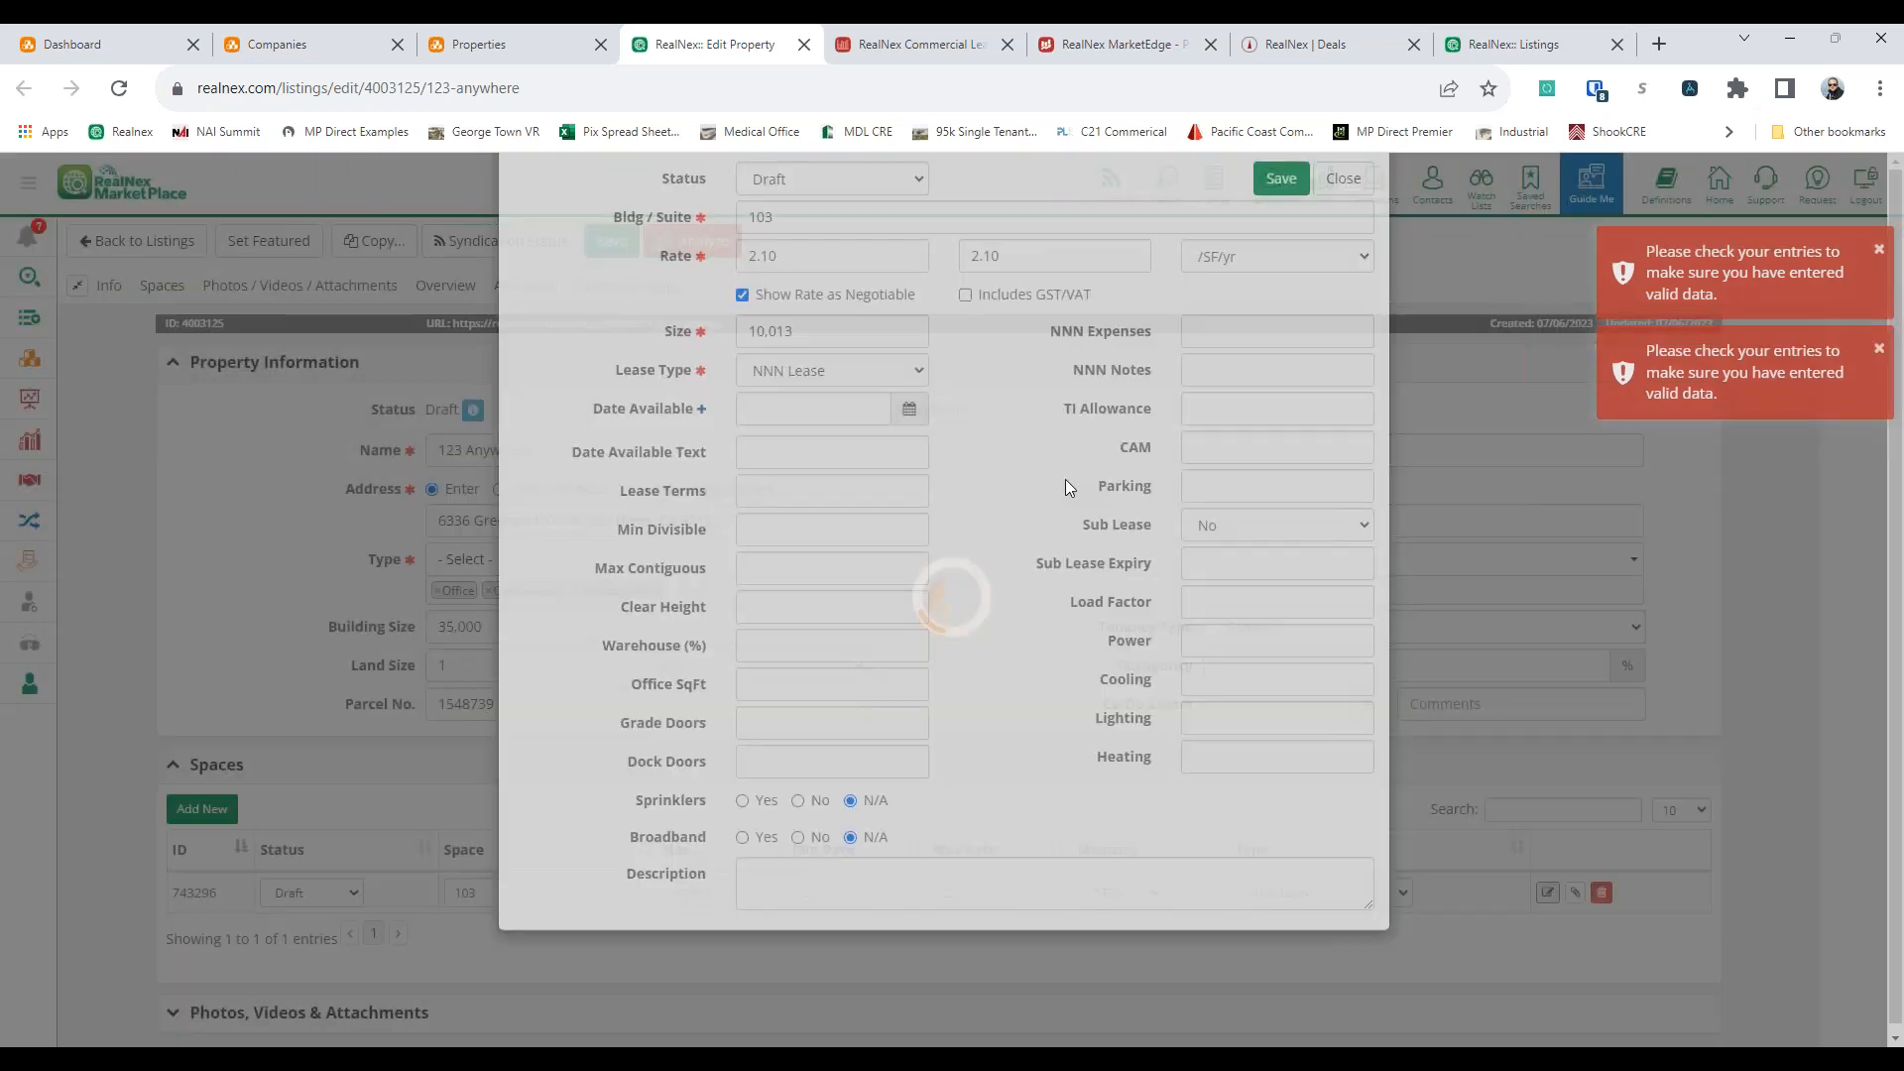
{"action": "left_click", "coordinate": [823, 273]}
{"action": "left_click", "coordinate": [805, 320]}
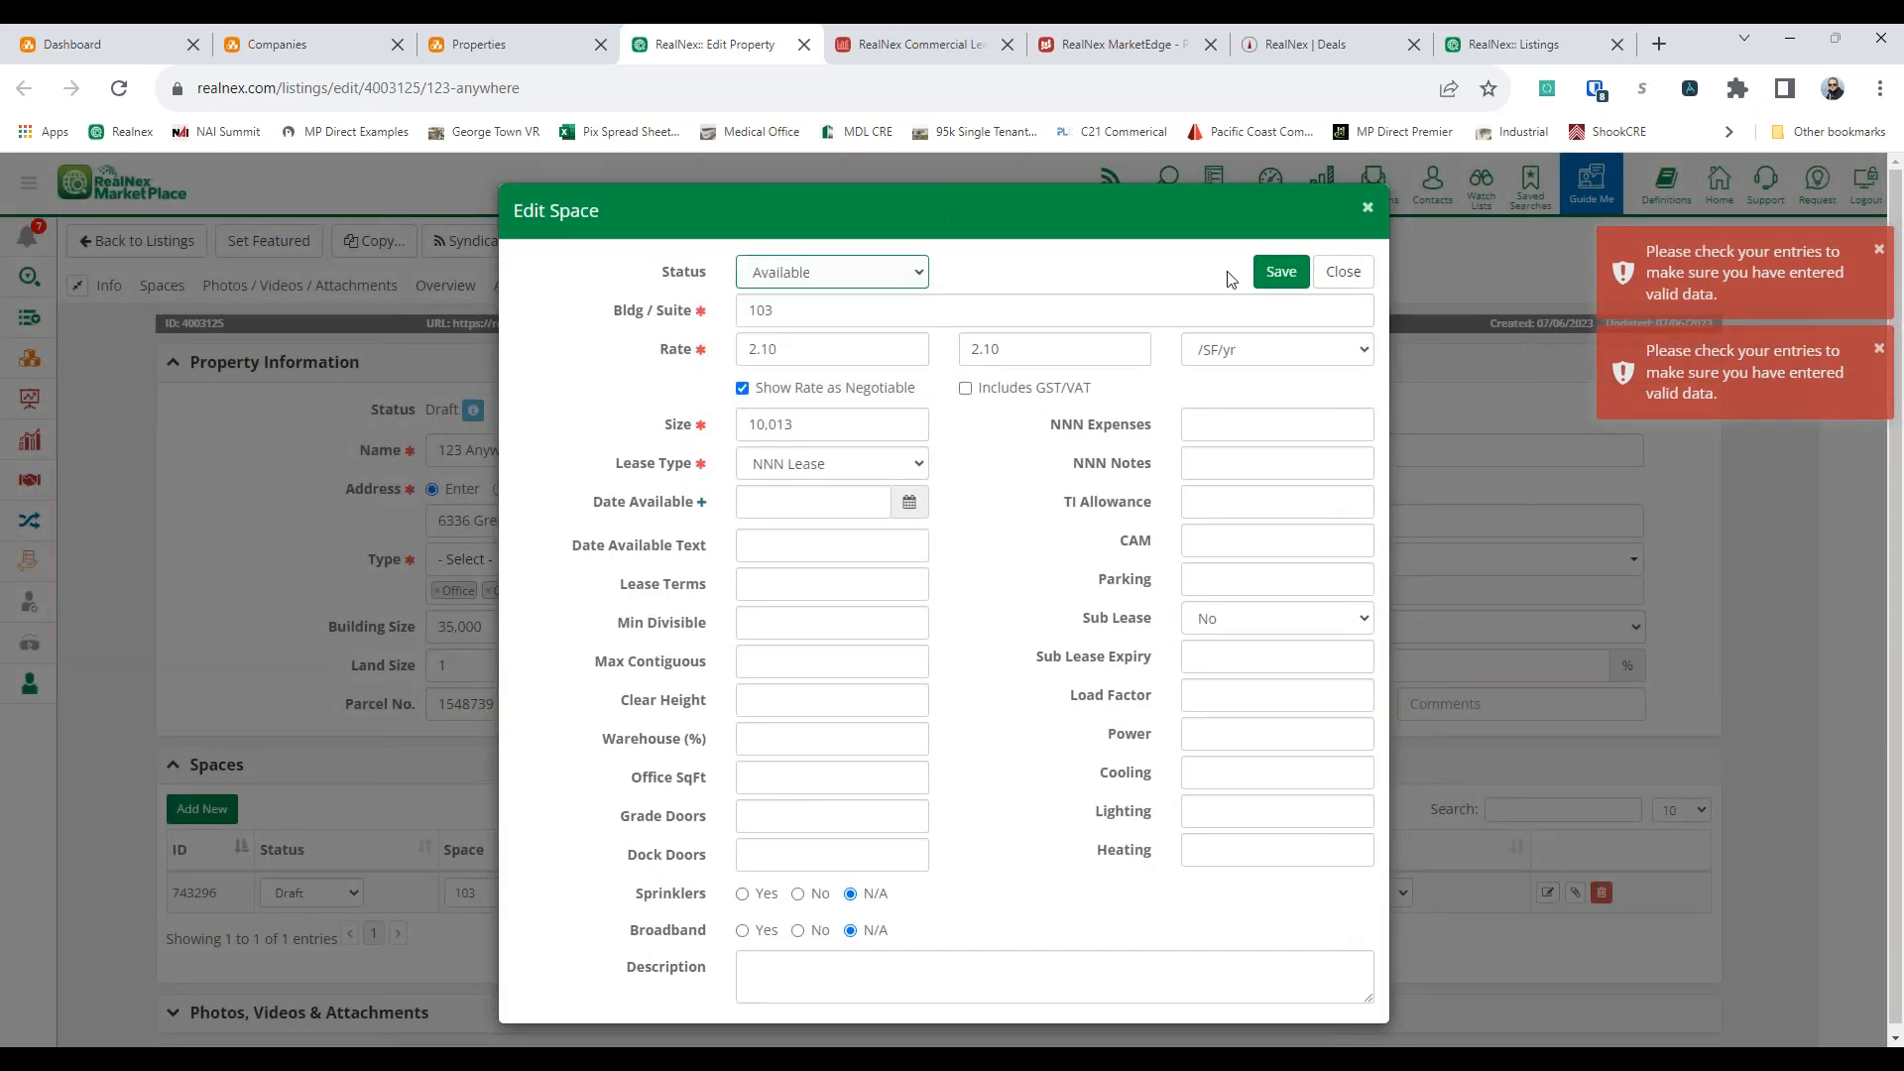
{"action": "left_click", "coordinate": [1279, 271]}
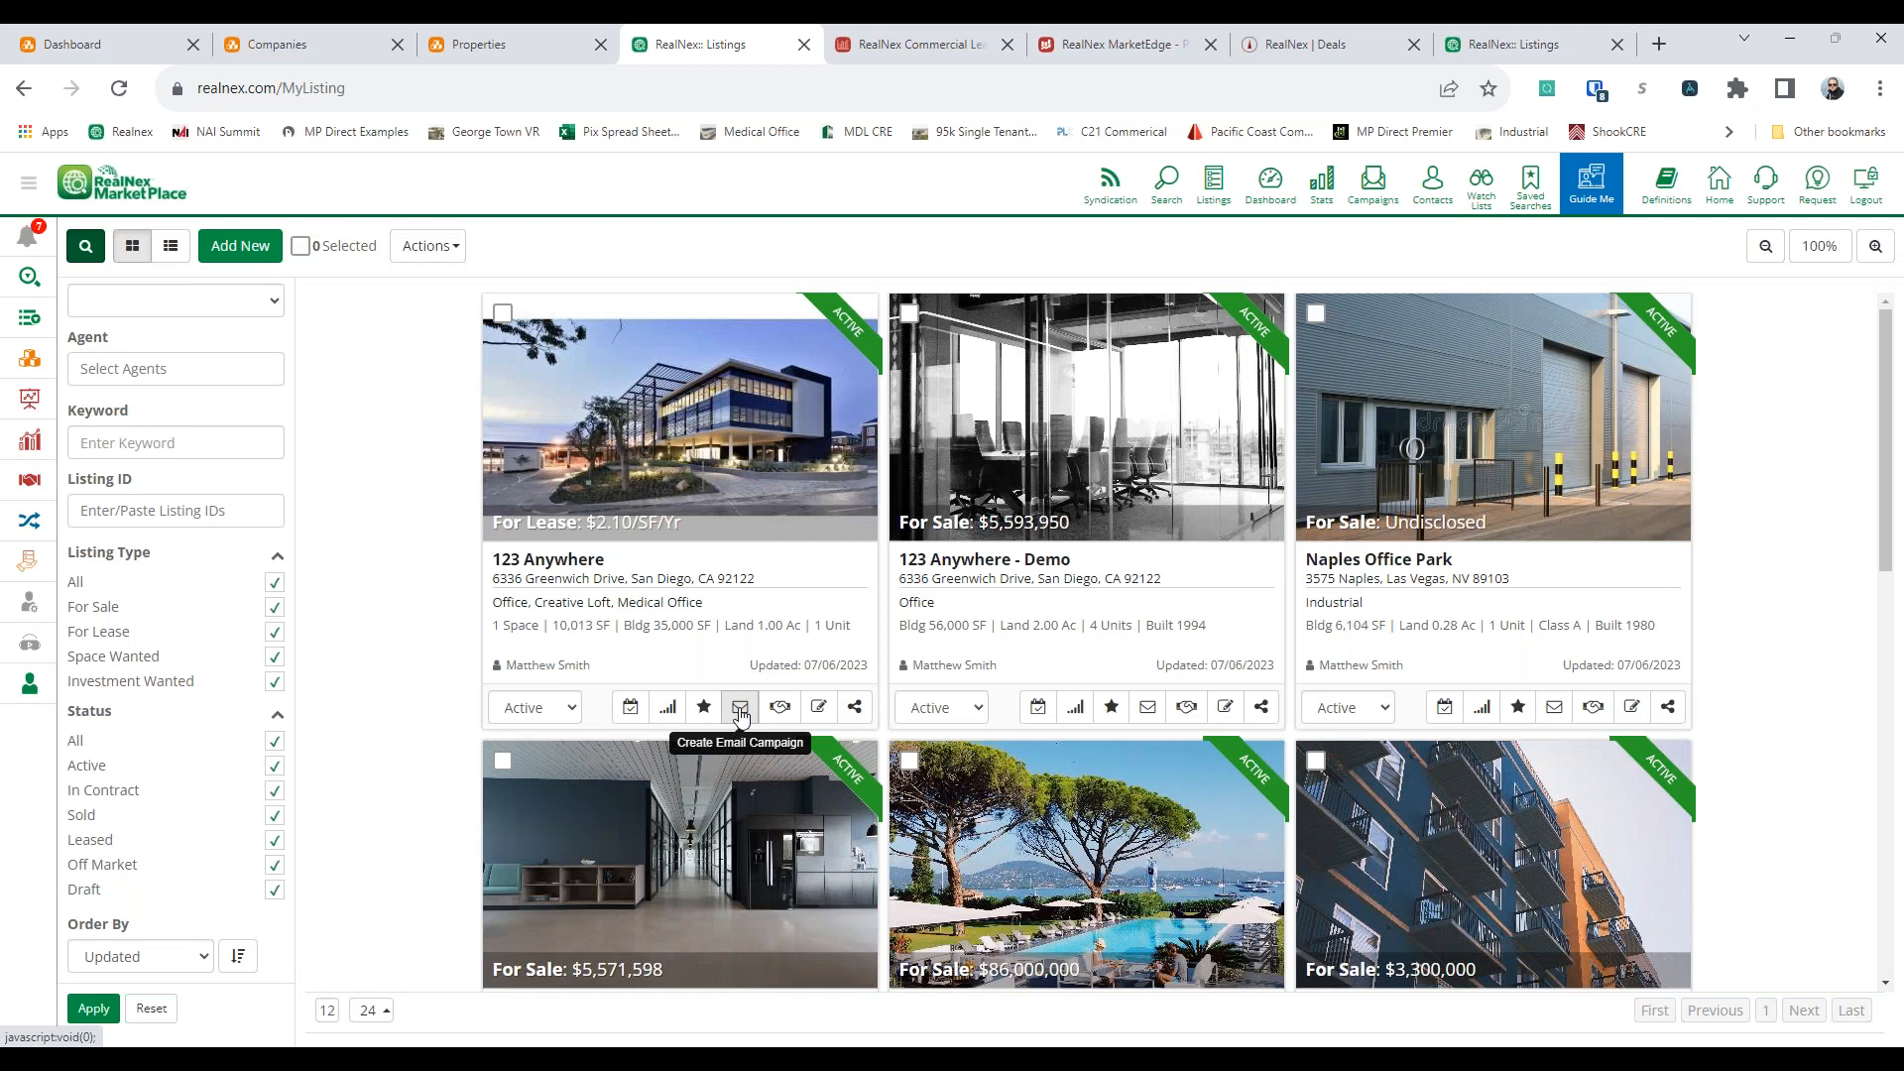
Review the social network and email sharing options of the 123 Anywhere lease listing
{"action": "left_click", "coordinate": [854, 708]}
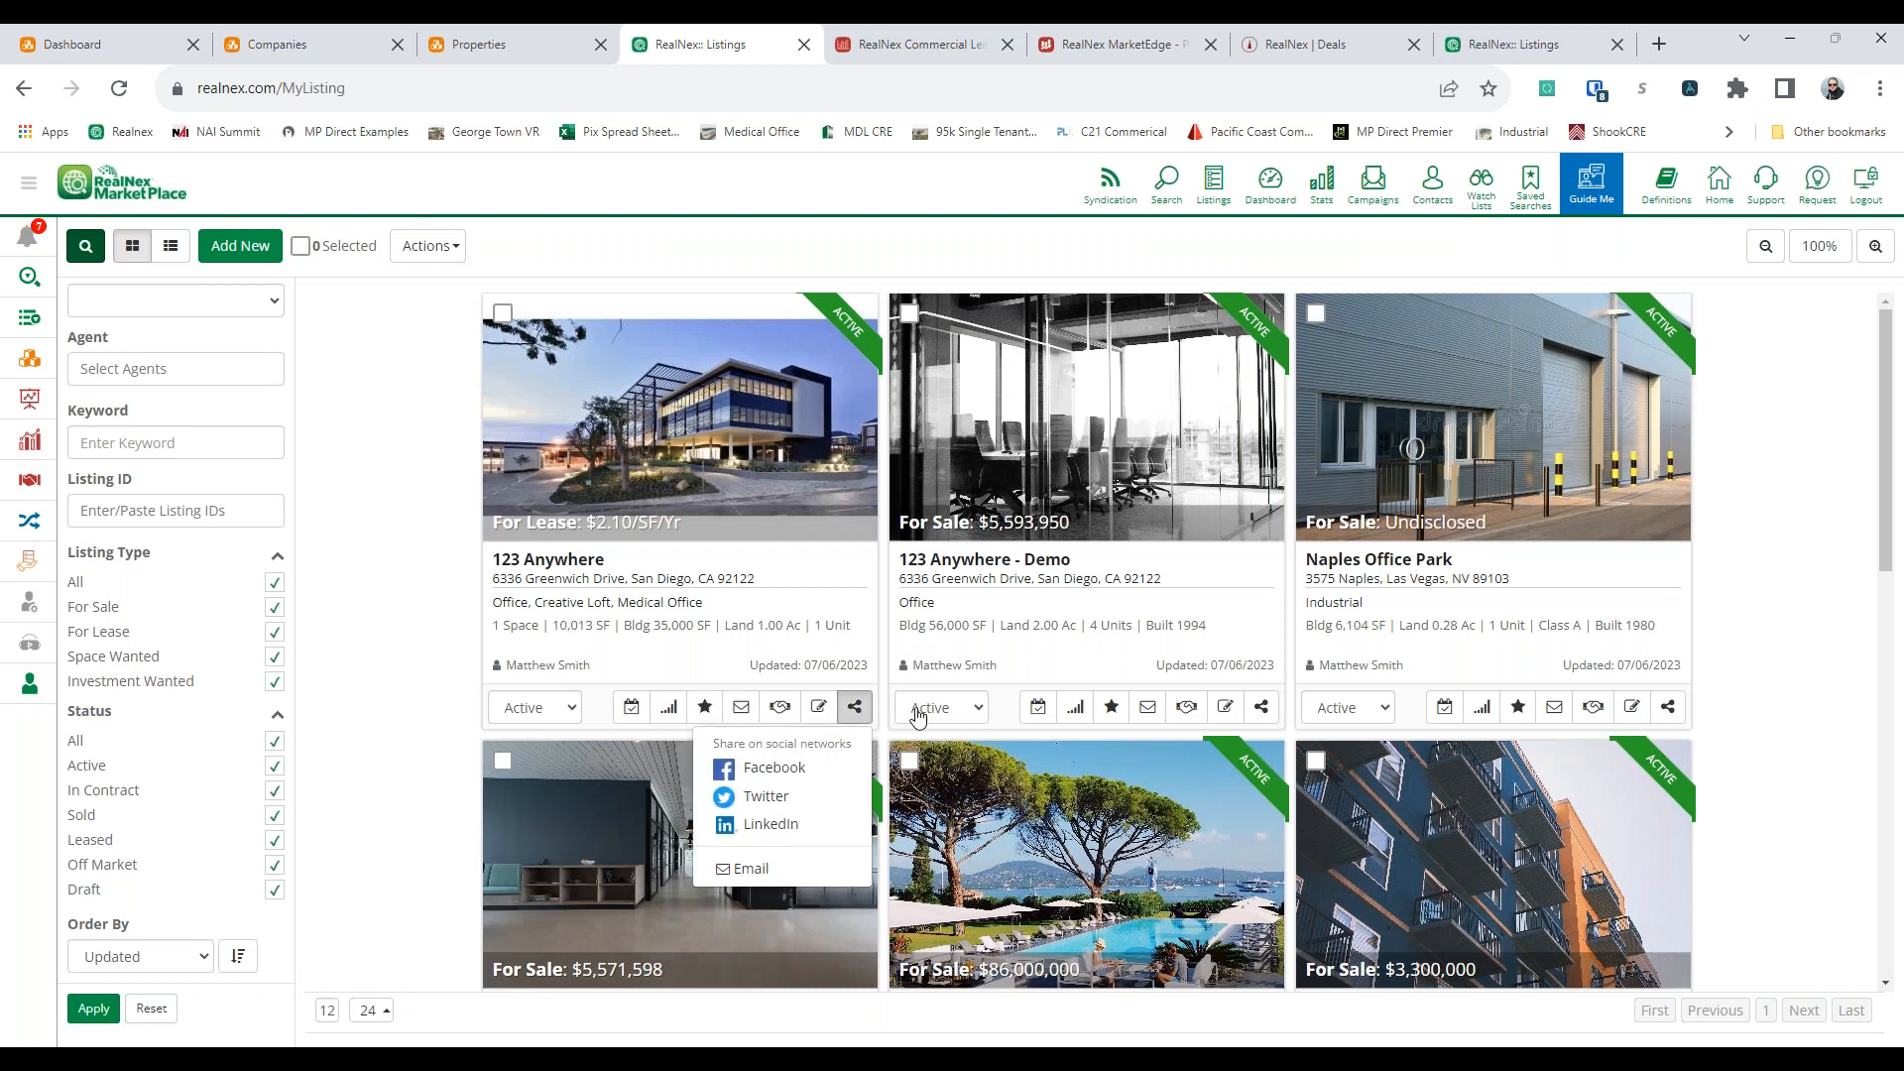
{"action": "left_click", "coordinate": [349, 575]}
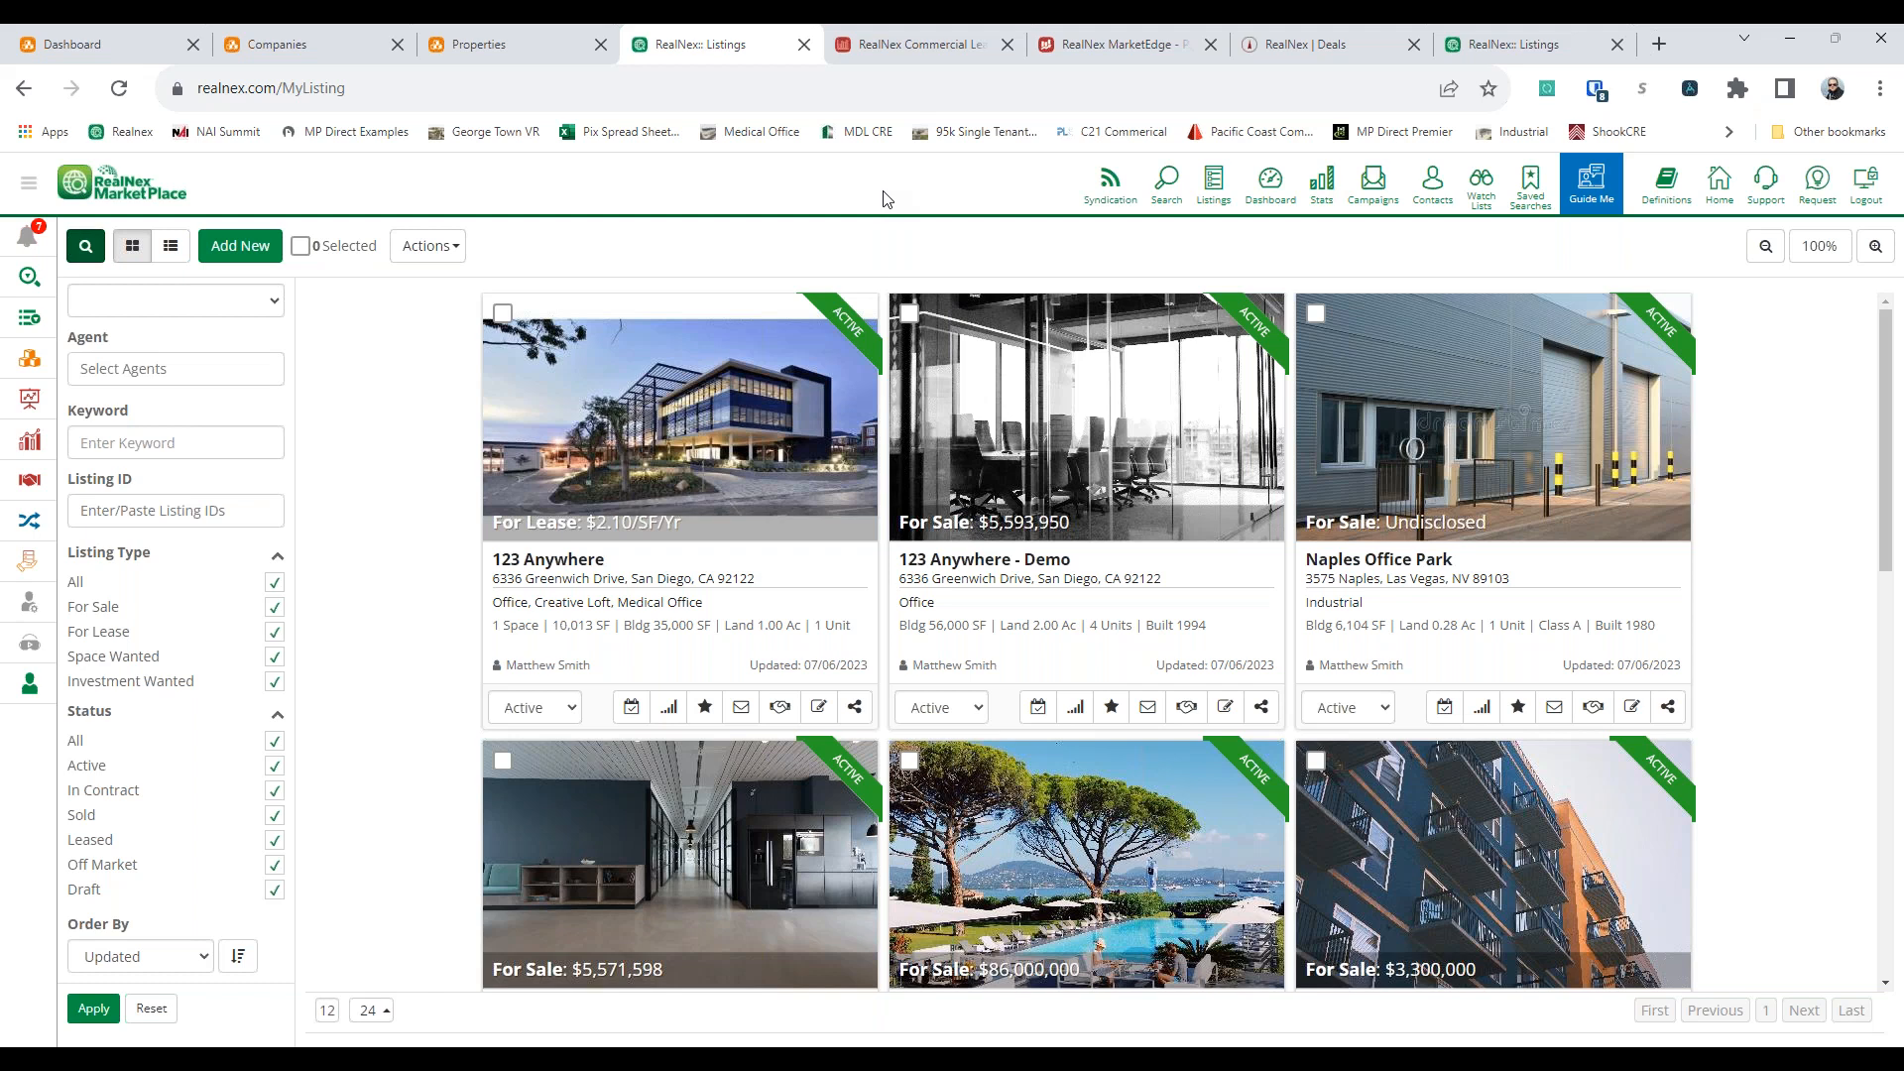
Create an email campaign for the 123 Anywhere lease listing with the Premium For Lease 12 template
{"action": "left_click", "coordinate": [740, 707]}
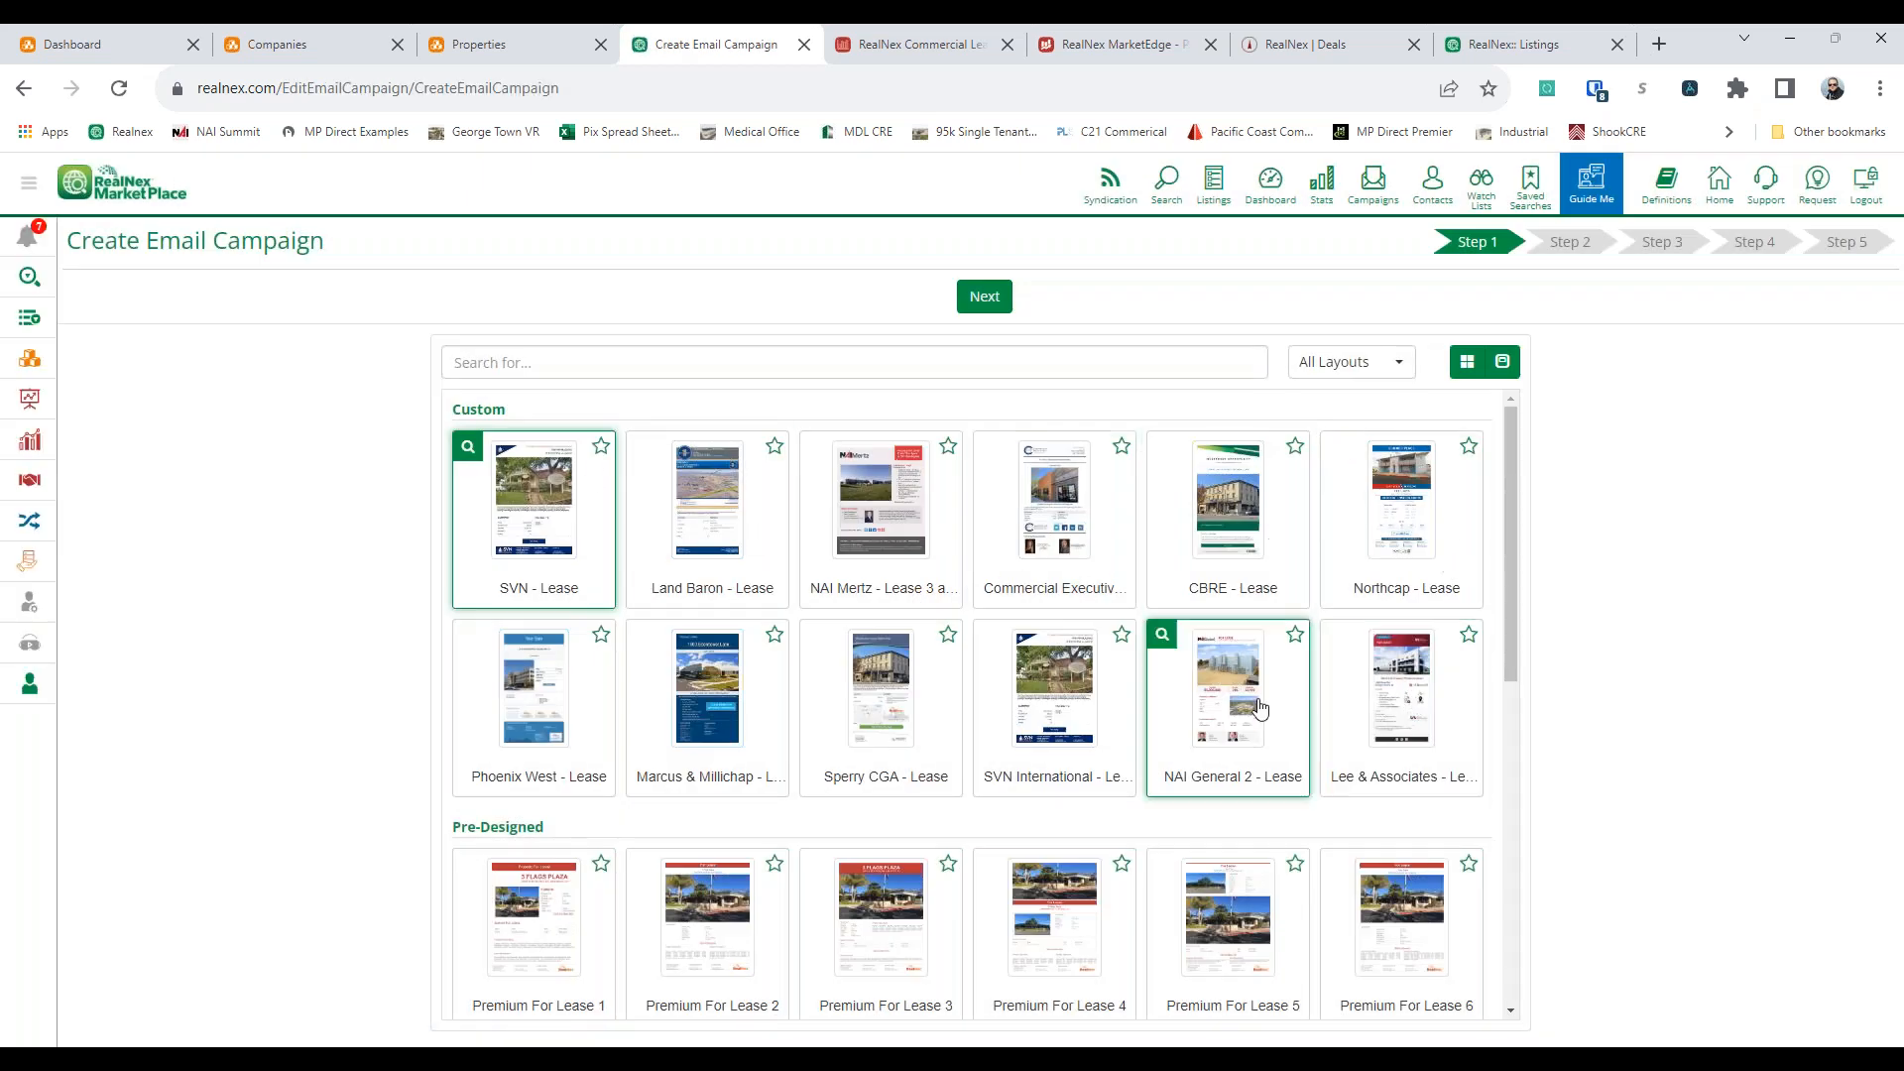
{"action": "scroll", "coordinate": [1259, 712], "scroll_direction": "down", "scroll_amount": 2}
{"action": "scroll", "coordinate": [991, 674], "scroll_direction": "down", "scroll_amount": 3}
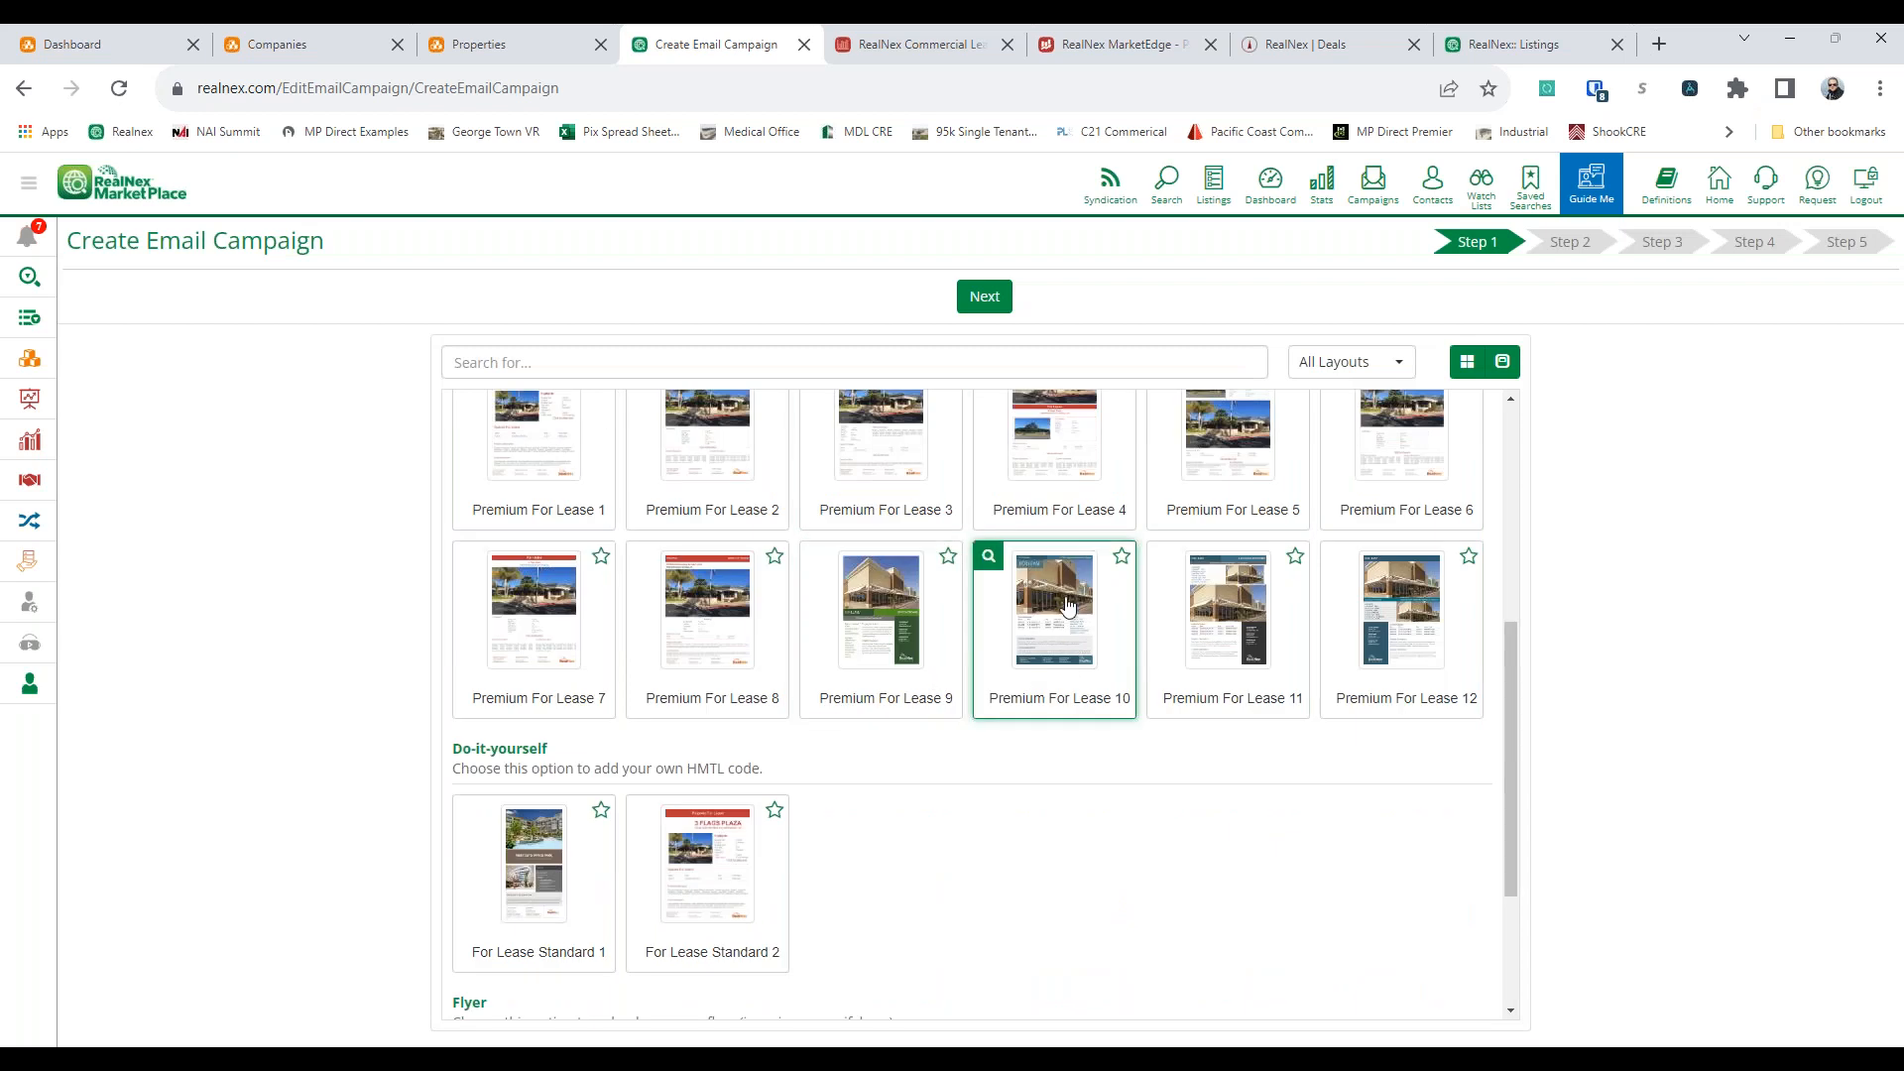
{"action": "left_click", "coordinate": [1388, 647]}
{"action": "left_click", "coordinate": [1004, 300]}
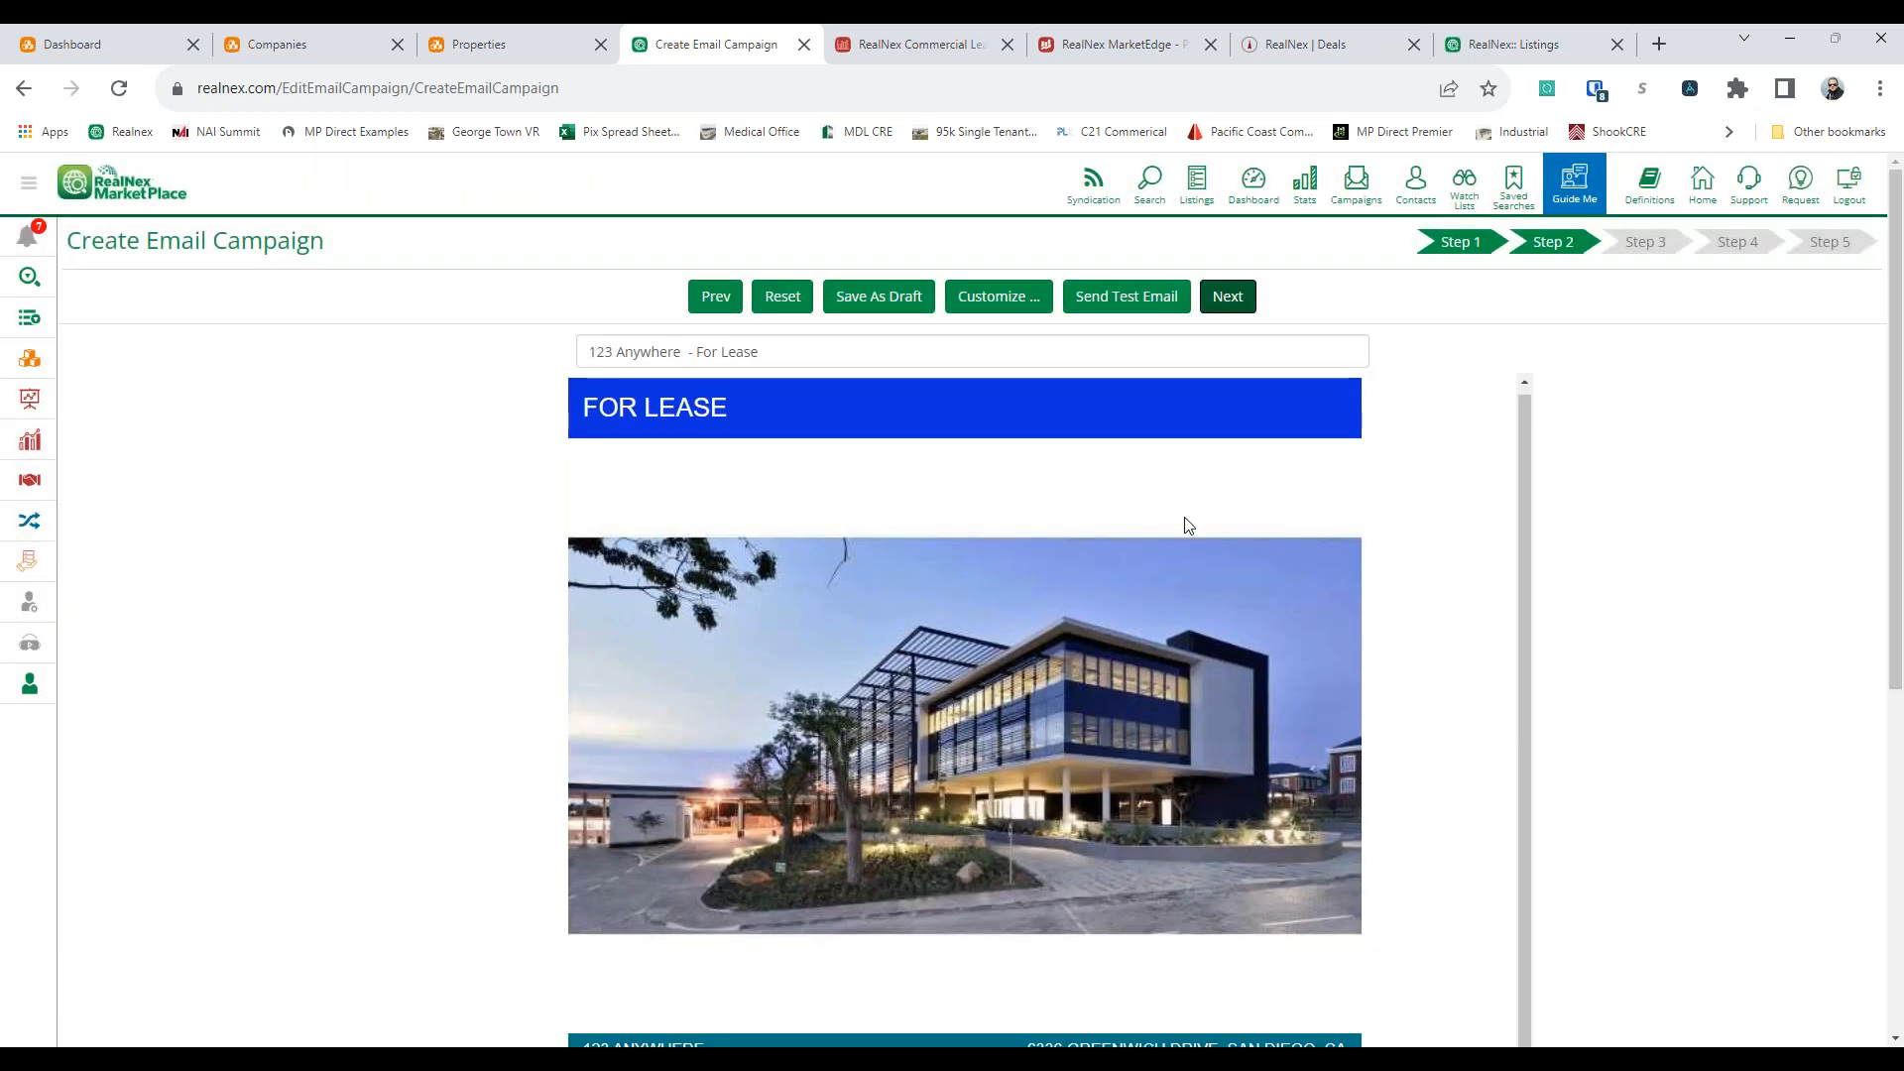
Examine the table properties of the Highlights block in the campaign without changing them
{"action": "scroll", "coordinate": [1186, 526], "scroll_direction": "down", "scroll_amount": 4}
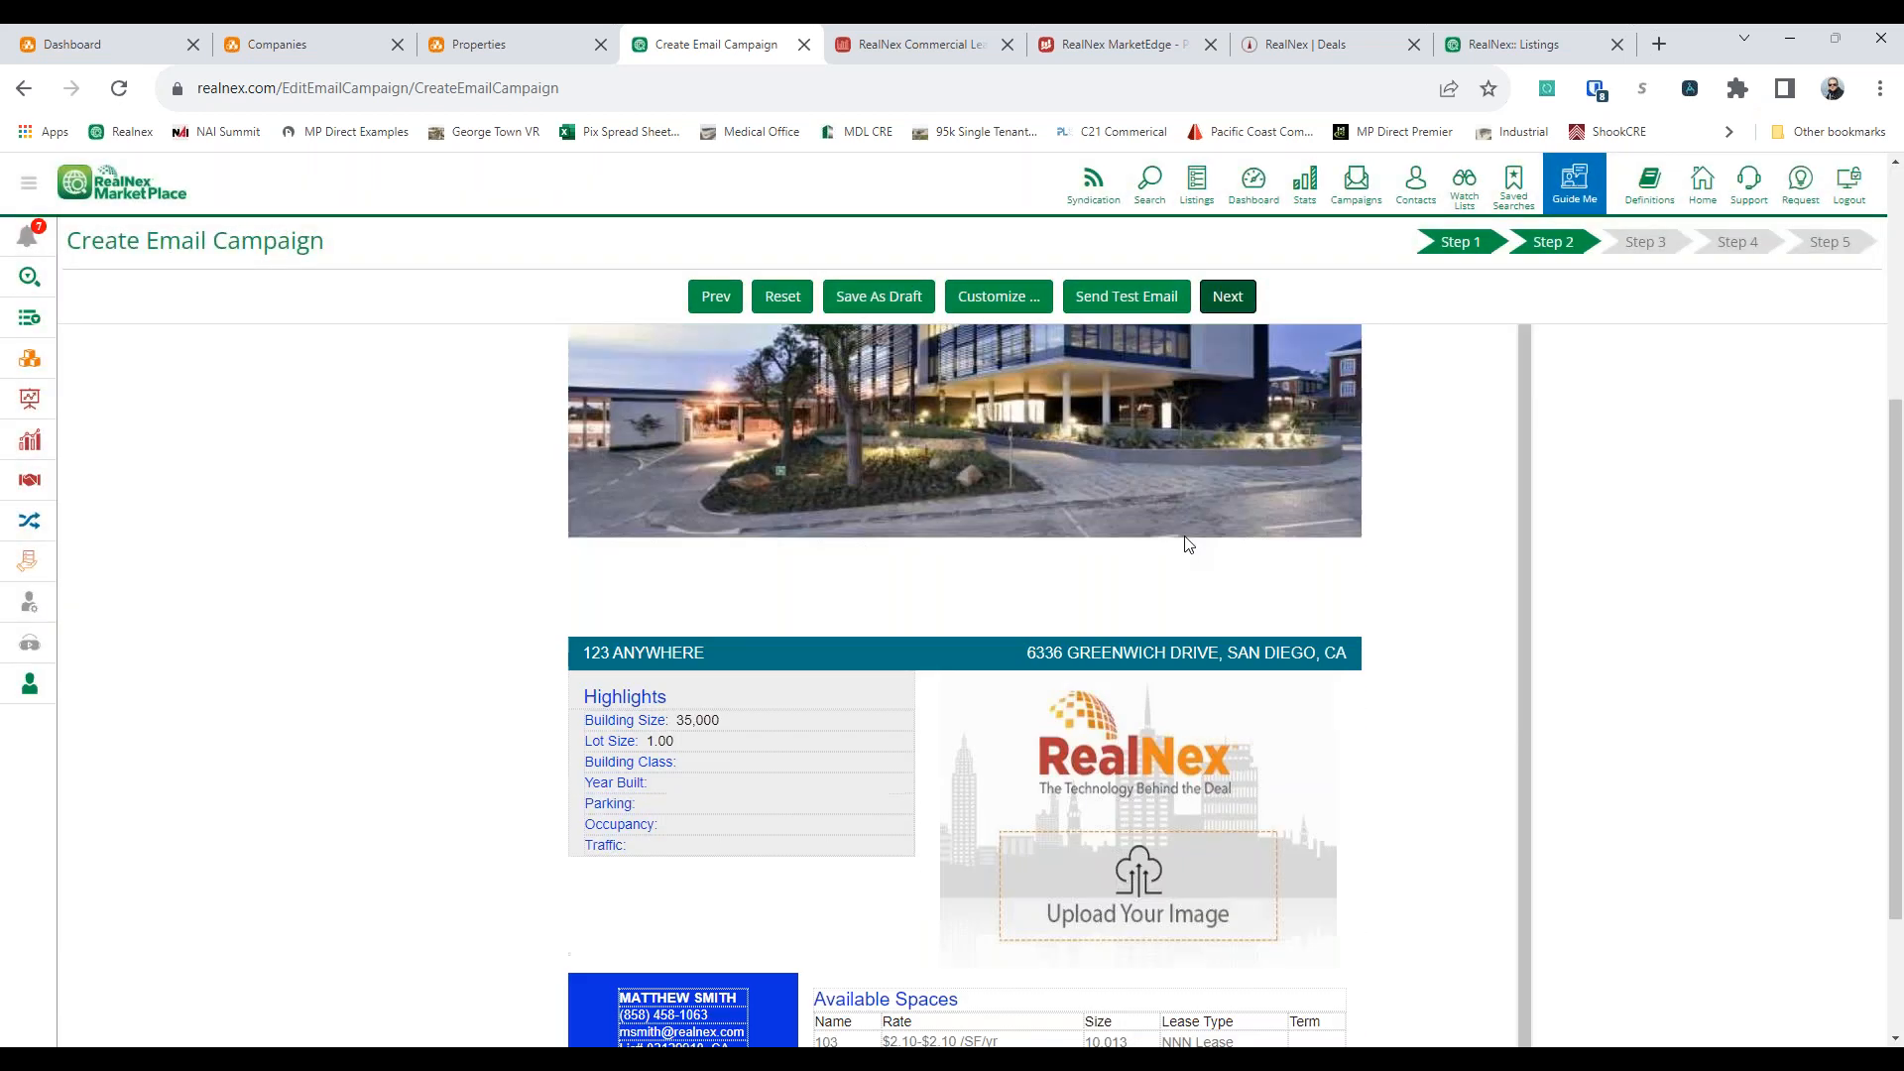
{"action": "left_click", "coordinate": [696, 766]}
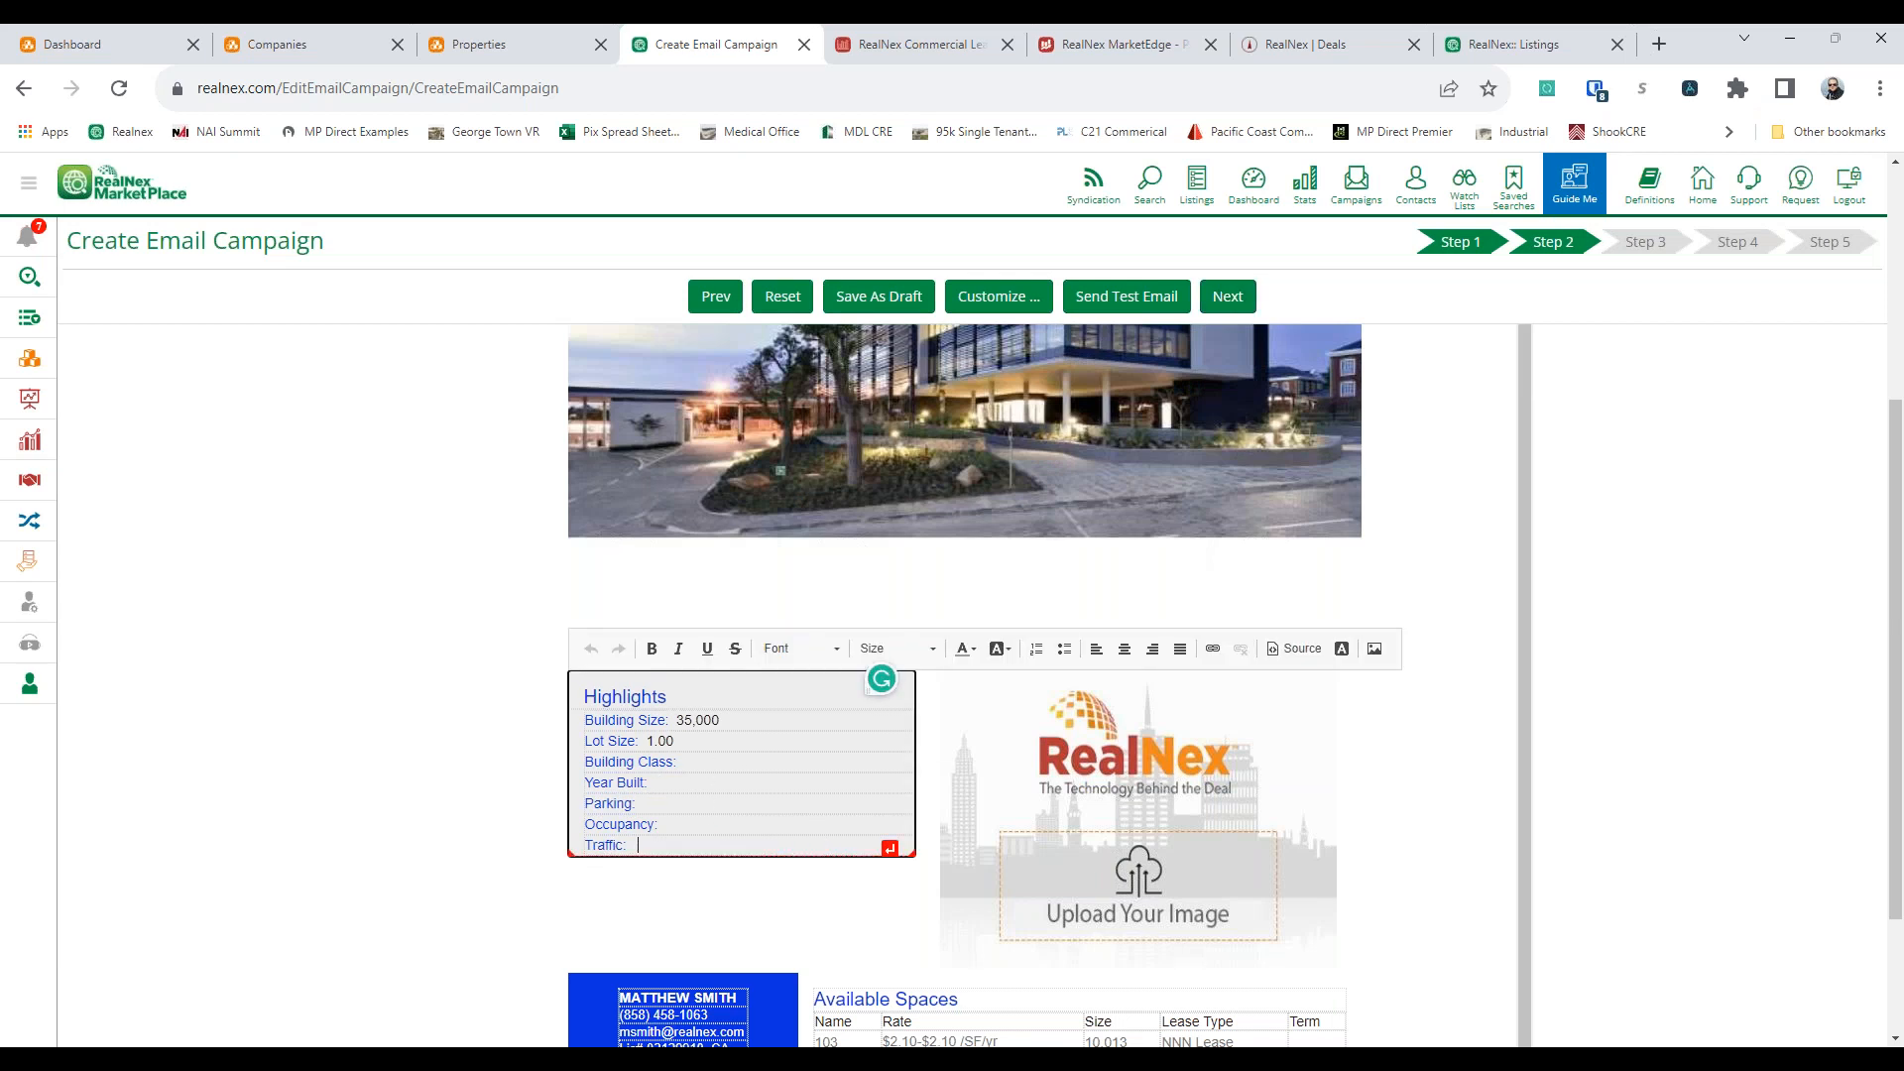
{"action": "right_click", "coordinate": [763, 783]}
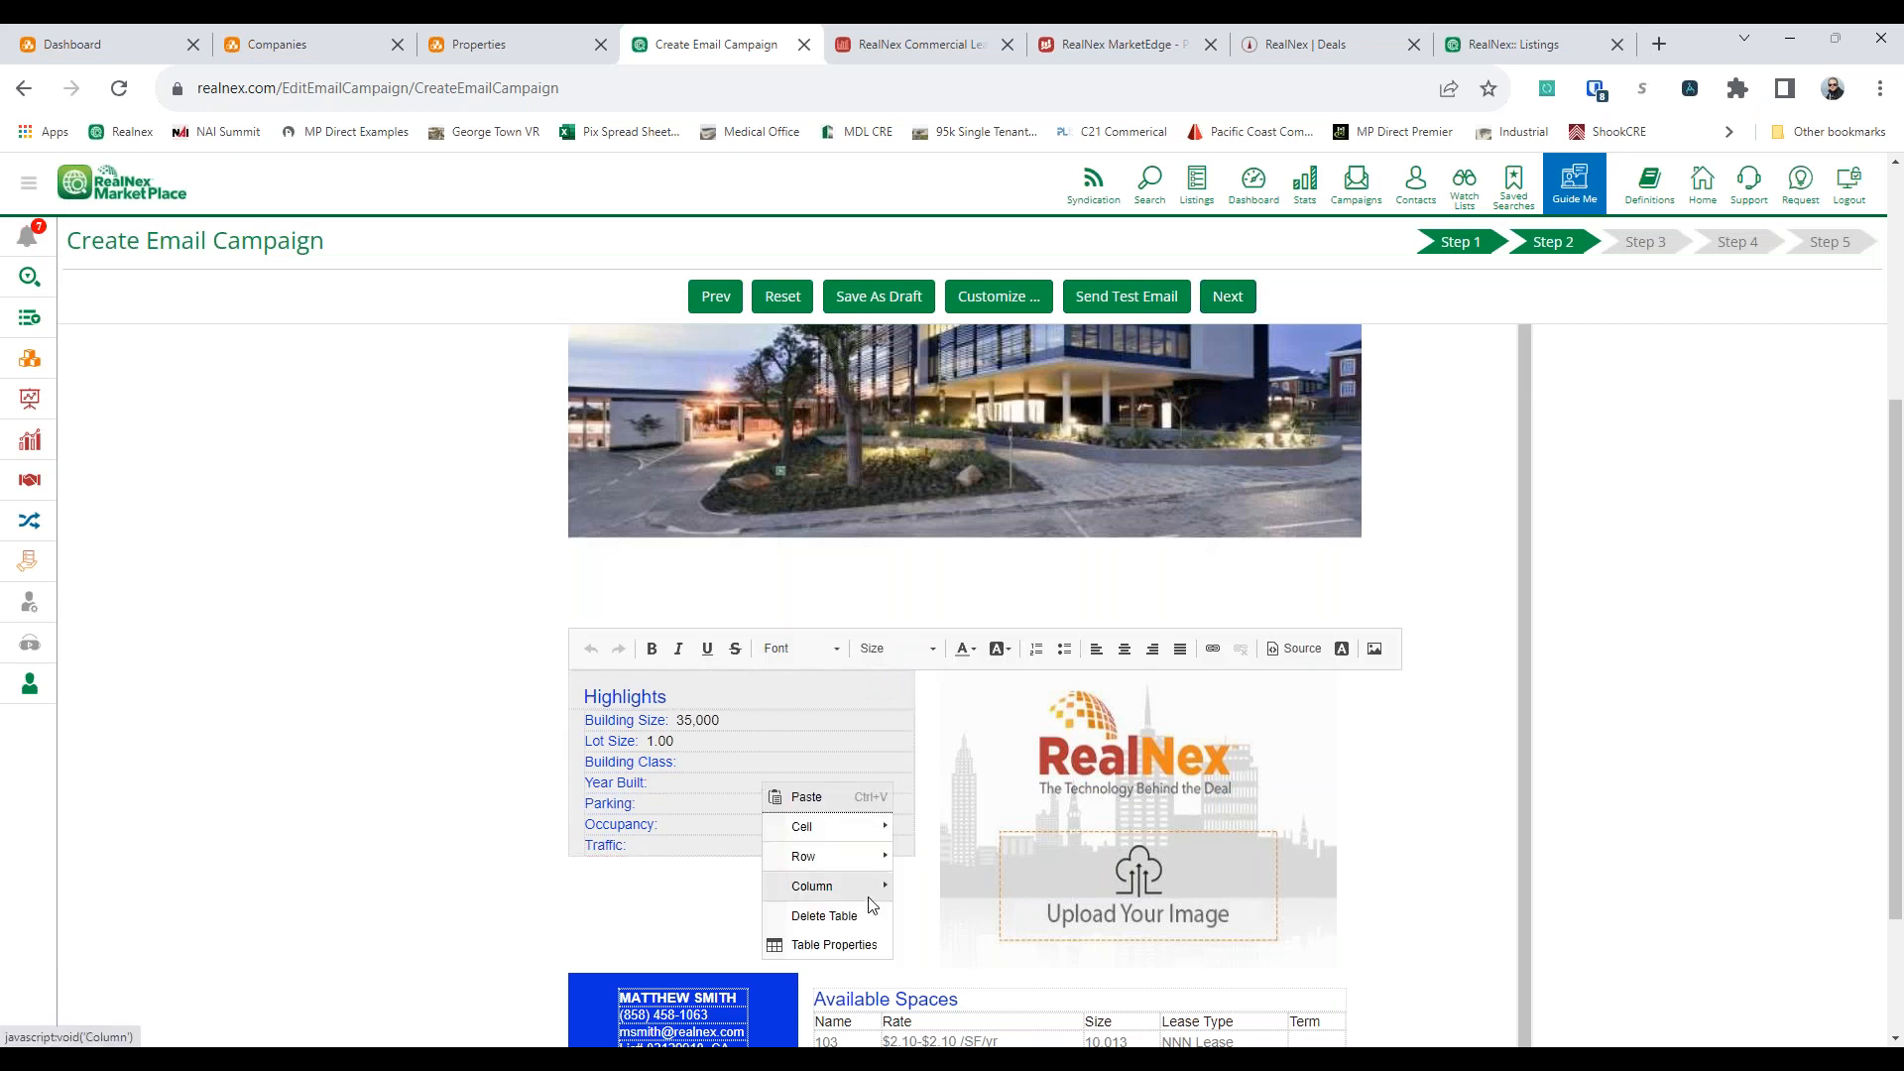
{"action": "mouse_move", "coordinate": [866, 897]}
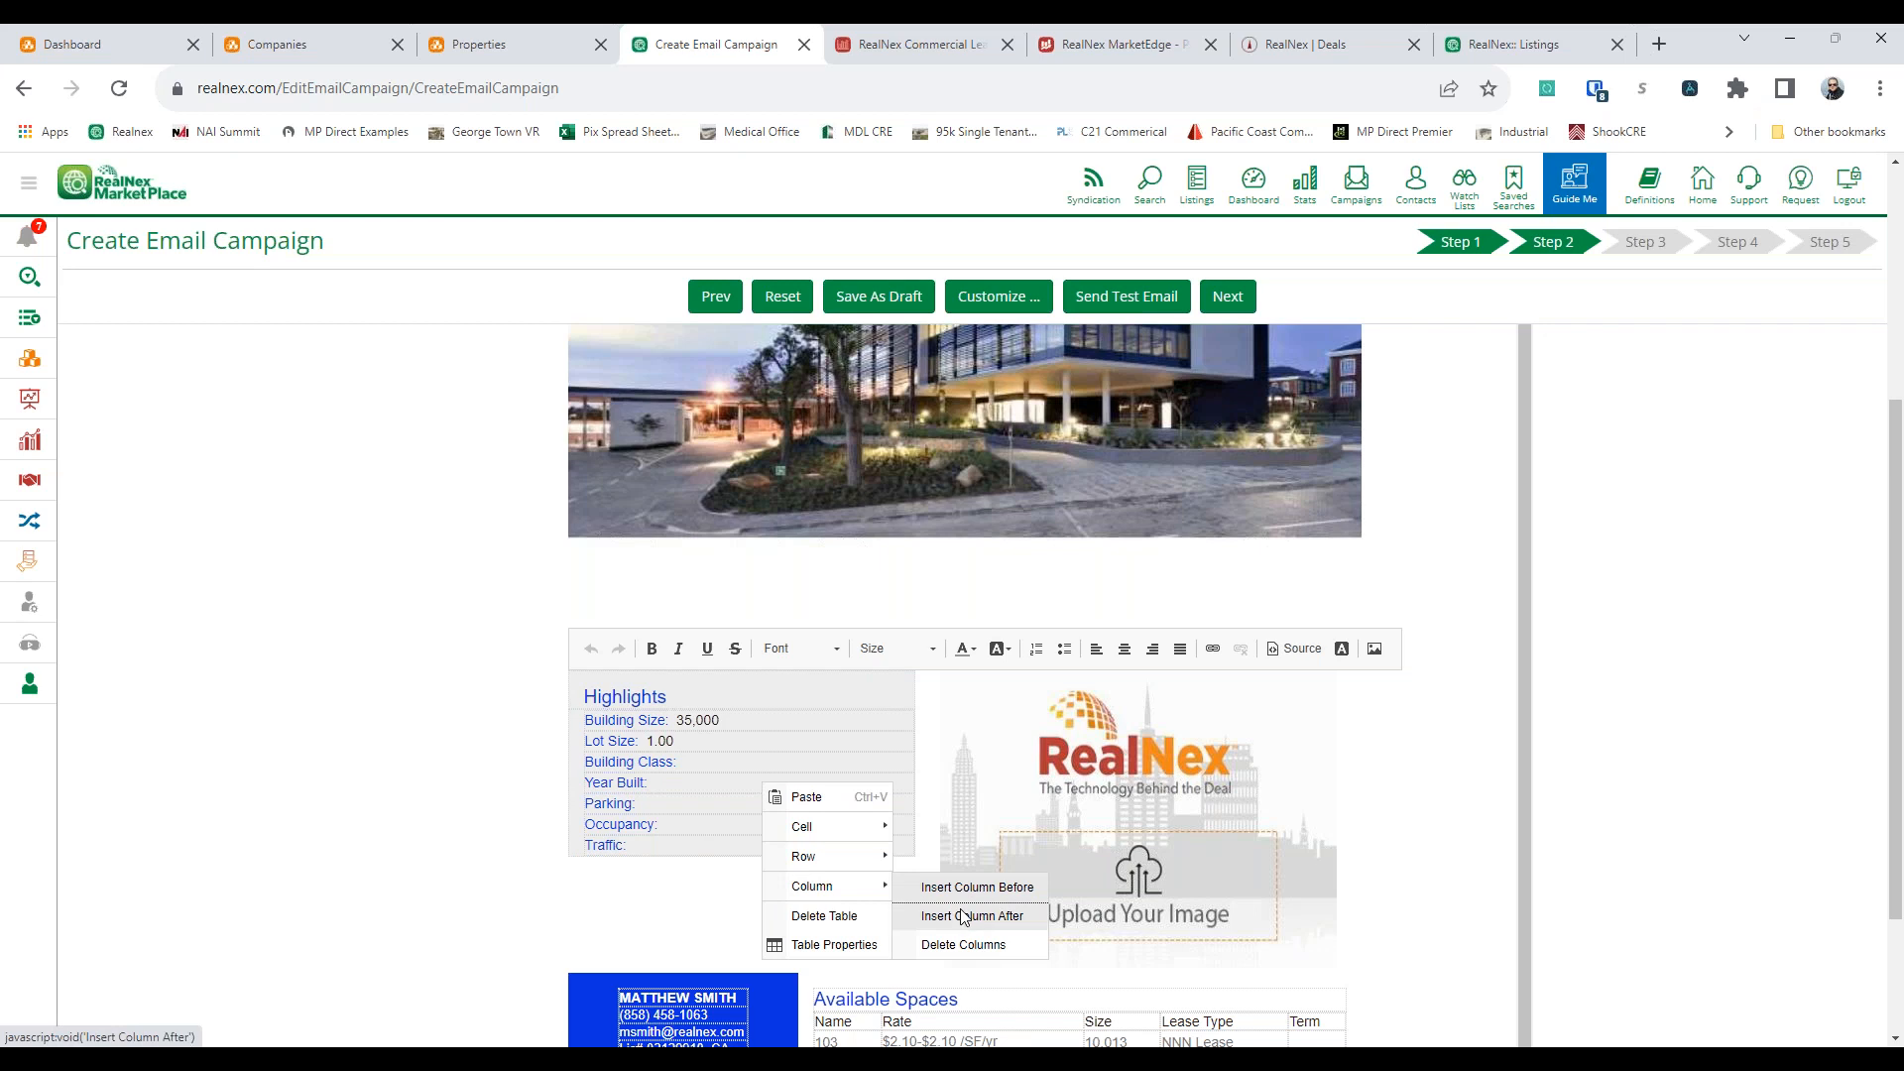
{"action": "left_click", "coordinate": [825, 945]}
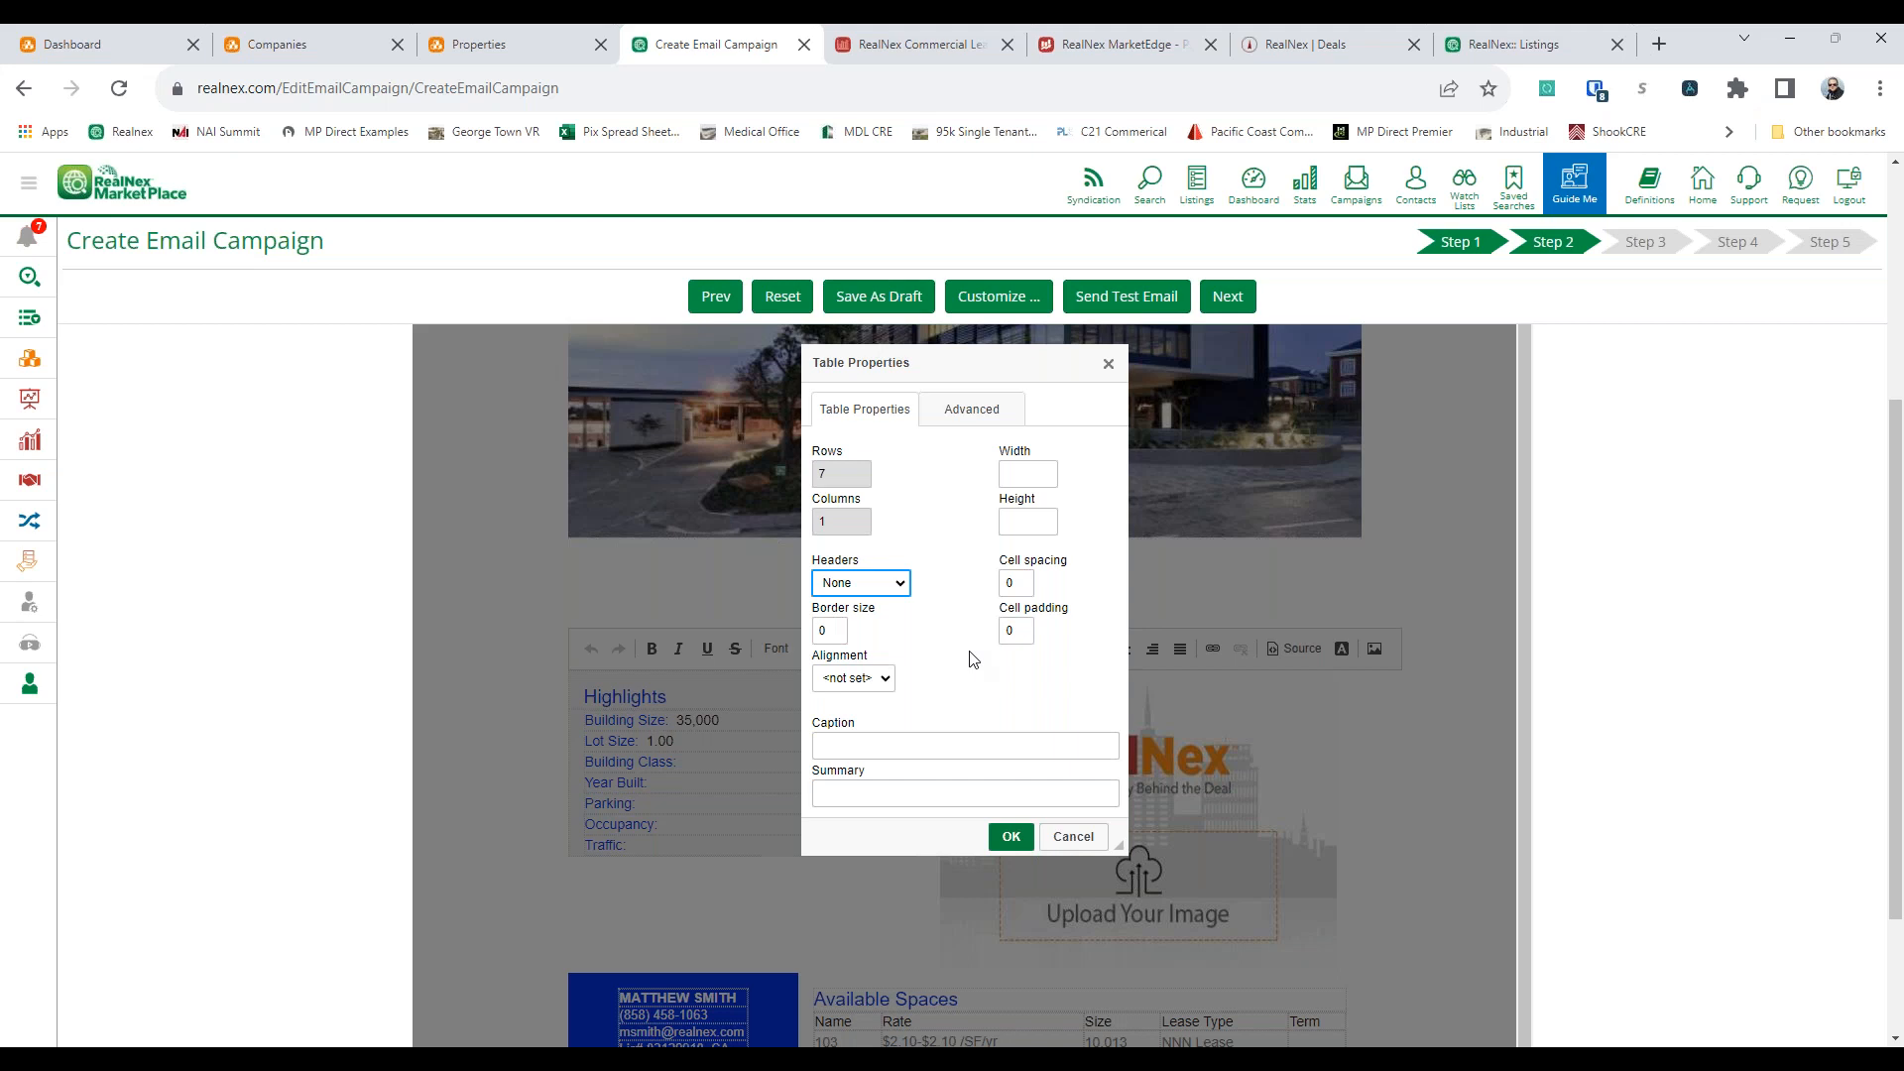
{"action": "left_click", "coordinate": [1073, 837]}
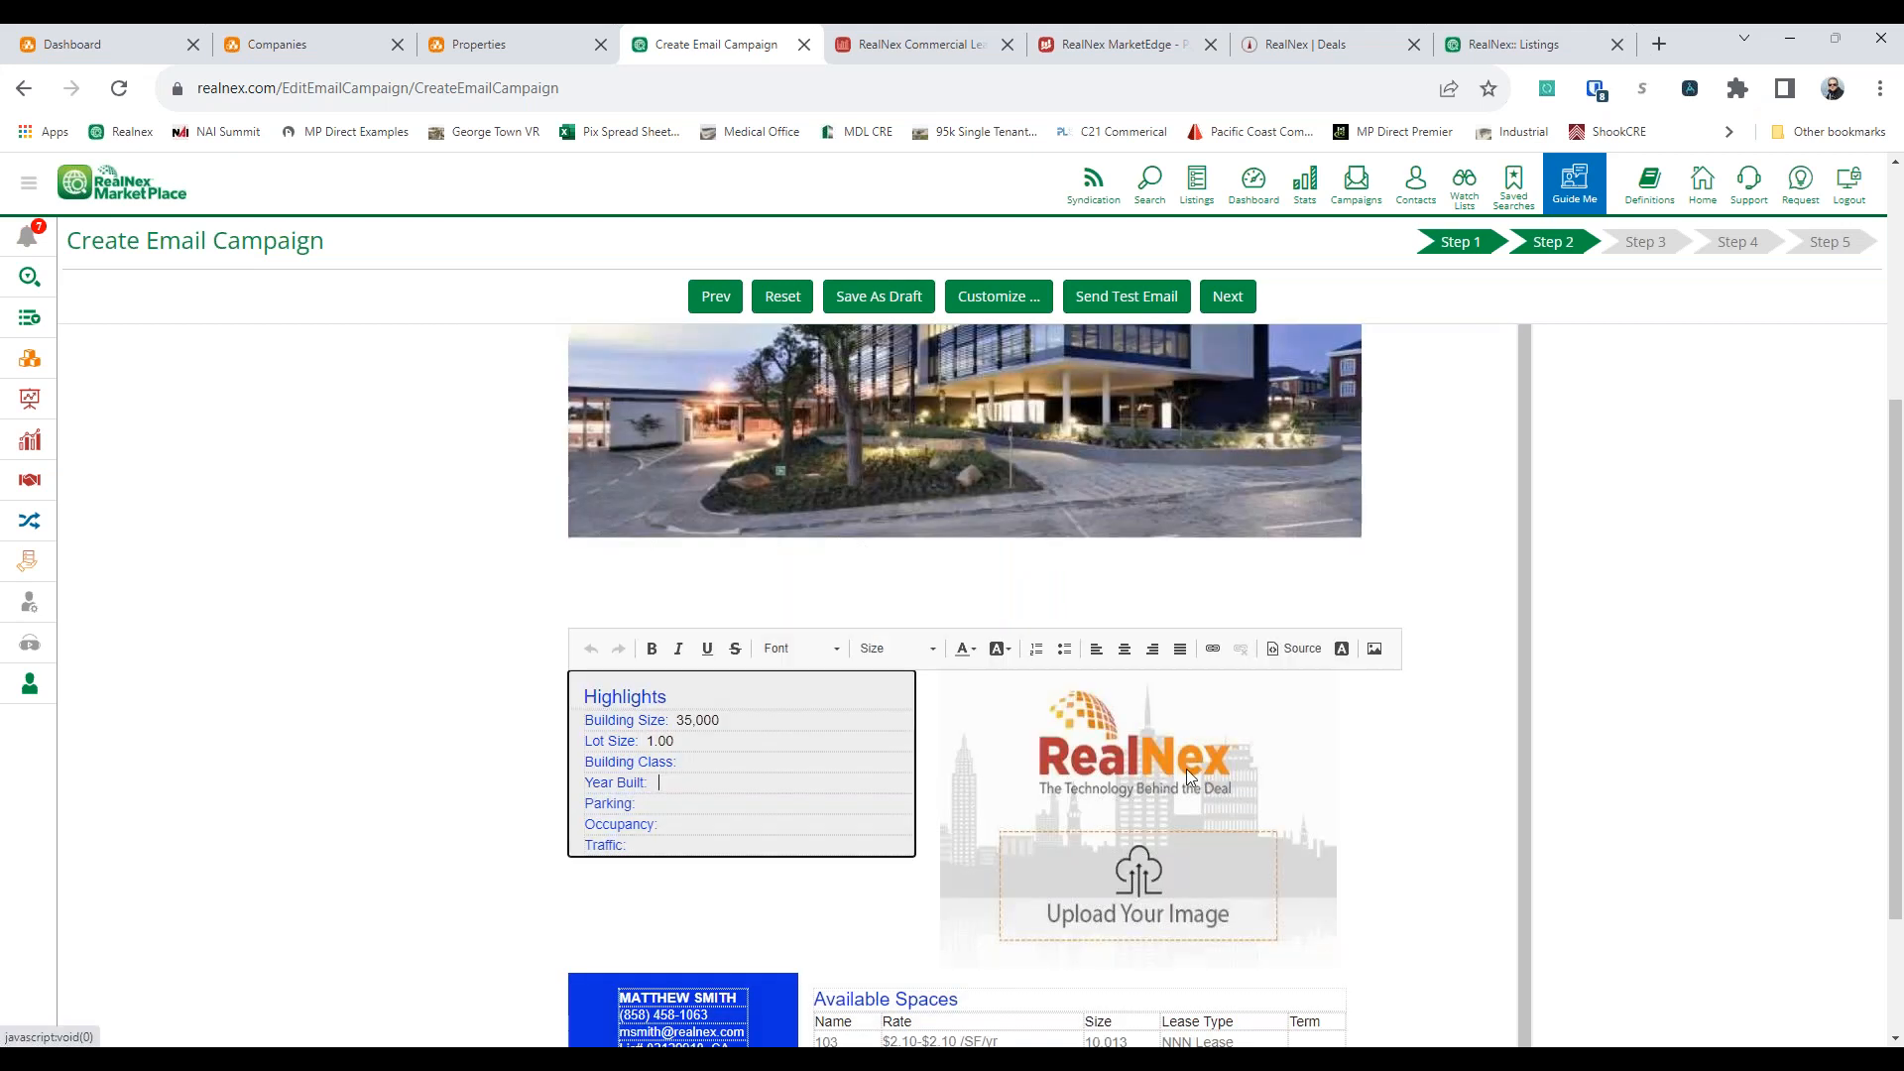
Review the listing images and personal images offered for the campaign's placeholder picture, keeping the placeholder
{"action": "left_click", "coordinate": [1150, 863]}
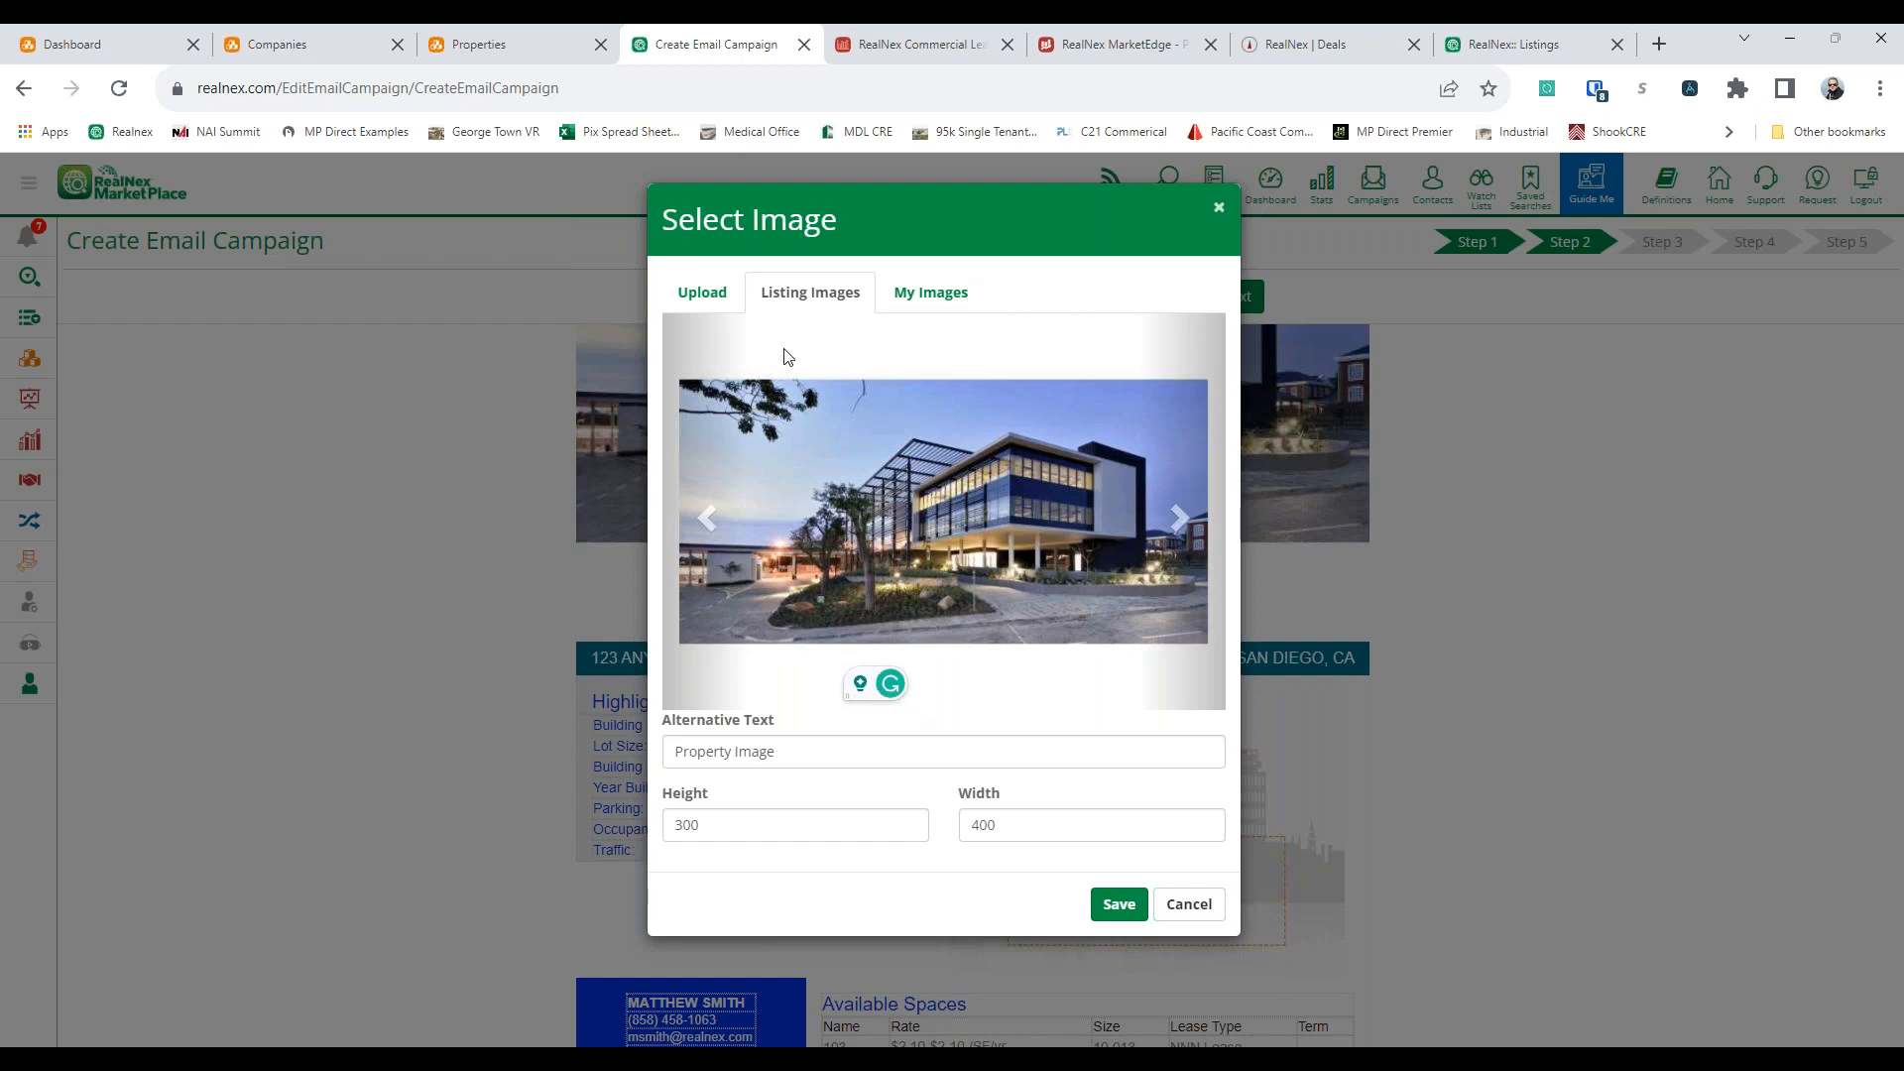
{"action": "left_click", "coordinate": [952, 294]}
{"action": "left_click", "coordinate": [870, 287]}
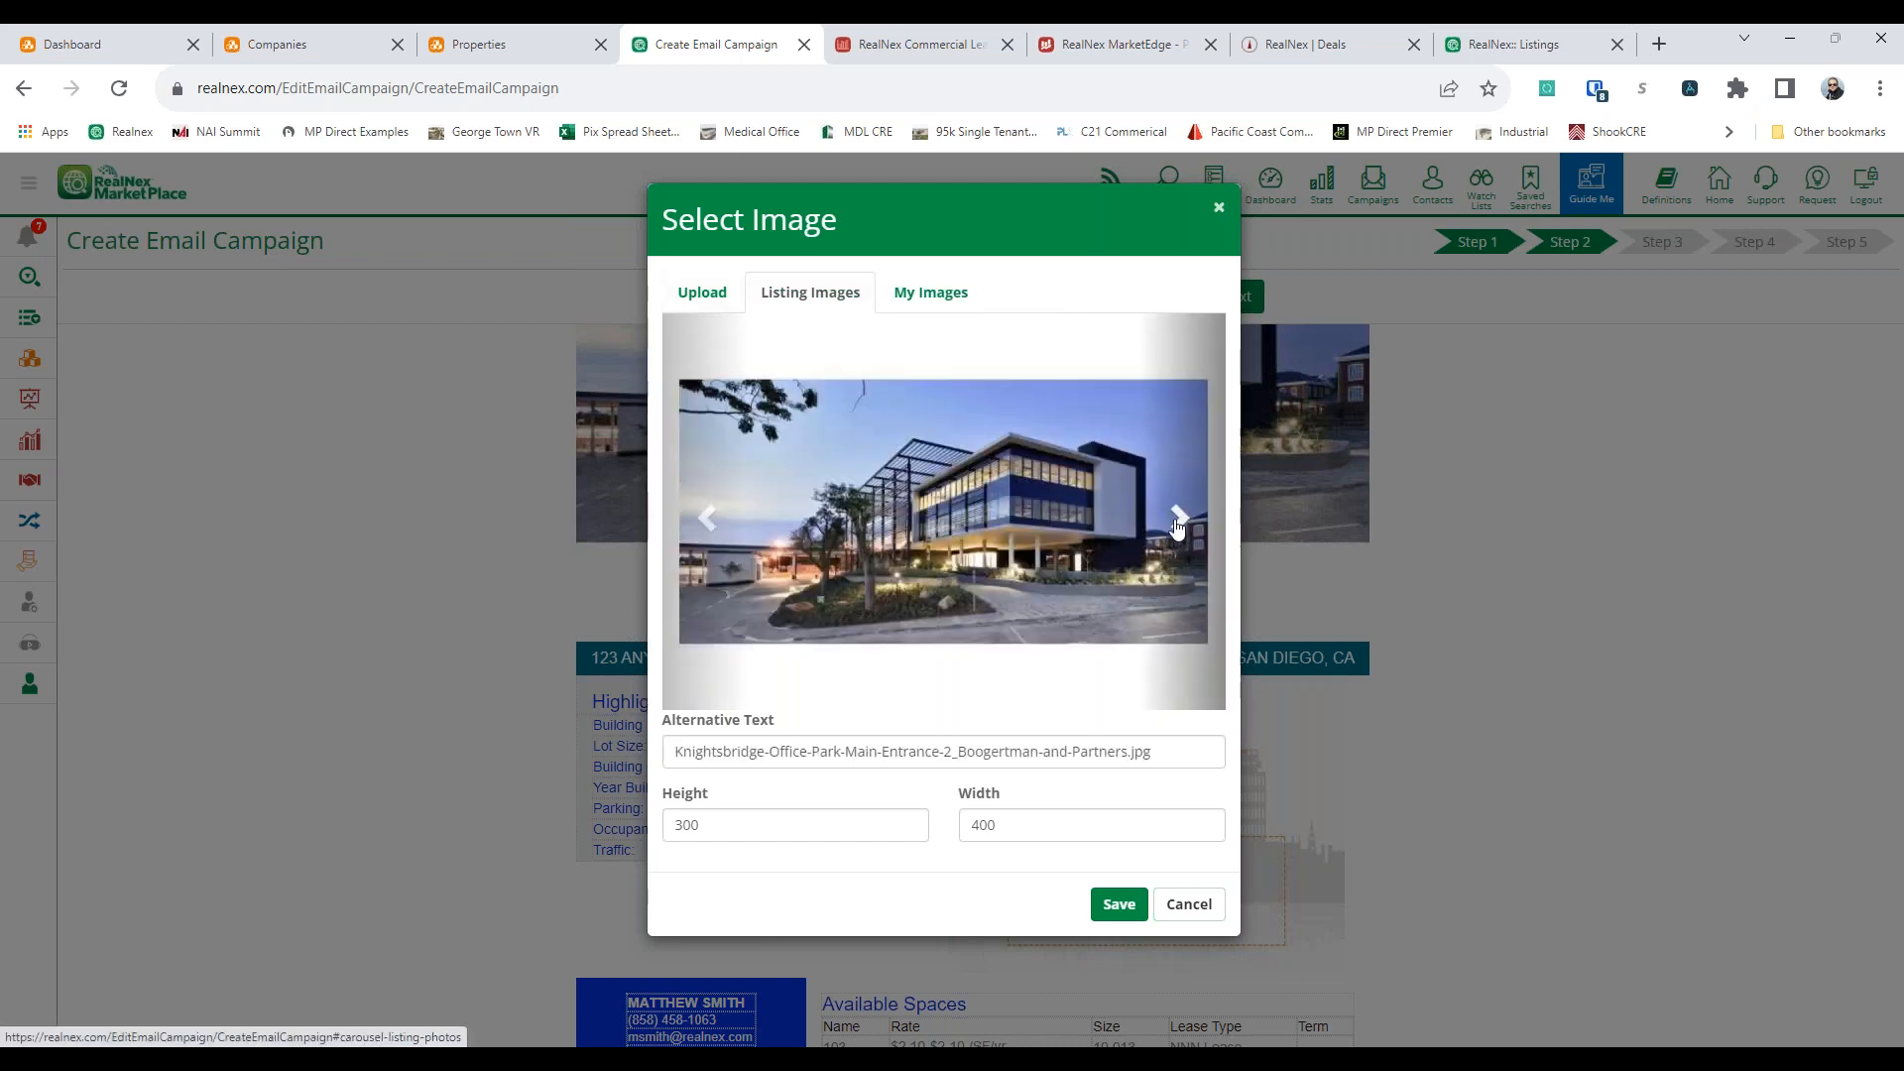
{"action": "left_click", "coordinate": [1180, 905]}
Apply the default campaign colors and advance past the email preview to the campaign type settings
{"action": "scroll", "coordinate": [1164, 591], "scroll_direction": "up", "scroll_amount": 4}
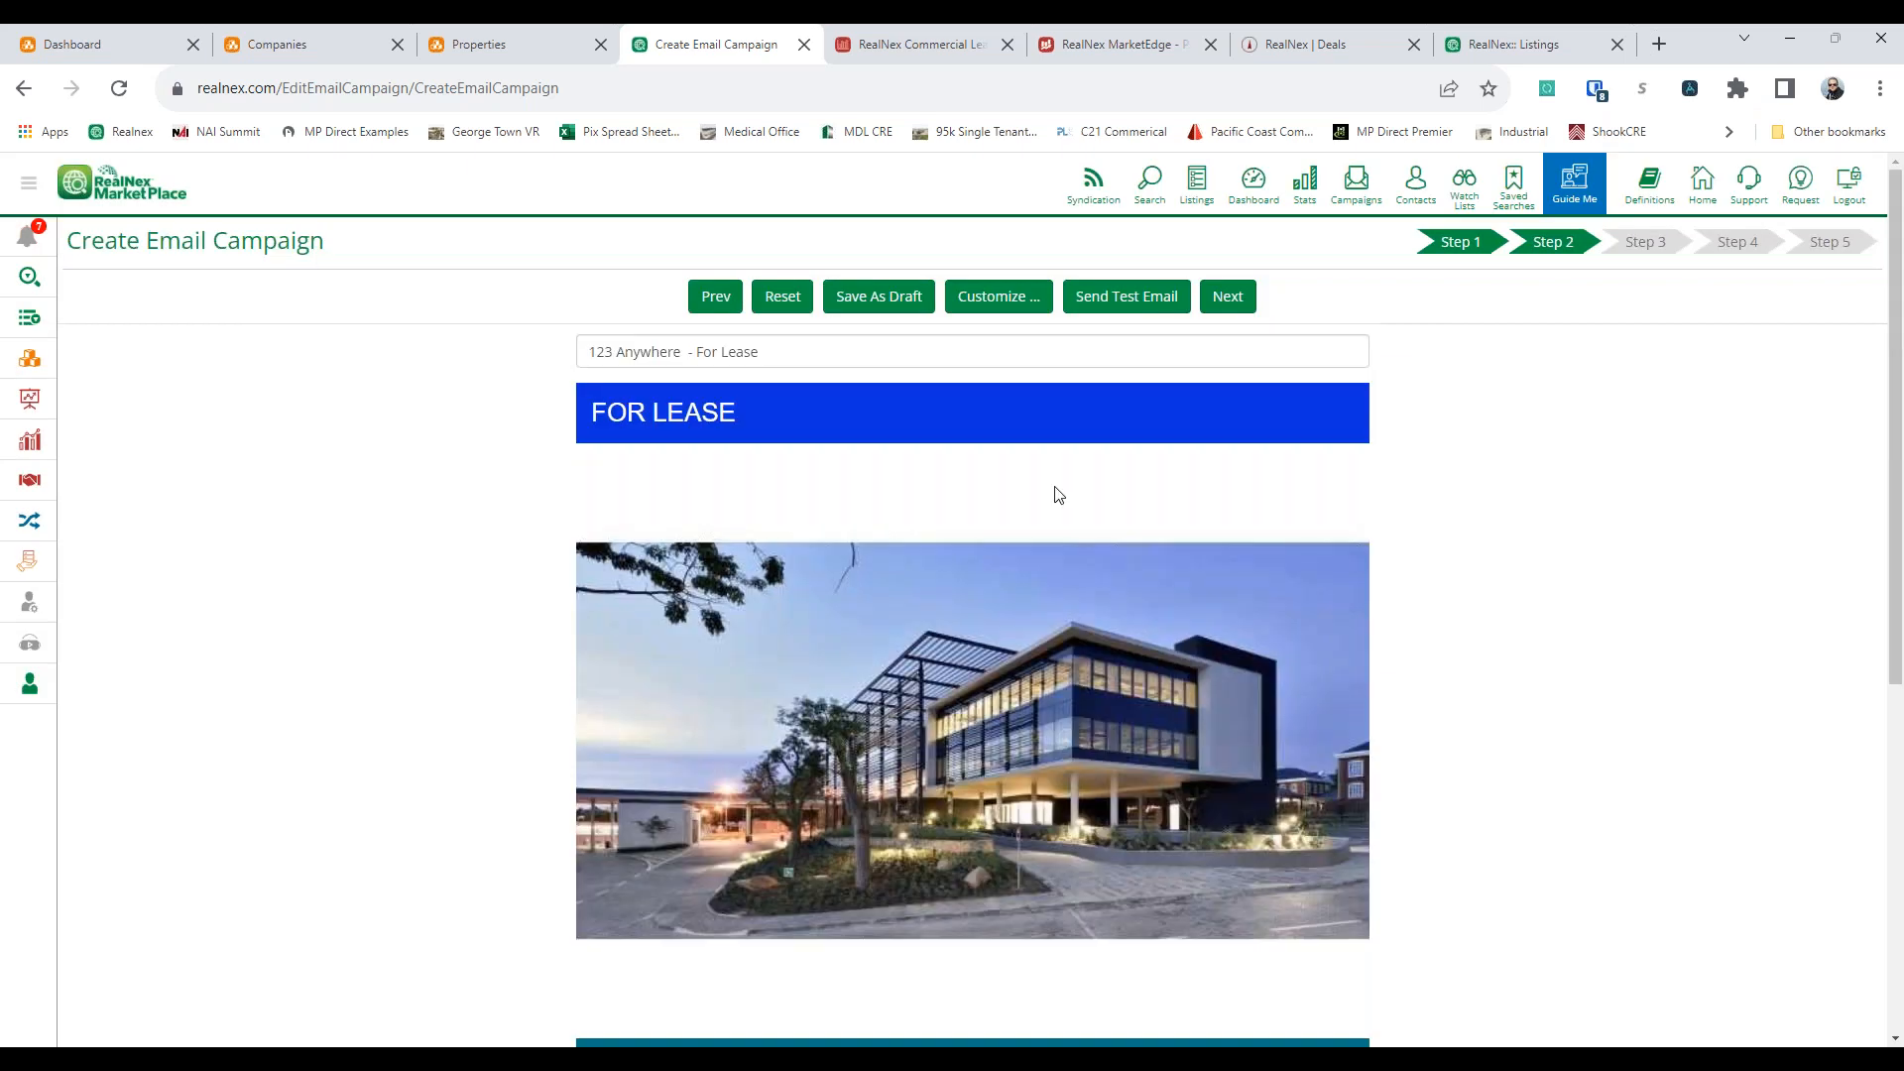
{"action": "left_click", "coordinate": [996, 296]}
{"action": "left_click", "coordinate": [1135, 276]}
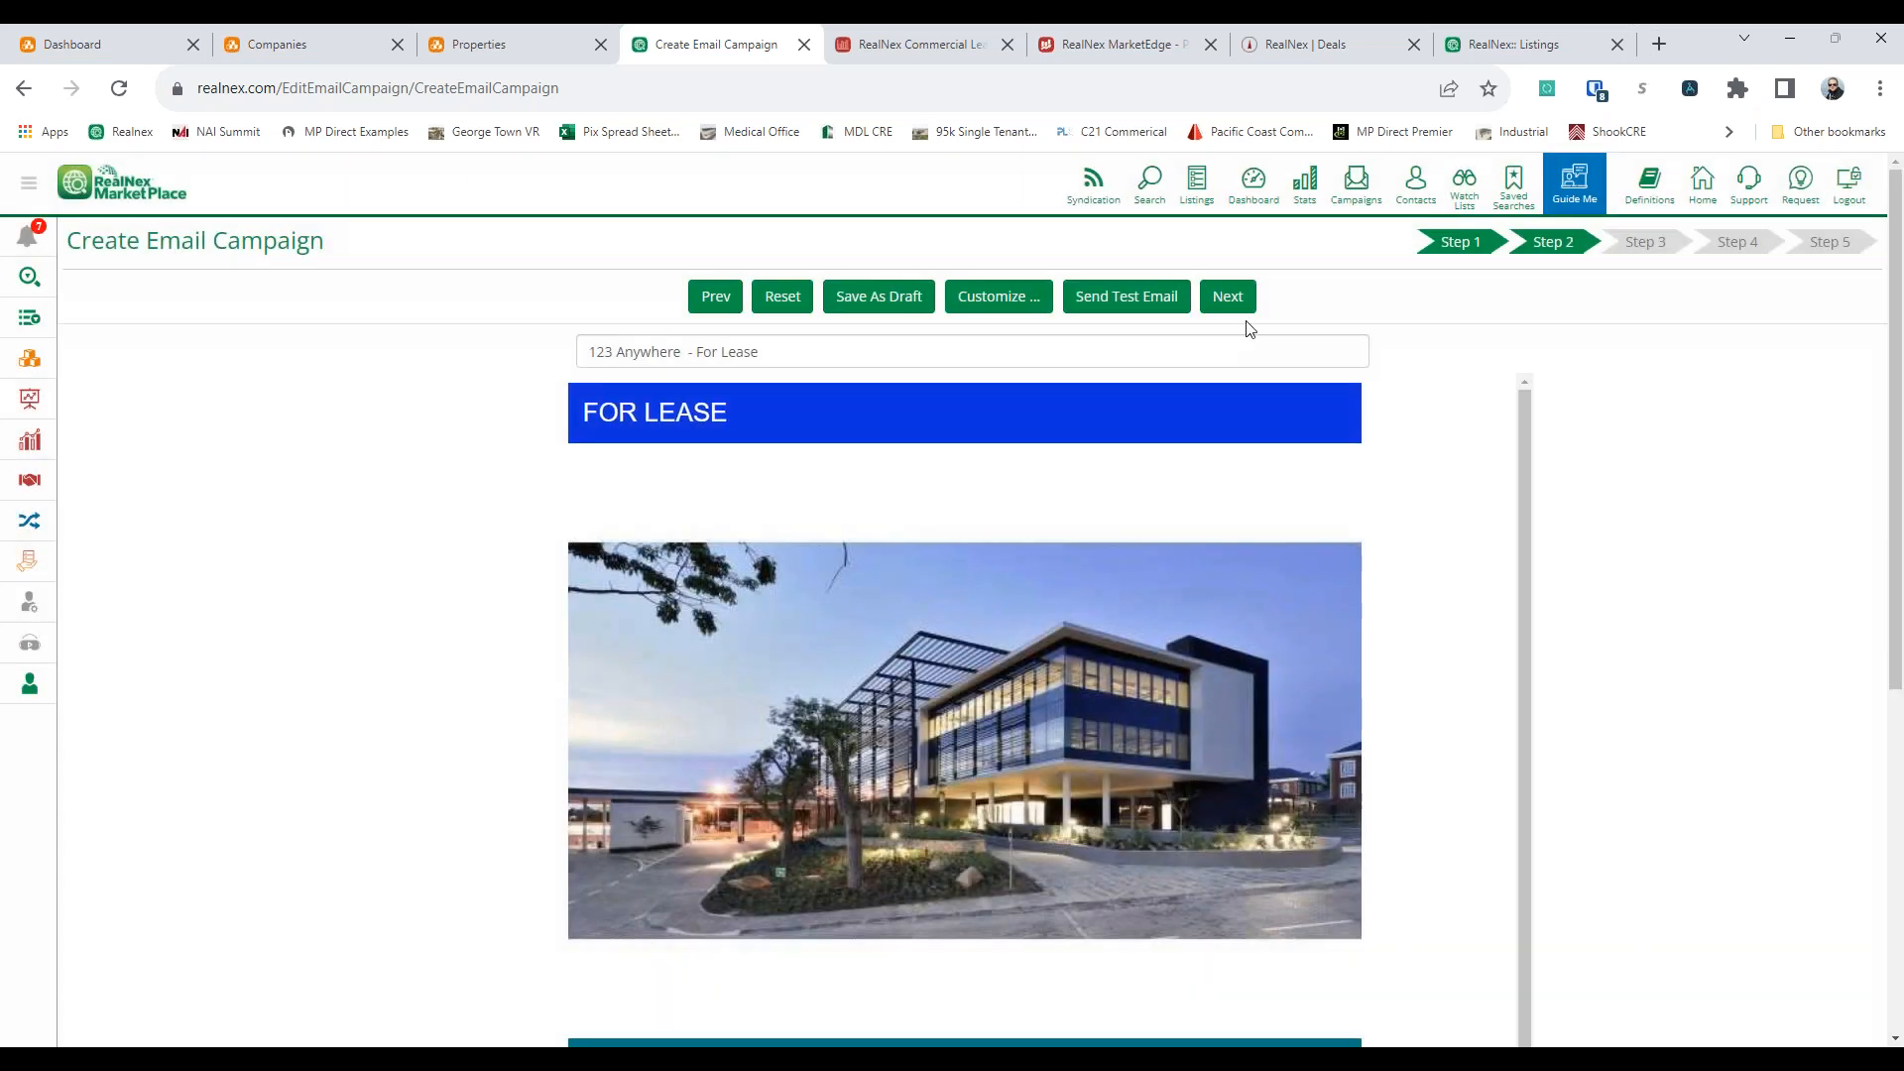
{"action": "left_click", "coordinate": [1229, 297]}
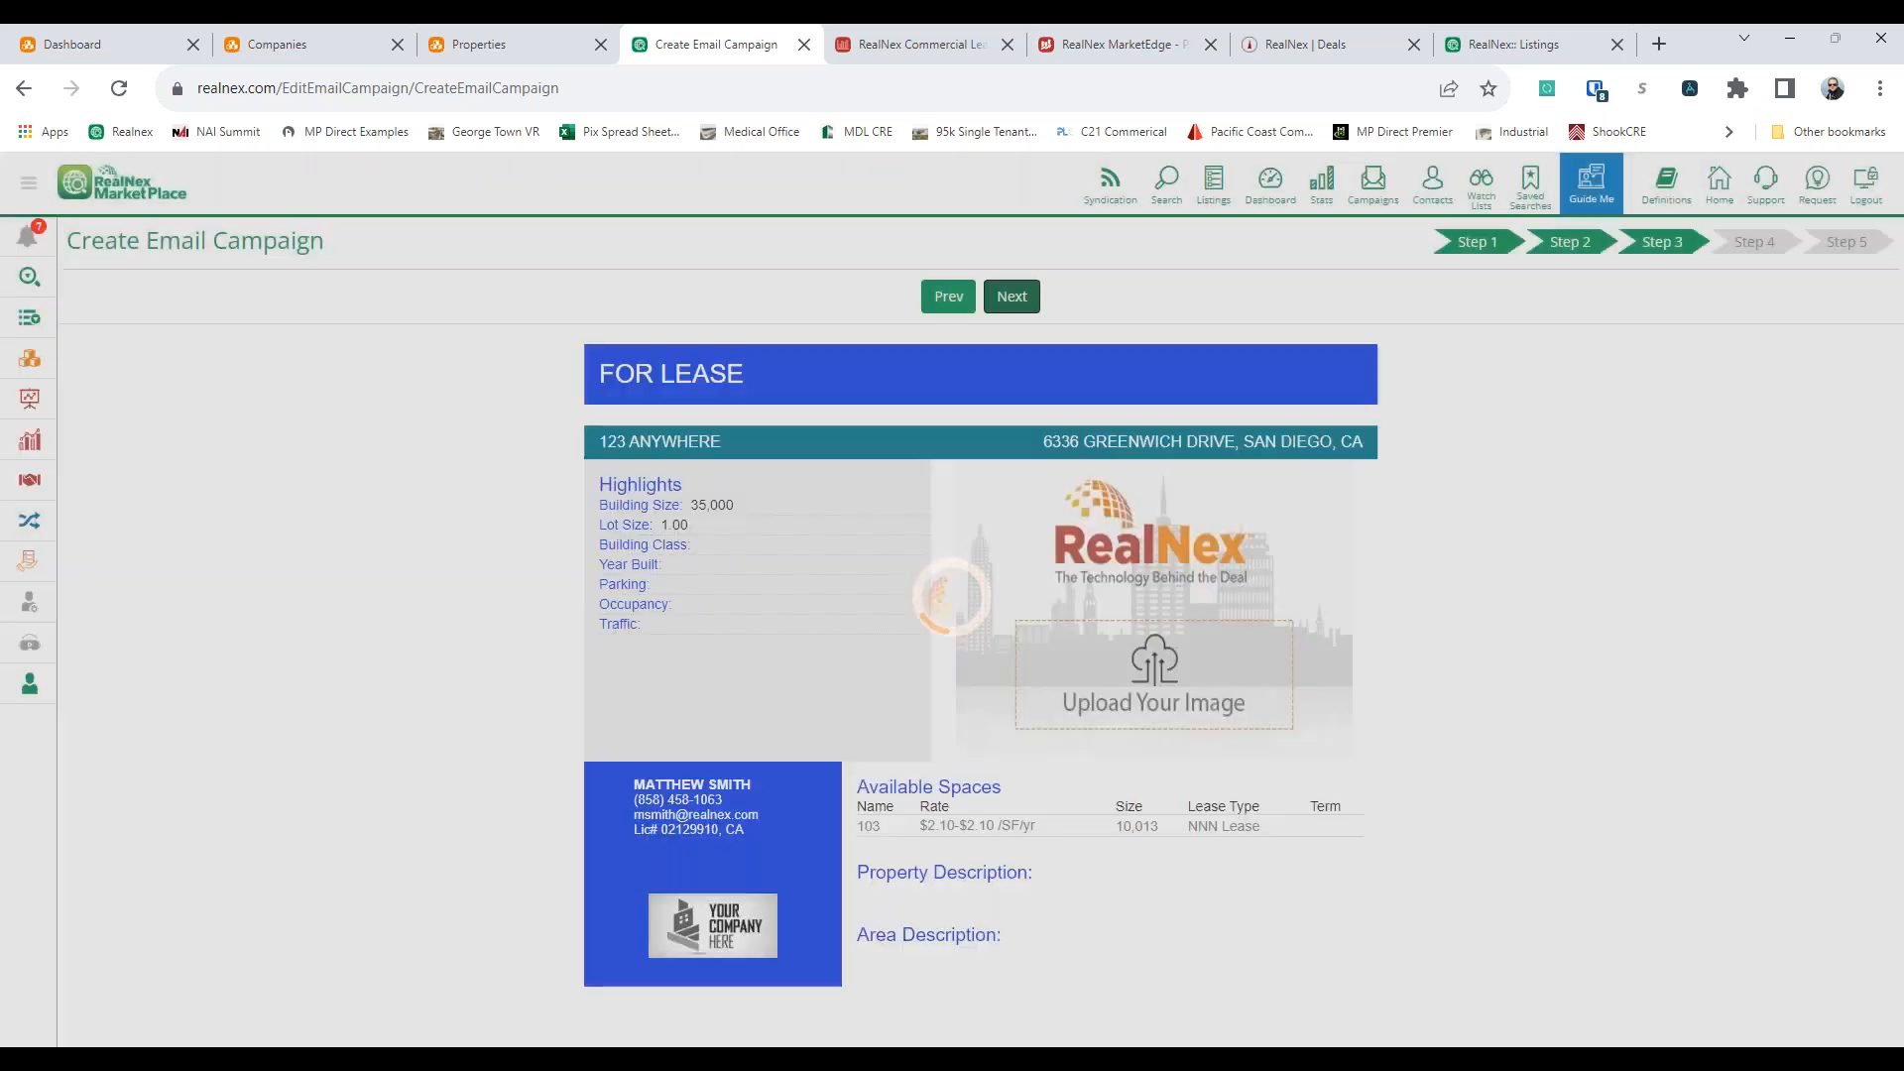
{"action": "left_click", "coordinate": [1024, 289]}
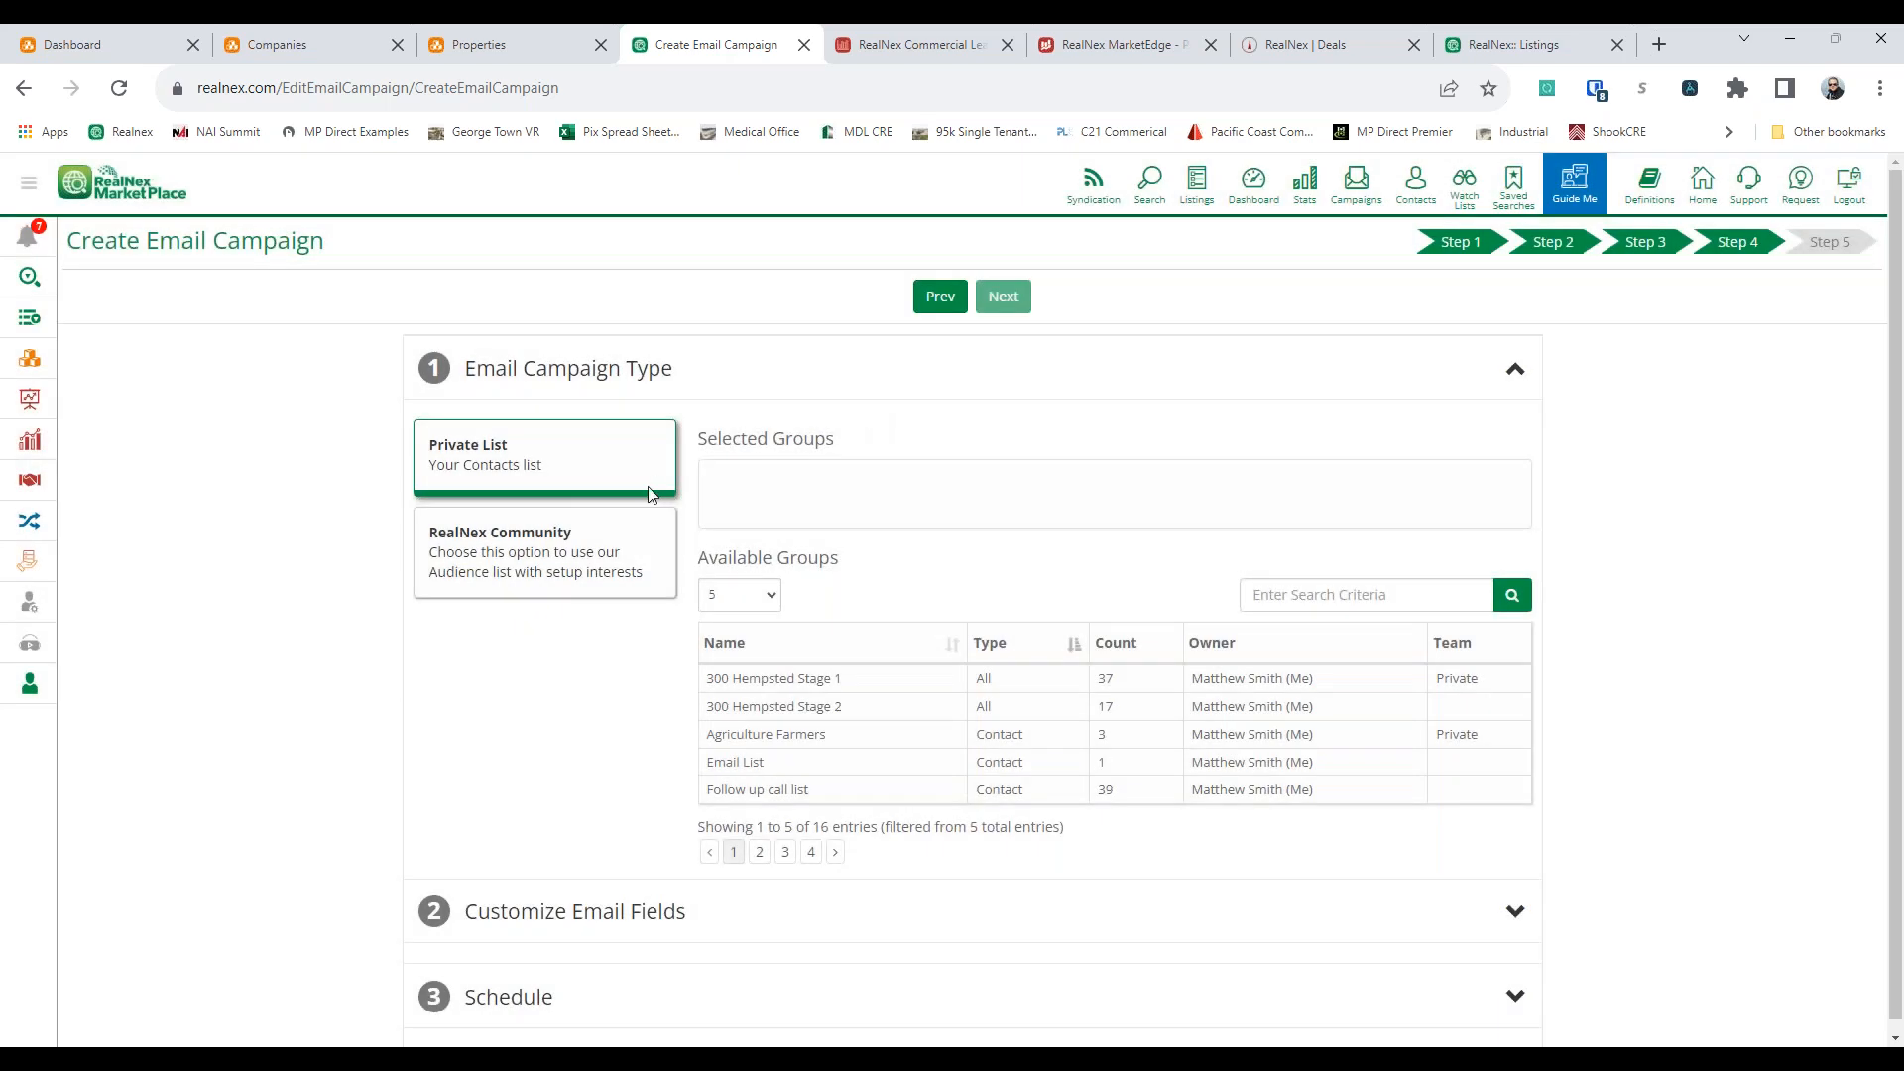
Compare the CBSA, State and National audience options and their order estimates for the RealNex Community campaign type
{"action": "left_click", "coordinate": [643, 538]}
{"action": "left_click", "coordinate": [824, 544]}
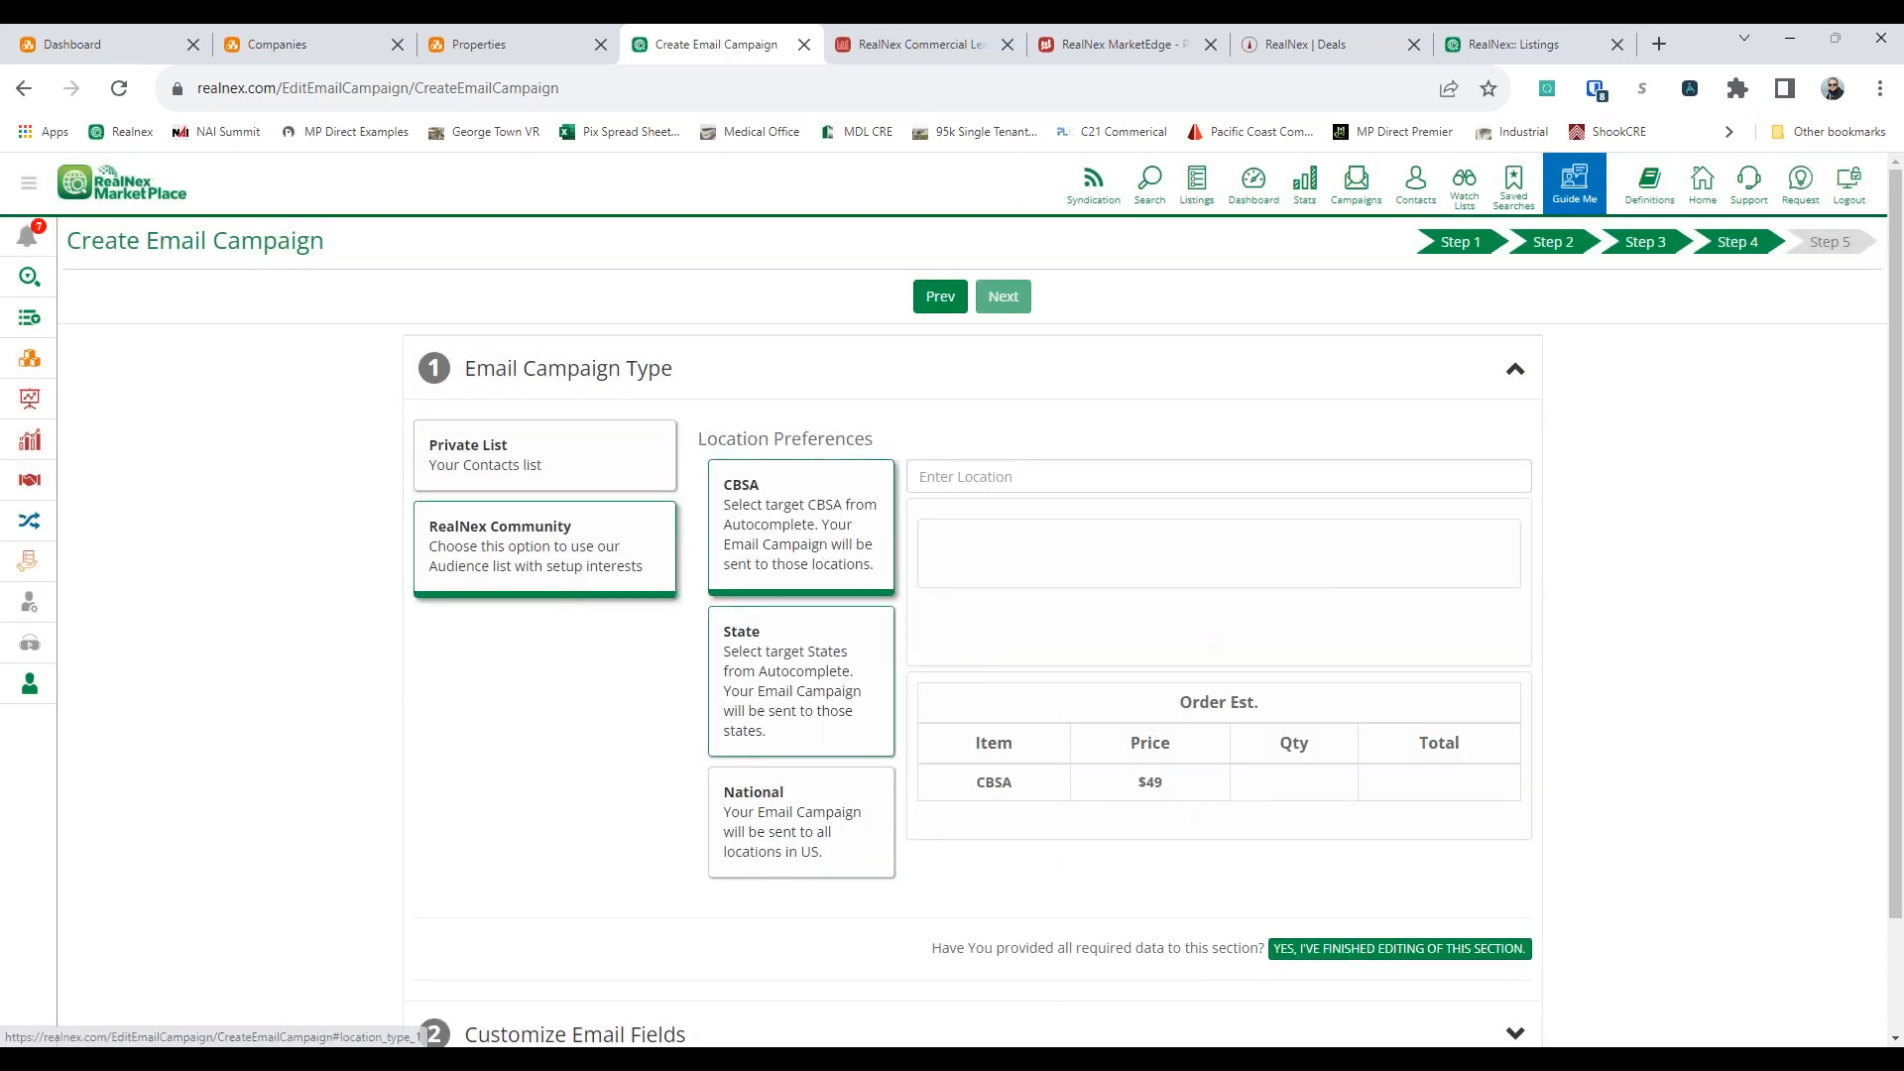
{"action": "left_click", "coordinate": [785, 689]}
{"action": "left_click", "coordinate": [820, 836]}
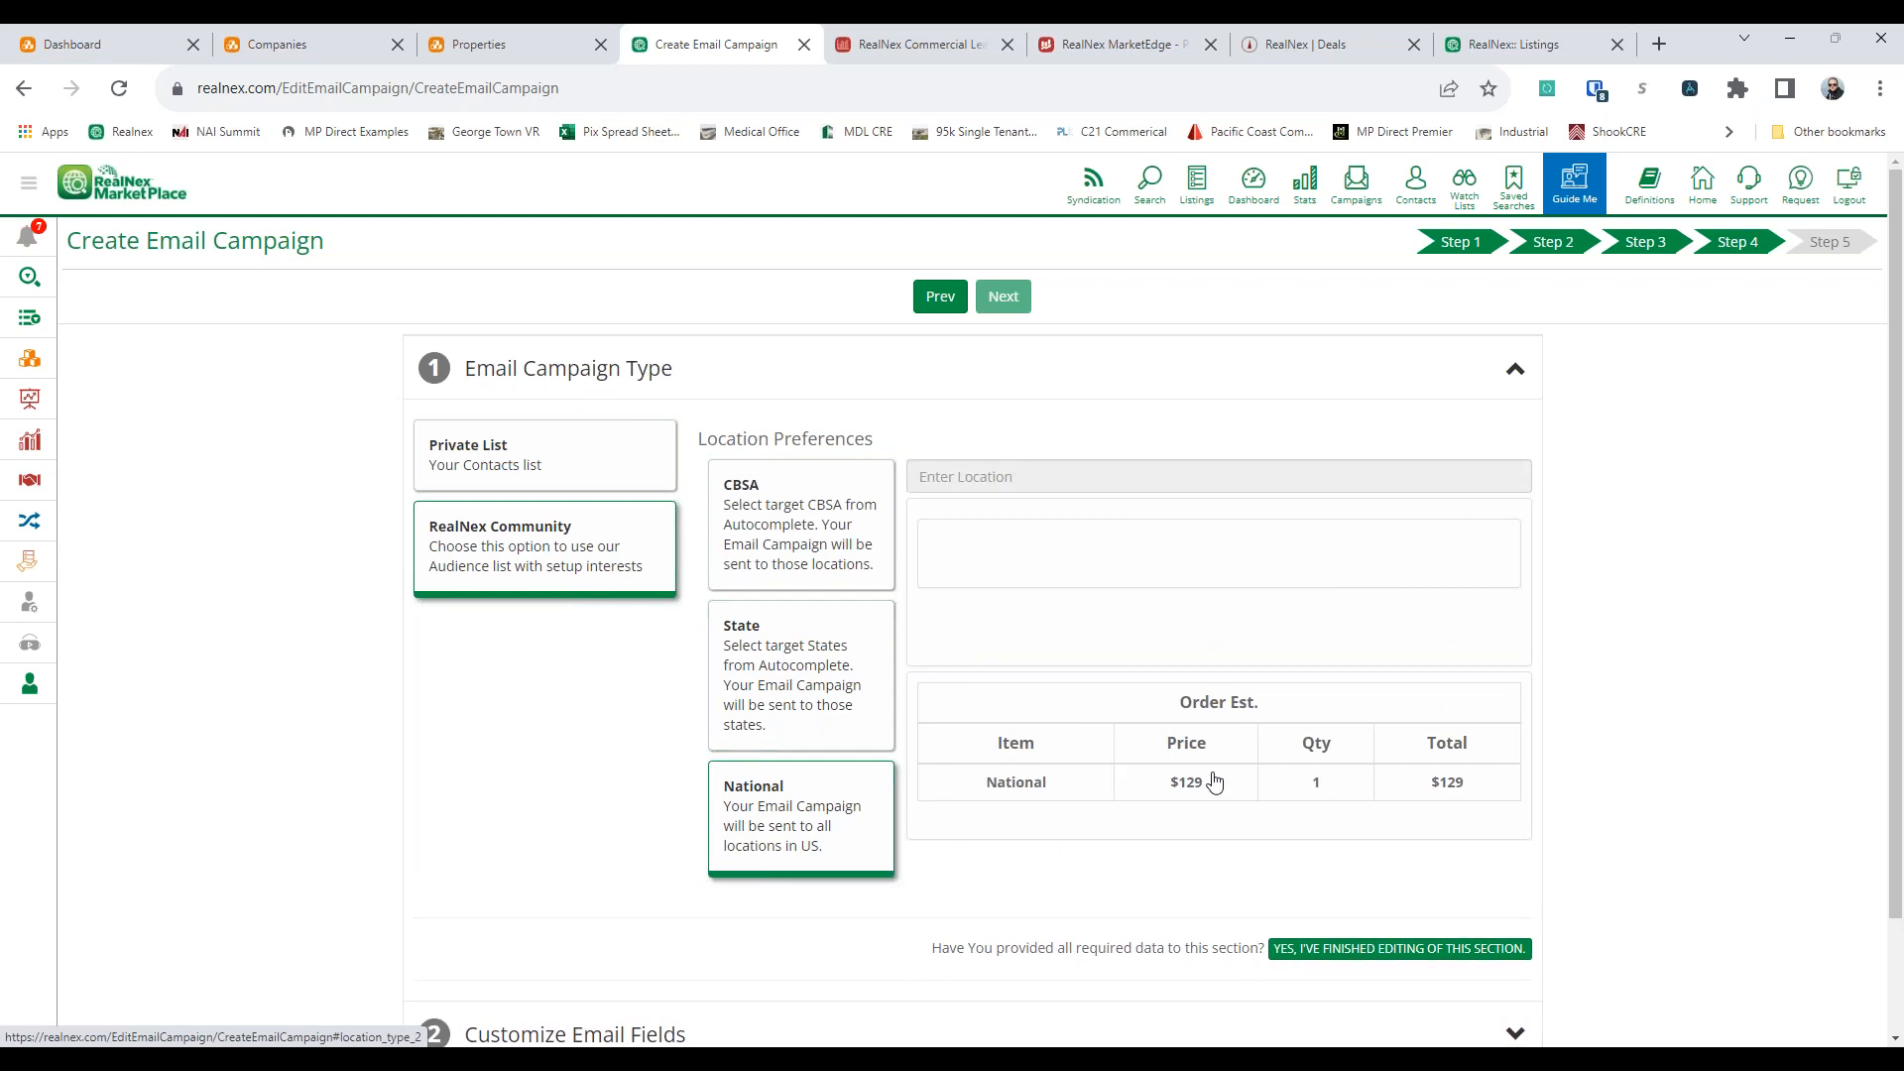
Switch back to the private list and try out selecting the groups 300 Hempsted Stage 1 and 300 Hempsted Stage 2
{"action": "left_click", "coordinate": [532, 479]}
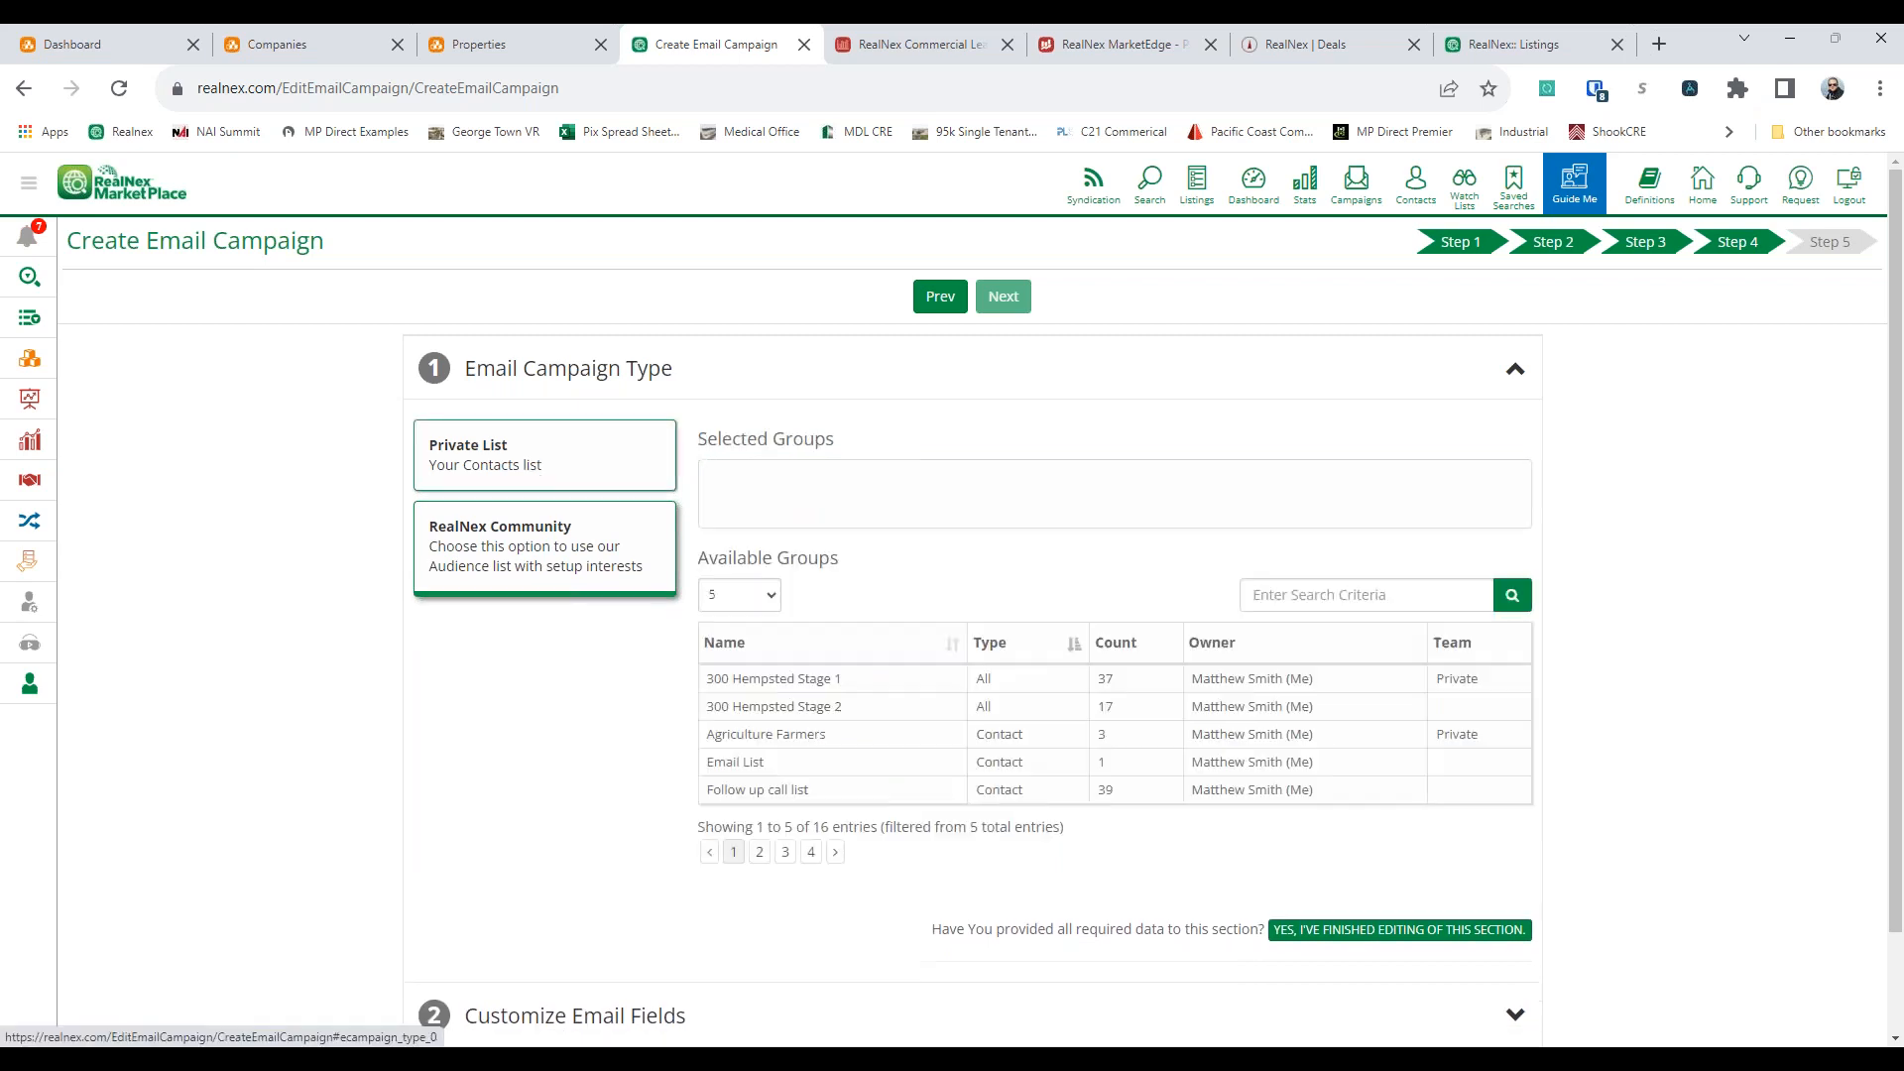
{"action": "left_click", "coordinate": [823, 708]}
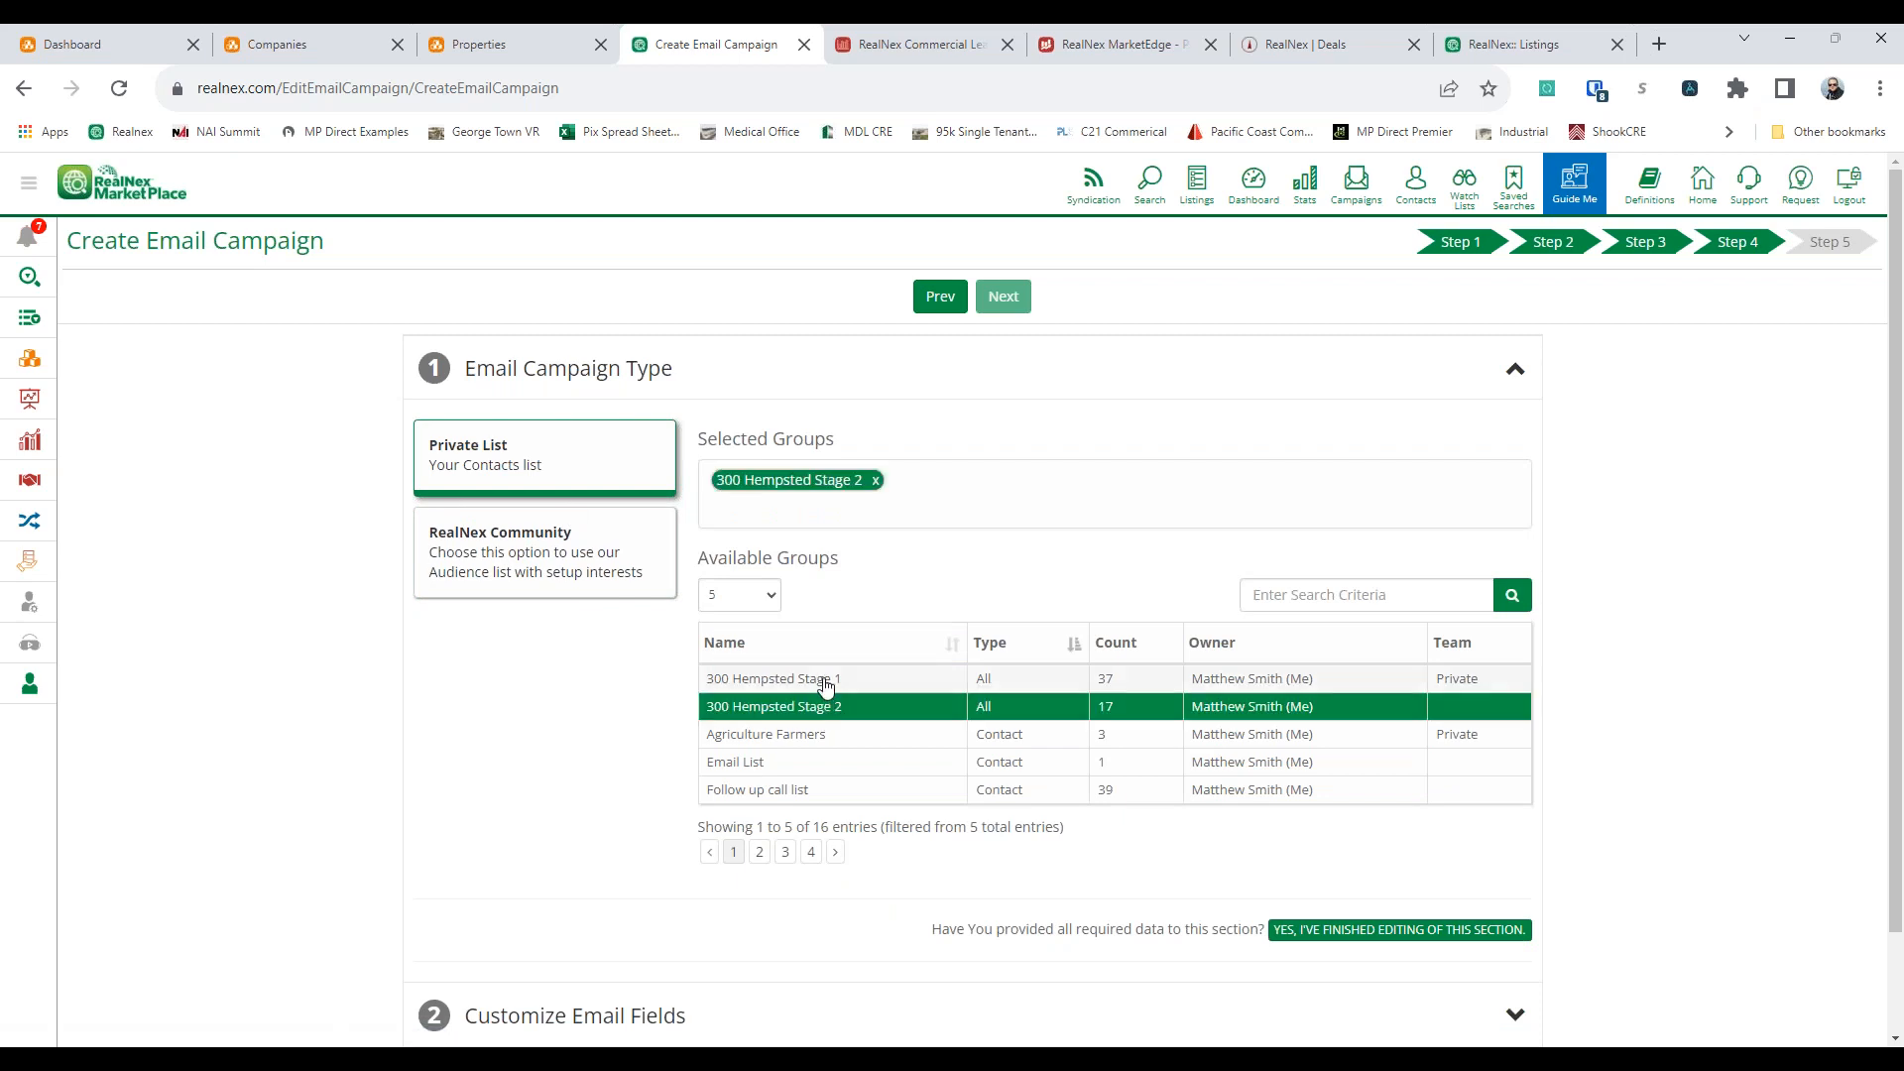
{"action": "left_click", "coordinate": [820, 681]}
{"action": "left_click", "coordinate": [819, 707]}
{"action": "left_click", "coordinate": [815, 686]}
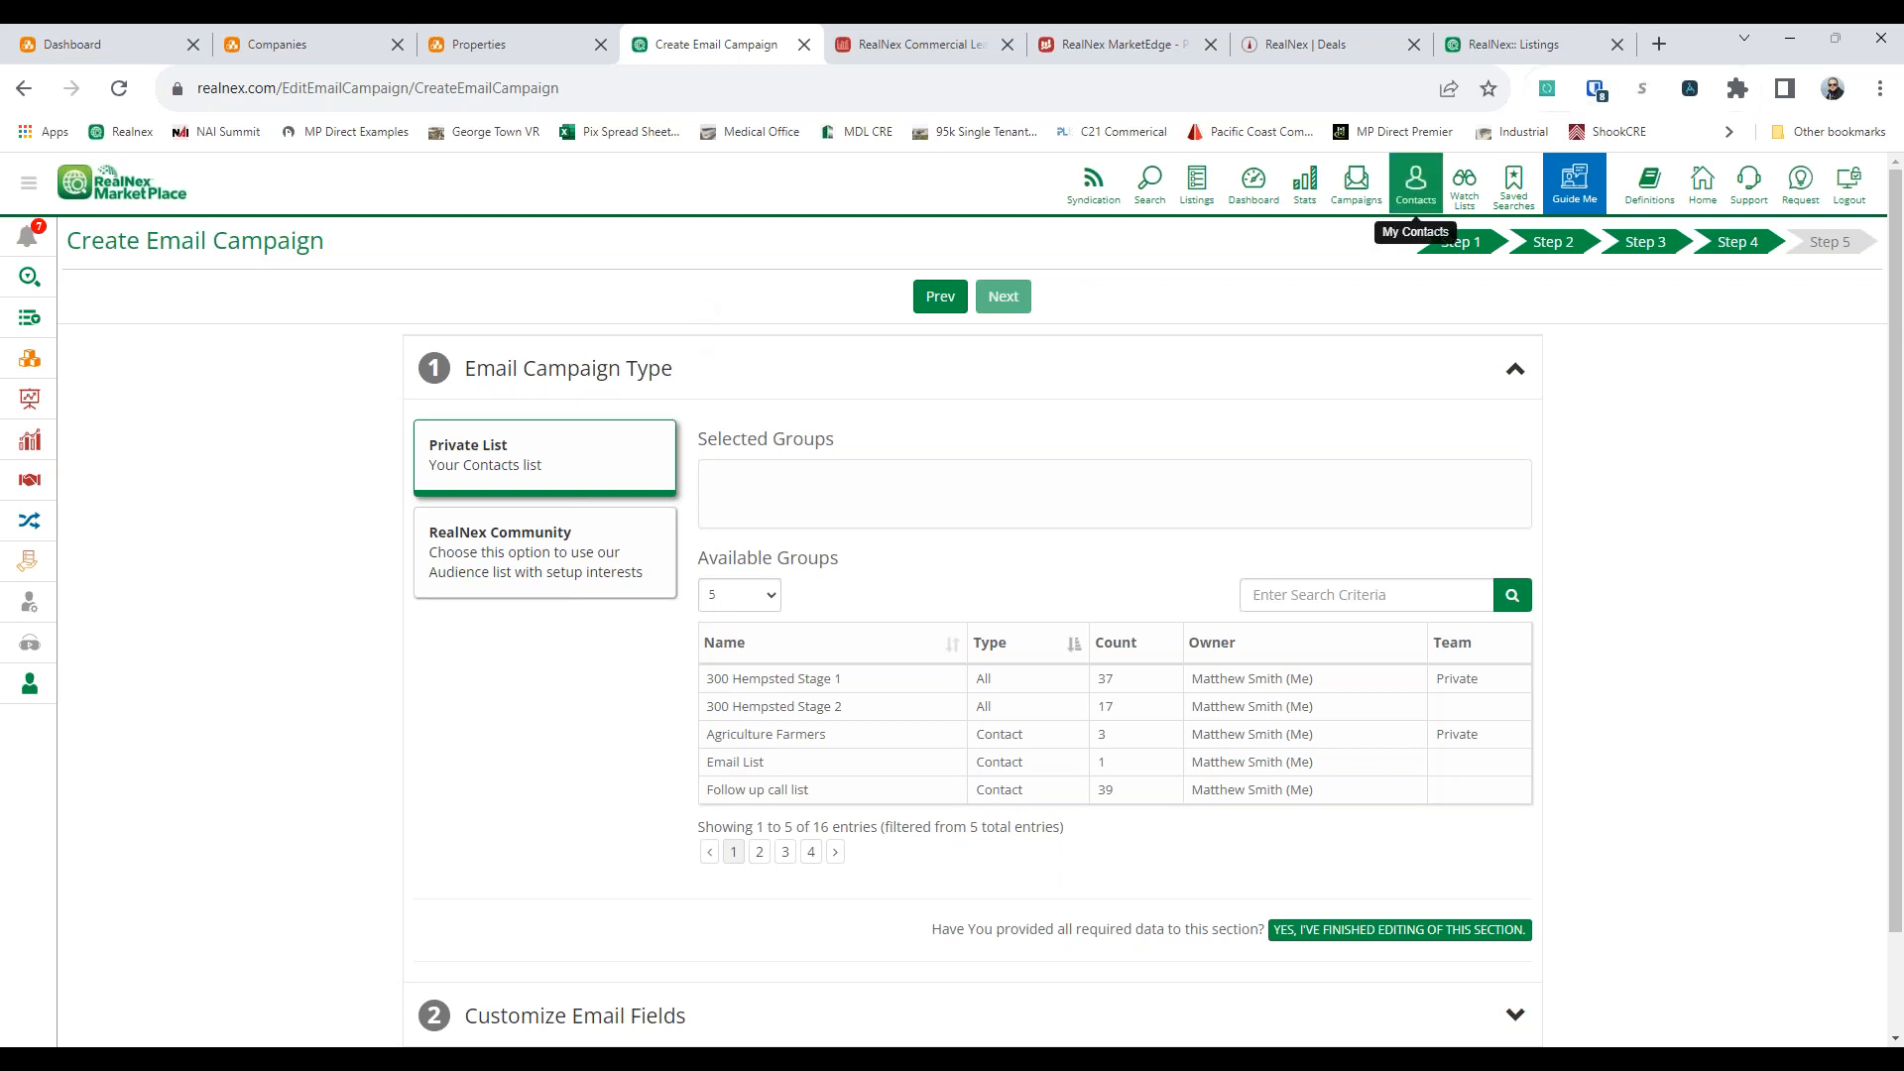
Open the MP Direct Premier example site, view its Americinn property listing and close the site
{"action": "left_click", "coordinate": [1393, 131]}
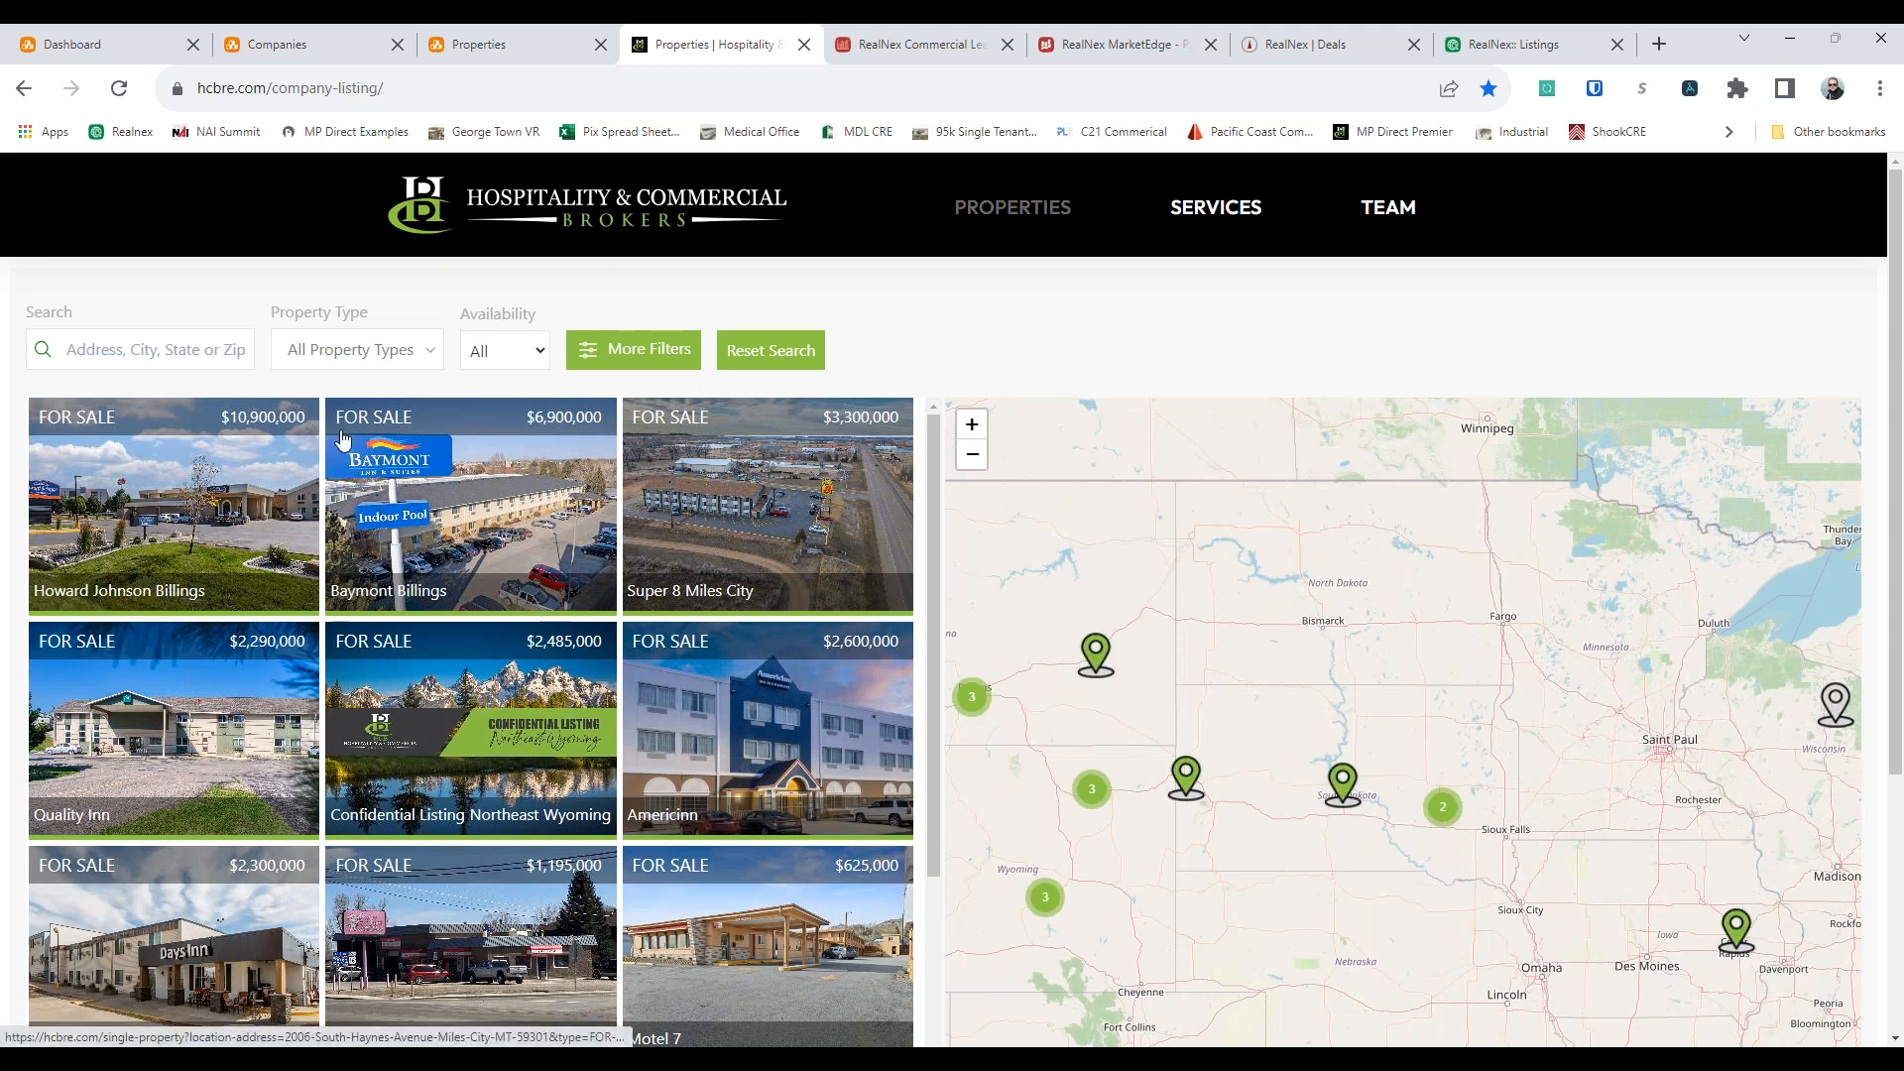
{"action": "scroll", "coordinate": [741, 738], "scroll_direction": "down", "scroll_amount": 2}
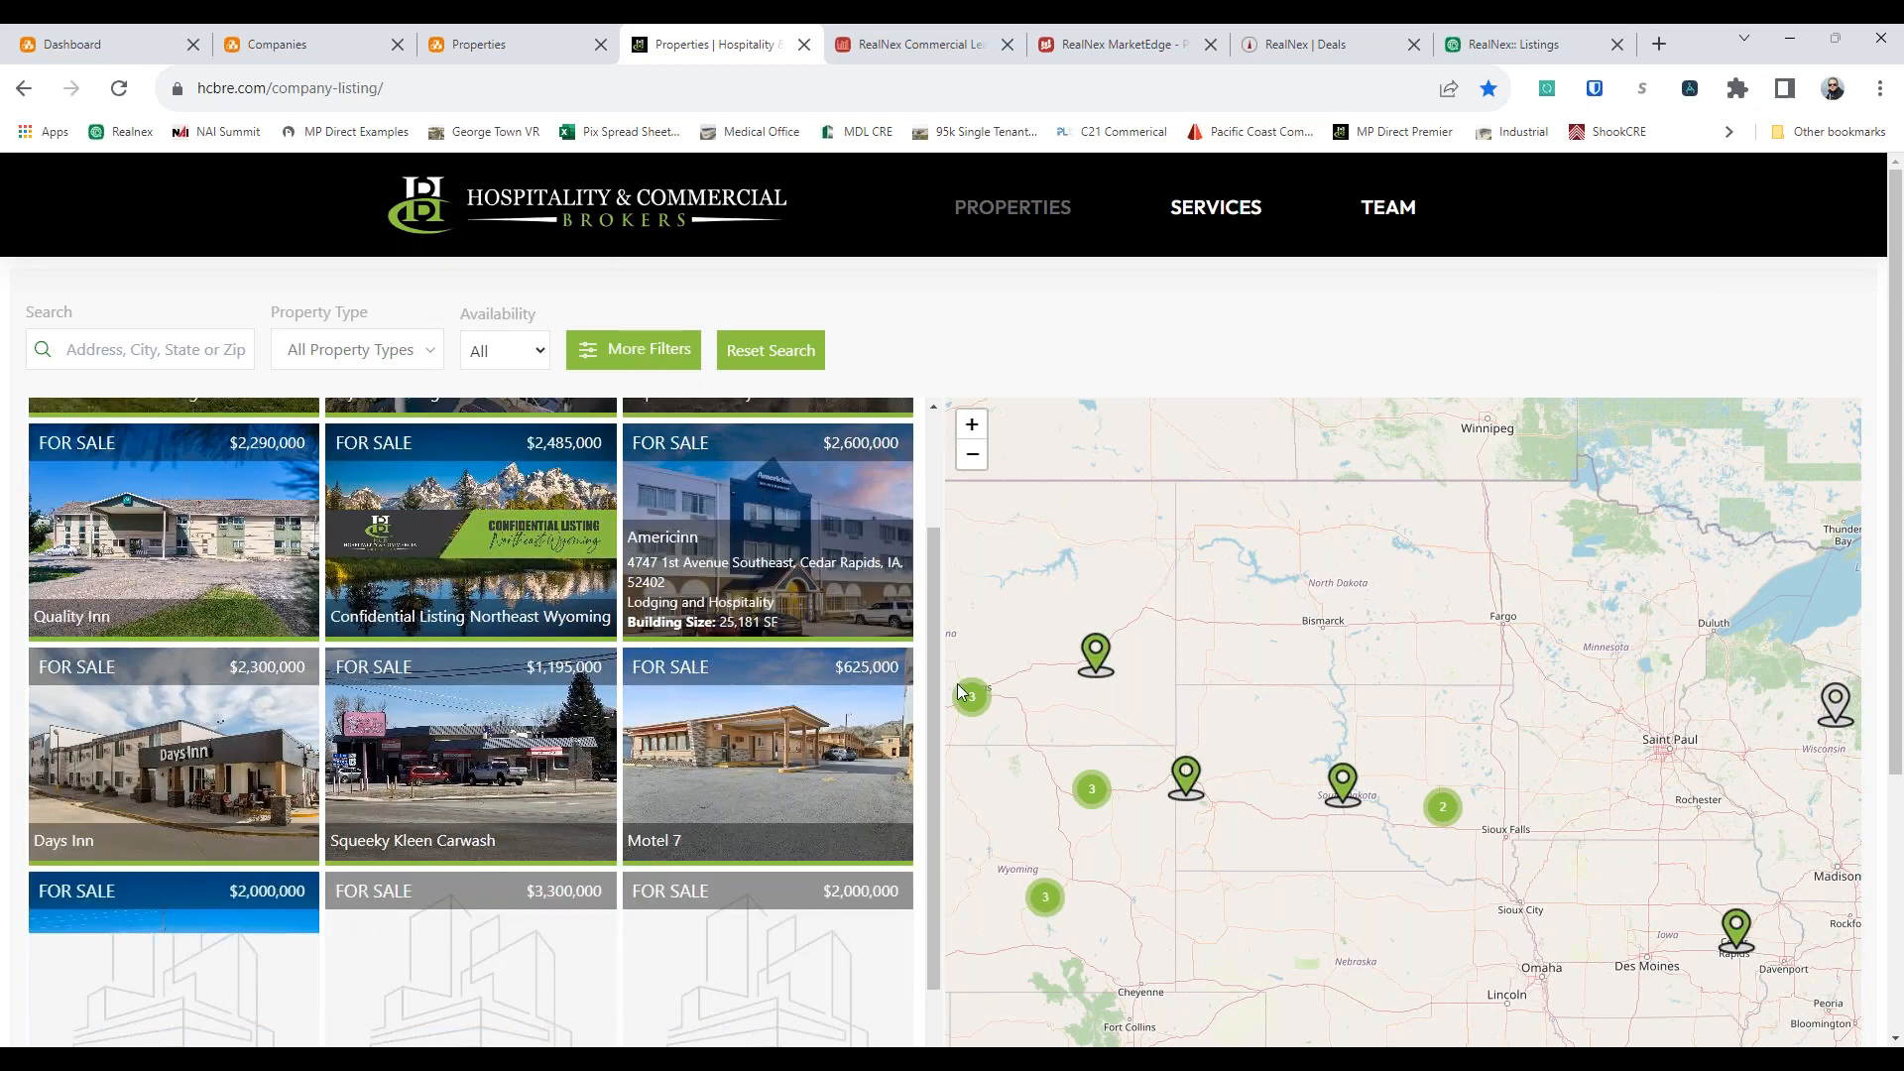
{"action": "left_click", "coordinate": [821, 525]}
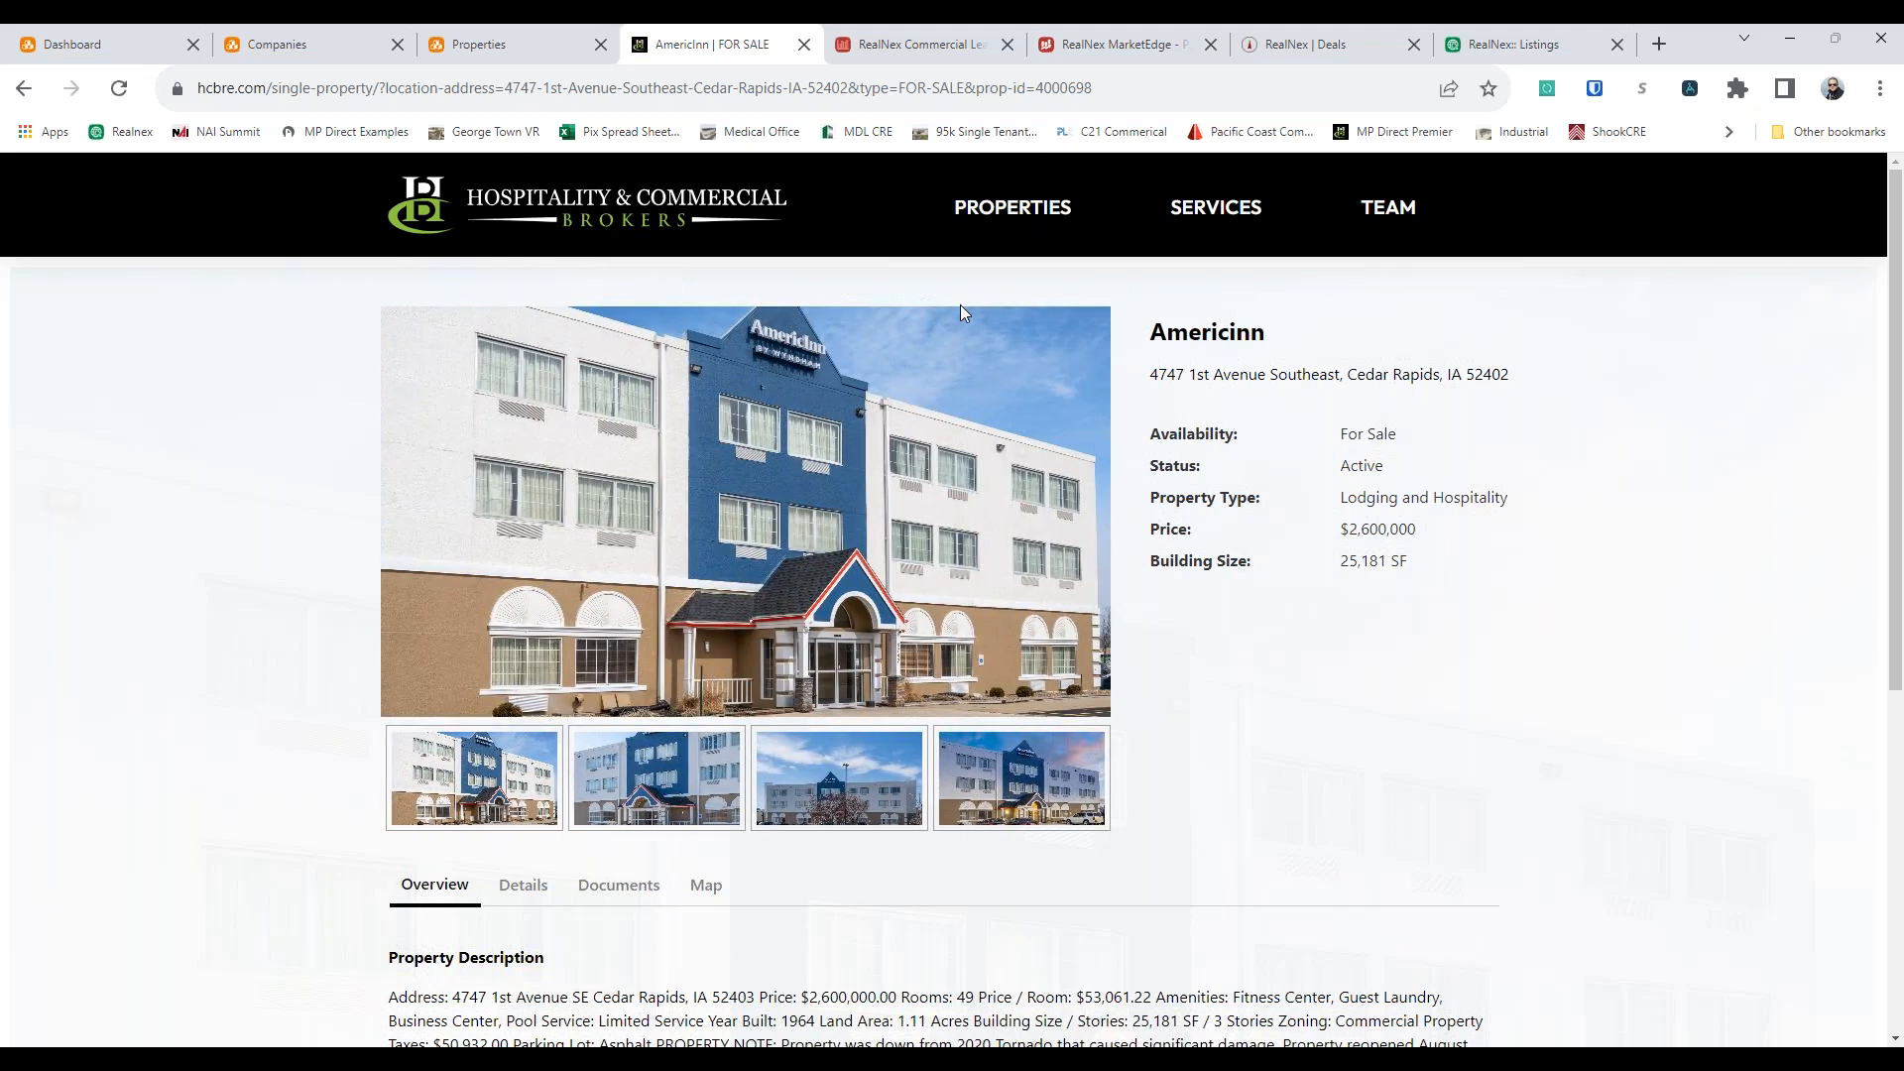
{"action": "left_click", "coordinate": [805, 44]}
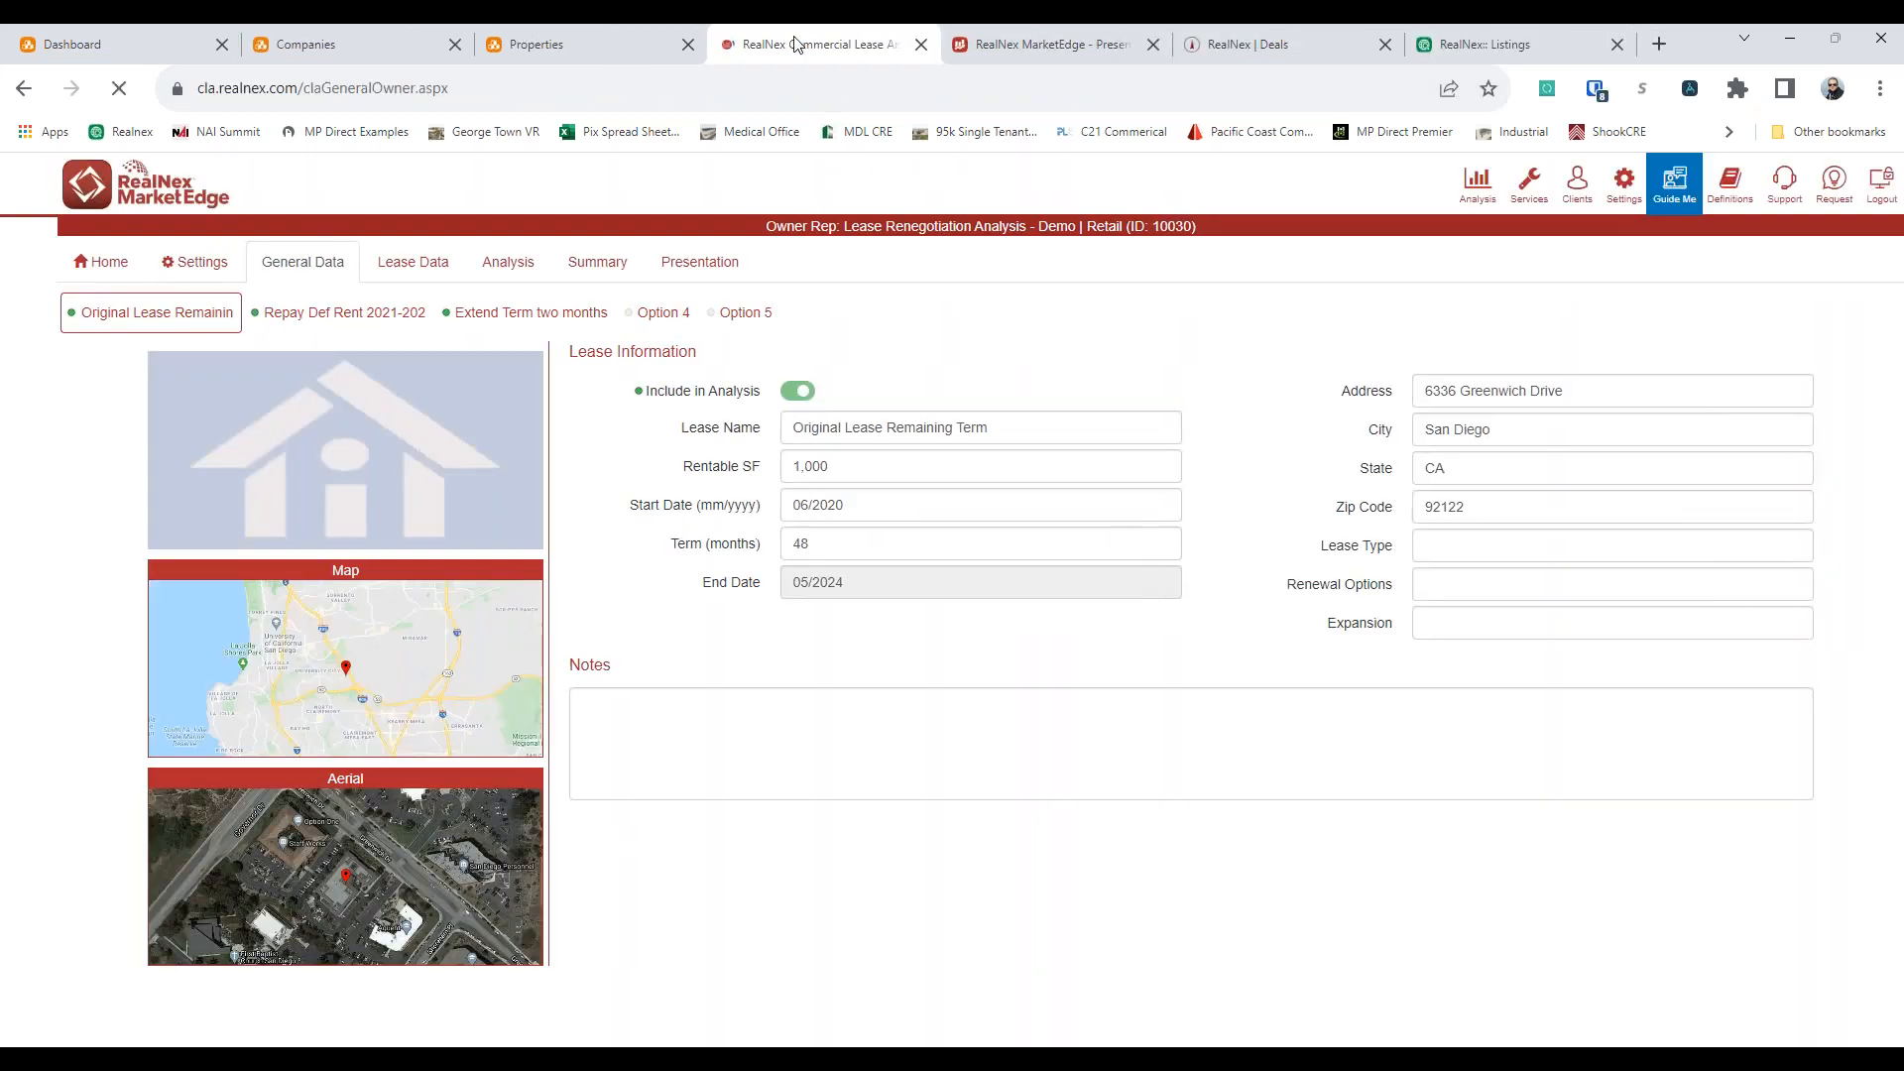
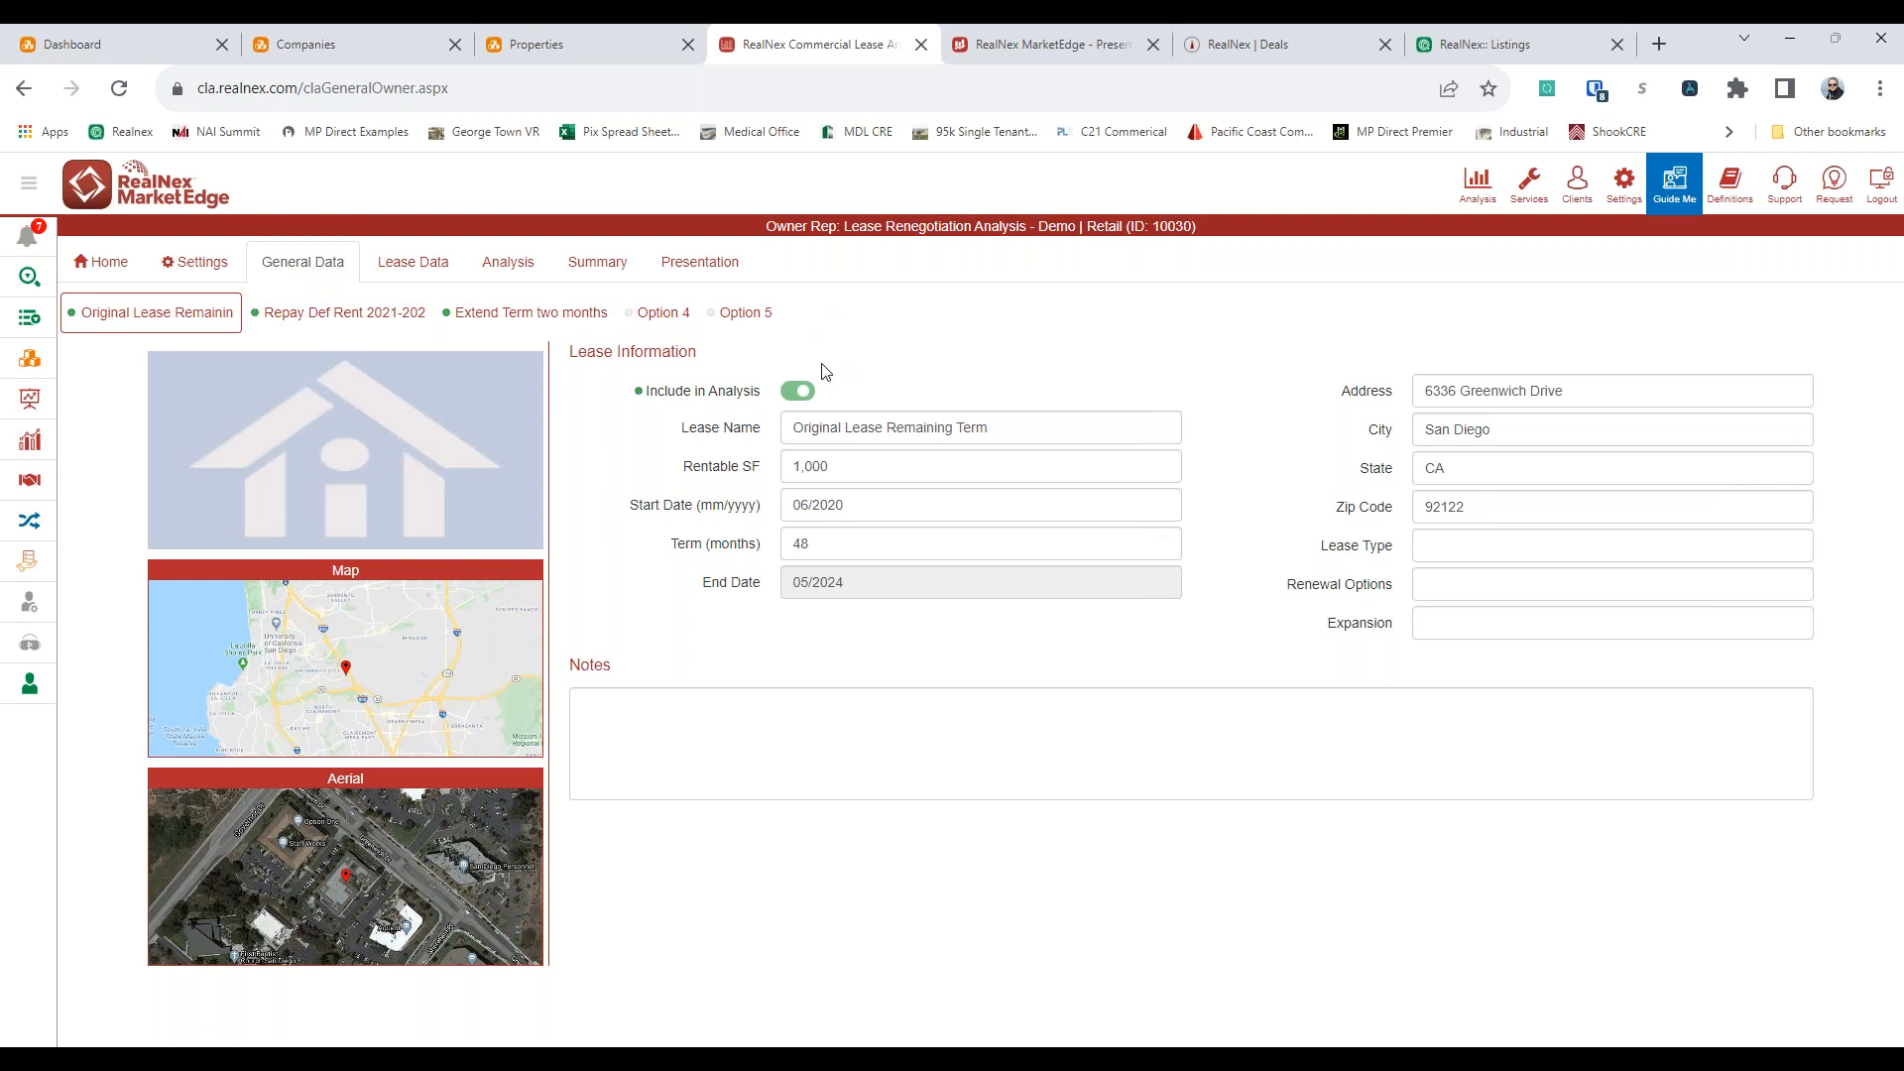
Check the Spaces list of the 123 Anywhere property in the CRM and return to the Lease Renegotiation Analysis
{"action": "left_click", "coordinate": [579, 40]}
{"action": "left_click", "coordinate": [1353, 373]}
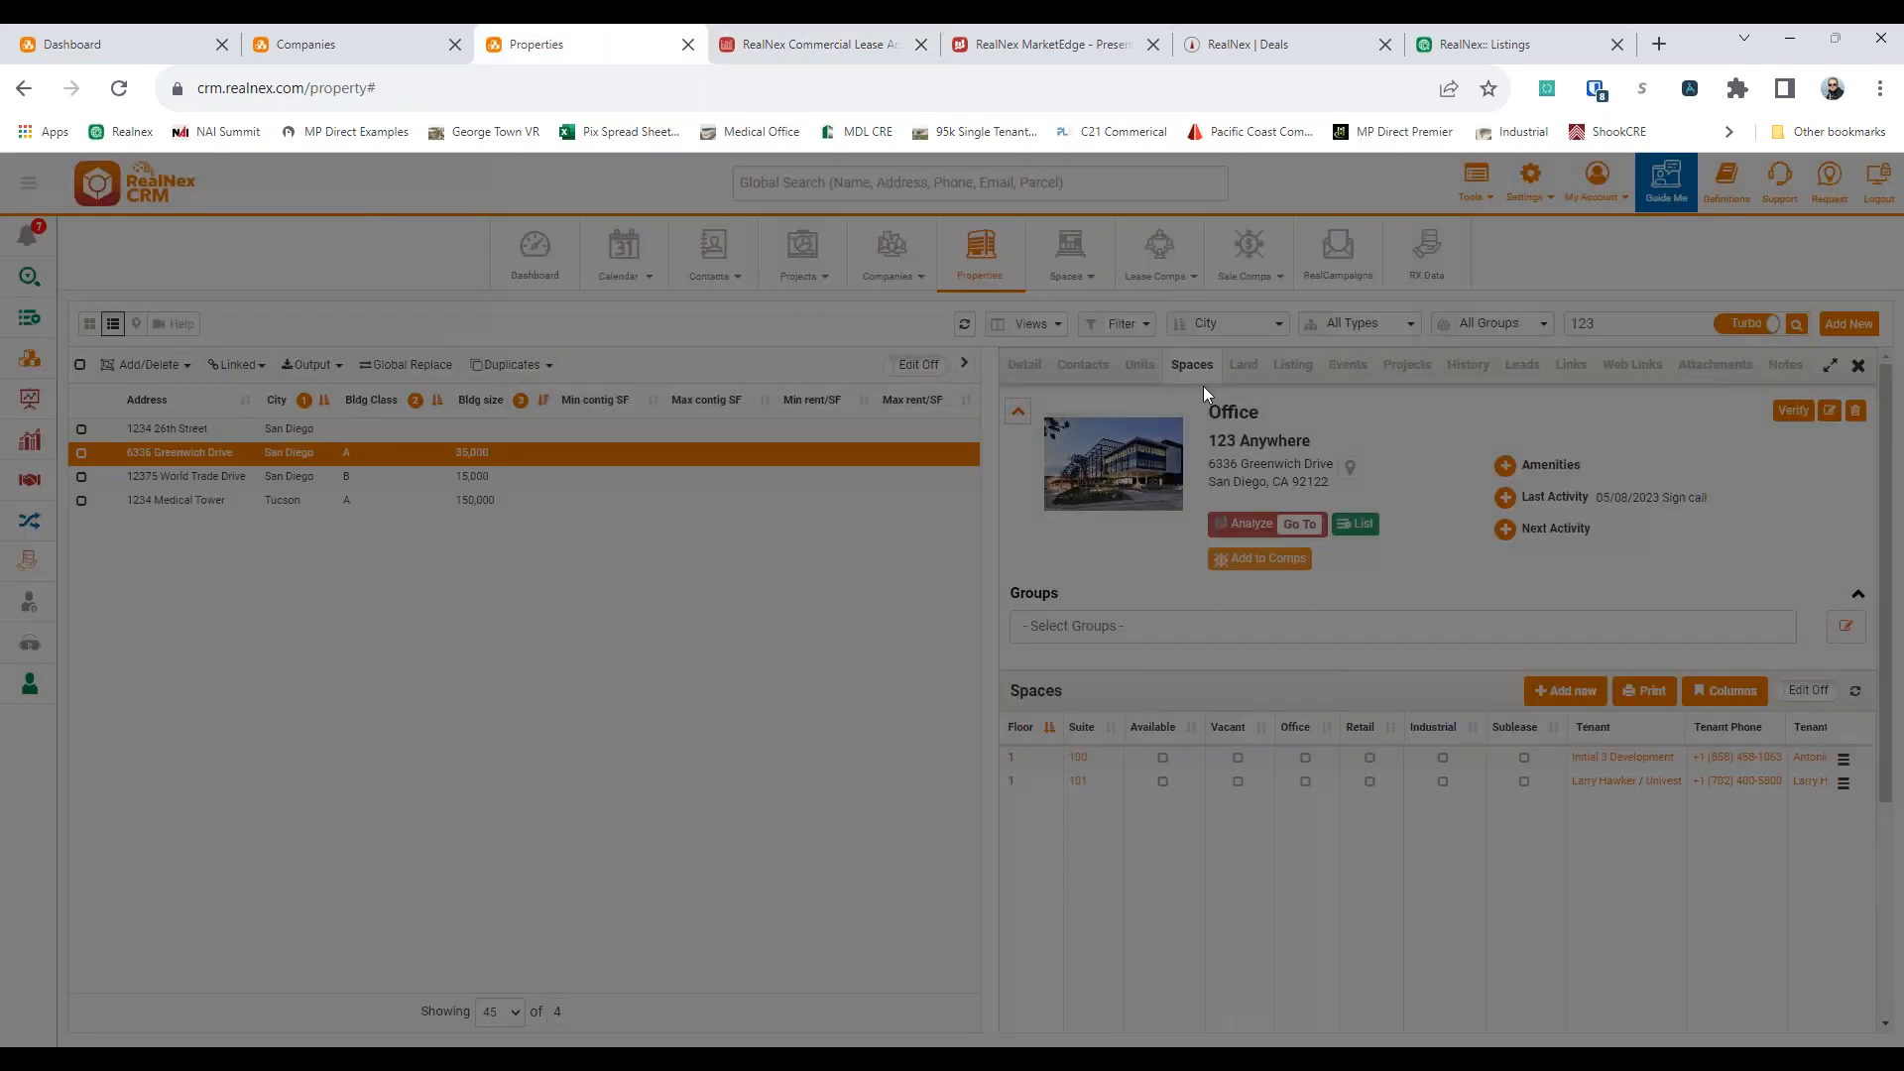
{"action": "left_click", "coordinate": [1189, 368]}
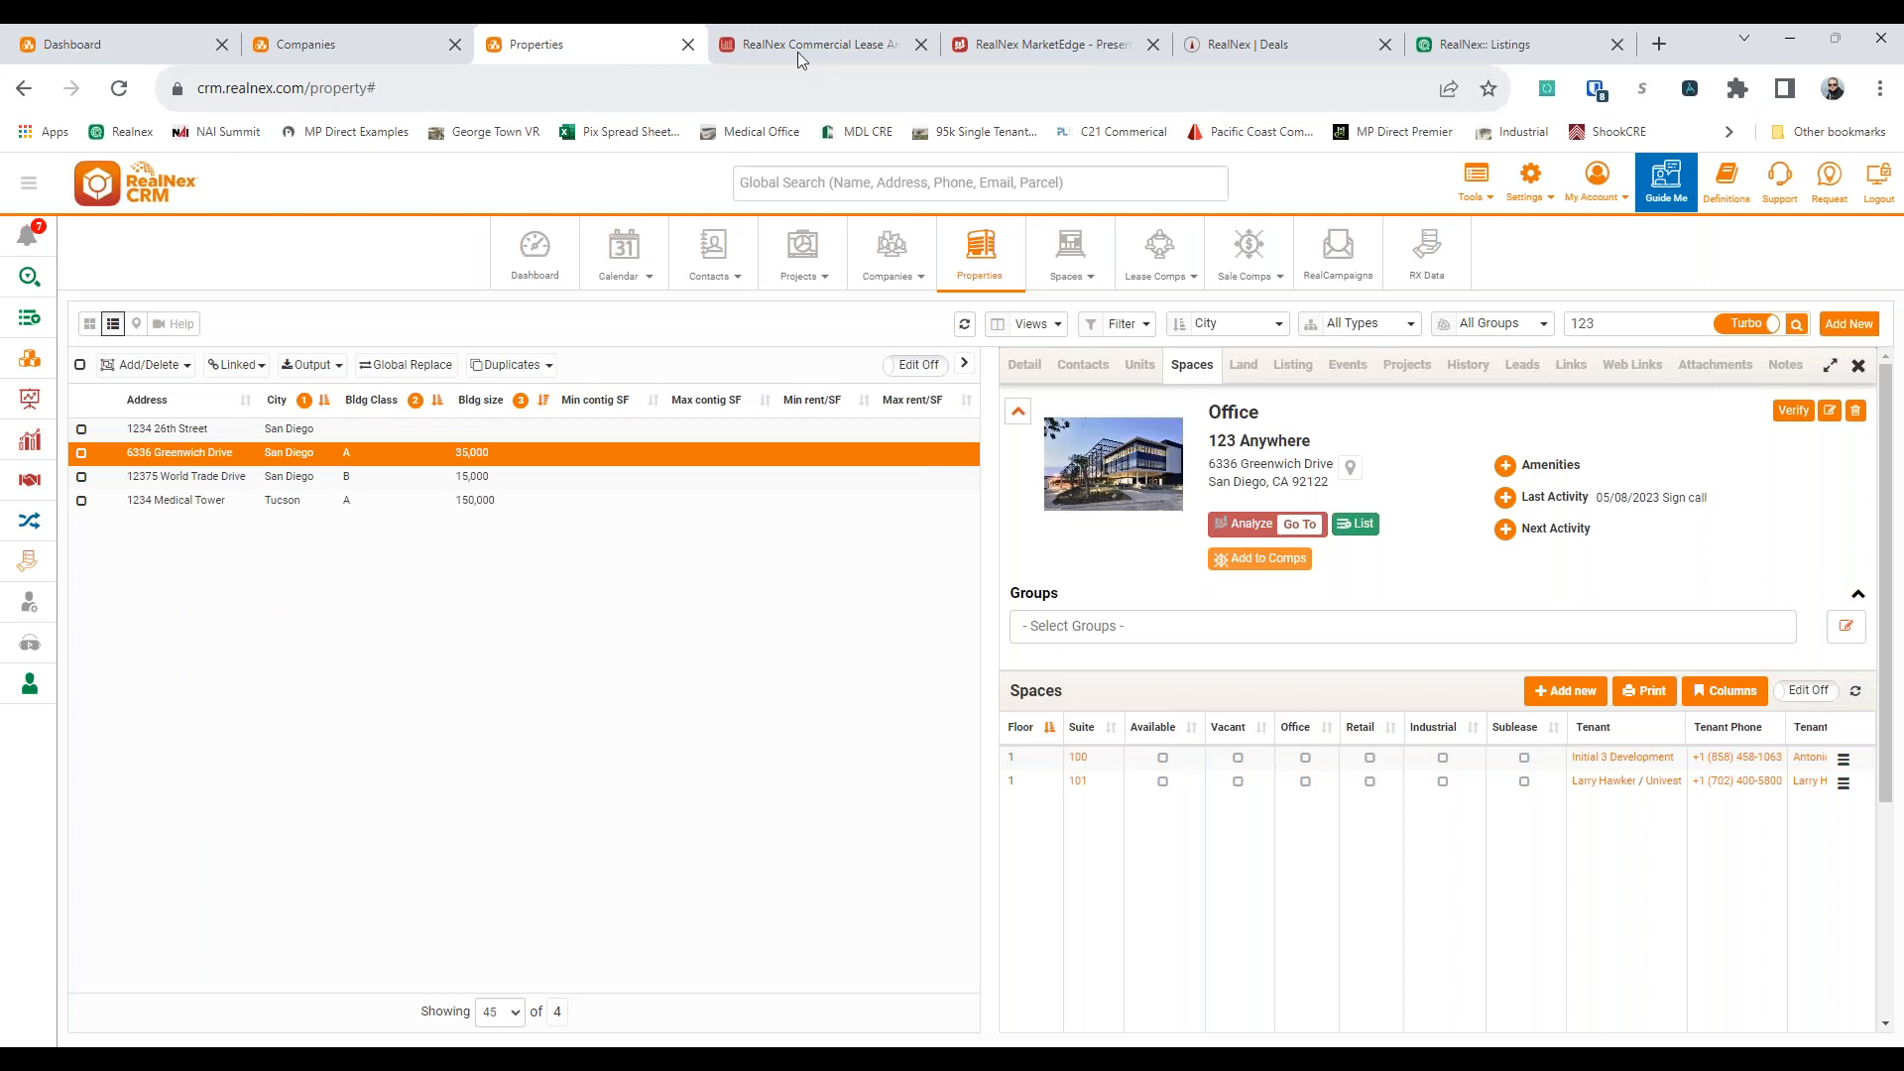
{"action": "left_click", "coordinate": [835, 51]}
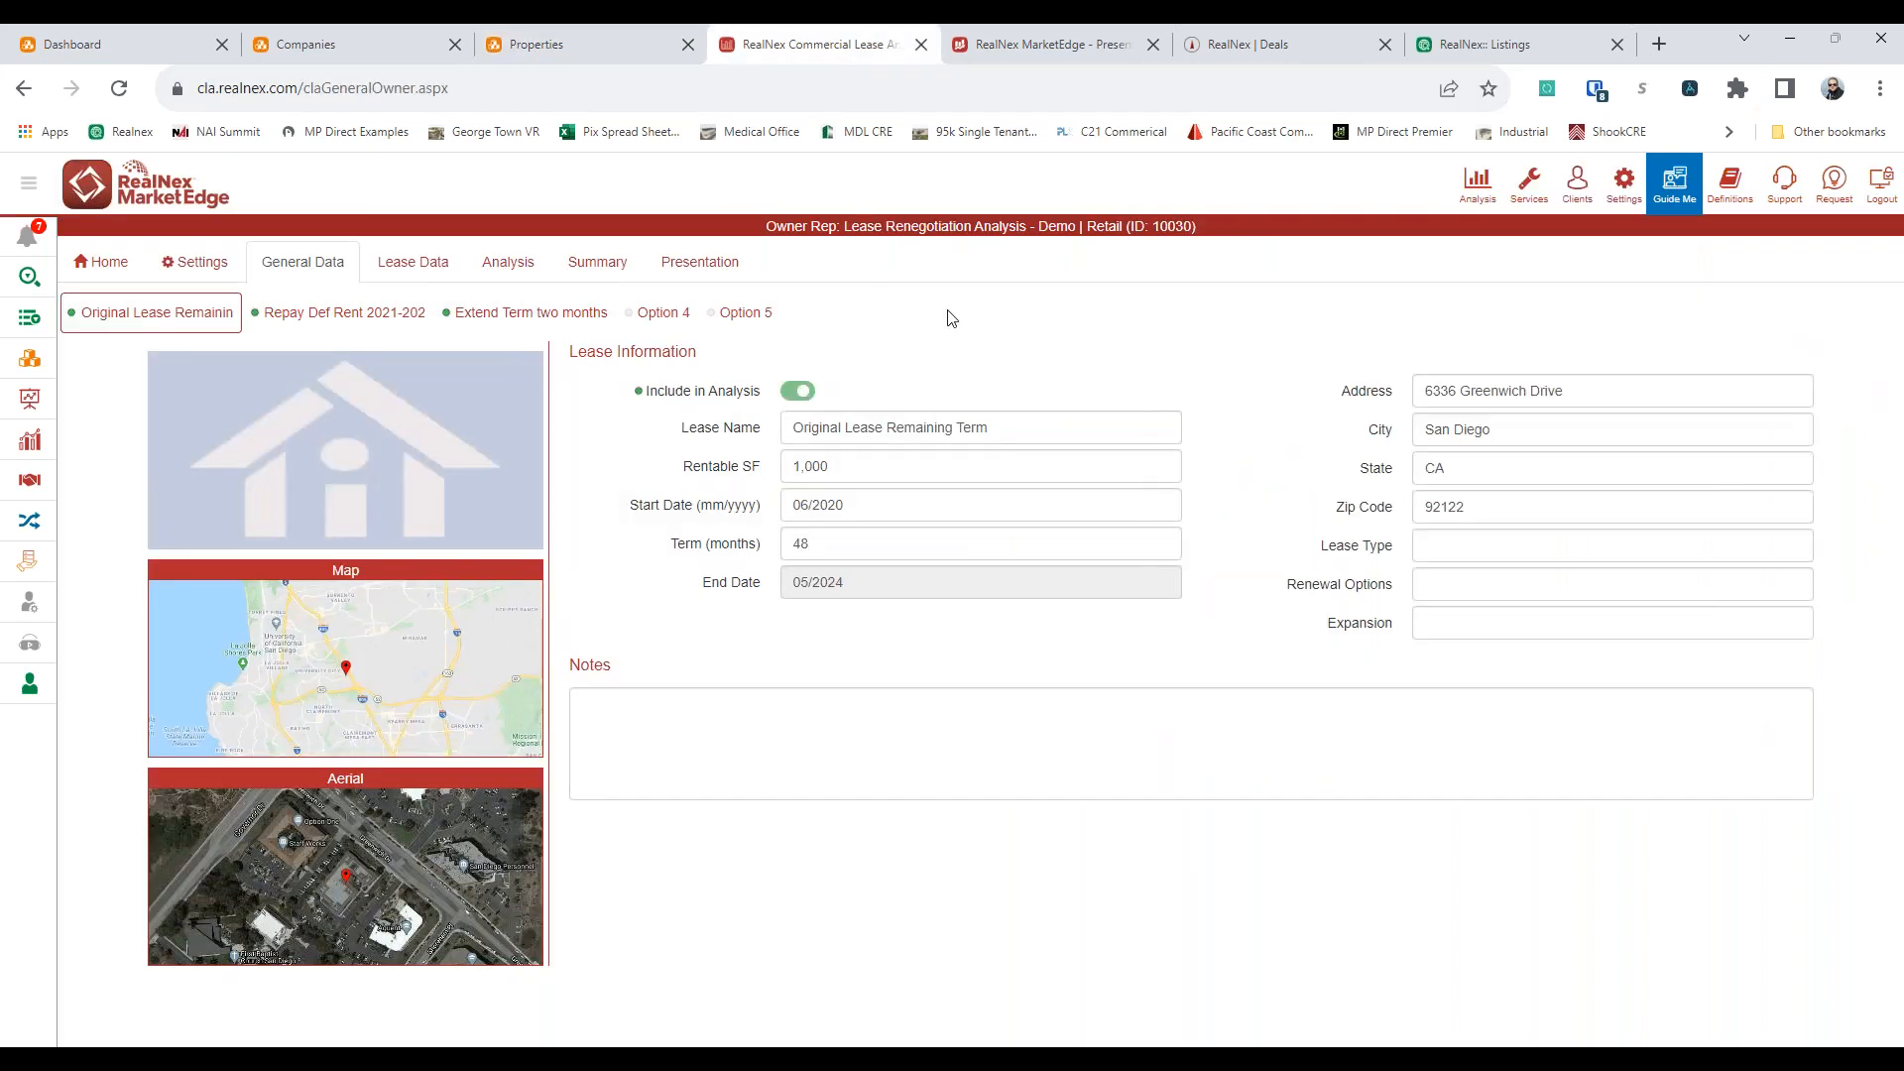
Open the lease data for the original lease and inspect the Insurance recovery's name and recovery type options
{"action": "left_click", "coordinate": [411, 270]}
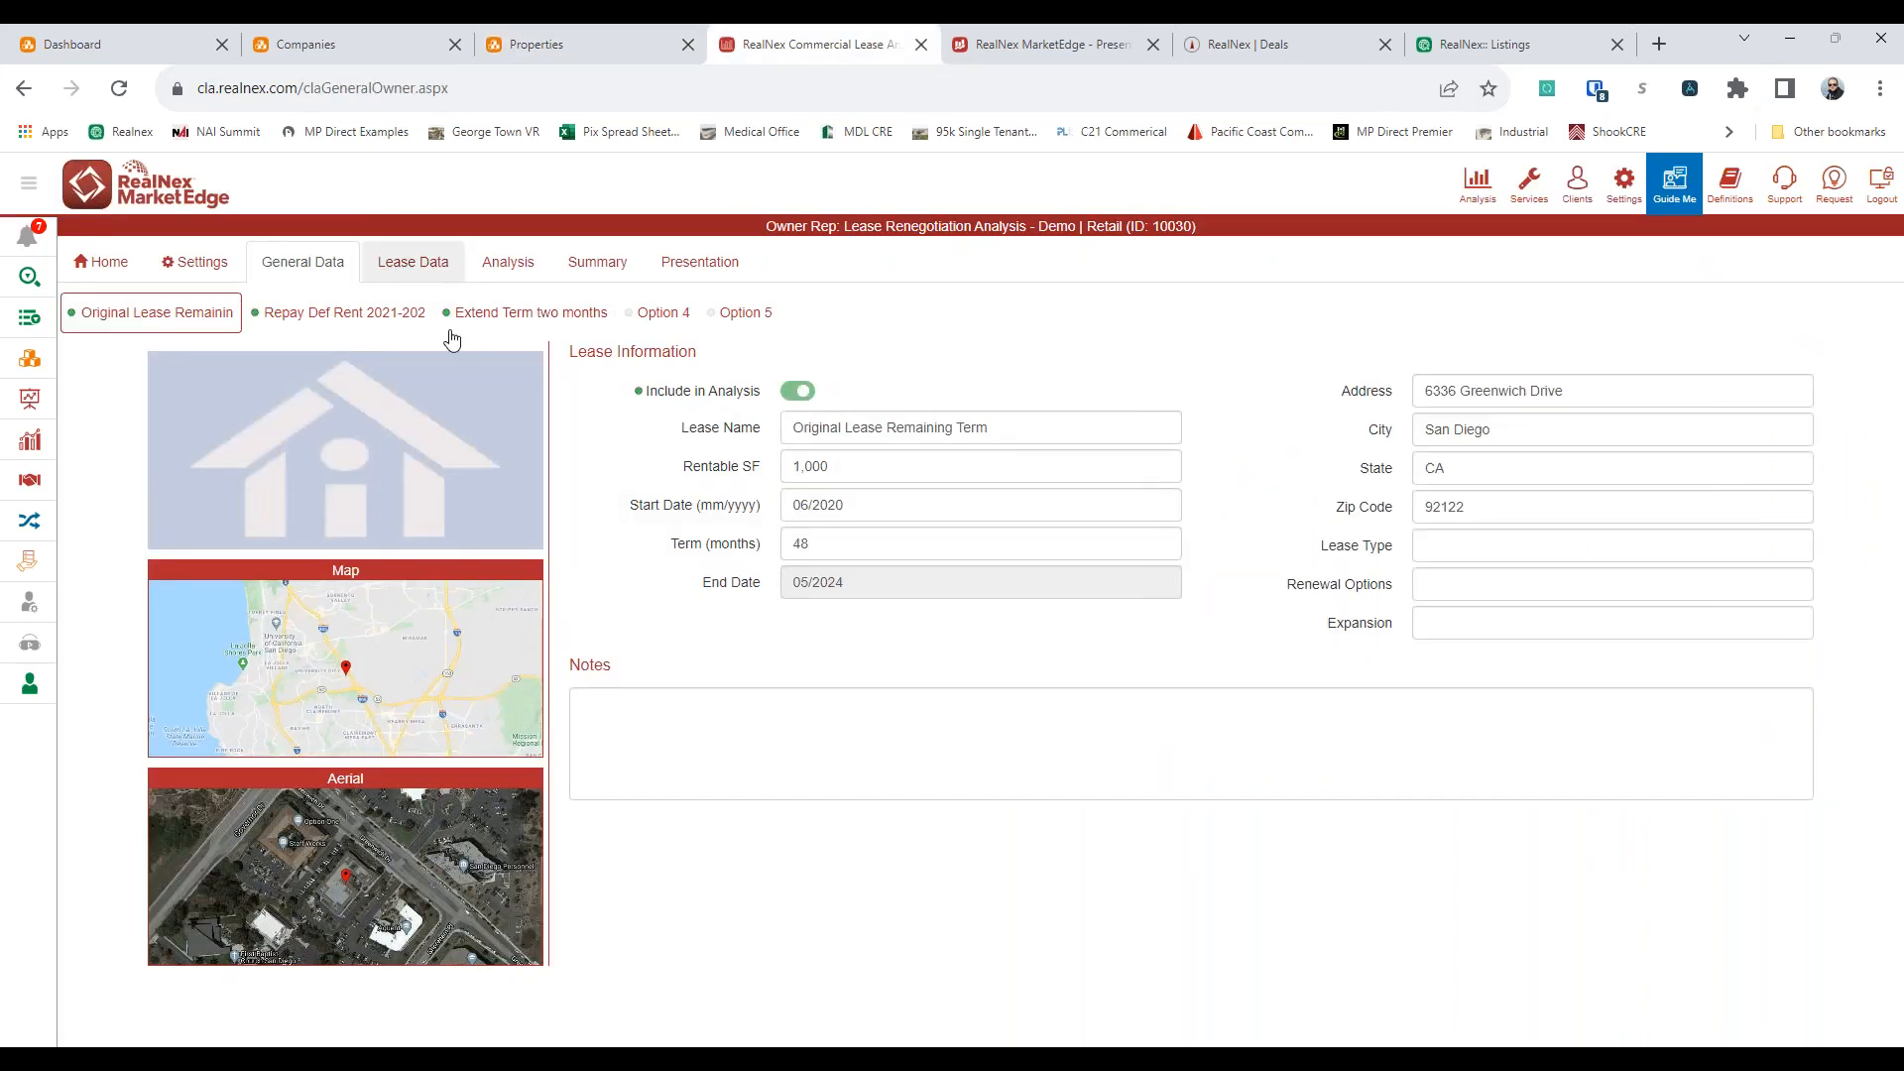
{"action": "left_click", "coordinate": [436, 269]}
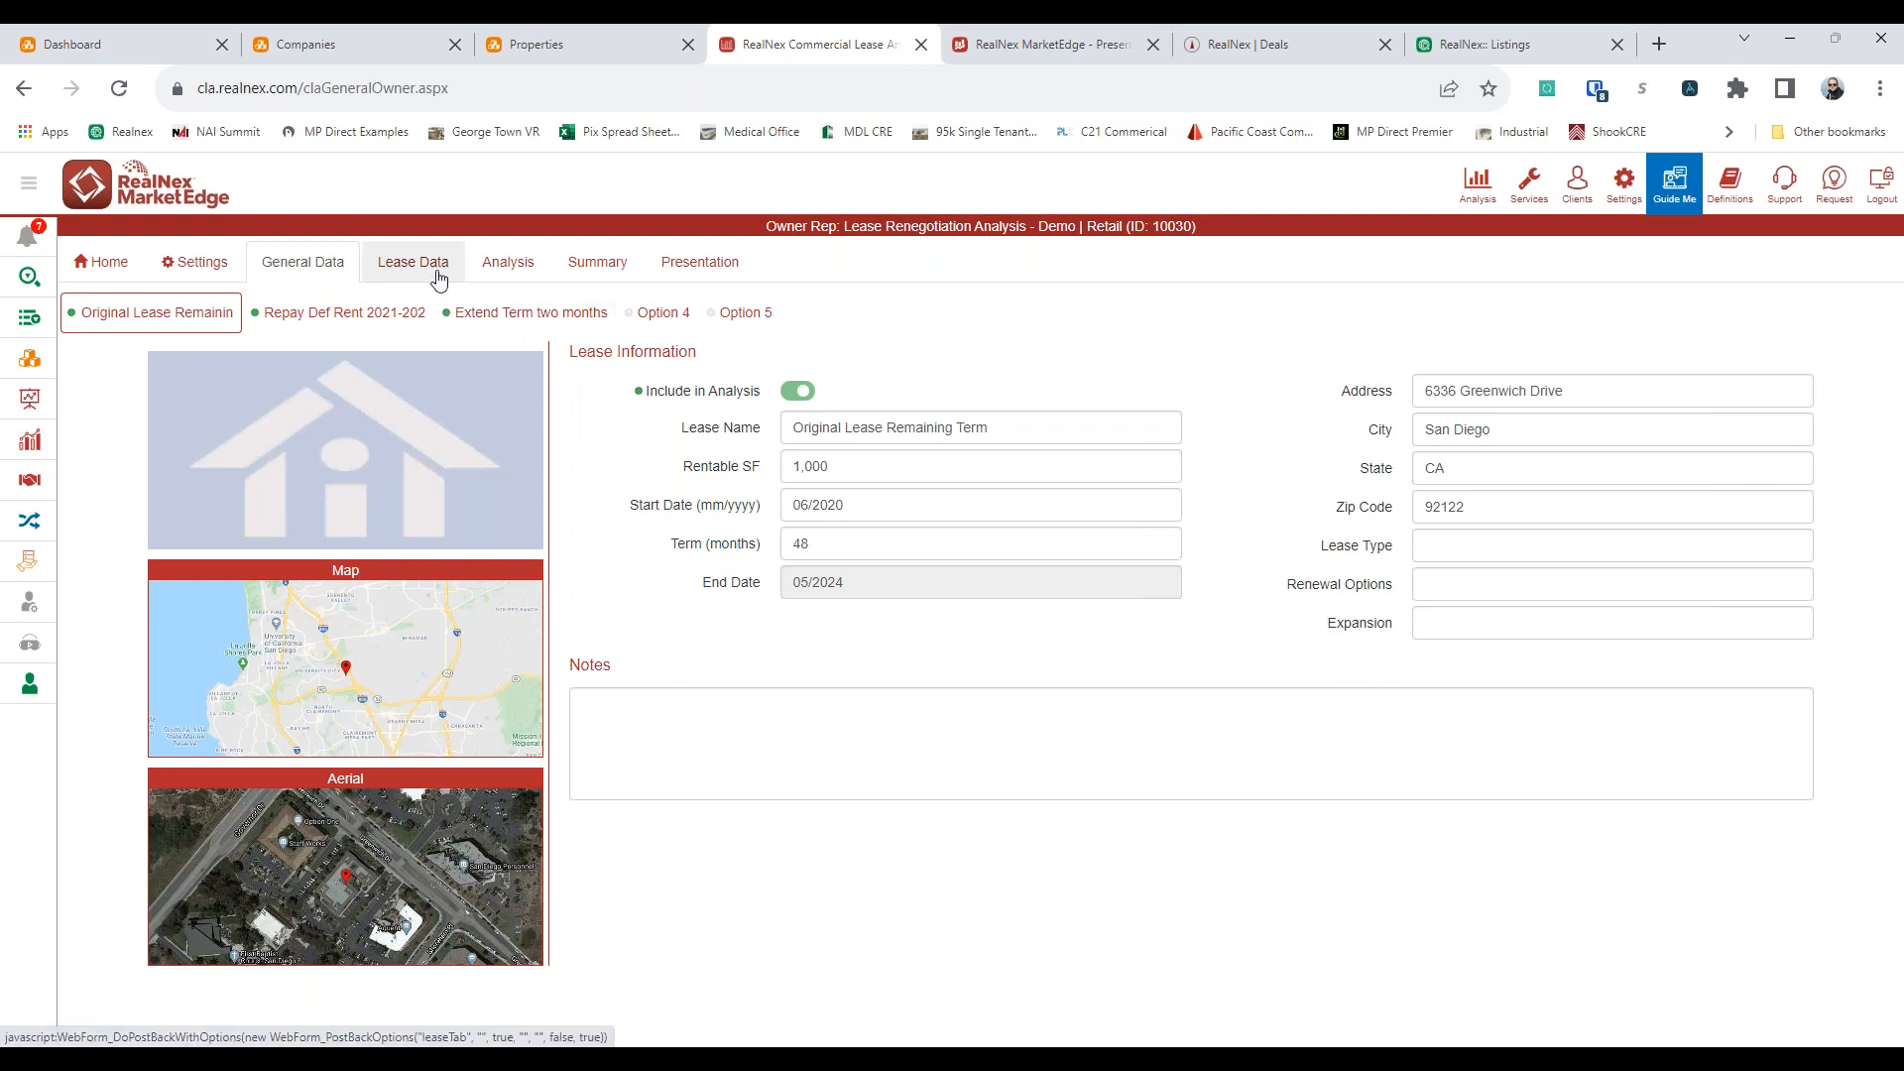
{"action": "left_click", "coordinate": [667, 492]}
{"action": "key", "text": "Tab"}
{"action": "left_click", "coordinate": [683, 510]}
{"action": "key", "text": "Tab"}
{"action": "right_click", "coordinate": [1058, 406]}
{"action": "left_click", "coordinate": [1110, 457]}
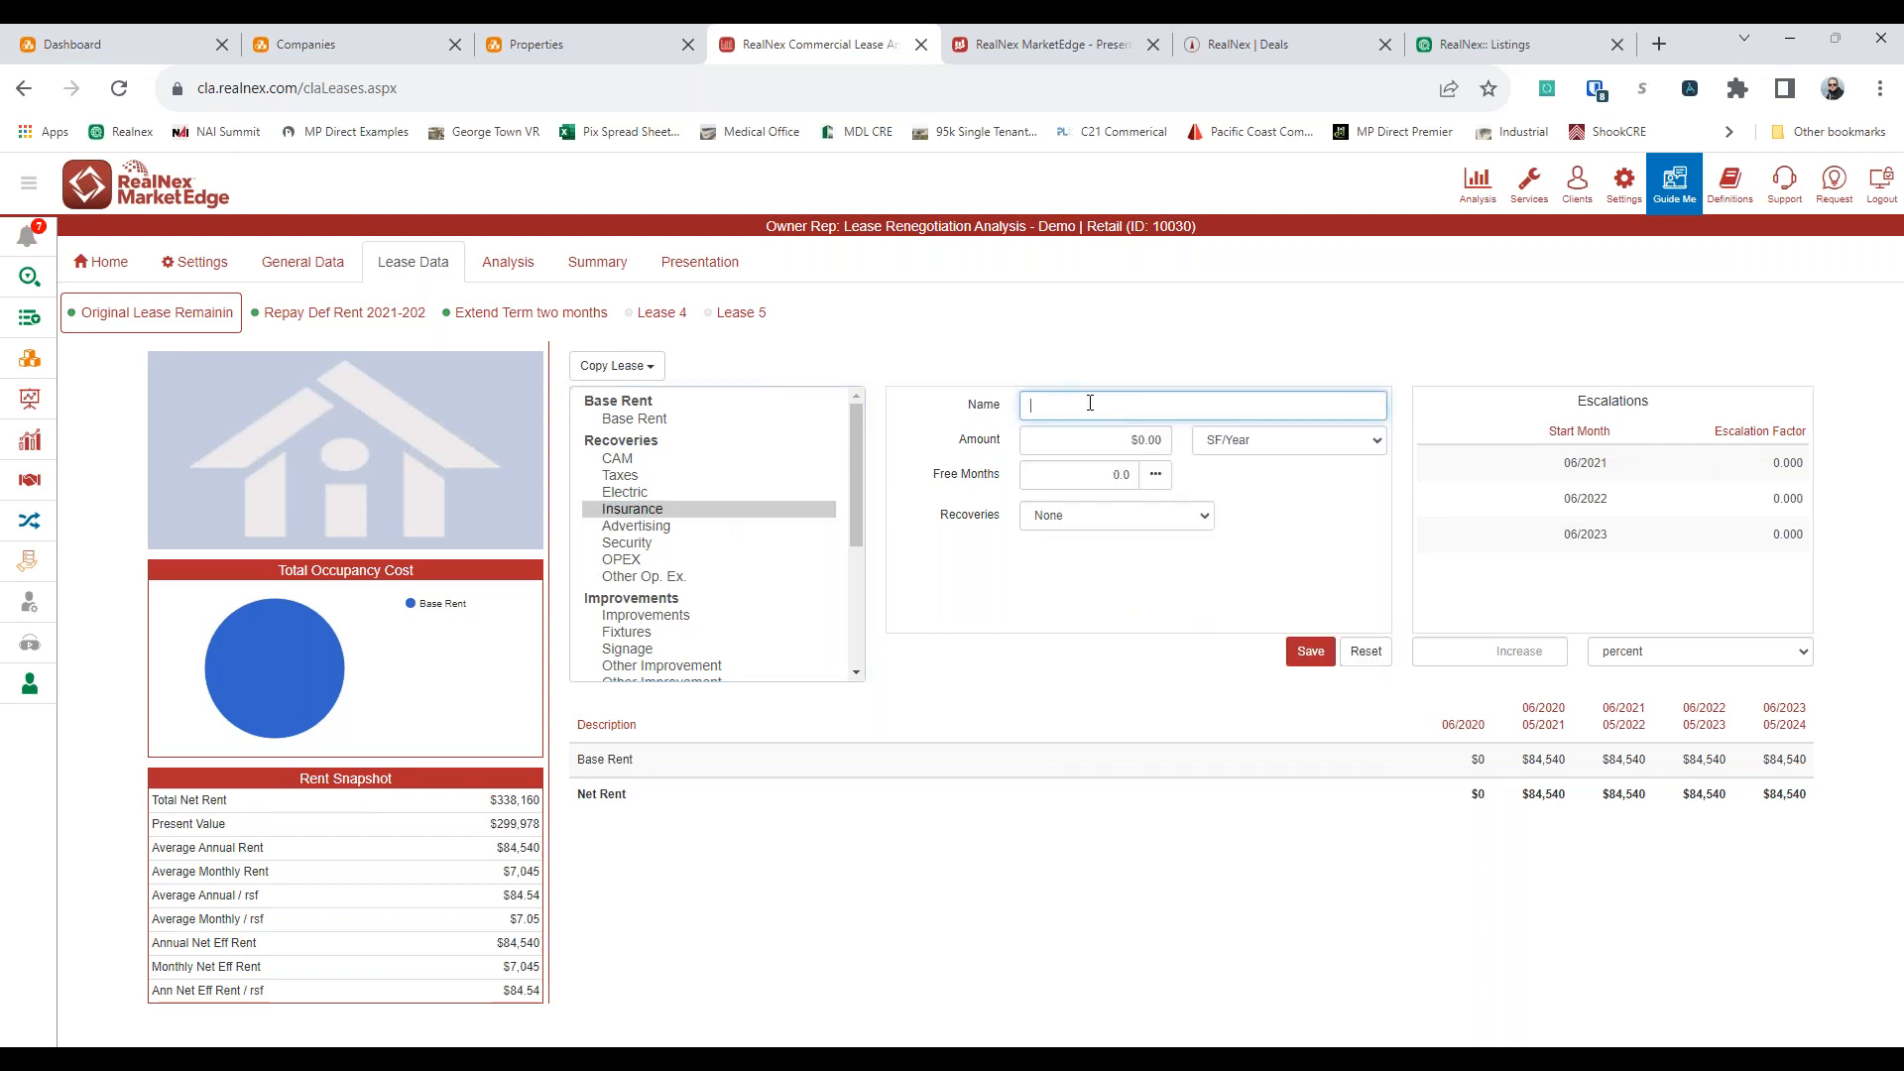
{"action": "right_click", "coordinate": [1090, 402]}
{"action": "left_click", "coordinate": [1150, 545]}
{"action": "left_click", "coordinate": [1064, 518]}
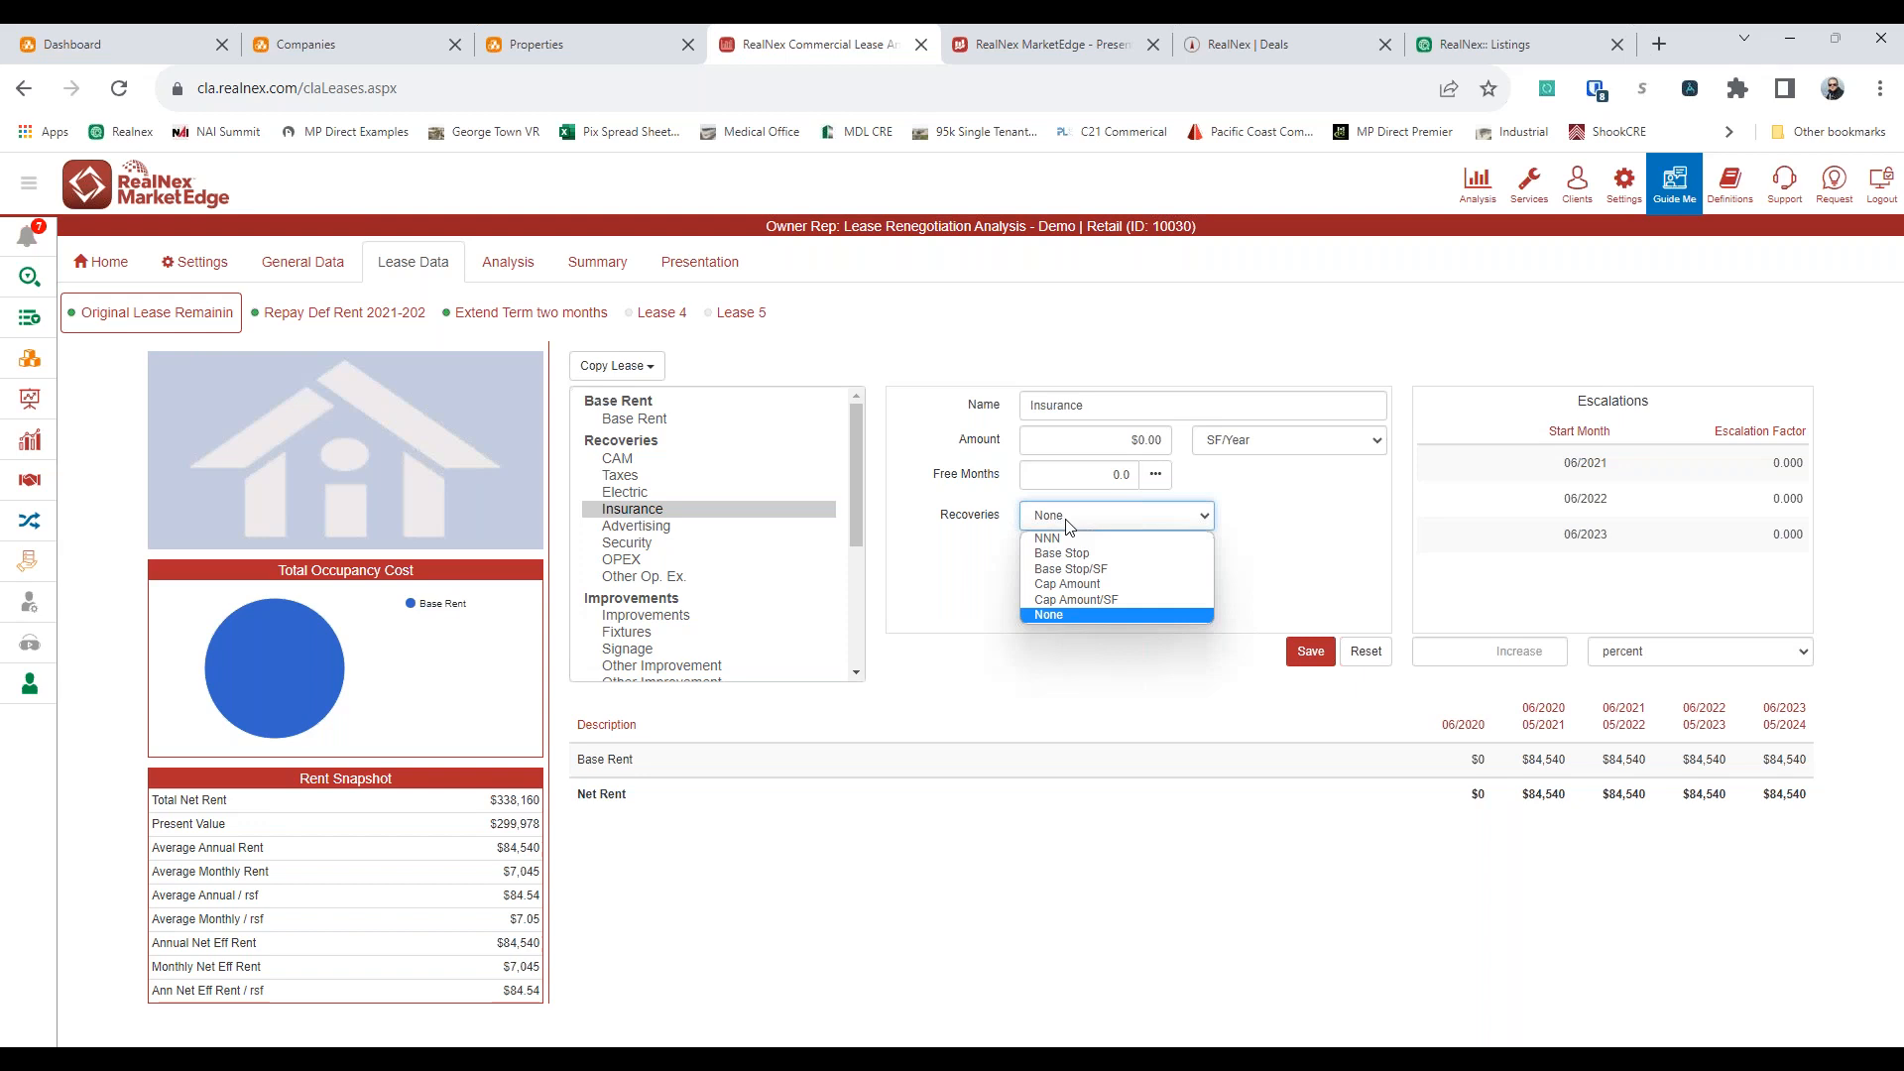
{"action": "left_click", "coordinate": [1068, 525]}
Examine the escalation start months and escalation factors for the Insurance recovery
{"action": "left_click", "coordinate": [1601, 504]}
{"action": "left_click", "coordinate": [1602, 526]}
{"action": "left_click", "coordinate": [1591, 464]}
{"action": "left_click", "coordinate": [1791, 472]}
{"action": "left_click", "coordinate": [1787, 534]}
{"action": "left_click", "coordinate": [1634, 490]}
{"action": "left_click", "coordinate": [1603, 563]}
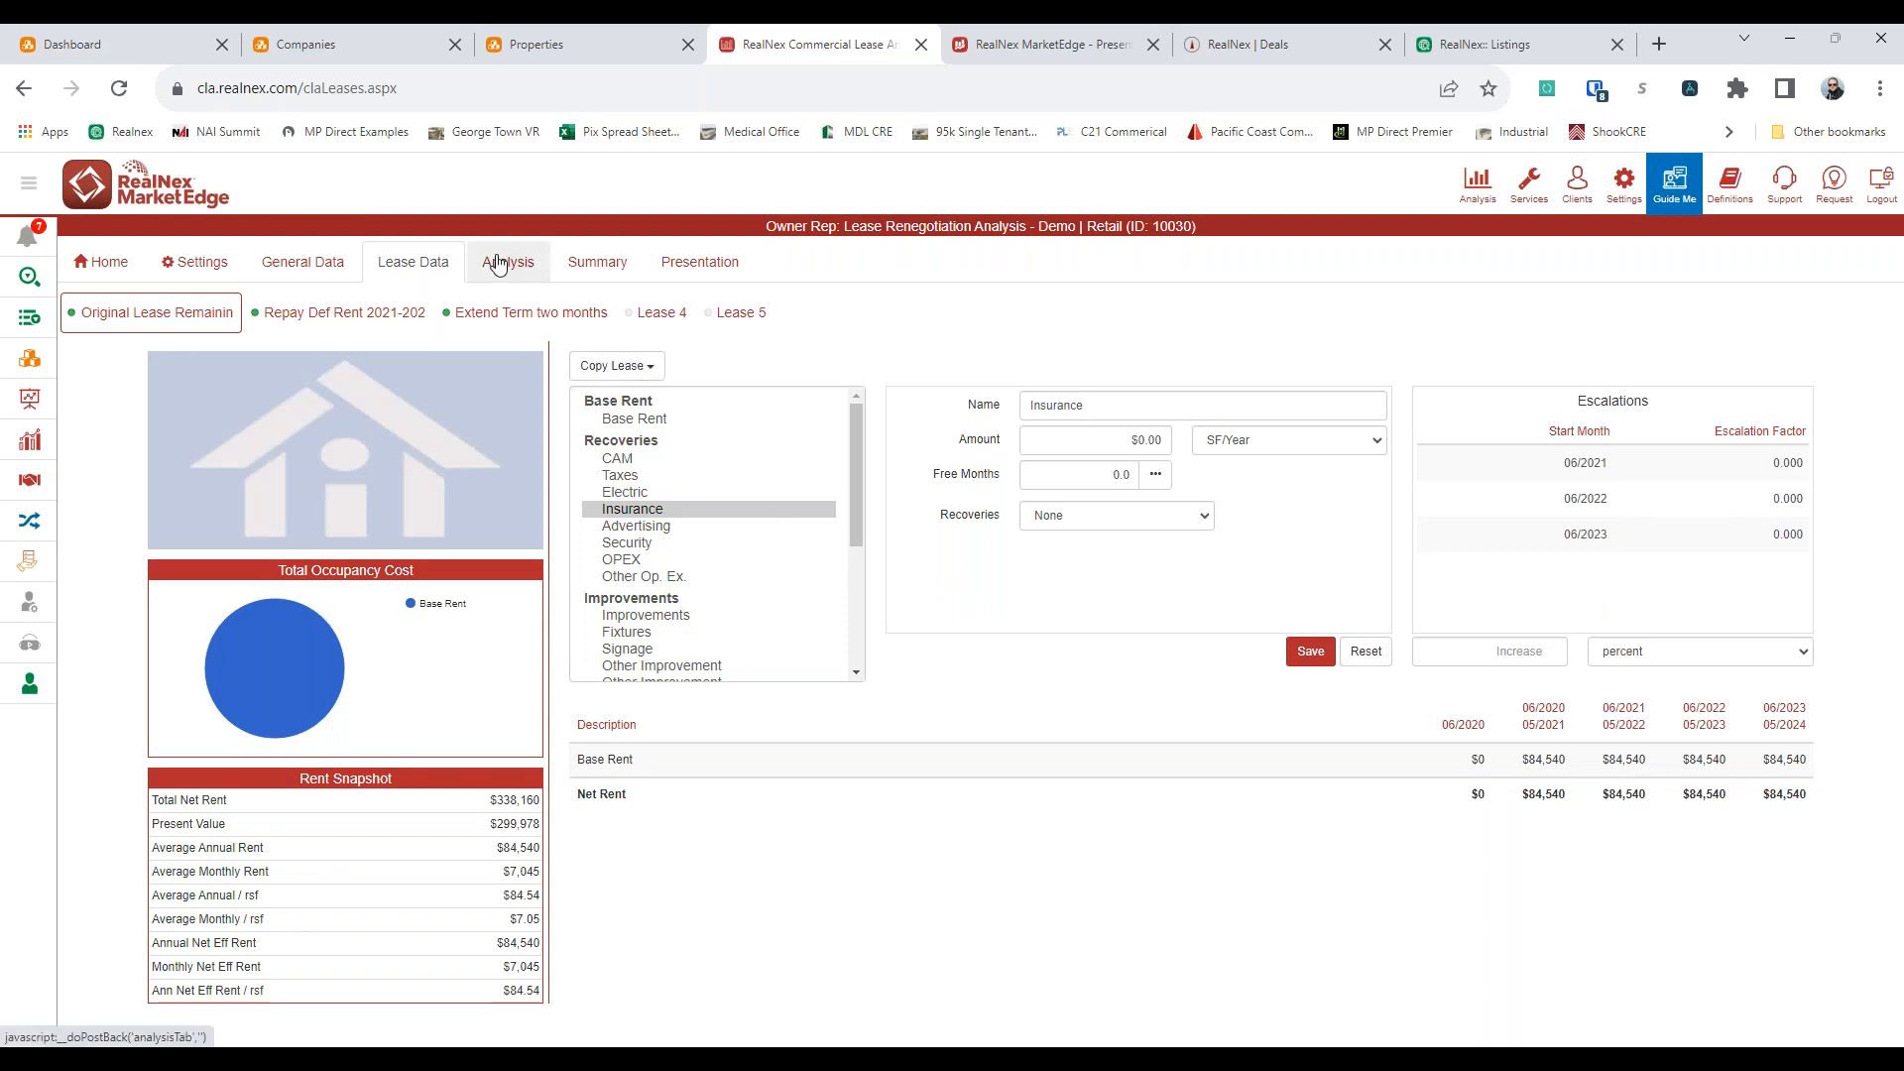
Review abatement and total term across the three lease options in the analysis summary, and toggle between actuals and variance
{"action": "left_click", "coordinate": [591, 263]}
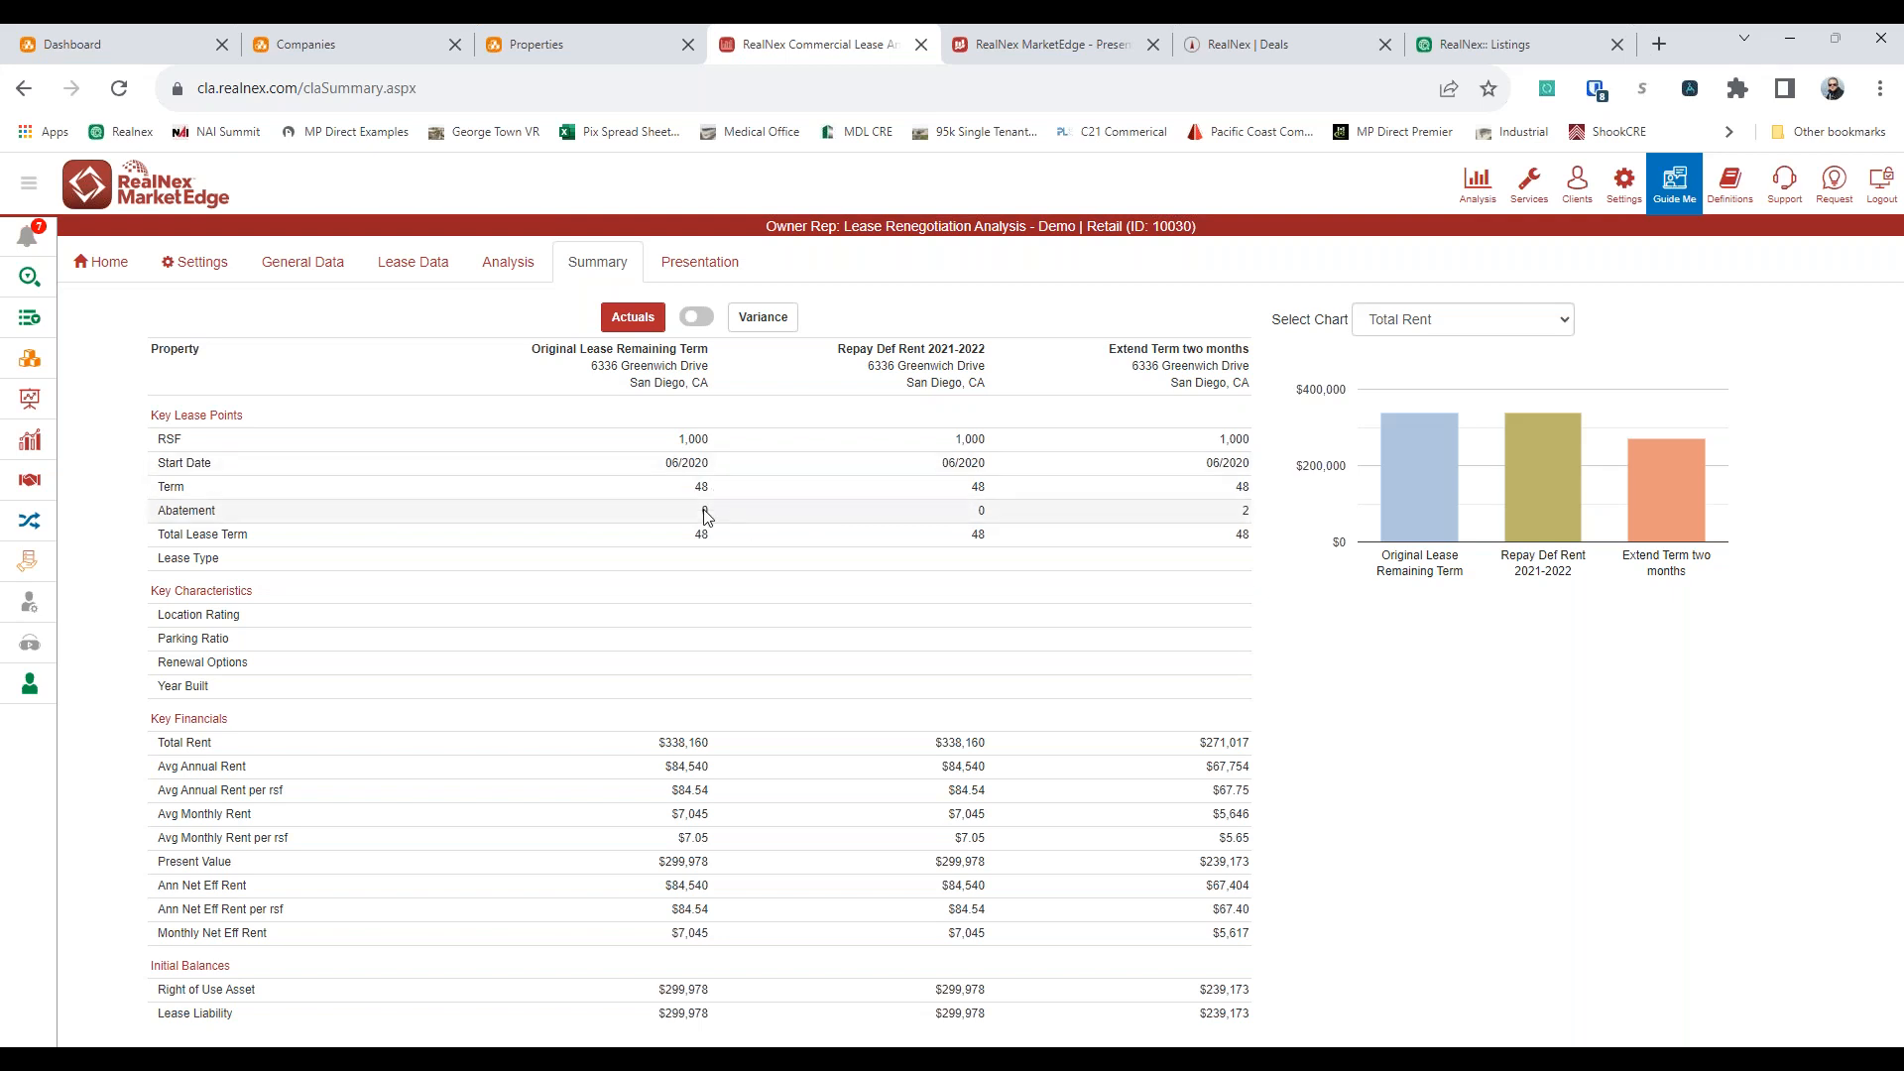
{"action": "double_click", "coordinate": [1244, 510]}
{"action": "left_click", "coordinate": [1251, 535]}
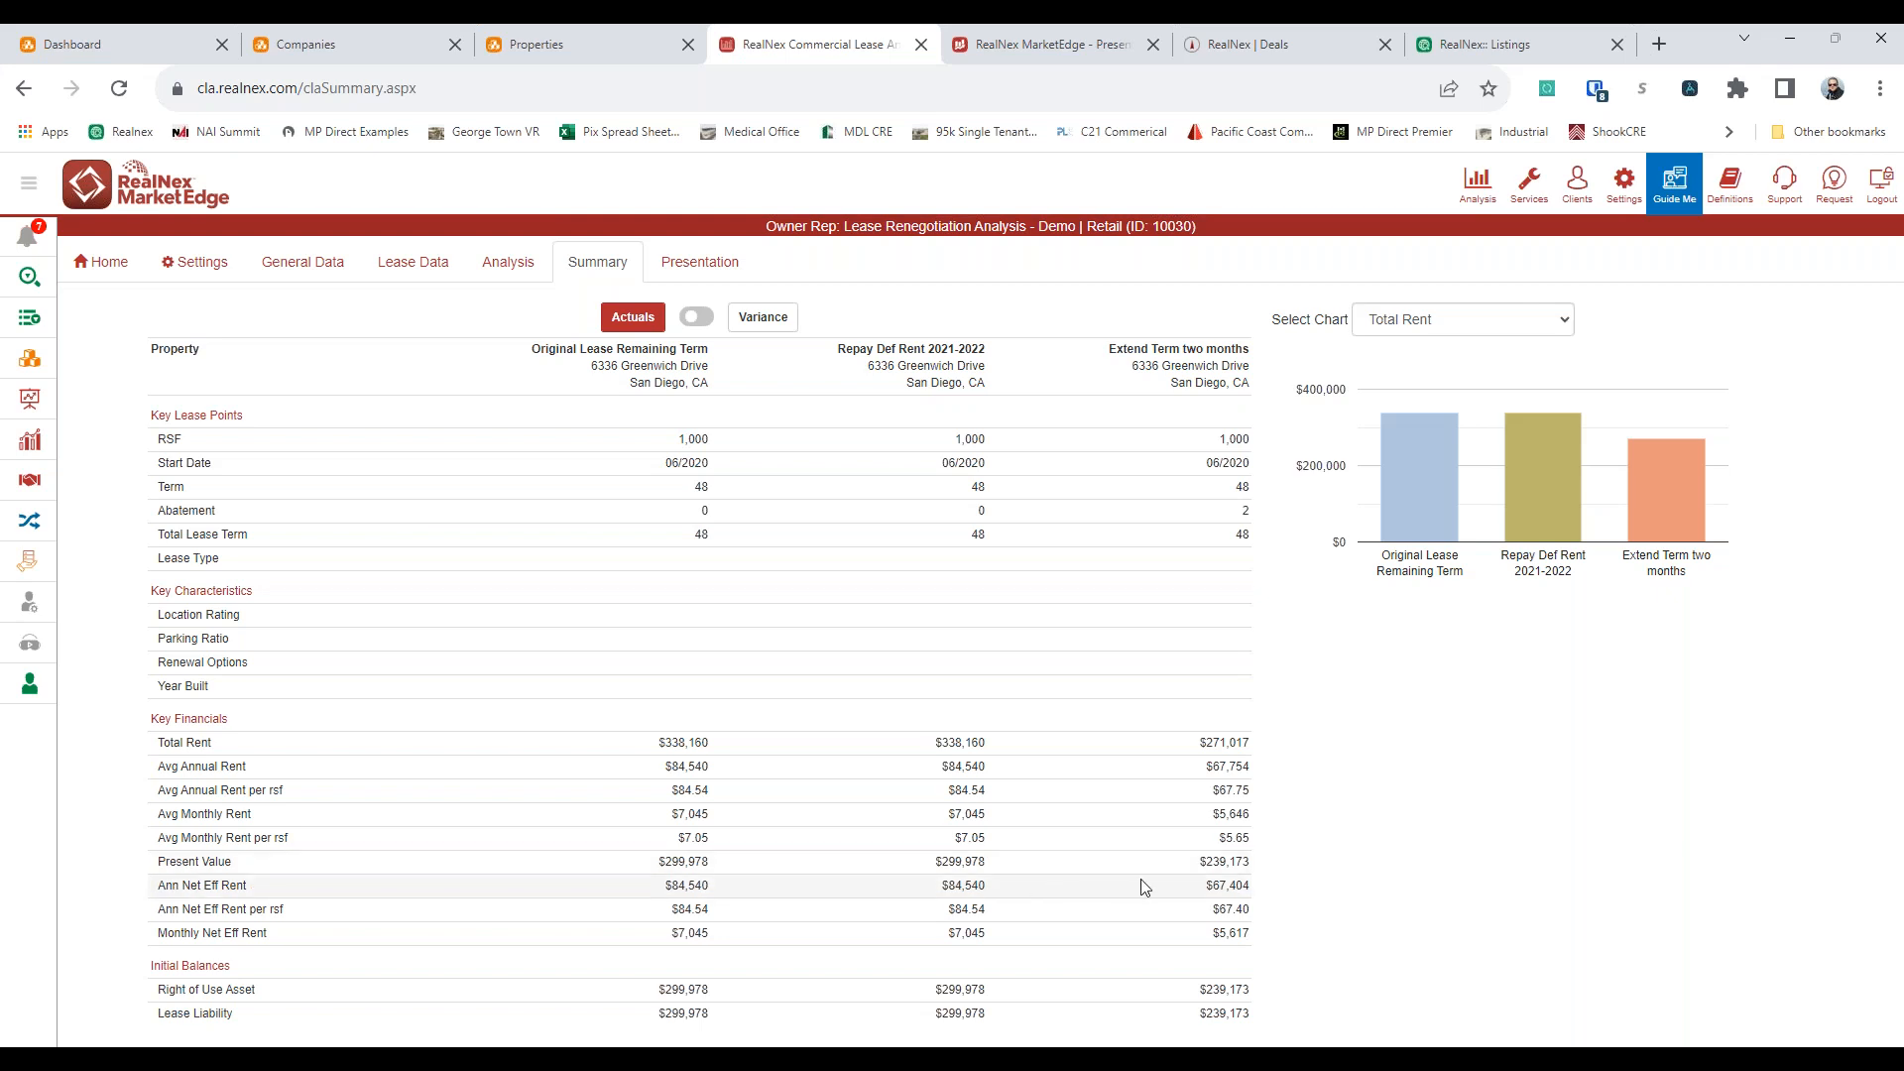
{"action": "left_click", "coordinate": [696, 316]}
{"action": "left_click", "coordinate": [696, 316]}
Open the lease renegotiation presentation and preview its Lease Schedule report
{"action": "left_click", "coordinate": [690, 261]}
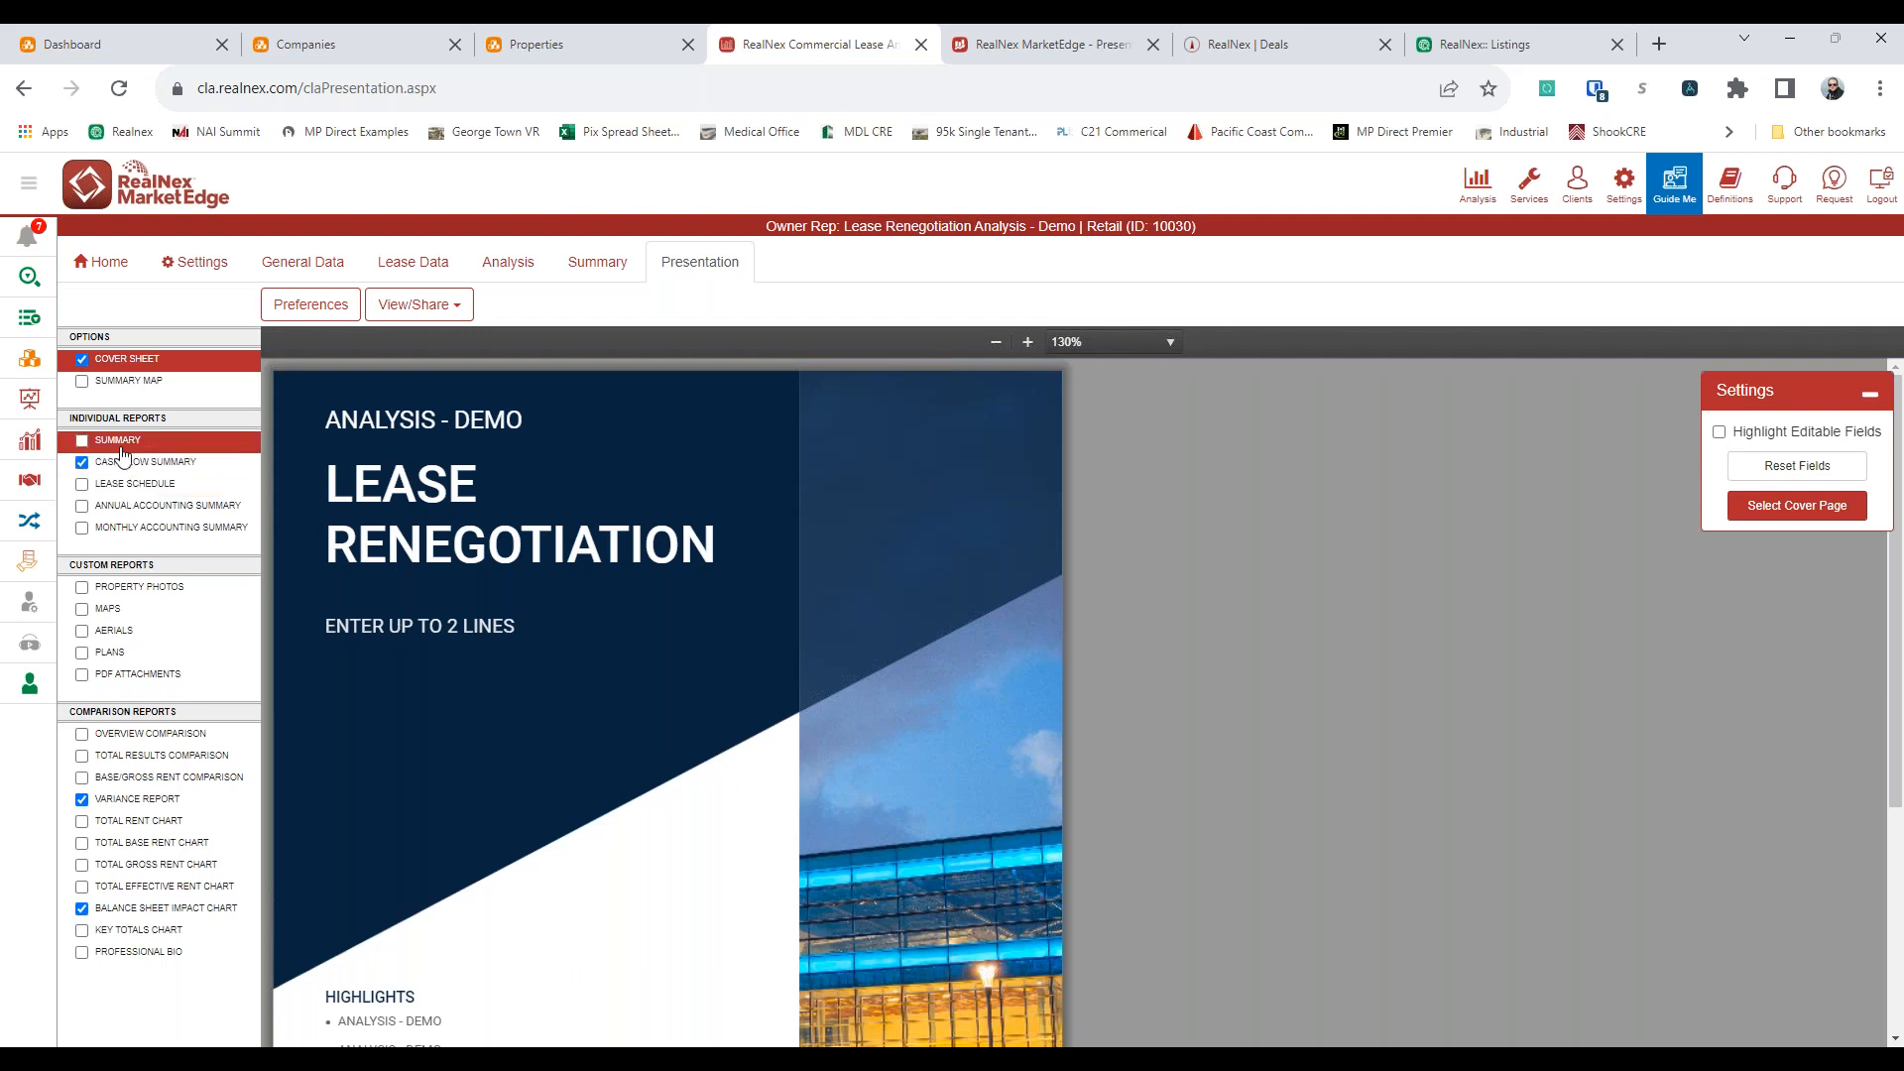
{"action": "left_click", "coordinate": [156, 491]}
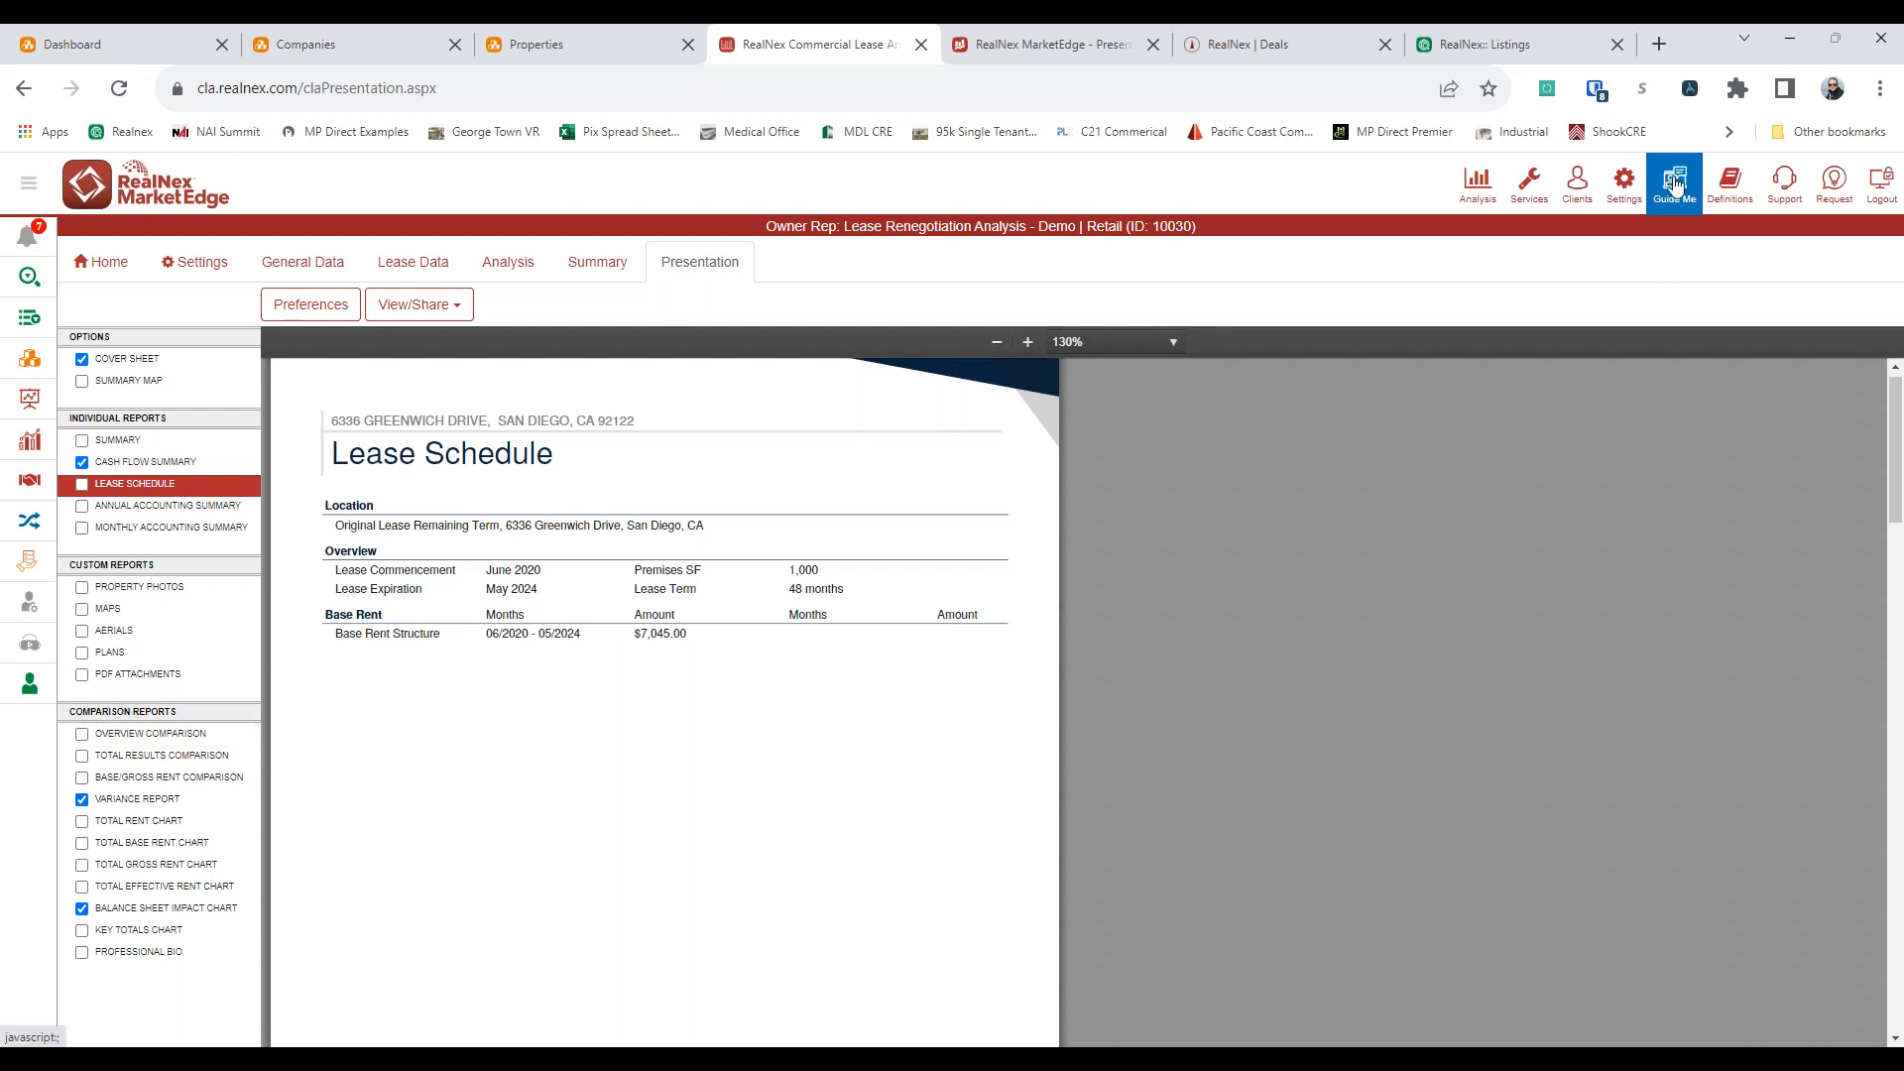
Look up the Lease Comparison & Analysis training courses in the Guide Me help and close it
{"action": "left_click", "coordinate": [1371, 289]}
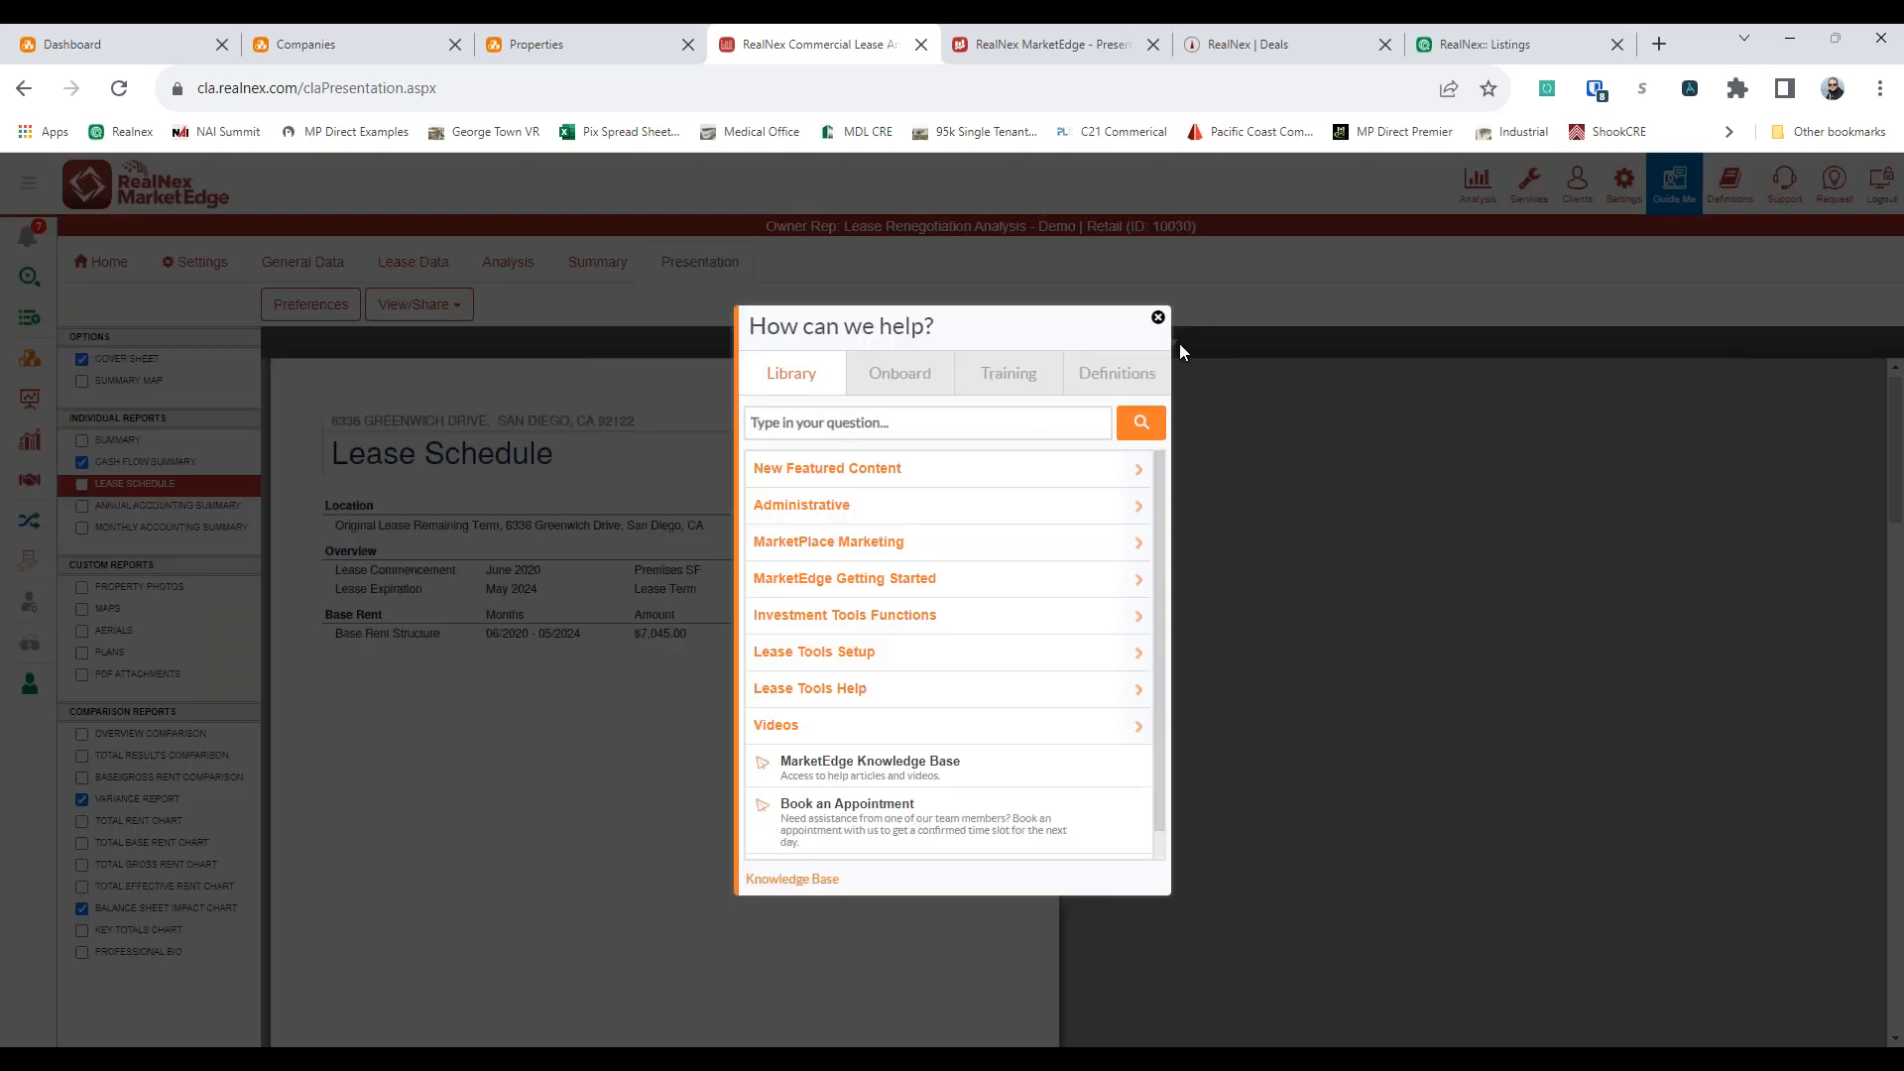
{"action": "left_click", "coordinate": [1011, 376]}
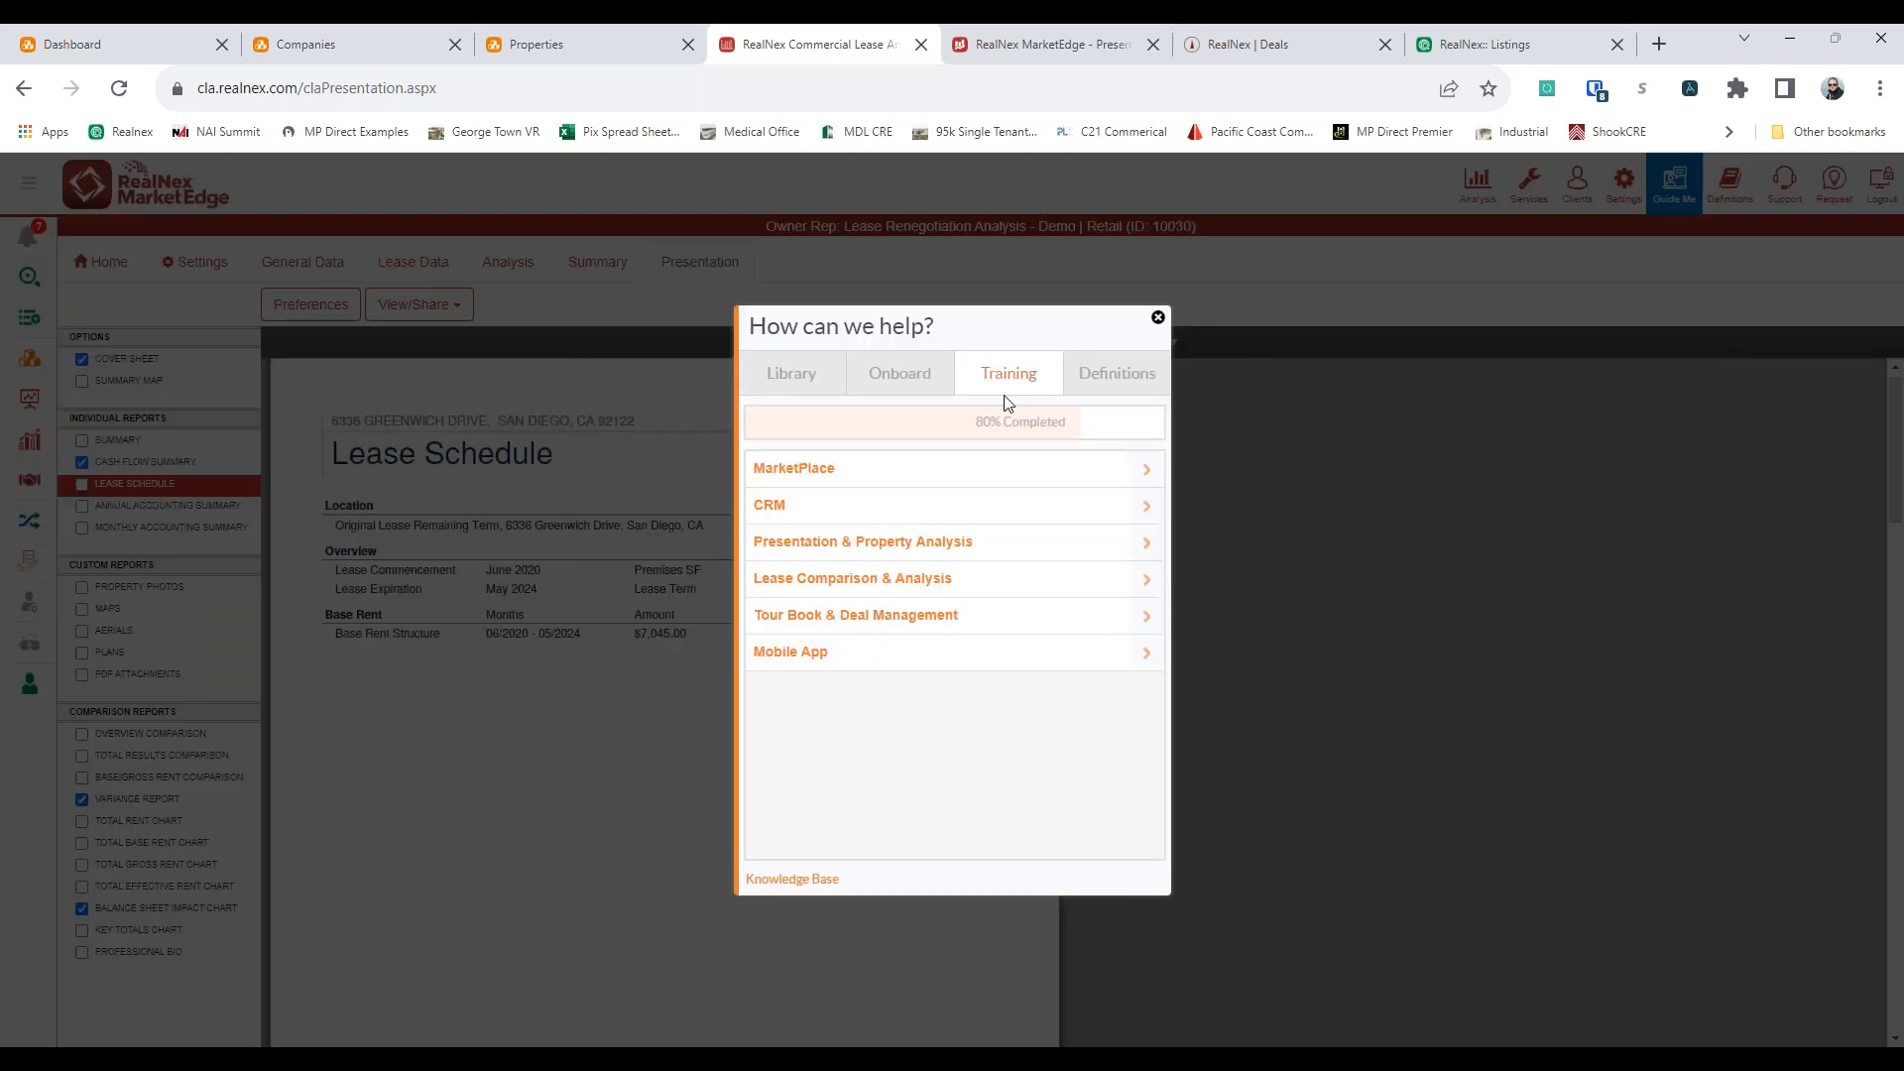
{"action": "left_click", "coordinate": [1003, 573]}
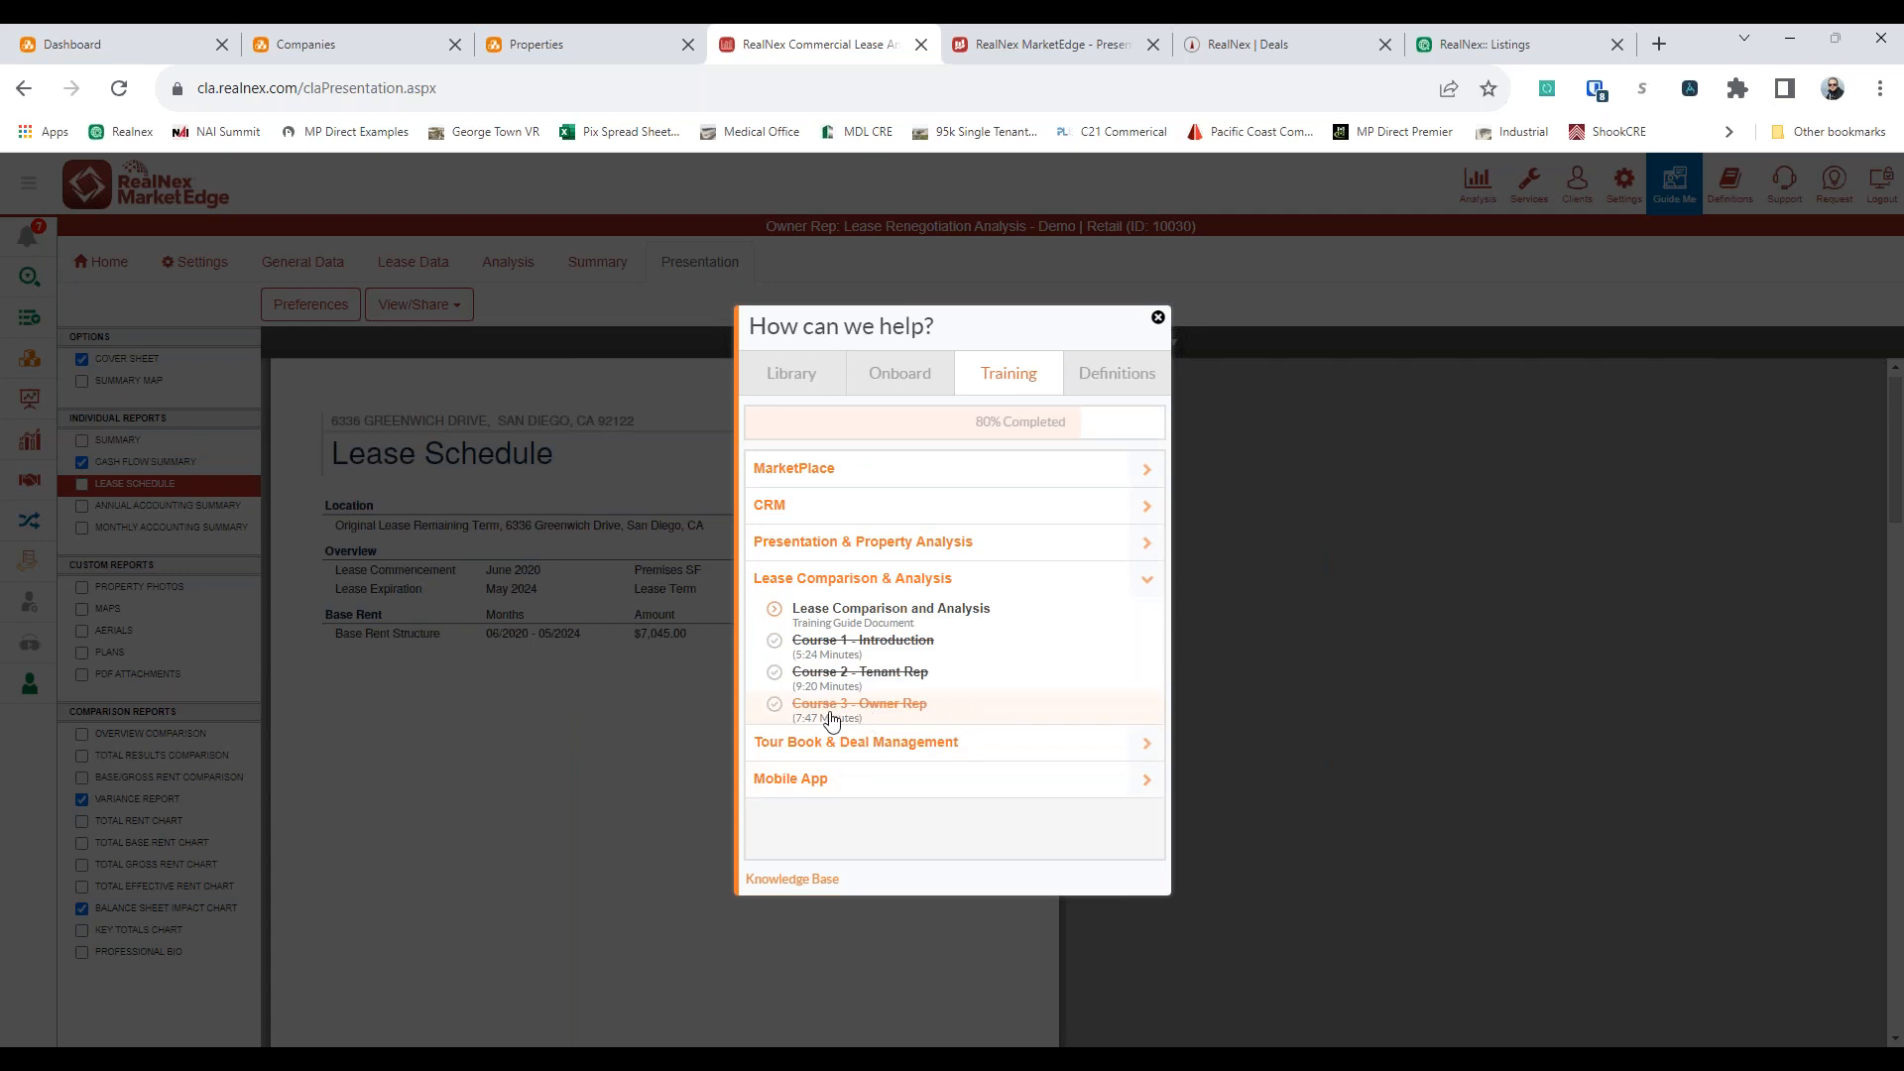
{"action": "left_click", "coordinate": [1157, 317]}
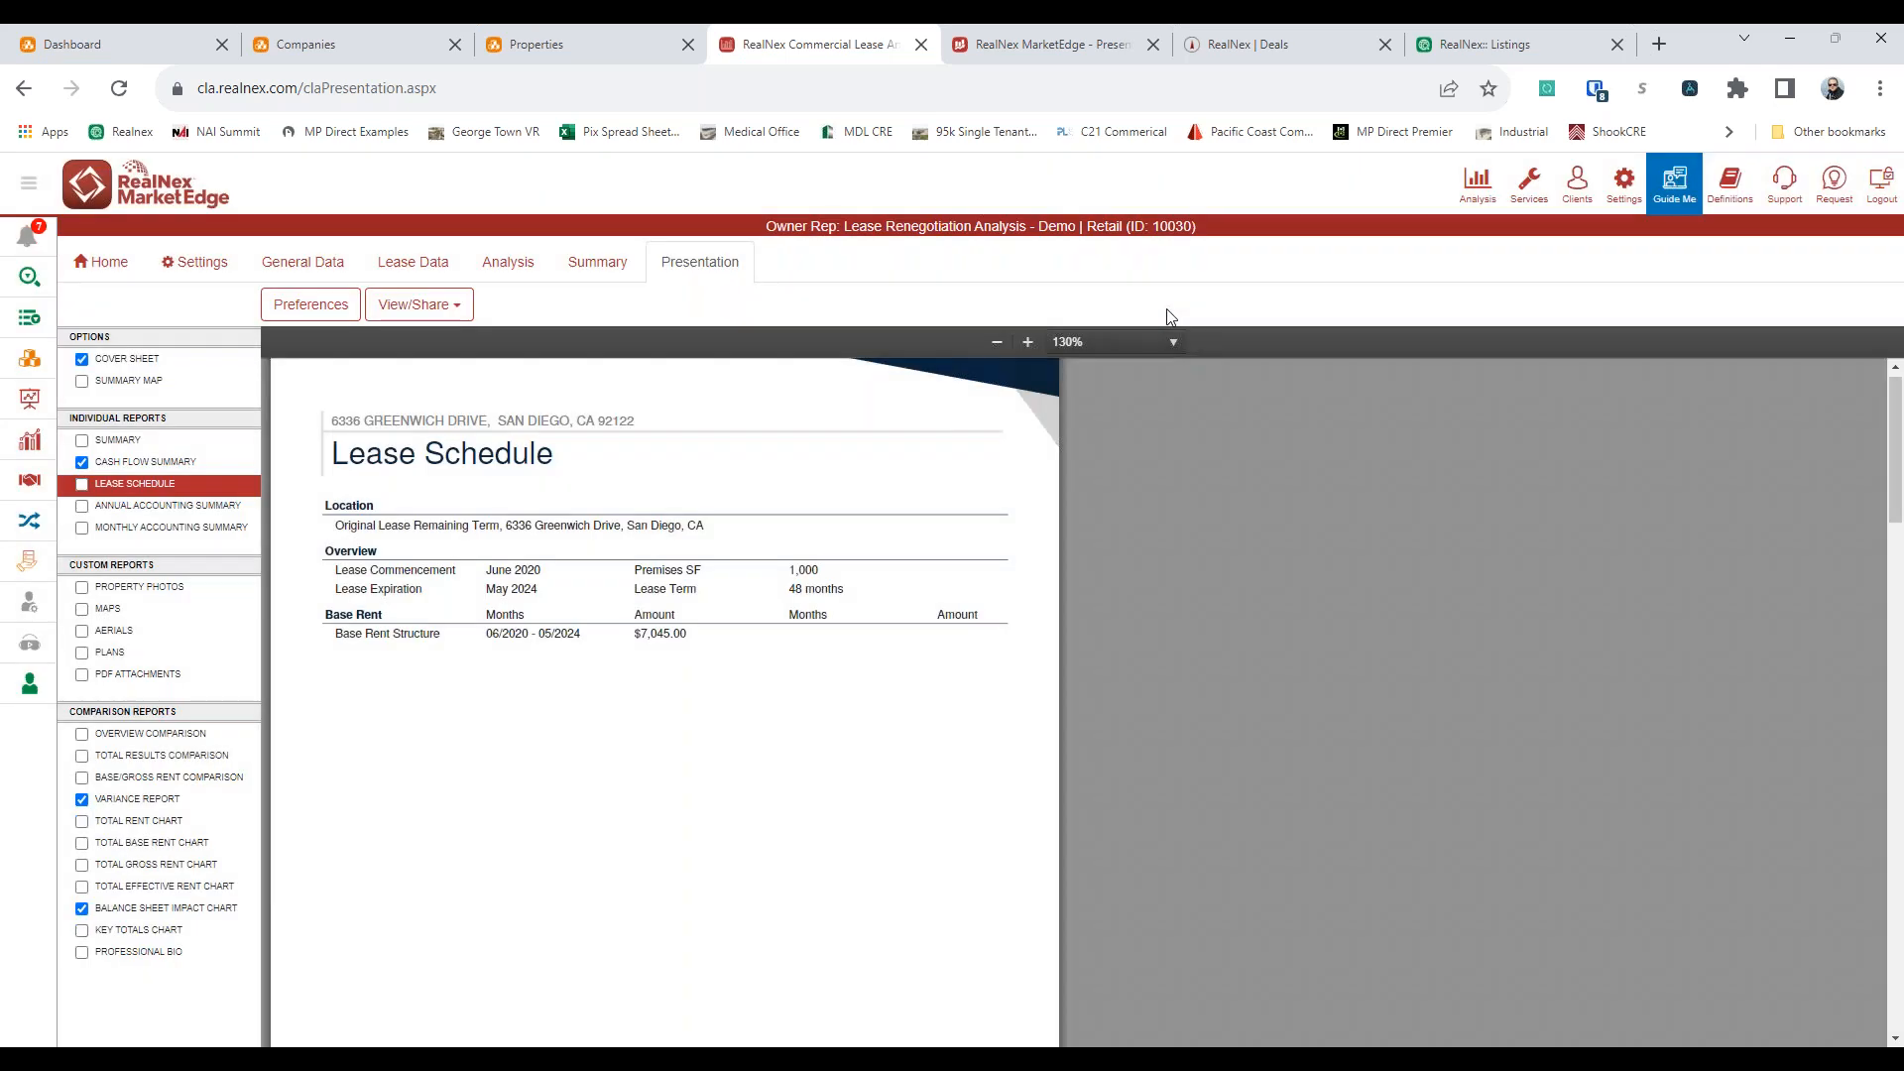
{"action": "left_click", "coordinate": [1279, 44]}
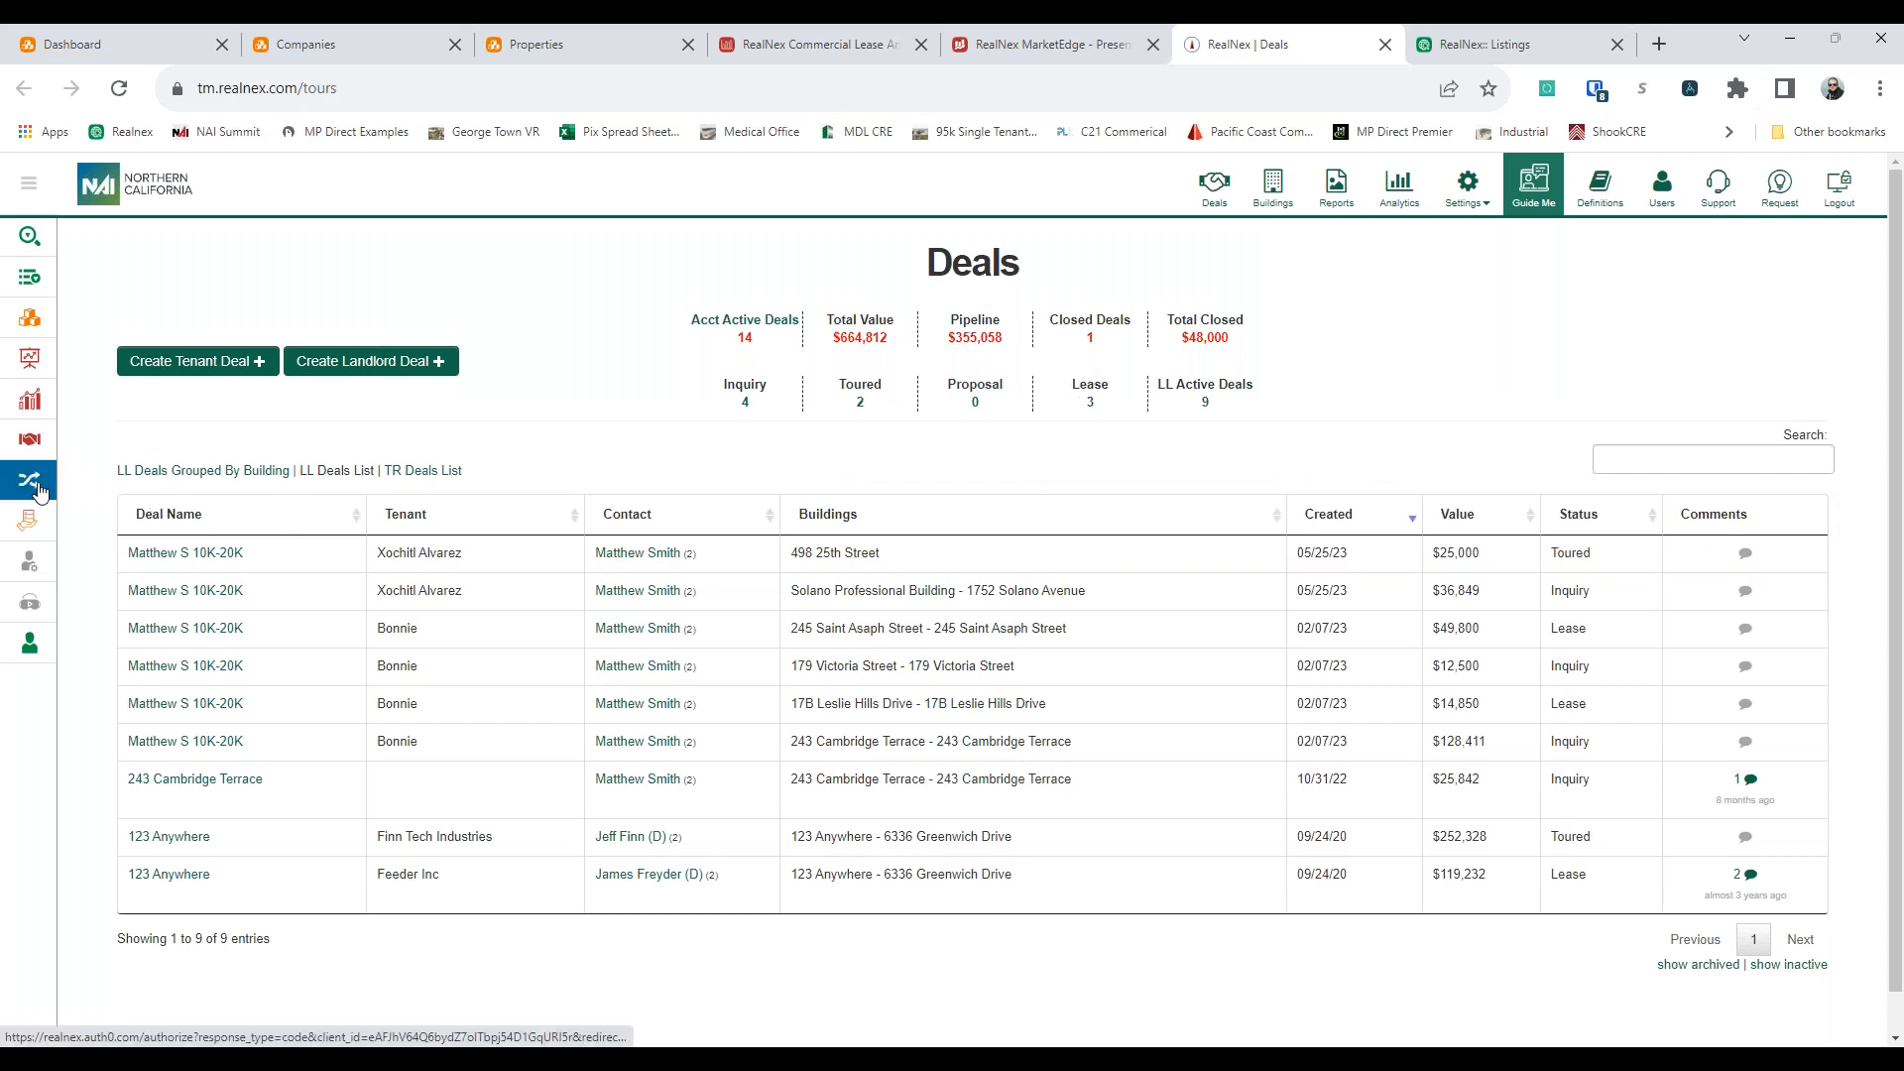
{"action": "mouse_move", "coordinate": [41, 488]}
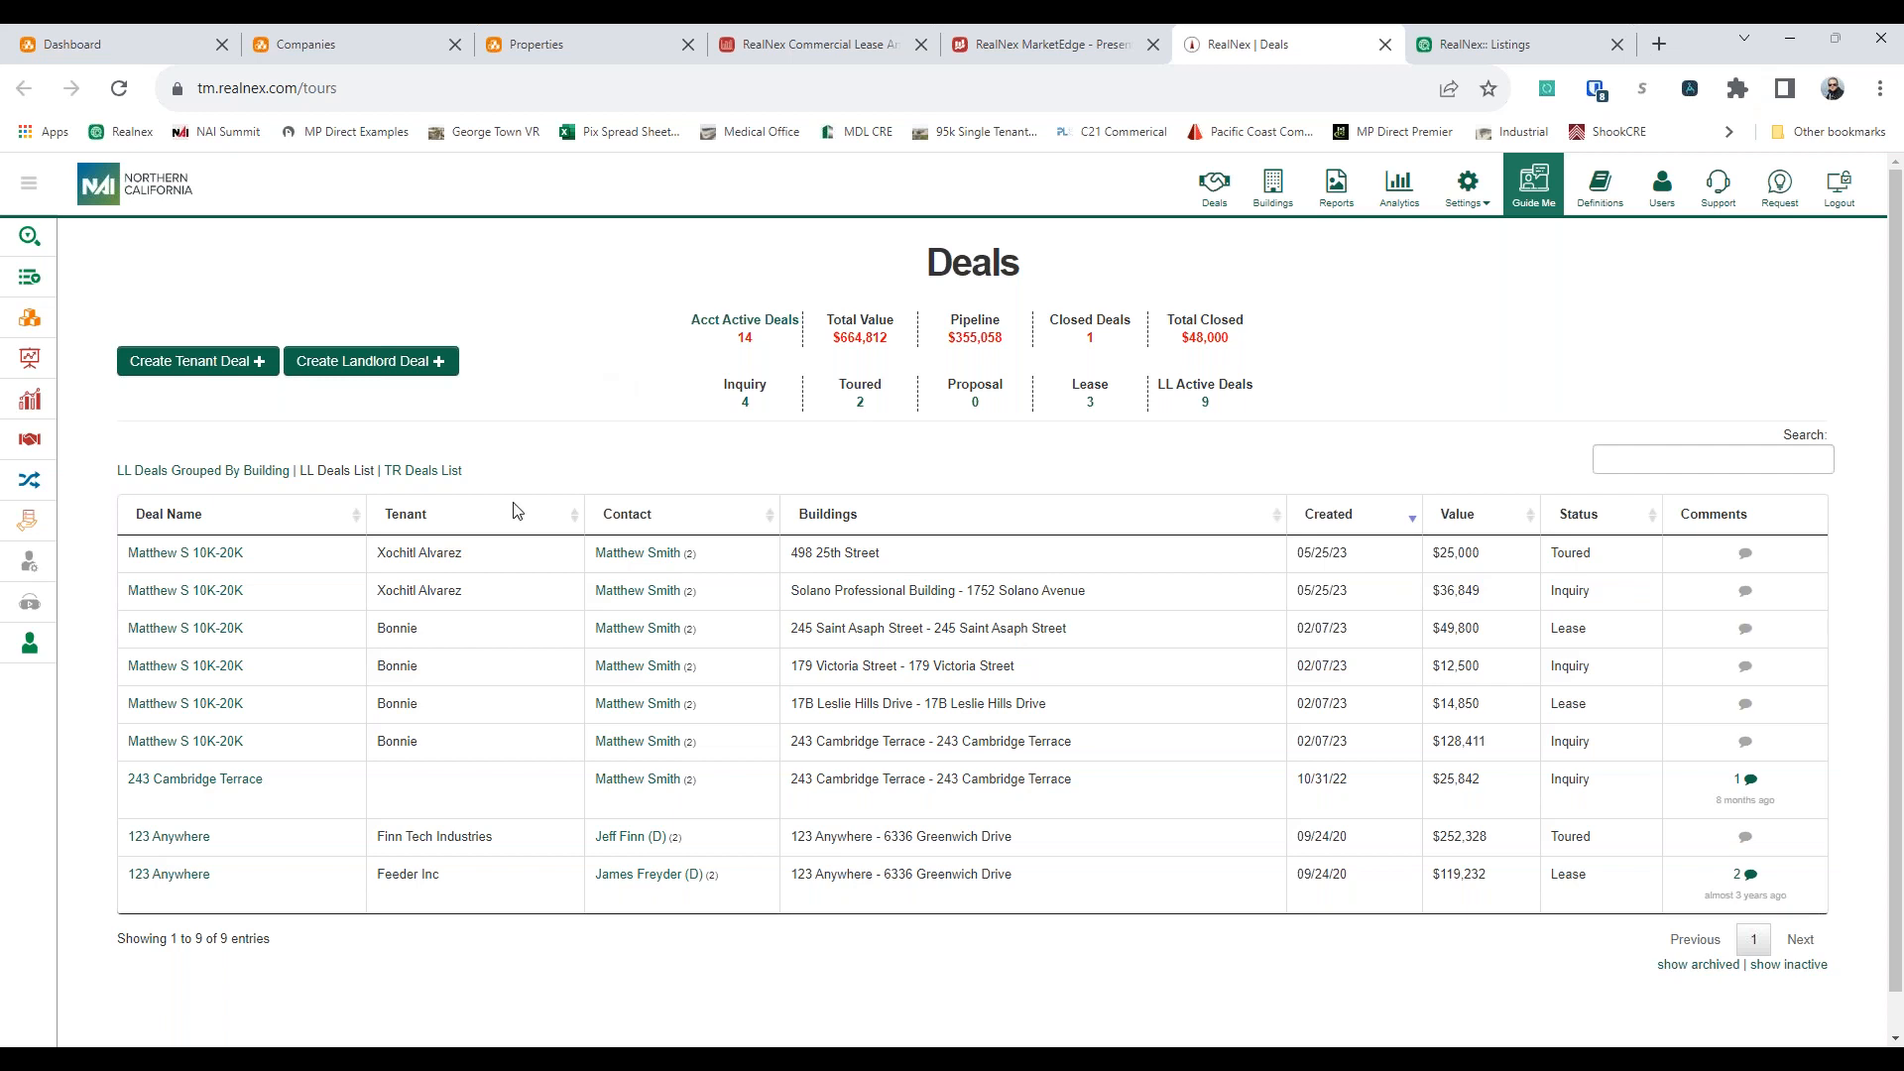
{"action": "mouse_move", "coordinate": [457, 557]}
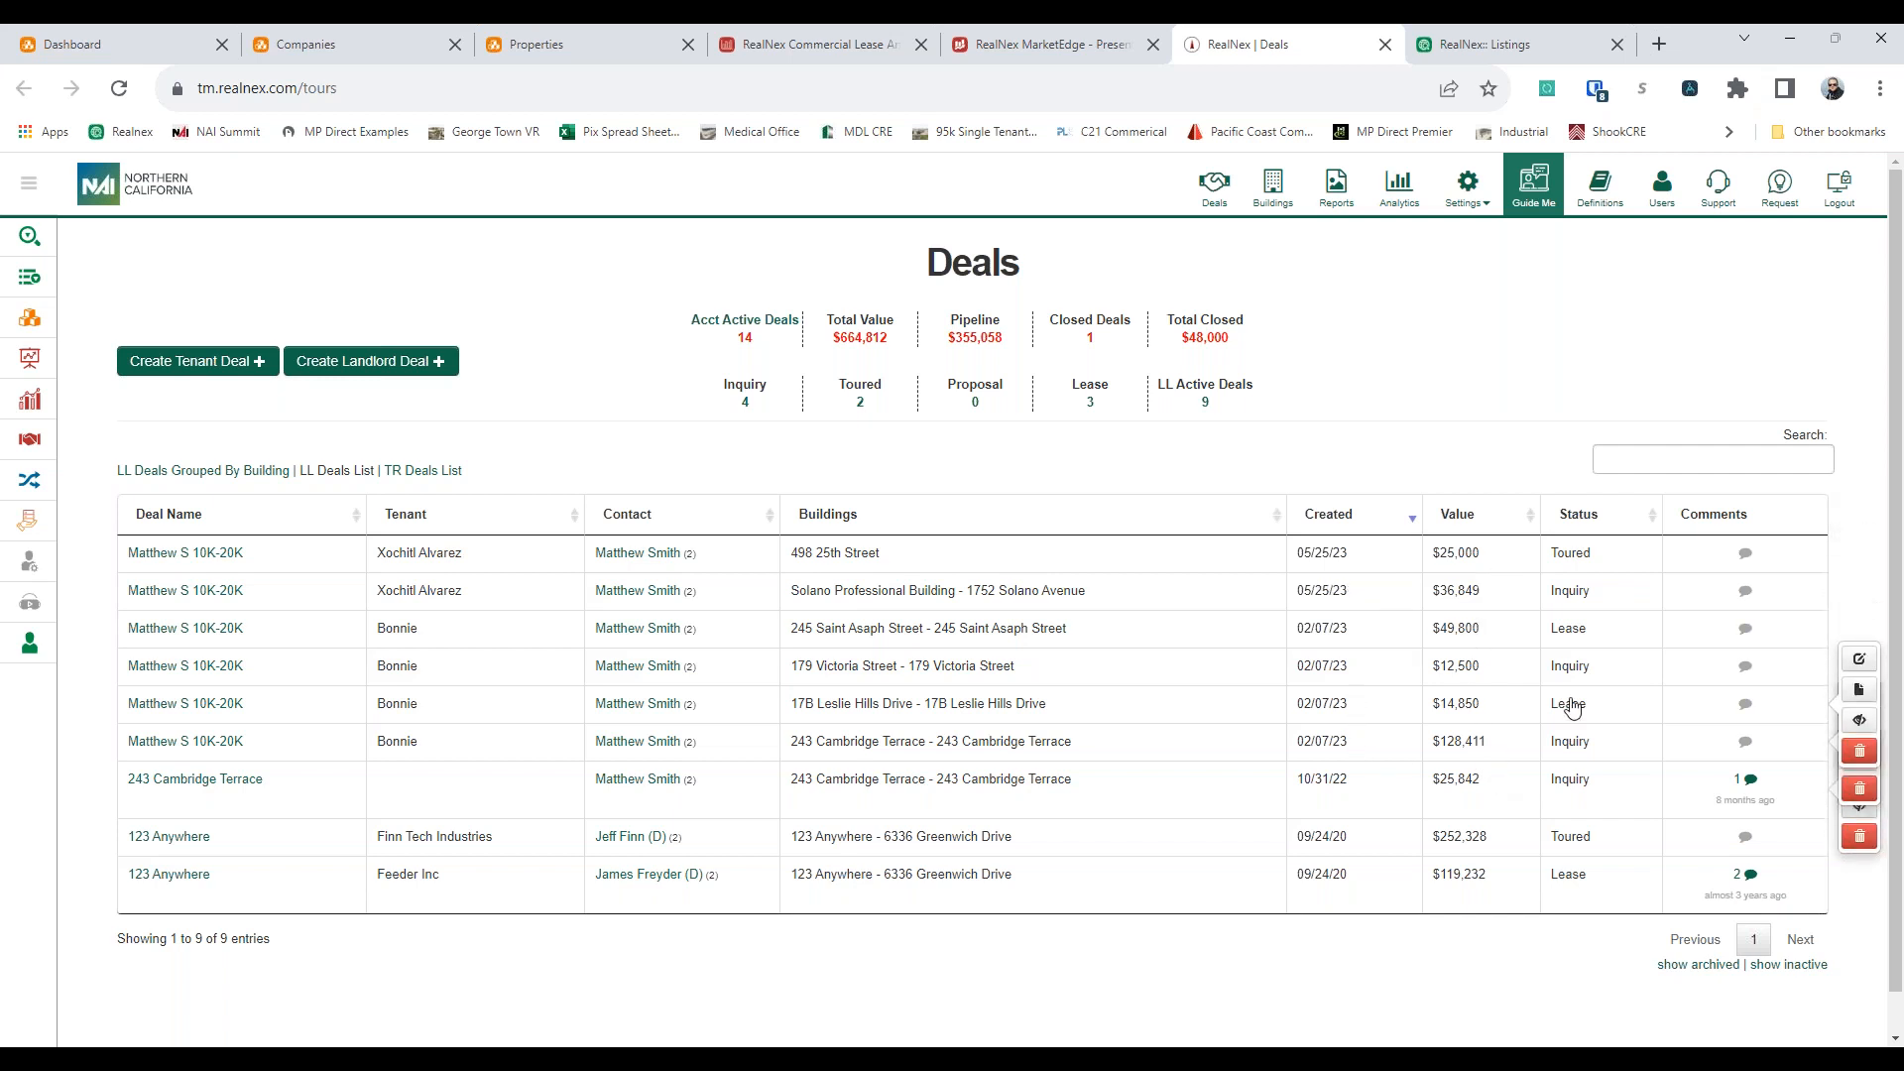
{"action": "left_click", "coordinate": [1583, 555]}
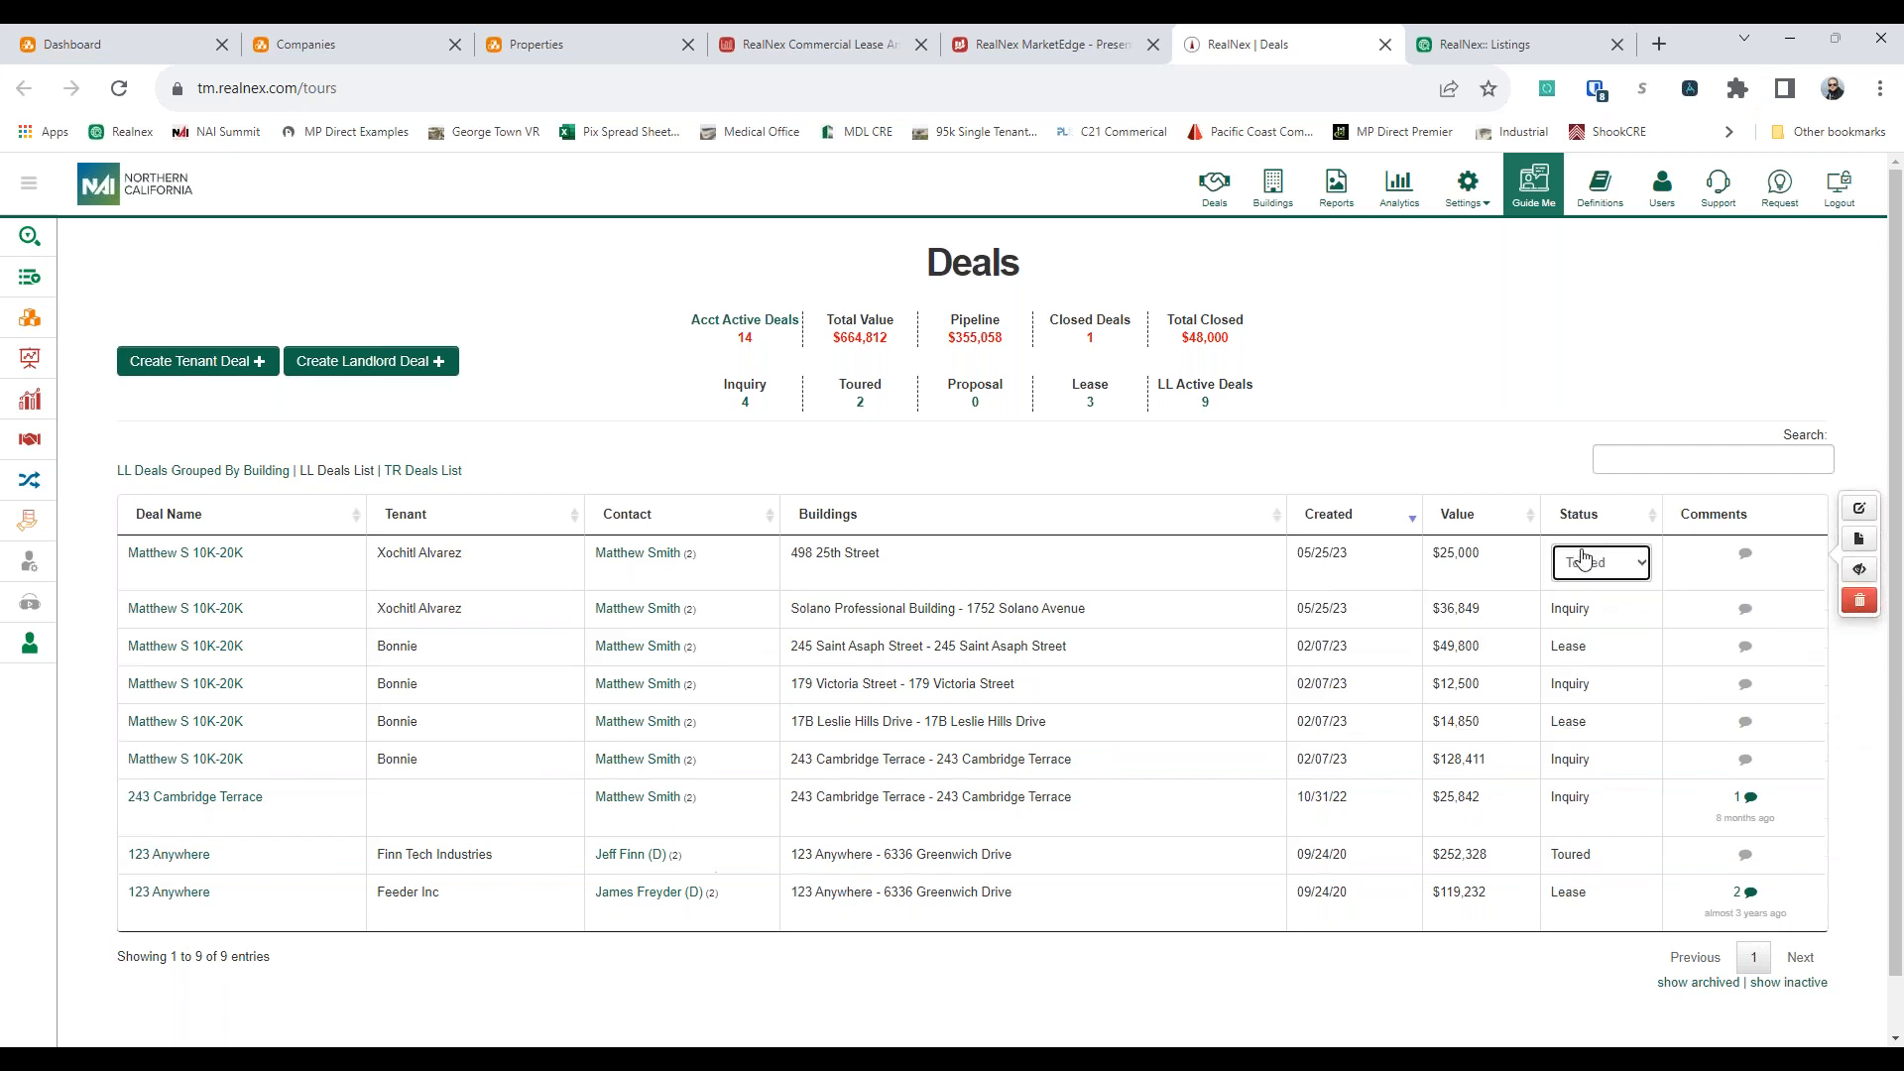
{"action": "left_click", "coordinate": [1583, 564]}
{"action": "left_click", "coordinate": [1583, 564]}
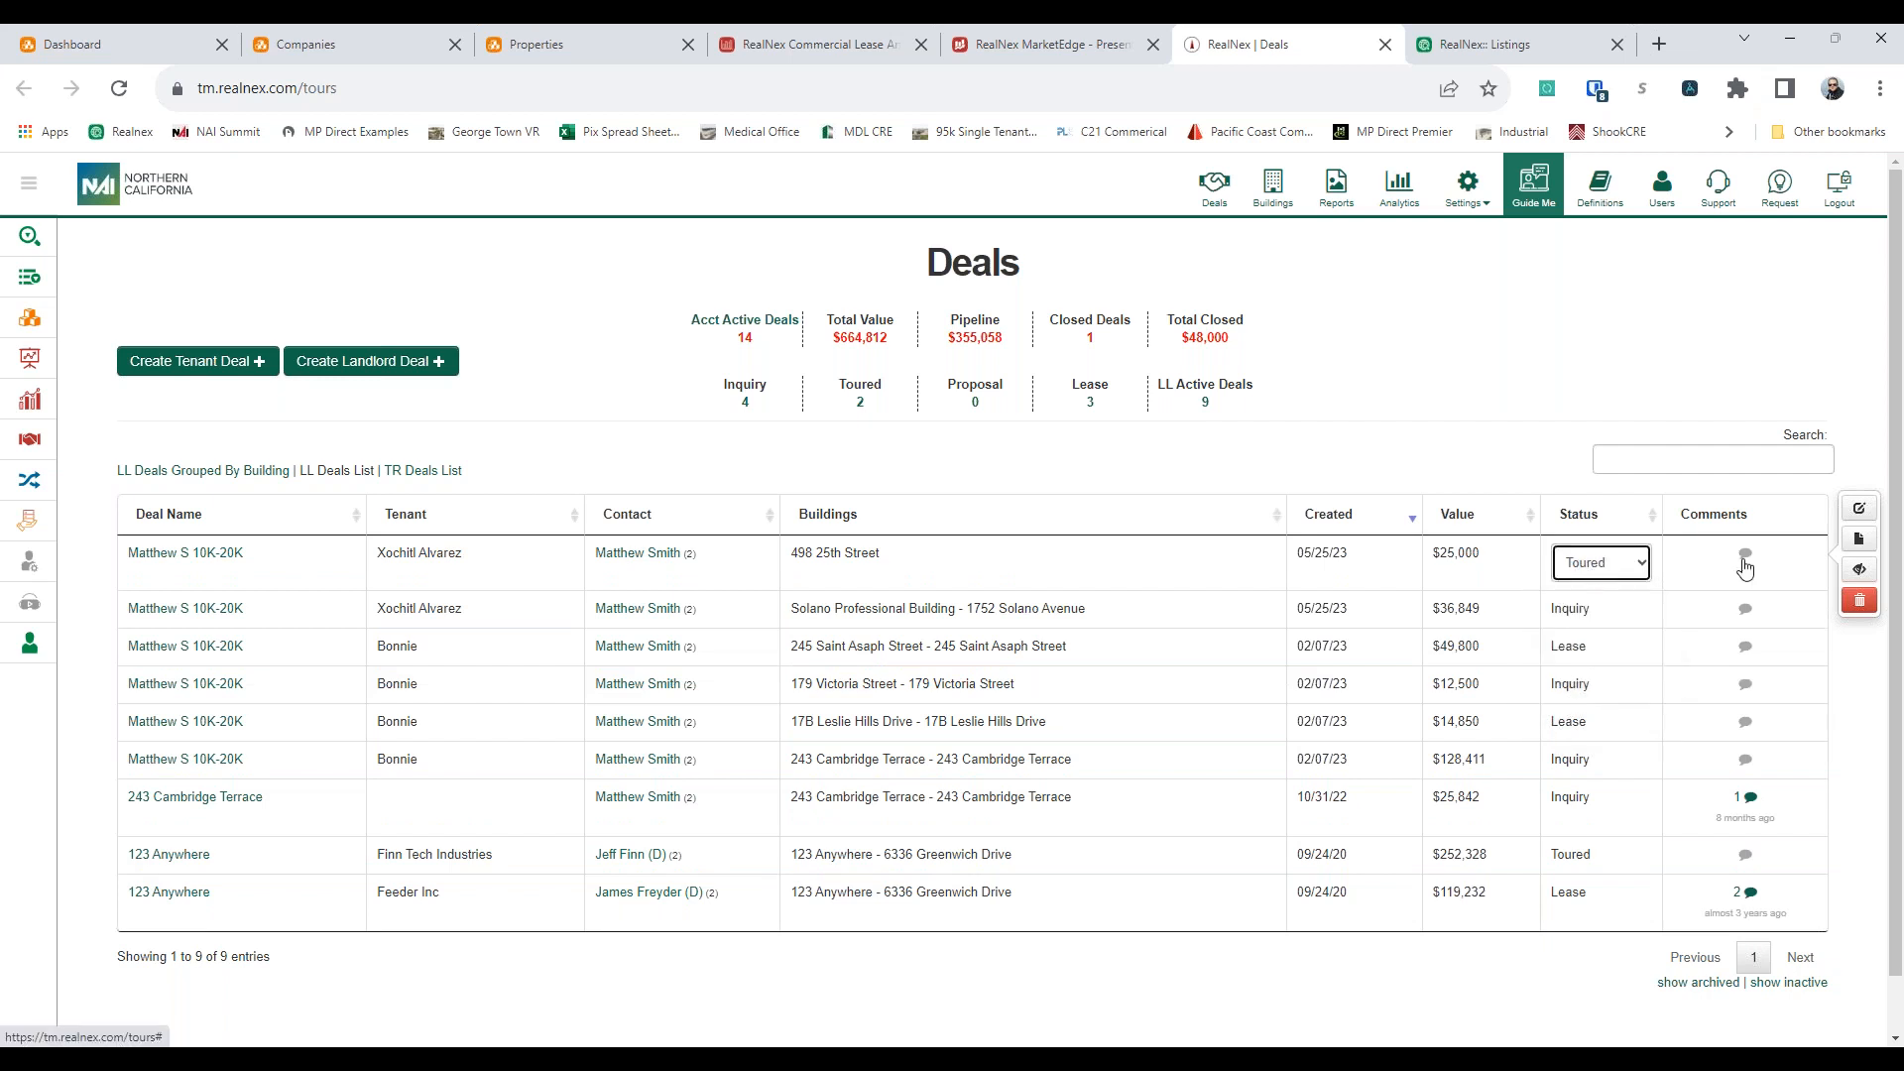
{"action": "left_click", "coordinate": [673, 381]}
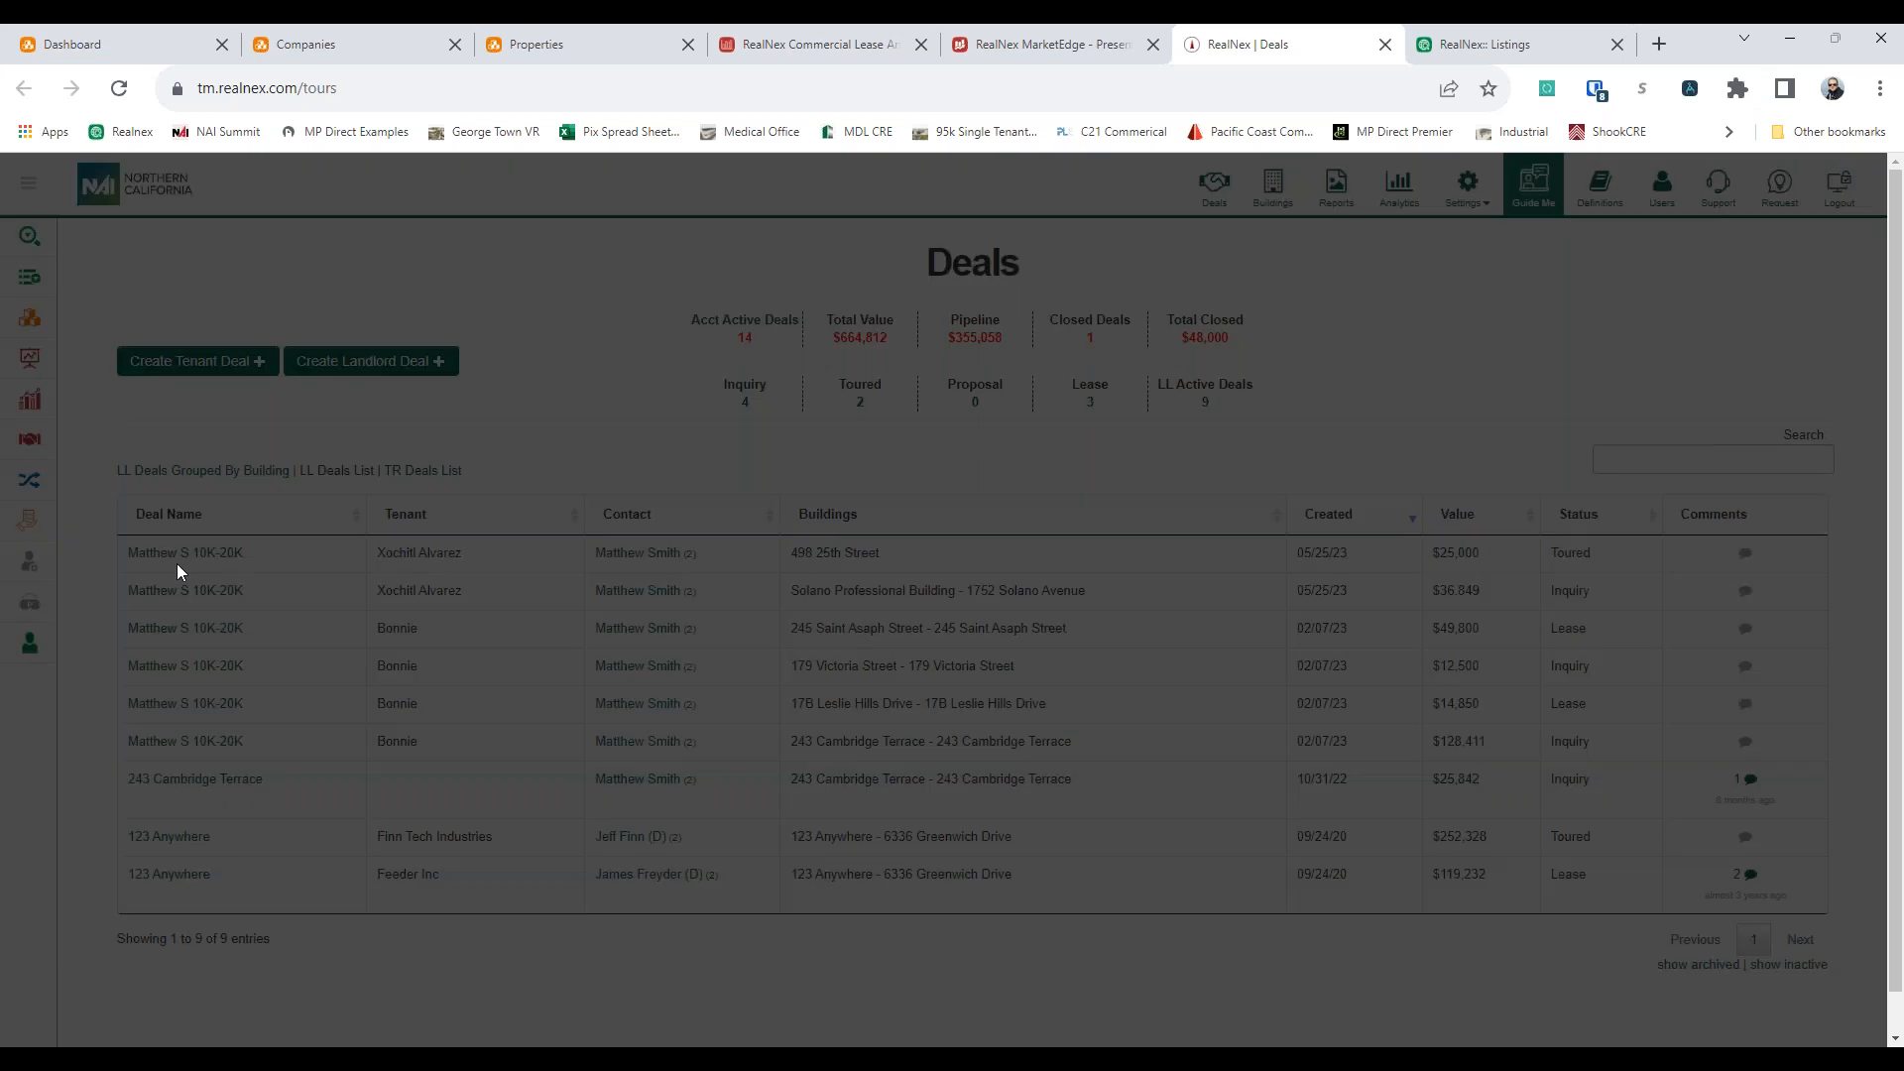
{"action": "left_click", "coordinate": [1162, 435]}
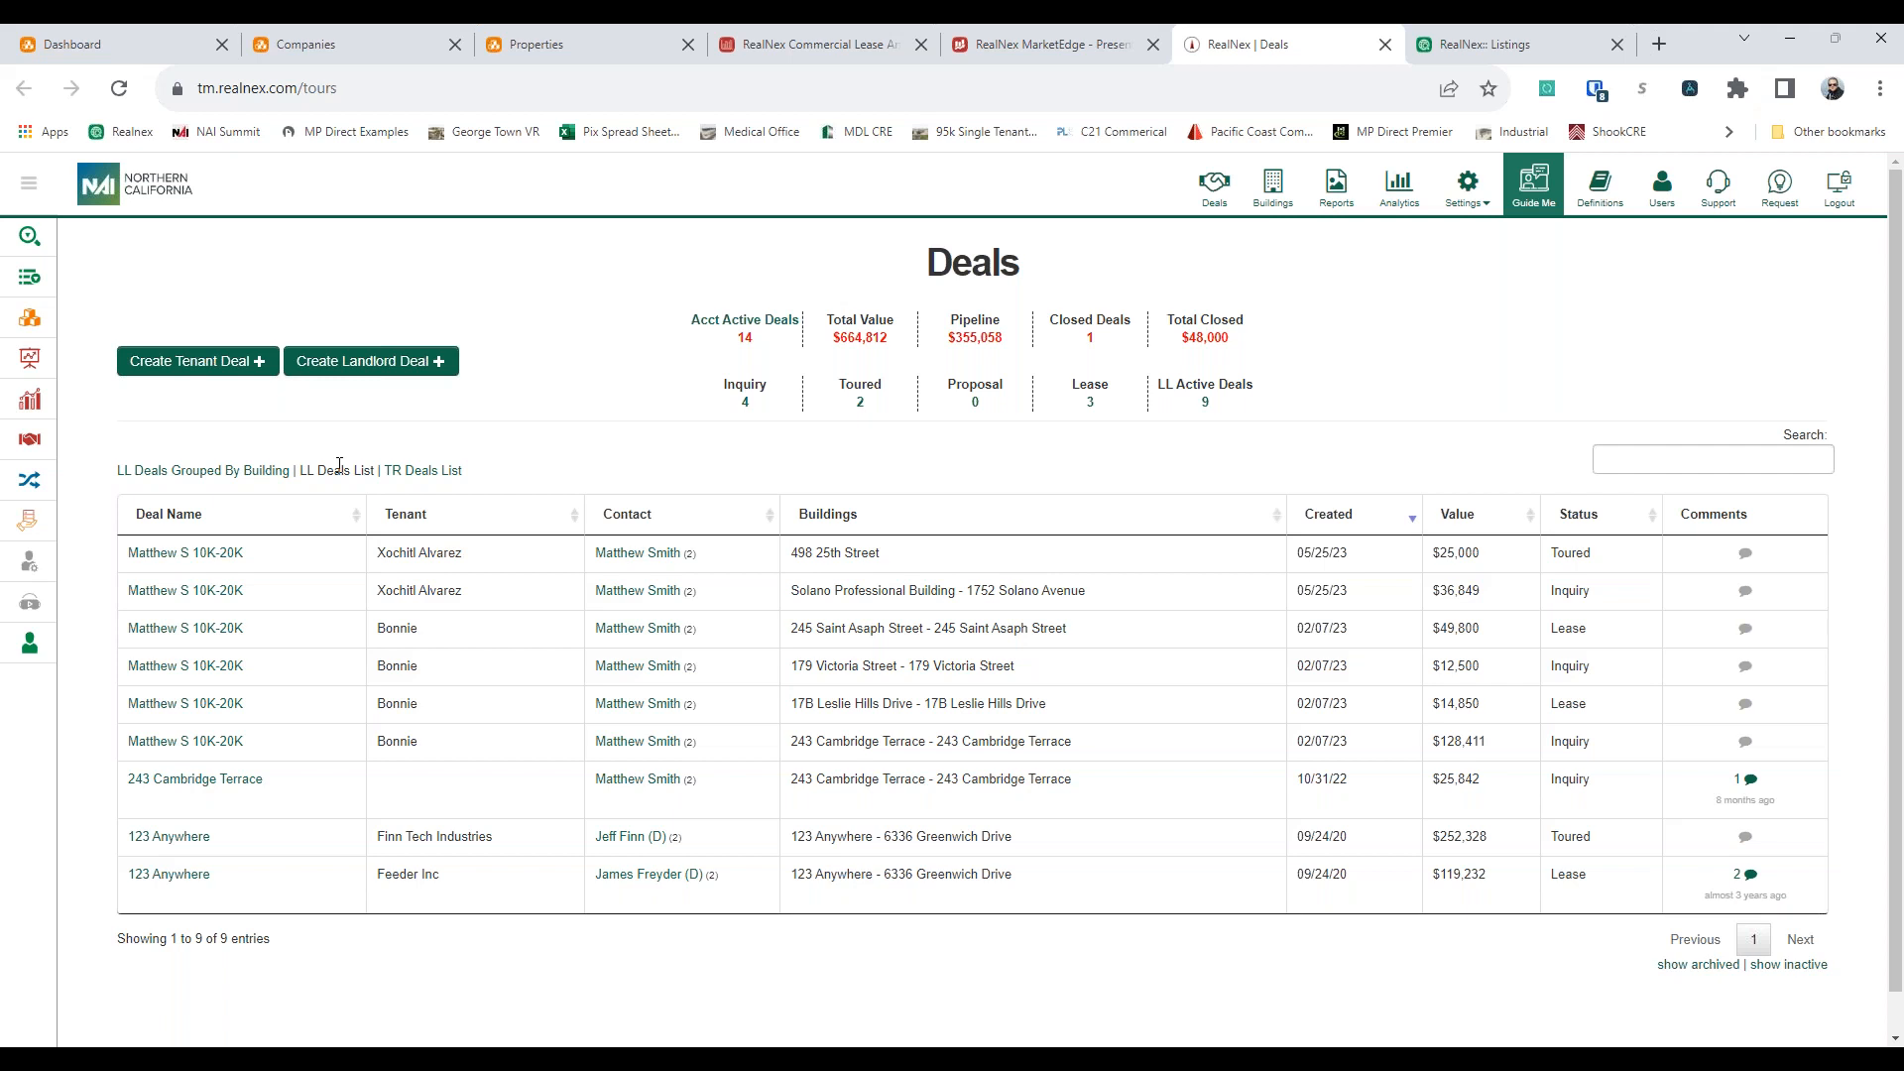
Group the landlord deals by building and examine the deals listed under each building address
{"action": "left_click", "coordinate": [263, 472]}
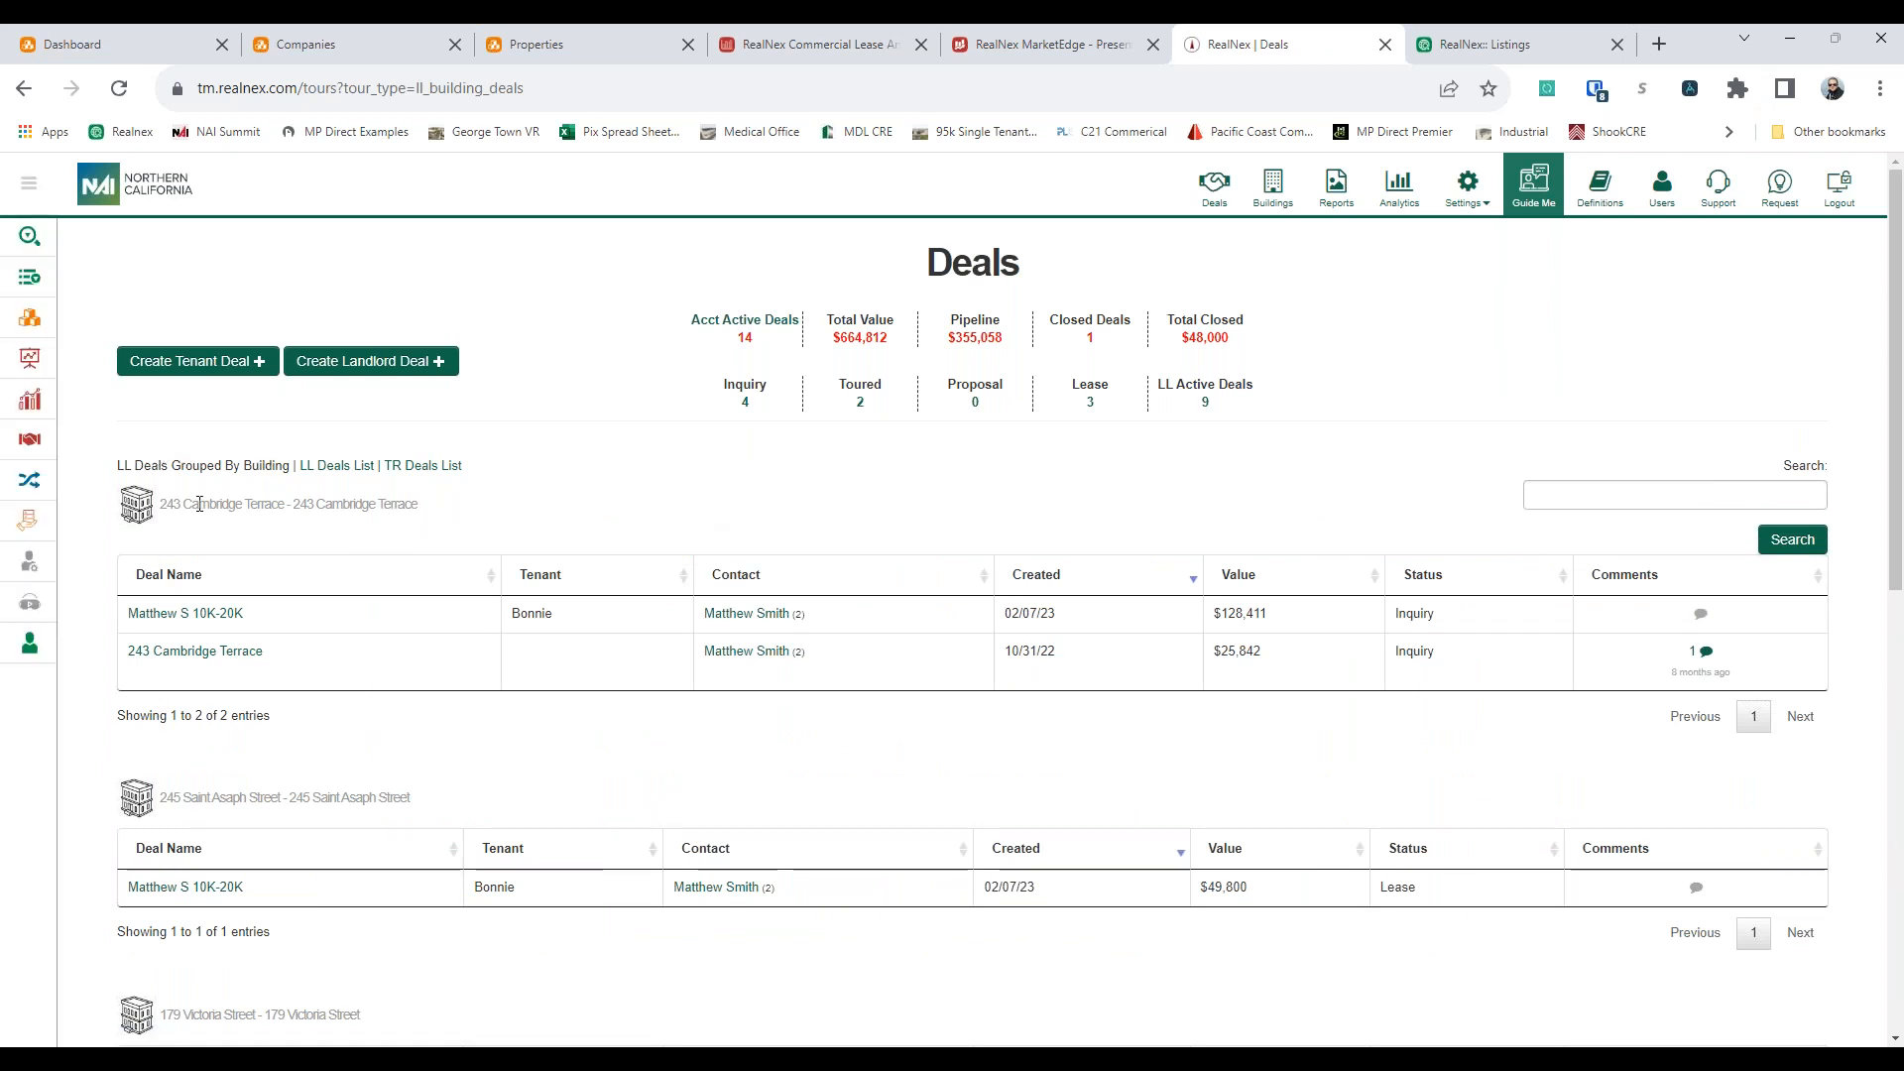
{"action": "left_click_drag", "start_coordinate": [166, 505], "coordinate": [417, 505]}
{"action": "left_click", "coordinate": [392, 512]}
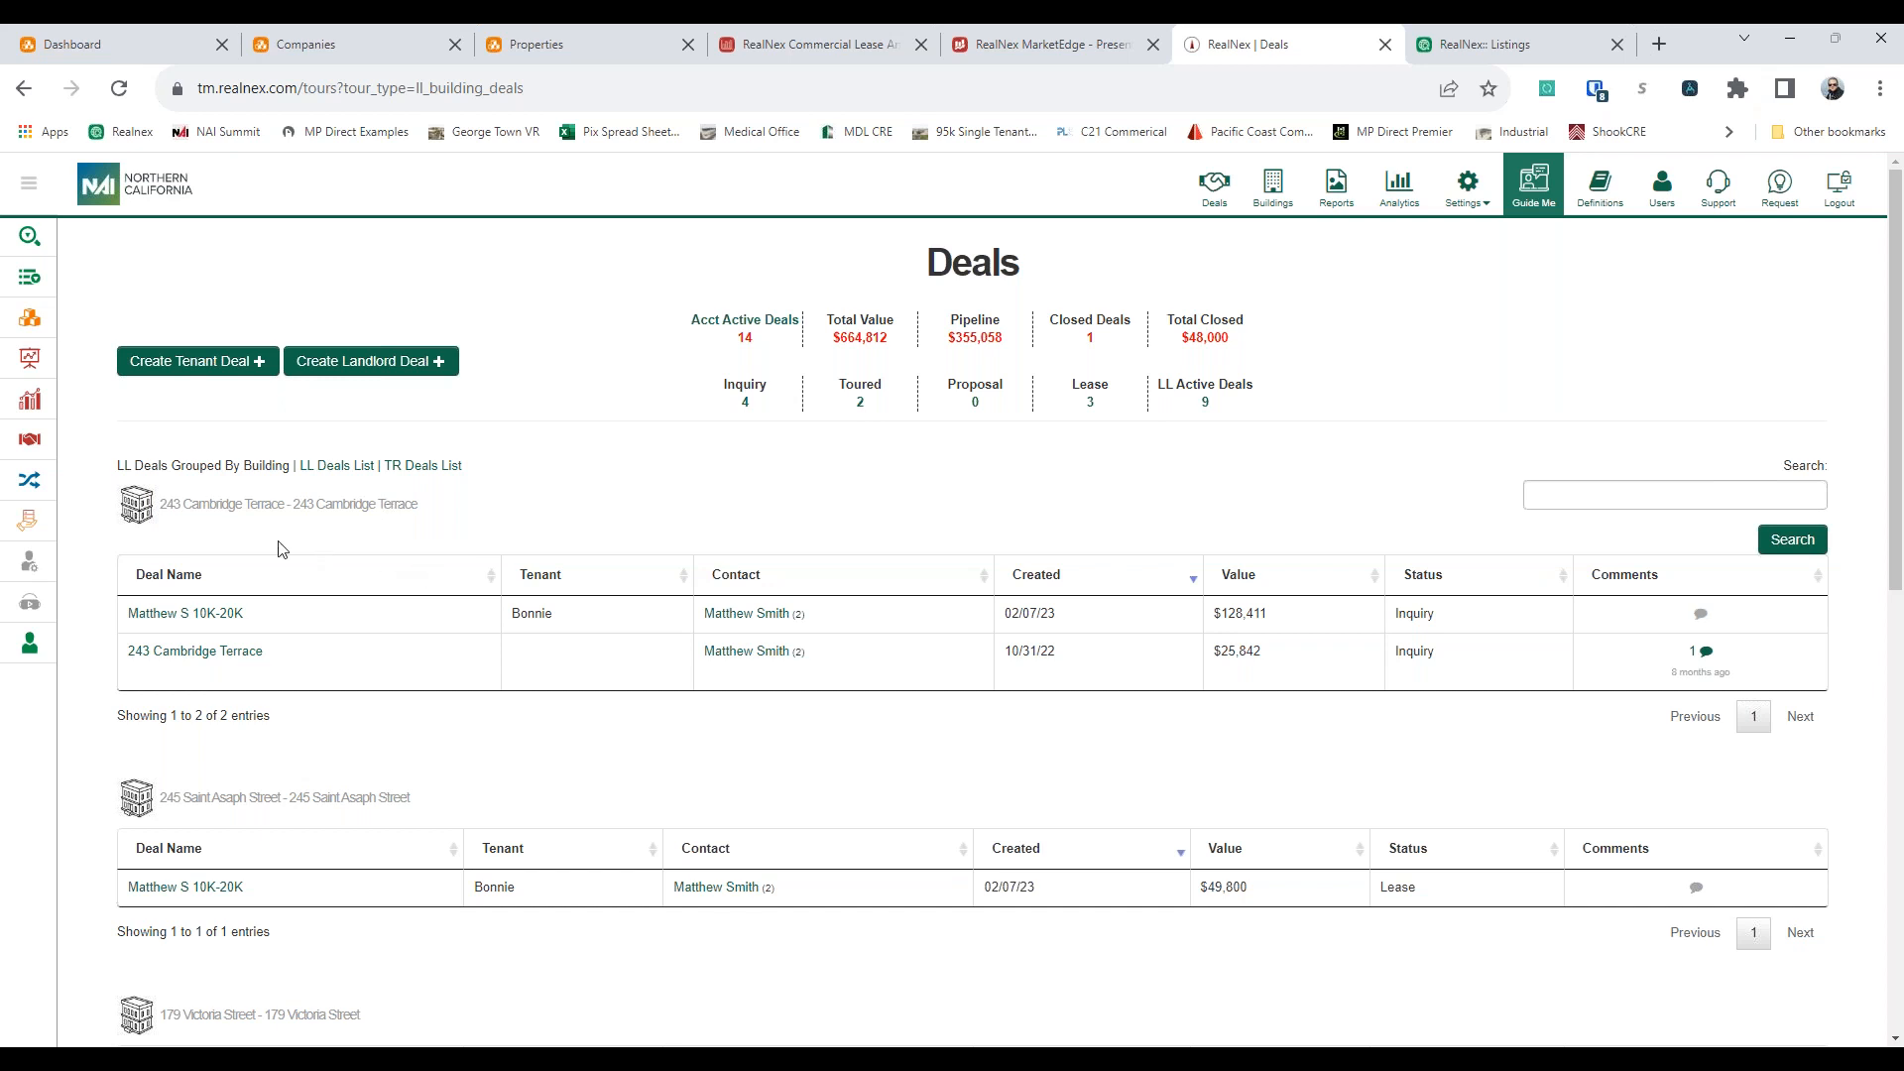
{"action": "left_click_drag", "start_coordinate": [162, 512], "coordinate": [432, 533]}
{"action": "left_click", "coordinate": [434, 537]}
{"action": "scroll", "coordinate": [440, 540], "scroll_direction": "down", "scroll_amount": 2}
{"action": "left_click_drag", "start_coordinate": [168, 607], "coordinate": [438, 615]}
{"action": "left_click", "coordinate": [454, 636]}
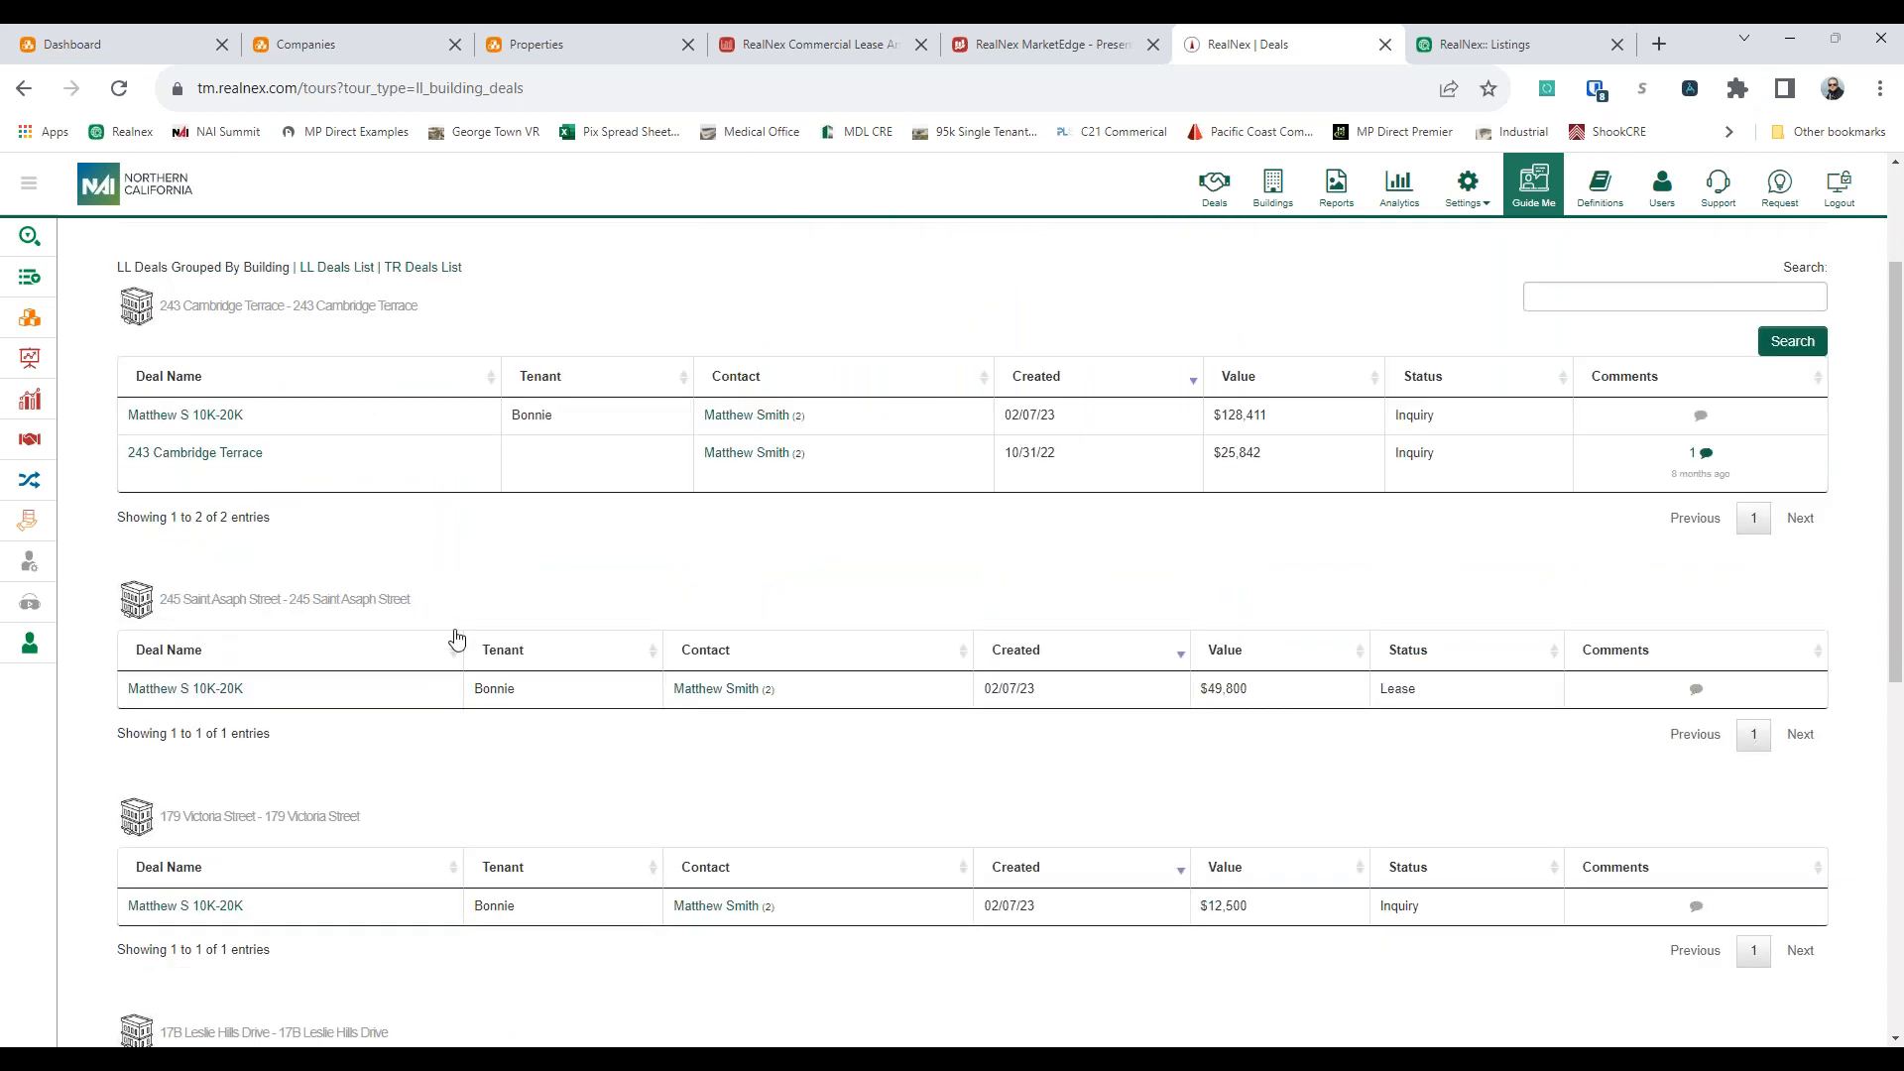
{"action": "scroll", "coordinate": [456, 640], "scroll_direction": "down", "scroll_amount": 2}
{"action": "left_click_drag", "start_coordinate": [175, 622], "coordinate": [412, 644]}
{"action": "left_click", "coordinate": [414, 645]}
{"action": "scroll", "coordinate": [353, 647], "scroll_direction": "up", "scroll_amount": 1}
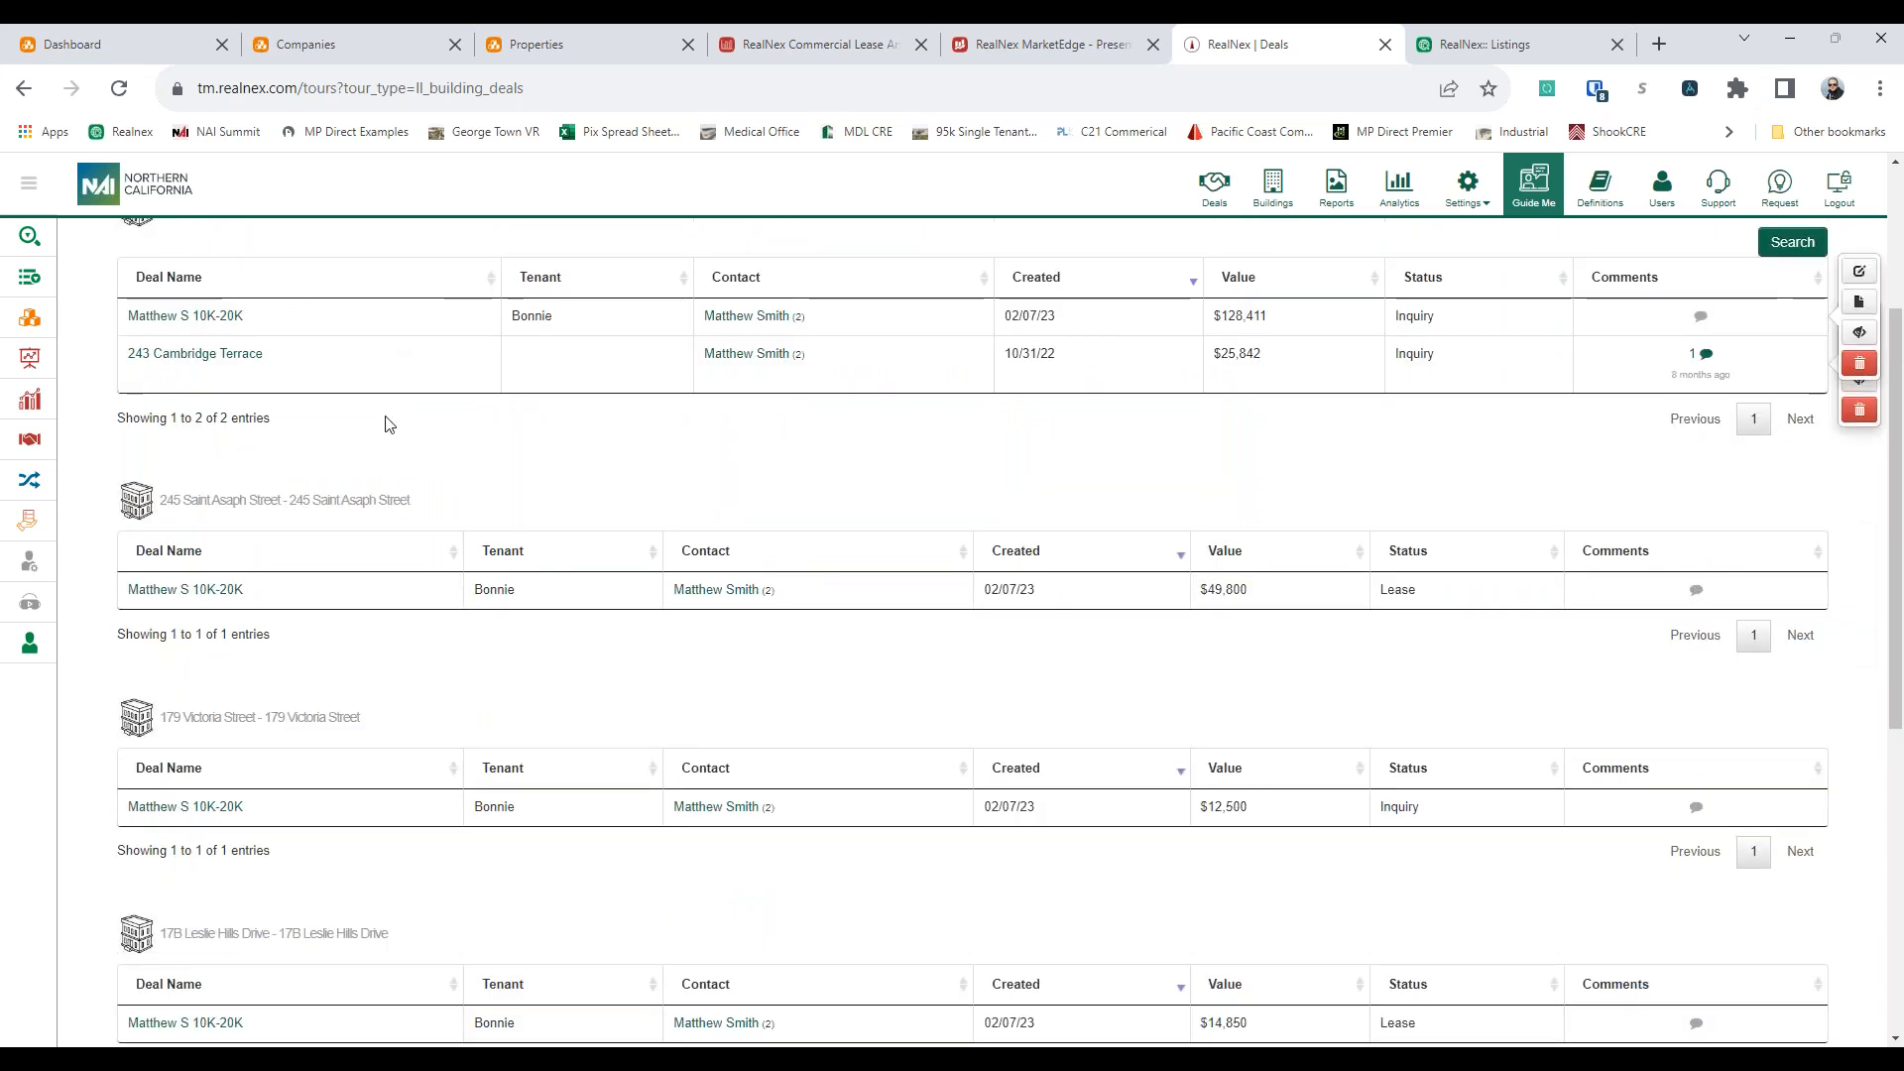
{"action": "scroll", "coordinate": [390, 417], "scroll_direction": "up", "scroll_amount": 1}
{"action": "scroll", "coordinate": [392, 383], "scroll_direction": "down", "scroll_amount": 7}
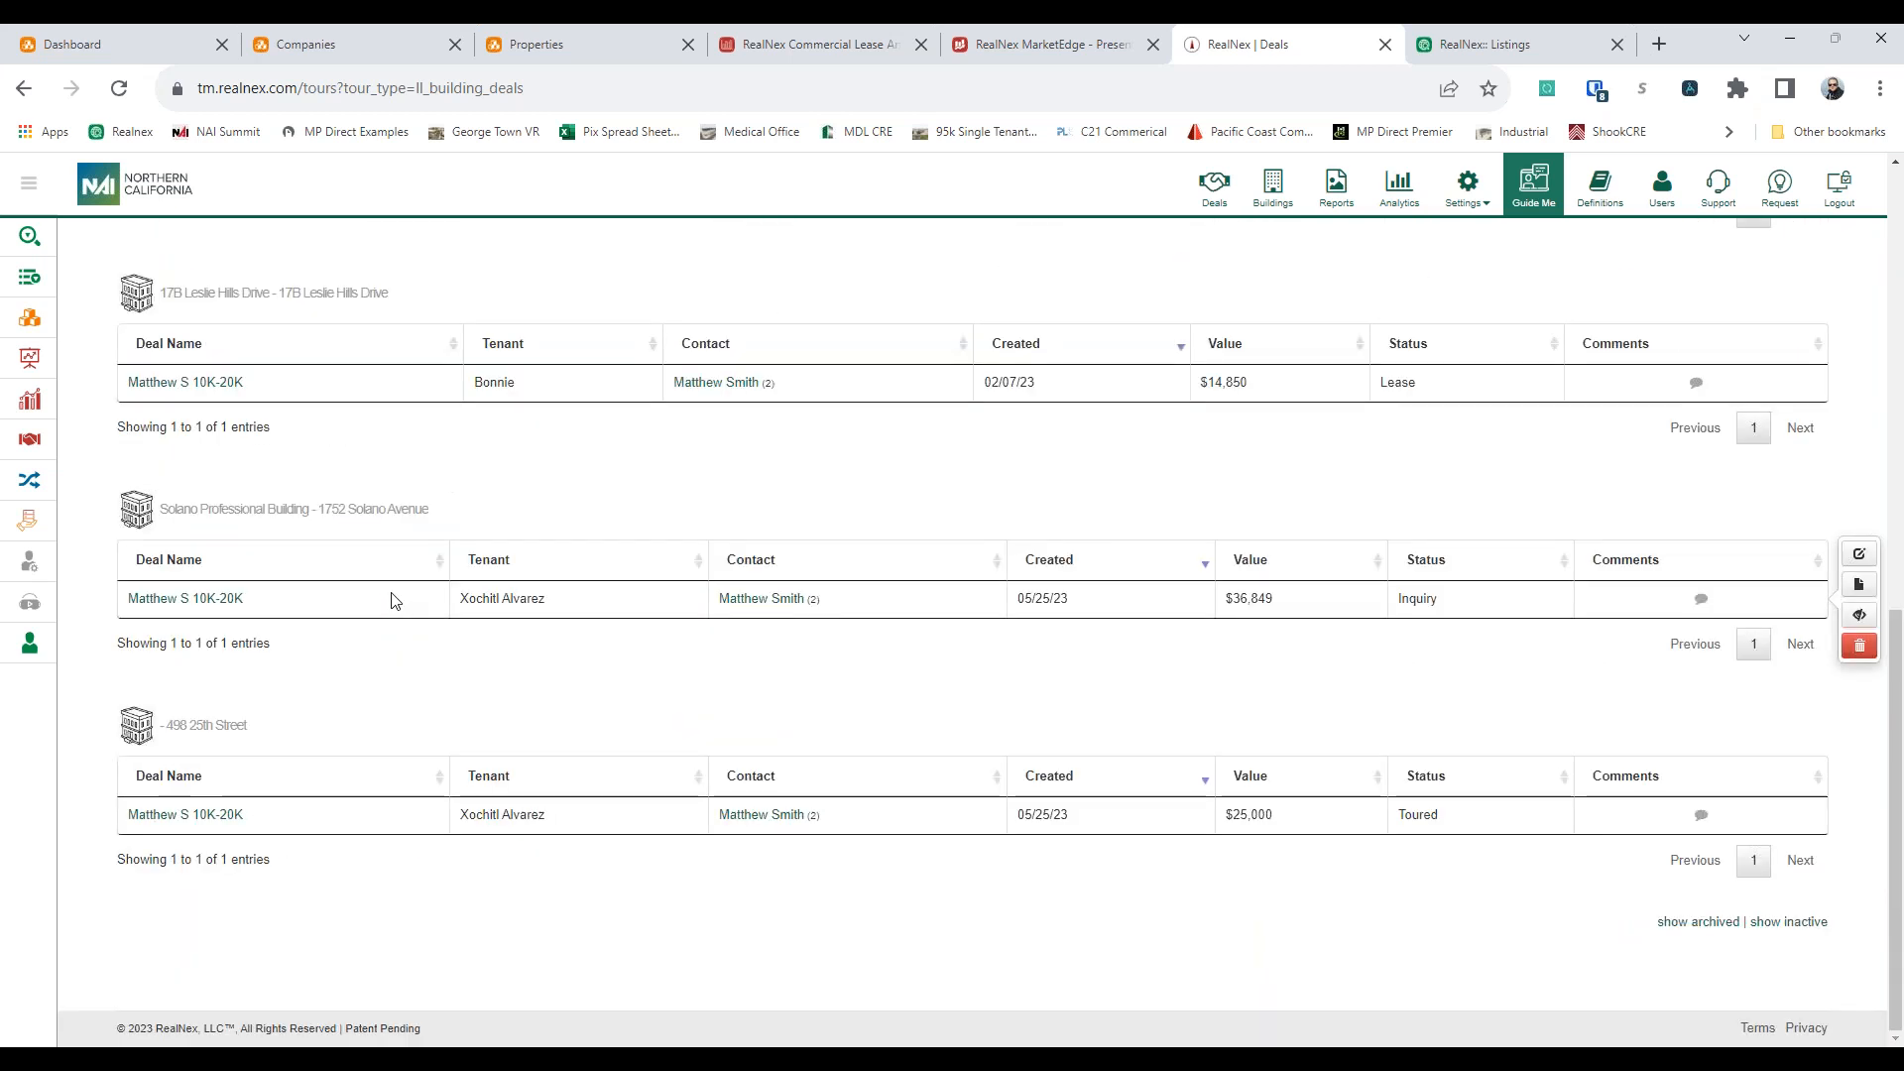
{"action": "scroll", "coordinate": [391, 600], "scroll_direction": "up", "scroll_amount": 10}
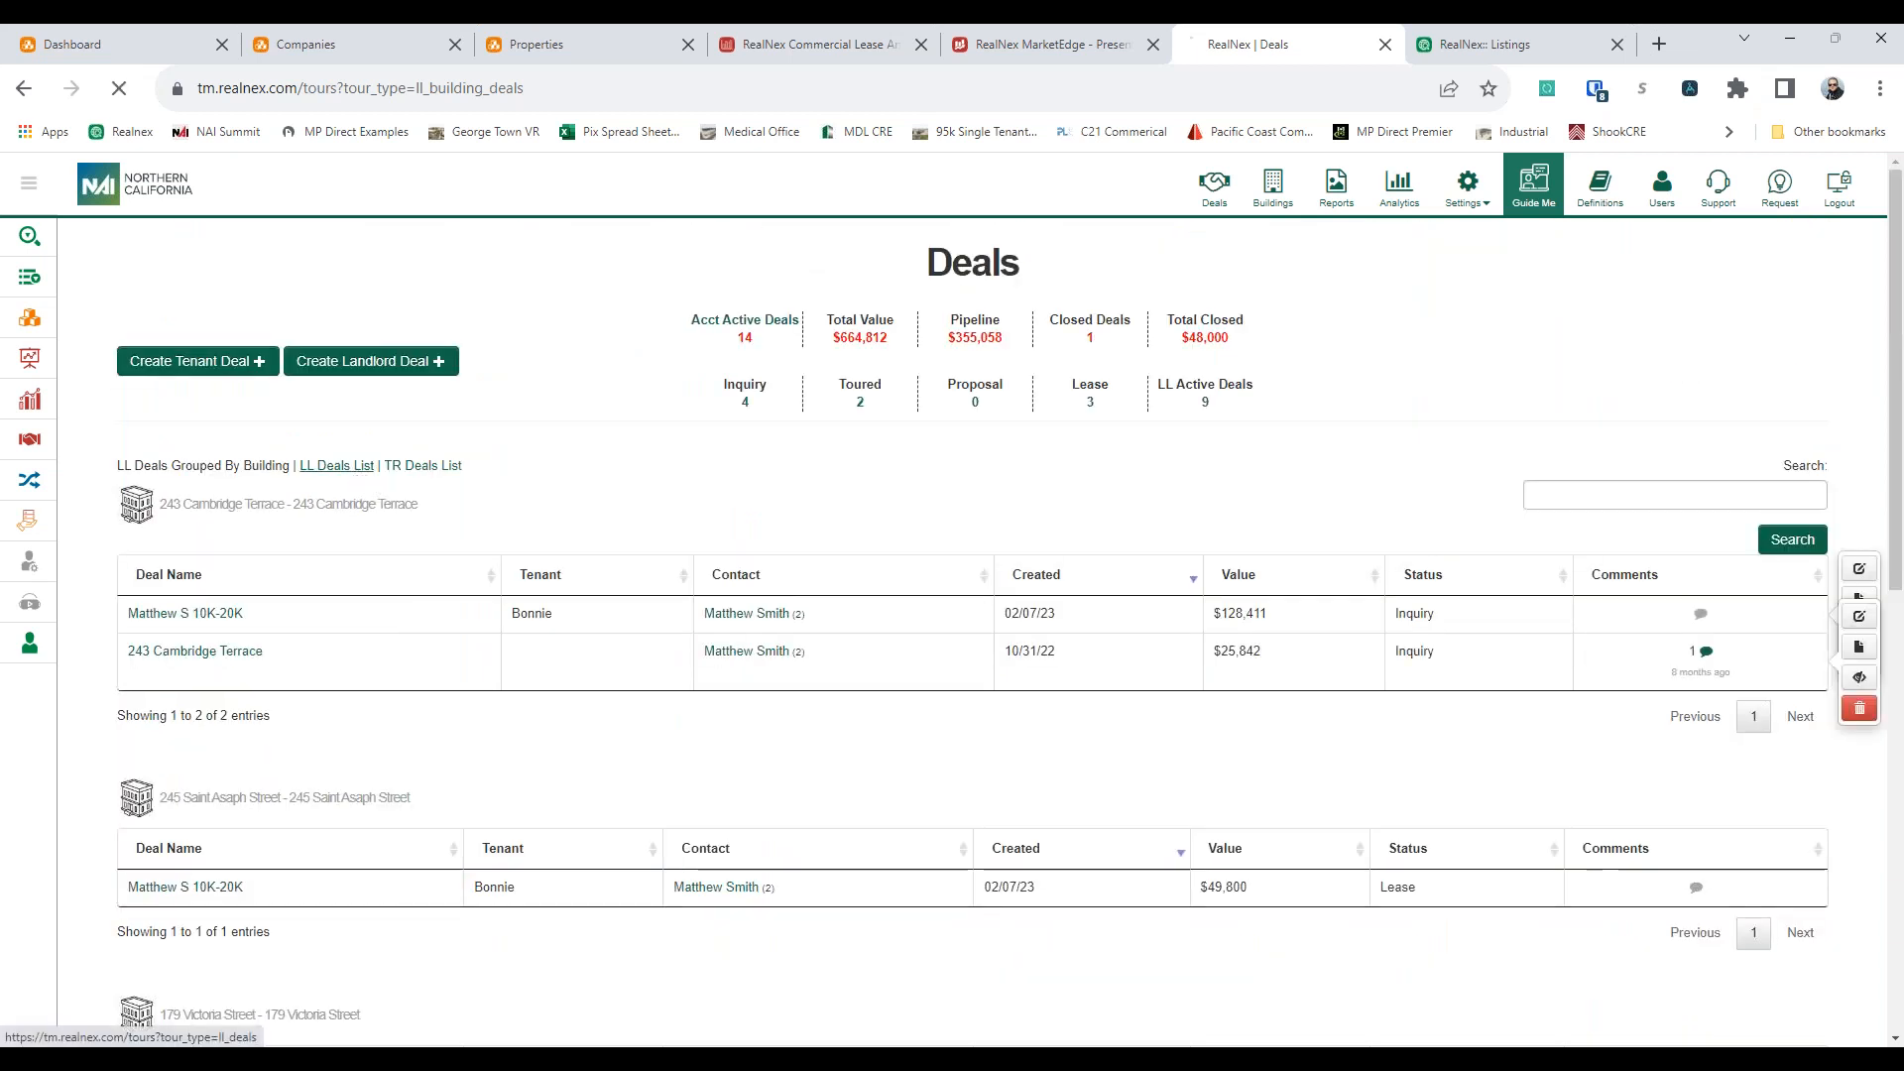
Compare the plain landlord deals list with the landlord deals grouped by building
{"action": "left_click", "coordinate": [337, 465]}
{"action": "scroll", "coordinate": [582, 631], "scroll_direction": "down", "scroll_amount": 1}
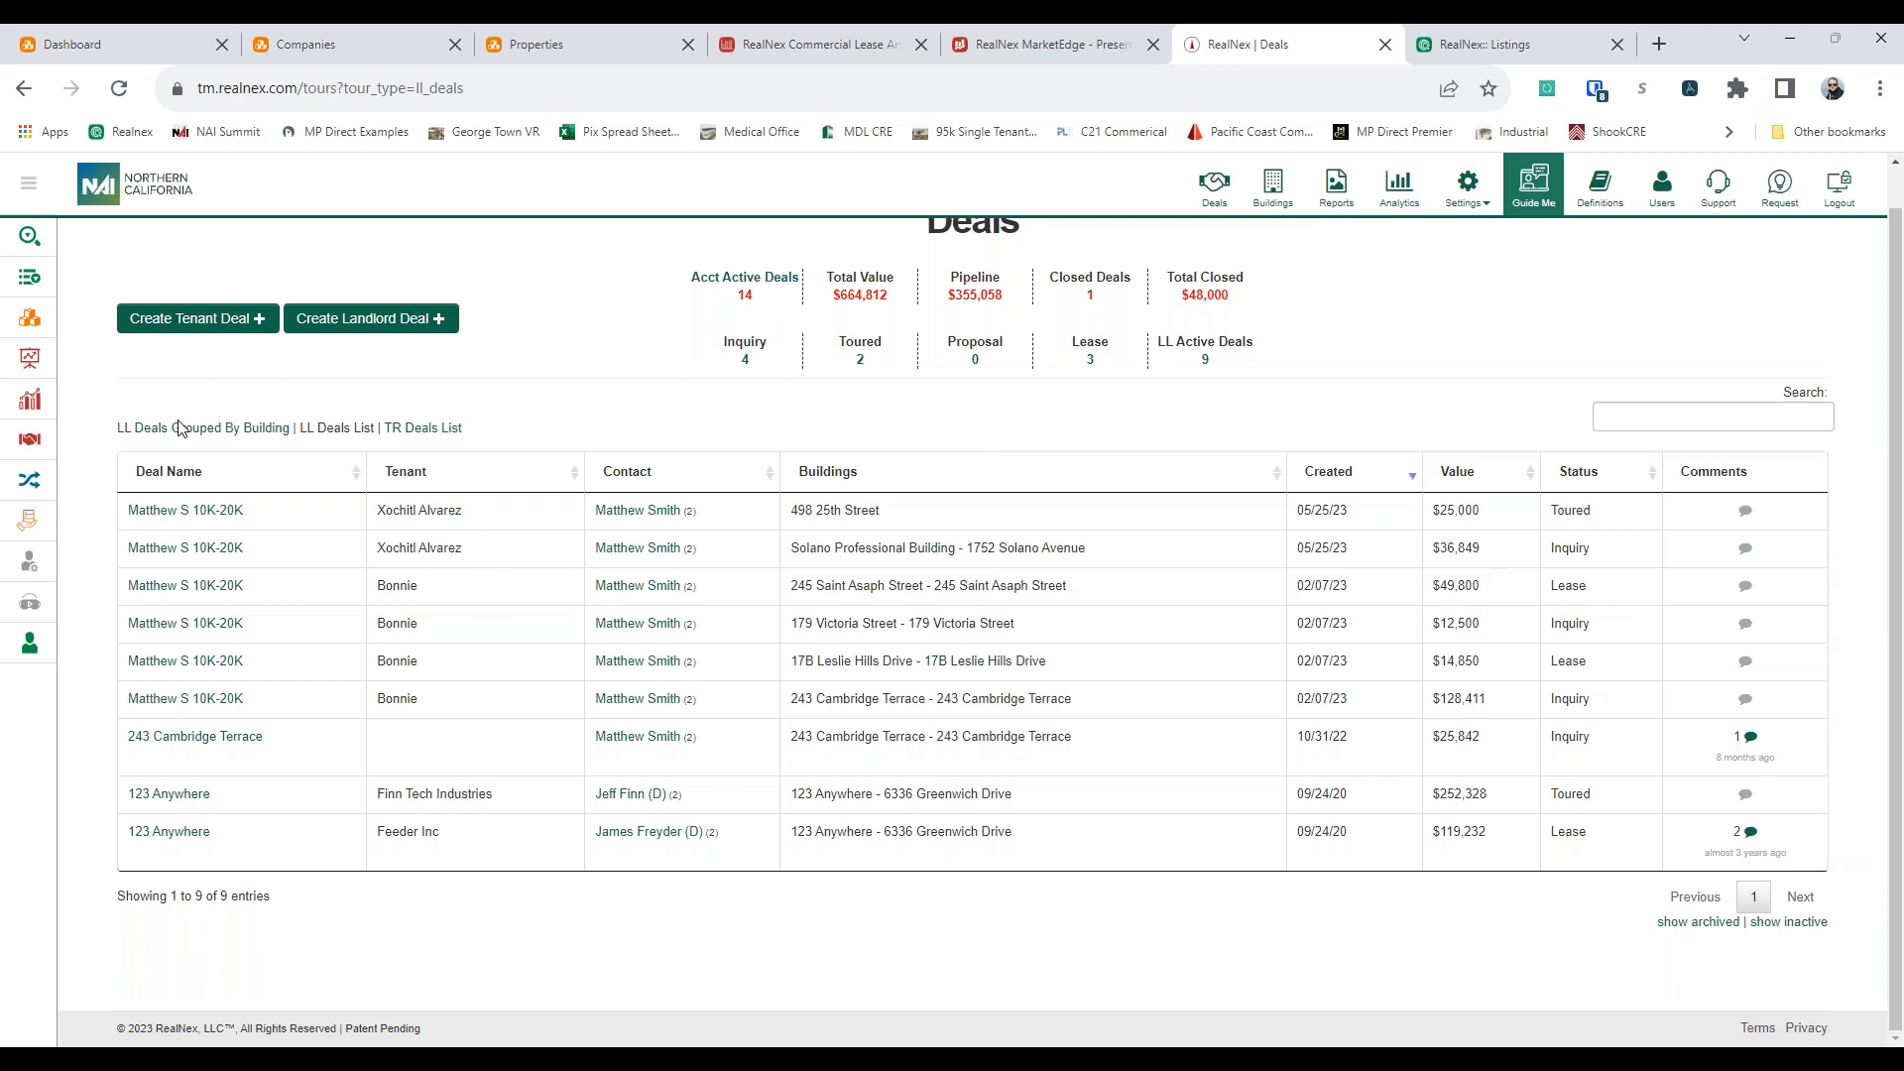
{"action": "left_click", "coordinate": [203, 427]}
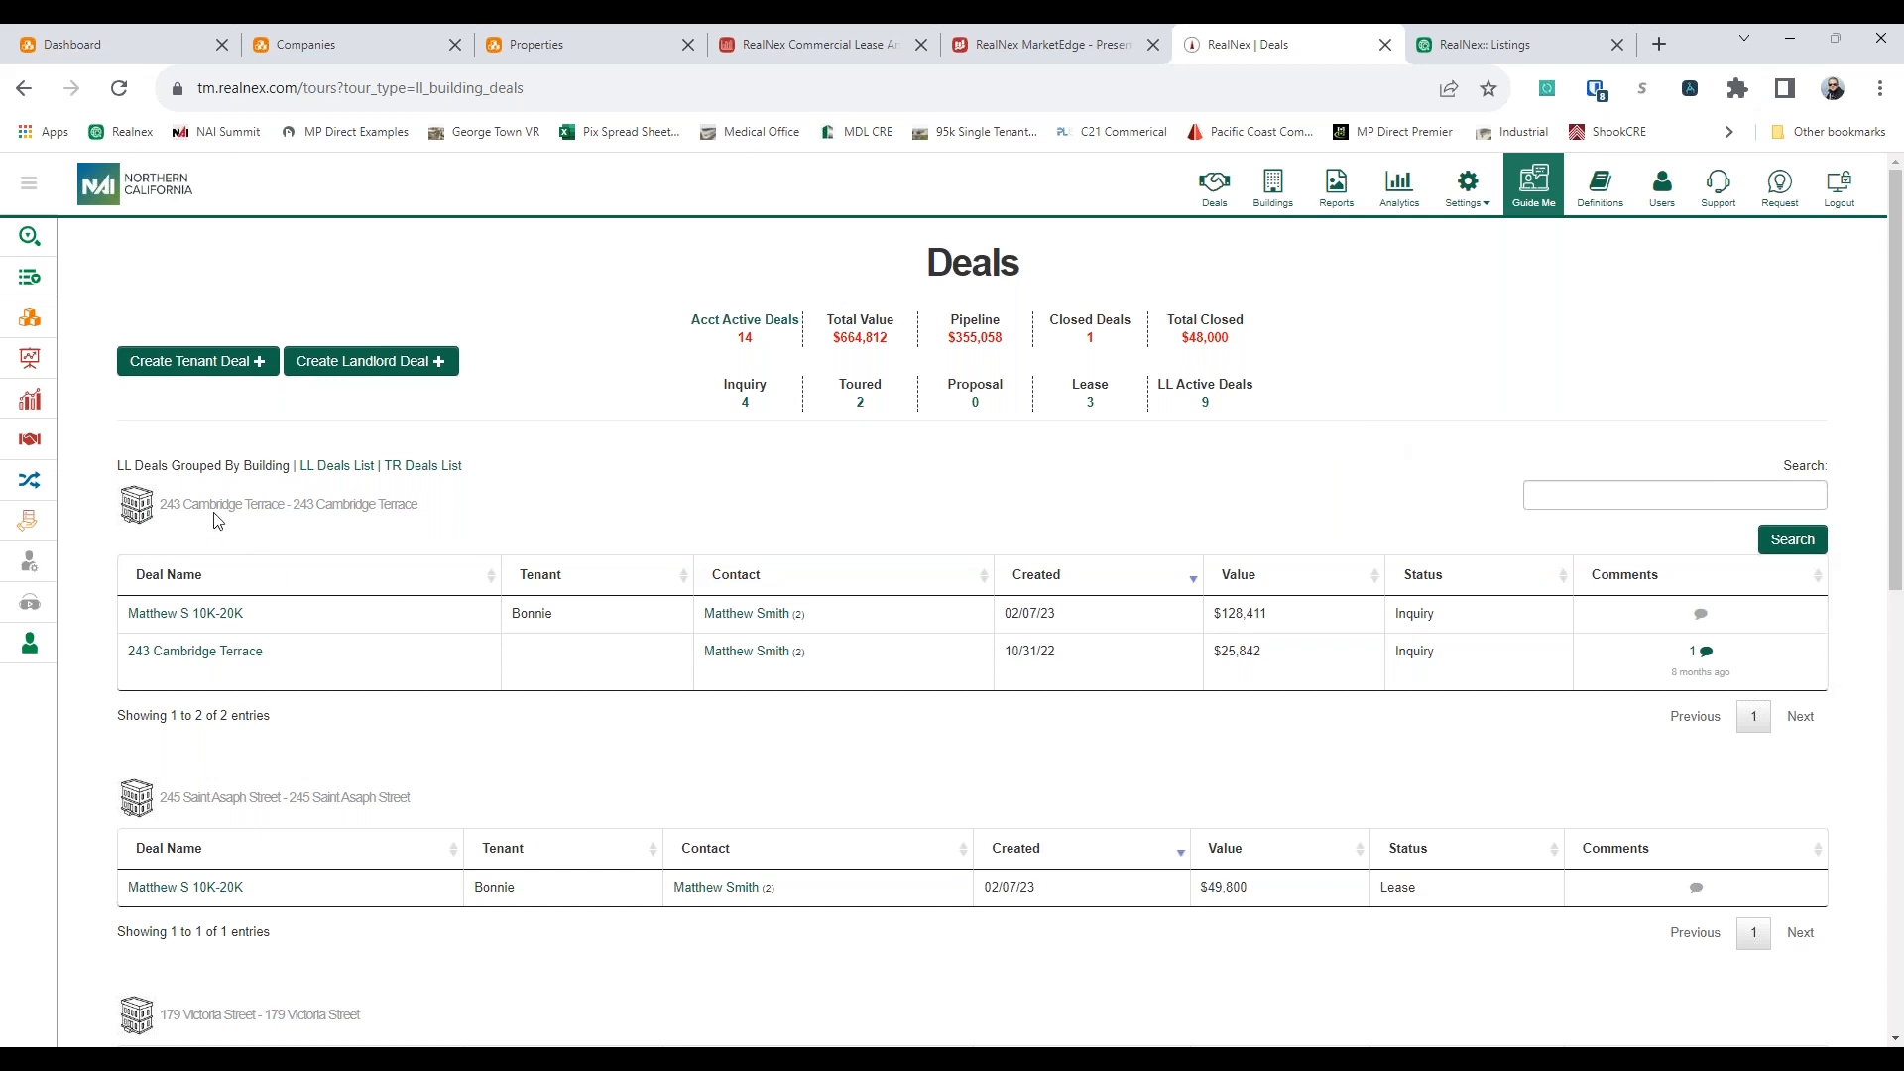
{"action": "scroll", "coordinate": [210, 511], "scroll_direction": "down", "scroll_amount": 10}
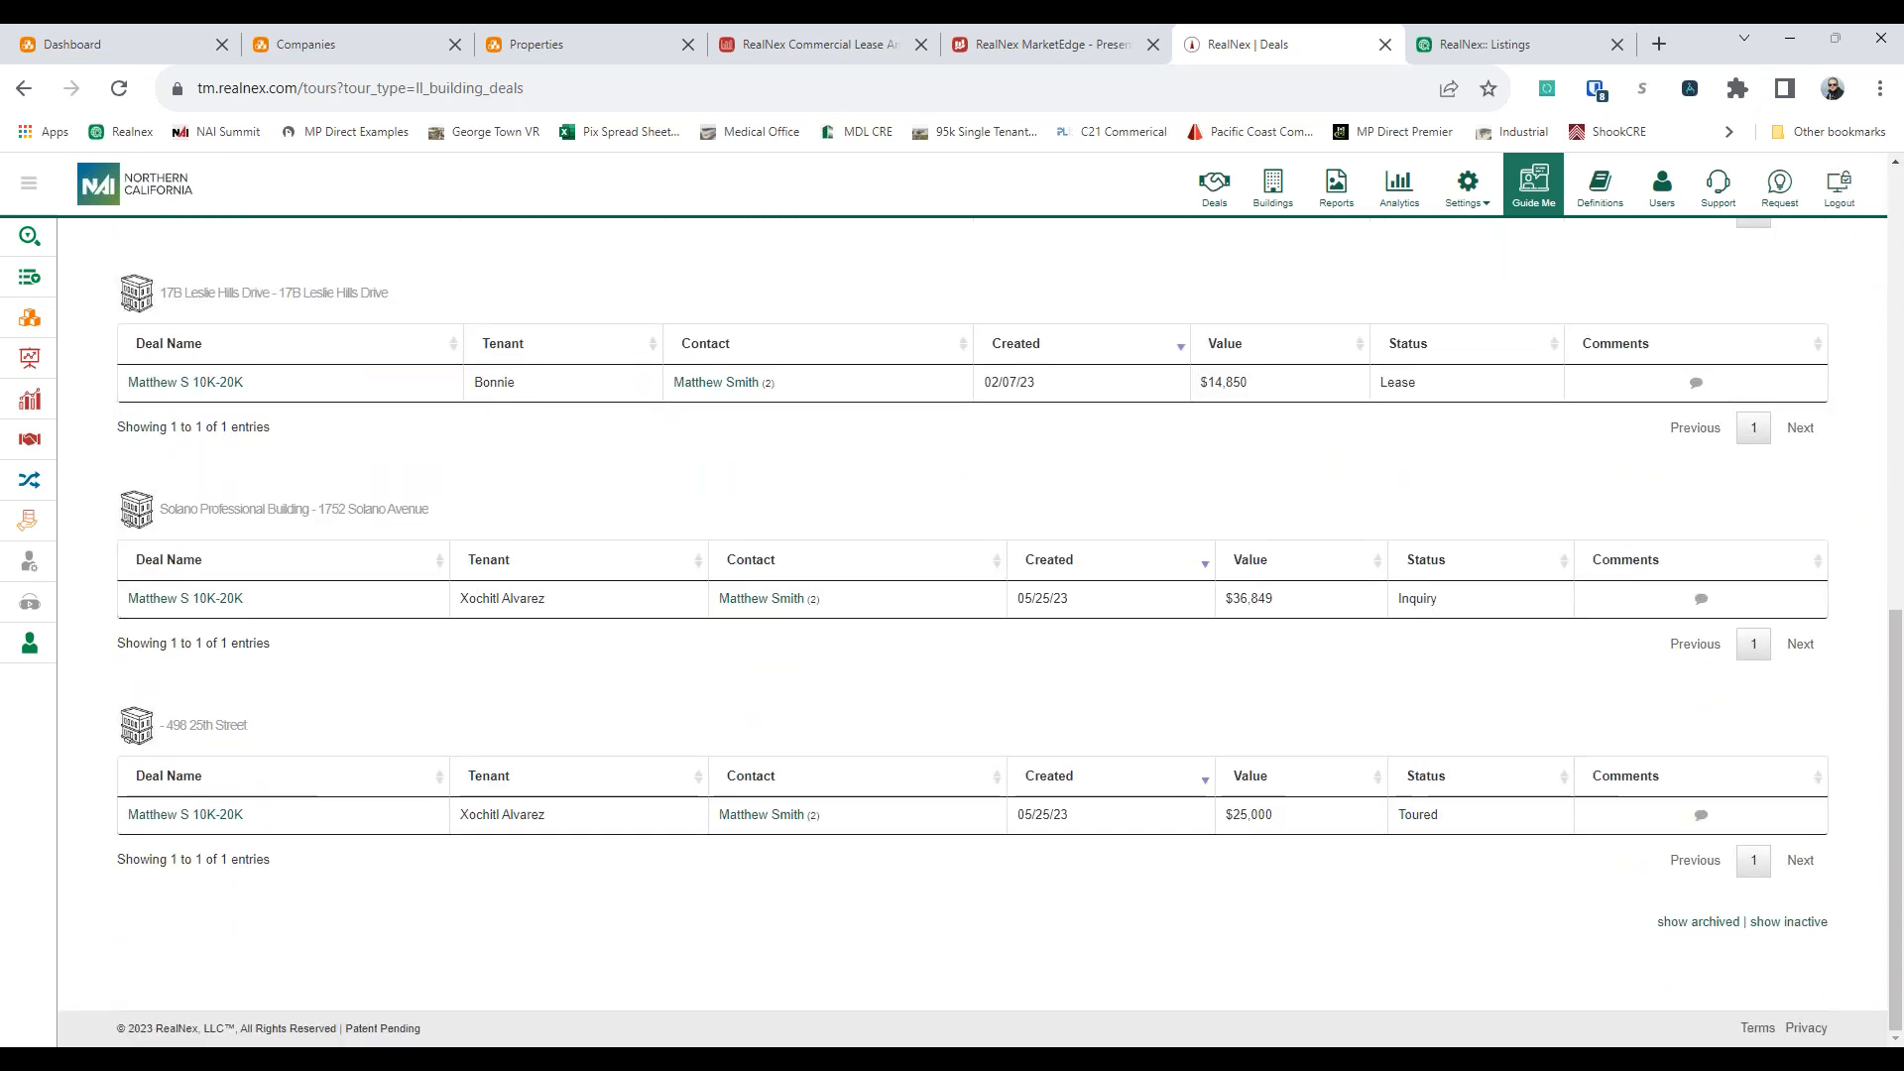
{"action": "scroll", "coordinate": [236, 636], "scroll_direction": "up", "scroll_amount": 10}
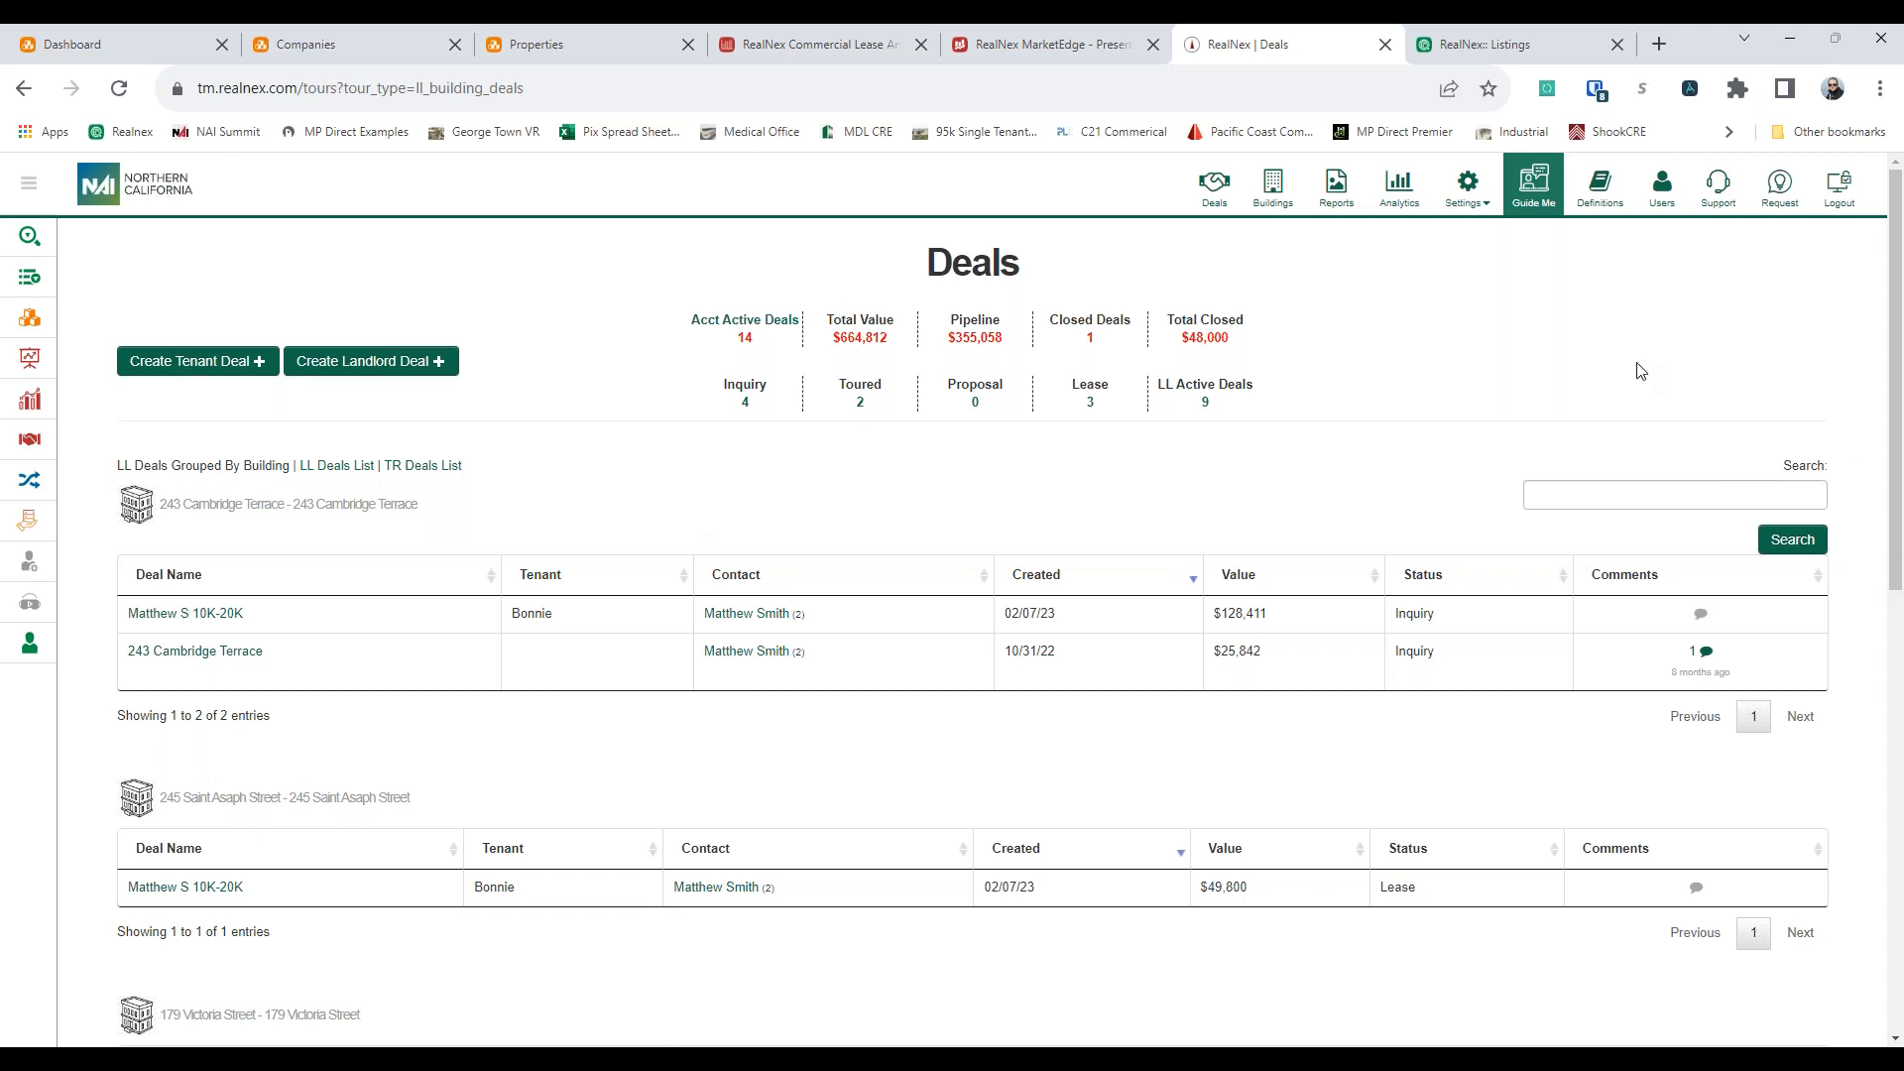
Open the Landlord Deals by Building Report and review the deal stages for each building
{"action": "left_click", "coordinate": [1335, 187]}
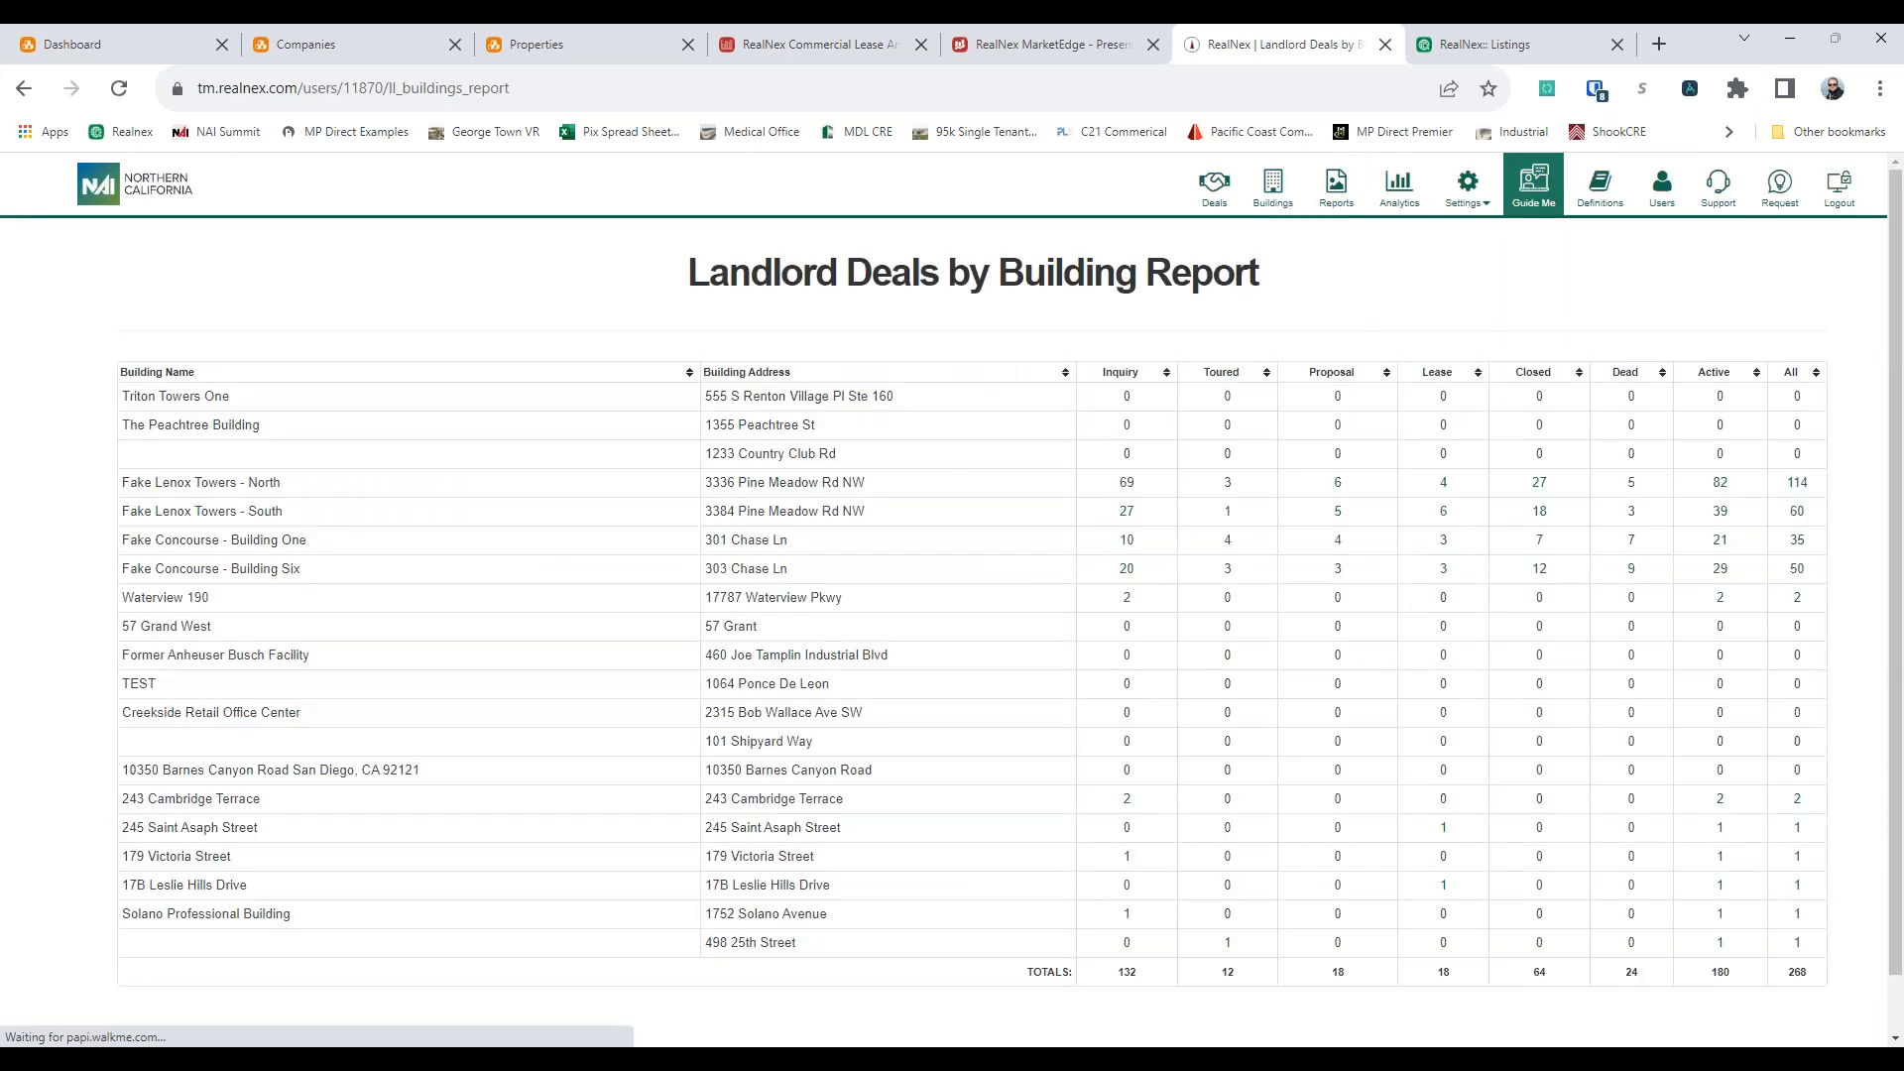
{"action": "scroll", "coordinate": [1174, 496], "scroll_direction": "down", "scroll_amount": 1}
{"action": "scroll", "coordinate": [1174, 496], "scroll_direction": "up", "scroll_amount": 1}
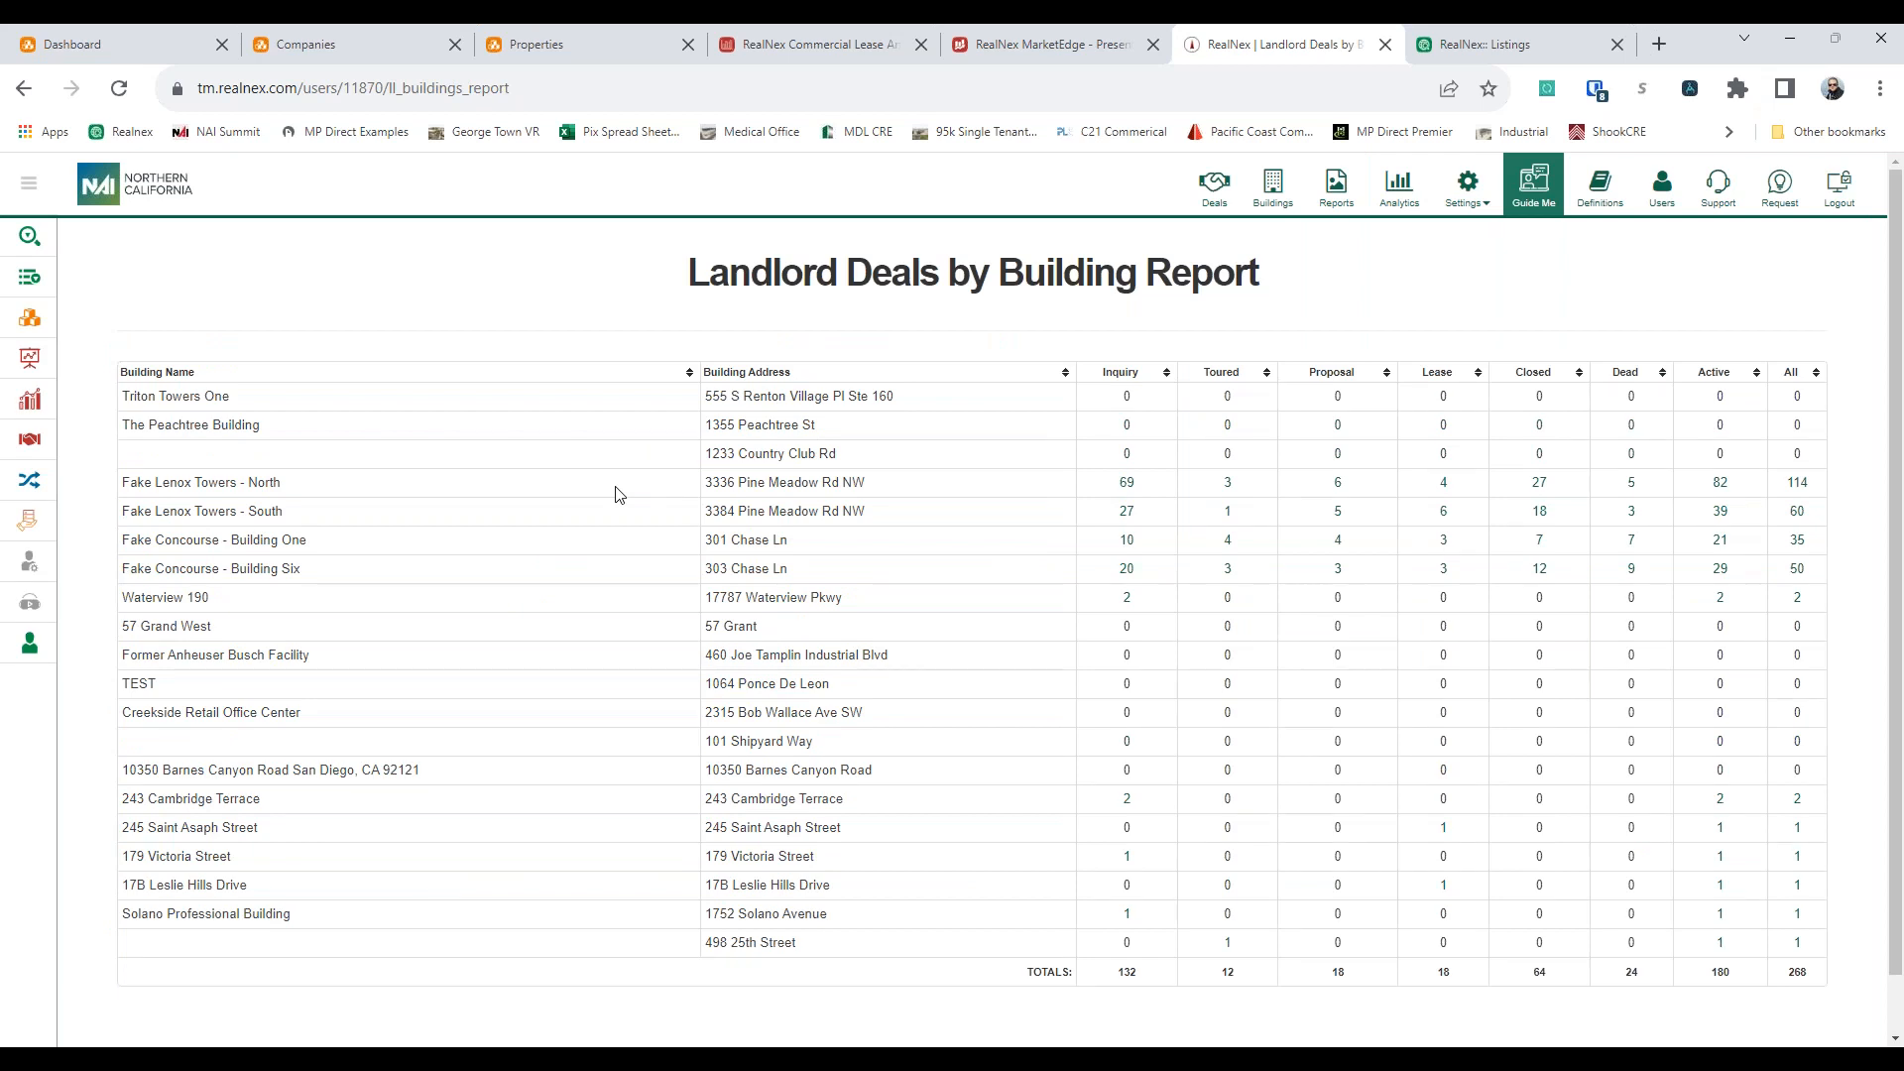
Open the inquiry deals for Fake Lenox Towers - North, review the list, and close it
{"action": "left_click_drag", "start_coordinate": [313, 483], "coordinate": [112, 482]}
{"action": "left_click", "coordinate": [215, 595]}
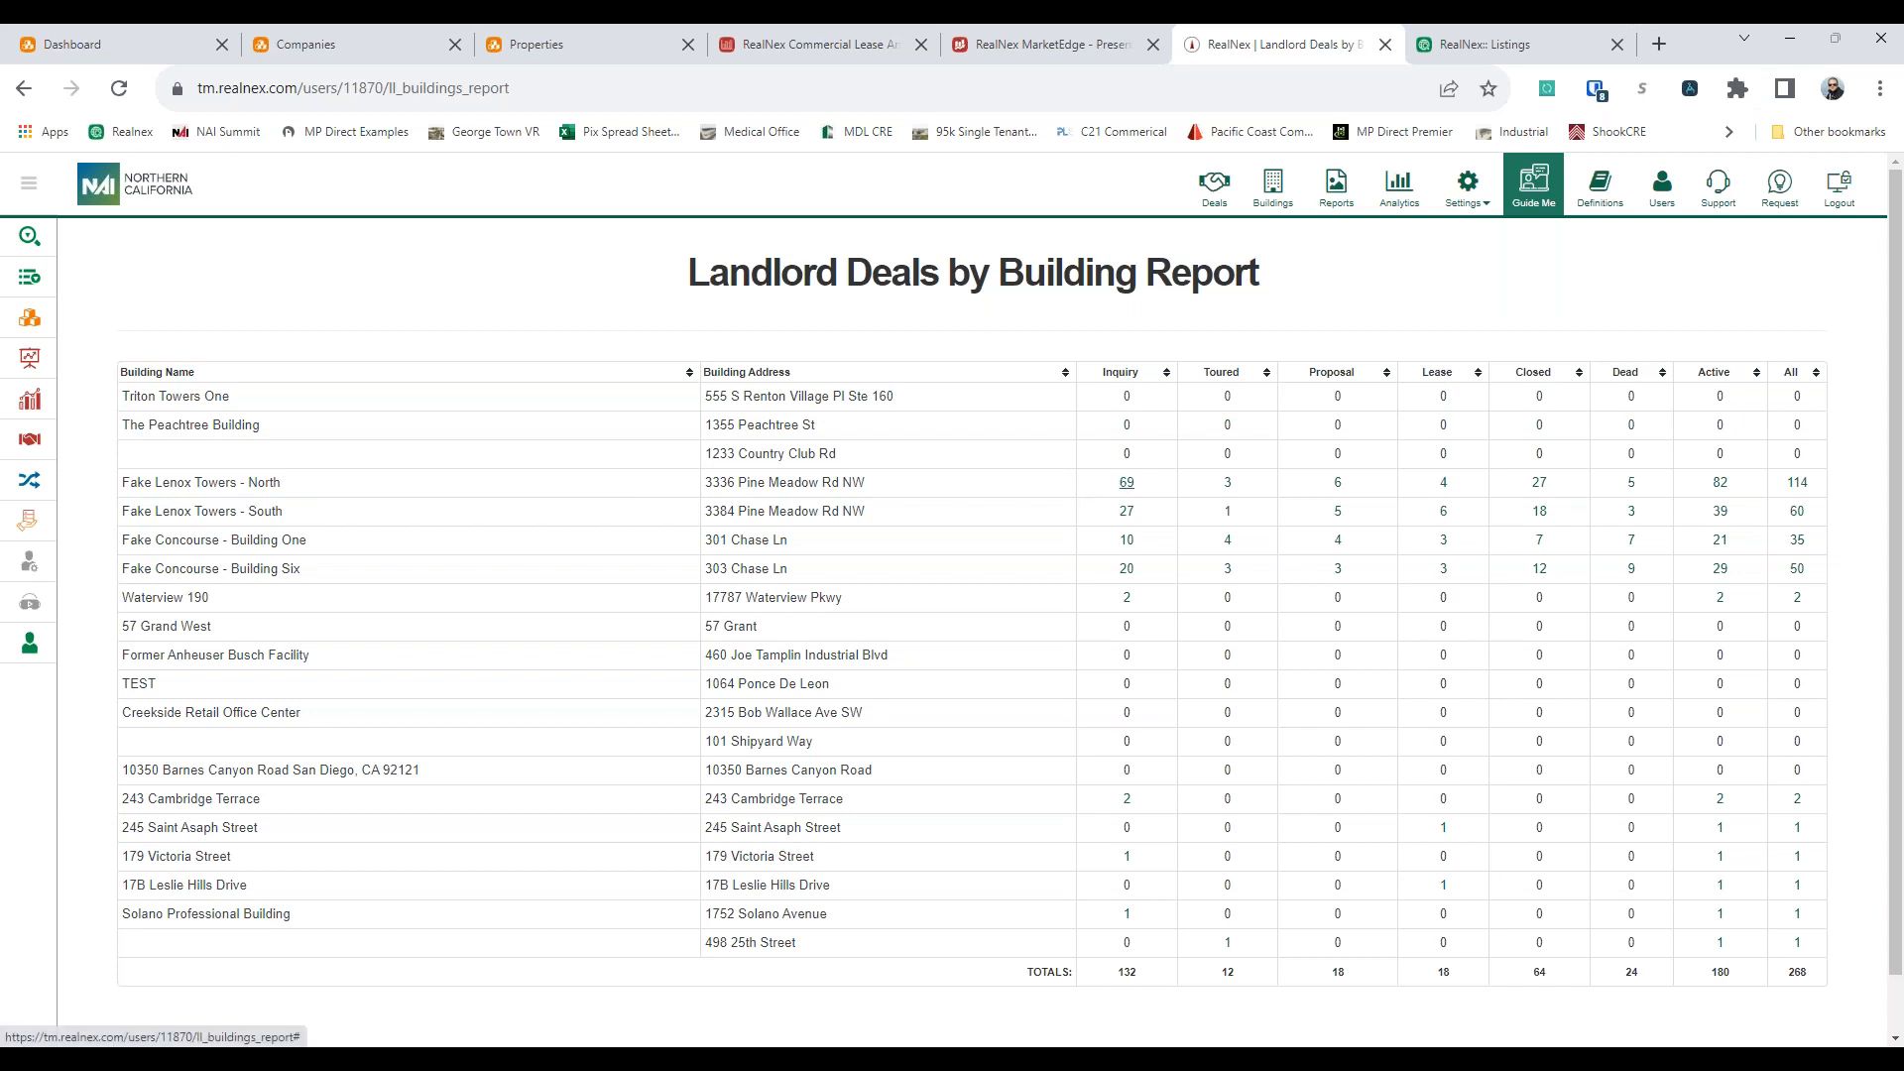
{"action": "left_click", "coordinate": [1126, 482]}
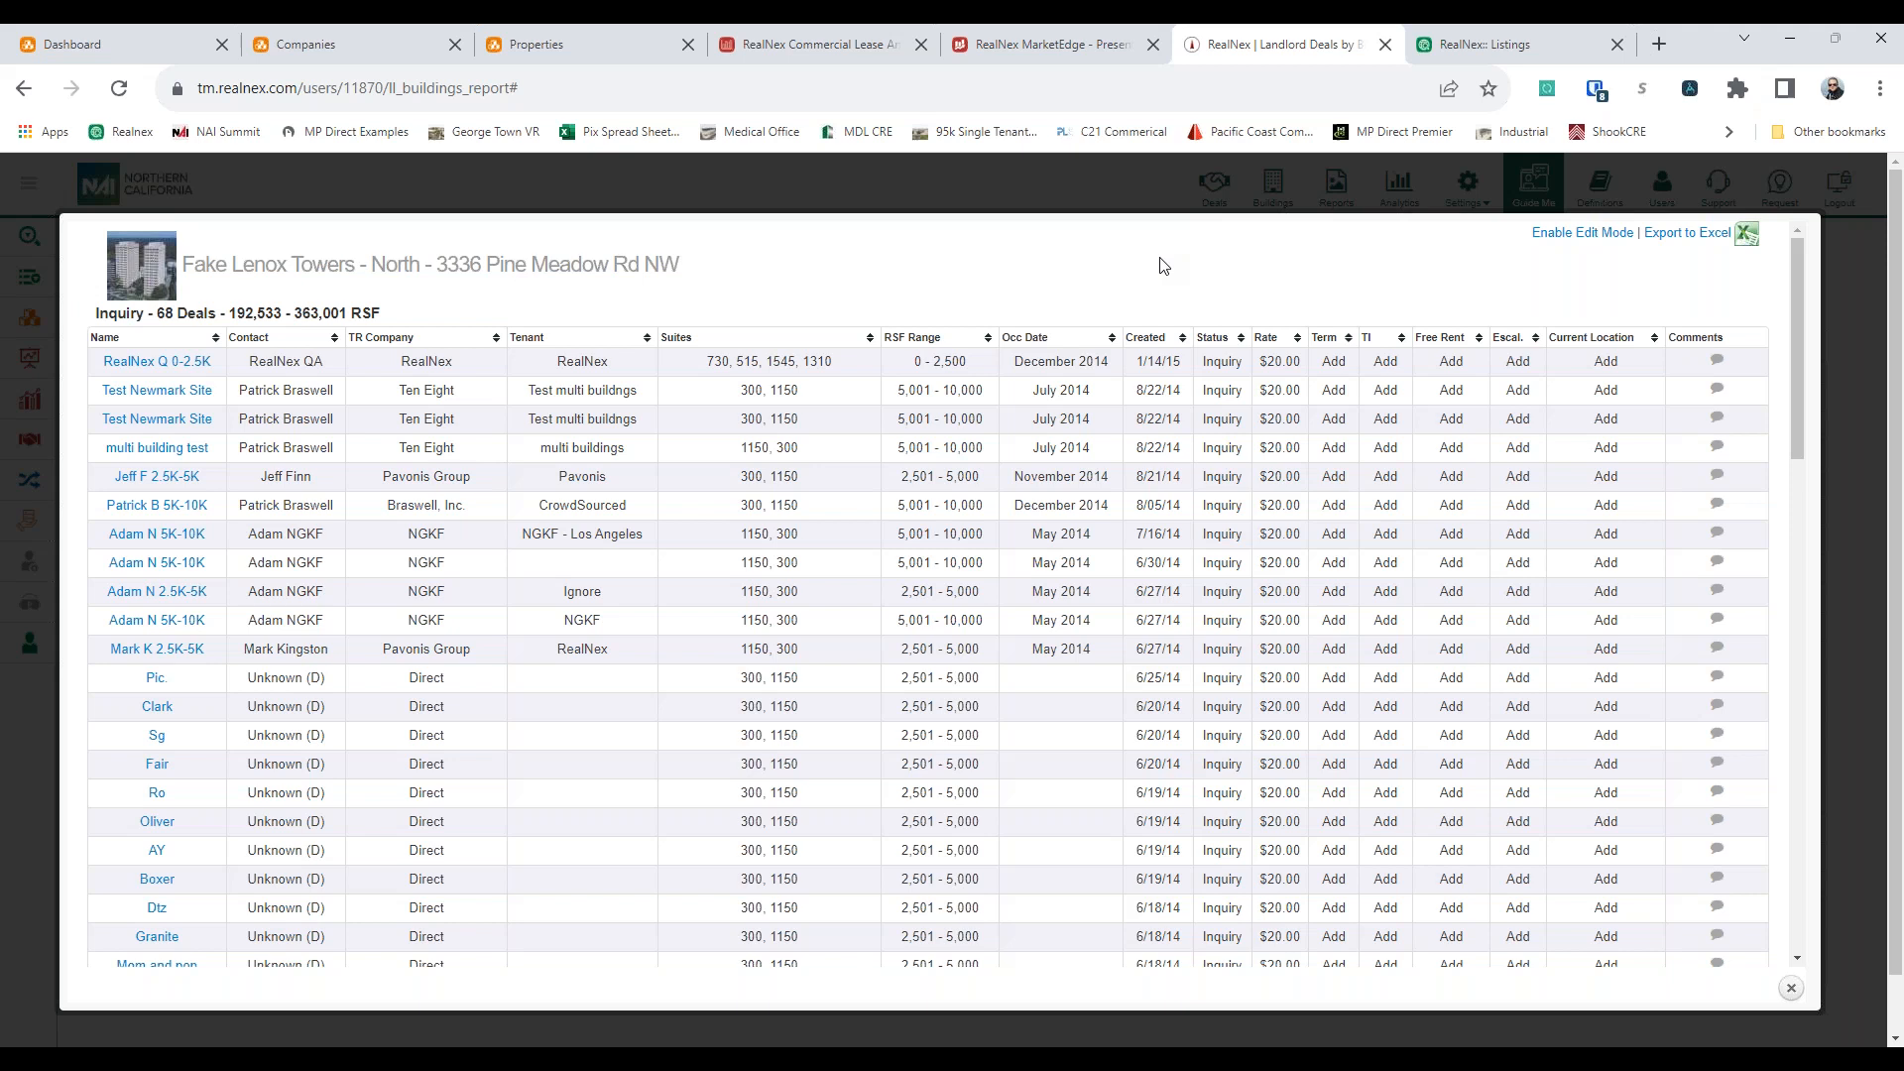
{"action": "scroll", "coordinate": [1160, 265], "scroll_direction": "down", "scroll_amount": 4}
{"action": "scroll", "coordinate": [1799, 328], "scroll_direction": "up", "scroll_amount": 1}
{"action": "scroll", "coordinate": [1797, 328], "scroll_direction": "up", "scroll_amount": 2}
{"action": "left_click", "coordinate": [1793, 991]}
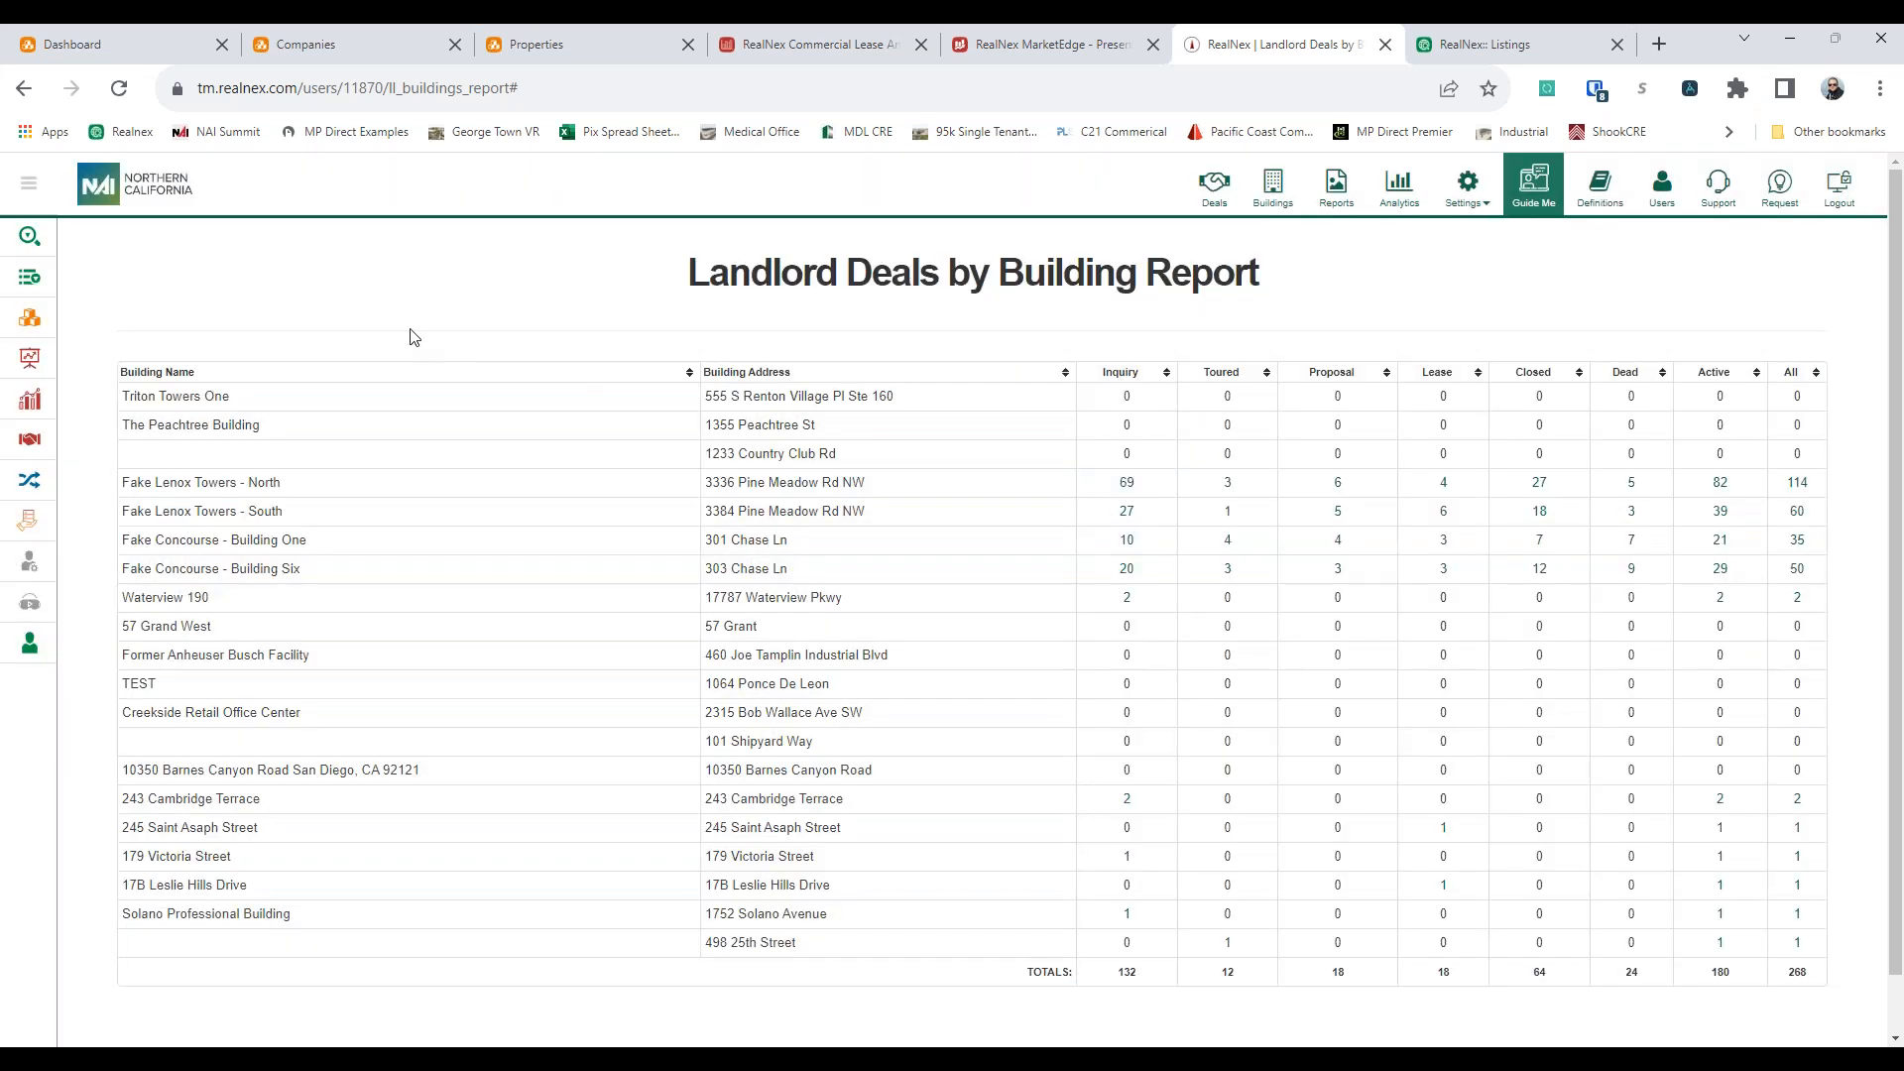
Return to the Deals page and compare the tenant rep deals list with the landlord deals grouped by building
{"action": "right_click", "coordinate": [378, 333]}
{"action": "left_click", "coordinate": [429, 349]}
{"action": "right_click", "coordinate": [470, 263]}
{"action": "left_click", "coordinate": [516, 274]}
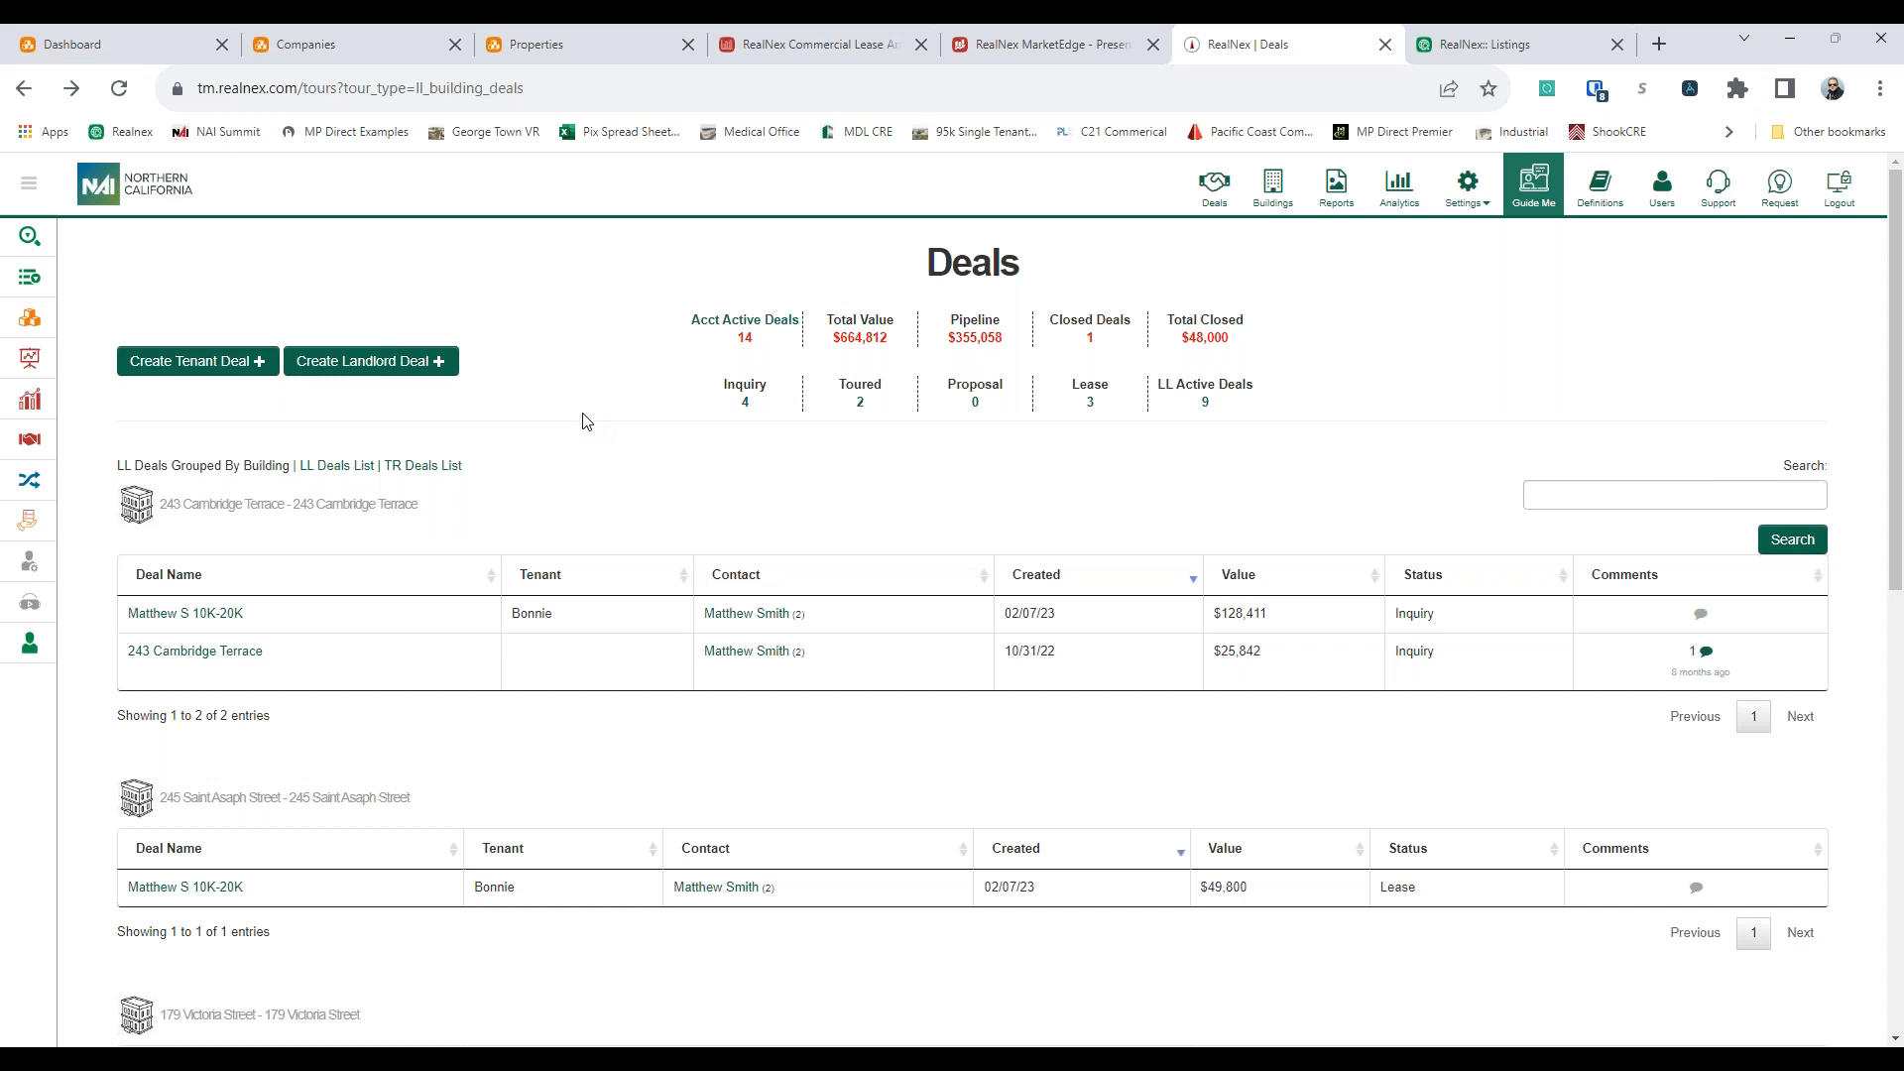
{"action": "left_click", "coordinate": [421, 465]}
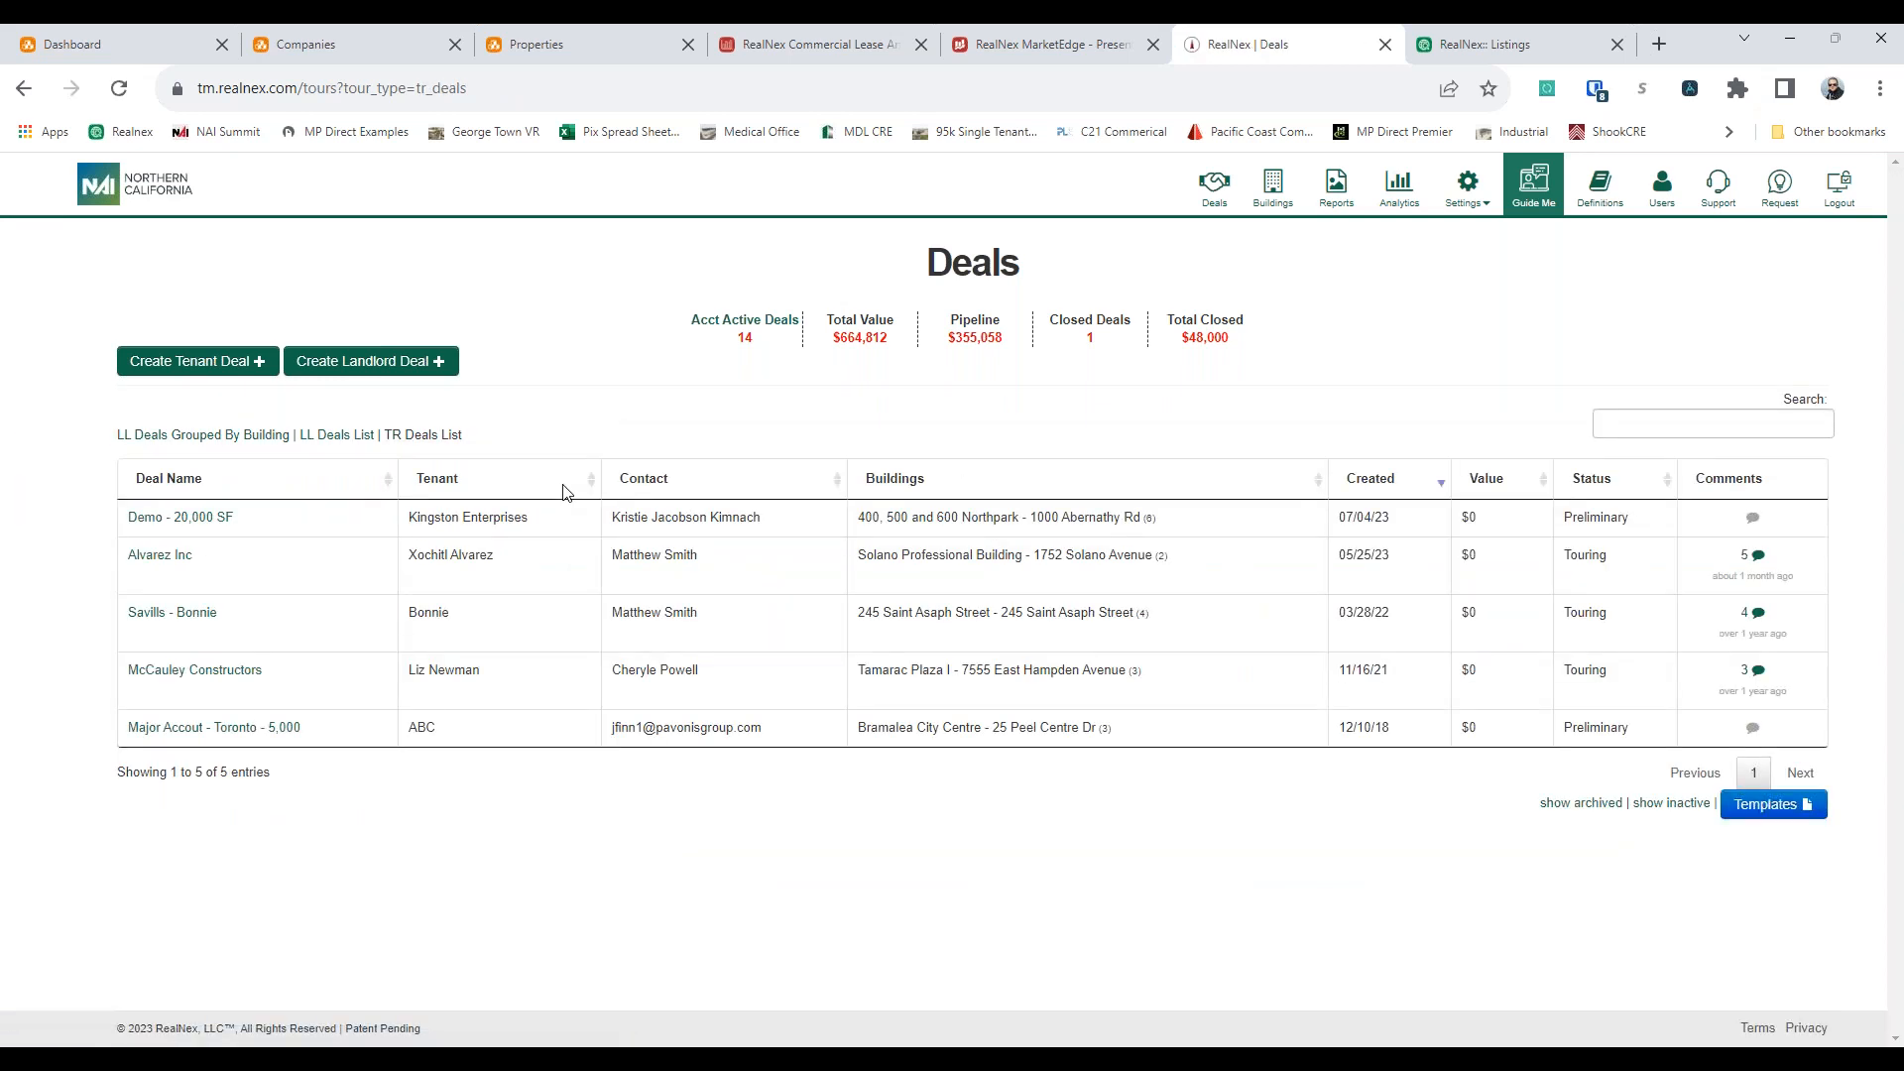
{"action": "left_click", "coordinate": [241, 436]}
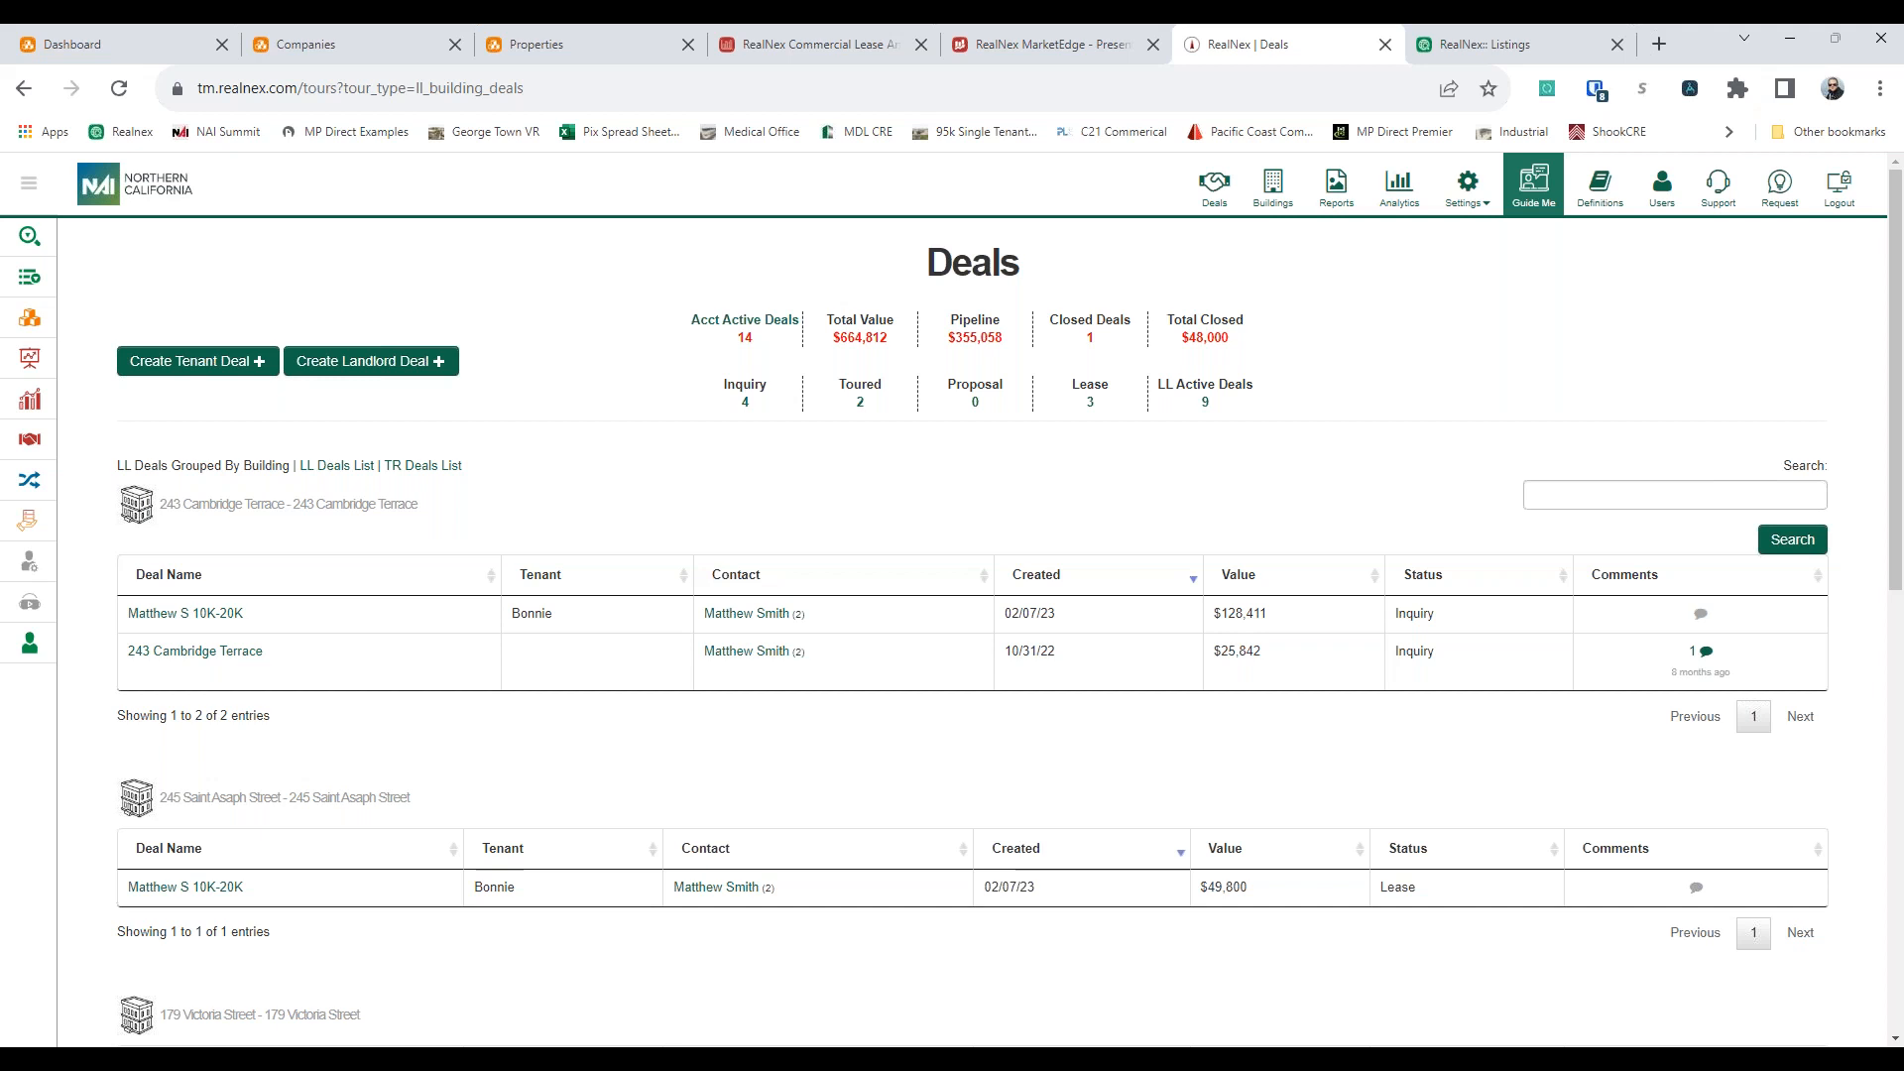
Sort the first building group's landlord deals by tenant and examine the building heading above them
{"action": "left_click", "coordinate": [556, 573]}
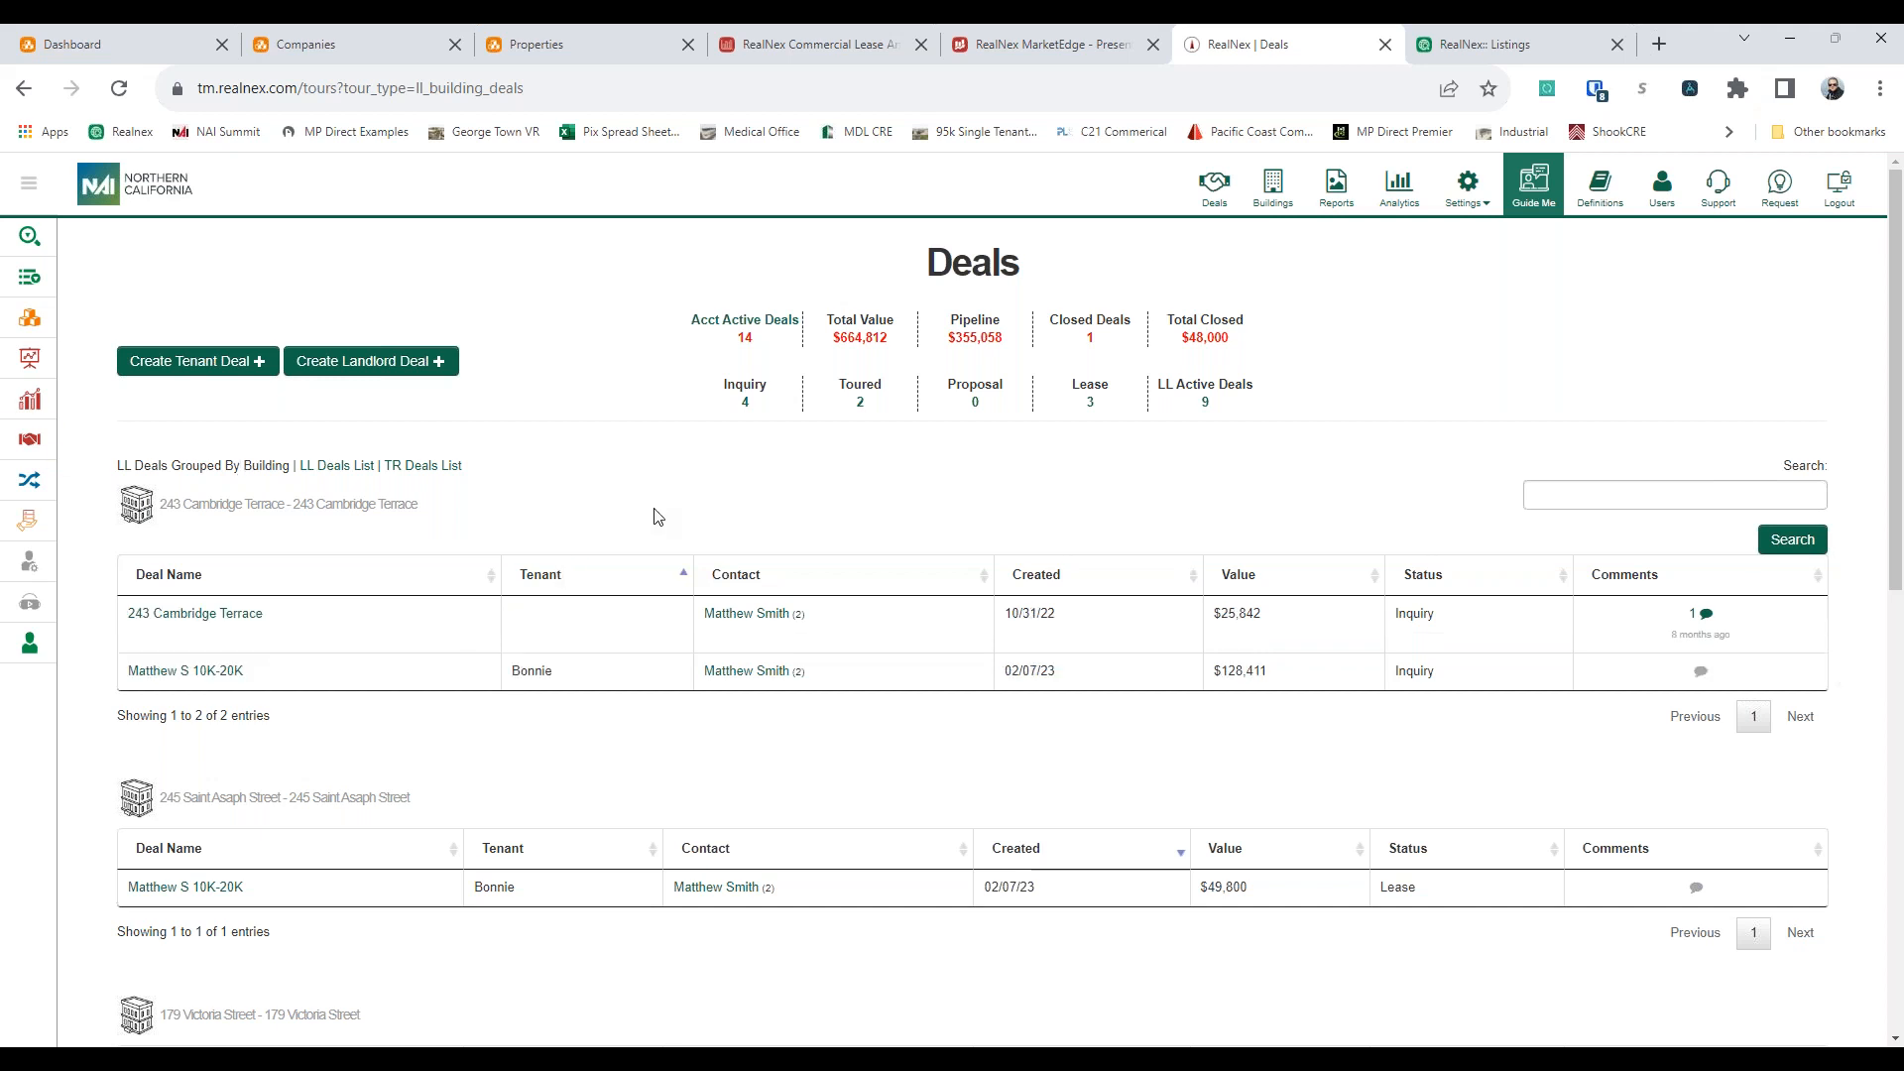
{"action": "left_click_drag", "start_coordinate": [183, 506], "coordinate": [565, 512]}
{"action": "left_click", "coordinate": [582, 511]}
{"action": "left_click_drag", "start_coordinate": [448, 511], "coordinate": [124, 511]}
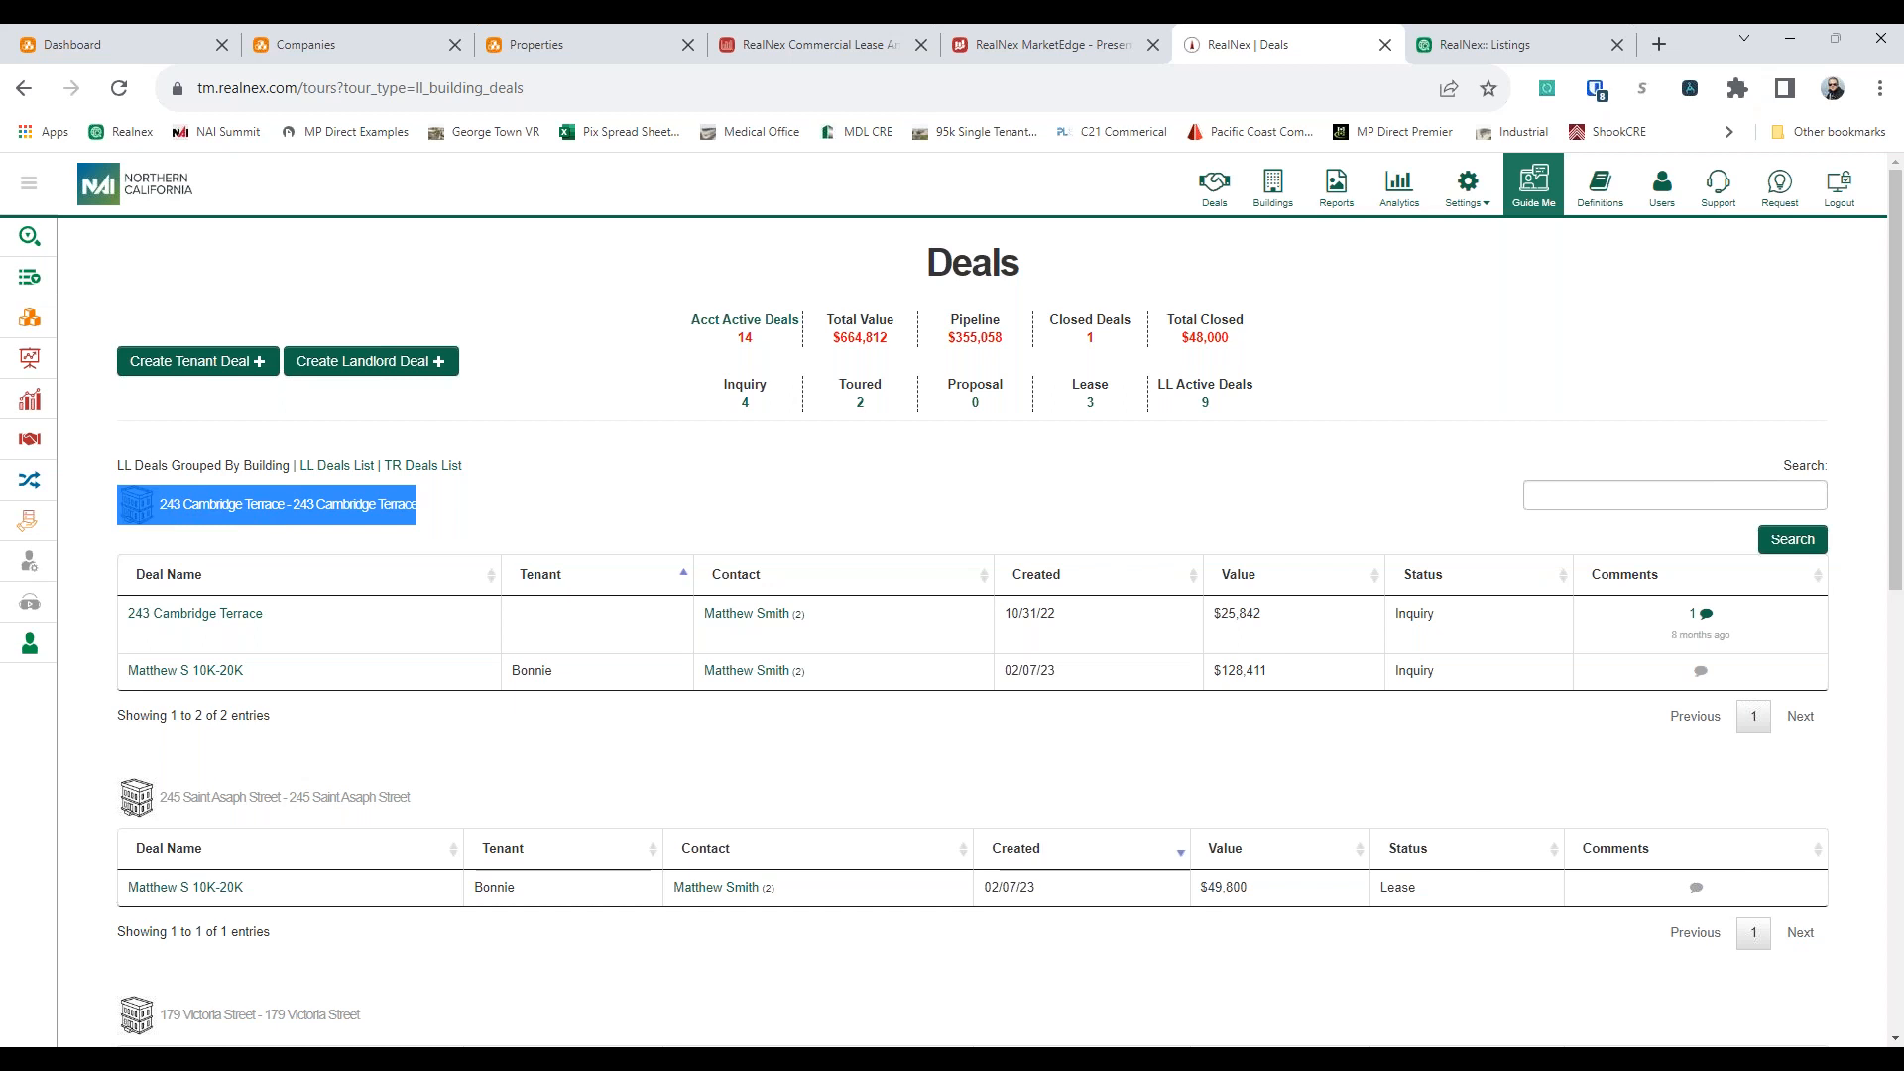
{"action": "left_click", "coordinate": [341, 517]}
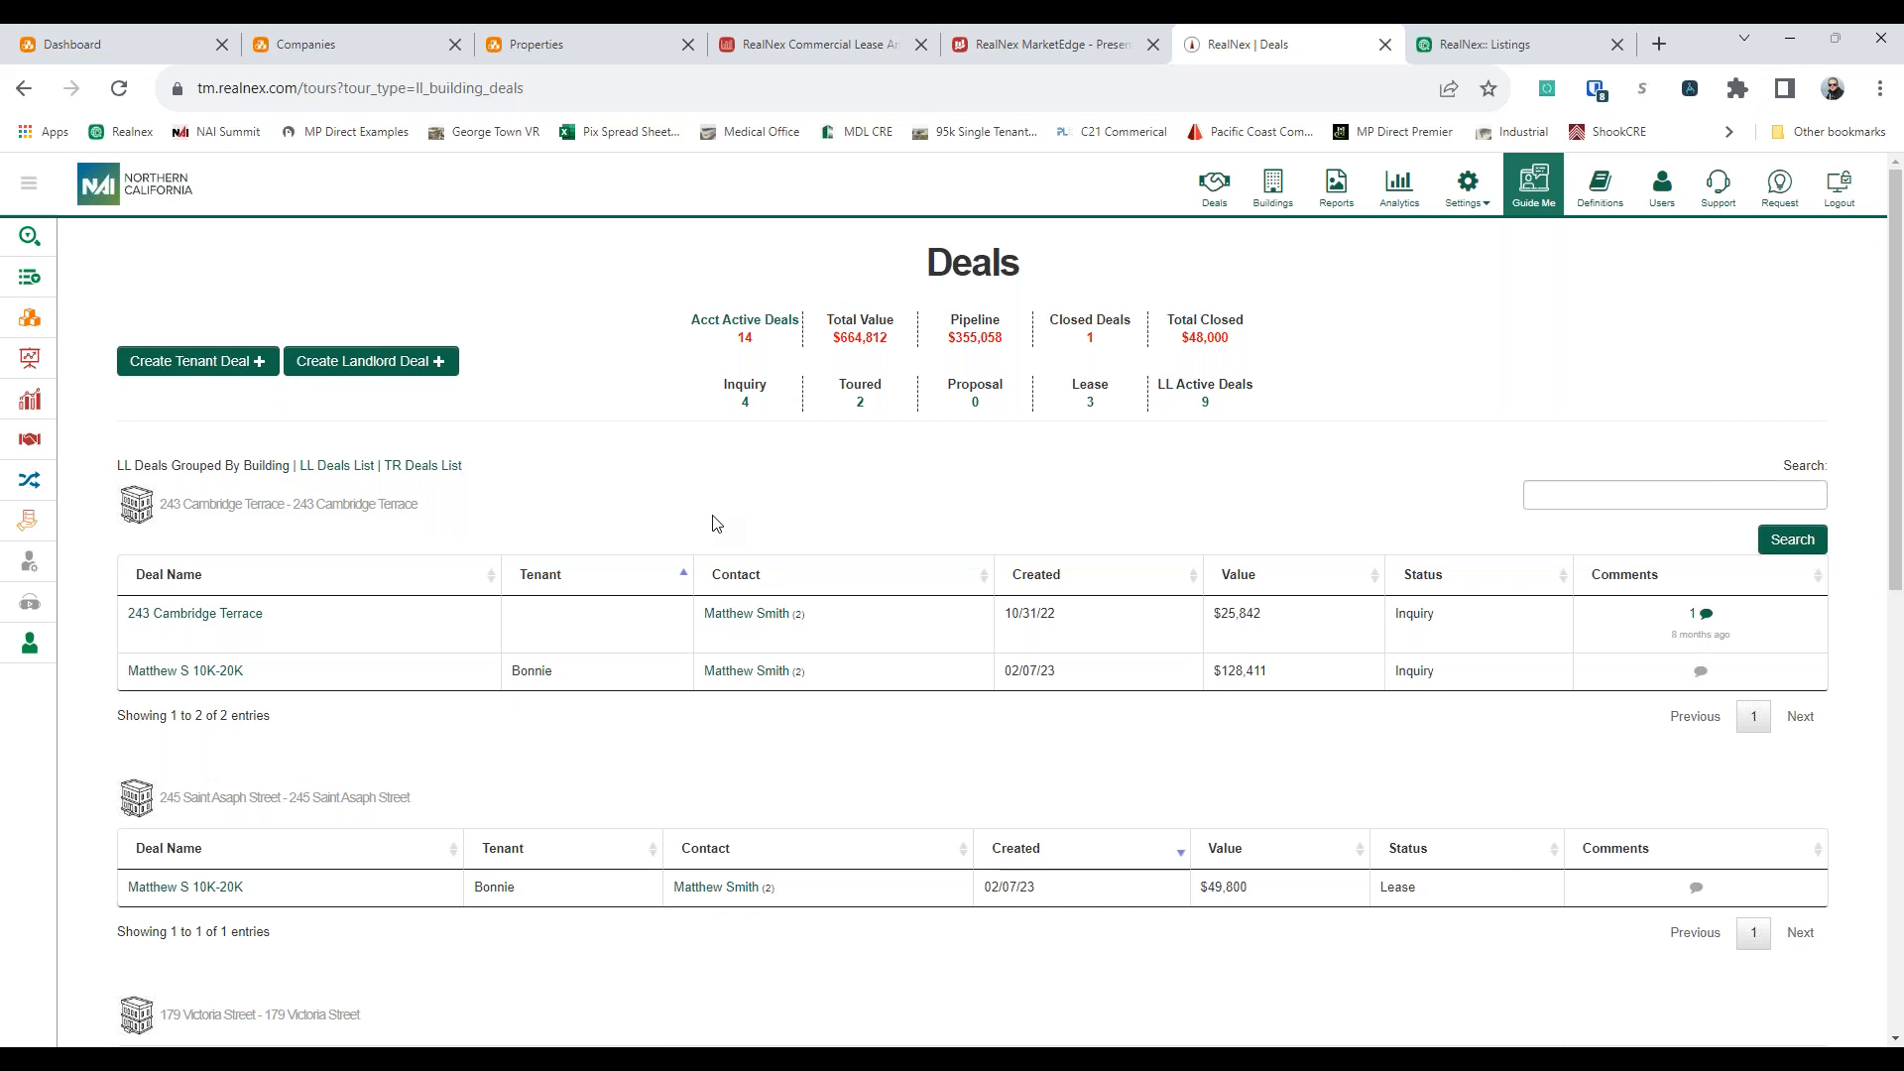
Open the Contact Support form, inspect its message field, and close the form without sending a request
{"action": "left_click", "coordinate": [1716, 189]}
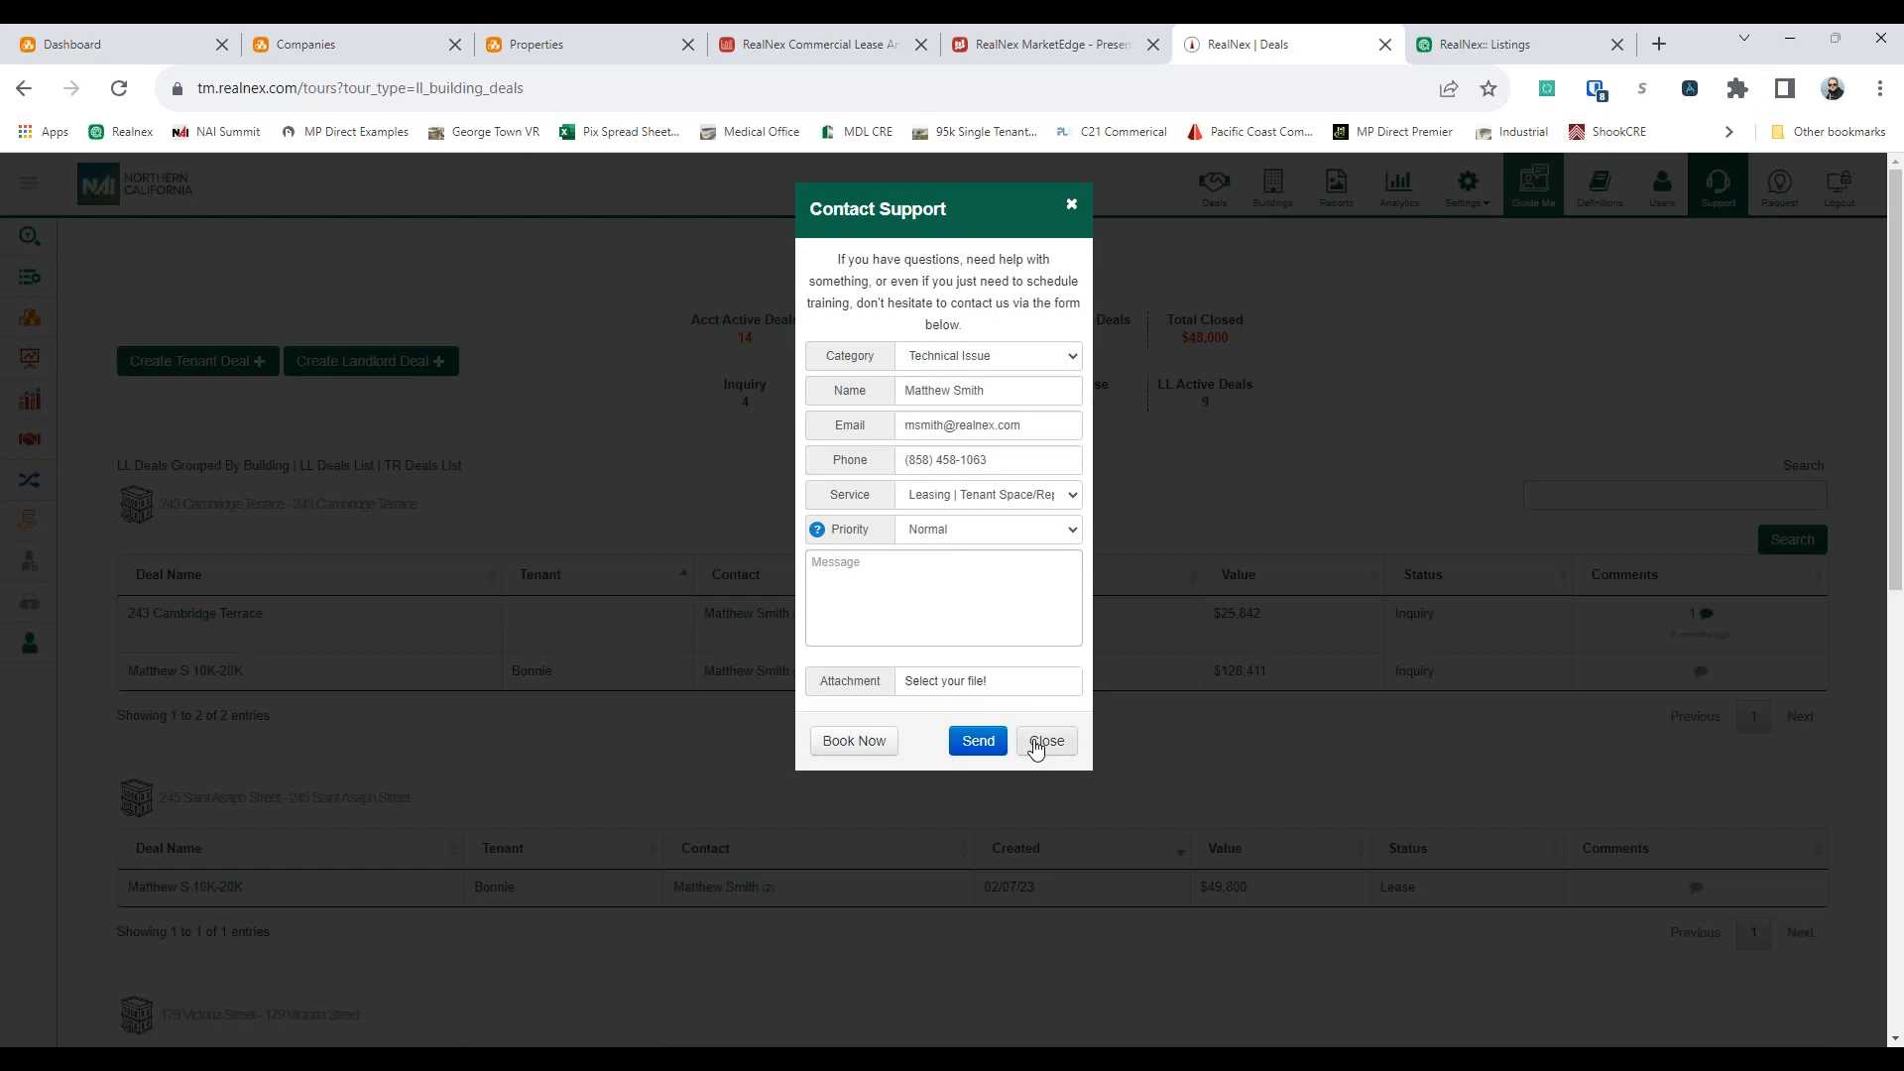
{"action": "left_click", "coordinate": [961, 611]}
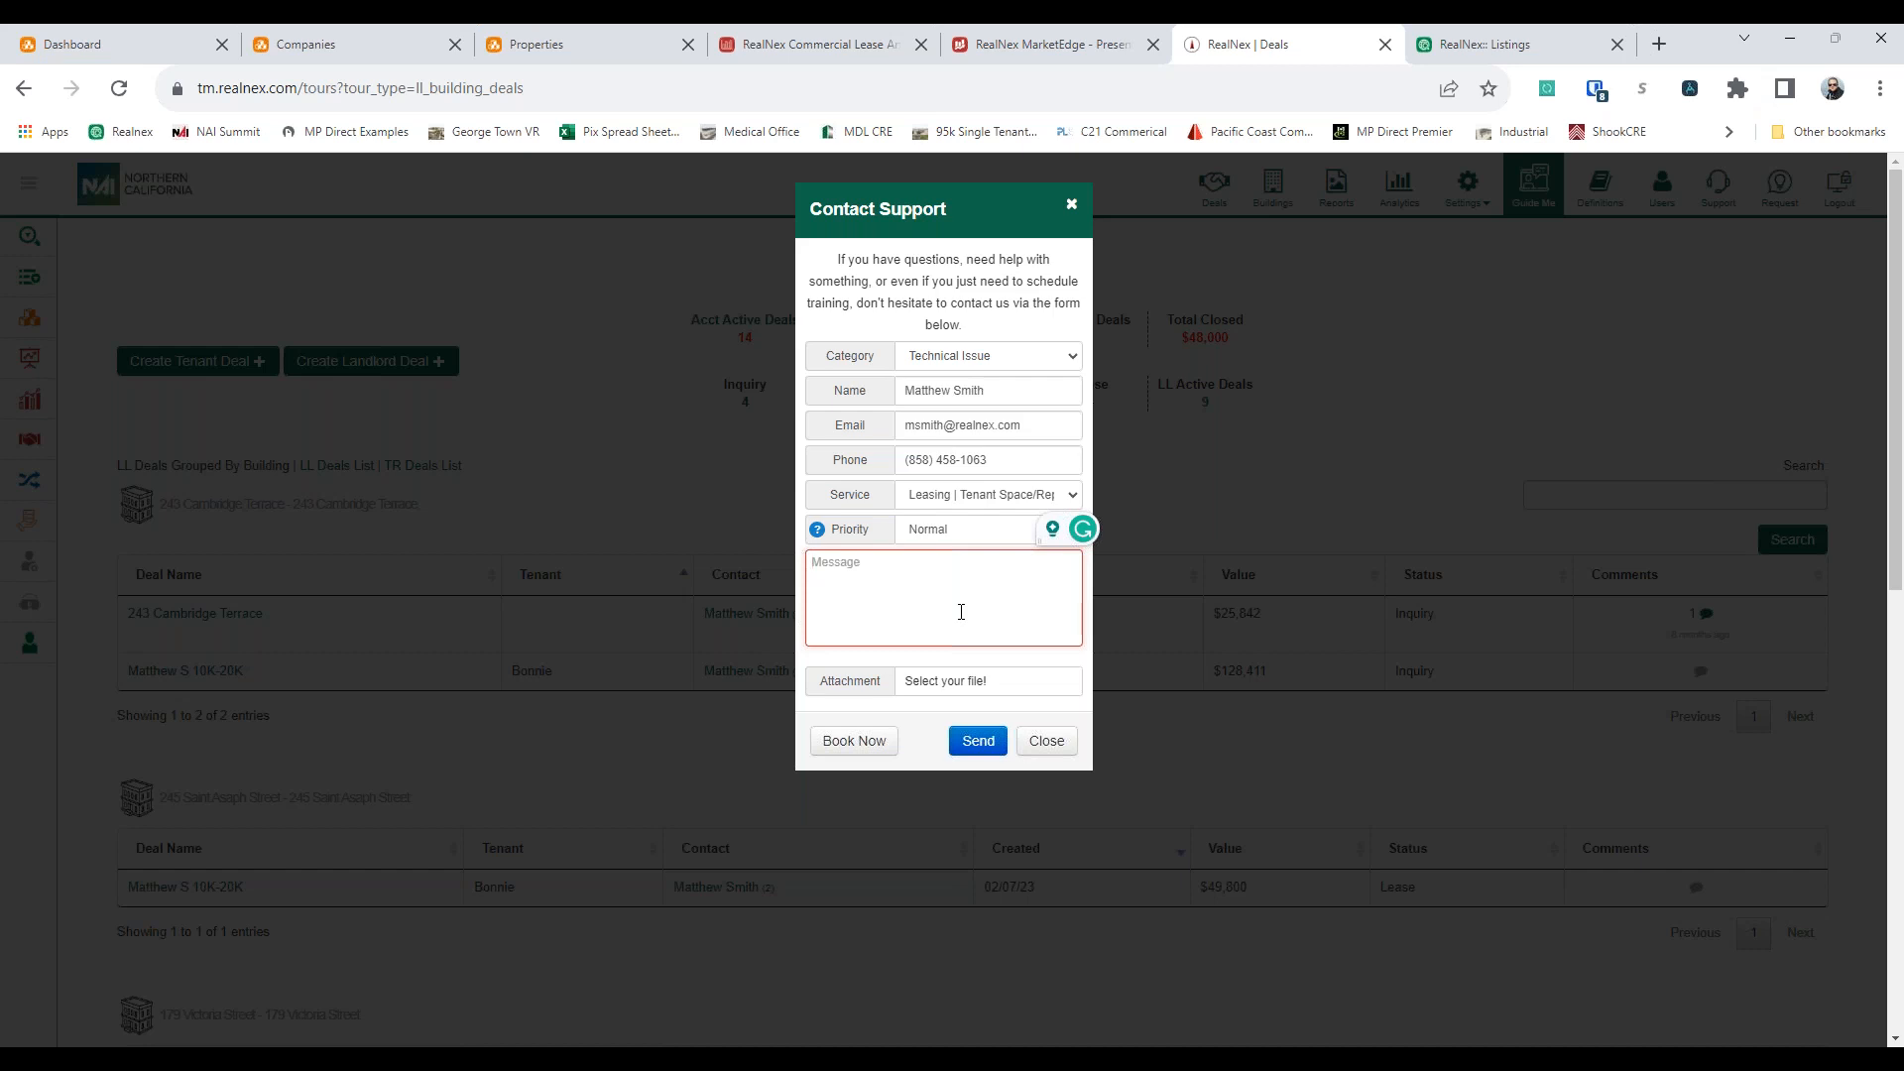
{"action": "left_click", "coordinate": [1049, 750]}
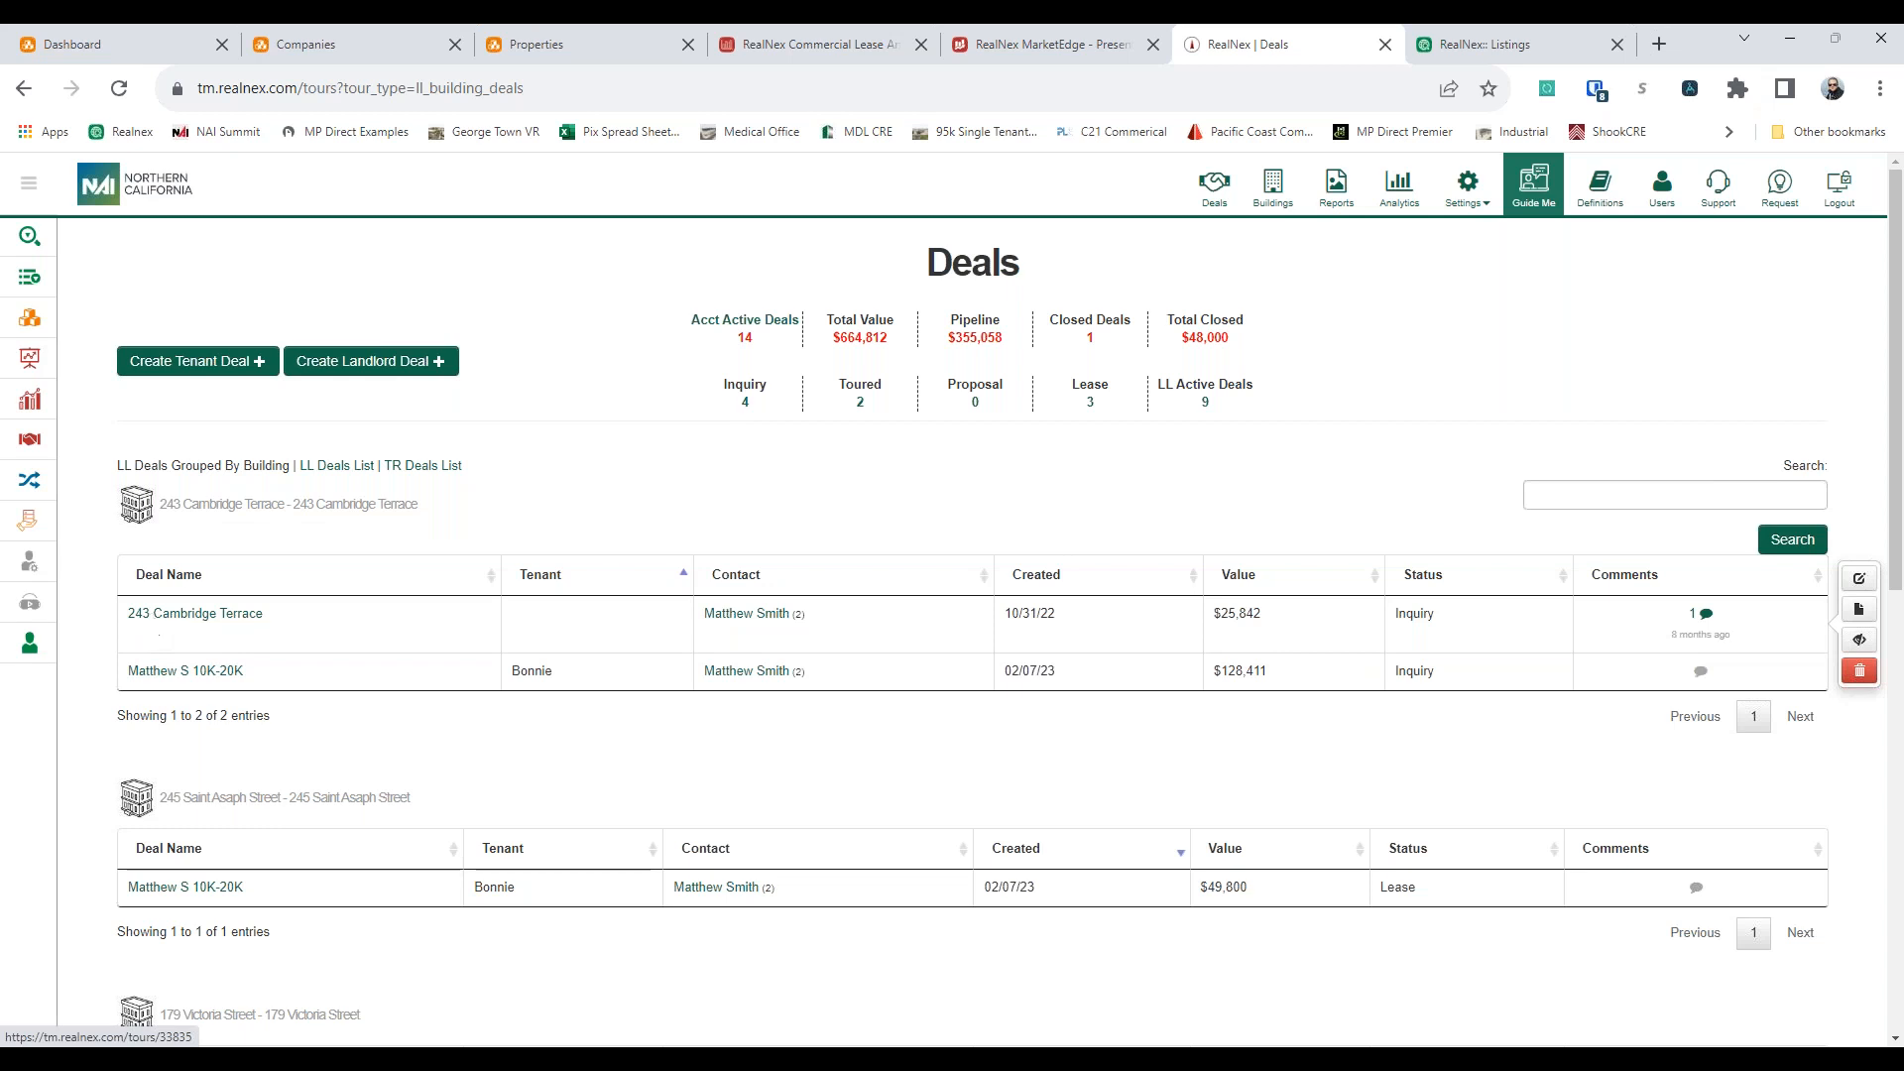
Open the form for creating a landlord deal, review its fields, and return to the Deals page without saving
{"action": "left_click", "coordinate": [395, 363]}
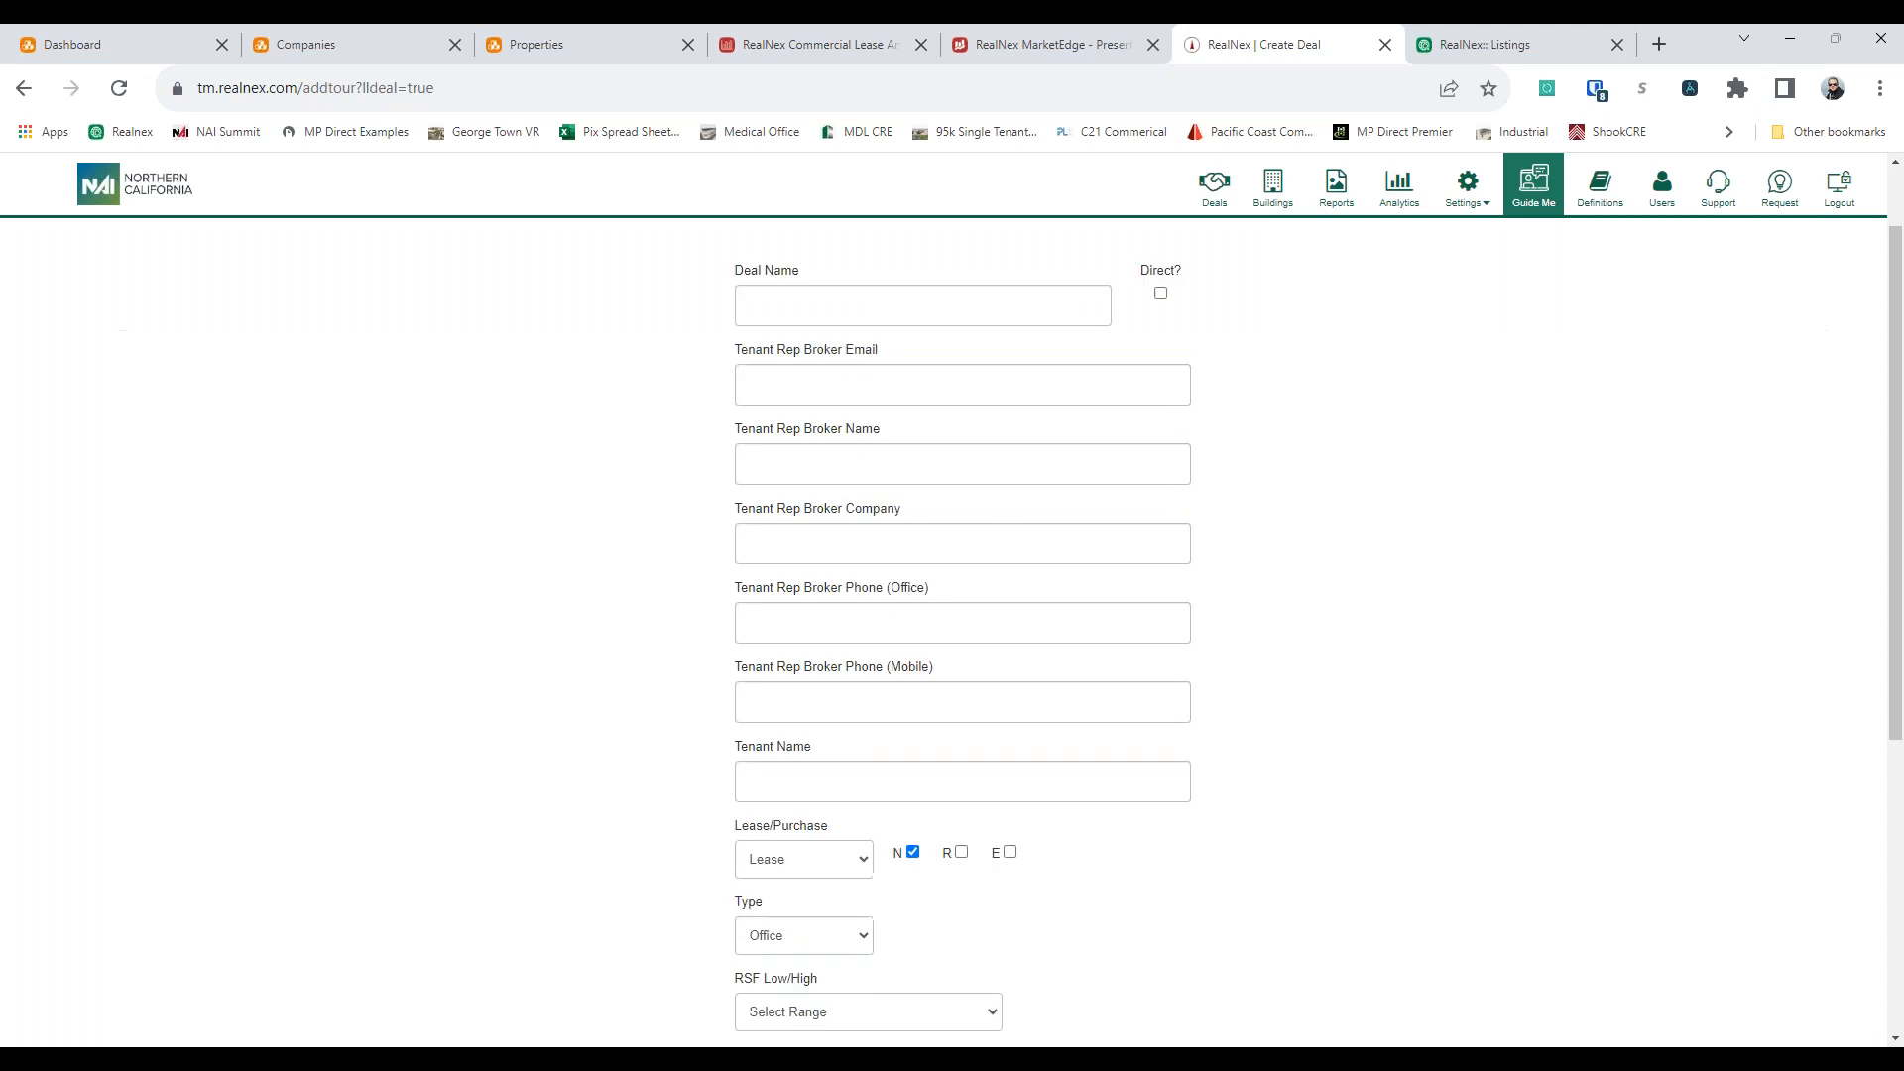
{"action": "scroll", "coordinate": [863, 582], "scroll_direction": "down", "scroll_amount": 3}
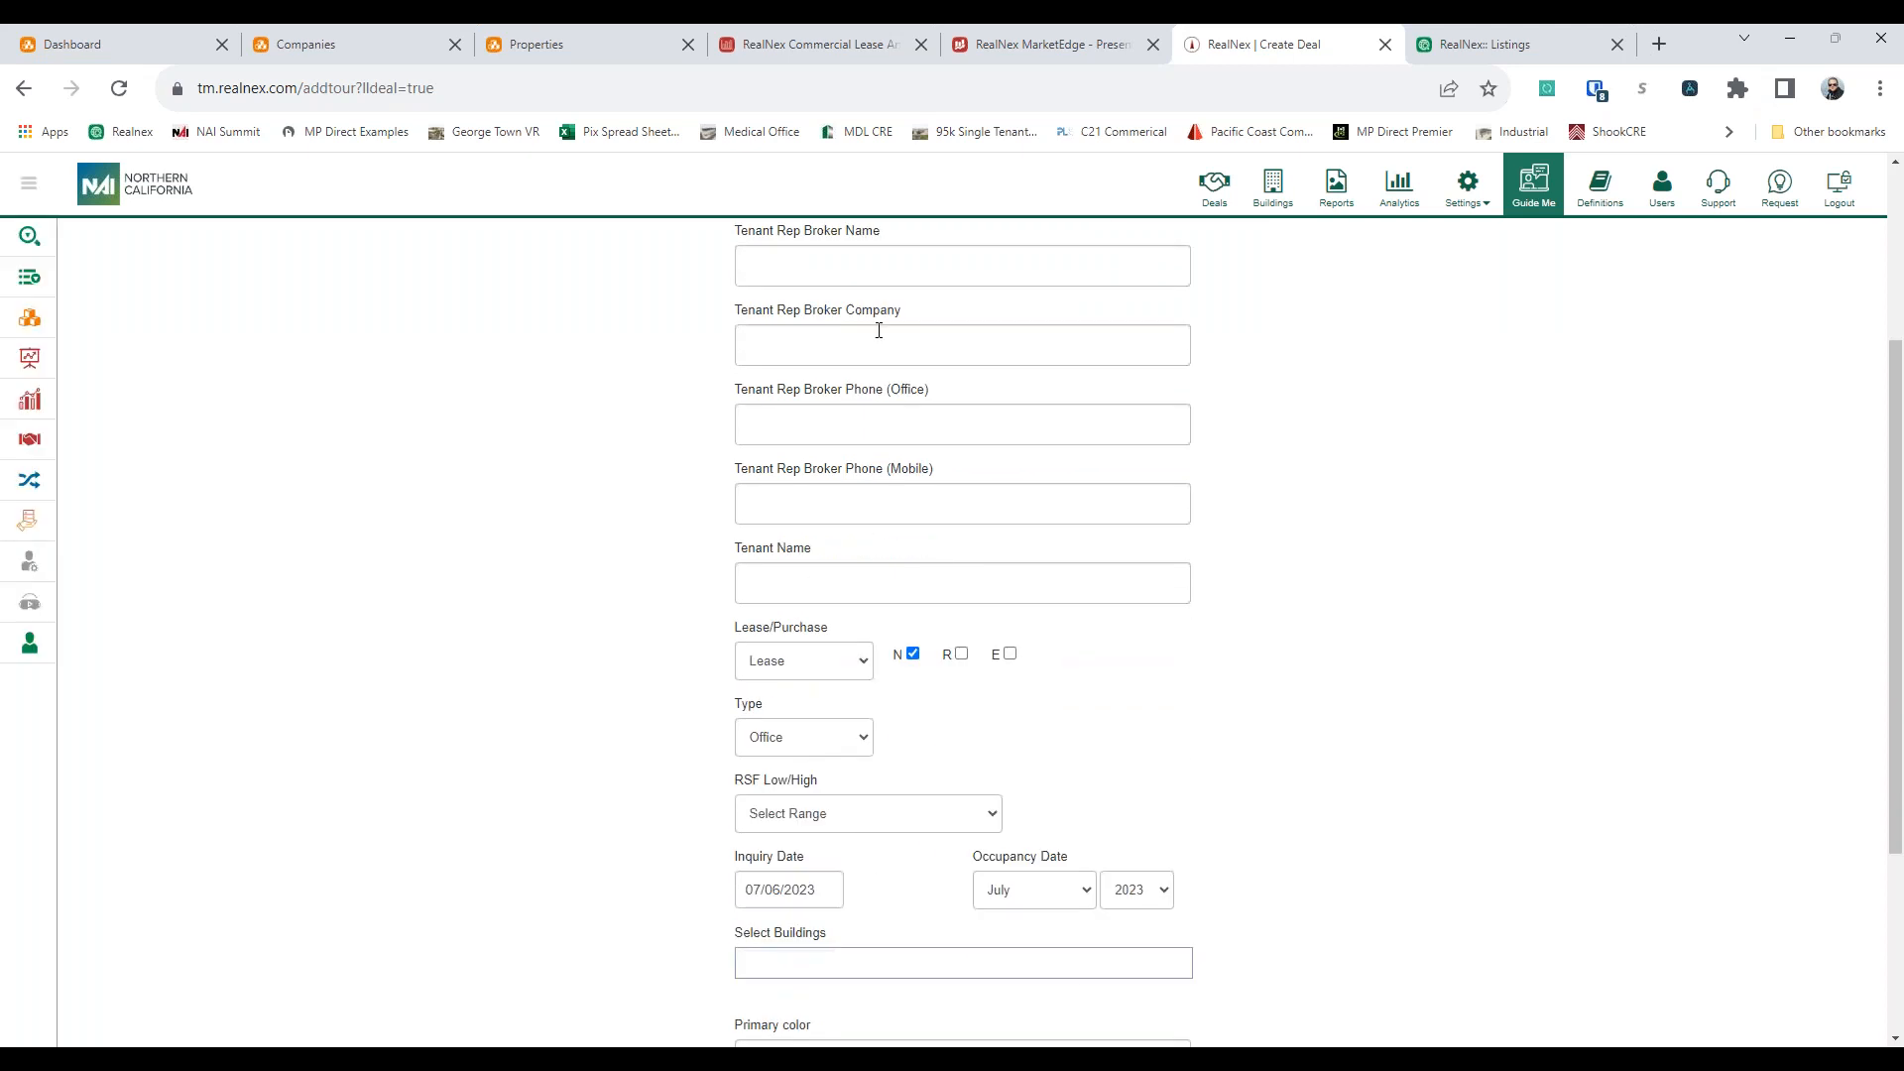
{"action": "scroll", "coordinate": [1045, 612], "scroll_direction": "down", "scroll_amount": 3}
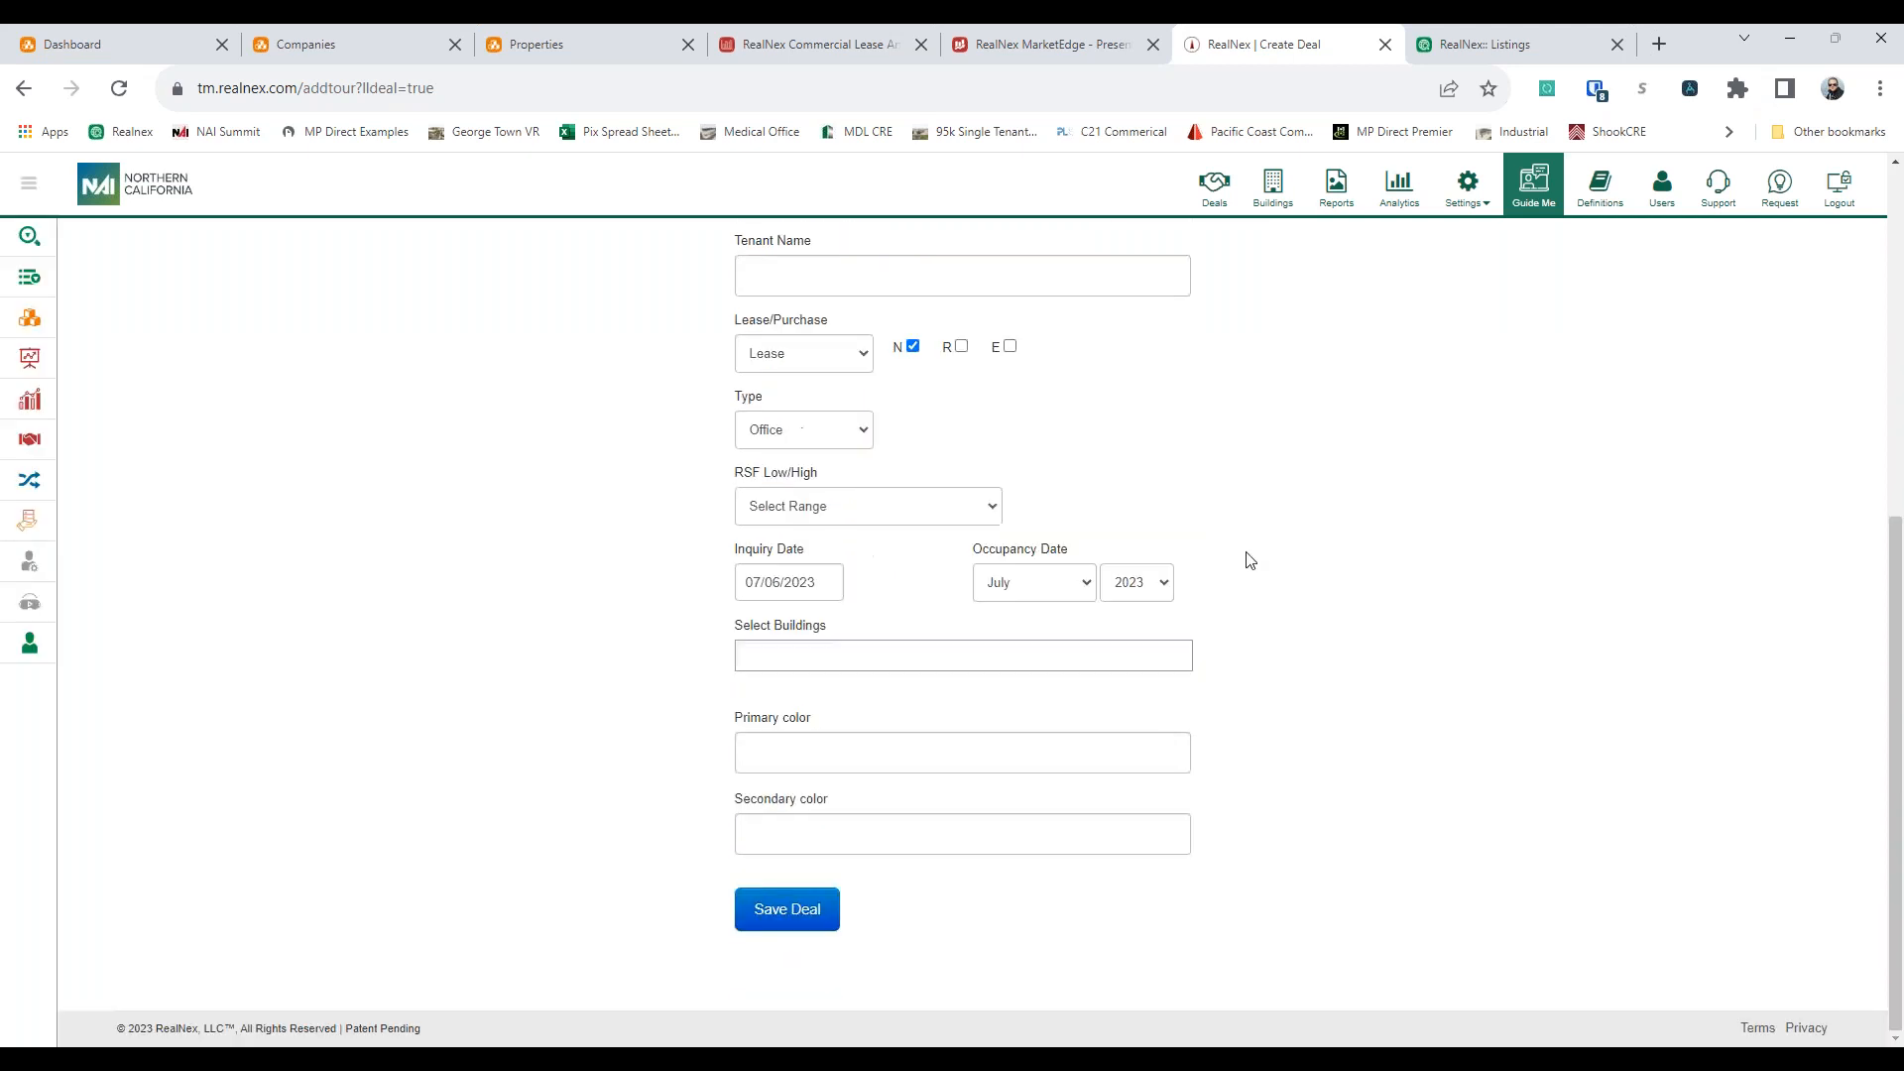
{"action": "right_click", "coordinate": [1394, 539]}
{"action": "left_click", "coordinate": [1446, 553]}
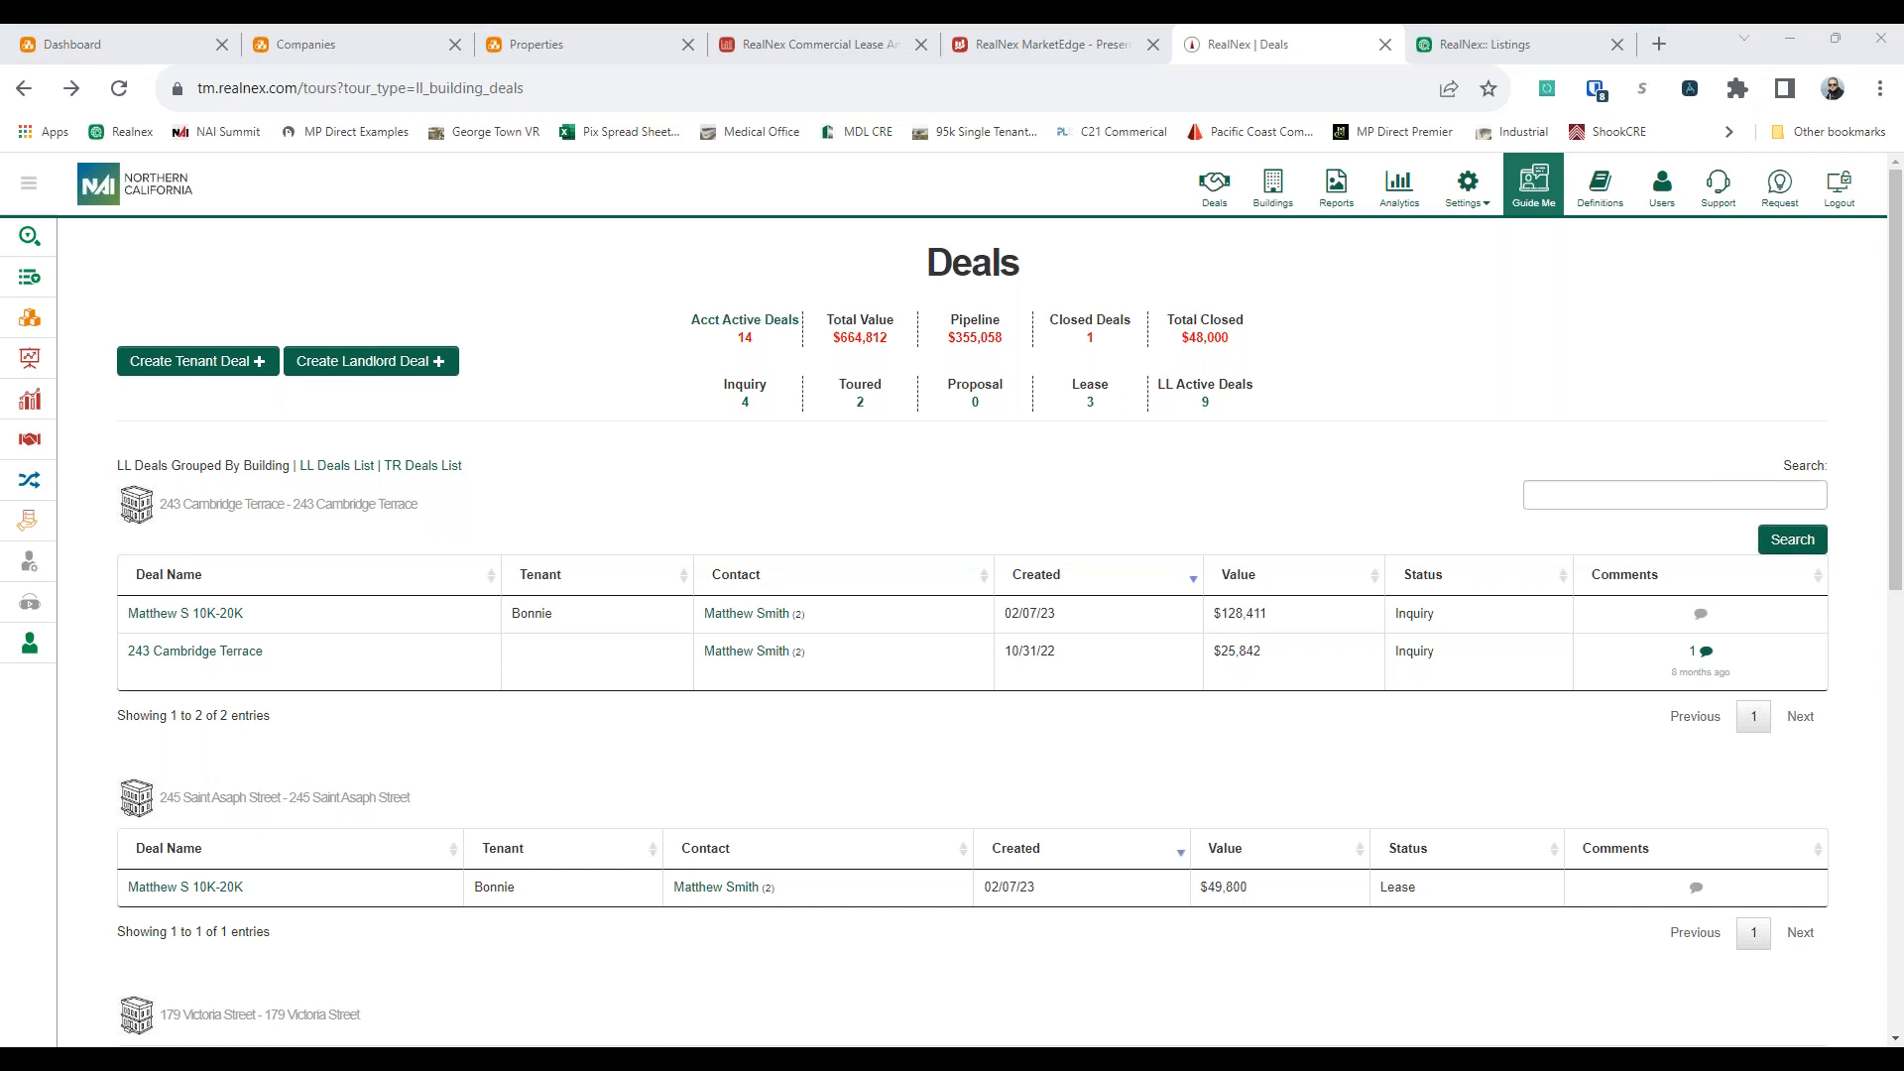
{"action": "left_click", "coordinate": [347, 487]}
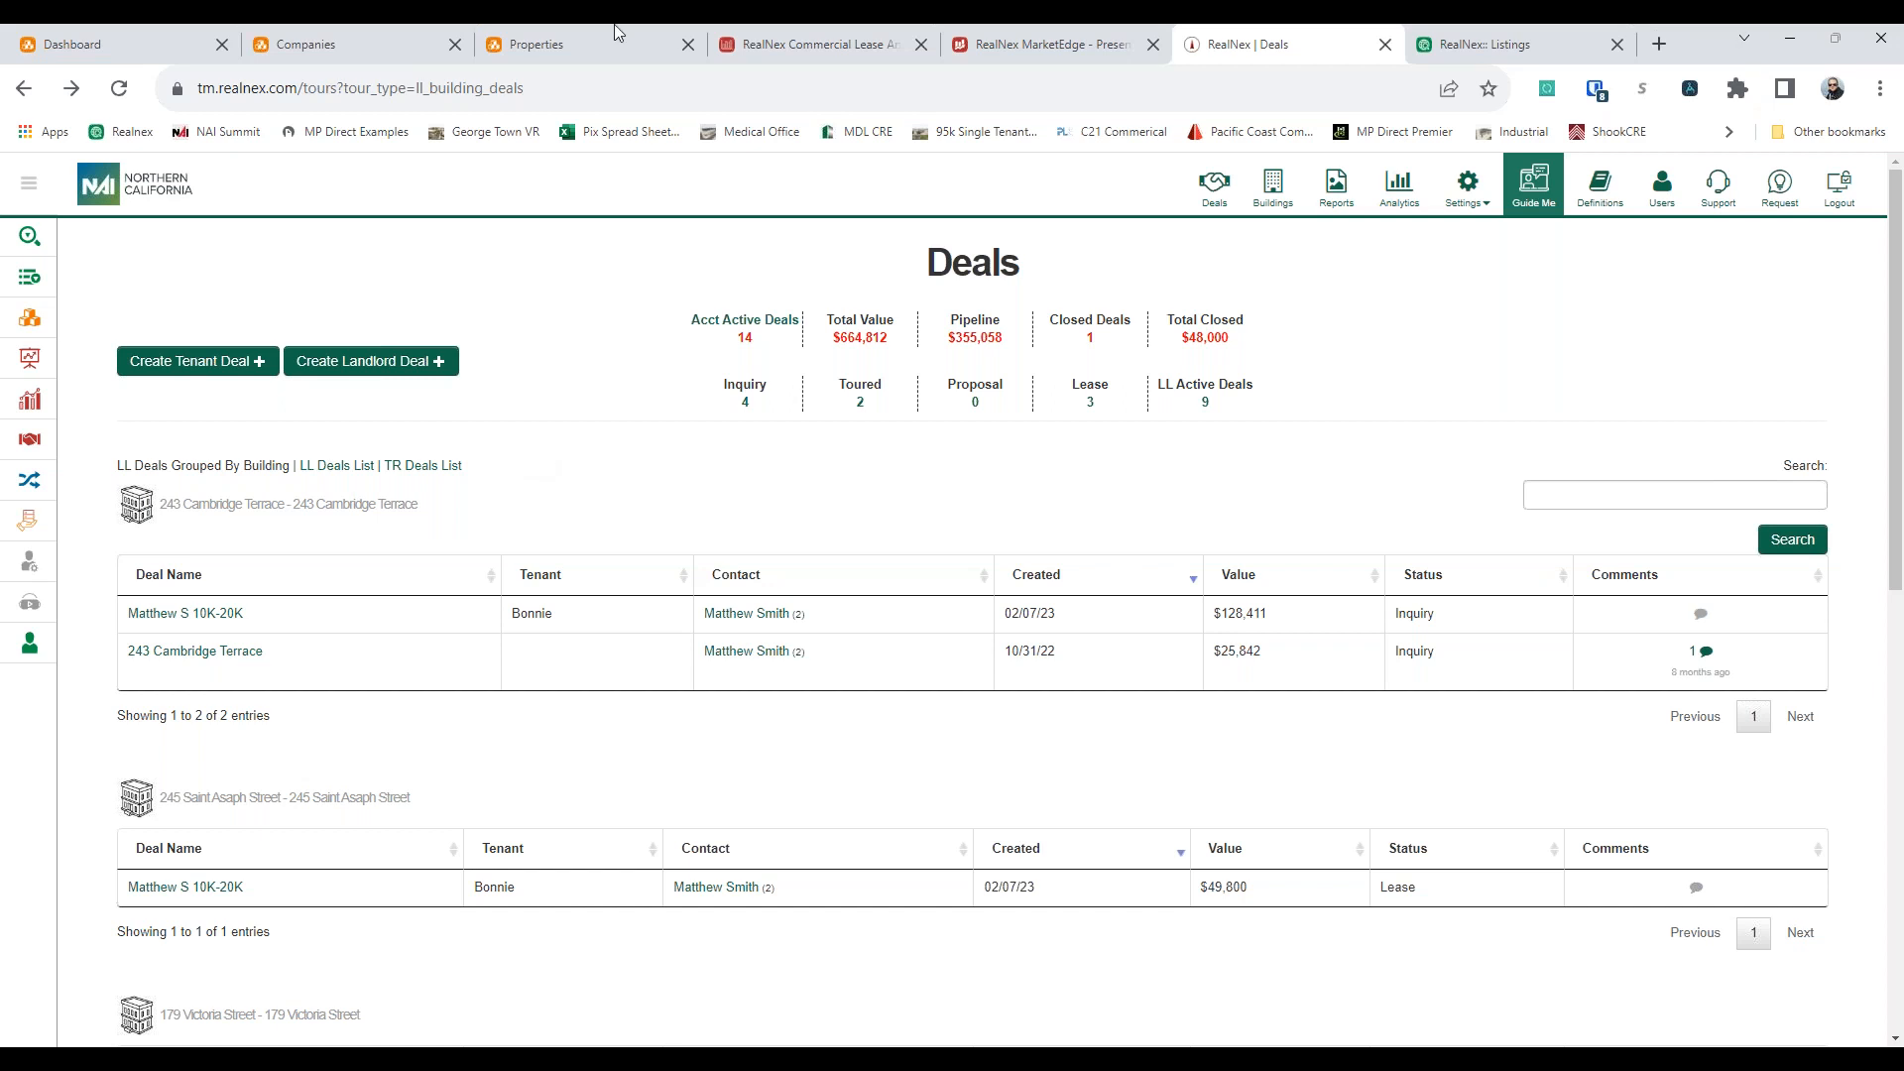
Switch to RealNex CRM, find a contact by phone number in the global search, review the contact's history, and close the record
{"action": "left_click", "coordinate": [168, 32]}
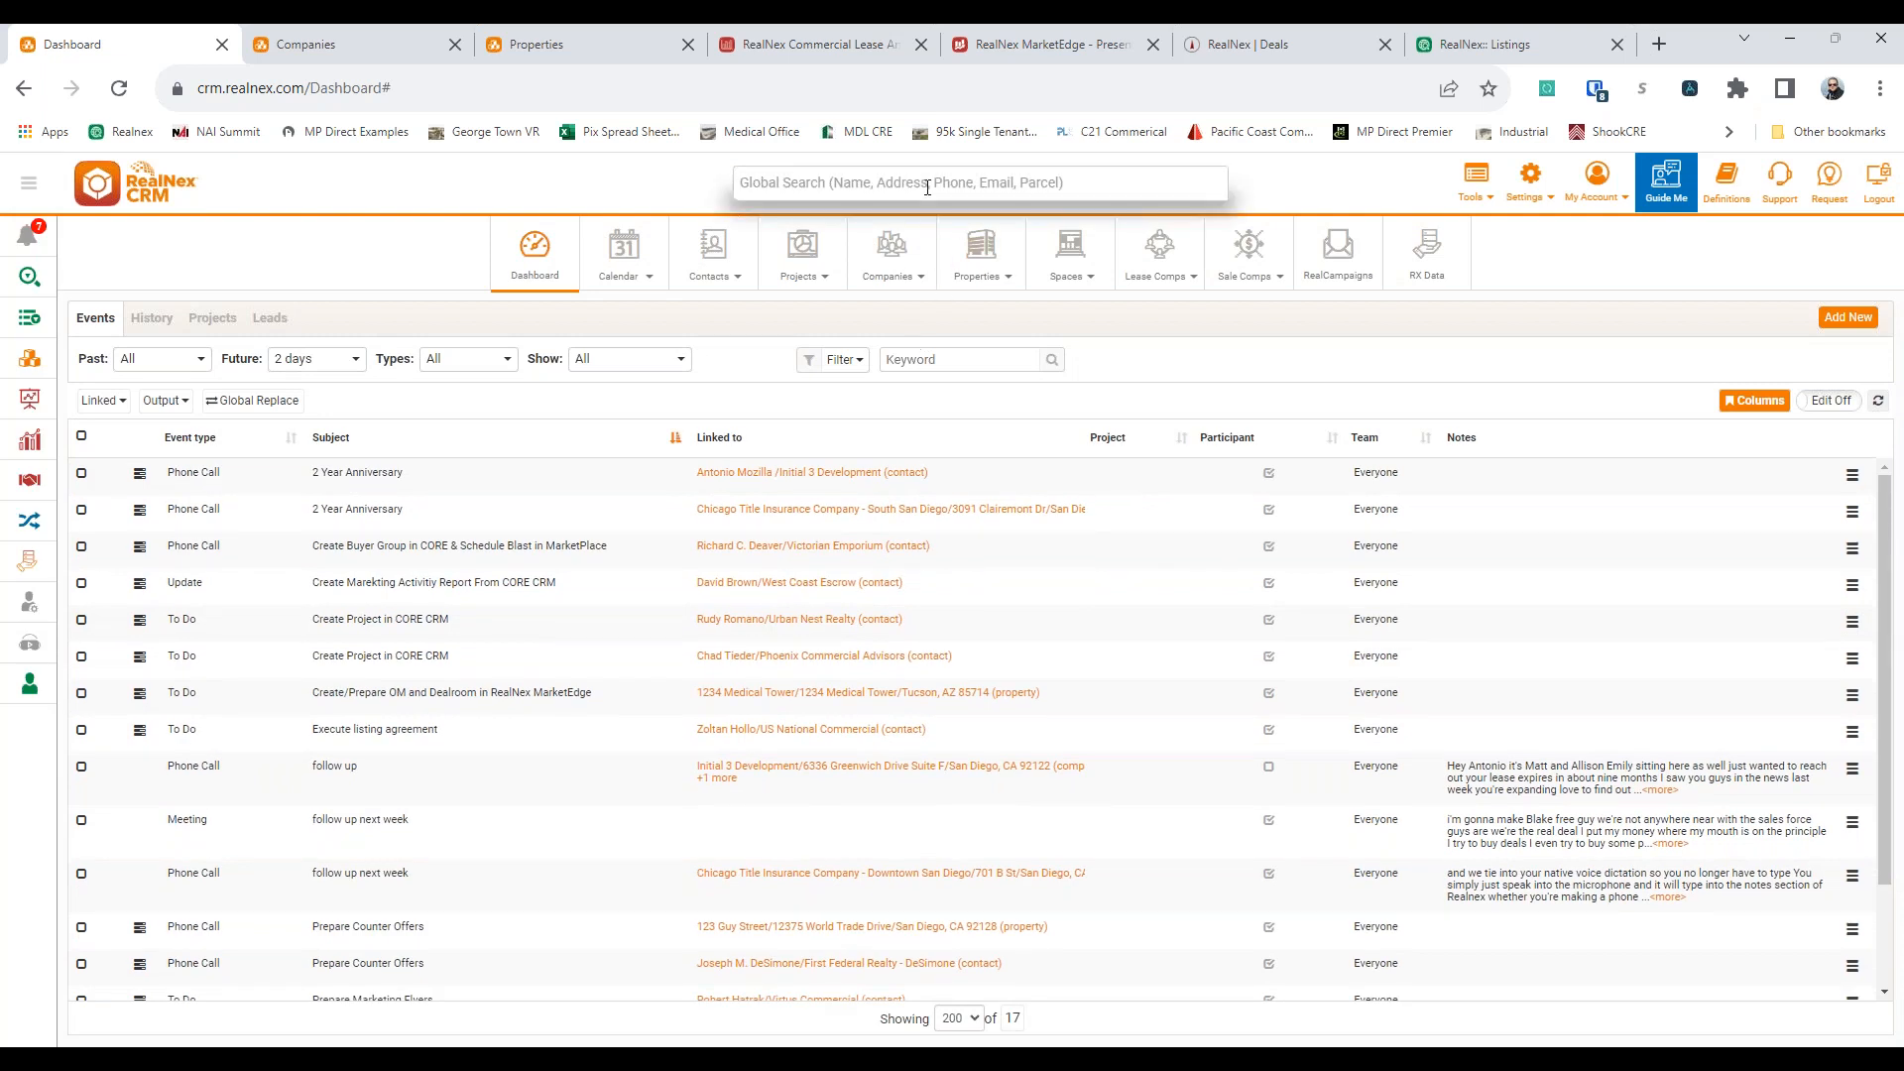
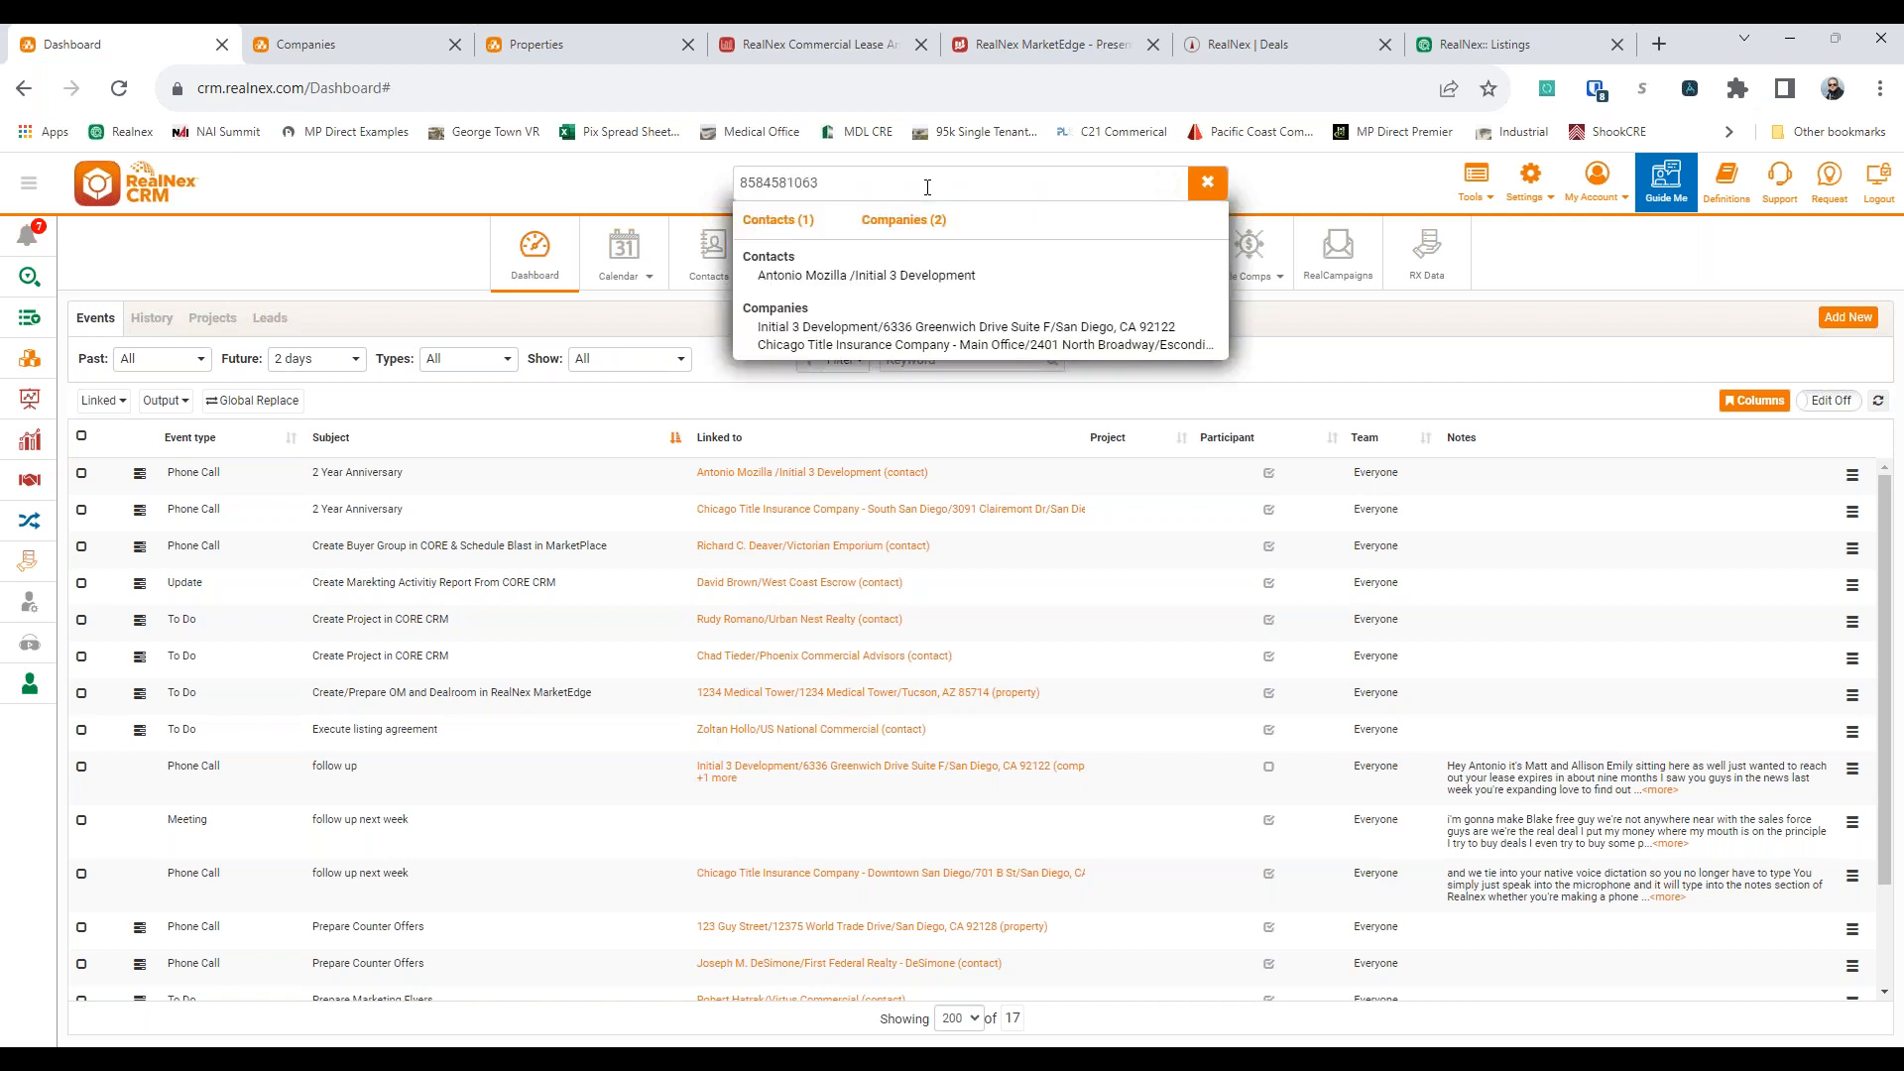
{"action": "left_click", "coordinate": [793, 276]}
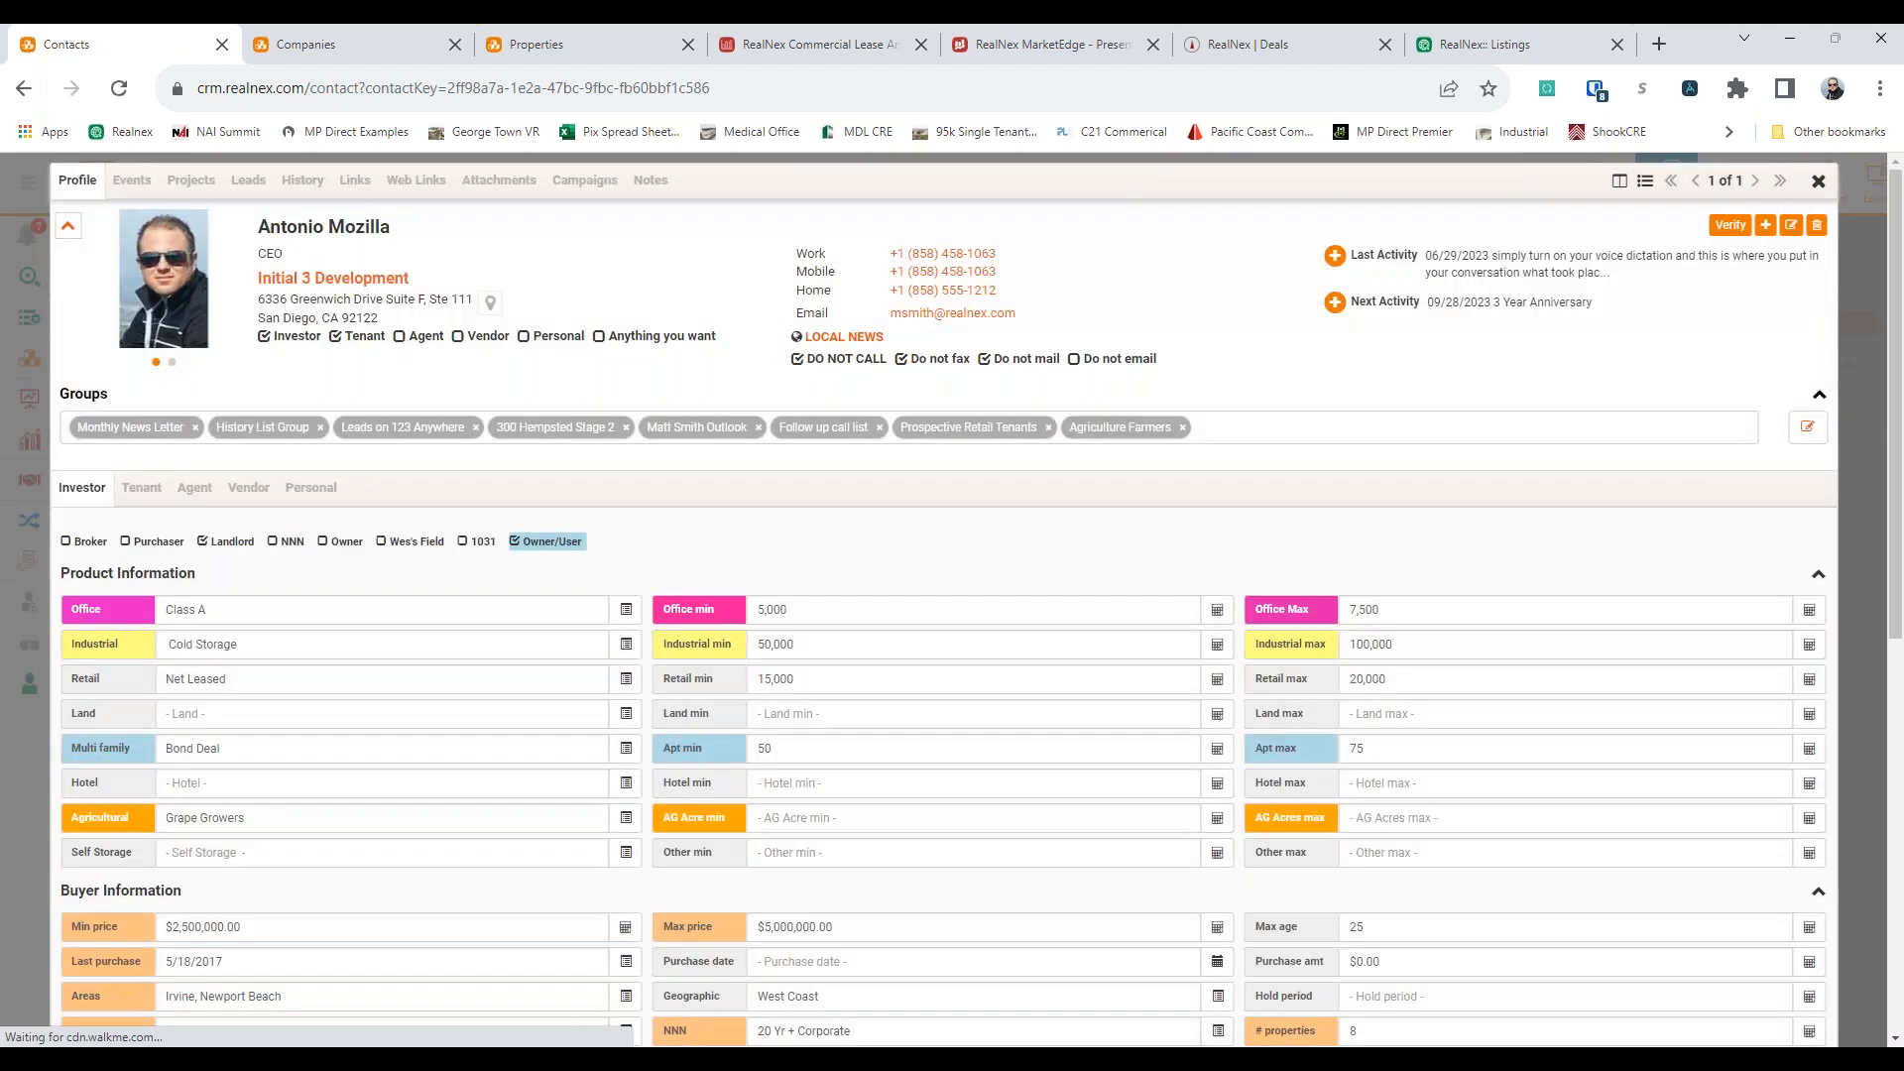
{"action": "left_click", "coordinate": [302, 180]}
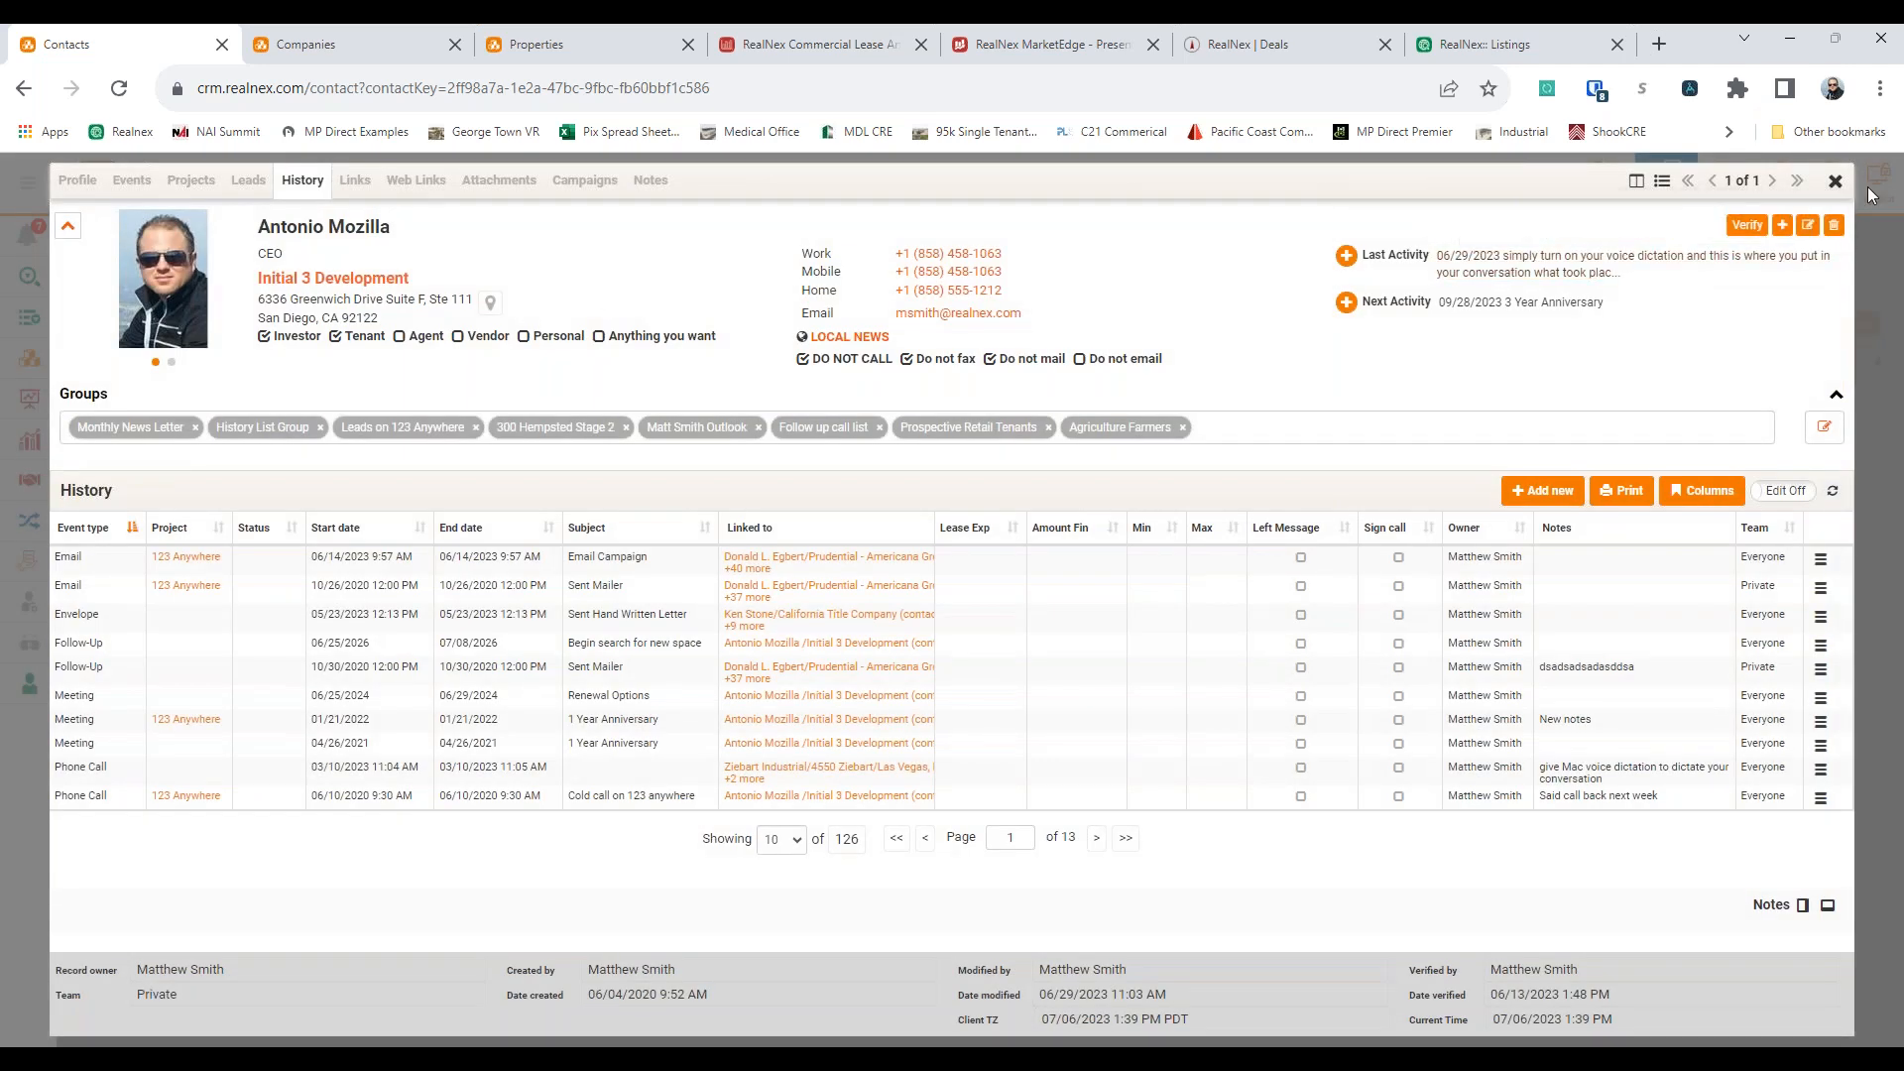
{"action": "left_click", "coordinate": [1834, 181]}
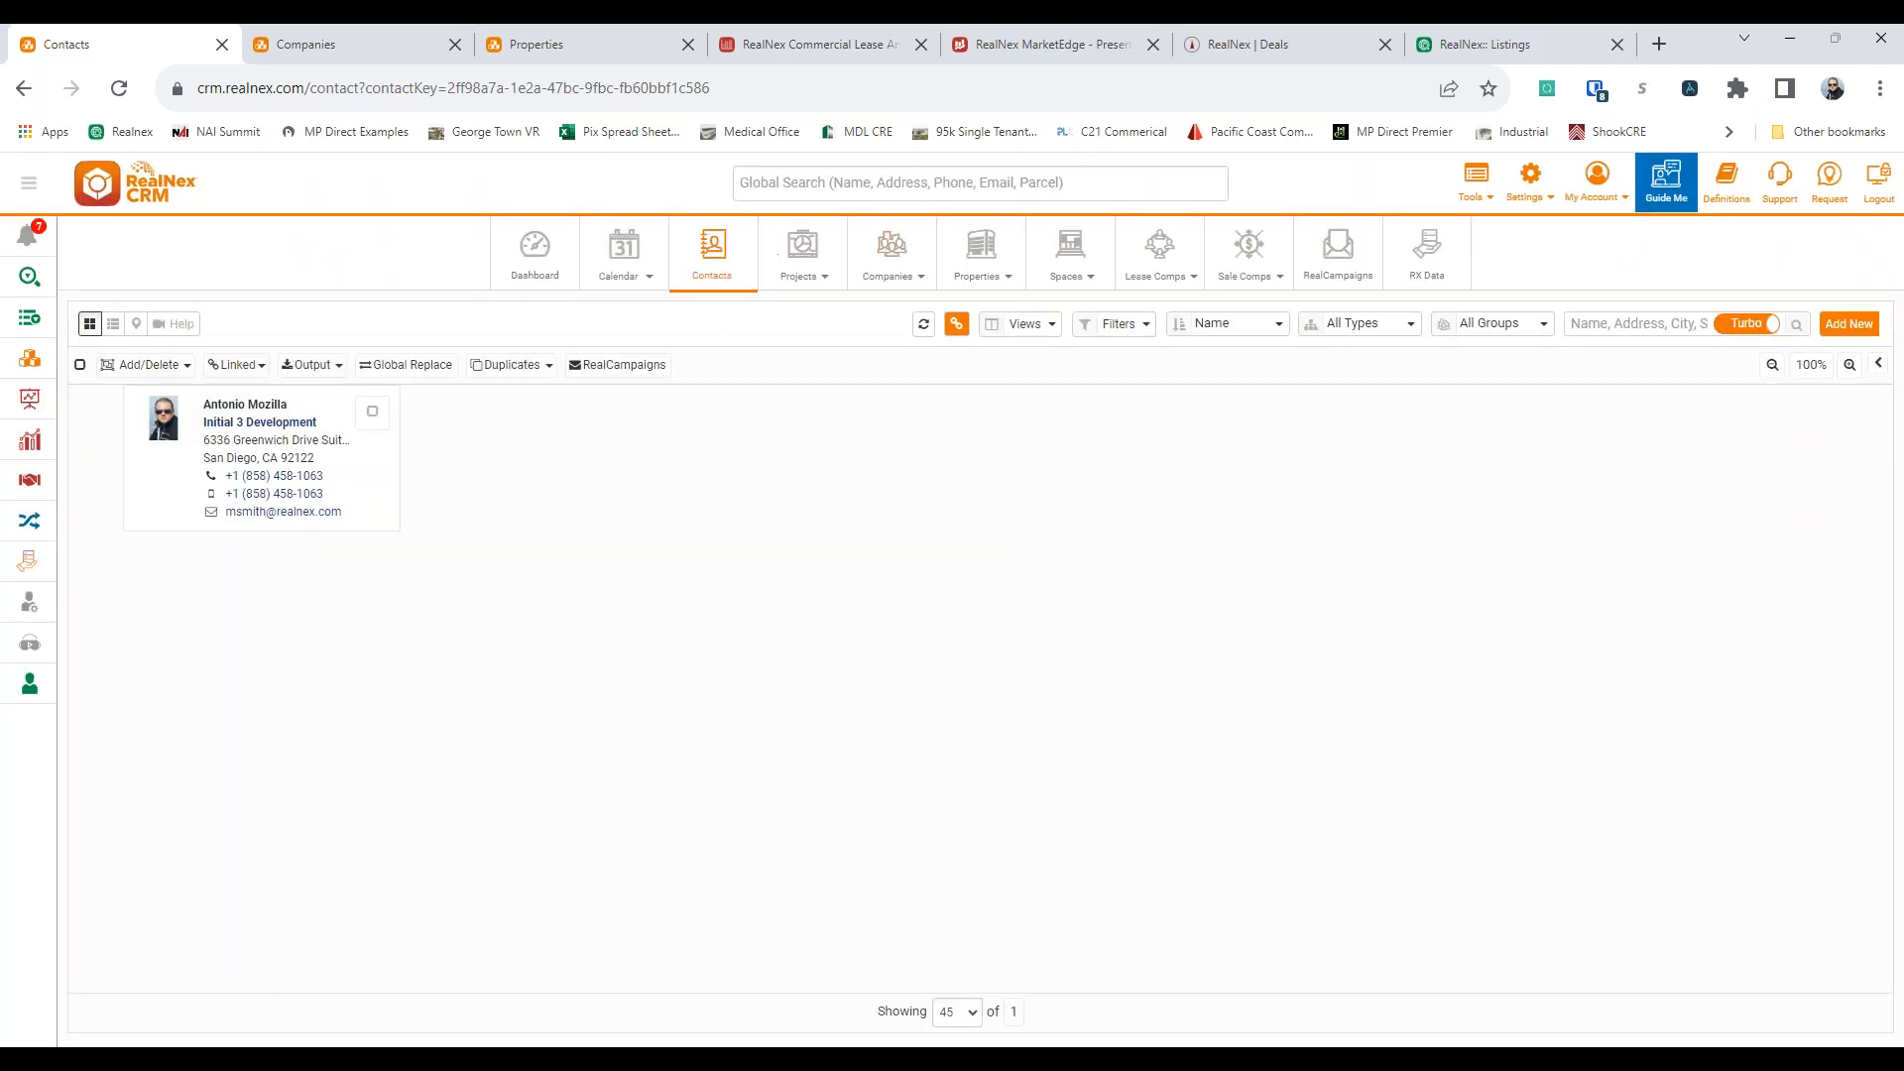
Search all CRM records for "ini", review the matches by record type, and clear the search
{"action": "left_click", "coordinate": [822, 179]}
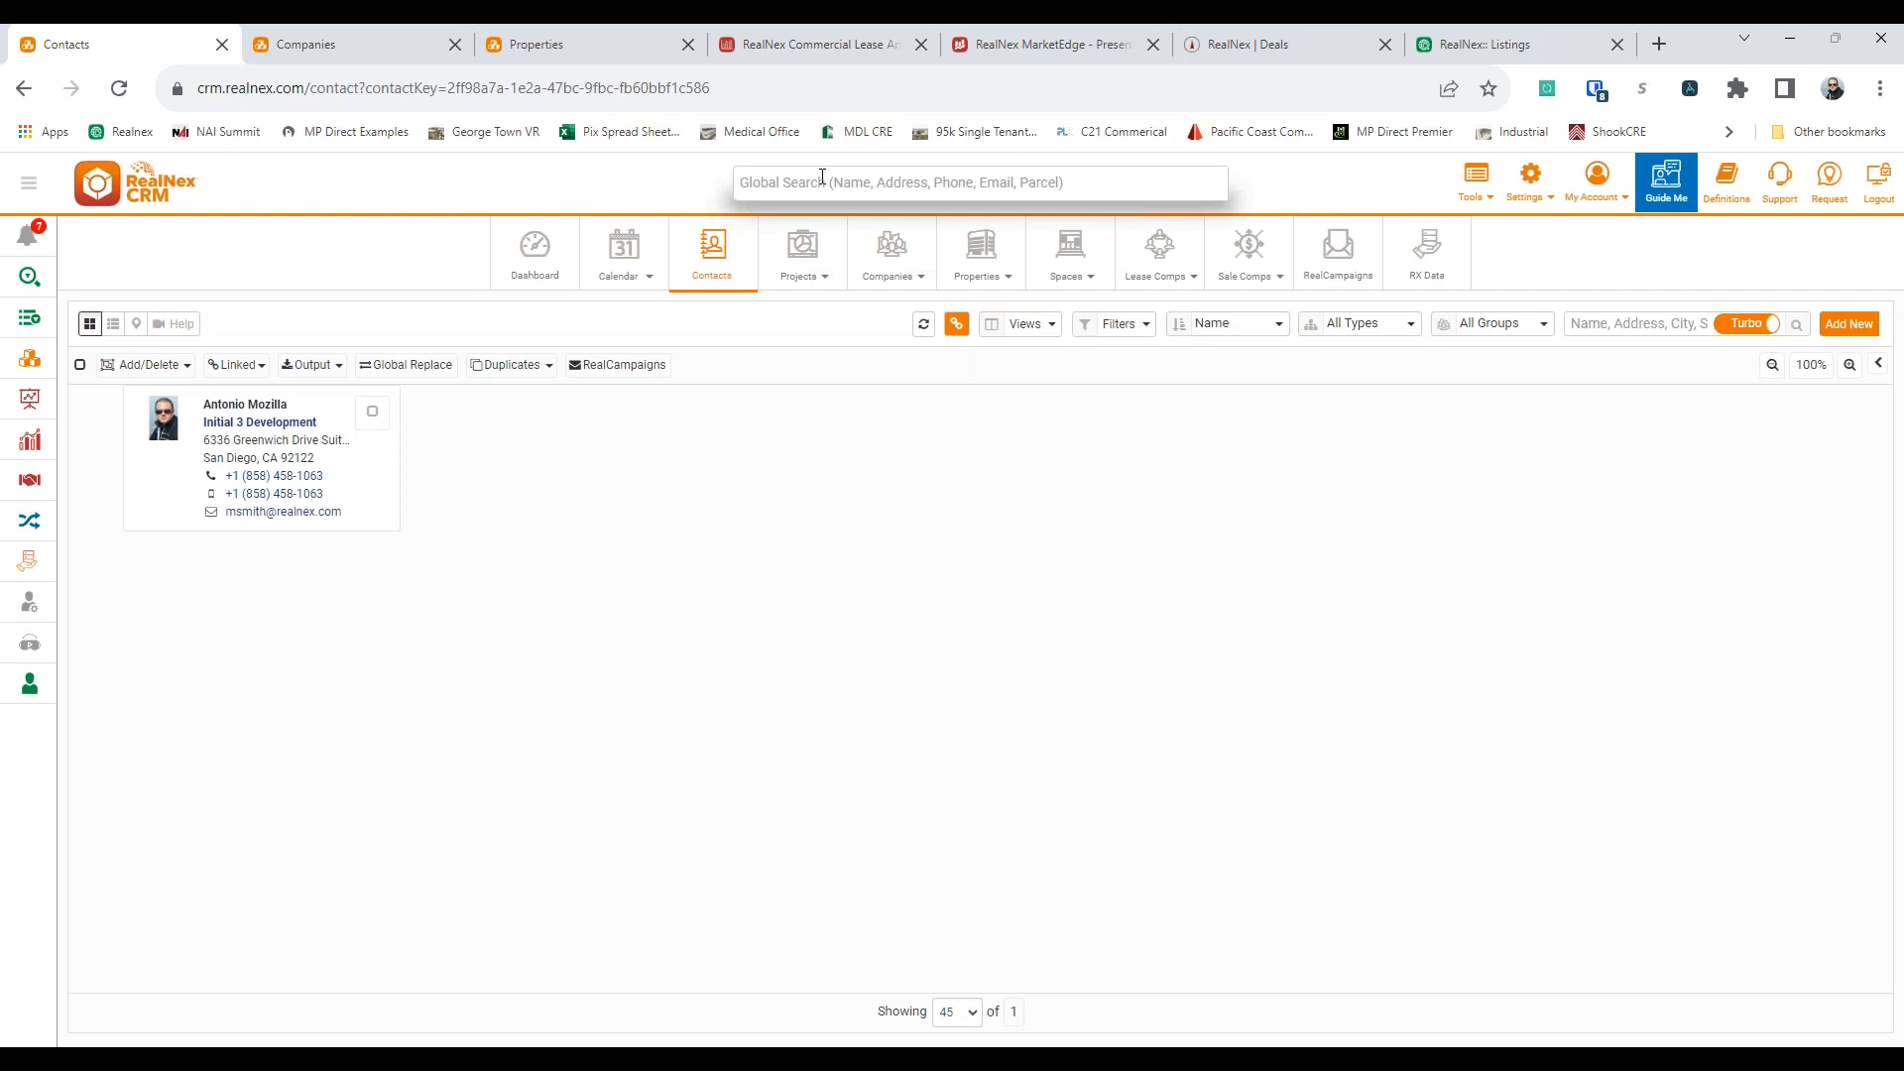
{"action": "type", "text": "ini"}
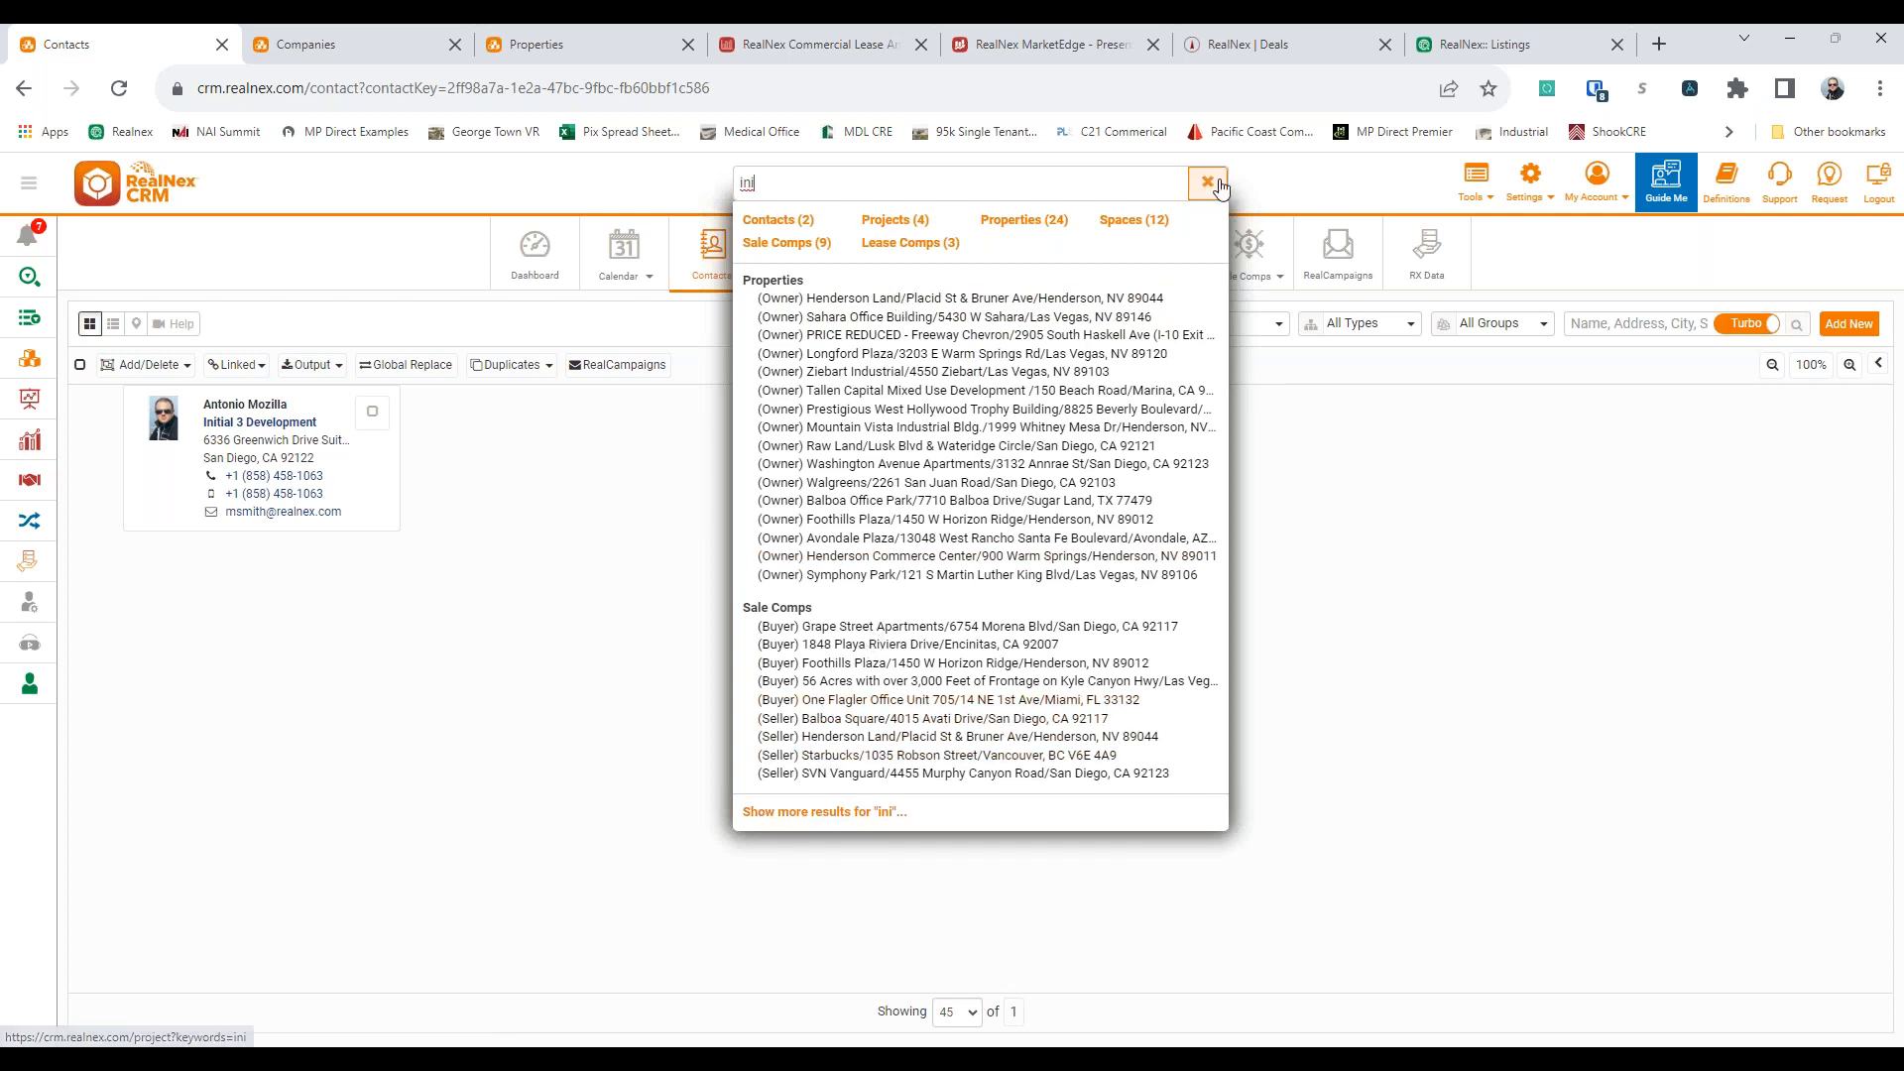
{"action": "left_click", "coordinate": [370, 297]}
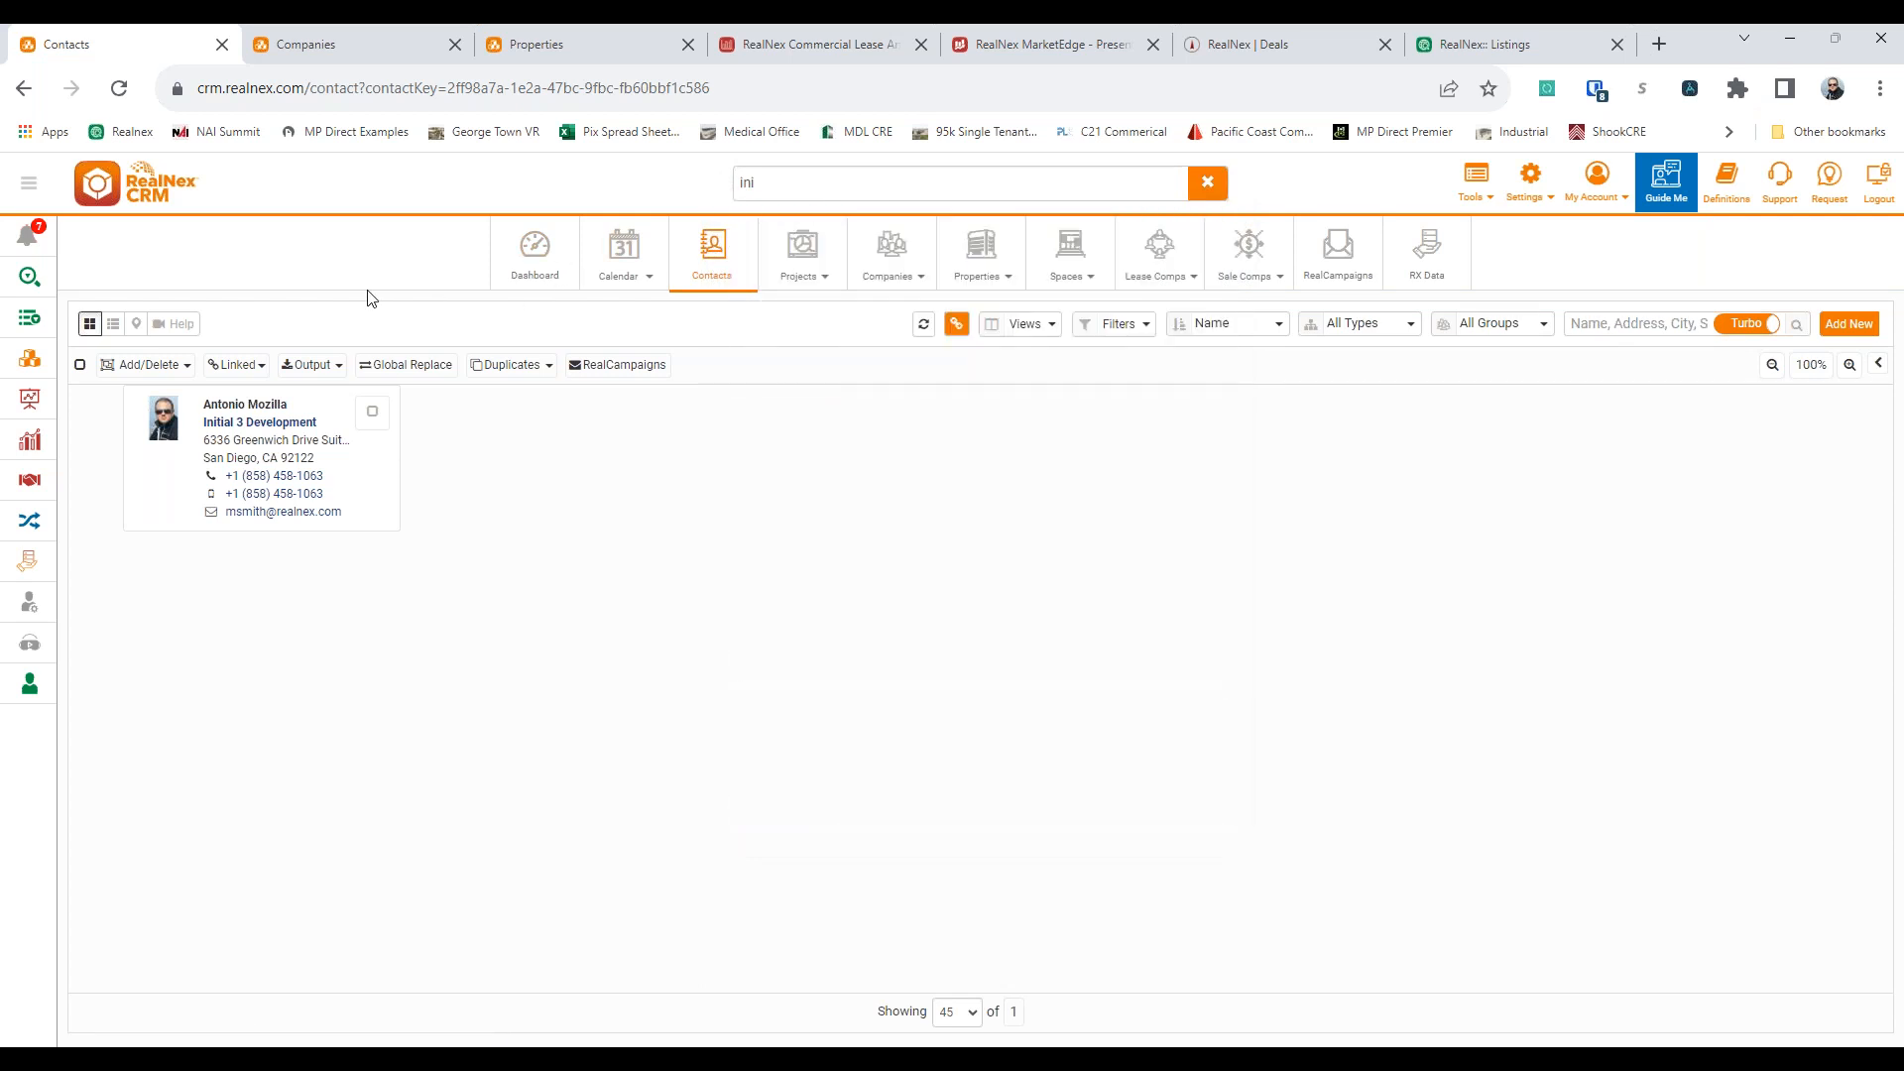
{"action": "left_click_drag", "start_coordinate": [762, 182], "coordinate": [581, 180]}
{"action": "key", "text": "BackSpace"}
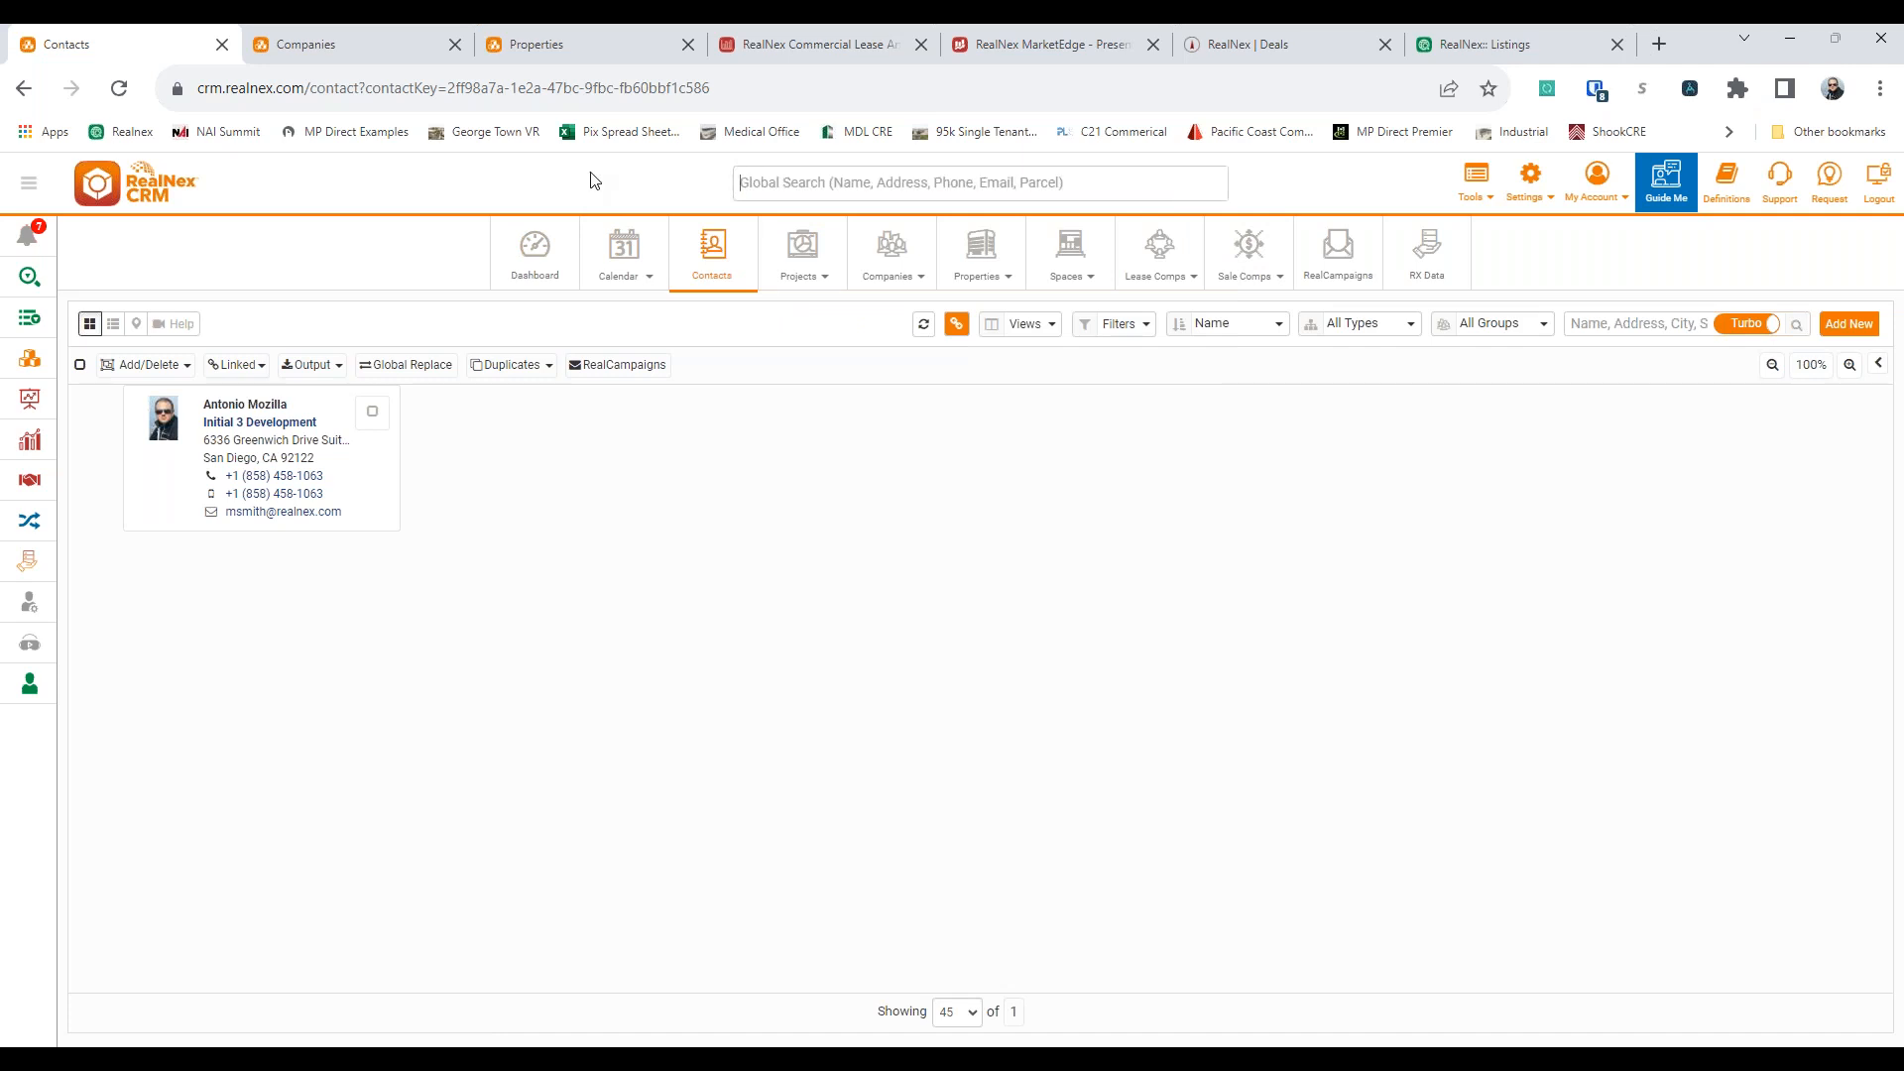
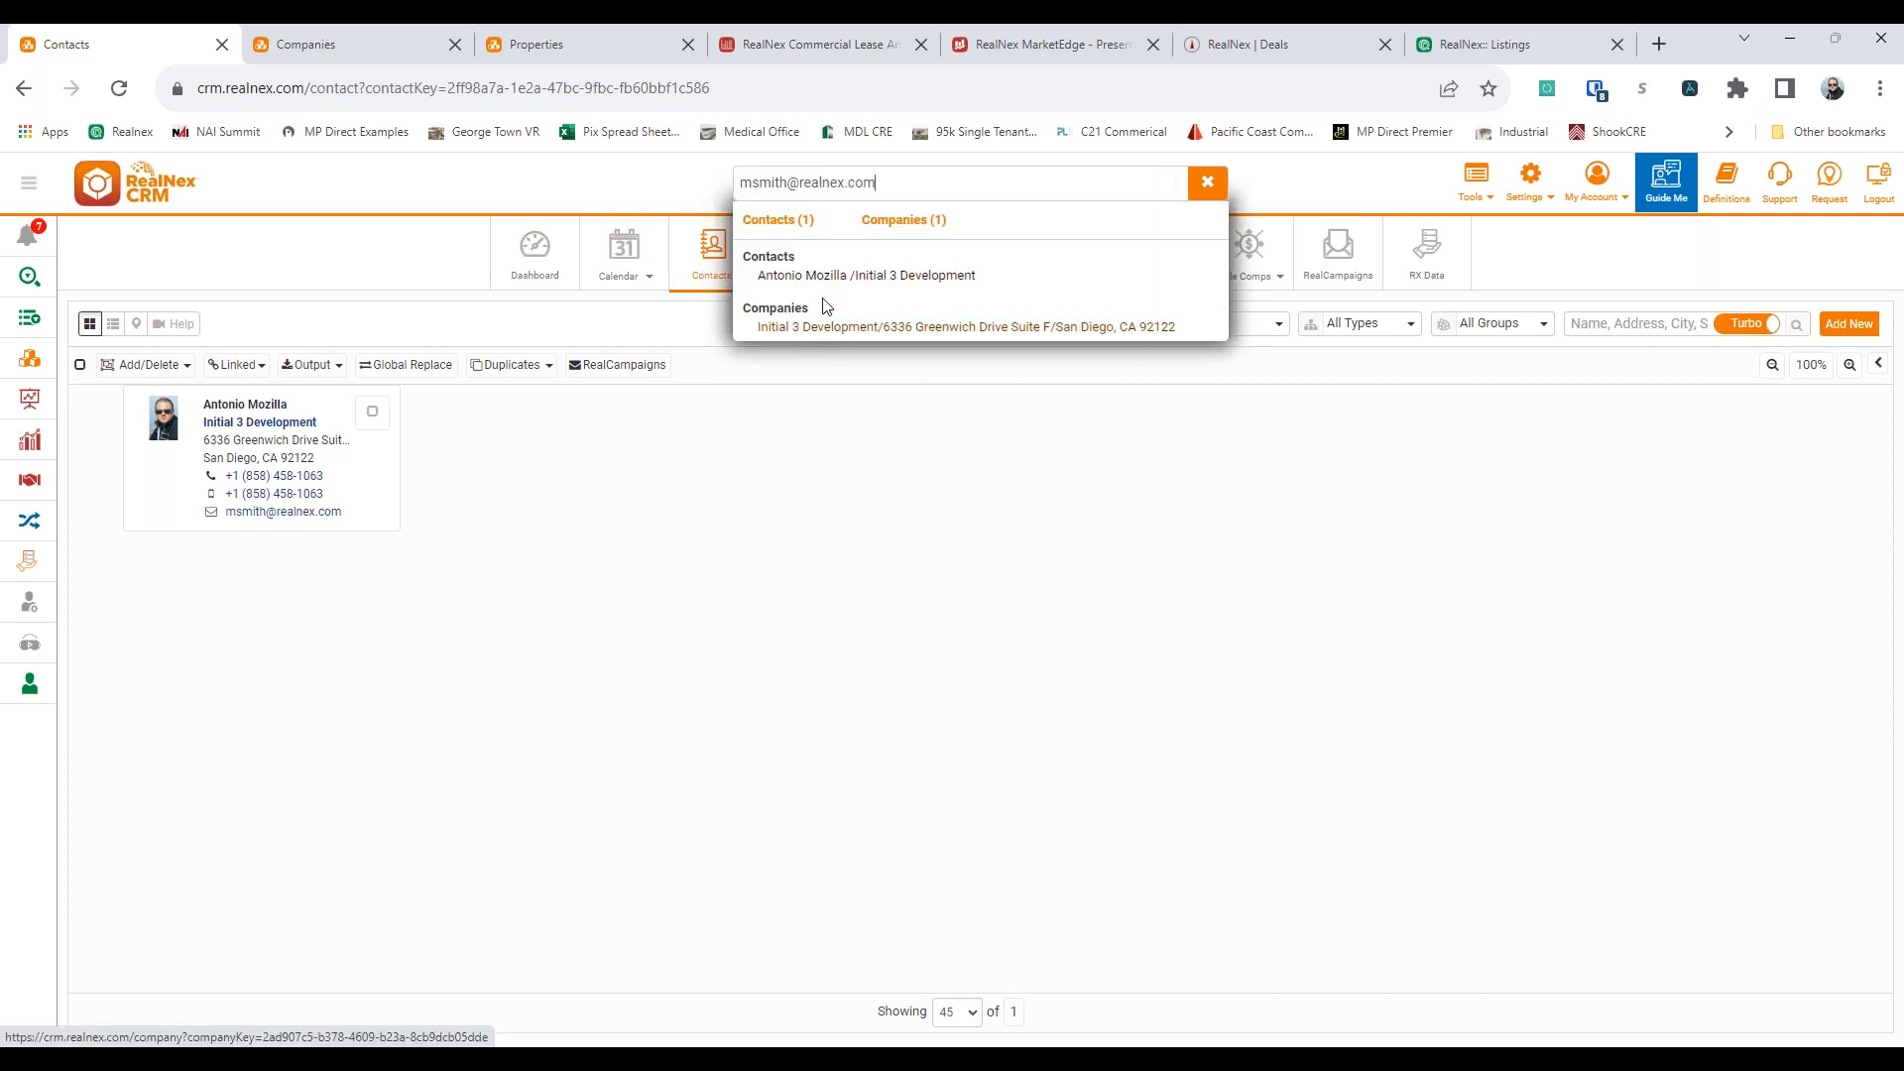
Search all CRM records by the contact's e-mail address, review the matches, and clear the search
{"action": "left_click", "coordinate": [482, 313]}
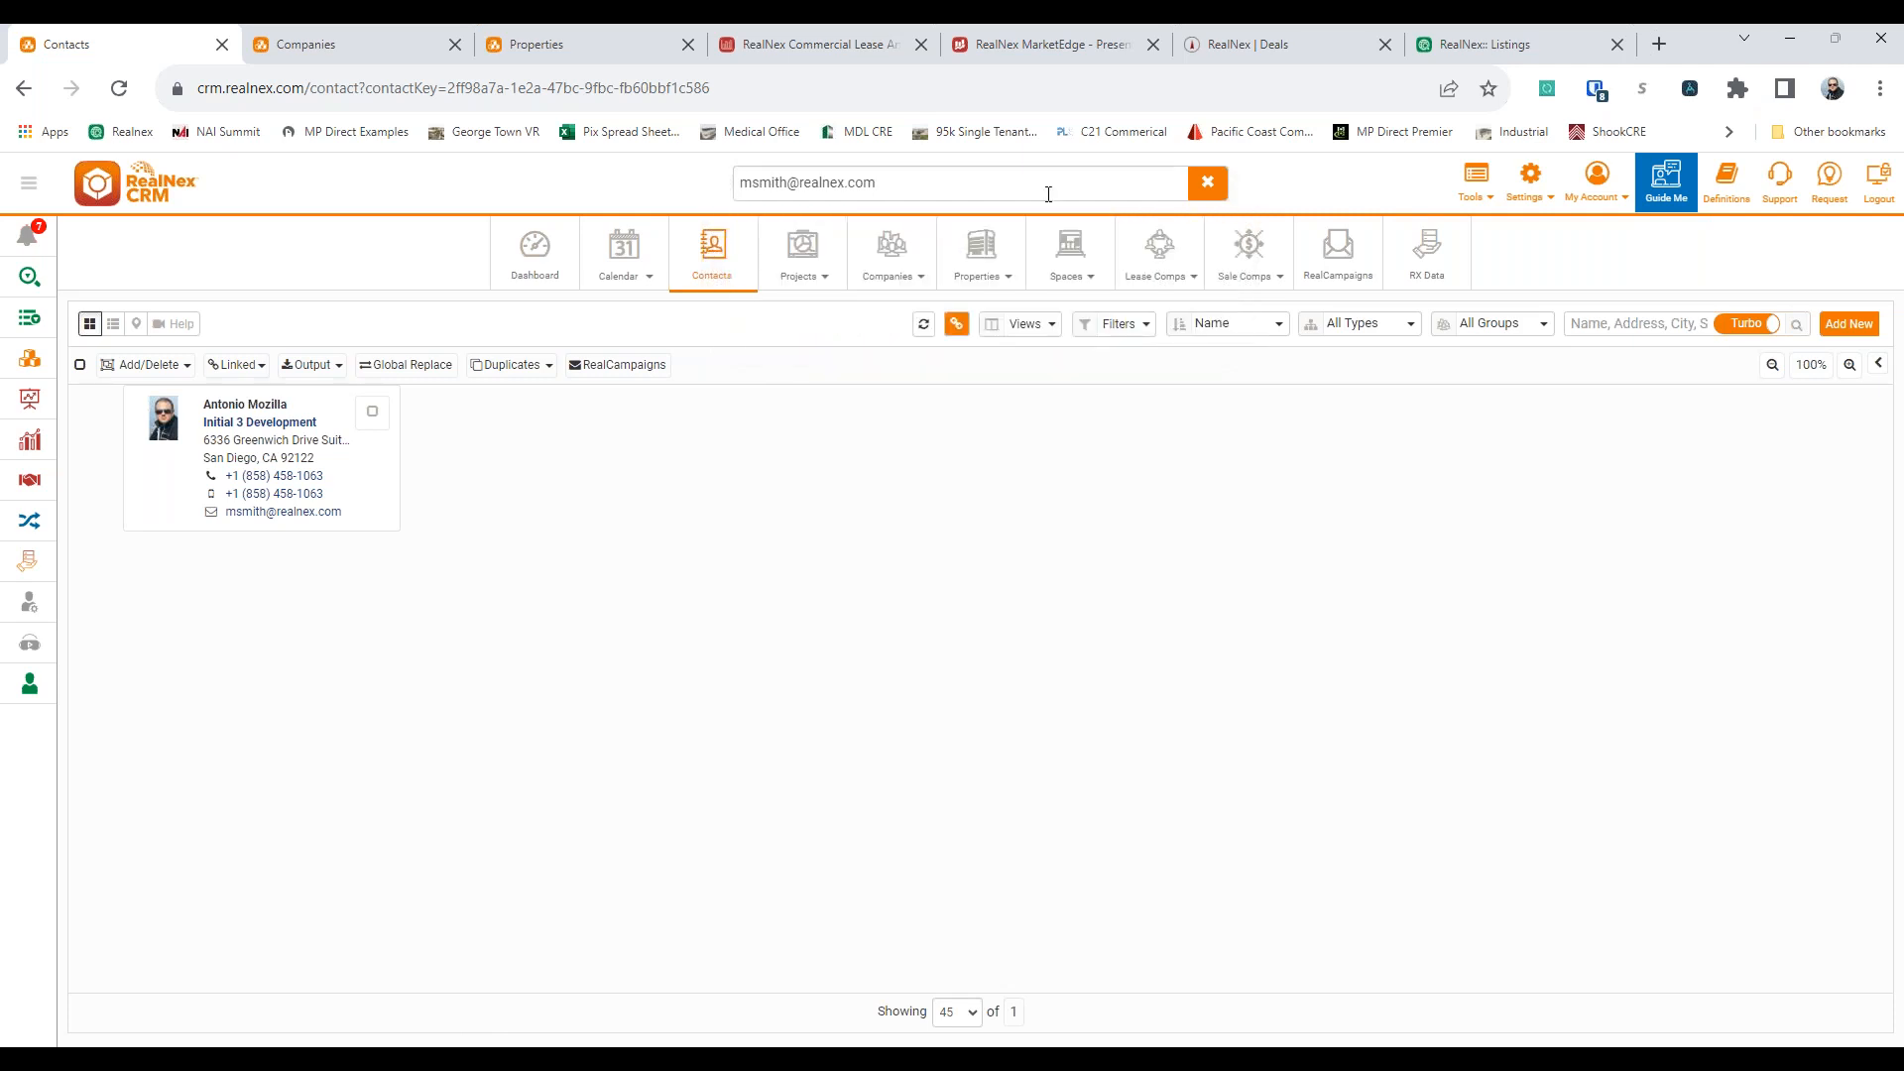
{"action": "key", "text": "ctrl+a"}
{"action": "key", "text": "BackSpace"}
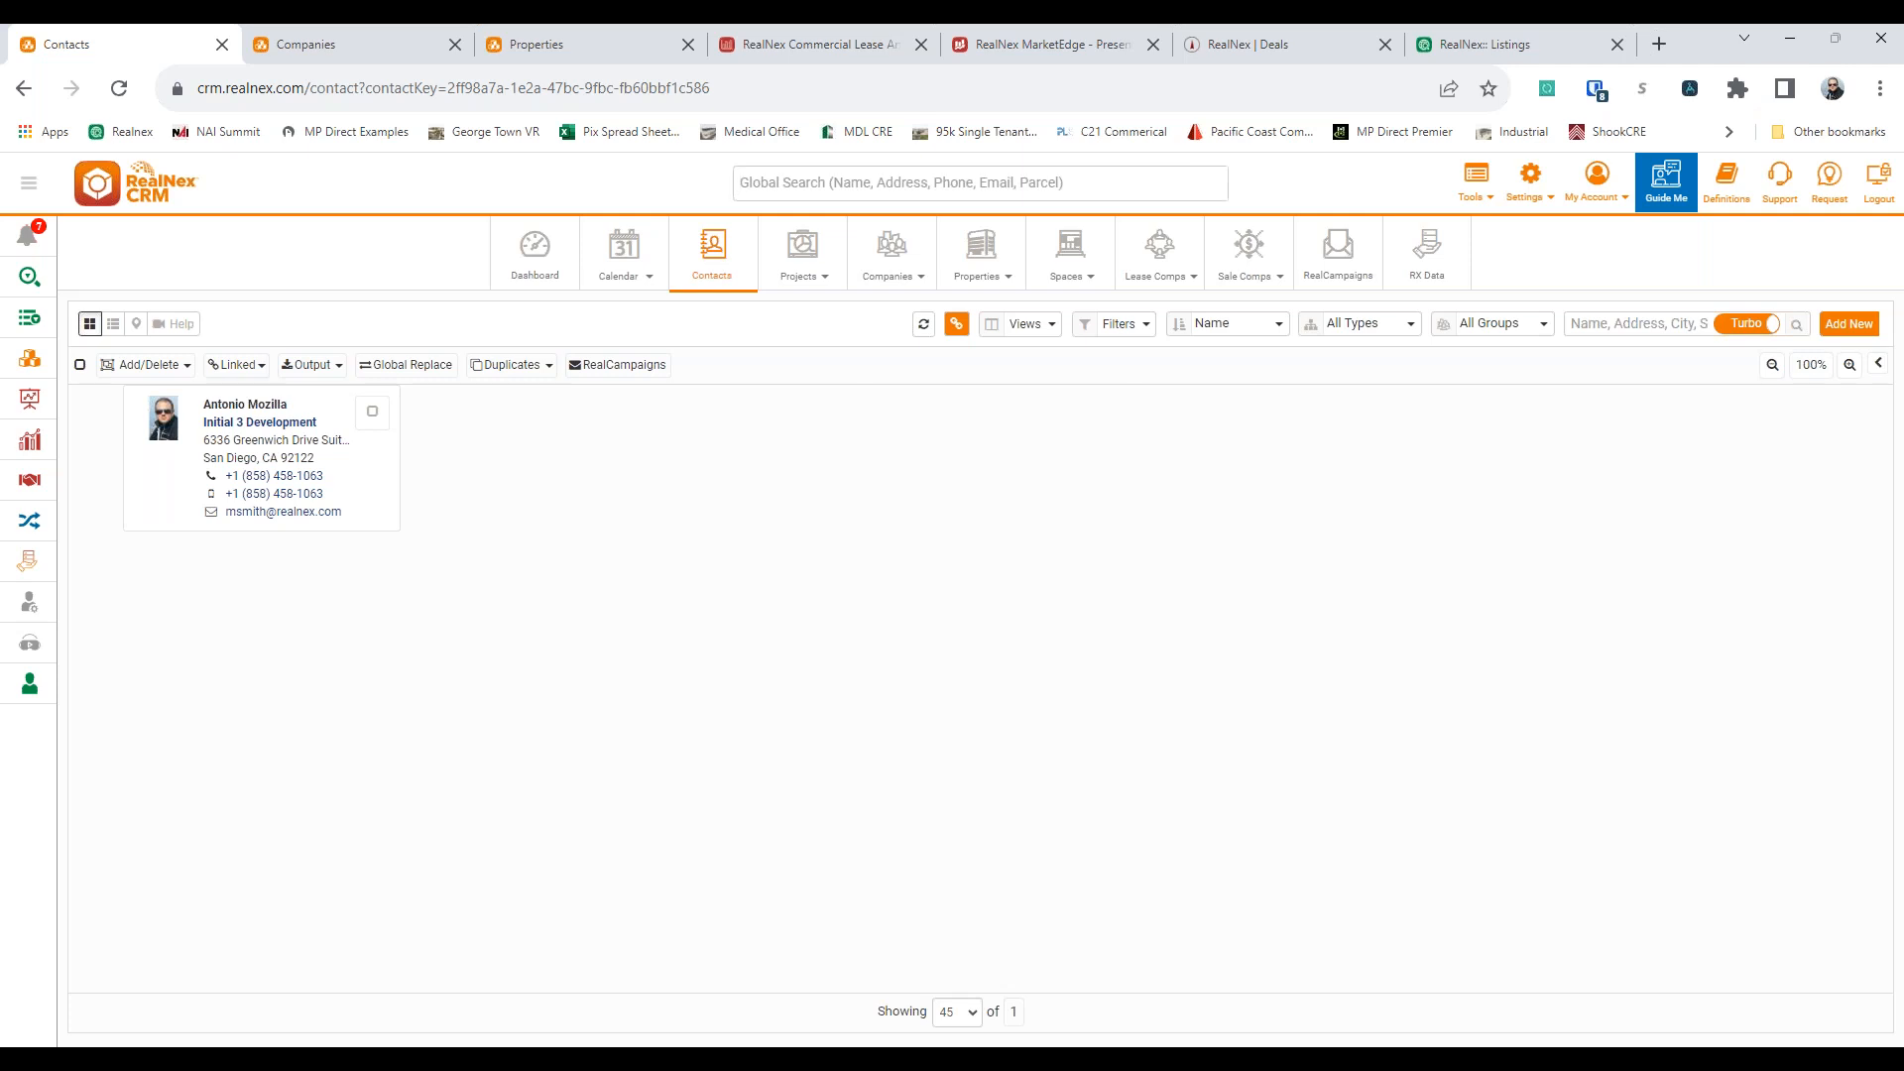
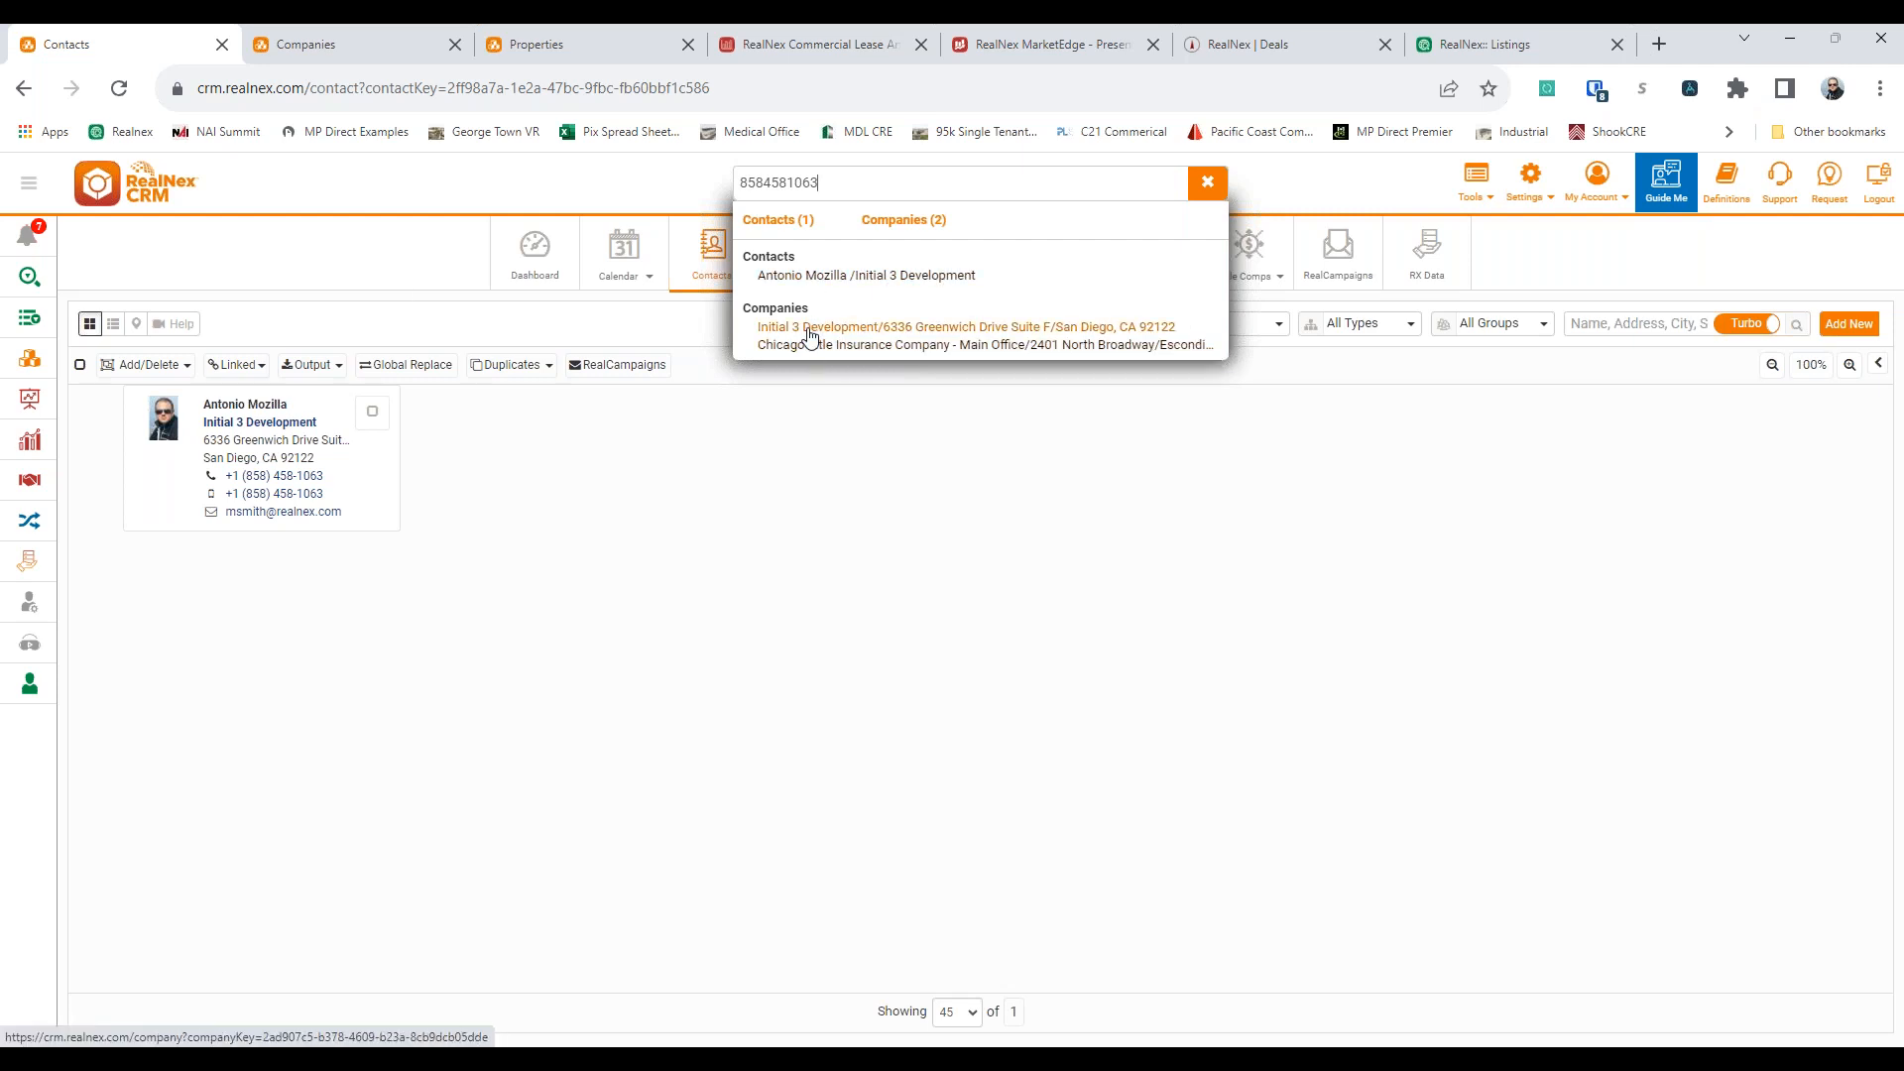
Search all CRM records by the contact's phone number with dashes and again without them, and clear the search
{"action": "left_click", "coordinate": [333, 290]}
{"action": "left_click", "coordinate": [1207, 182]}
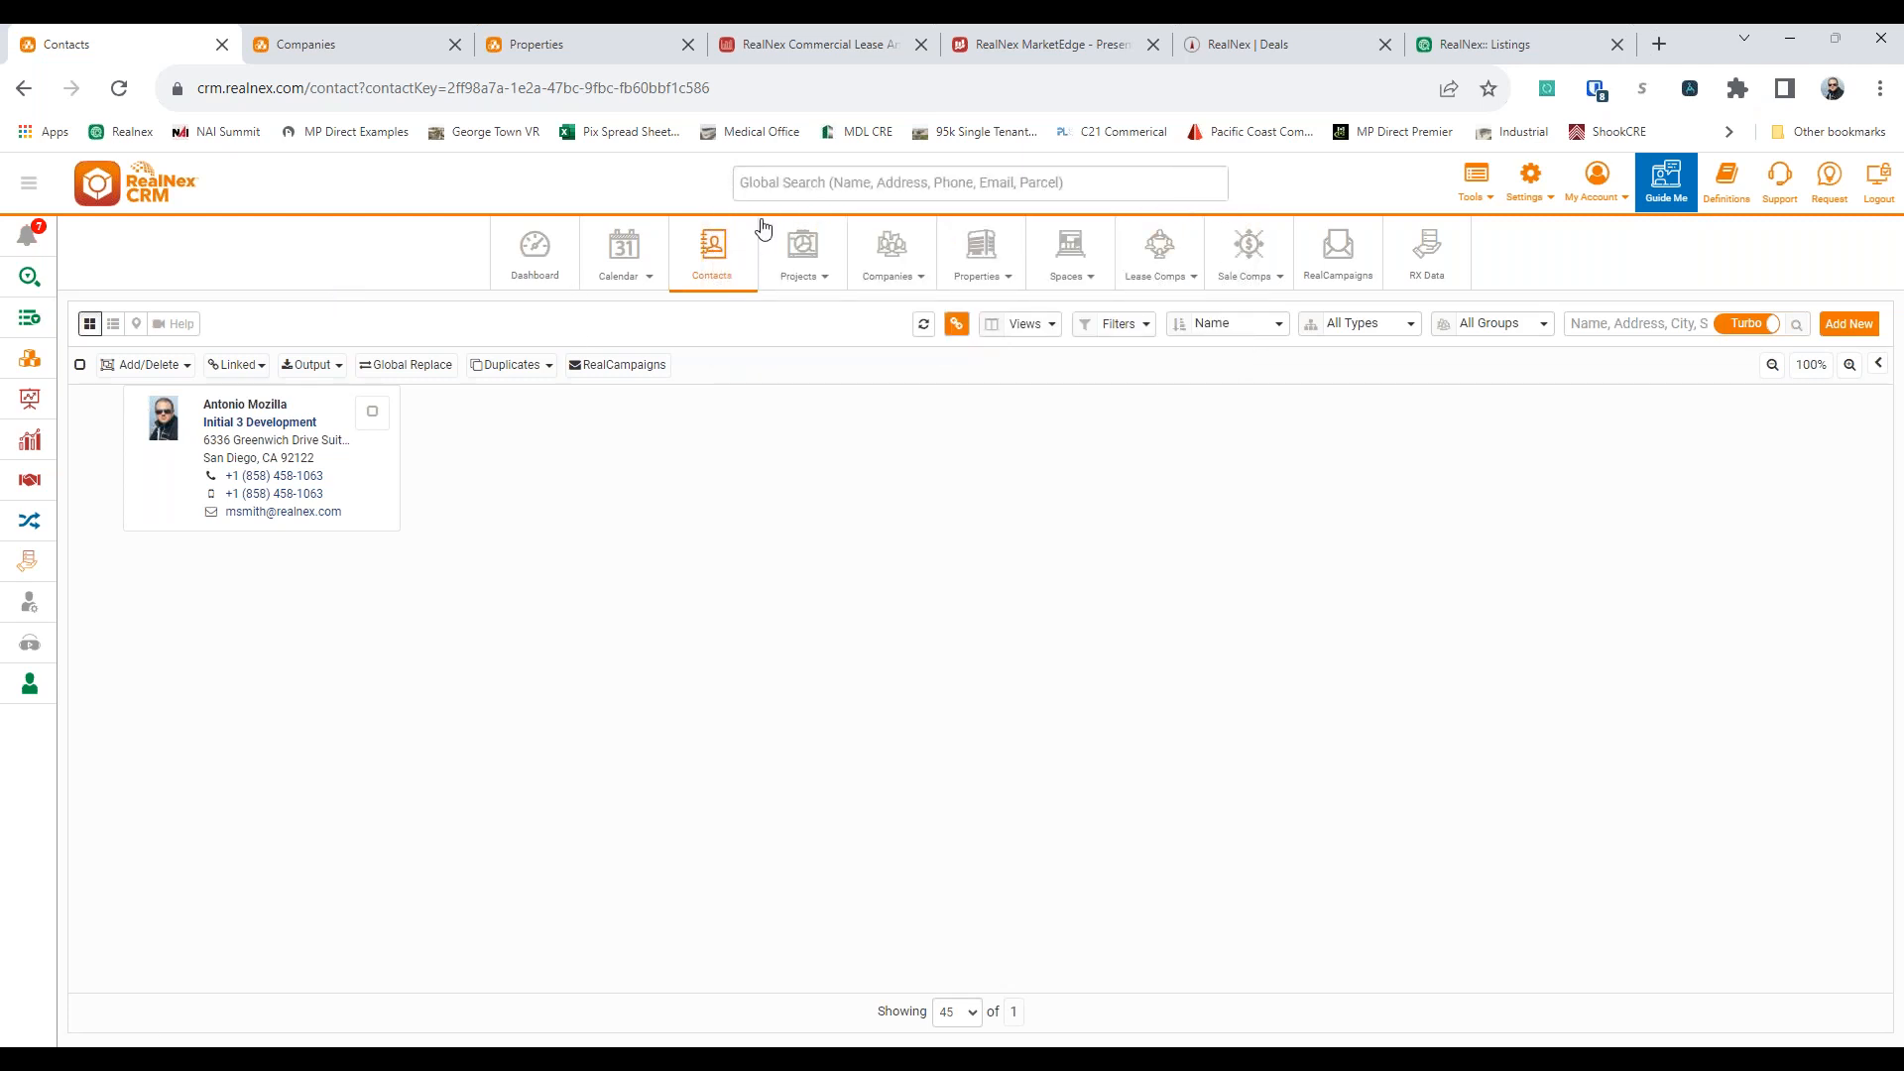
Search all CRM records for "san diego" and display all the matching contacts
{"action": "left_click", "coordinate": [808, 190]}
{"action": "type", "text": "san diego"}
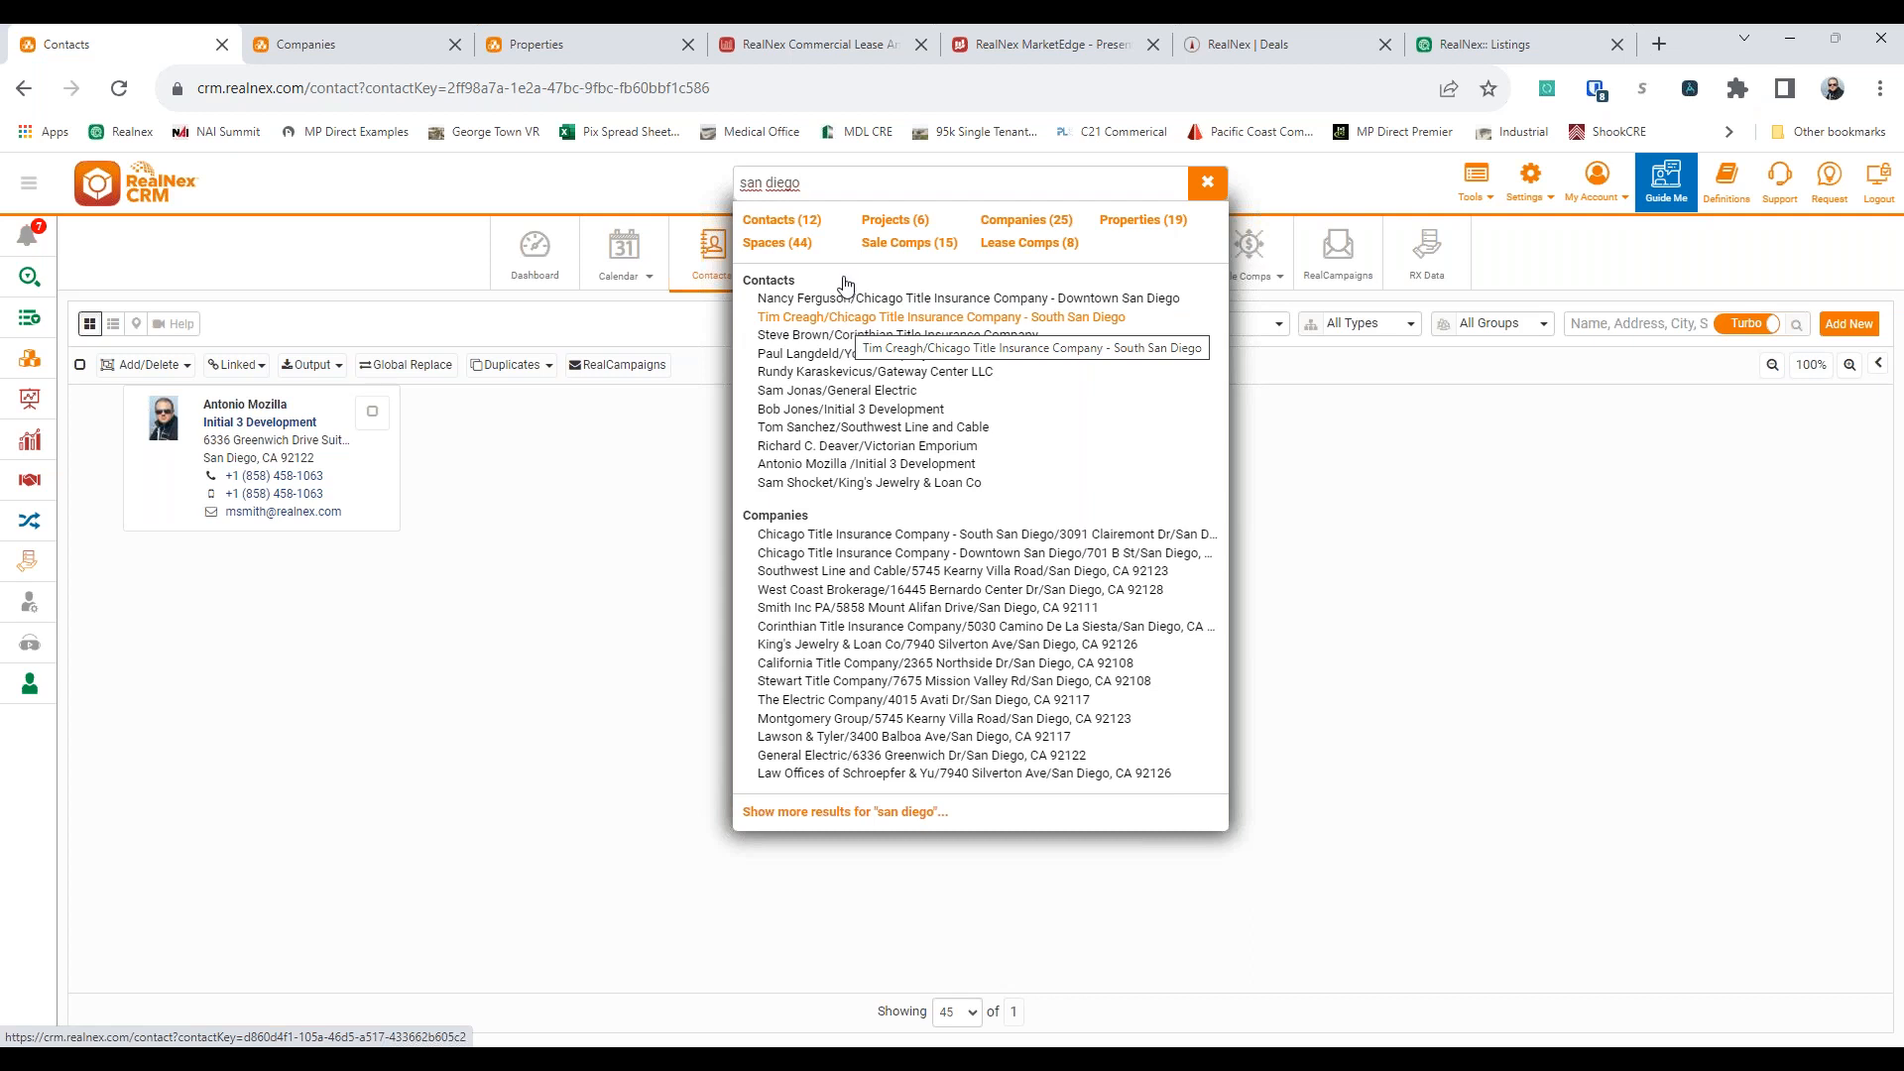
{"action": "left_click", "coordinate": [782, 220]}
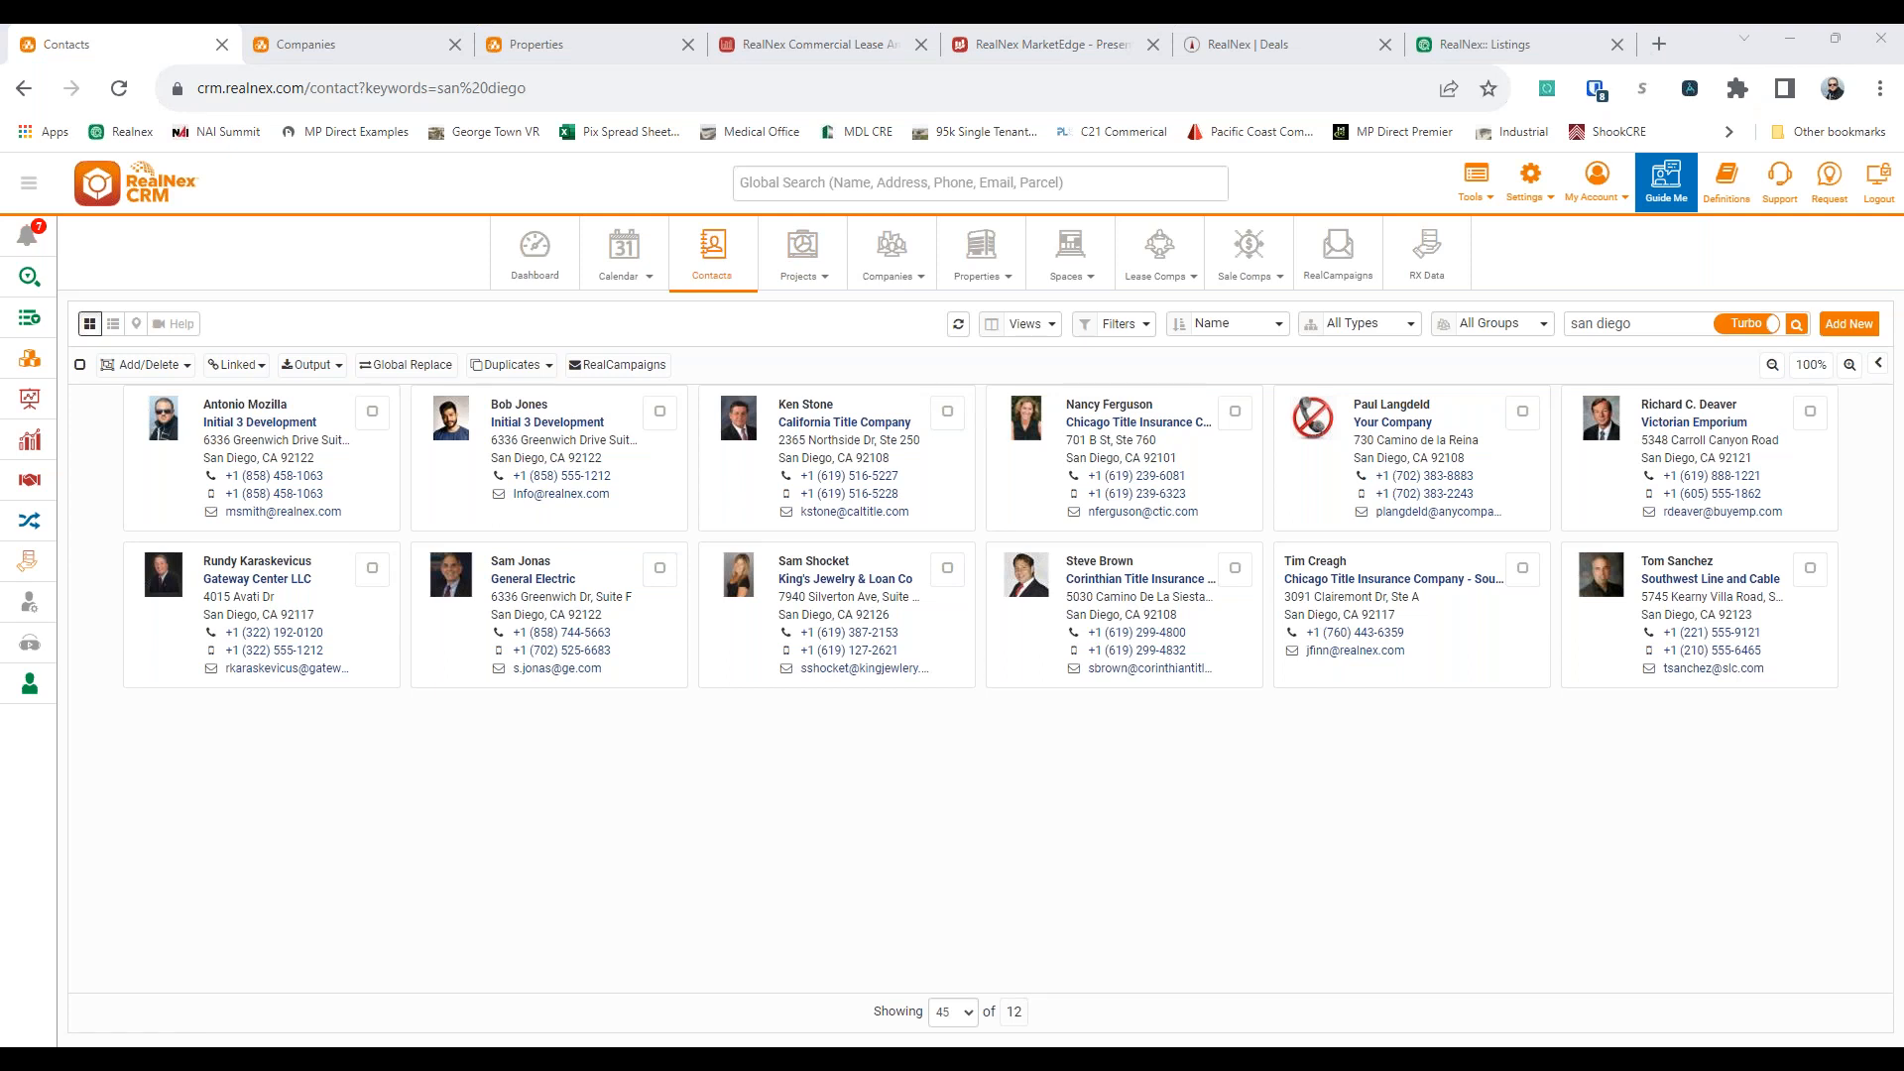
{"action": "left_click", "coordinate": [437, 302]}
{"action": "left_click", "coordinate": [420, 264]}
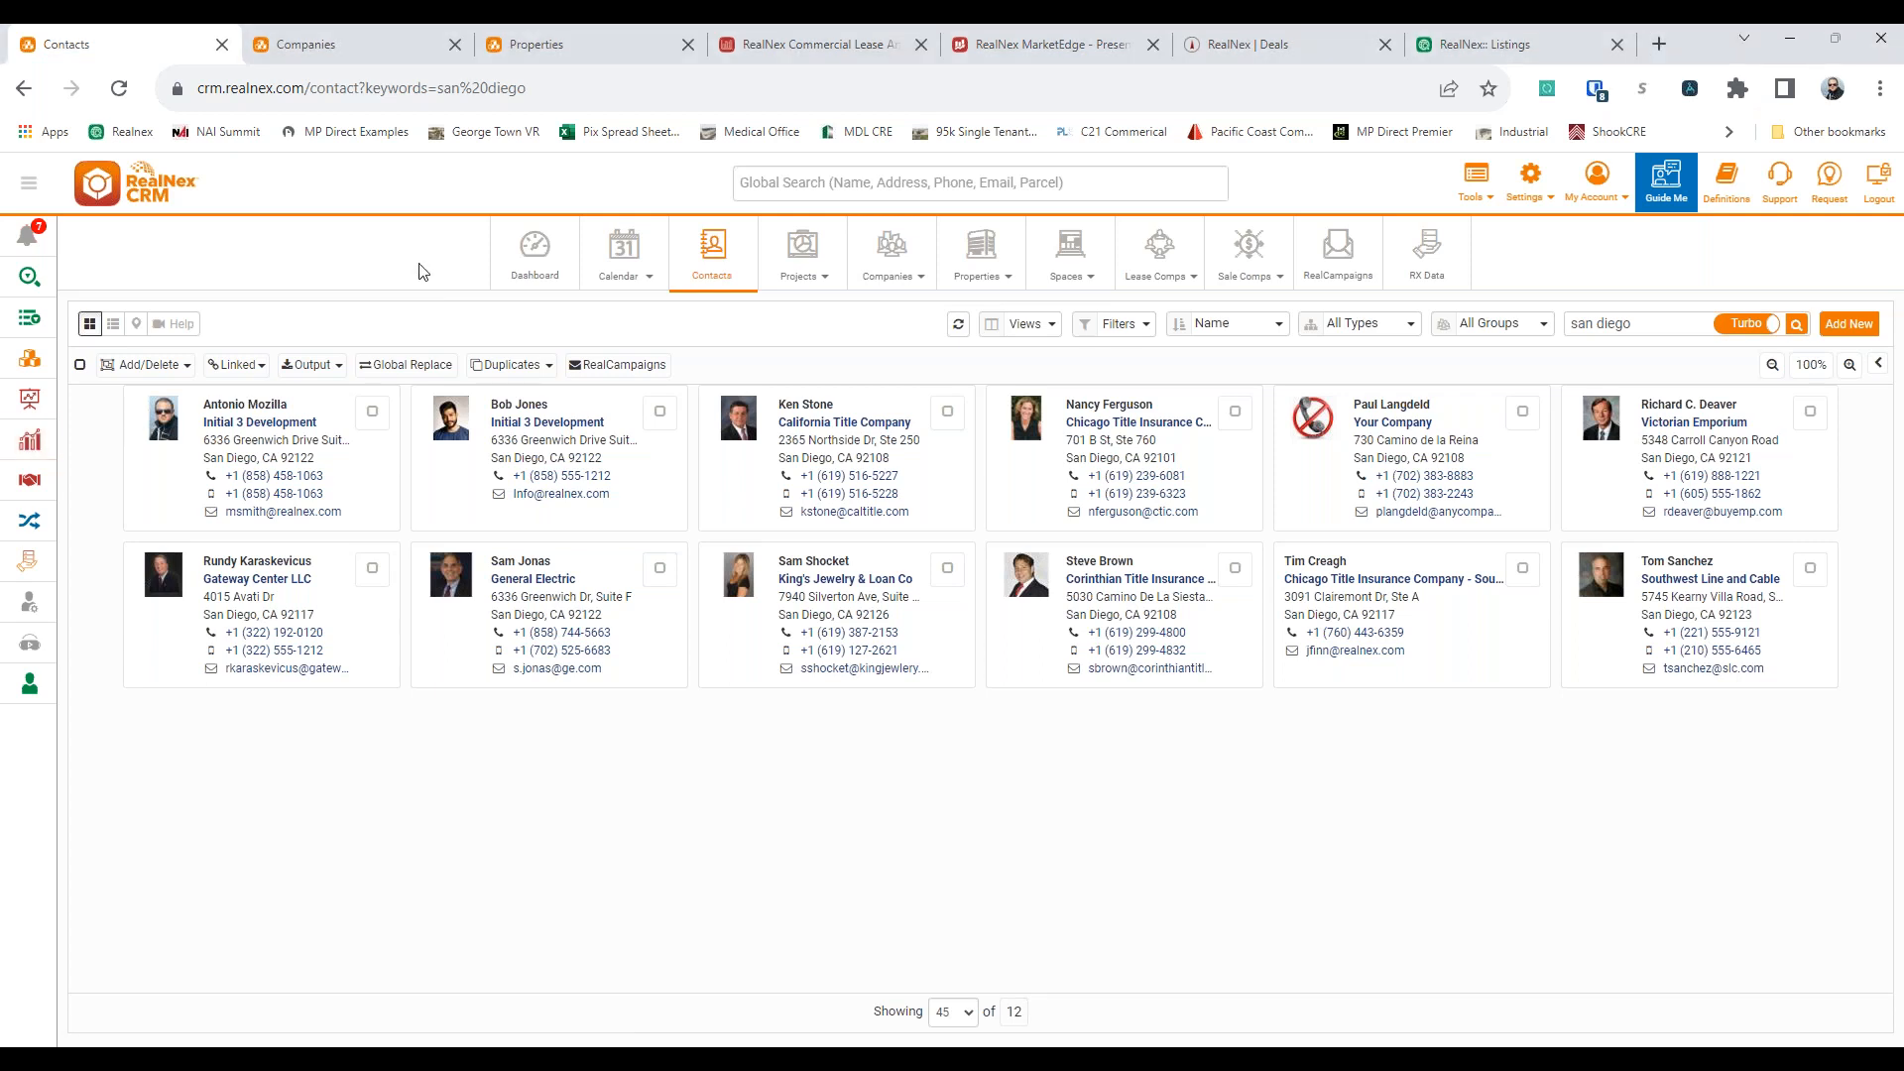